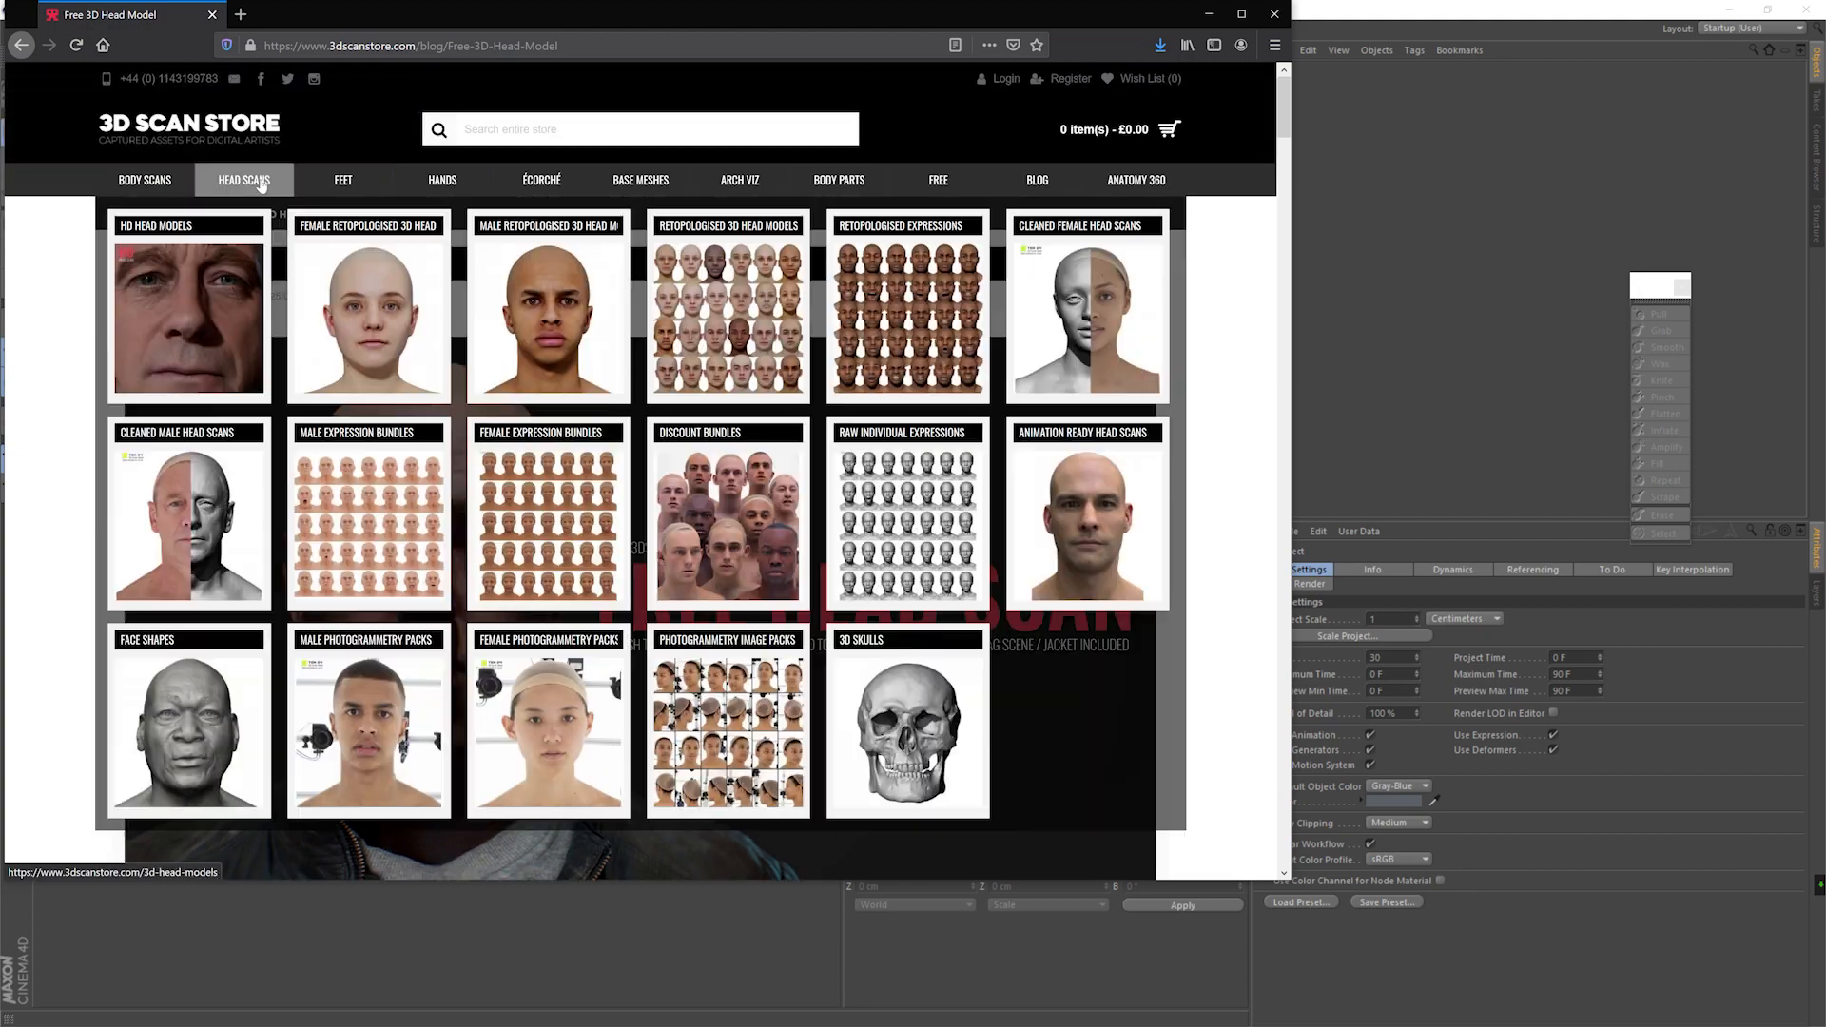
- Look through the 3D head model categories on the 3D Scan Store site
scroll(706, 626, down, 4)
scroll(706, 626, down, 10)
scroll(707, 627, up, 10)
click(1390, 134)
- Switch to the Free+Head folder in the file explorer and open its FBX > Head subfolder
key(alt+Tab)
key(alt+Tab)
key(alt+Tab)
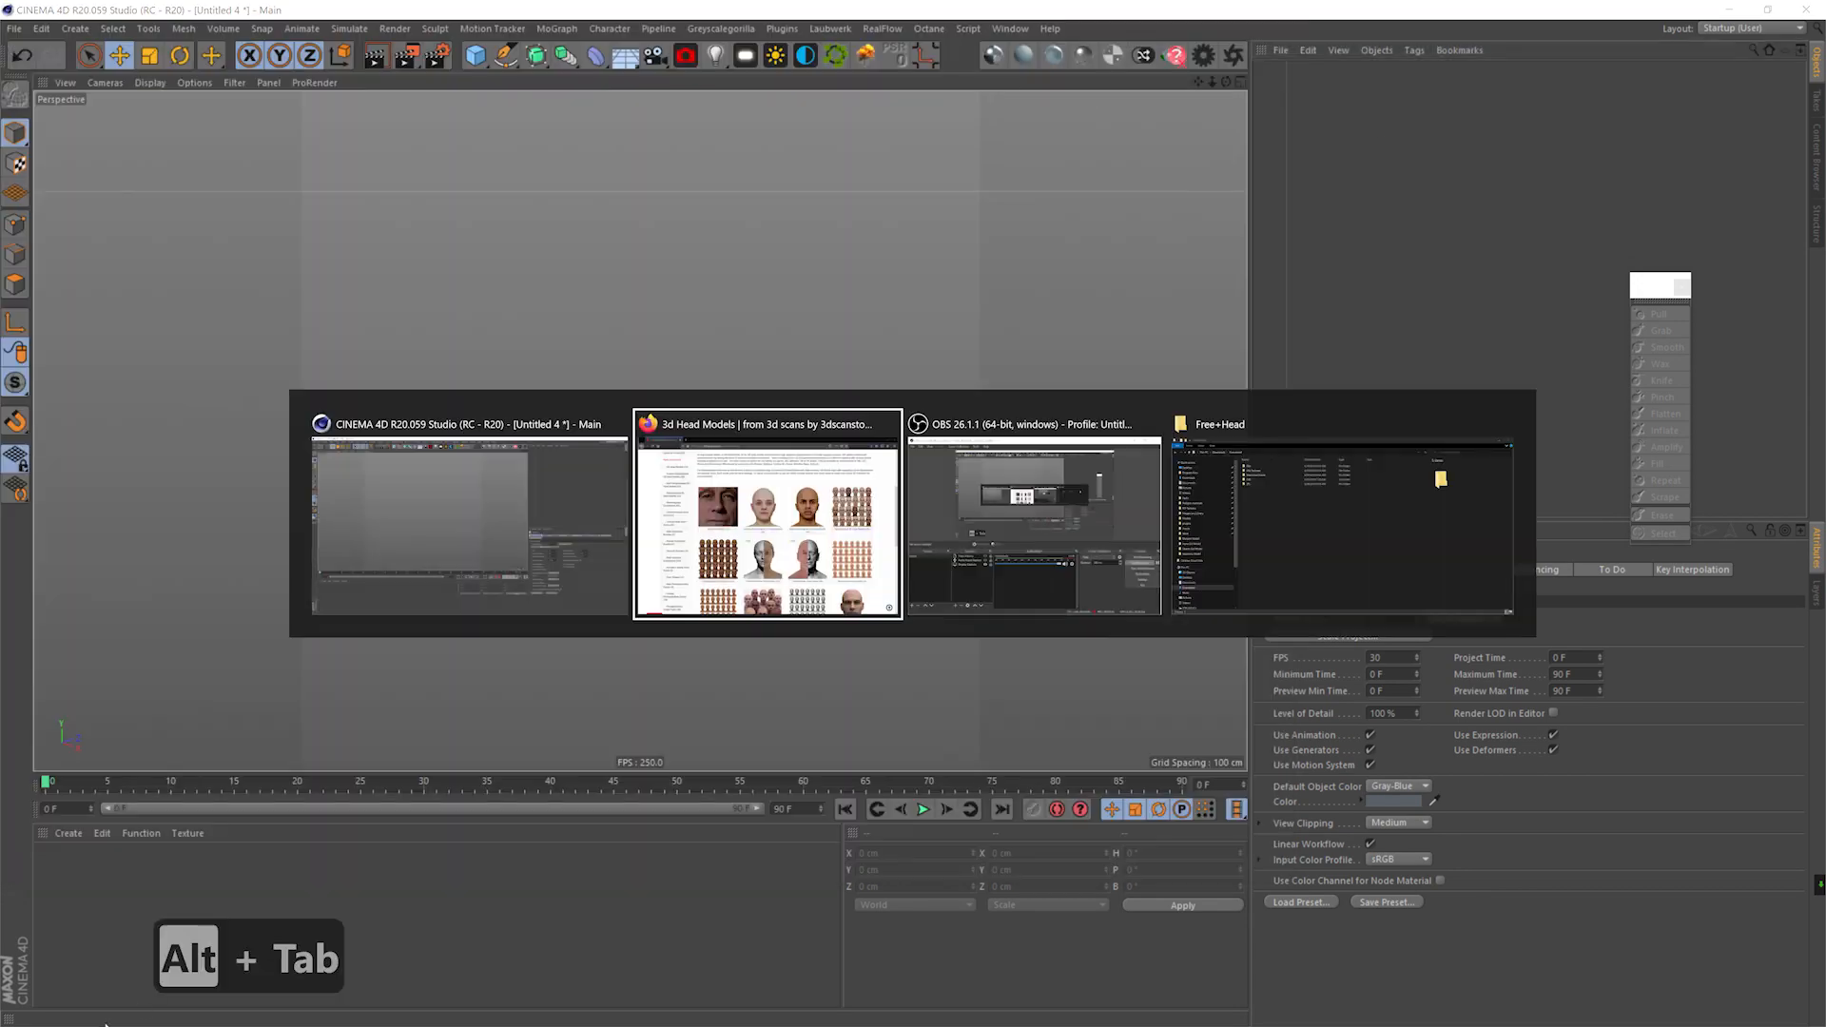
double_click(414, 291)
double_click(415, 292)
- Import Brows Brown.fbx, Eye Lashes_1.fbx and Head.fbx into Cinema 4D, accepting the import settings for each
click(452, 350)
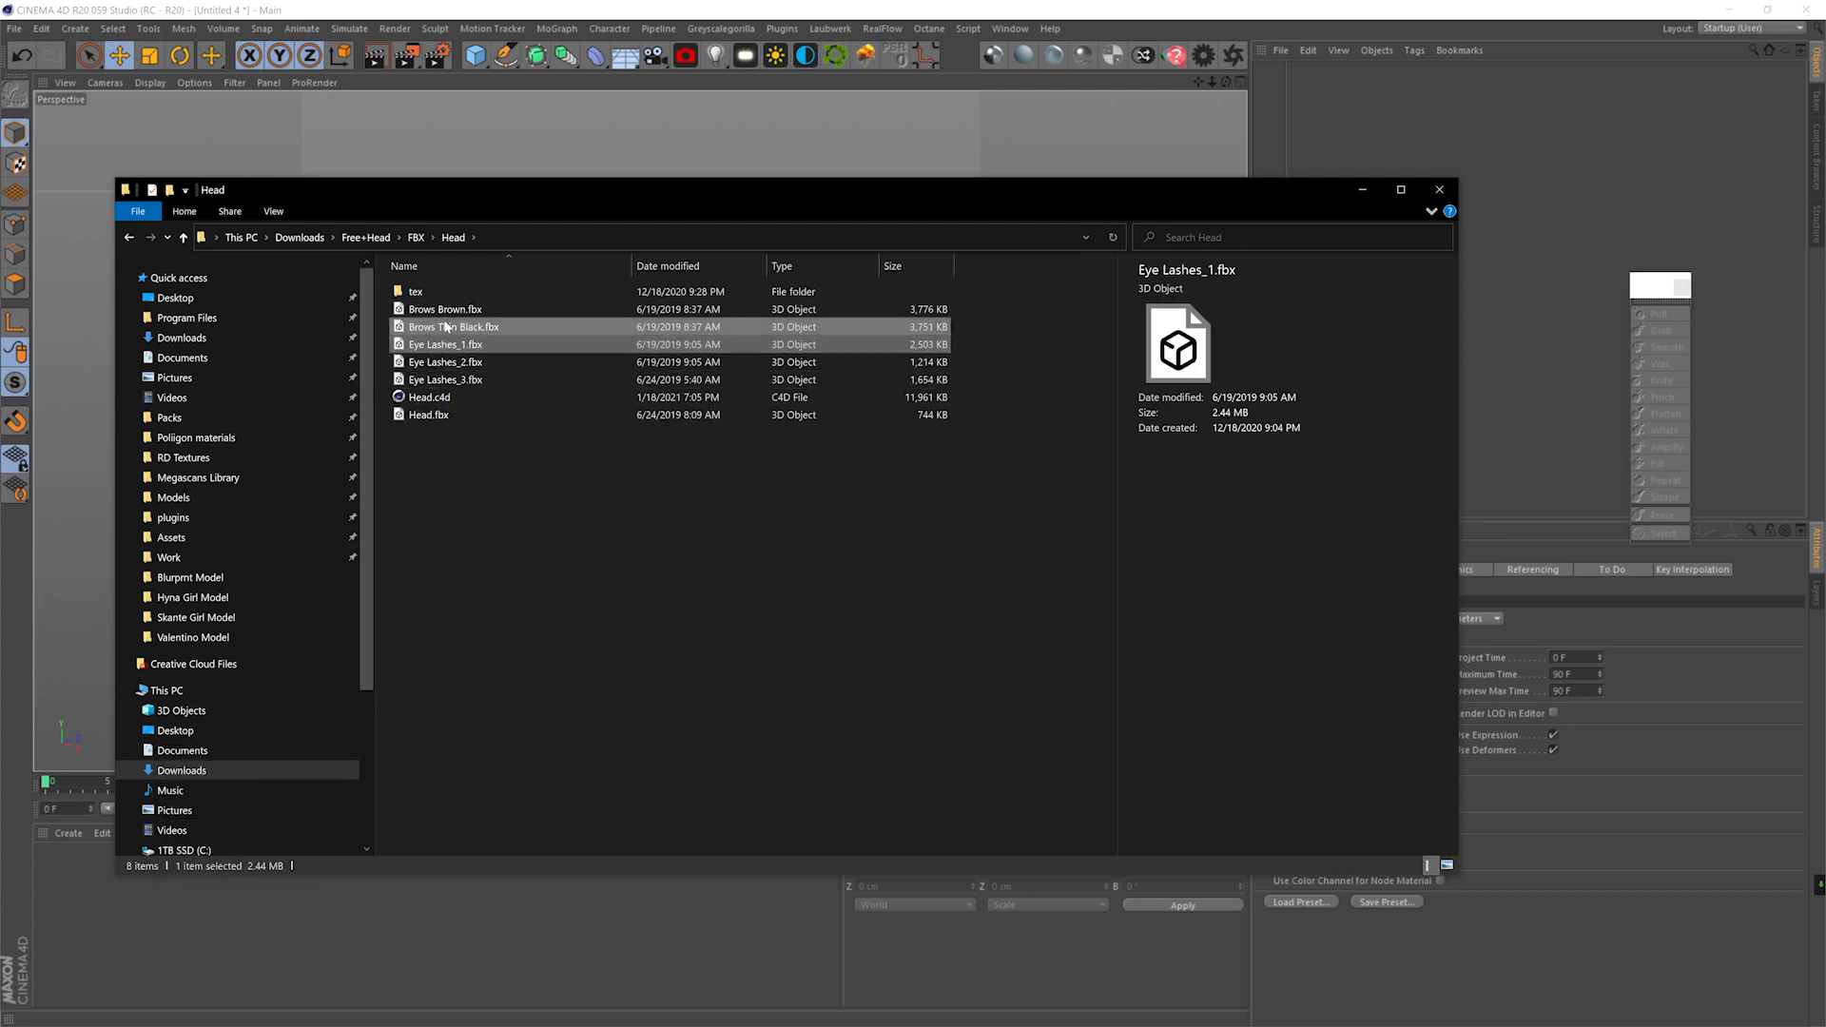
ctrl+click(444, 309)
ctrl+click(432, 415)
drag(451, 349, 561, 143)
click(520, 381)
click(478, 565)
click(446, 750)
- Copy the eyebrows from their imported project, close that project without saving and paste them into the Head project
click(1311, 73)
key(ctrl+c)
key(ctrl+c)
key(ctrl+c)
key(ctrl+c)
key(ctrl+w)
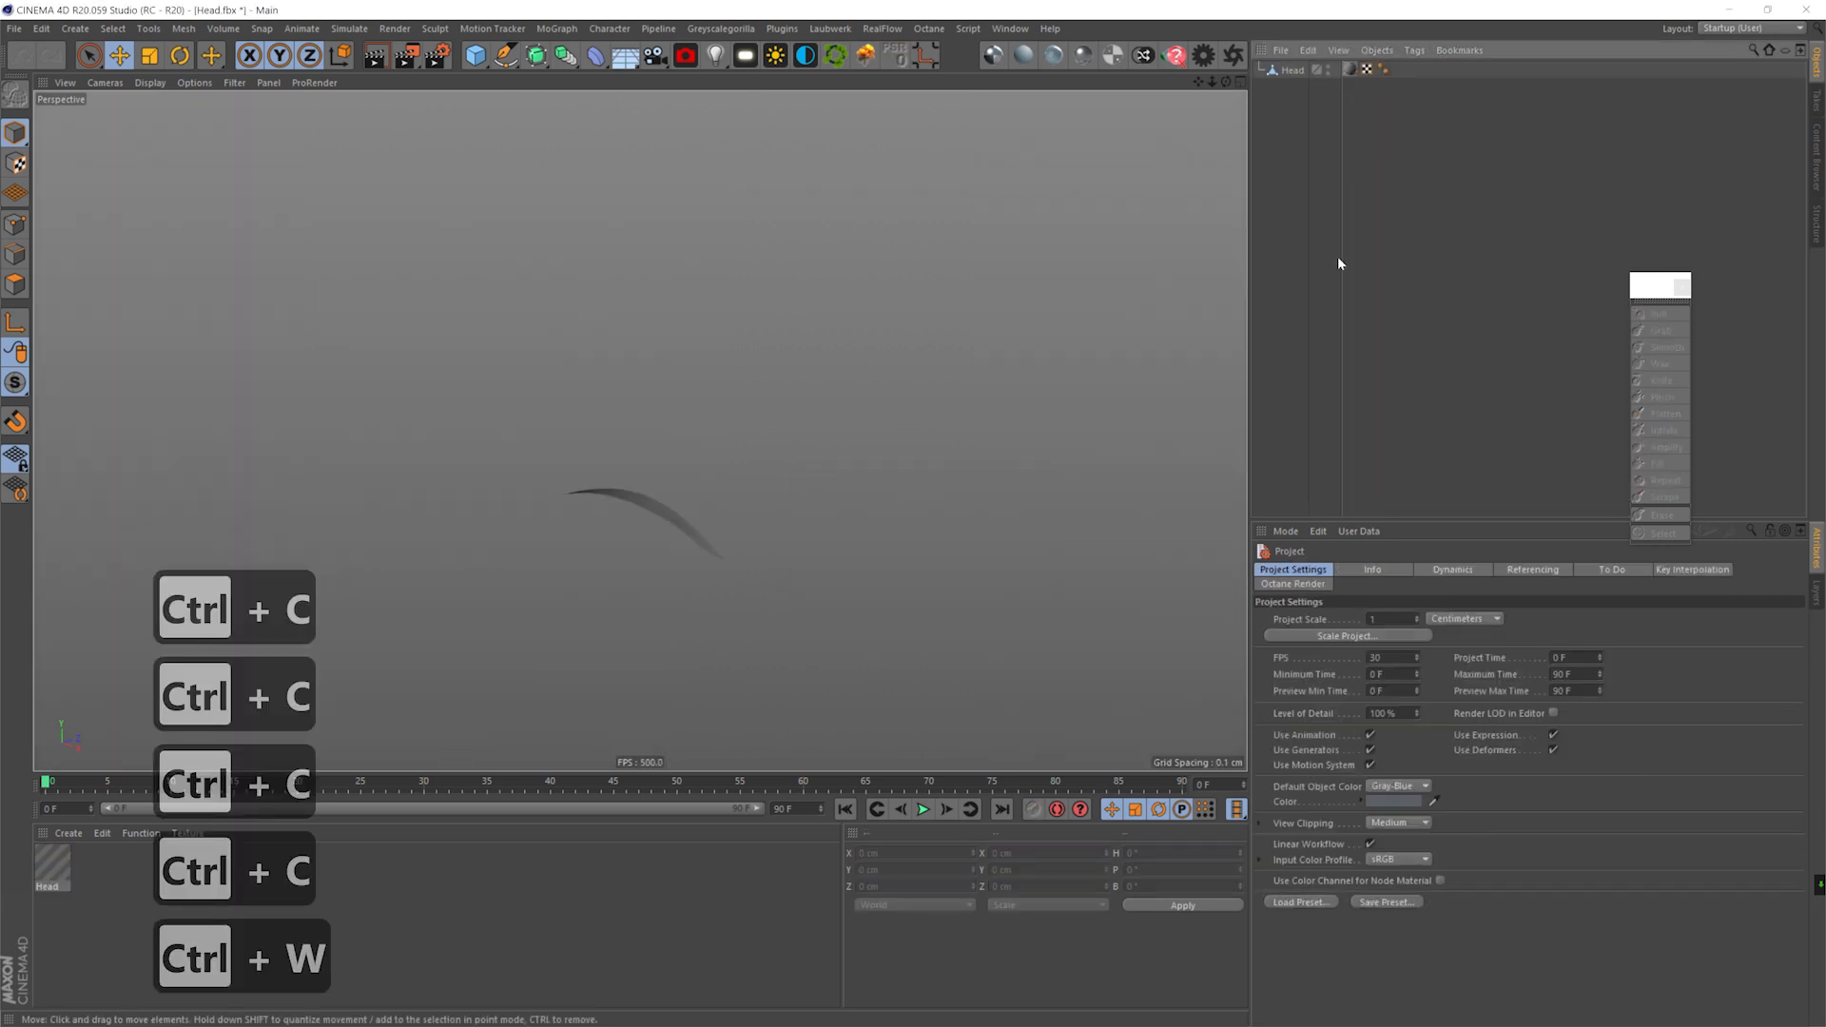
click(933, 583)
key(ctrl+v)
- Copy the brows and head, close the Head project without saving, and combine them with the eyelashes in the Eye Lashes_1 project
key(ctrl+c)
key(ctrl+c)
key(ctrl+w)
click(932, 582)
key(ctrl+v)
key(ctrl+c)
- Create a new project and paste the brows, head and eyelashes into it
click(1010, 31)
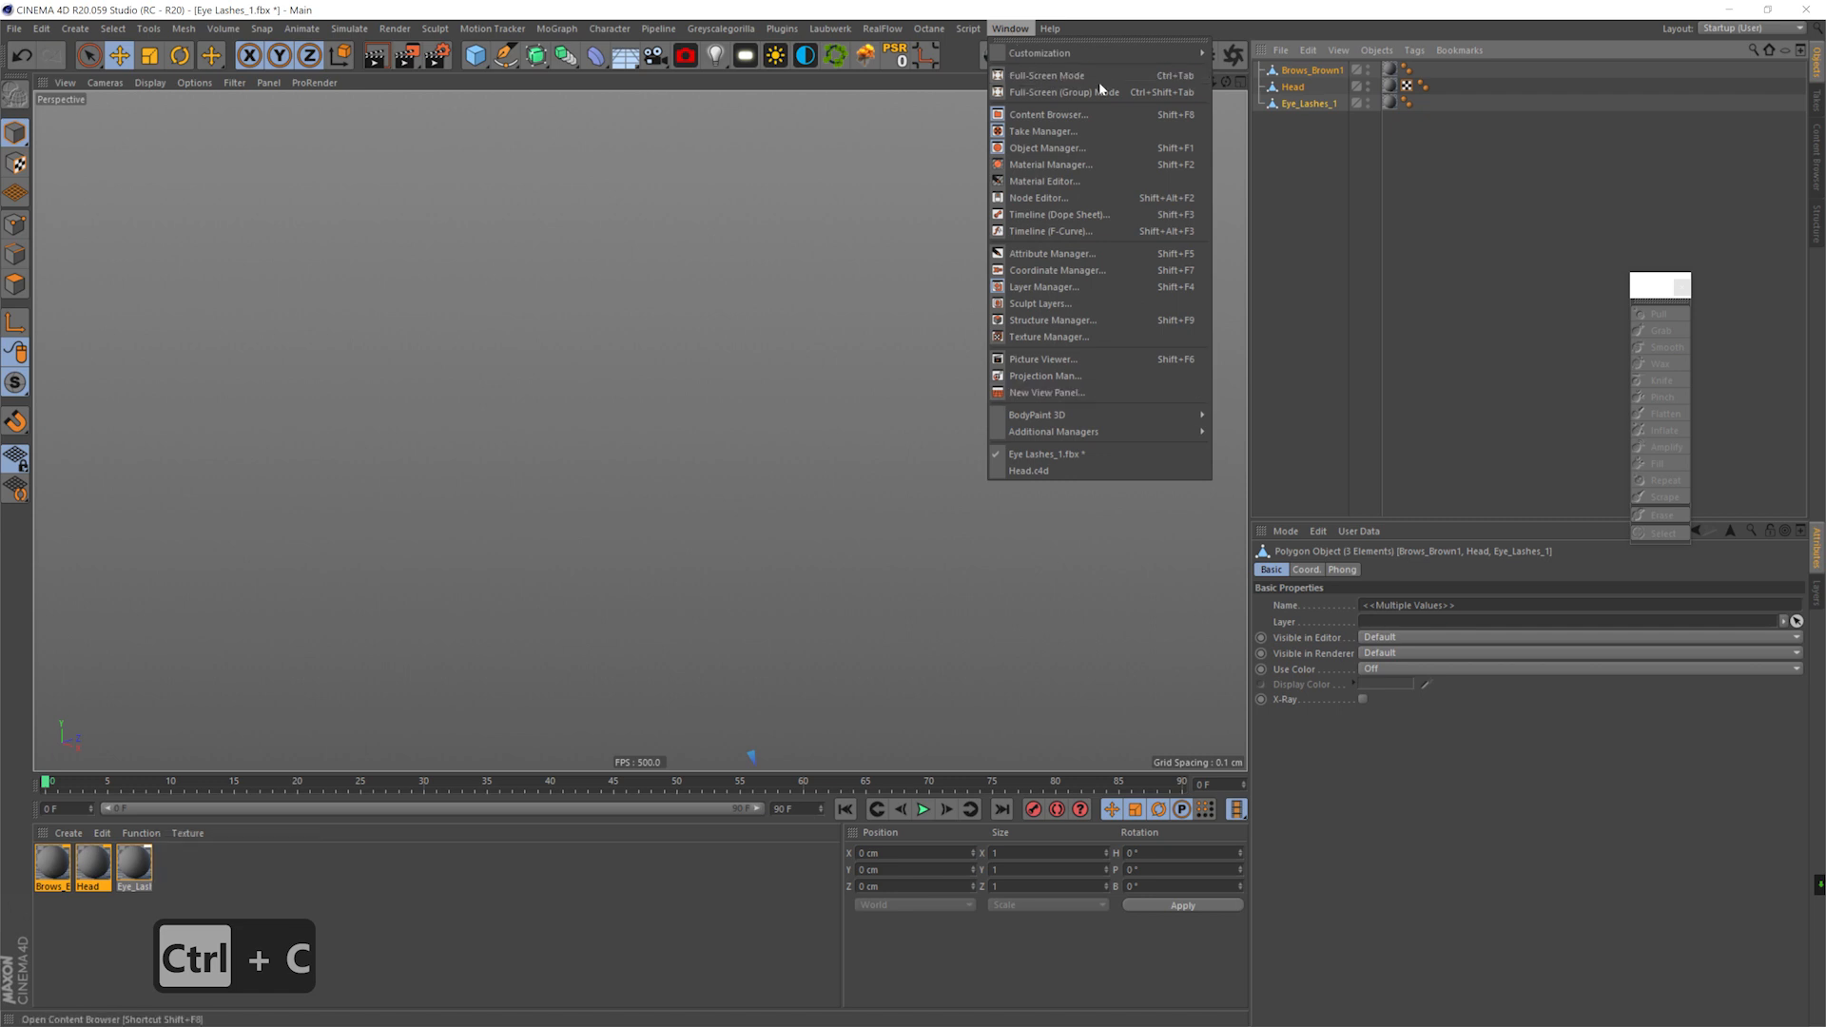
click(1051, 469)
key(ctrl+n)
key(ctrl+b)
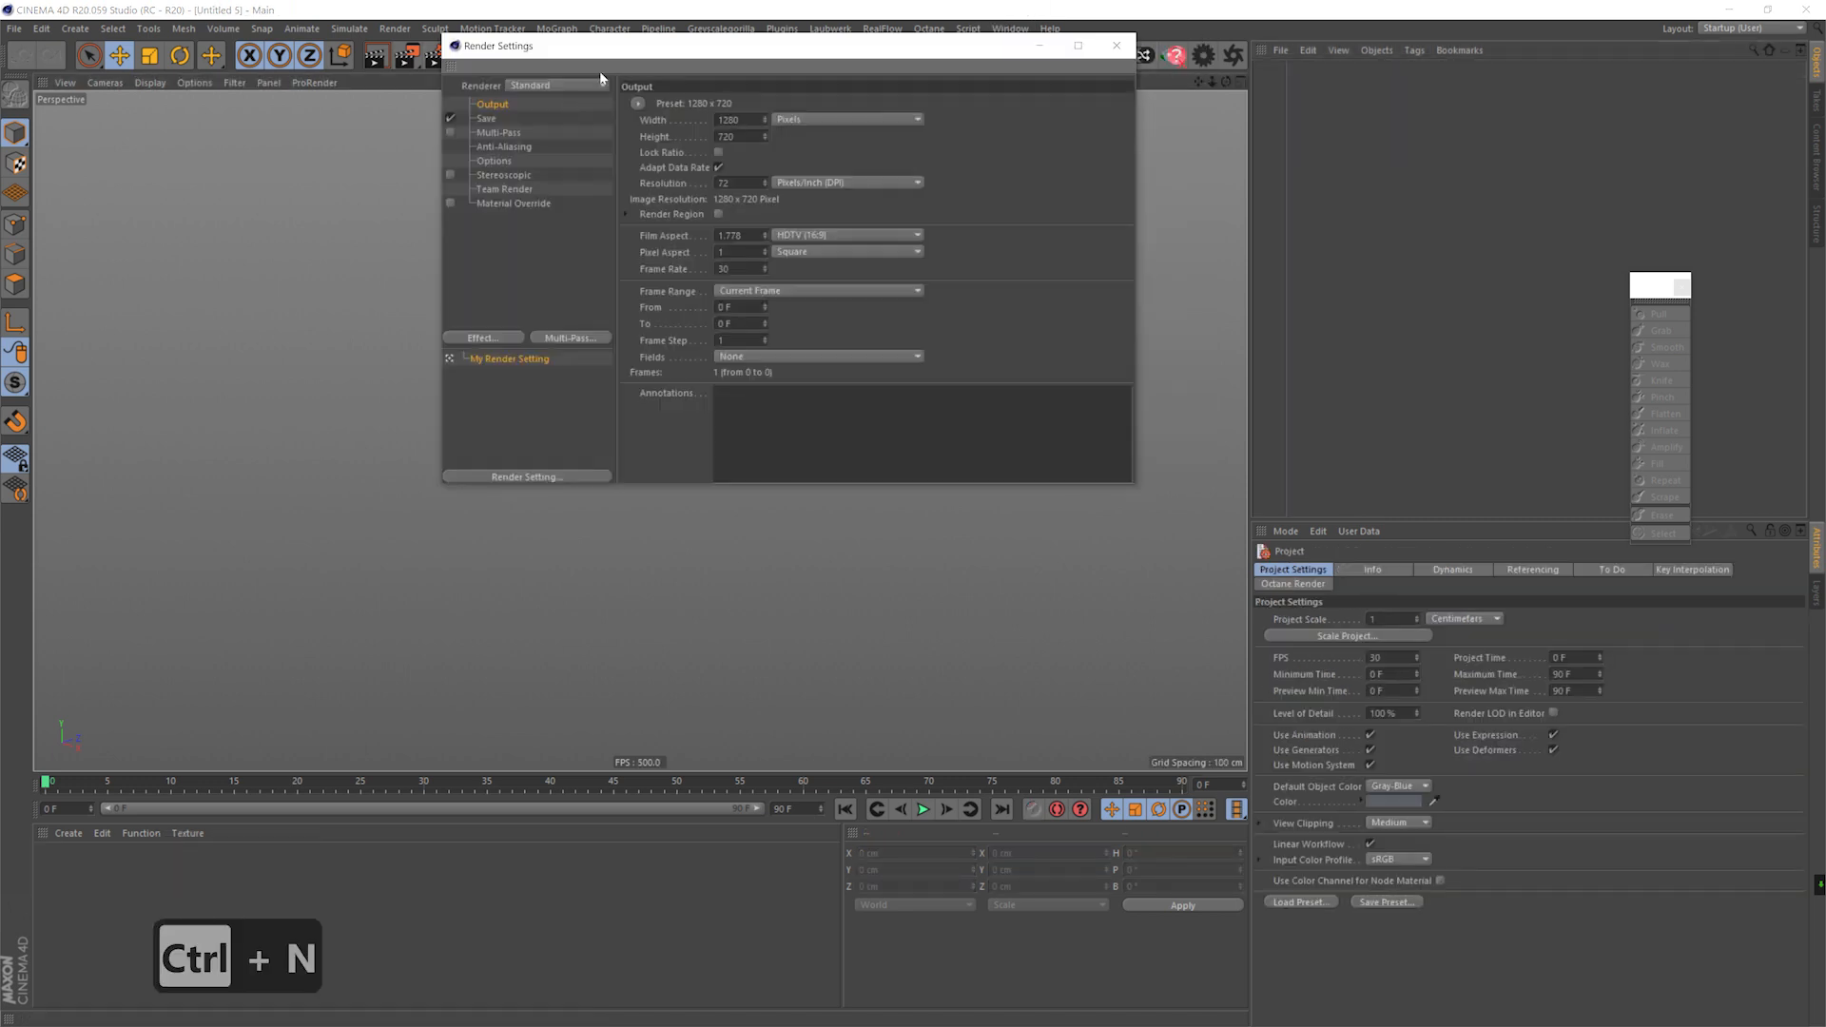
click(1116, 46)
key(ctrl+v)
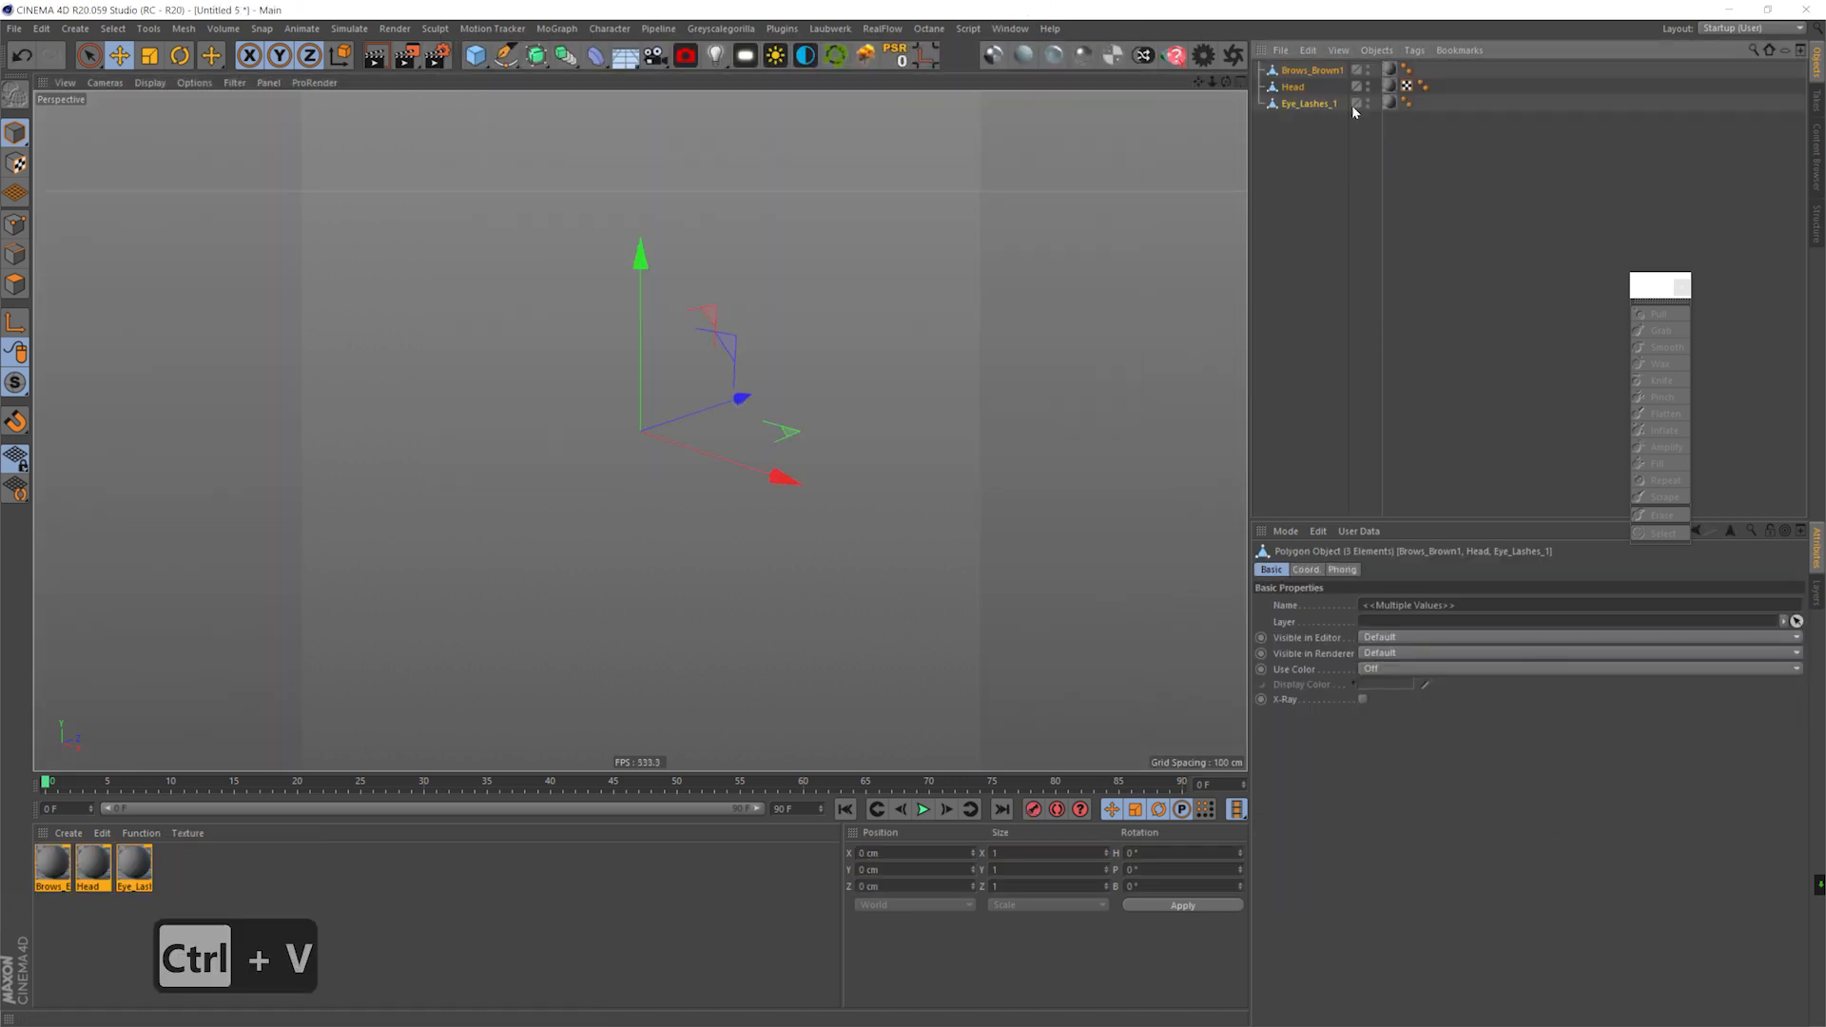
- Add a Figure primitive as a size reference and scale up the brows, head and eyelashes together
click(475, 55)
click(719, 179)
click(1308, 86)
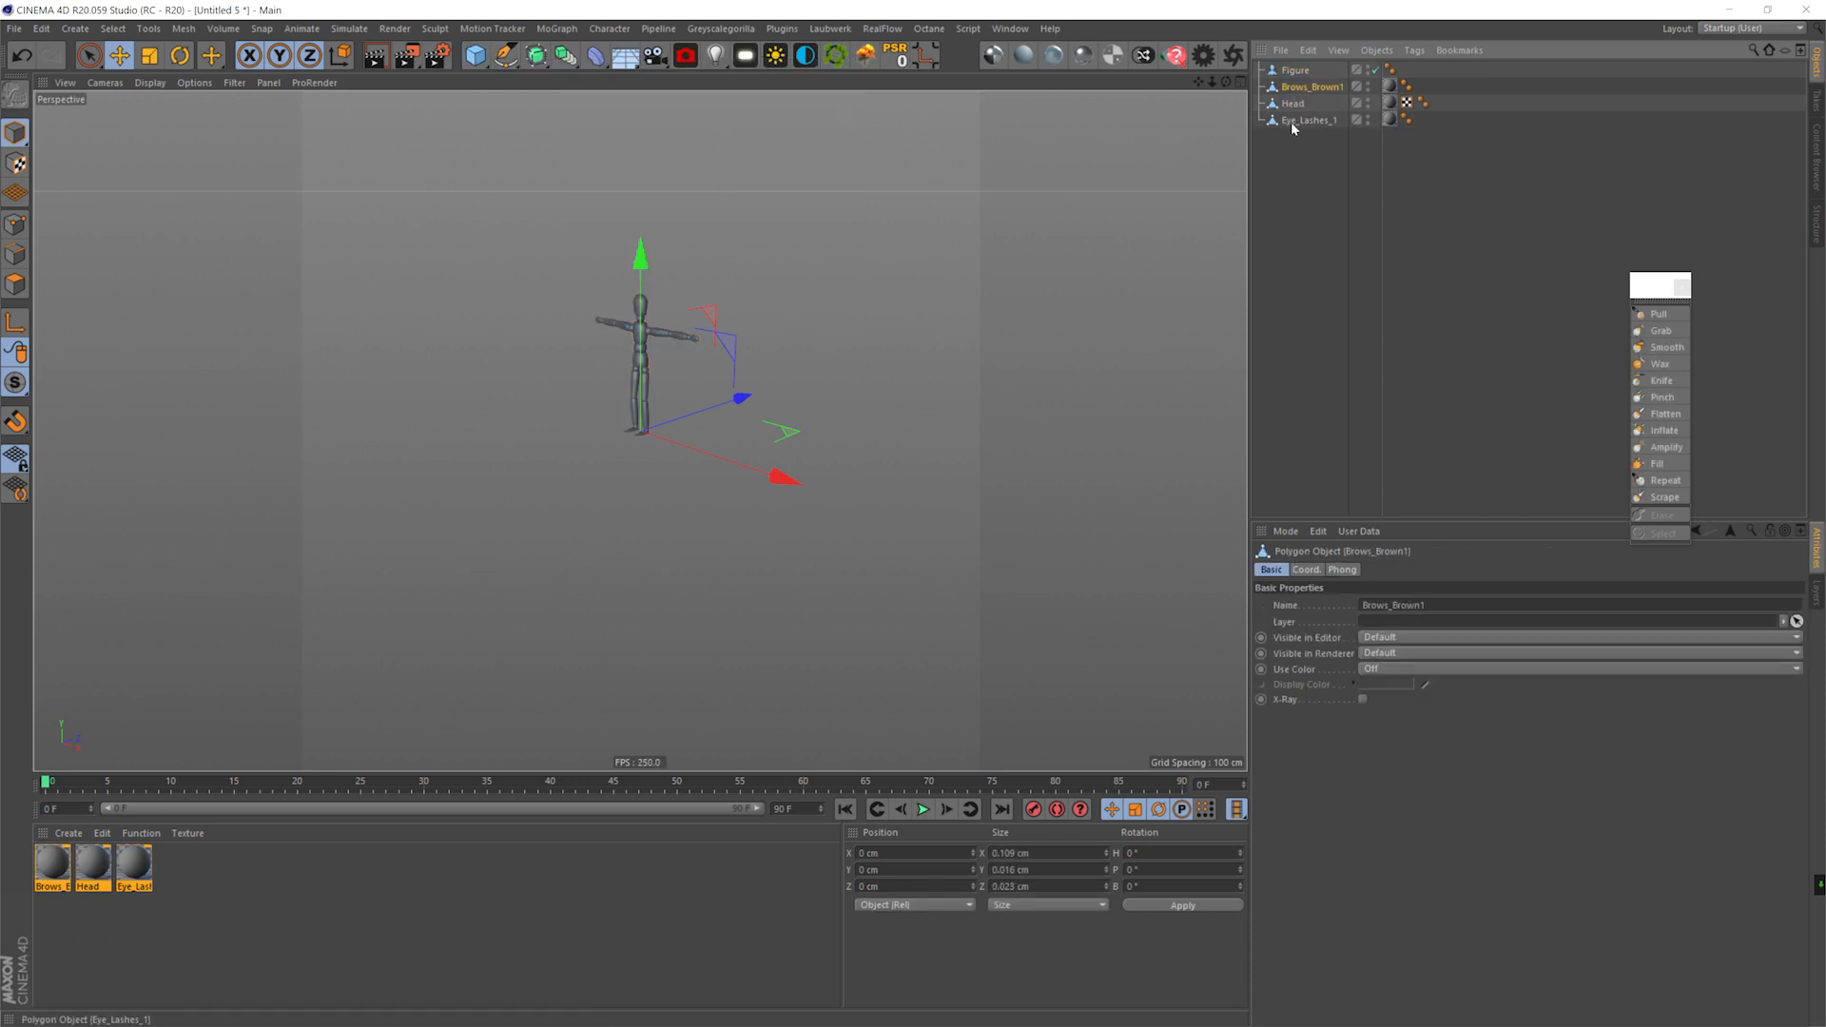
shift+click(1294, 121)
key(t)
drag(837, 313, 1046, 314)
drag(756, 395, 759, 396)
- Raise the three head objects to the figure's head and refine their scale and position to match it
key(e)
drag(646, 359, 659, 238)
alt+right_drag(636, 307, 721, 370)
key(t)
drag(721, 371, 804, 371)
key(e)
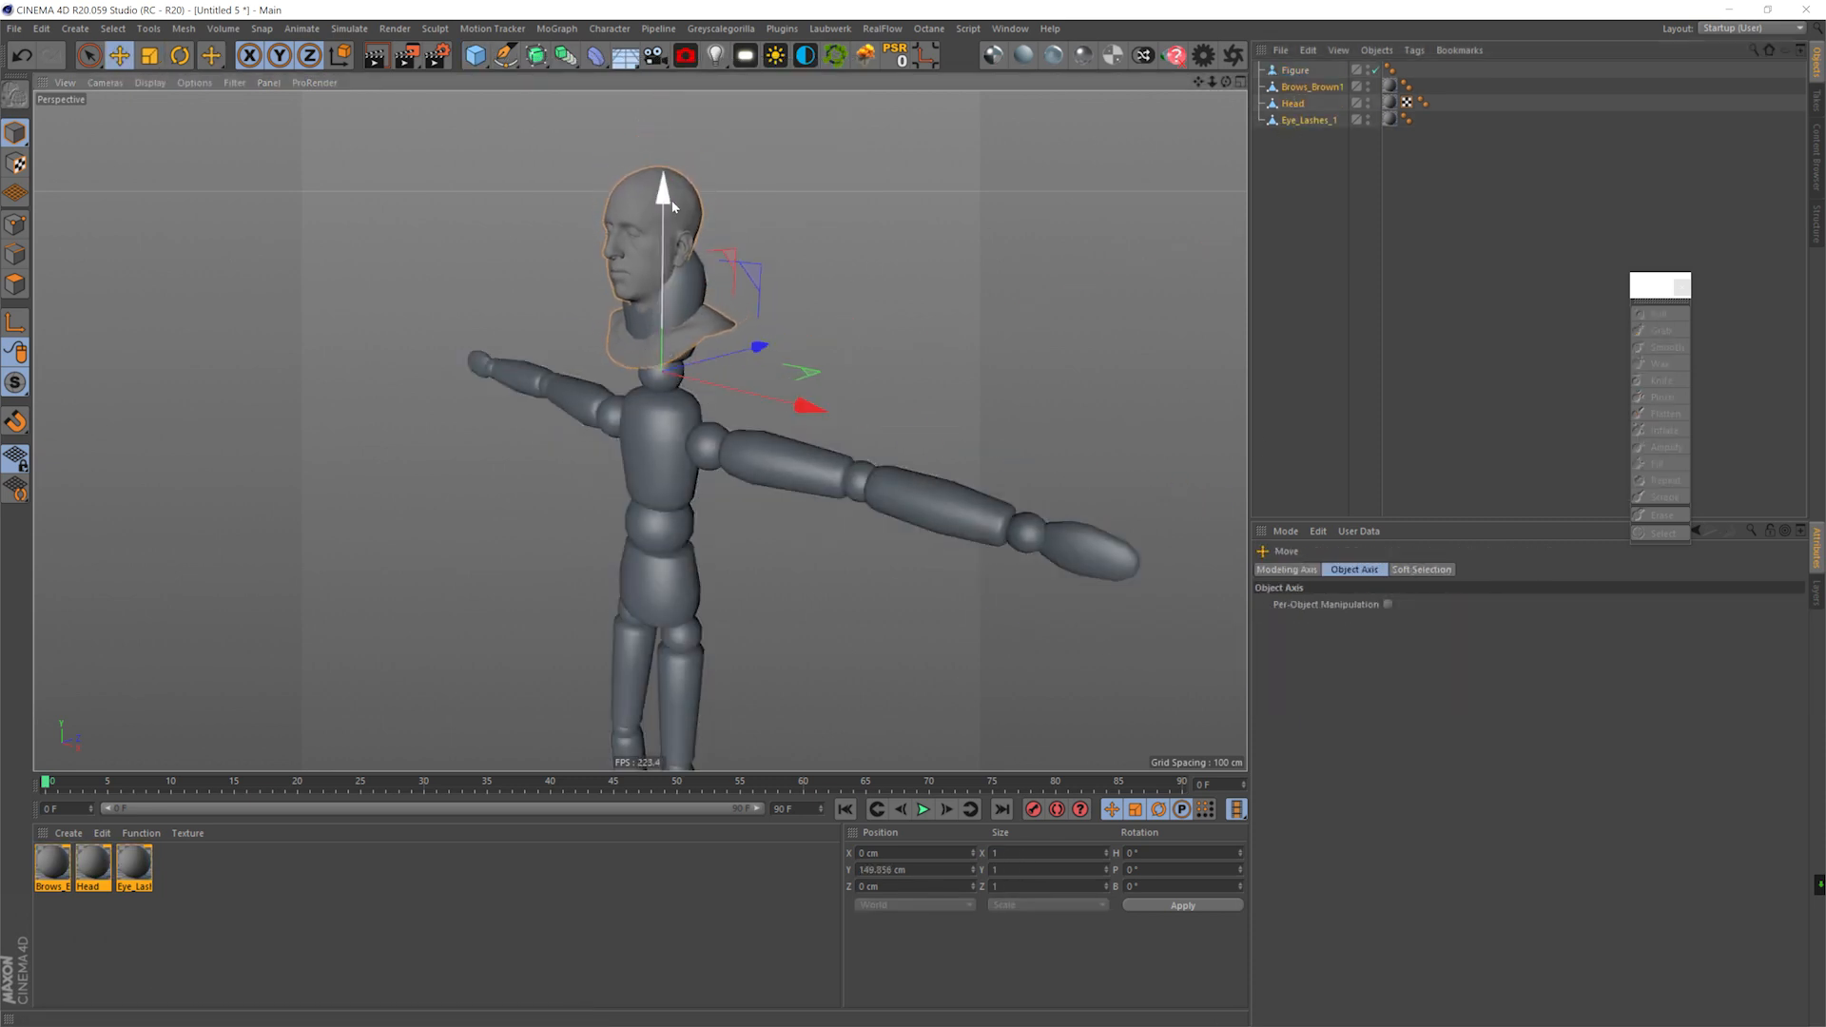
drag(668, 195, 675, 261)
drag(746, 412, 751, 411)
- Fine-tune the head objects' height and scale against the figure from the front, and delete the figure
alt+drag(653, 429, 788, 411)
drag(794, 437, 797, 438)
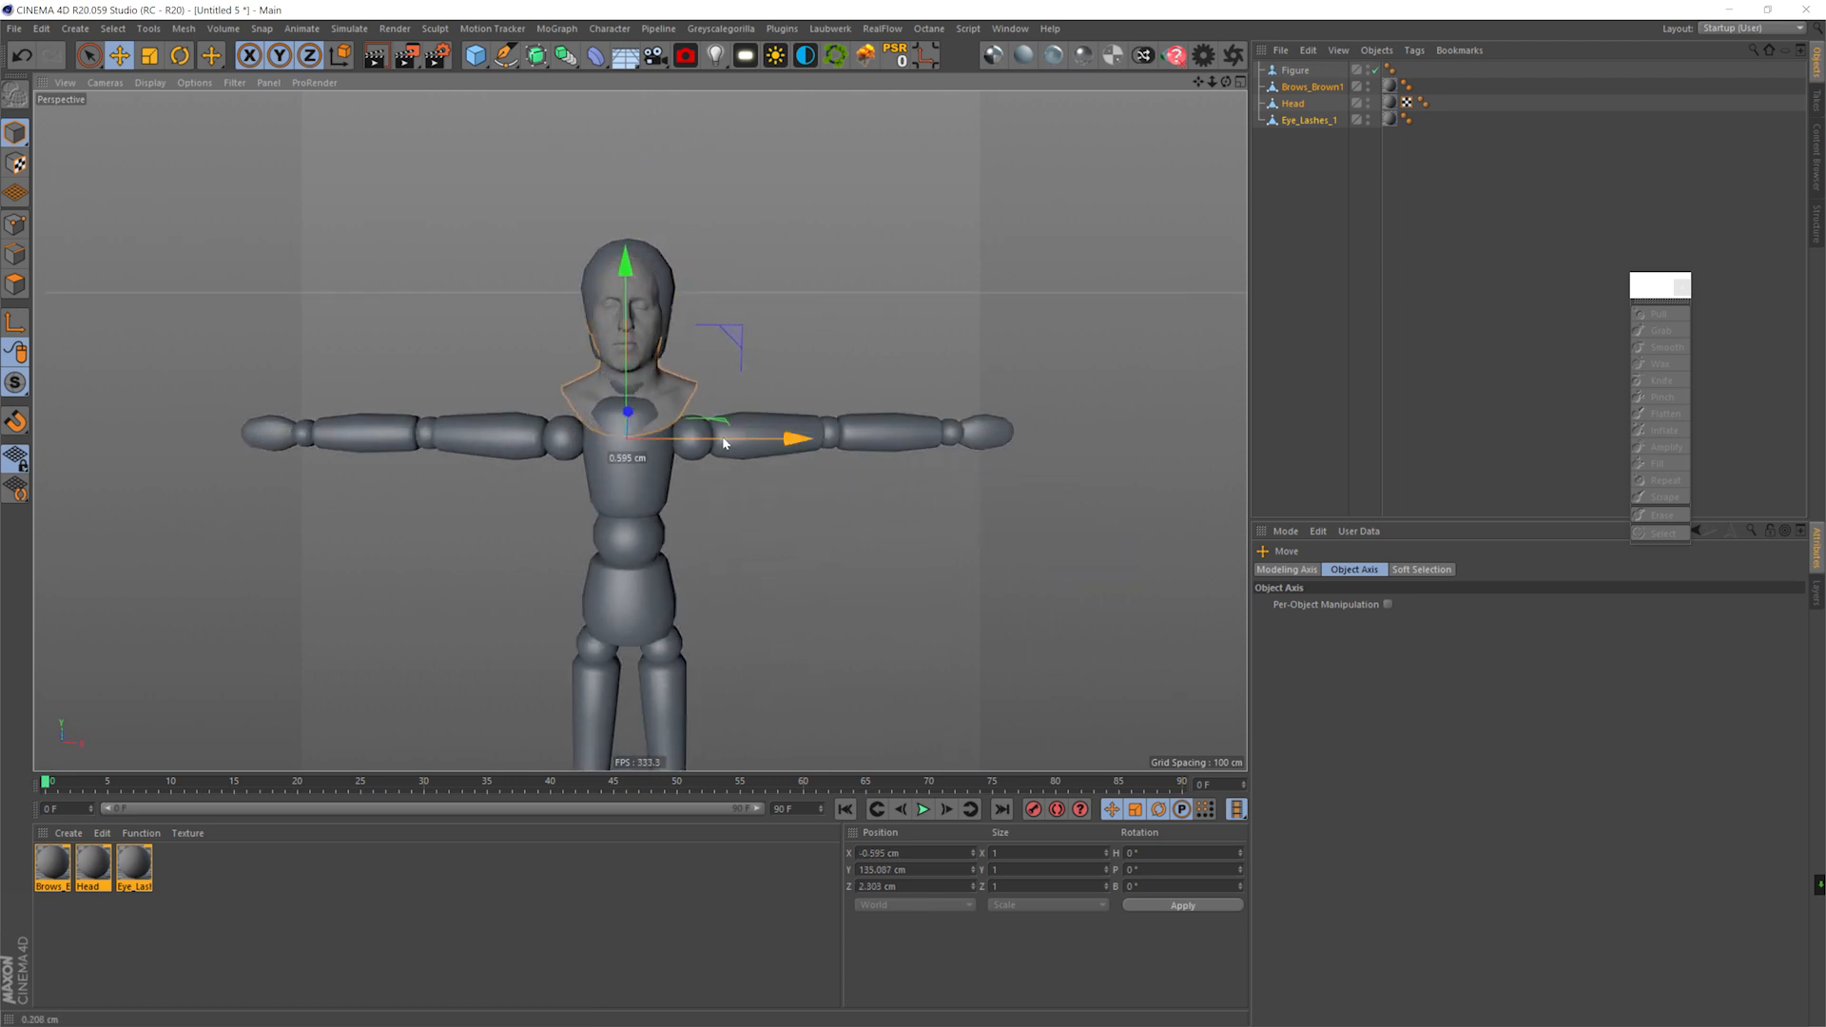
key(ctrl+z)
drag(630, 334, 631, 338)
key(t)
drag(731, 441, 735, 442)
click(1294, 69)
key(Delete)
- Add an Octane camera looking at the head in three-quarter view and set its focal length to 75
alt+right_drag(625, 310, 788, 266)
mouse_move(765, 245)
alt+mouse_down()
mouse_move(591, 196)
mouse_move(775, 249)
alt+mouse_up()
alt+right_drag(697, 294, 654, 344)
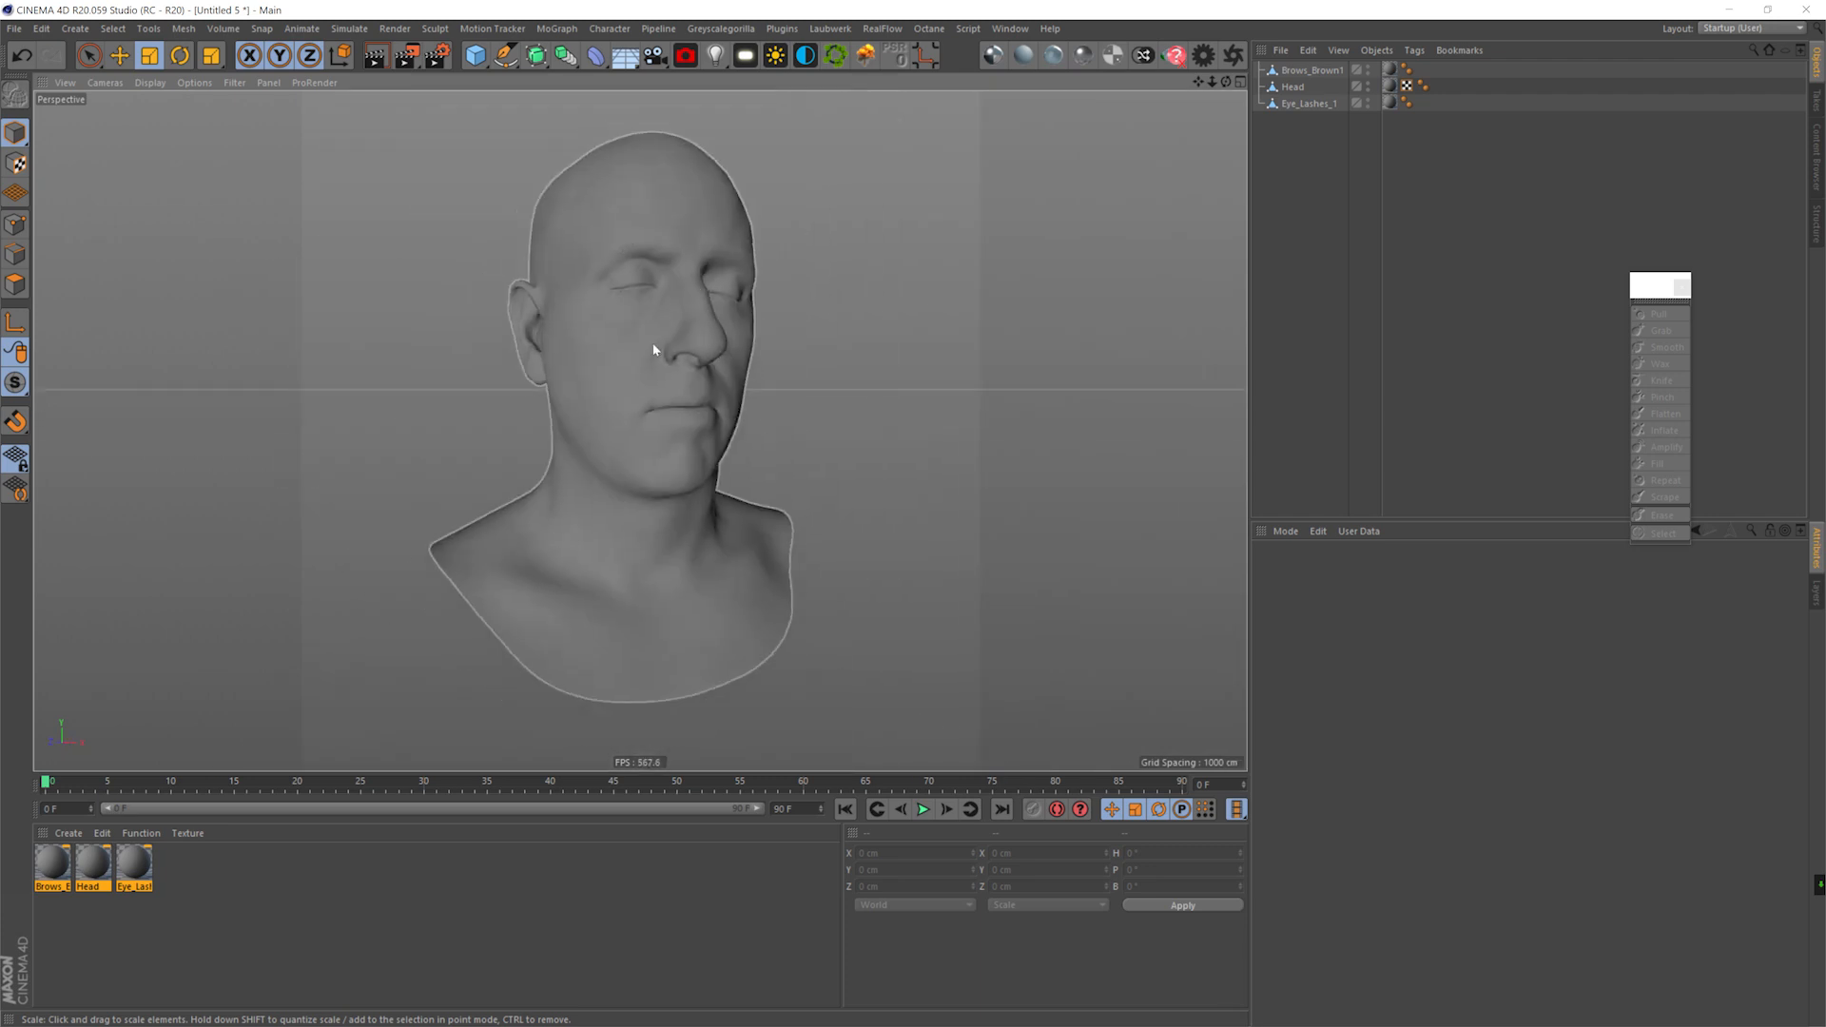
alt+middle_drag(654, 344, 665, 404)
alt+drag(665, 233, 716, 245)
click(685, 56)
click(1376, 69)
click(1313, 70)
text(75)
key(Return)
alt+right_drag(827, 399, 713, 456)
alt+drag(713, 457, 709, 440)
- Add an Octane HDRI sky with an HDRI Link tag and load an image from the Indoor HDRIs pack
click(805, 55)
right_click(1304, 70)
click(1354, 281)
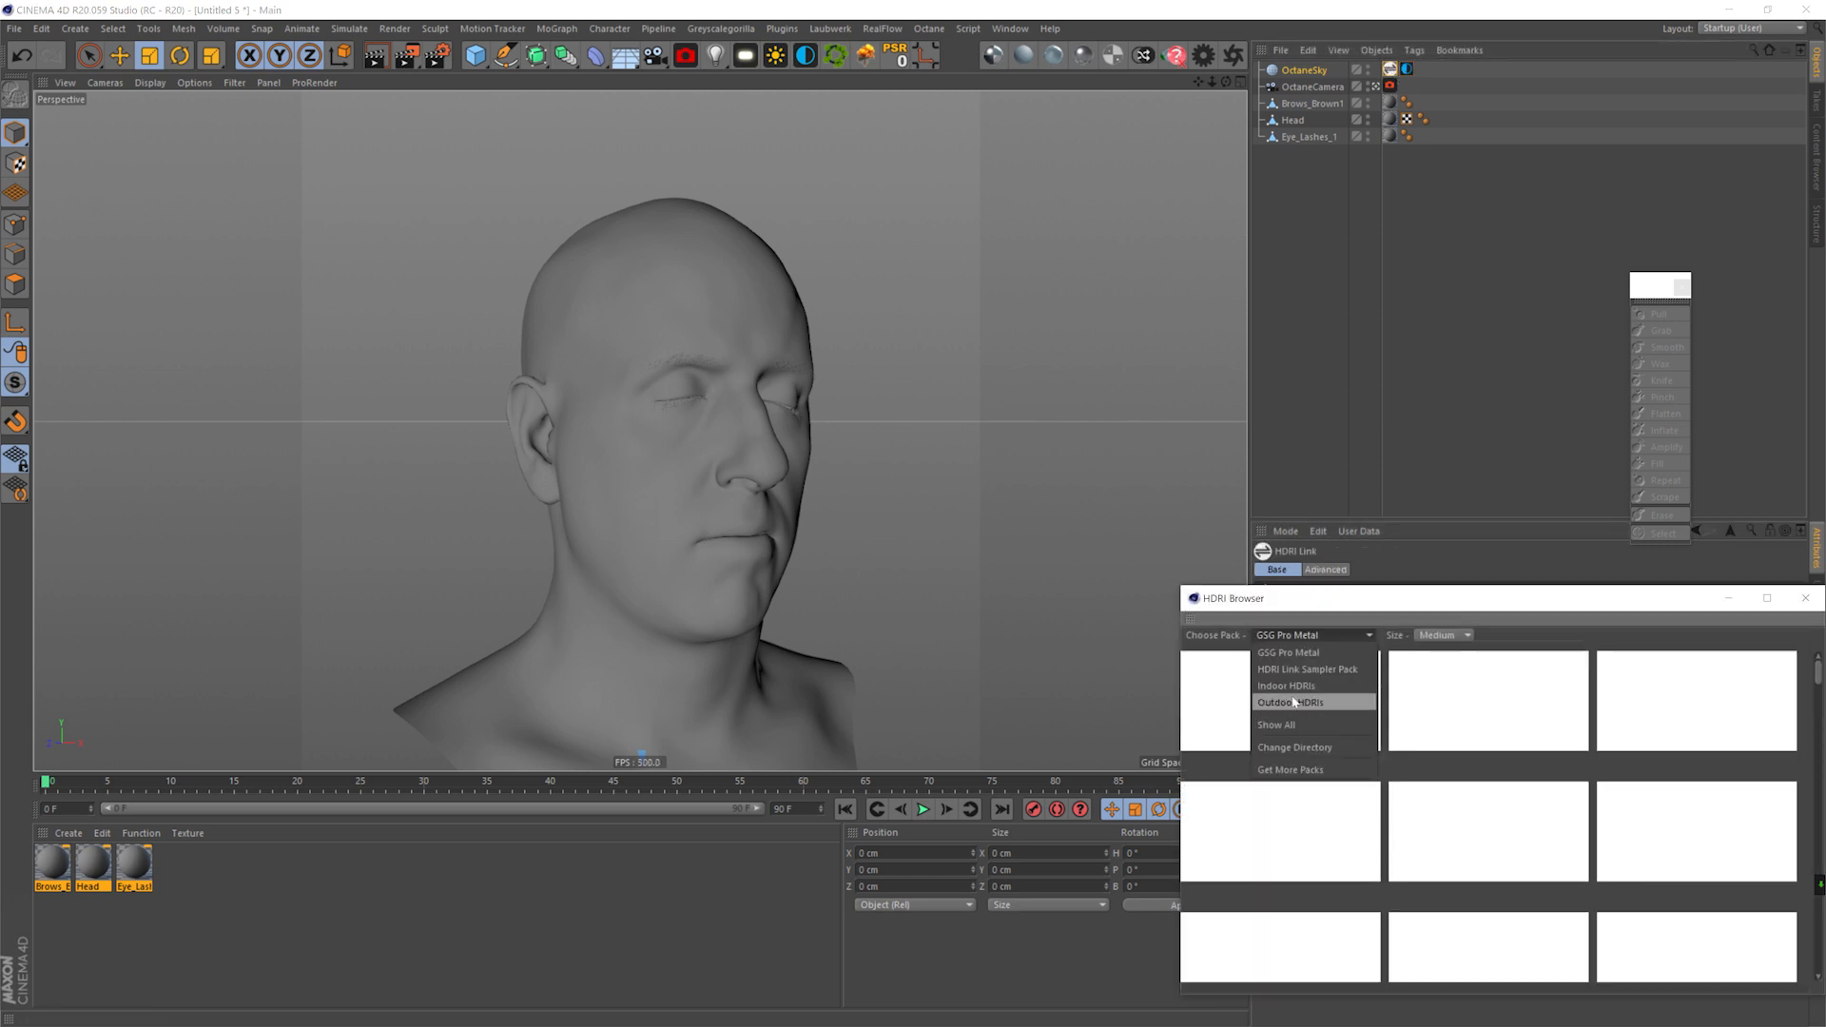
click(1805, 599)
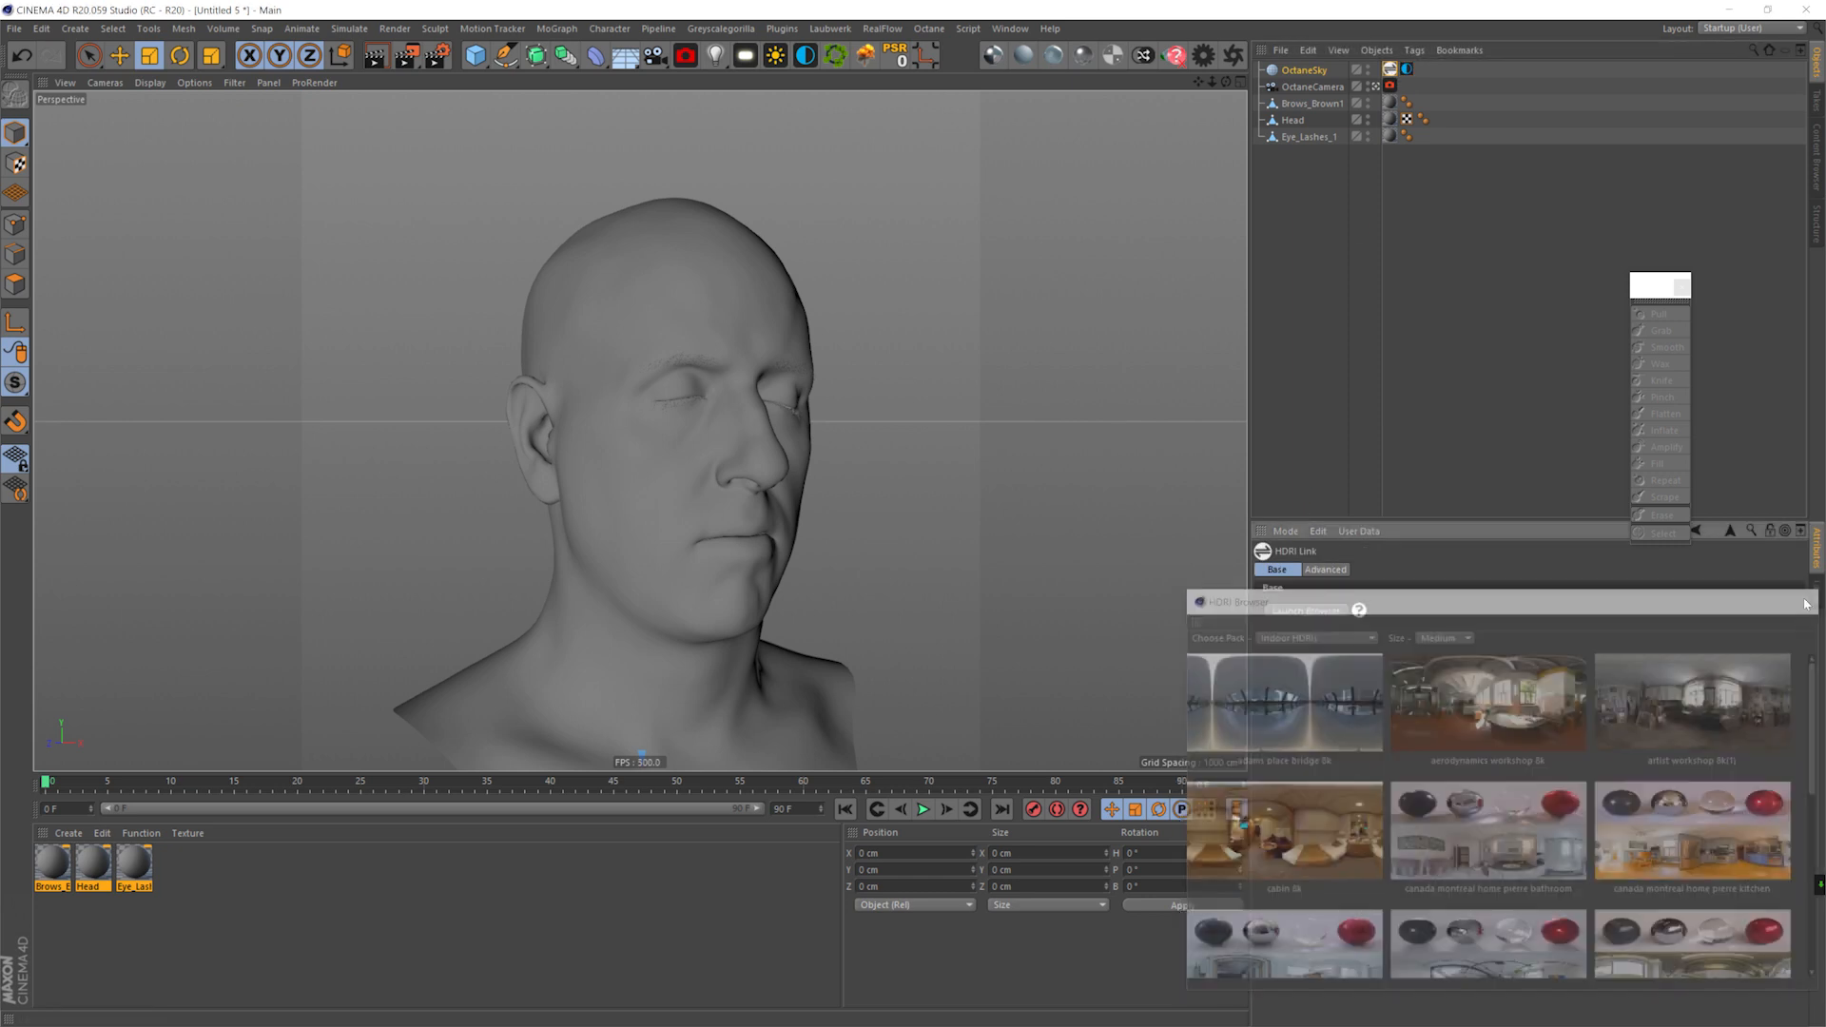
- Switch the Octane render kernel to Pathtracing and set the specular and scatter depth to 16
click(1233, 55)
click(85, 72)
click(99, 101)
text(16)
key(Tab)
text(16)
key(Return)
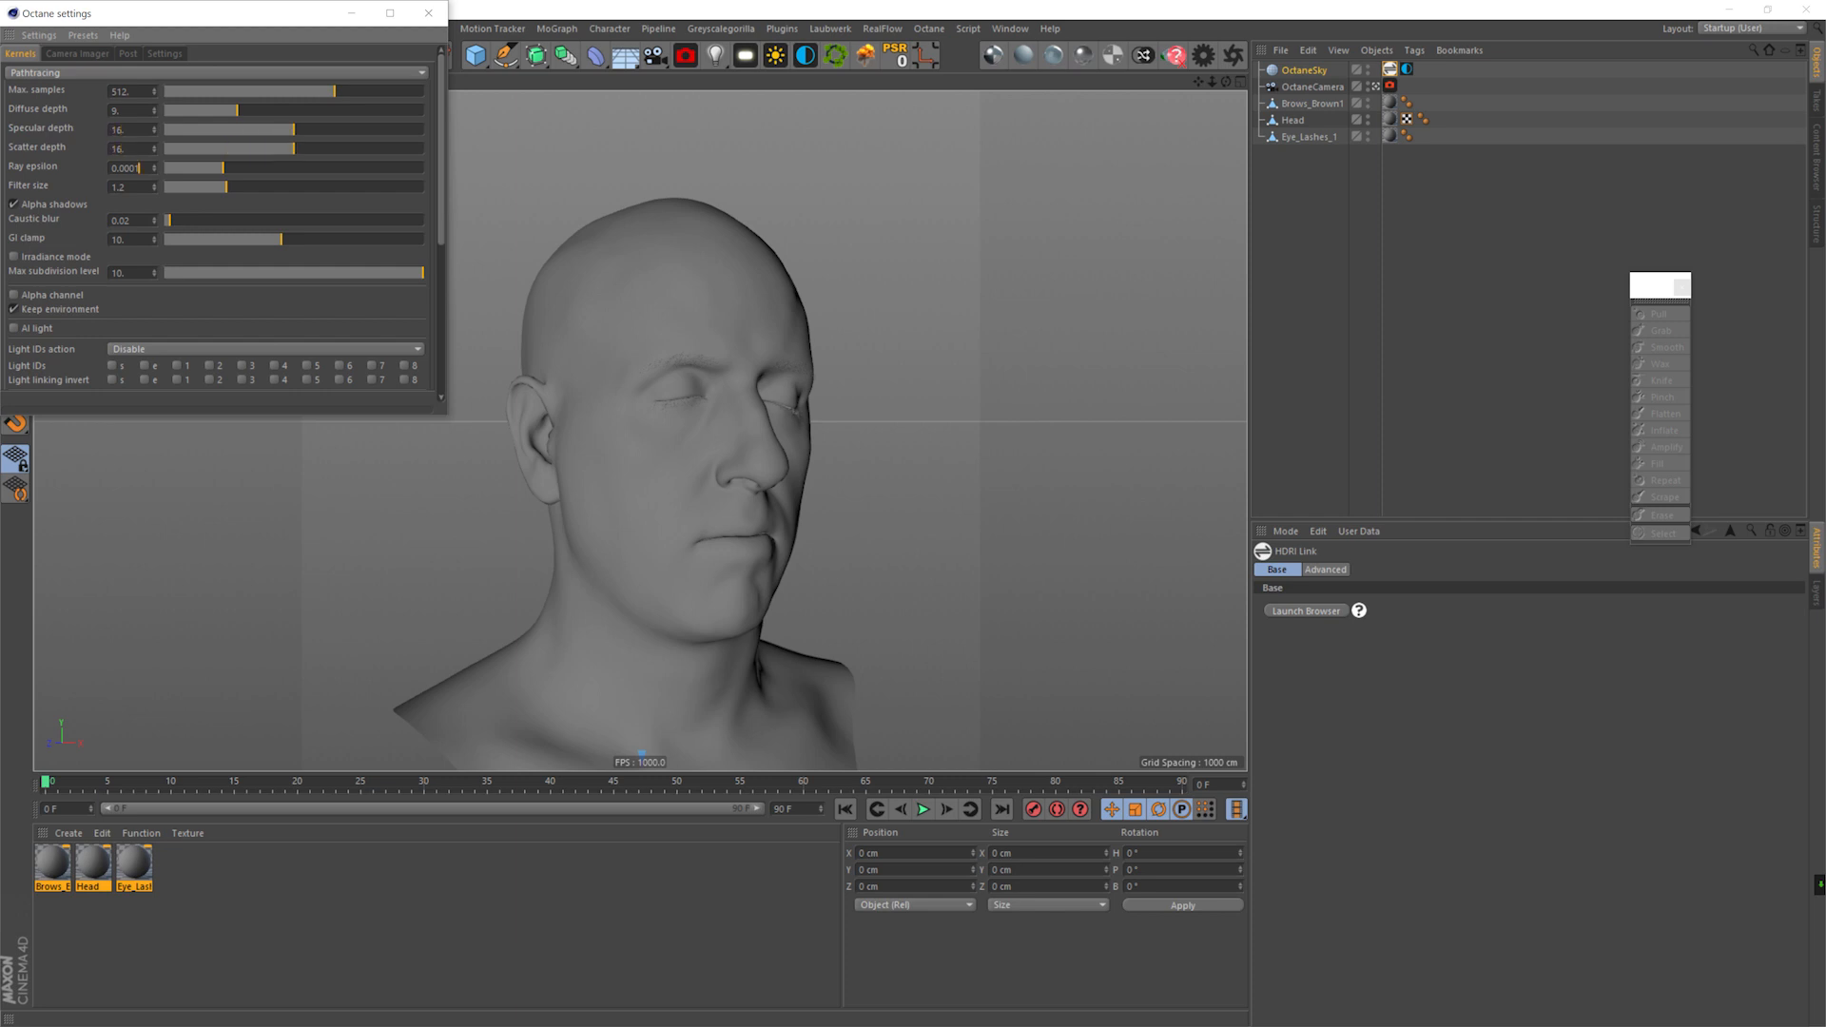
- Set the kernel's ray epsilon to 0.00003 and its maximum samples to 1024
text(0.00003)
key(Return)
scroll(69, 285, down, 5)
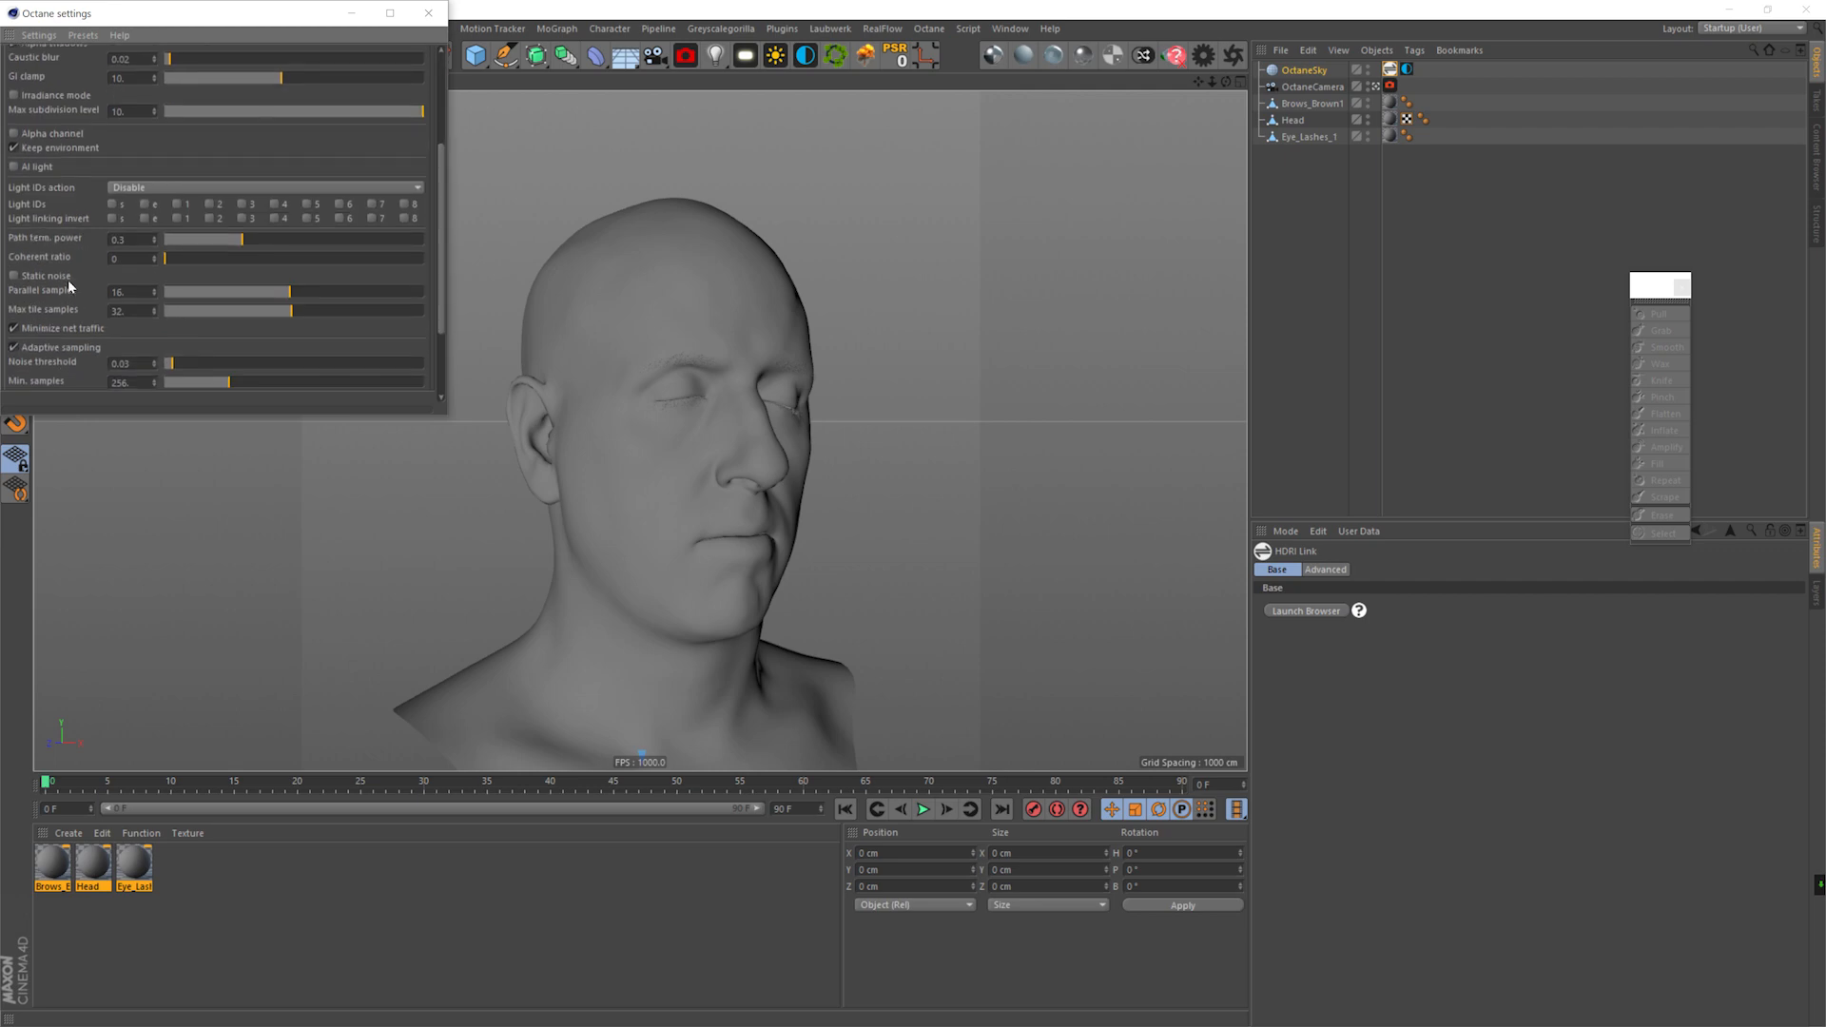
scroll(323, 258, up, 5)
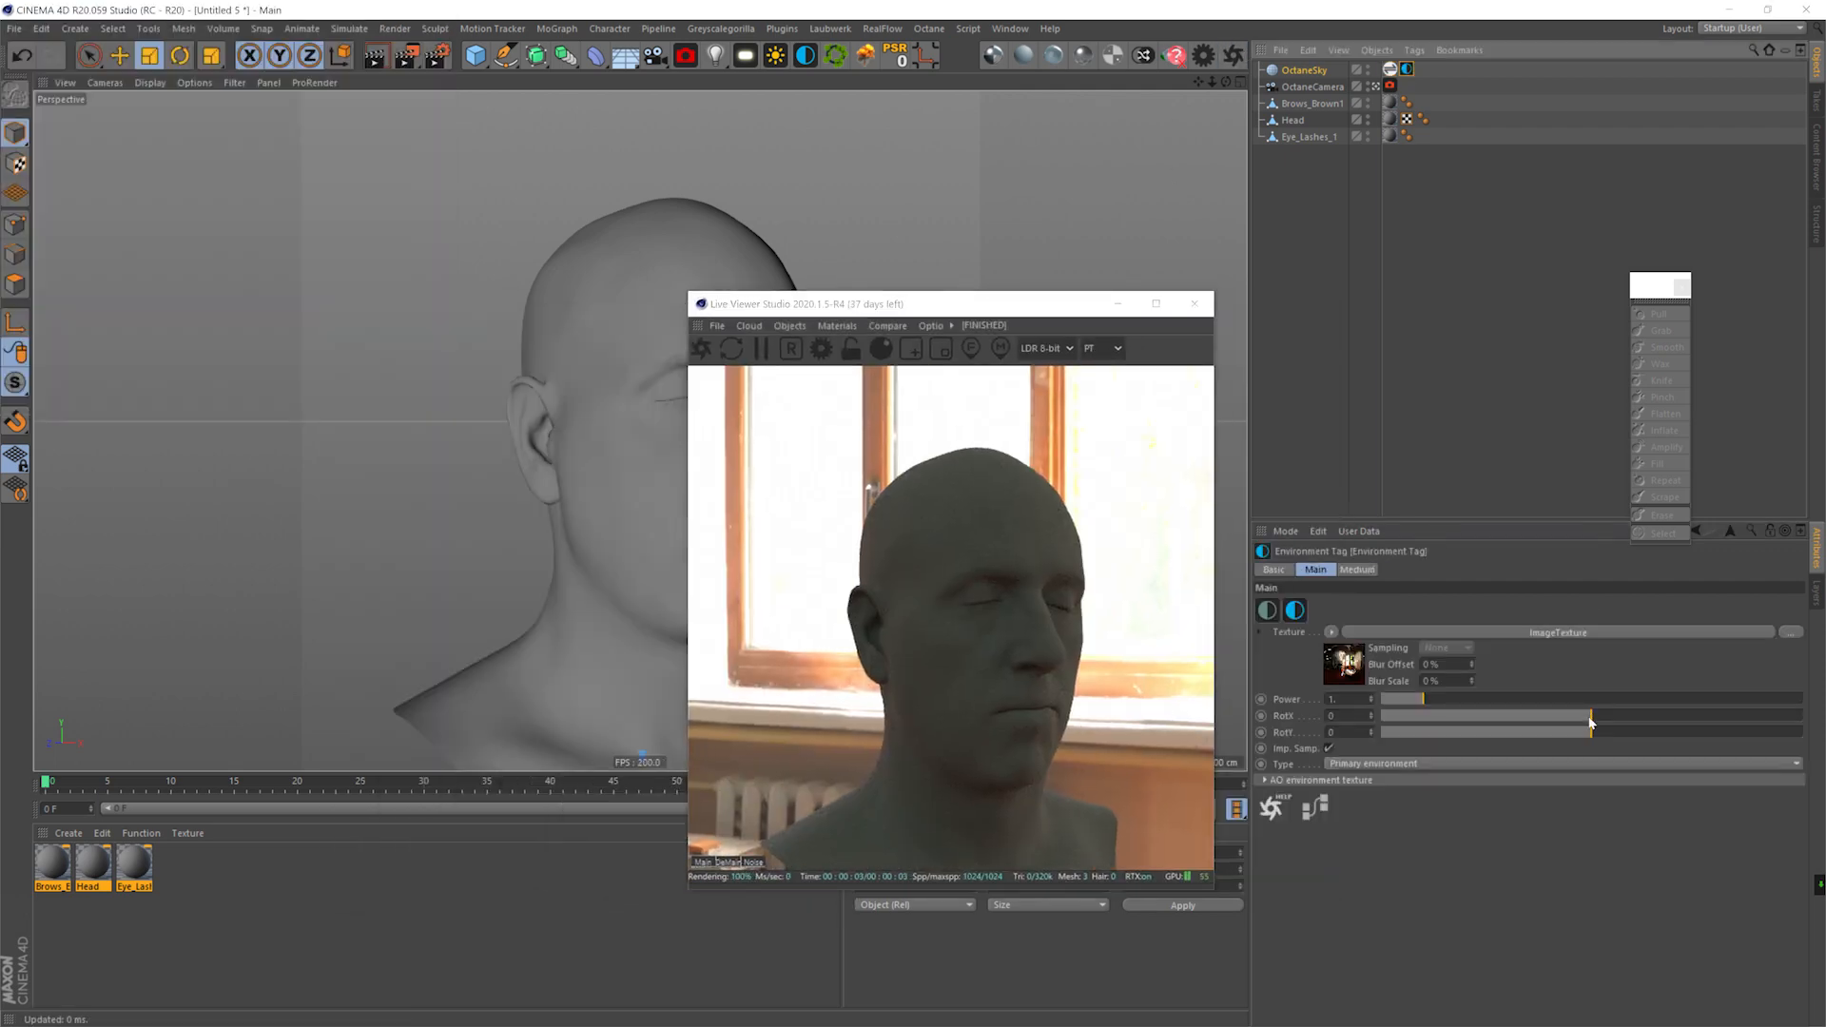
- Rotate the sky's HDRI to a RotX of about -0.35 and tighten the camera framing on the head
drag(1589, 719, 1517, 723)
alt+middle_drag(585, 425, 575, 407)
alt+right_drag(576, 398, 639, 432)
- Add a plane, stand it upright and move it behind the head as a backdrop
middle_click(608, 381)
drag(476, 55, 558, 109)
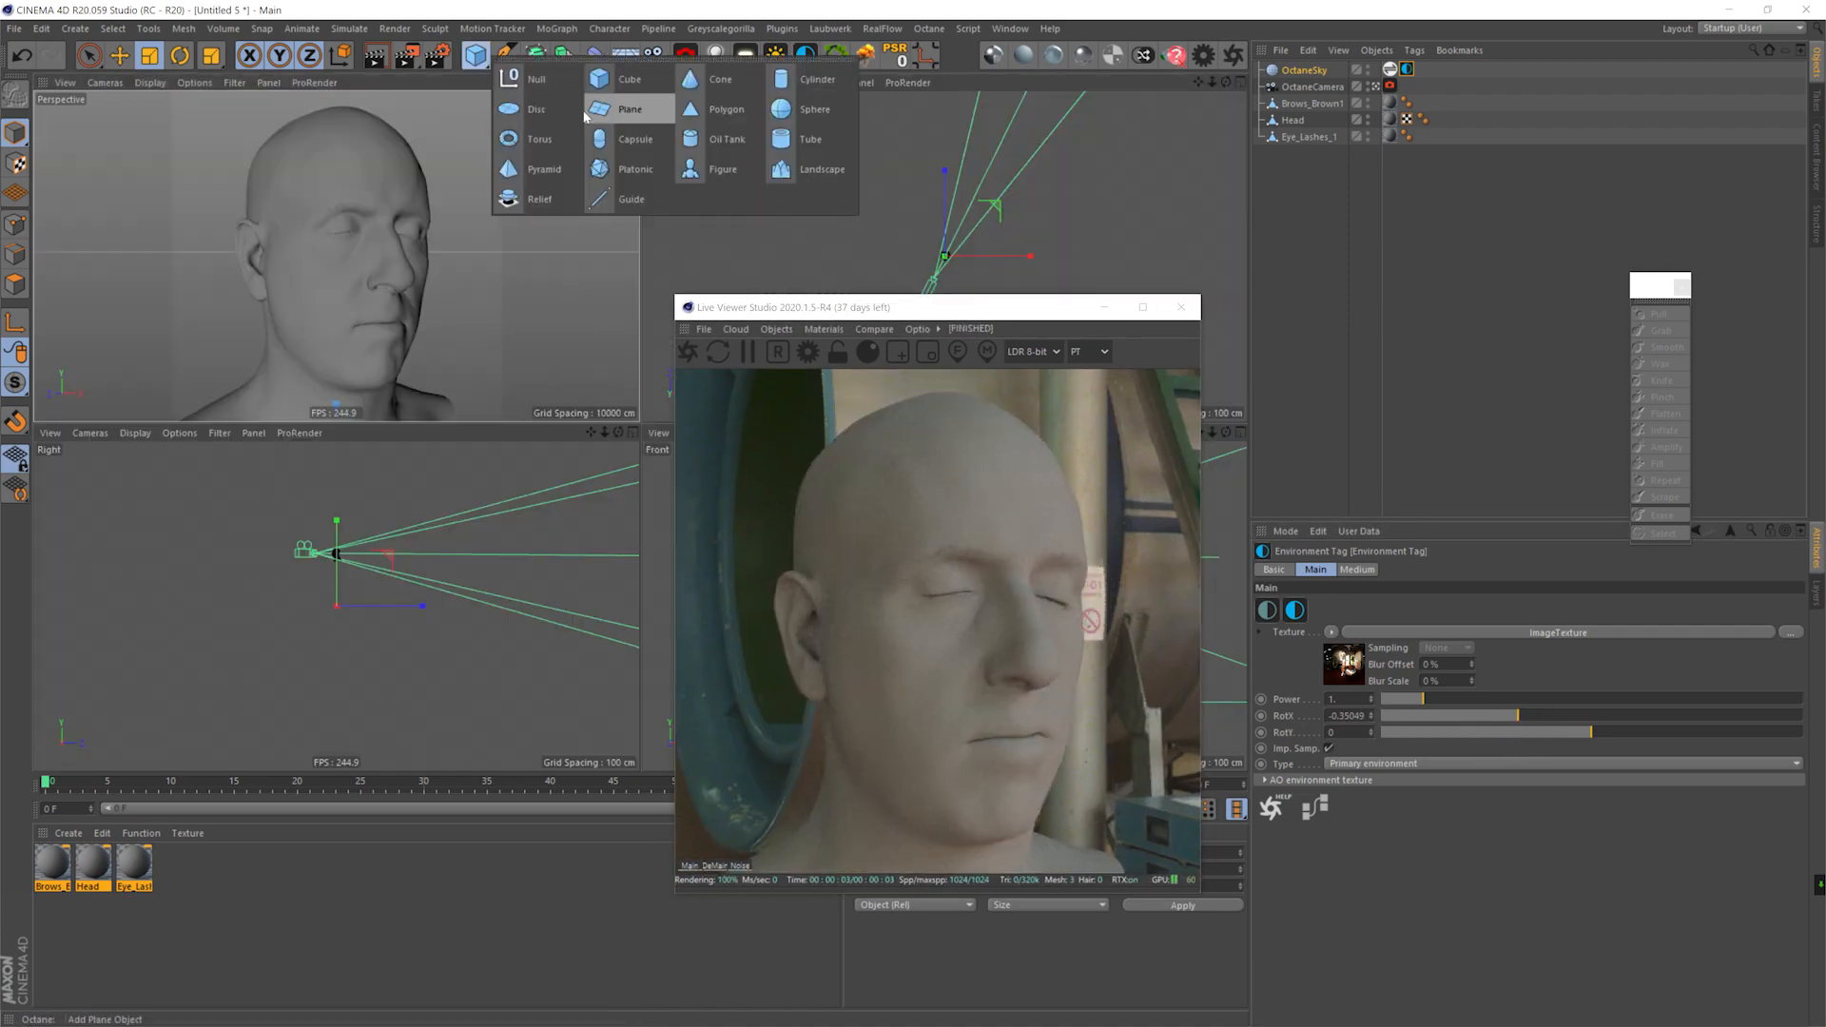
click(629, 109)
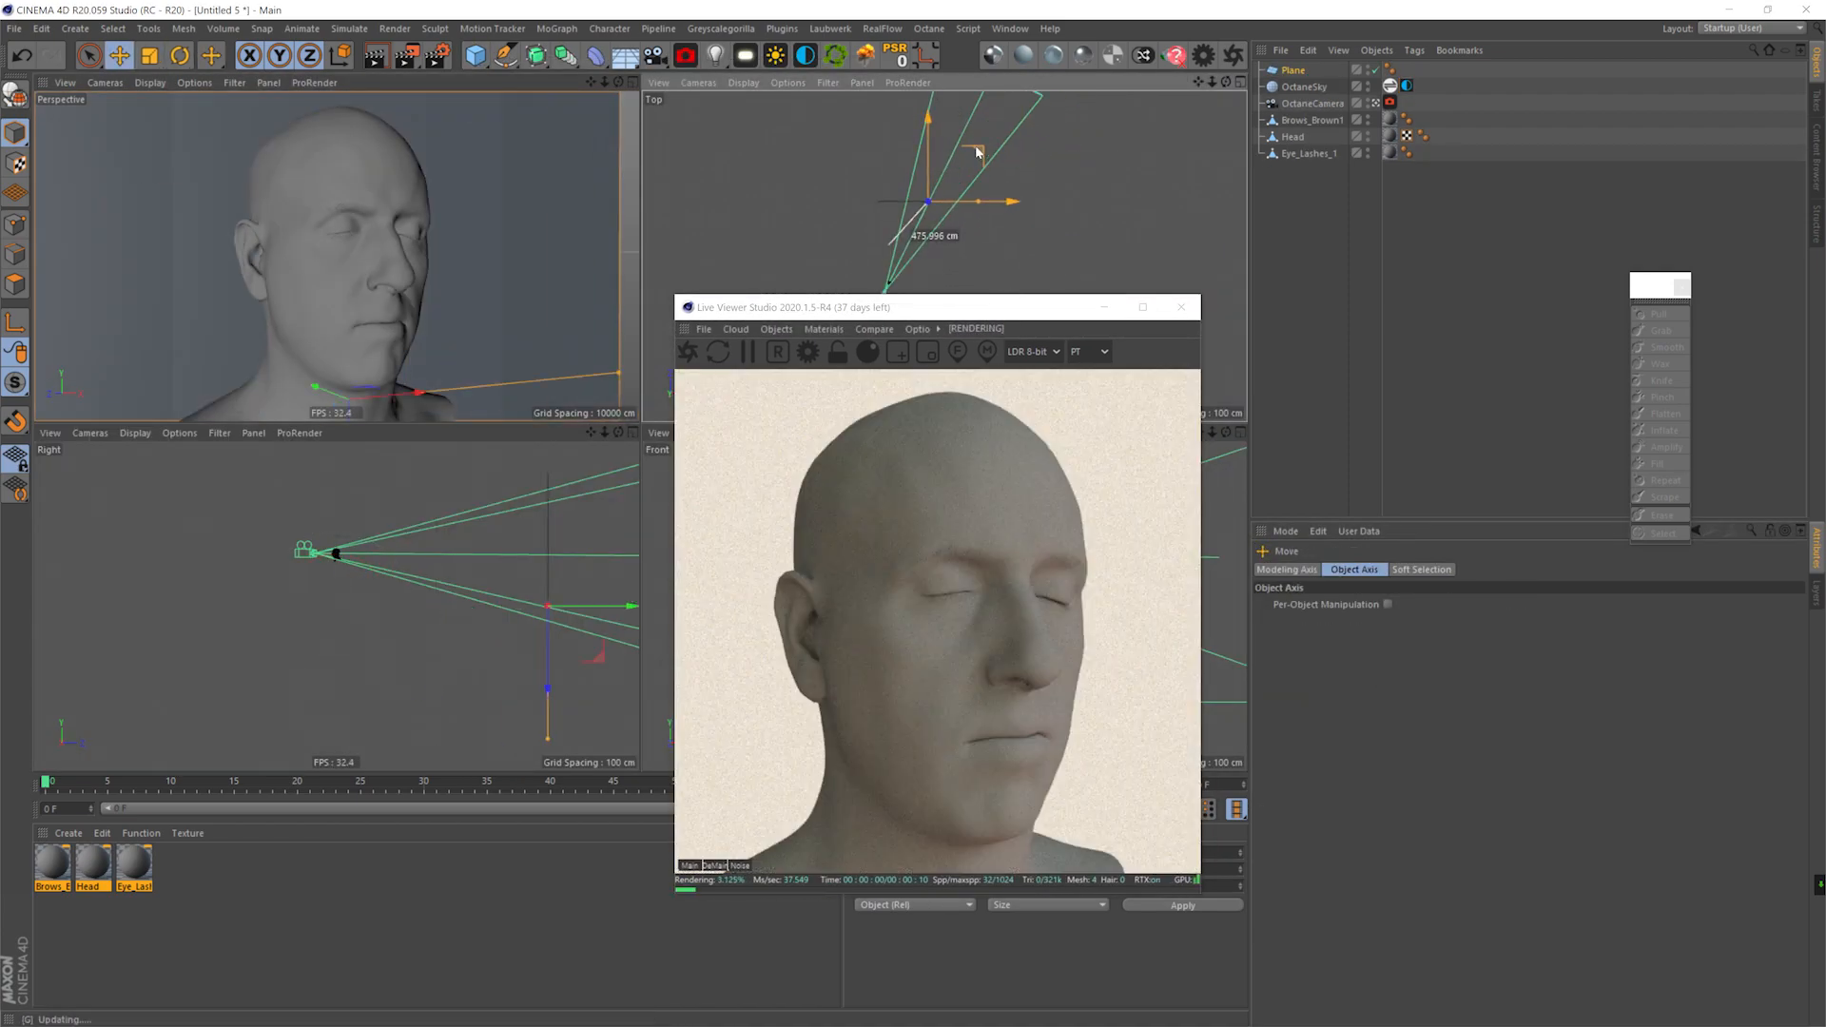
drag(980, 155, 980, 151)
- Scale the backdrop plane to about 1488 cm and move it to about X 47.5 cm, Z 289 cm behind the head
key(t)
drag(1016, 198, 1075, 196)
drag(1041, 307, 1006, 362)
key(e)
drag(979, 151, 944, 201)
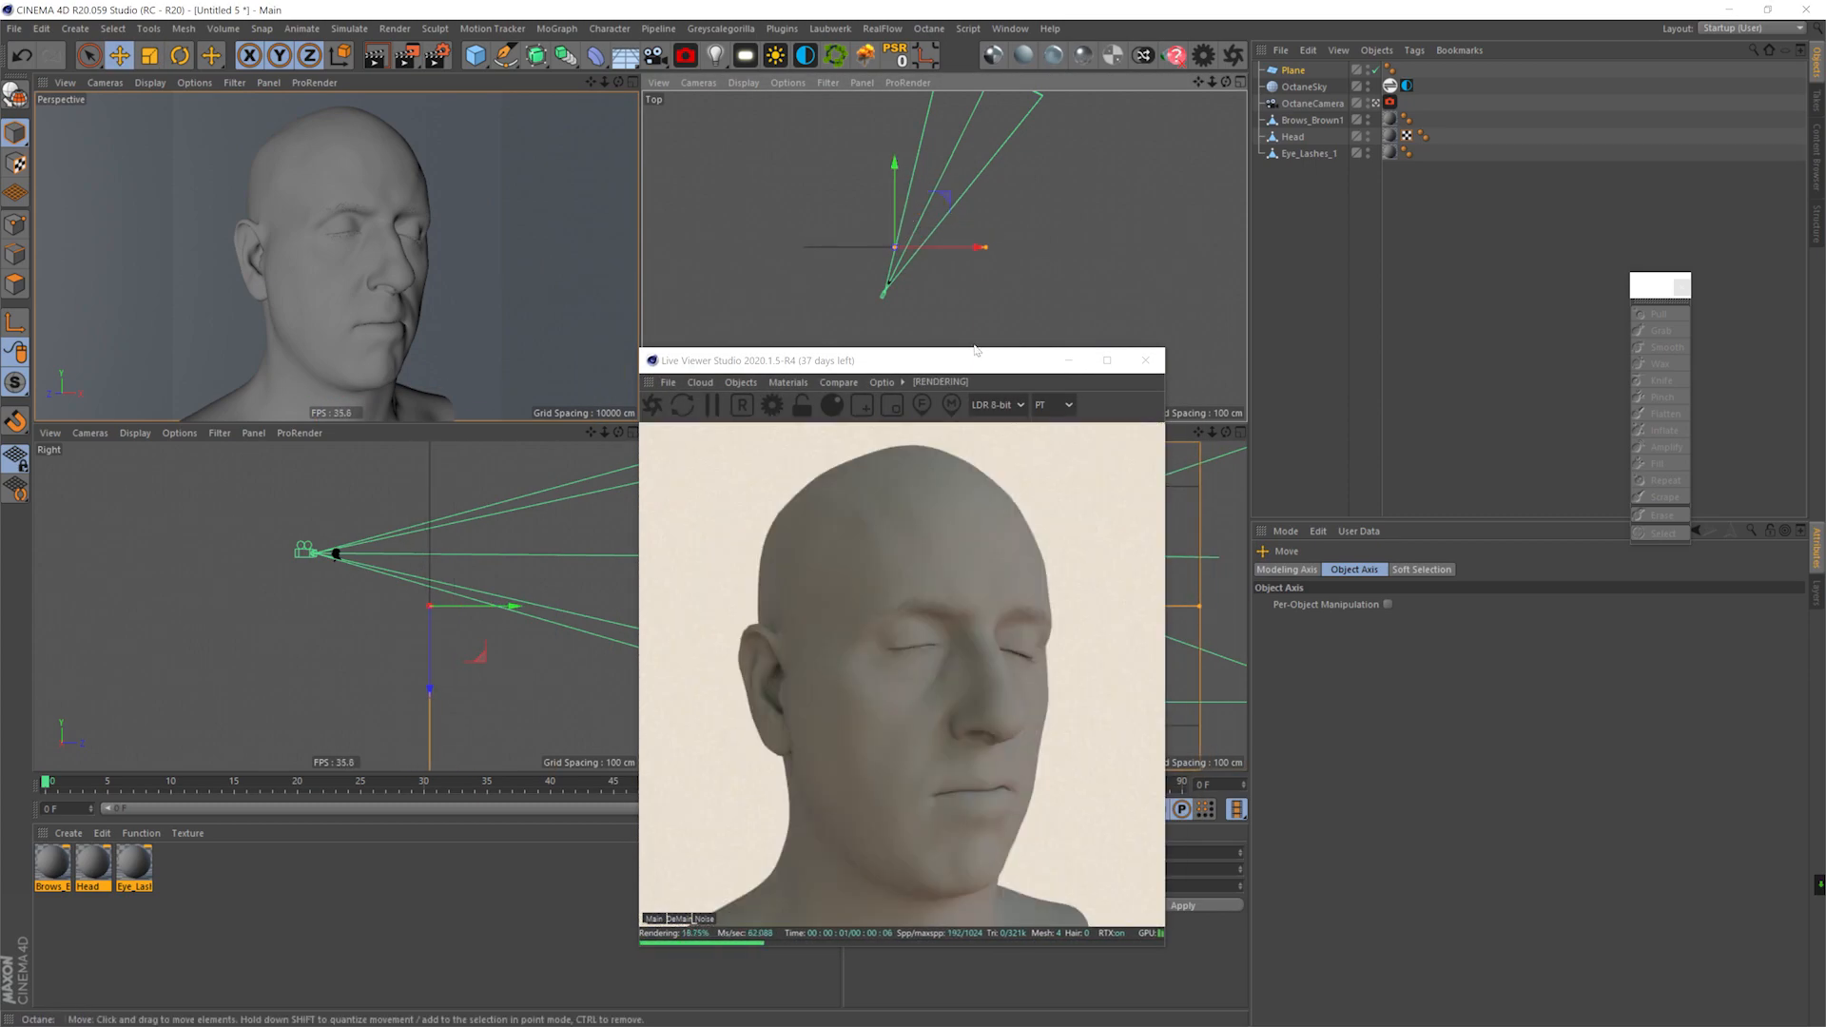
drag(987, 361, 965, 260)
right_click(965, 596)
click(1050, 760)
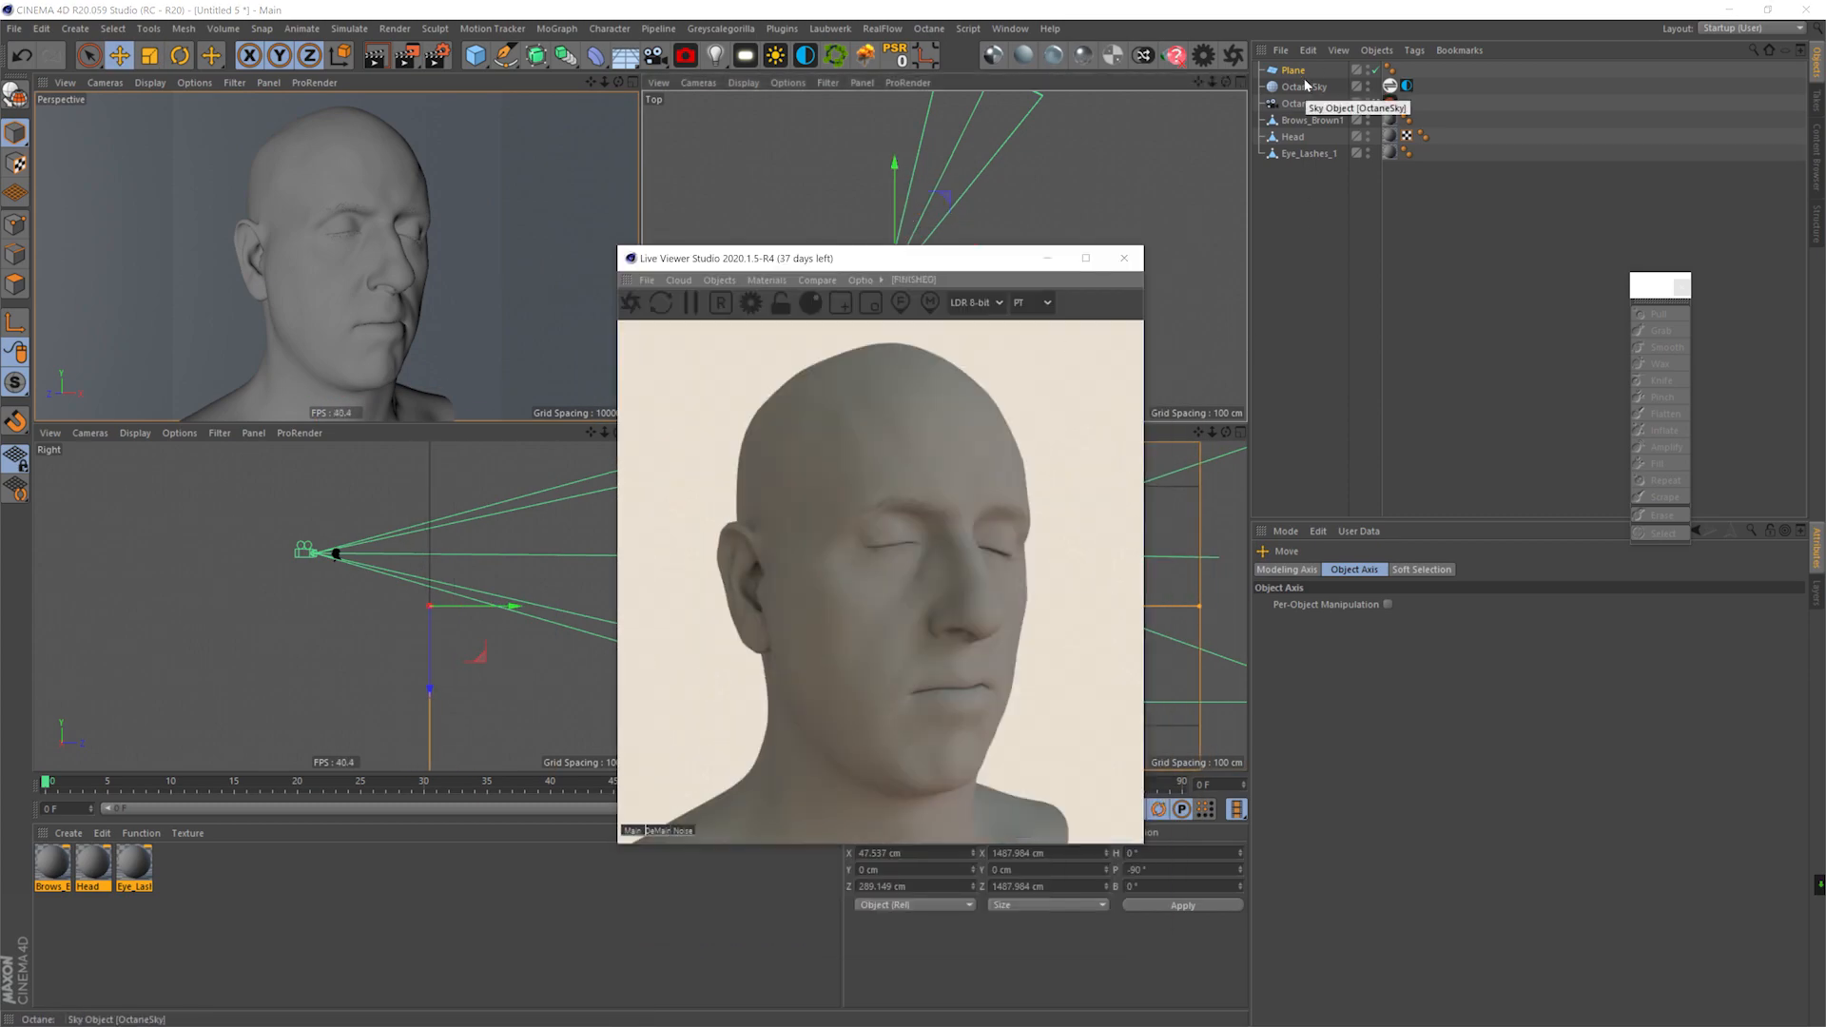
- Load a different indoor HDRI into the sky, set its RotX to about -0.3 and turn the camera more toward the face
click(1406, 86)
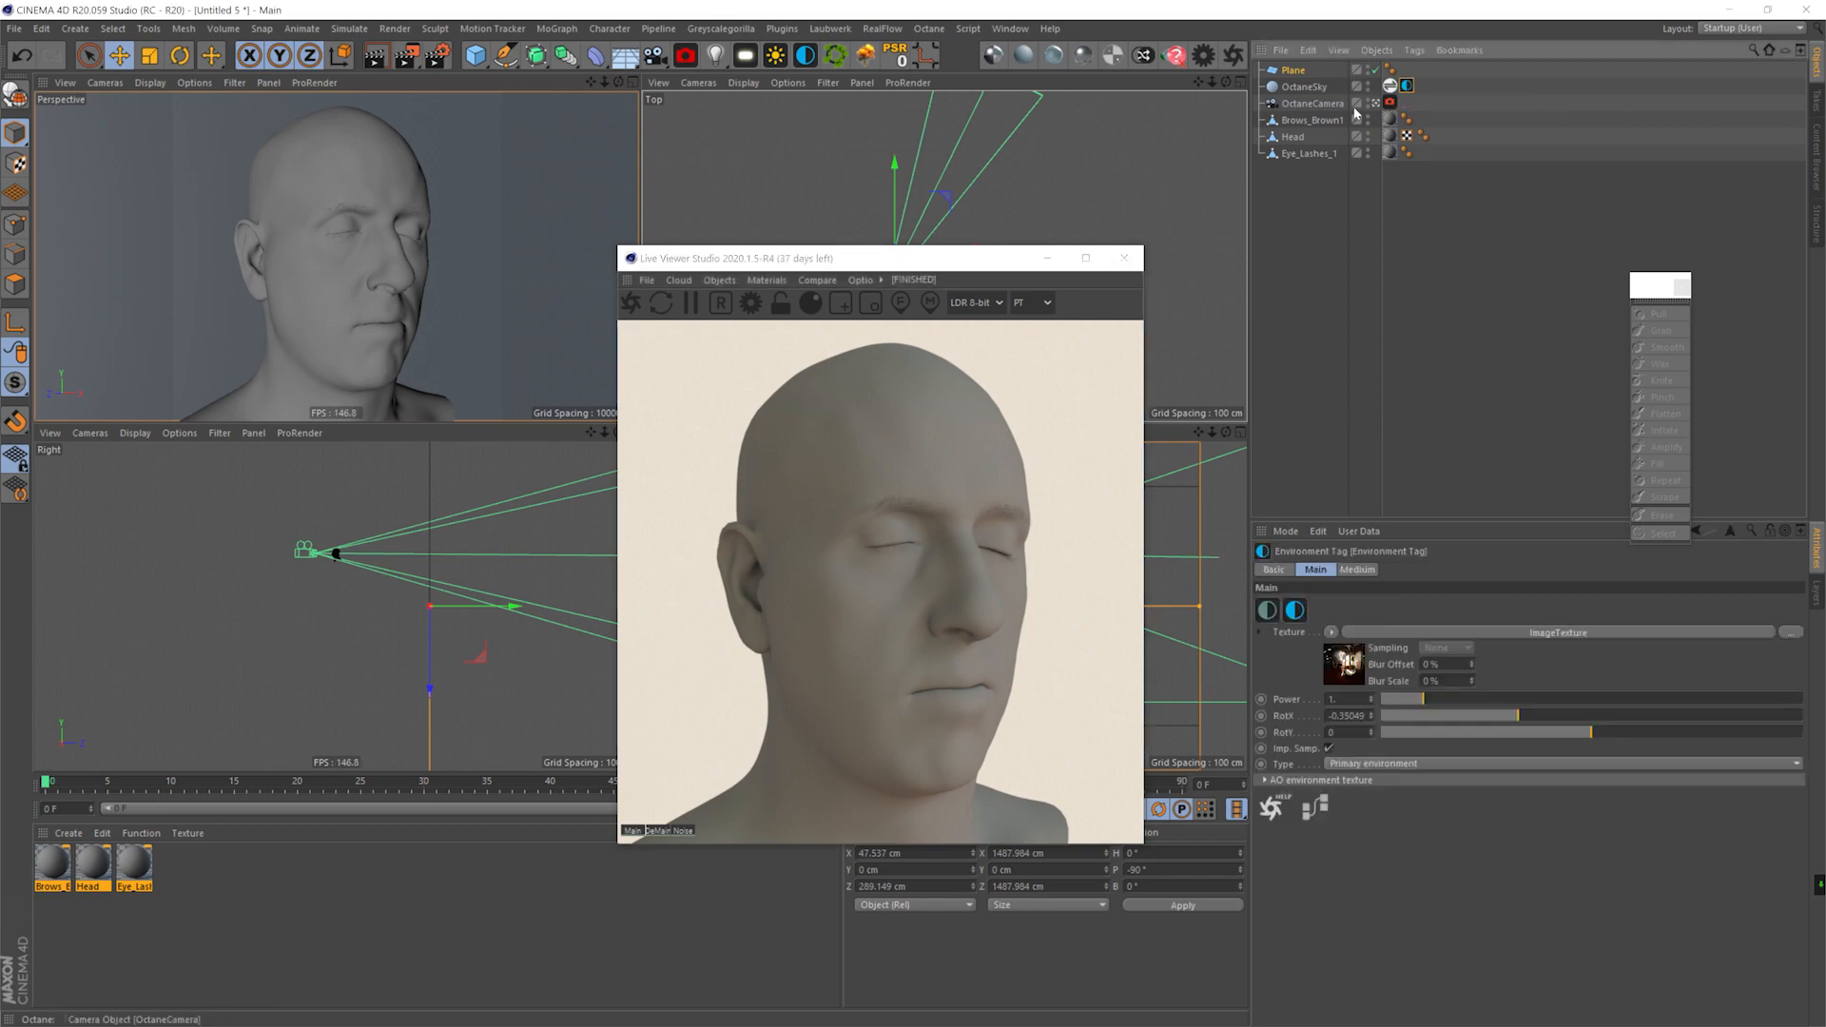
double_click(1389, 85)
scroll(1504, 841, down, 3)
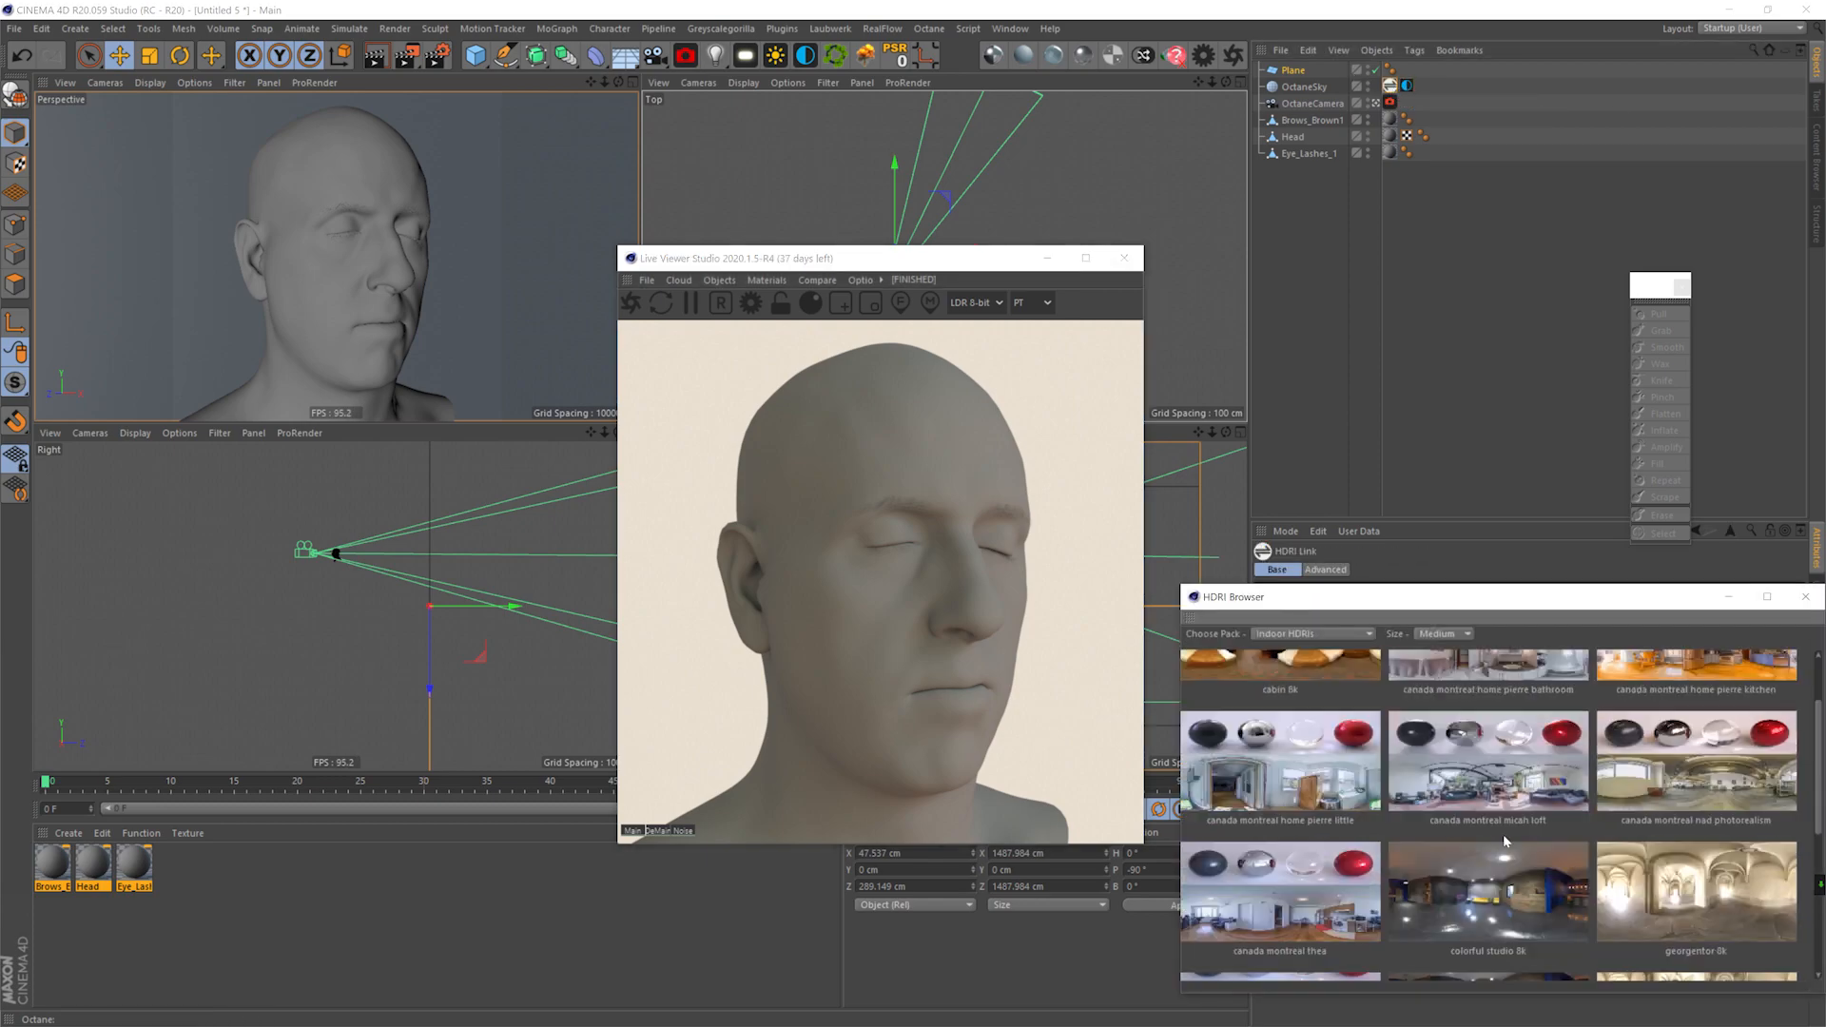
double_click(1331, 922)
mouse_move(1519, 715)
mouse_down()
mouse_move(1549, 716)
mouse_move(1528, 714)
mouse_up()
alt+drag(409, 286, 346, 277)
- Set a pale blue white point and a highlight compression of 1 in the Octane camera imager
click(1203, 55)
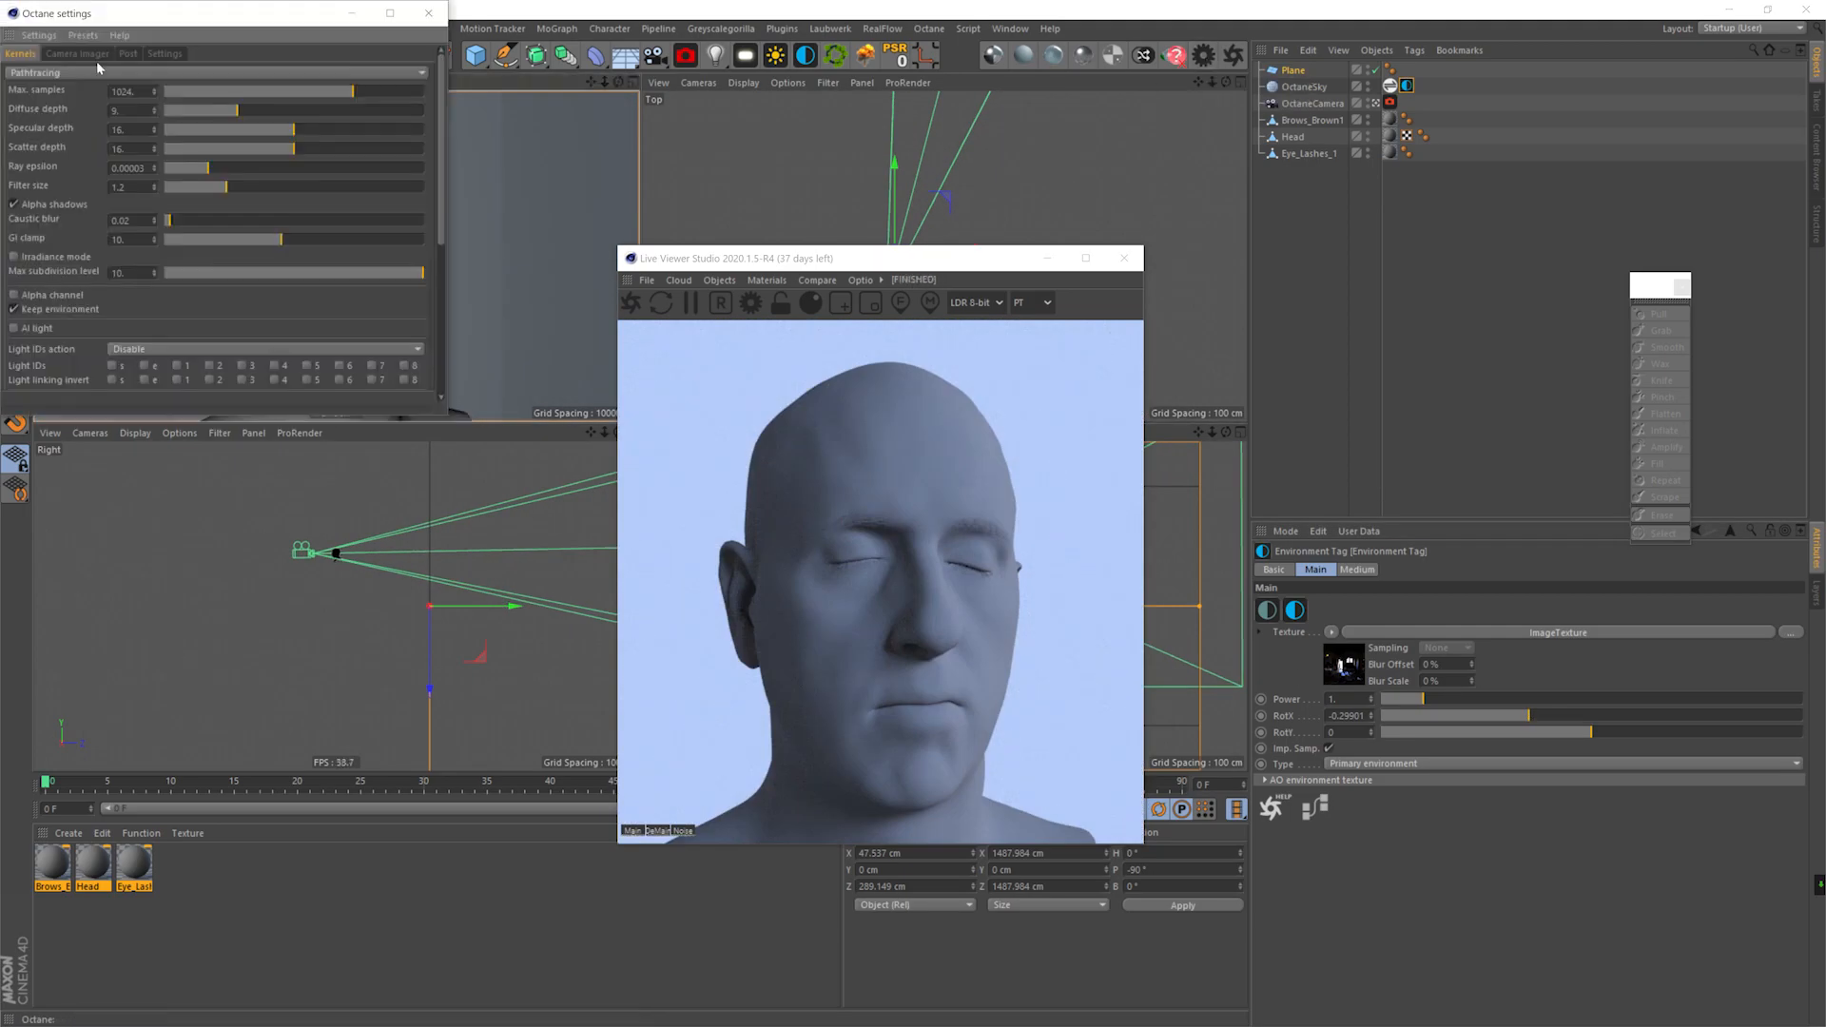
click(80, 54)
click(131, 207)
click(145, 262)
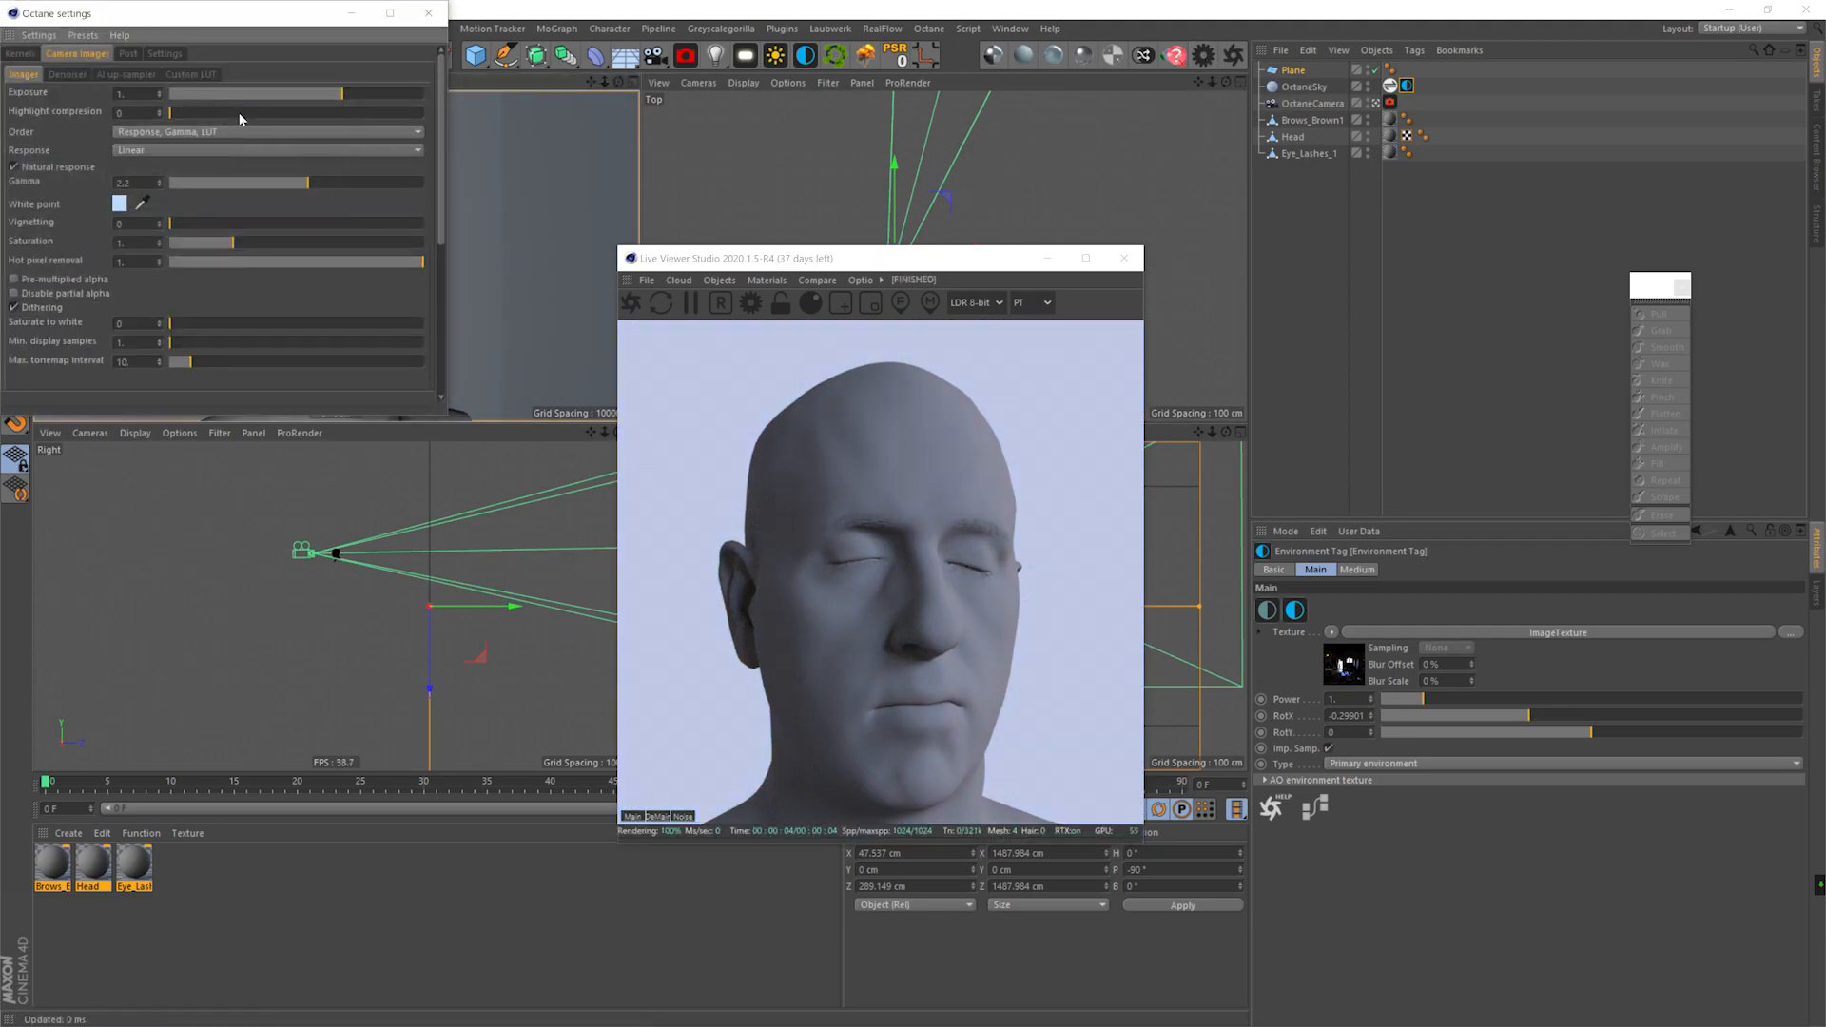
drag(237, 112, 431, 111)
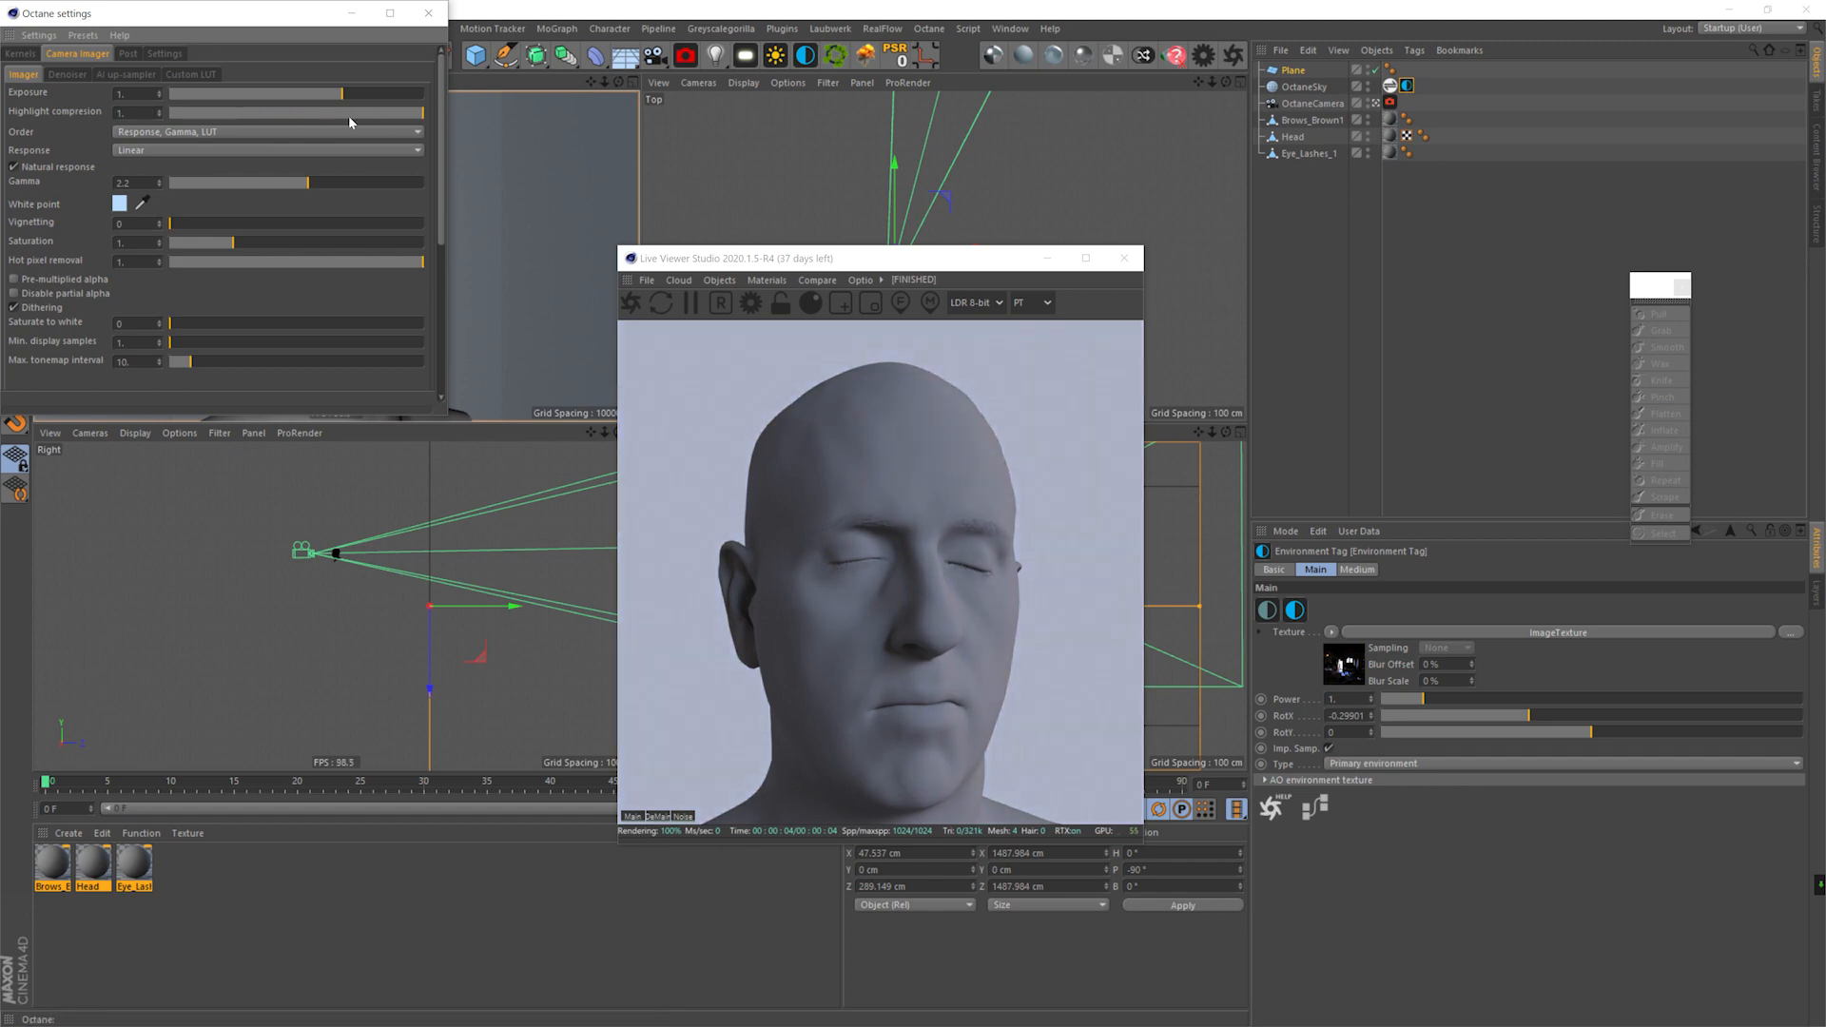
right_click(935, 445)
click(985, 587)
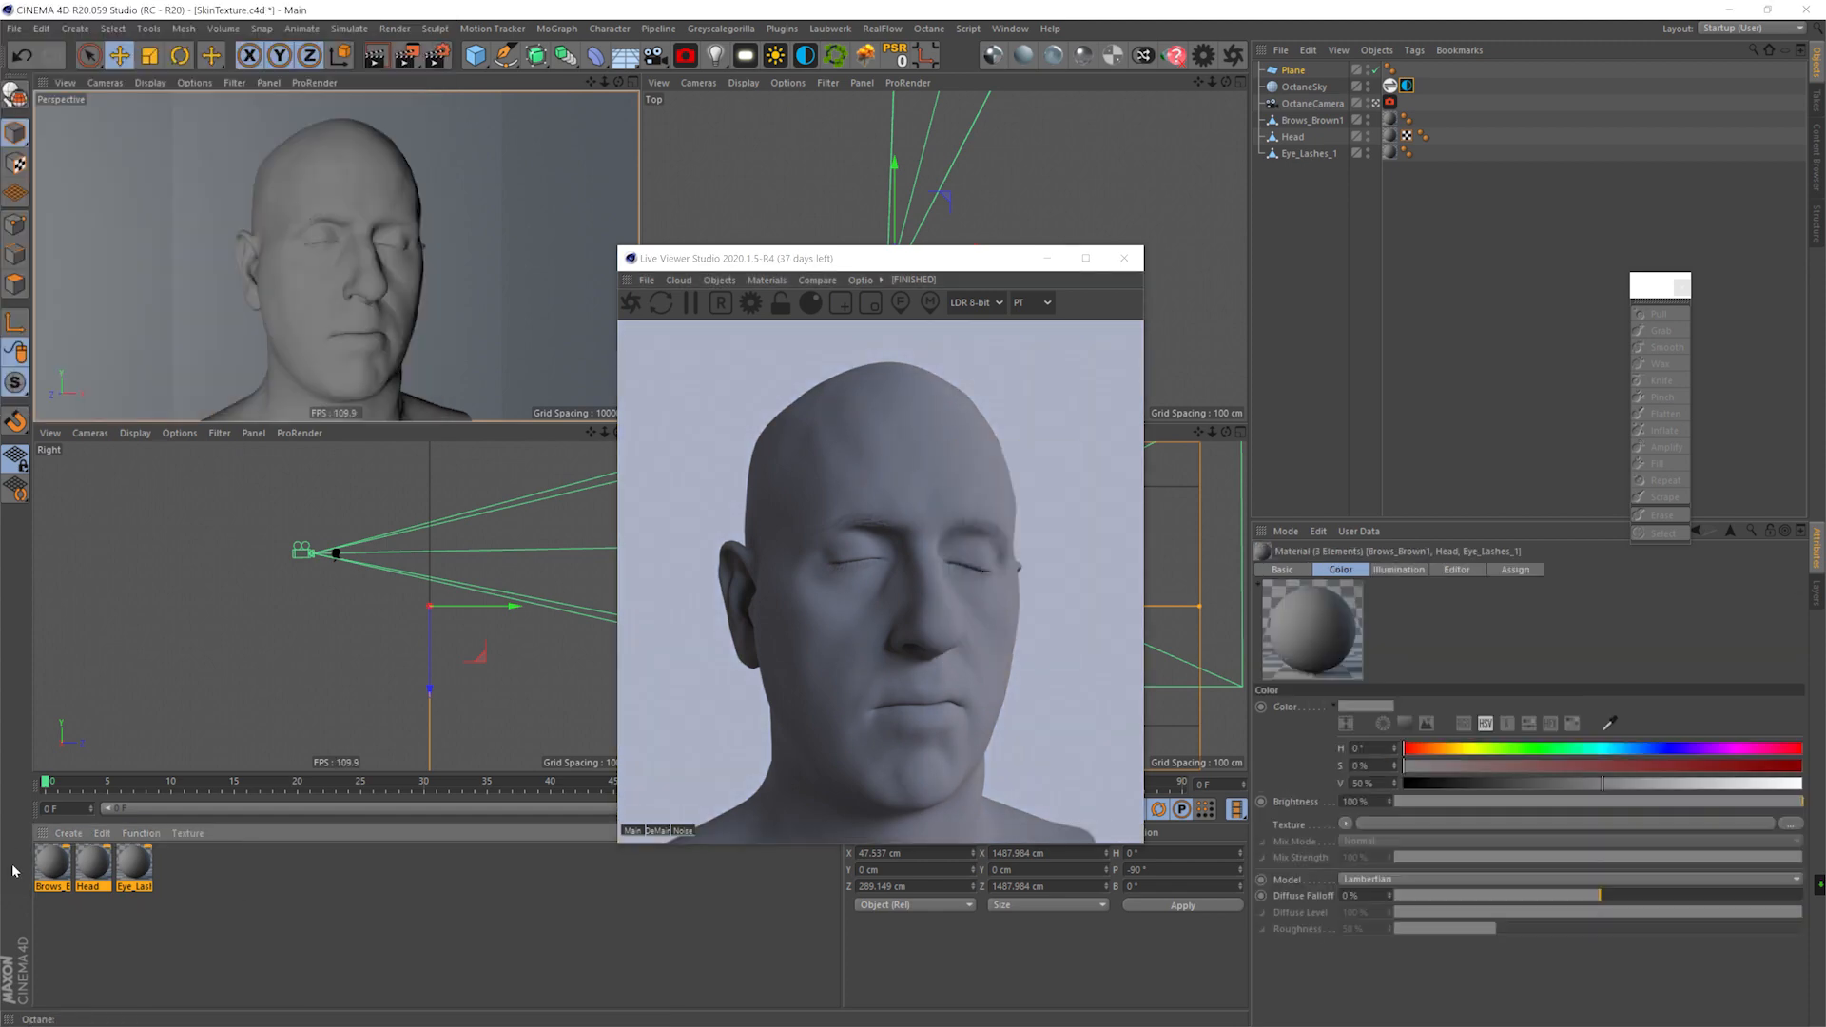
- Delete the three imported materials and create an Octane hair material in Melanin + Pheomelanin mode
key(Delete)
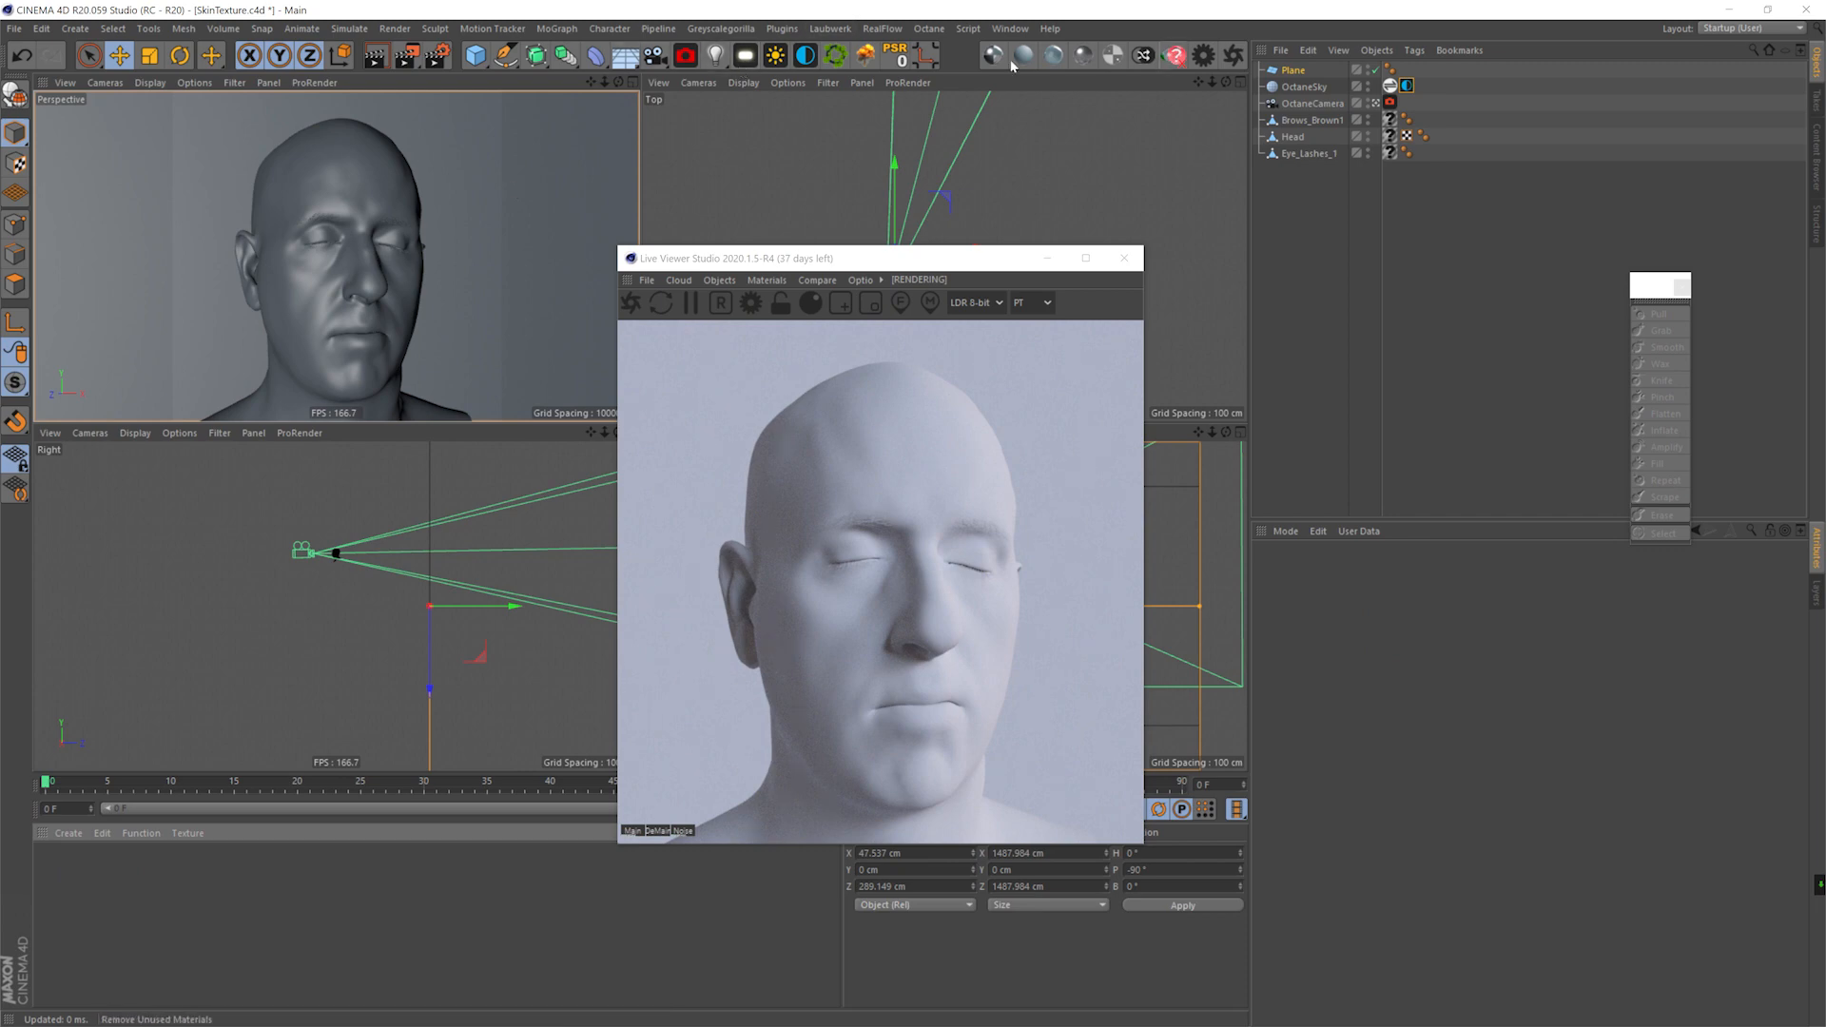
click(767, 281)
click(808, 466)
double_click(53, 863)
click(366, 302)
click(366, 333)
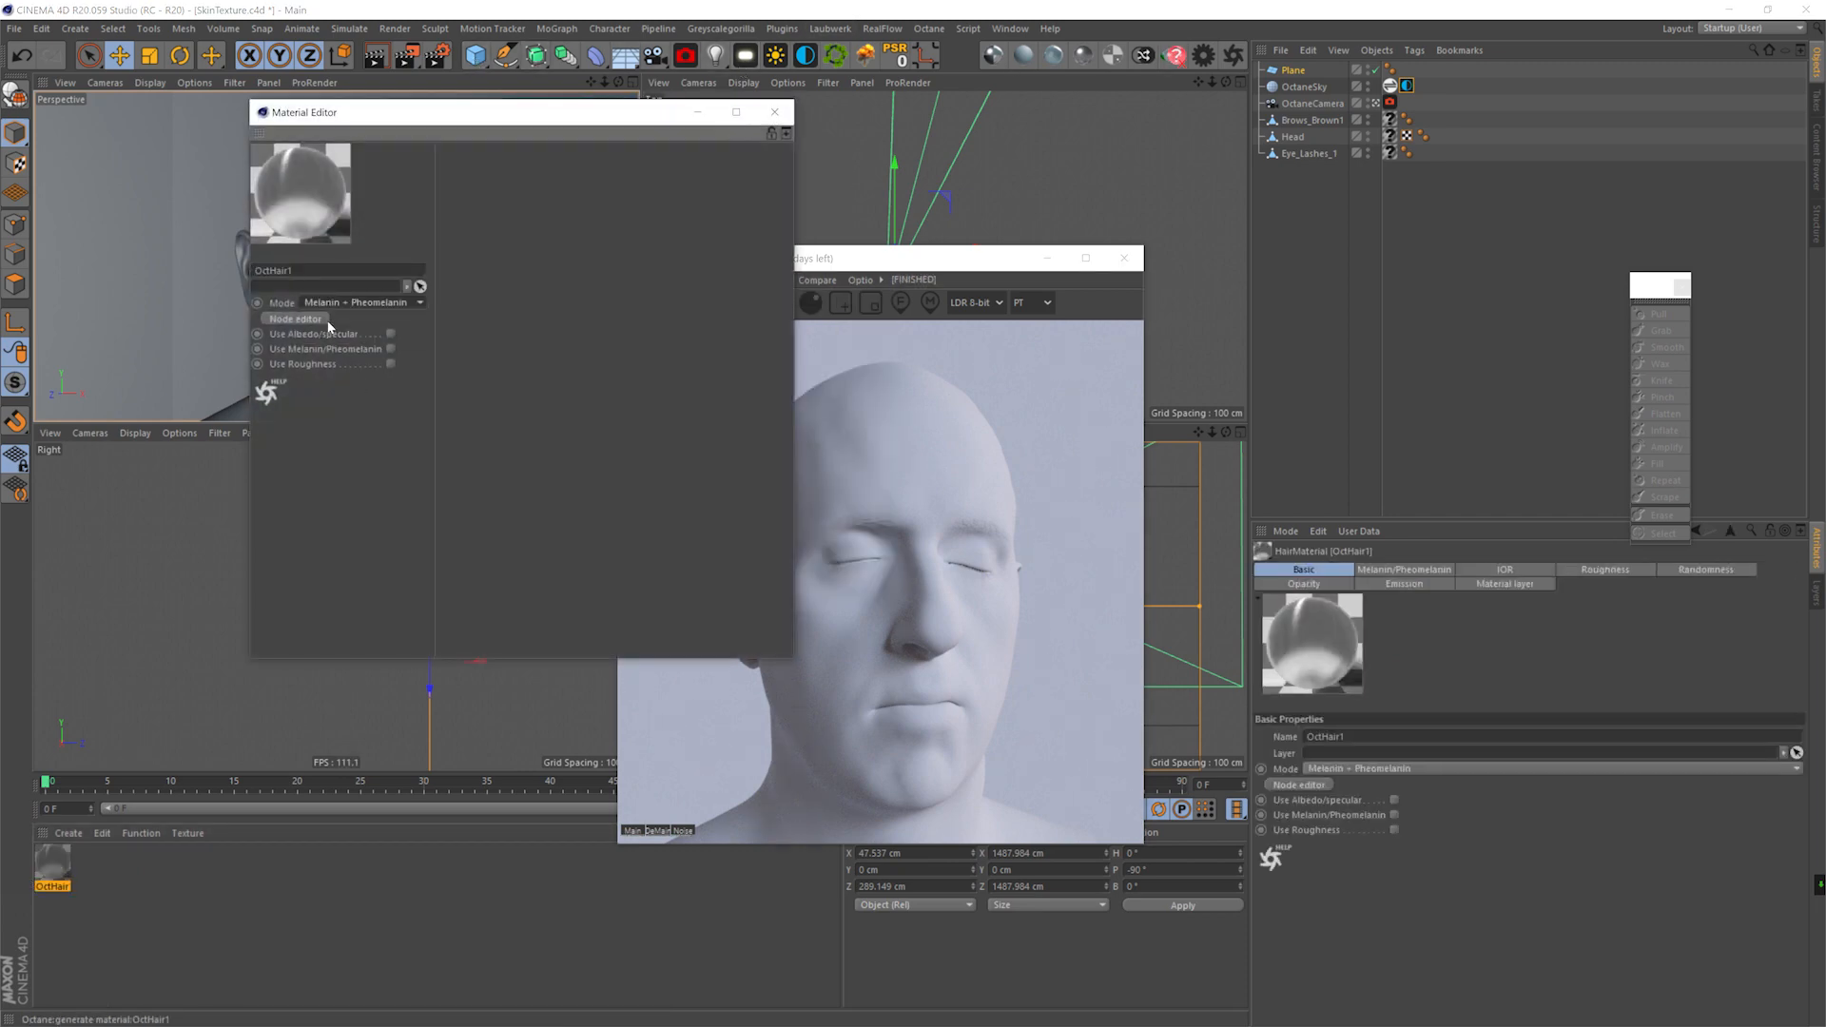
click(314, 320)
- Assign the hair material to the eyebrows and eyelashes and save the project
drag(52, 863, 1389, 120)
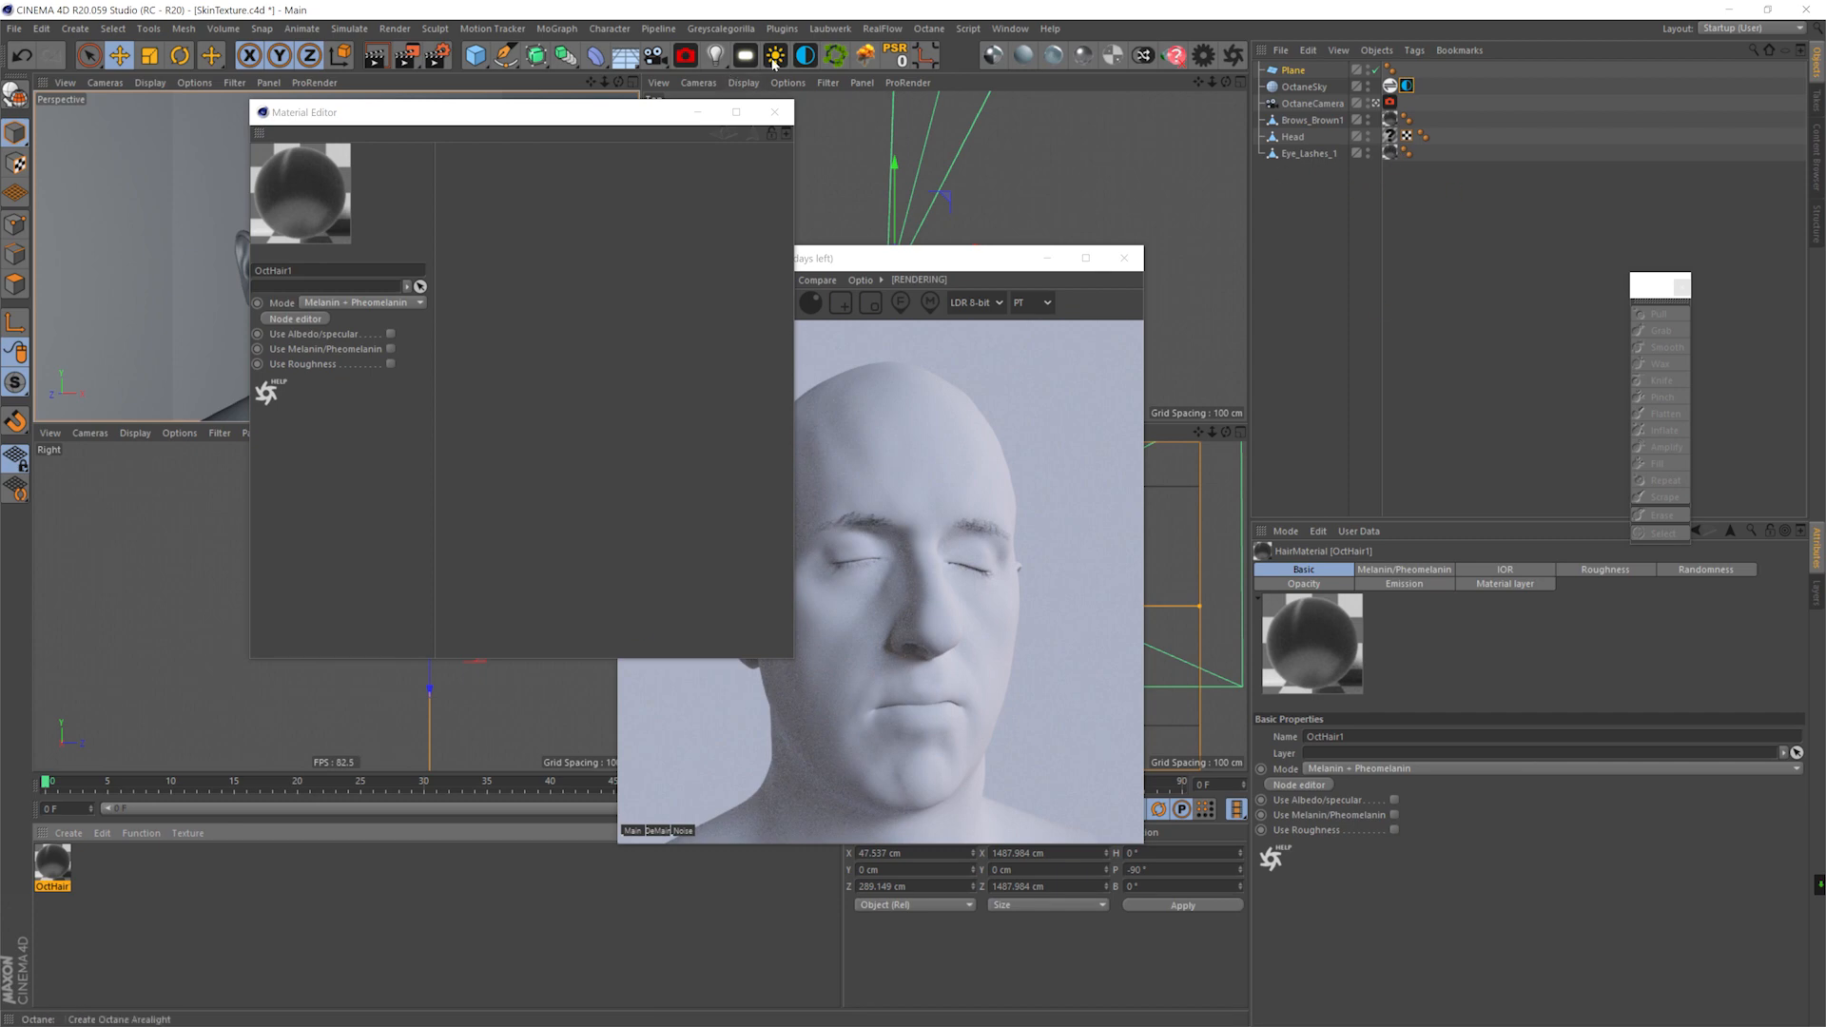
click(774, 111)
key(ctrl+s)
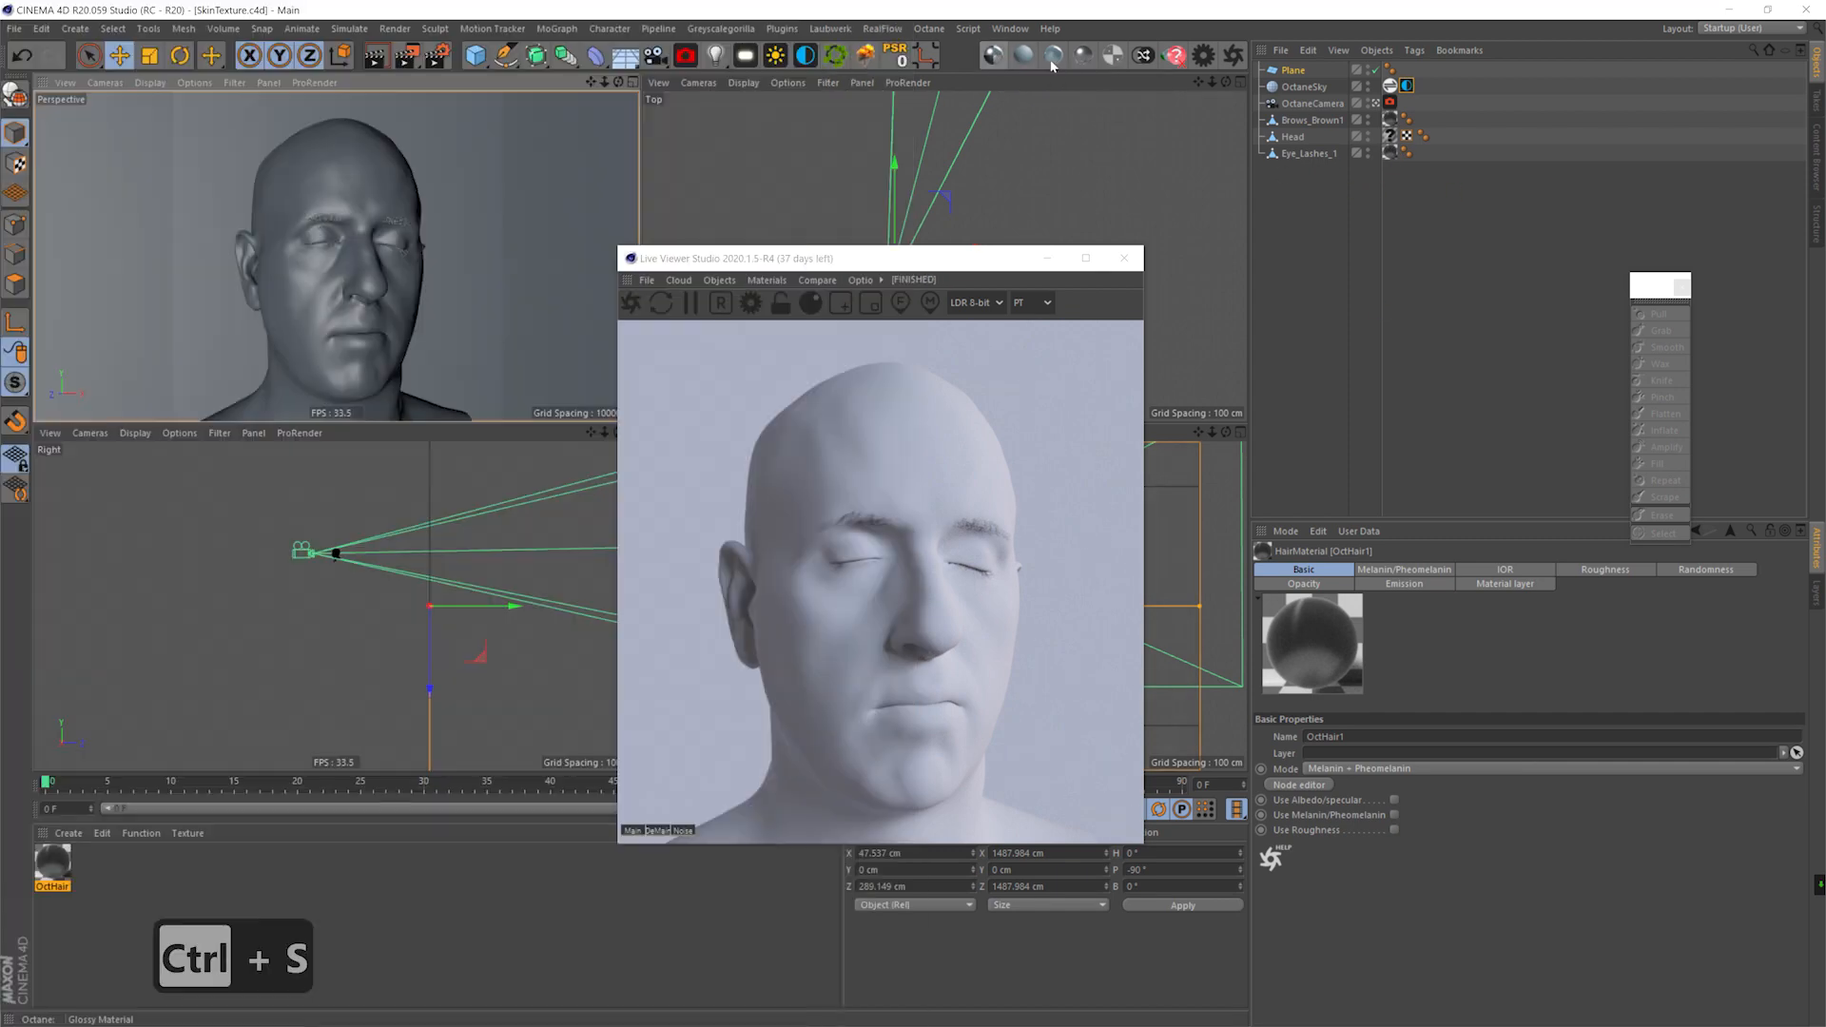
- Create an Octane glossy material and set its BRDF model to GGX
click(1053, 54)
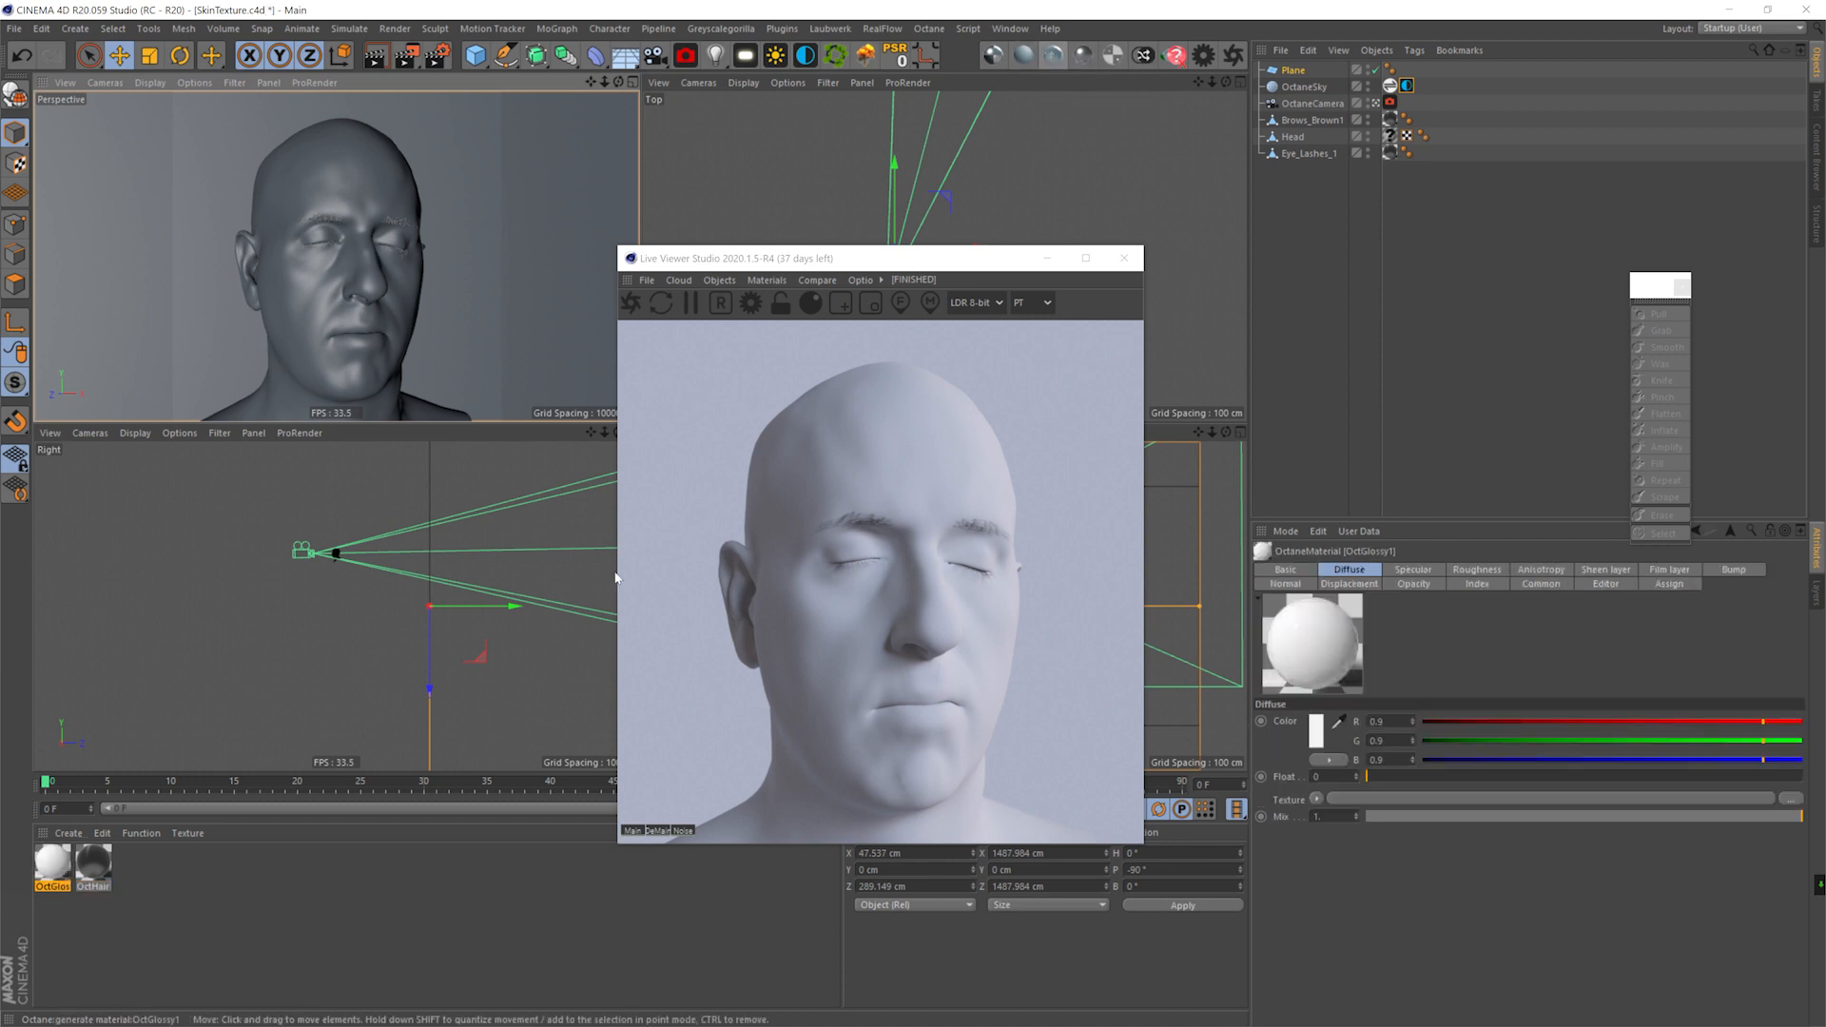
double_click(52, 862)
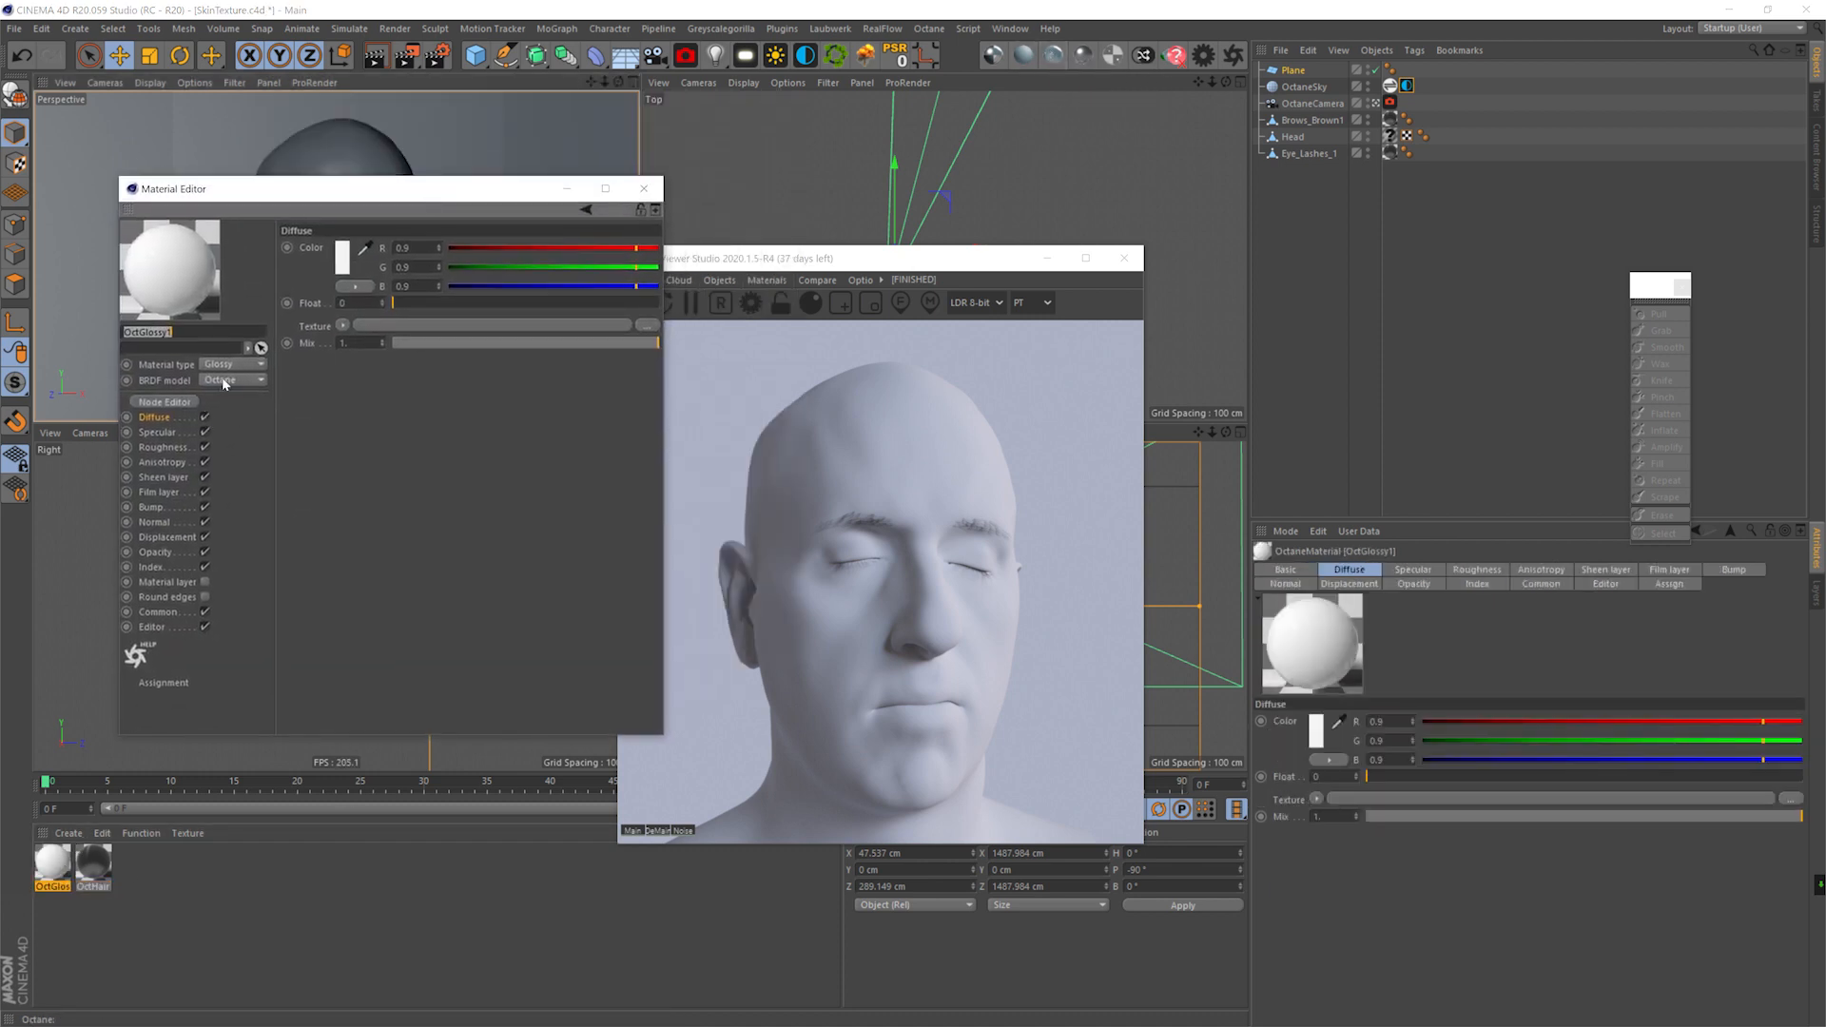
click(231, 433)
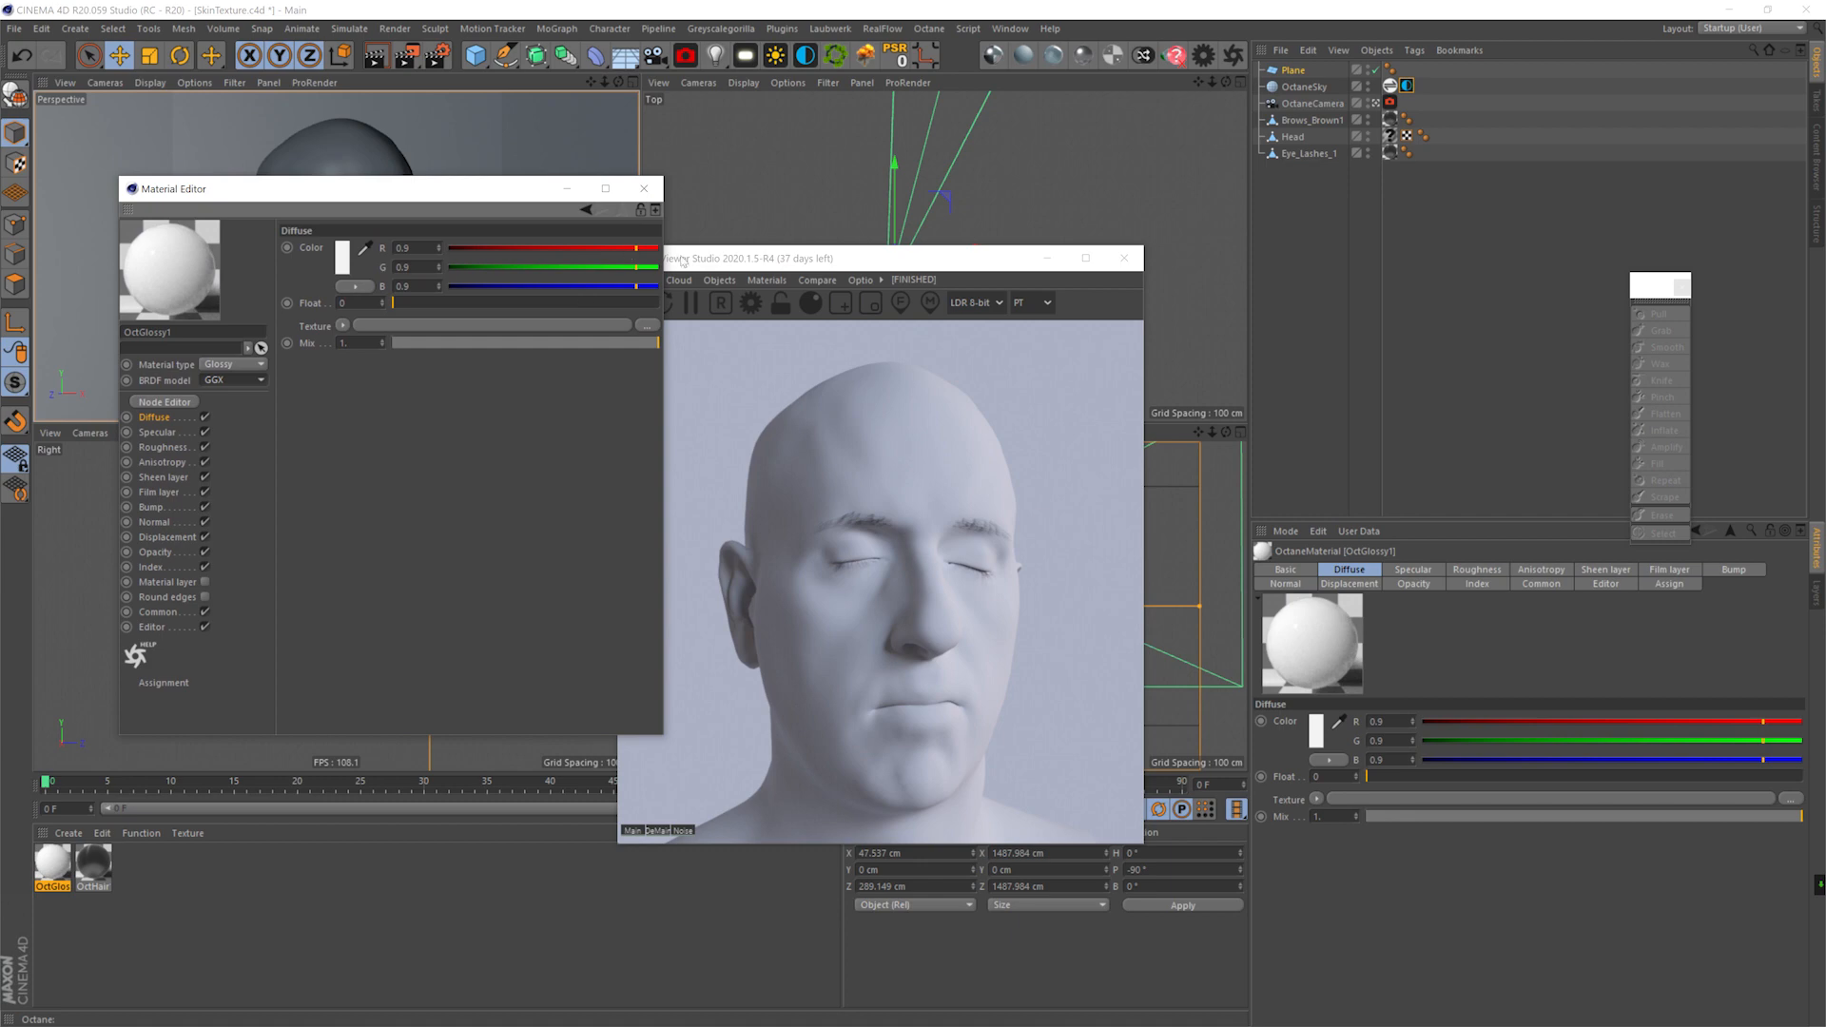
- Open the glossy material in the Octane Node Editor and arrange the editor beside the live render
drag(676, 258, 904, 241)
click(167, 402)
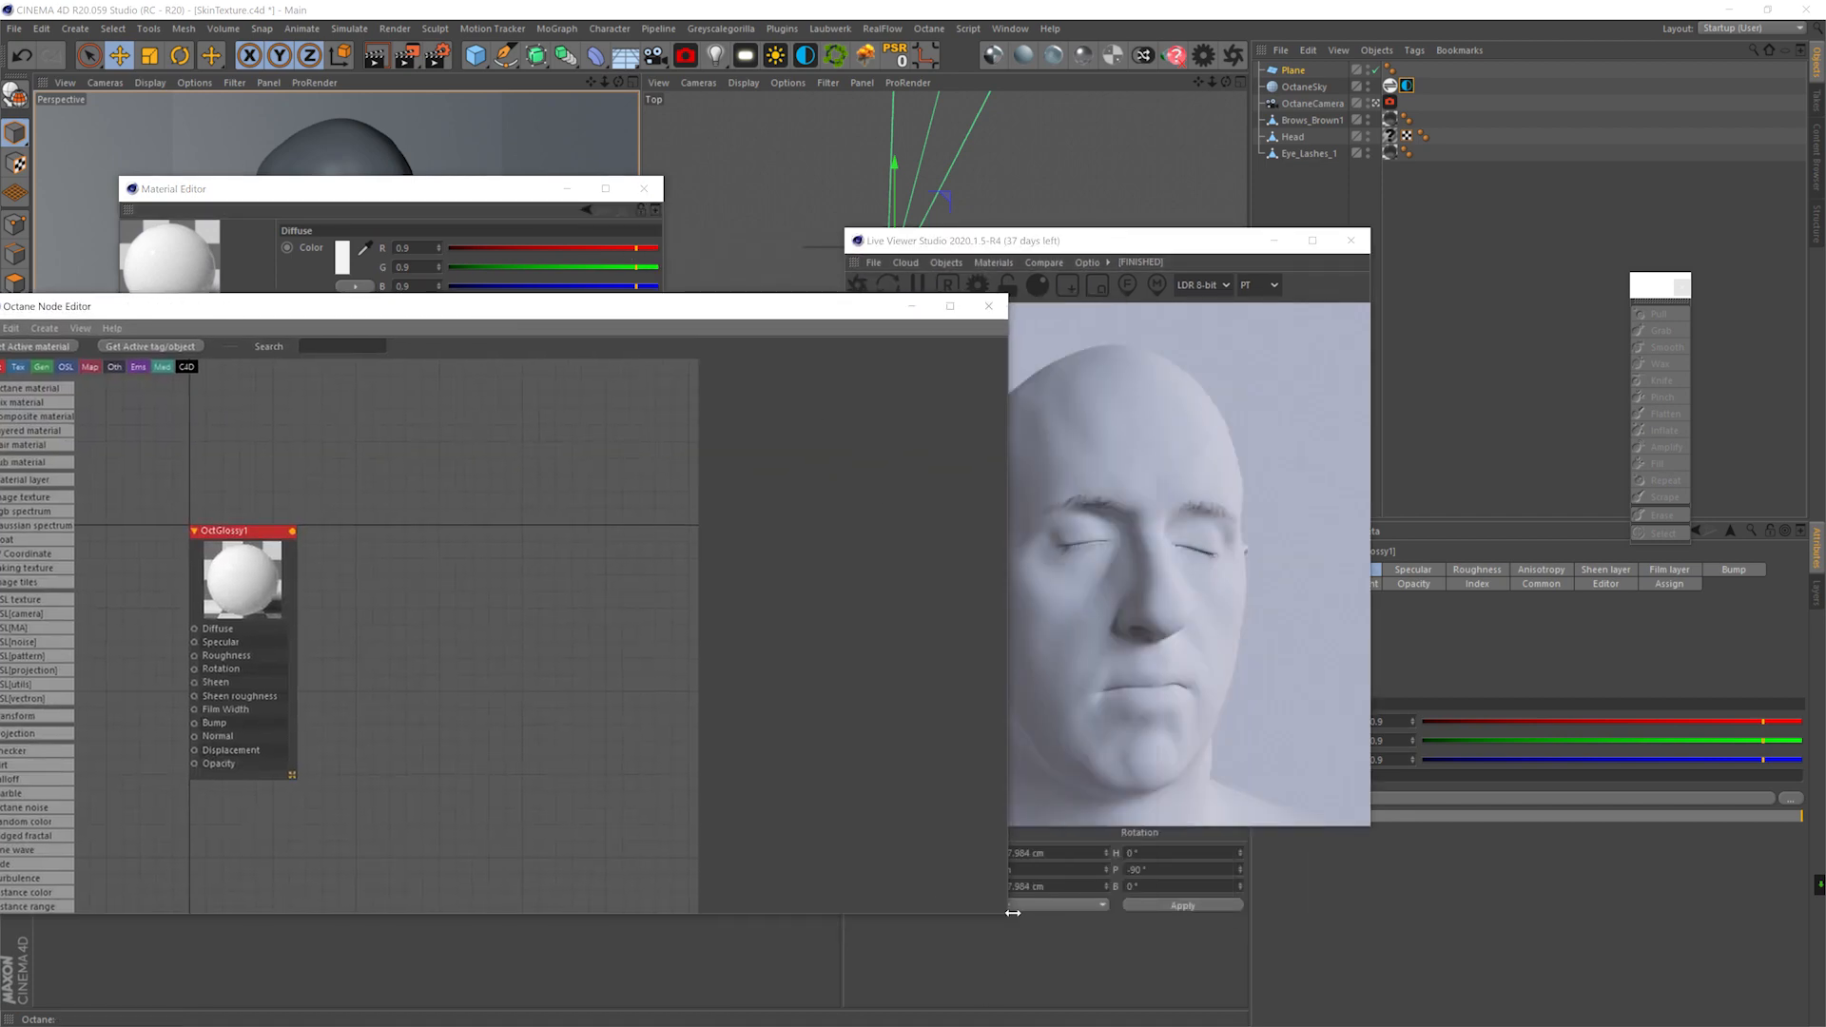
drag(1013, 913, 773, 997)
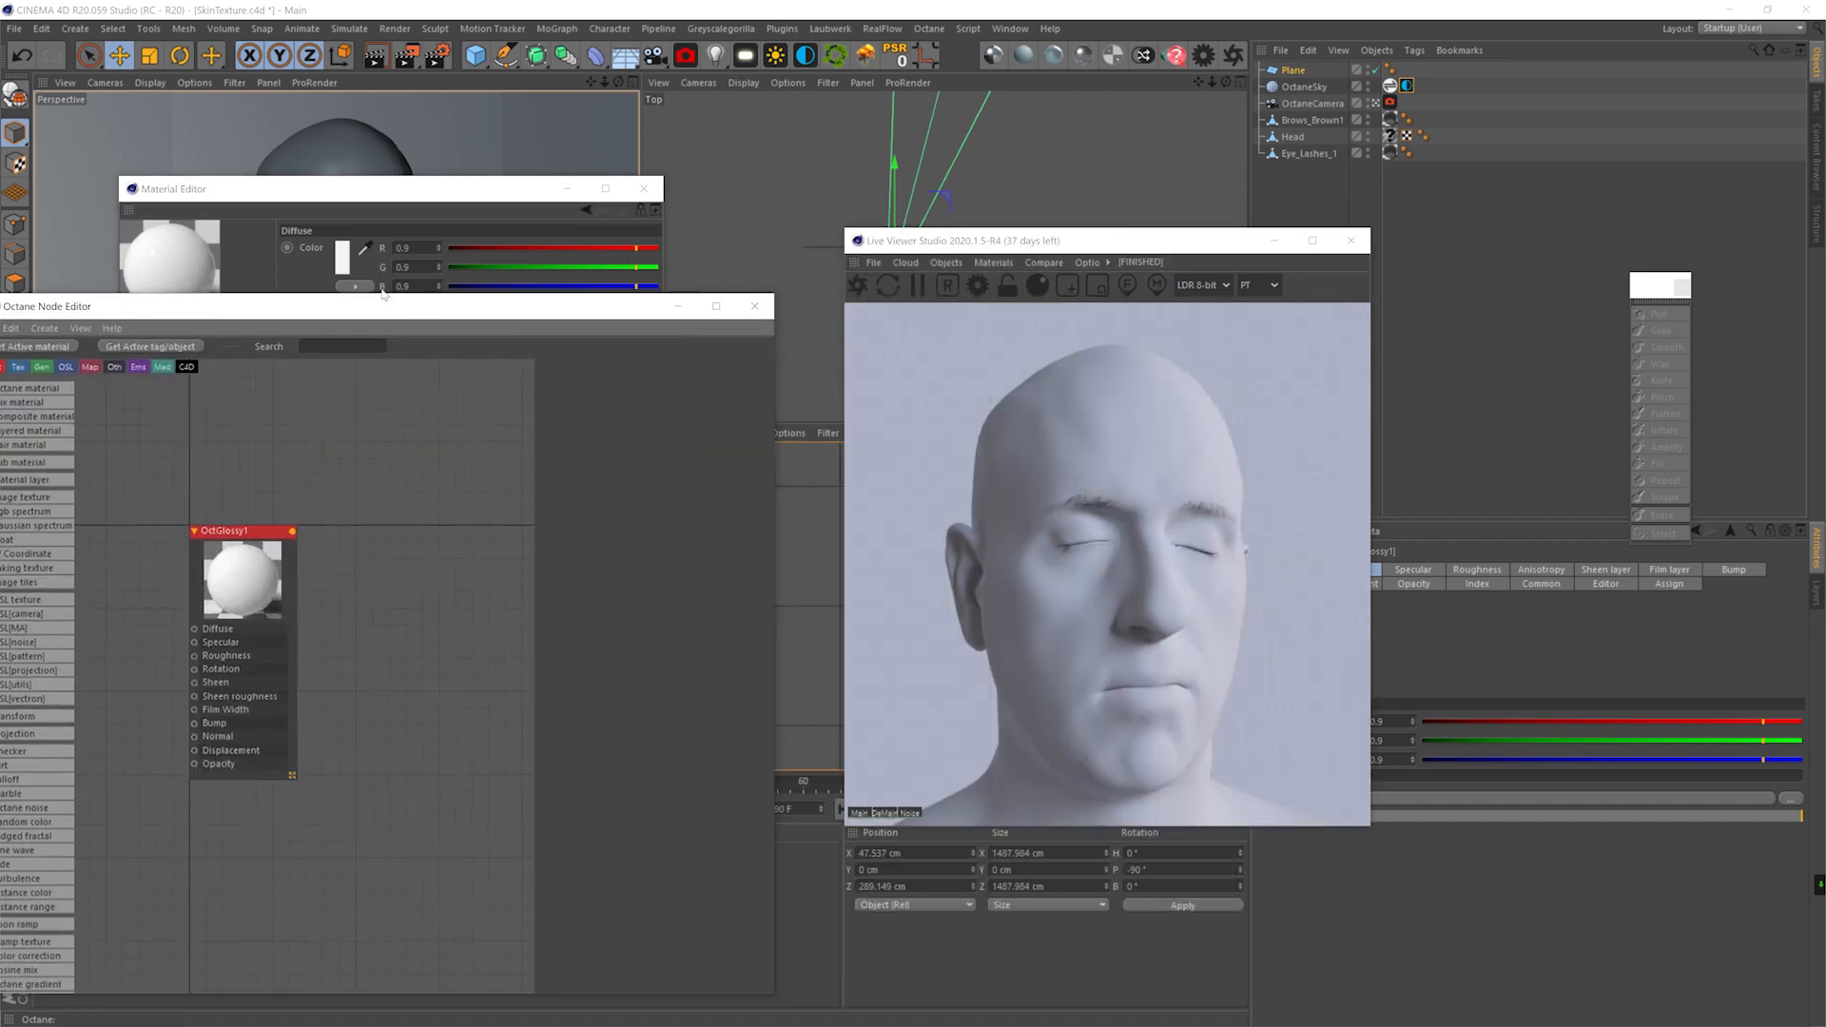
drag(384, 305, 422, 138)
middle_drag(412, 481, 625, 464)
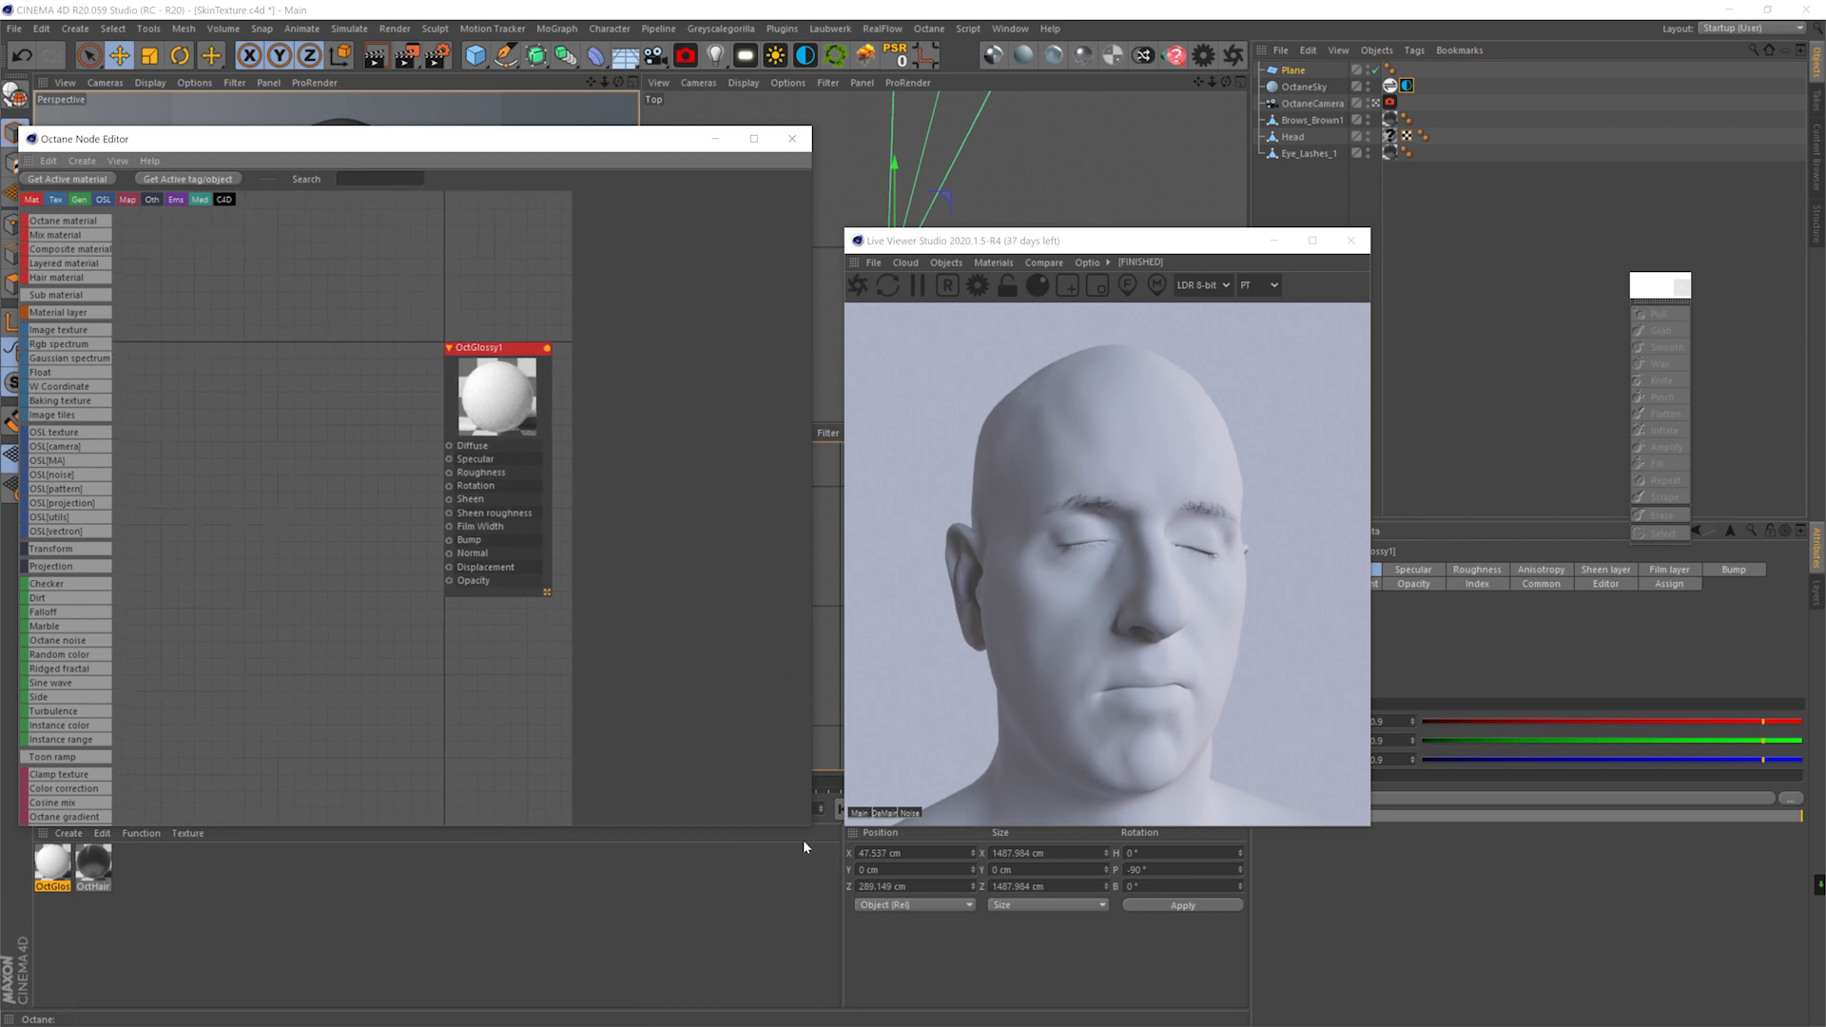
- Enlarge the Octane Node Editor and reposition the live render window beside it
drag(814, 830, 967, 873)
drag(1046, 240, 1201, 220)
middle_drag(321, 680, 435, 710)
- Switch to File Explorer and open the JPG folder inside JPG Textures > Head
key(alt+Tab)
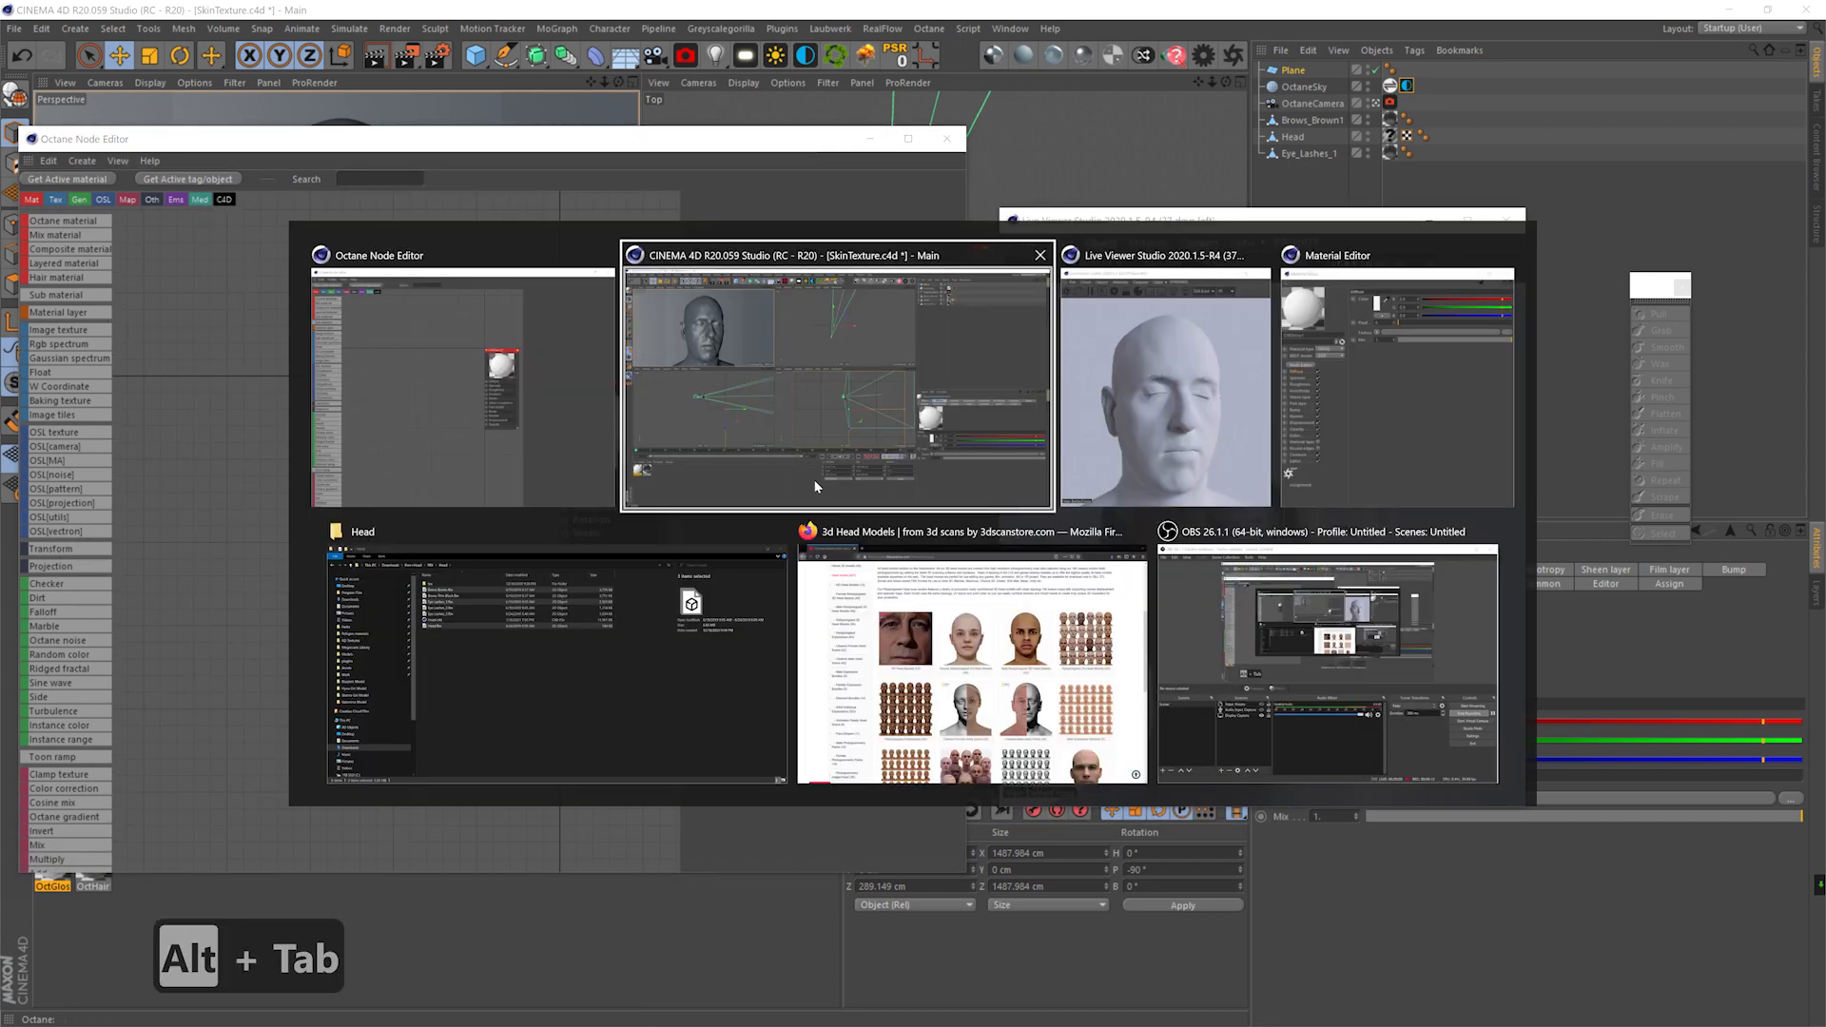
click(631, 622)
double_click(425, 308)
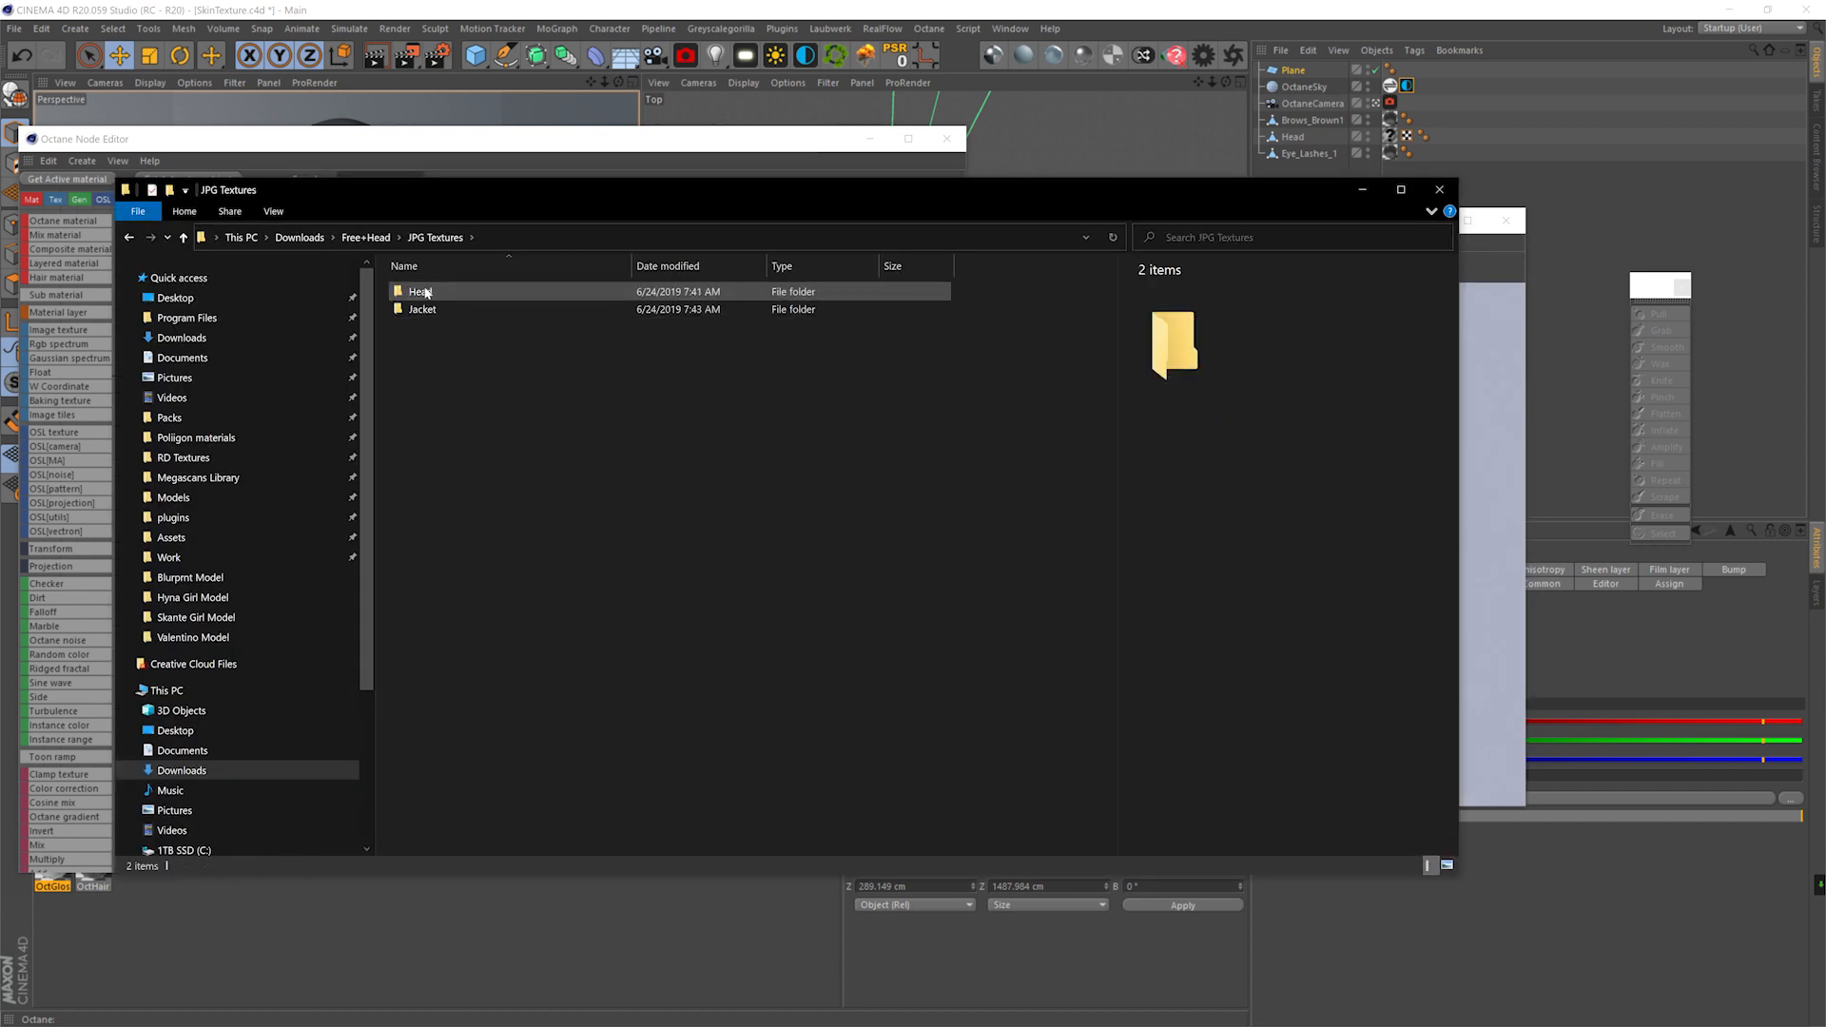
double_click(426, 292)
click(429, 293)
double_click(429, 293)
- Bring the Colour_8k, Gloss_8k, Spec_8k, Micro Normal and Normal Map_SubDivision_1 images into the node editor as image textures
drag(429, 189, 421, 578)
drag(556, 787, 615, 692)
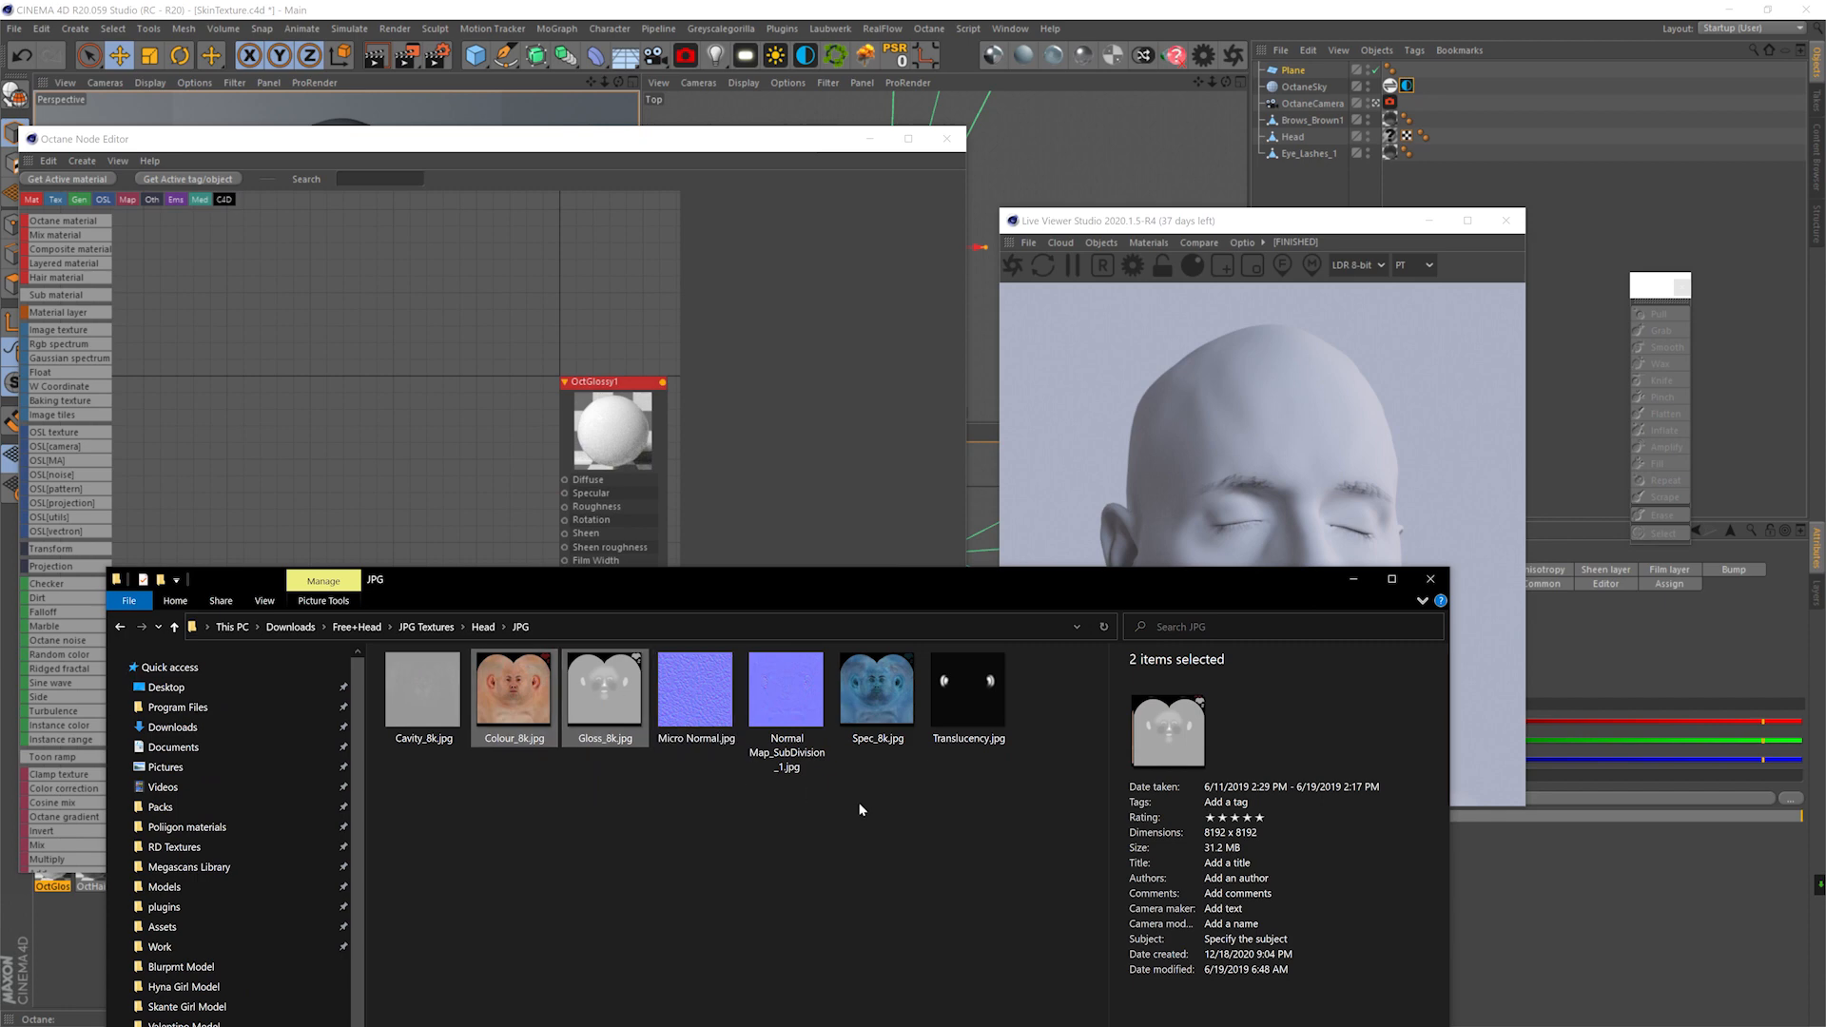
drag(912, 819, 293, 403)
click(386, 494)
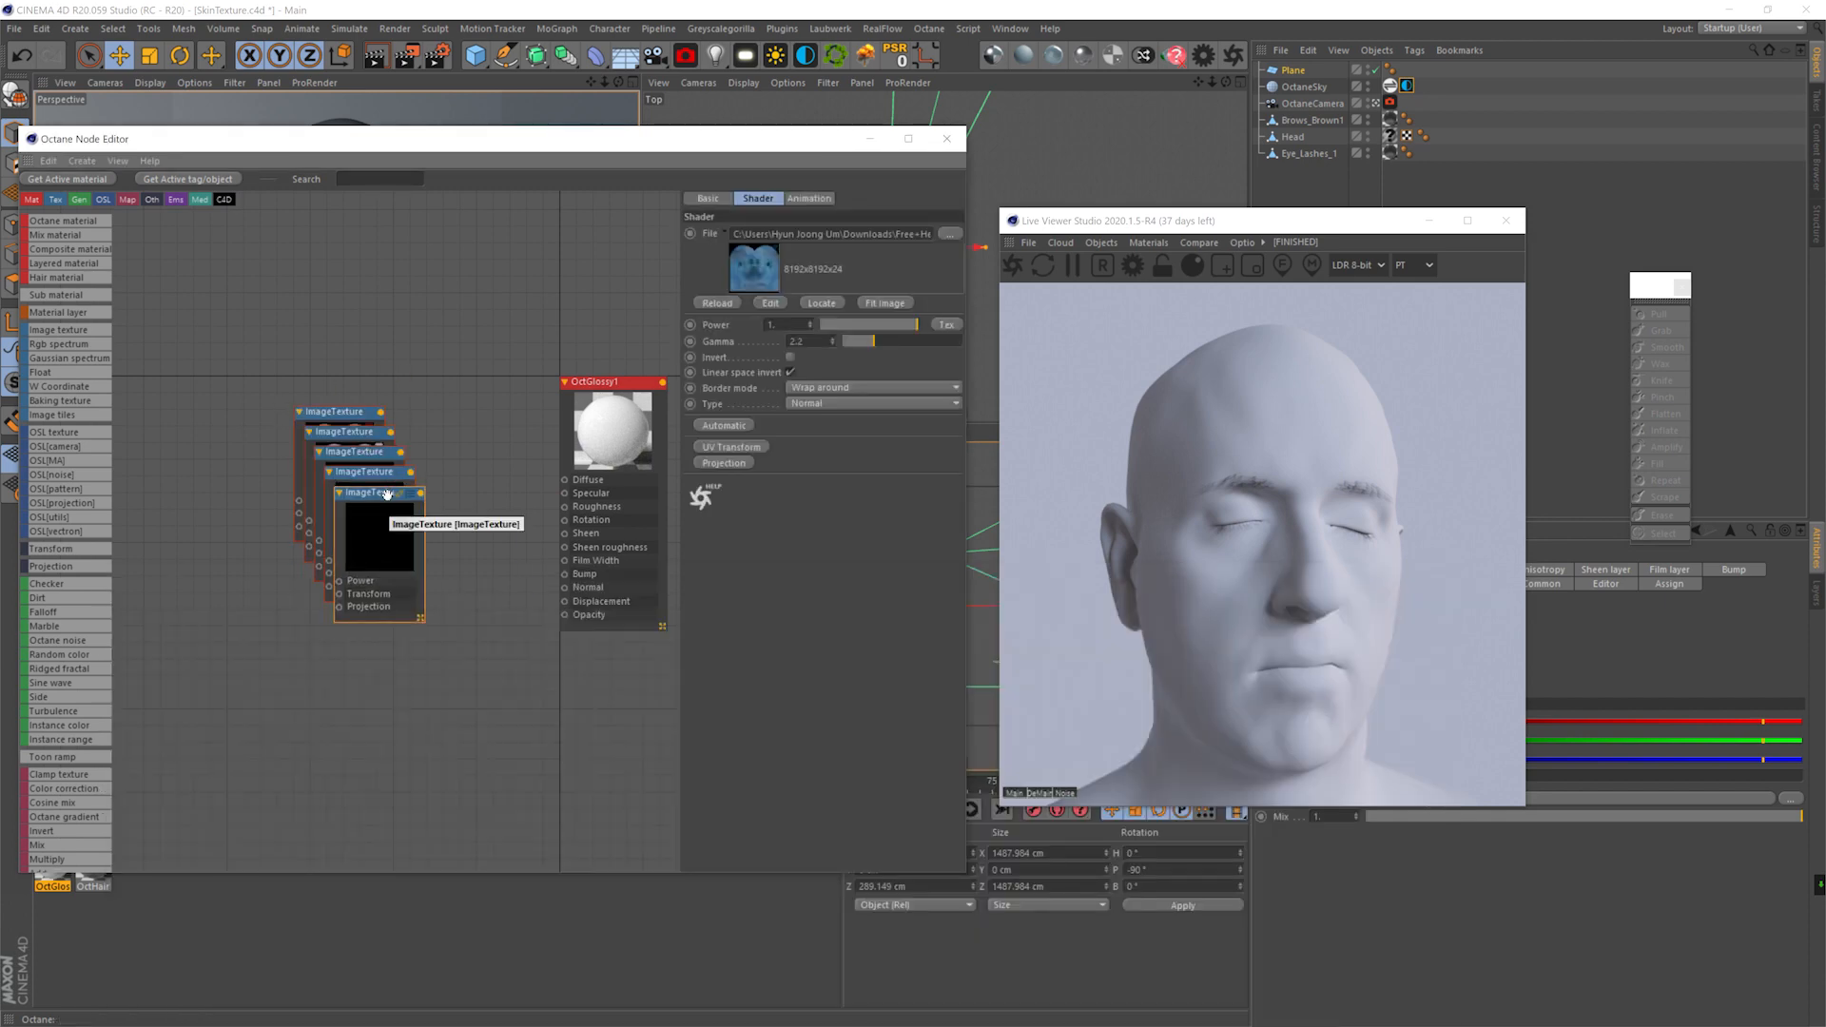
- Arrange the image texture nodes in a column beside the glossy material: colour, spec, gloss, then the two normal maps
drag(347, 432, 245, 376)
drag(367, 472, 280, 520)
drag(341, 412, 251, 236)
drag(186, 216, 291, 363)
drag(220, 506, 298, 713)
drag(280, 522, 277, 656)
drag(382, 497, 285, 505)
click(285, 506)
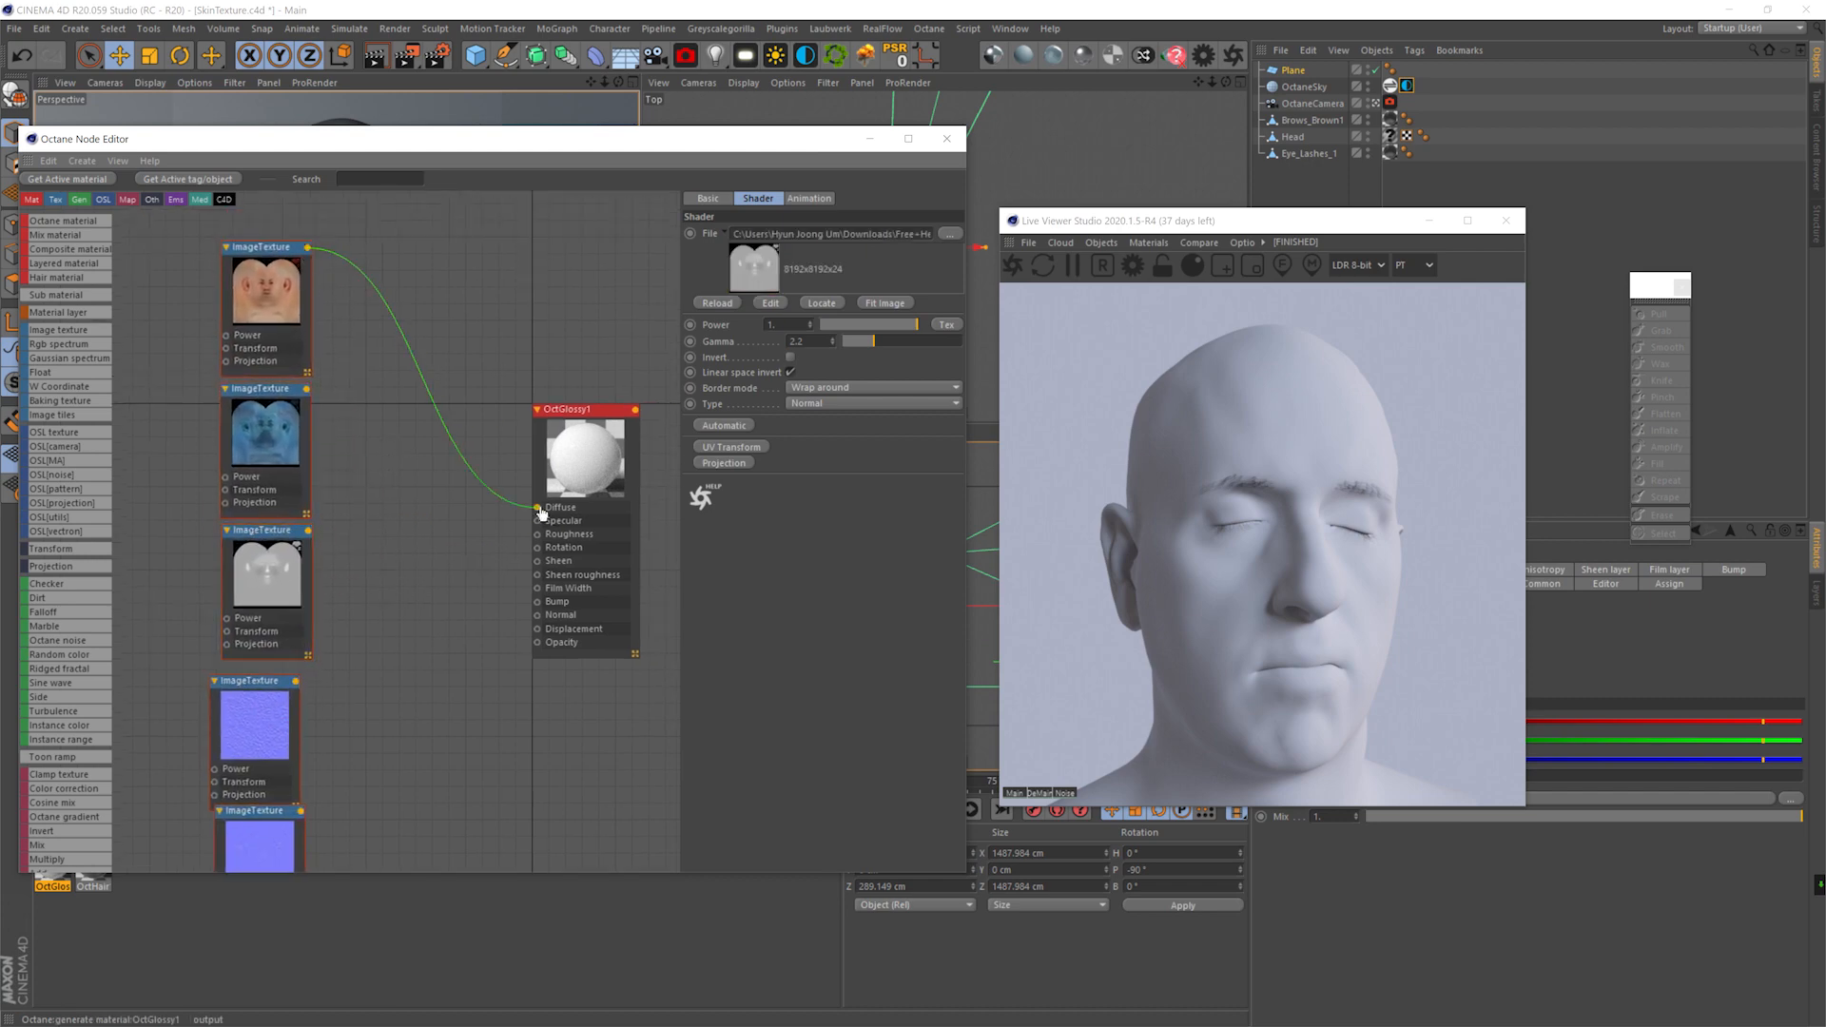
- Connect the colour map to Diffuse, the spec map to Specular and the gloss map to Roughness
drag(541, 514, 538, 506)
drag(308, 389, 466, 483)
drag(308, 529, 536, 535)
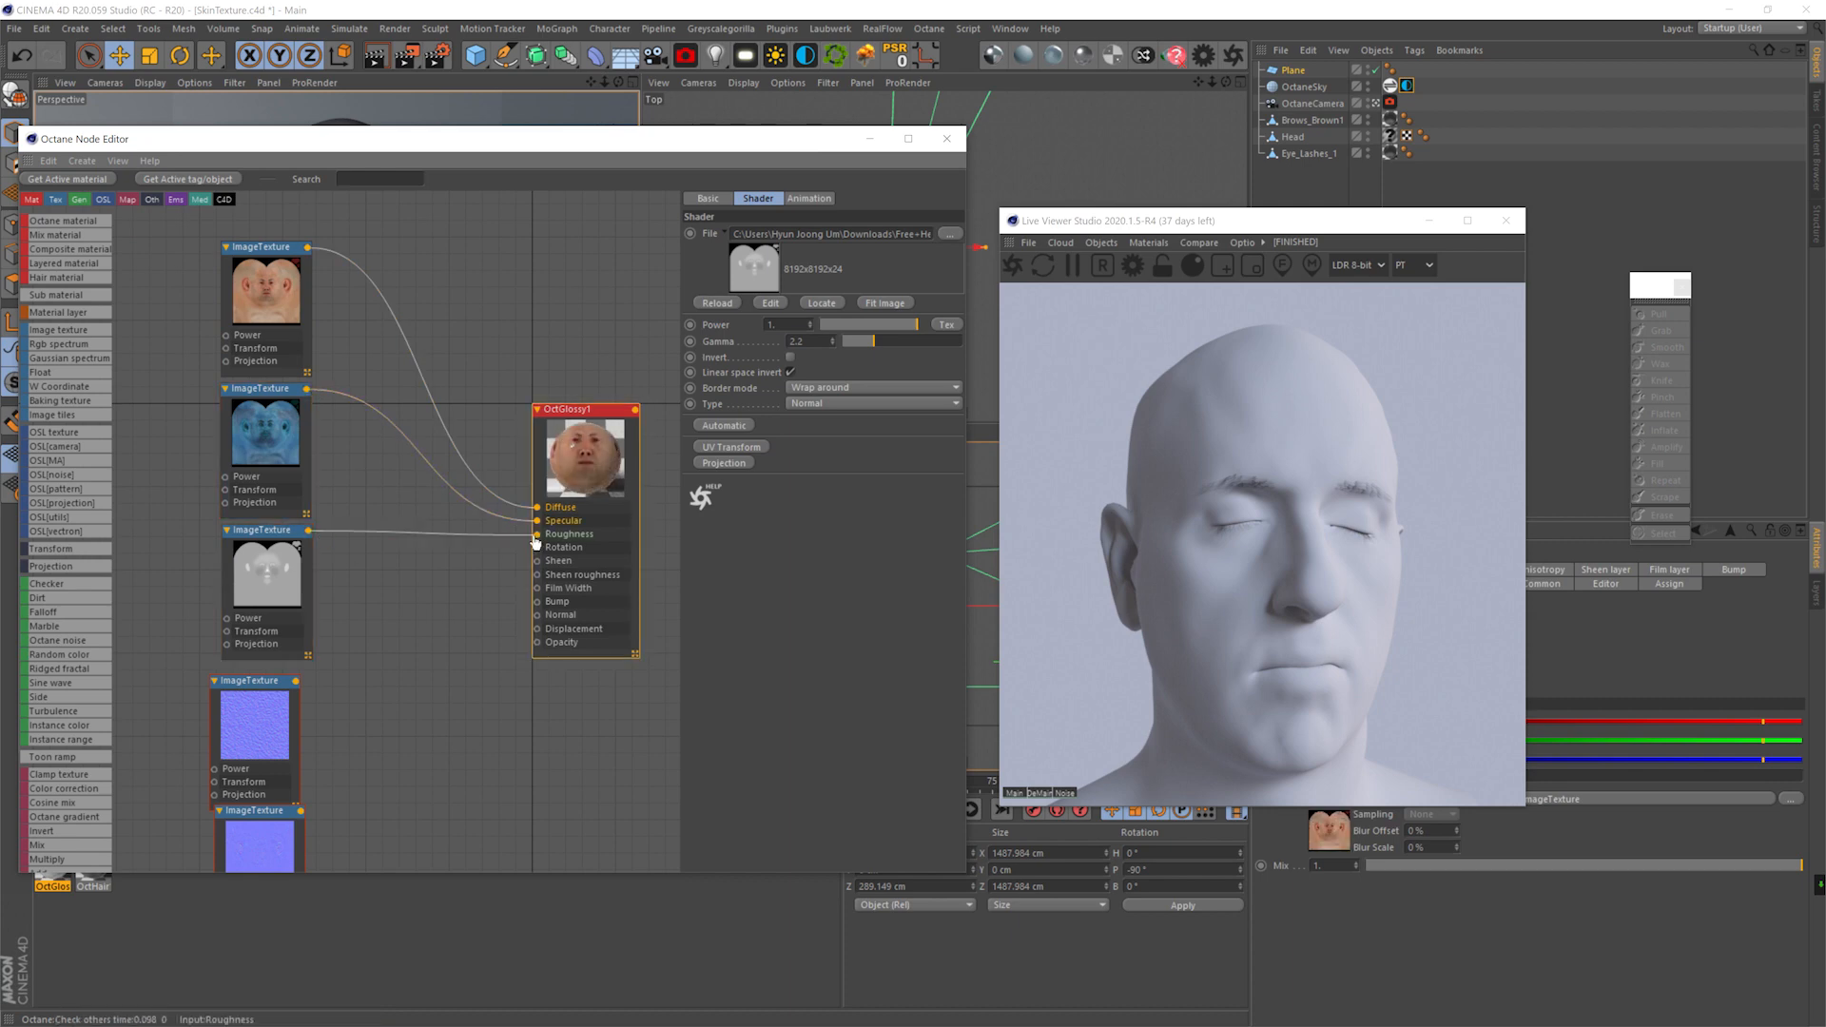
- Add a Mix texture node and connect the micro normal map to Texture1 and the other normal map to Texture2
click(294, 743)
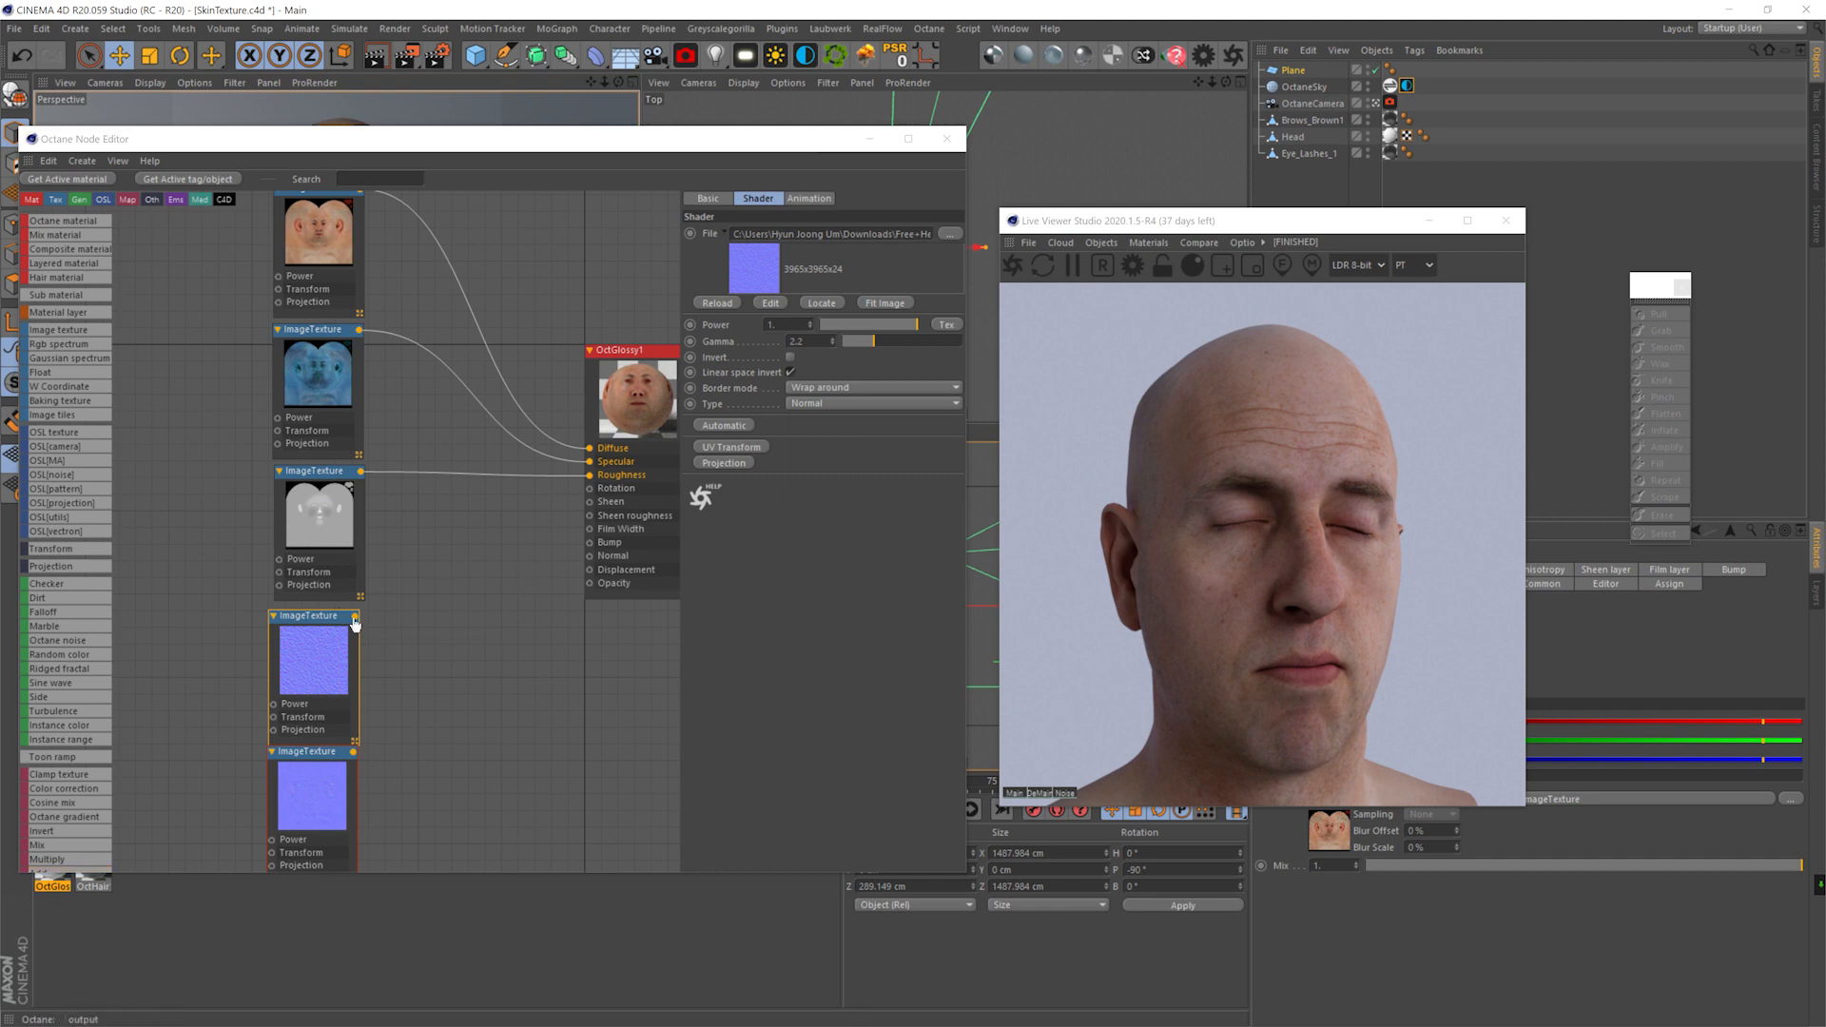
drag(354, 617, 413, 602)
drag(579, 524, 523, 560)
drag(58, 846, 456, 708)
drag(355, 616, 421, 732)
click(311, 642)
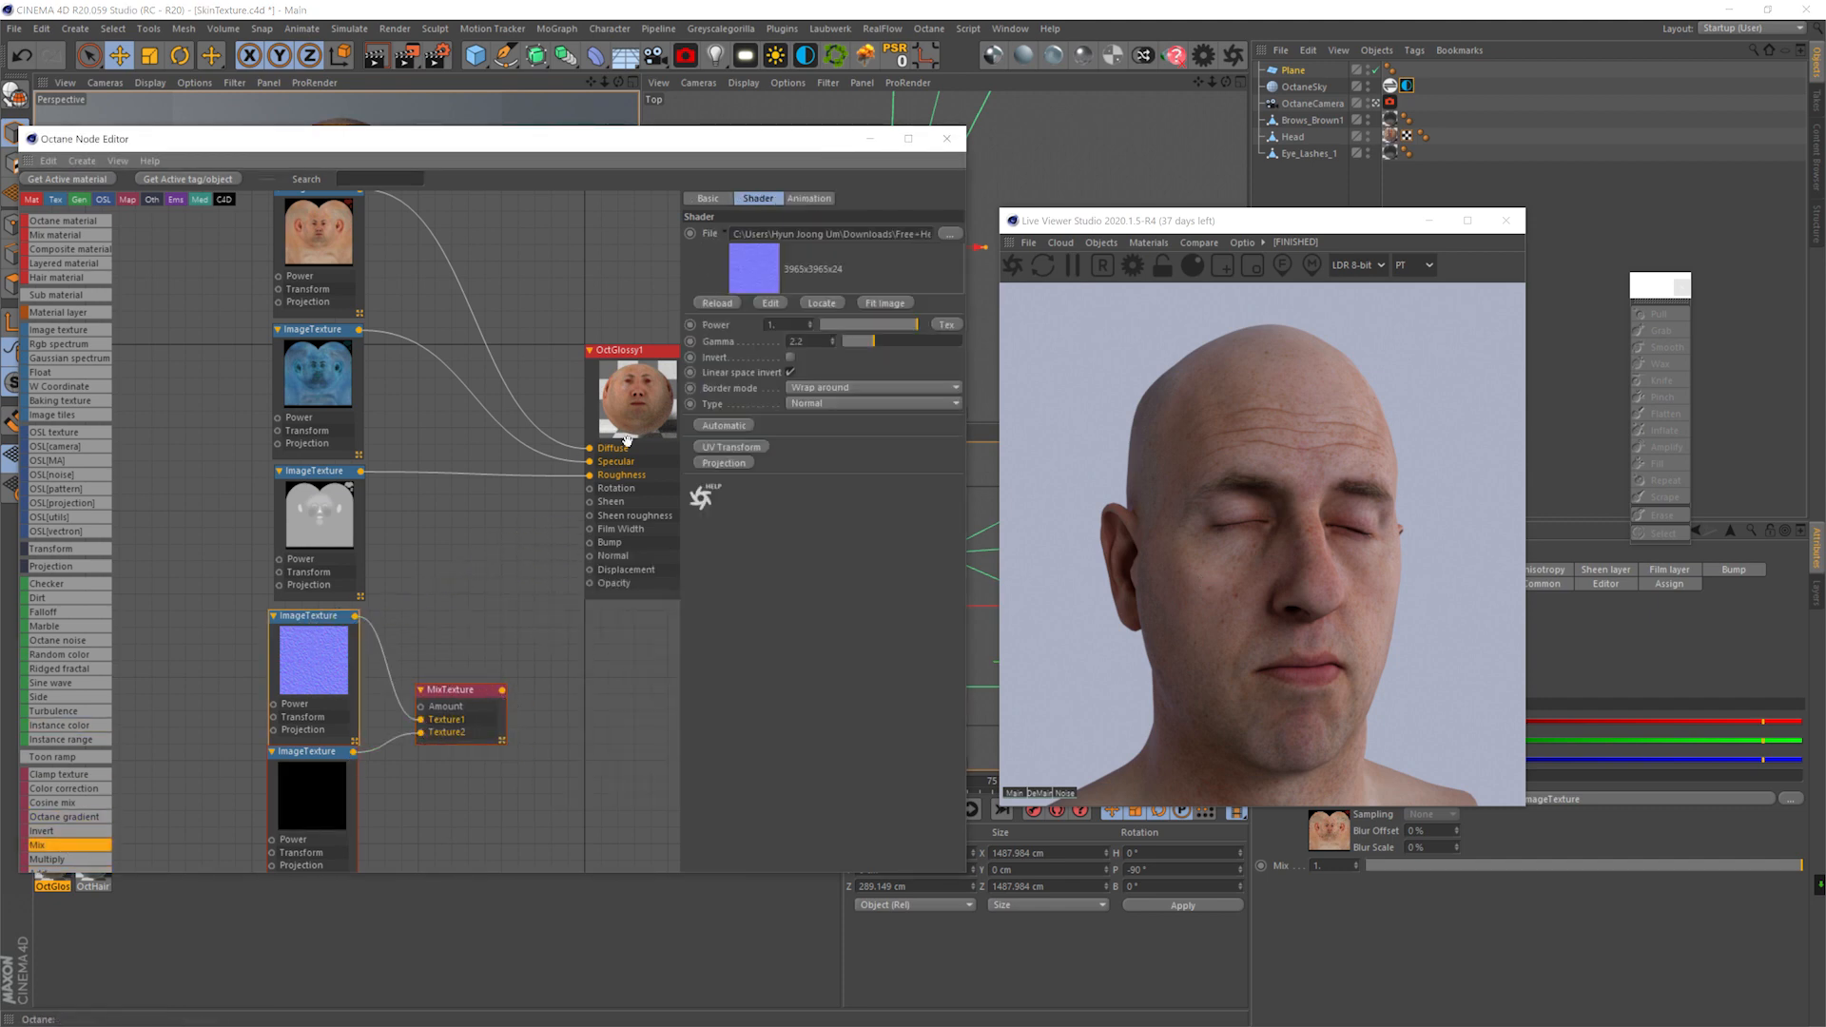
- Connect the micro normal map to the material's Normal input and scale it to about 0.034 with a Transform node
drag(592, 386, 274, 718)
drag(589, 561, 589, 556)
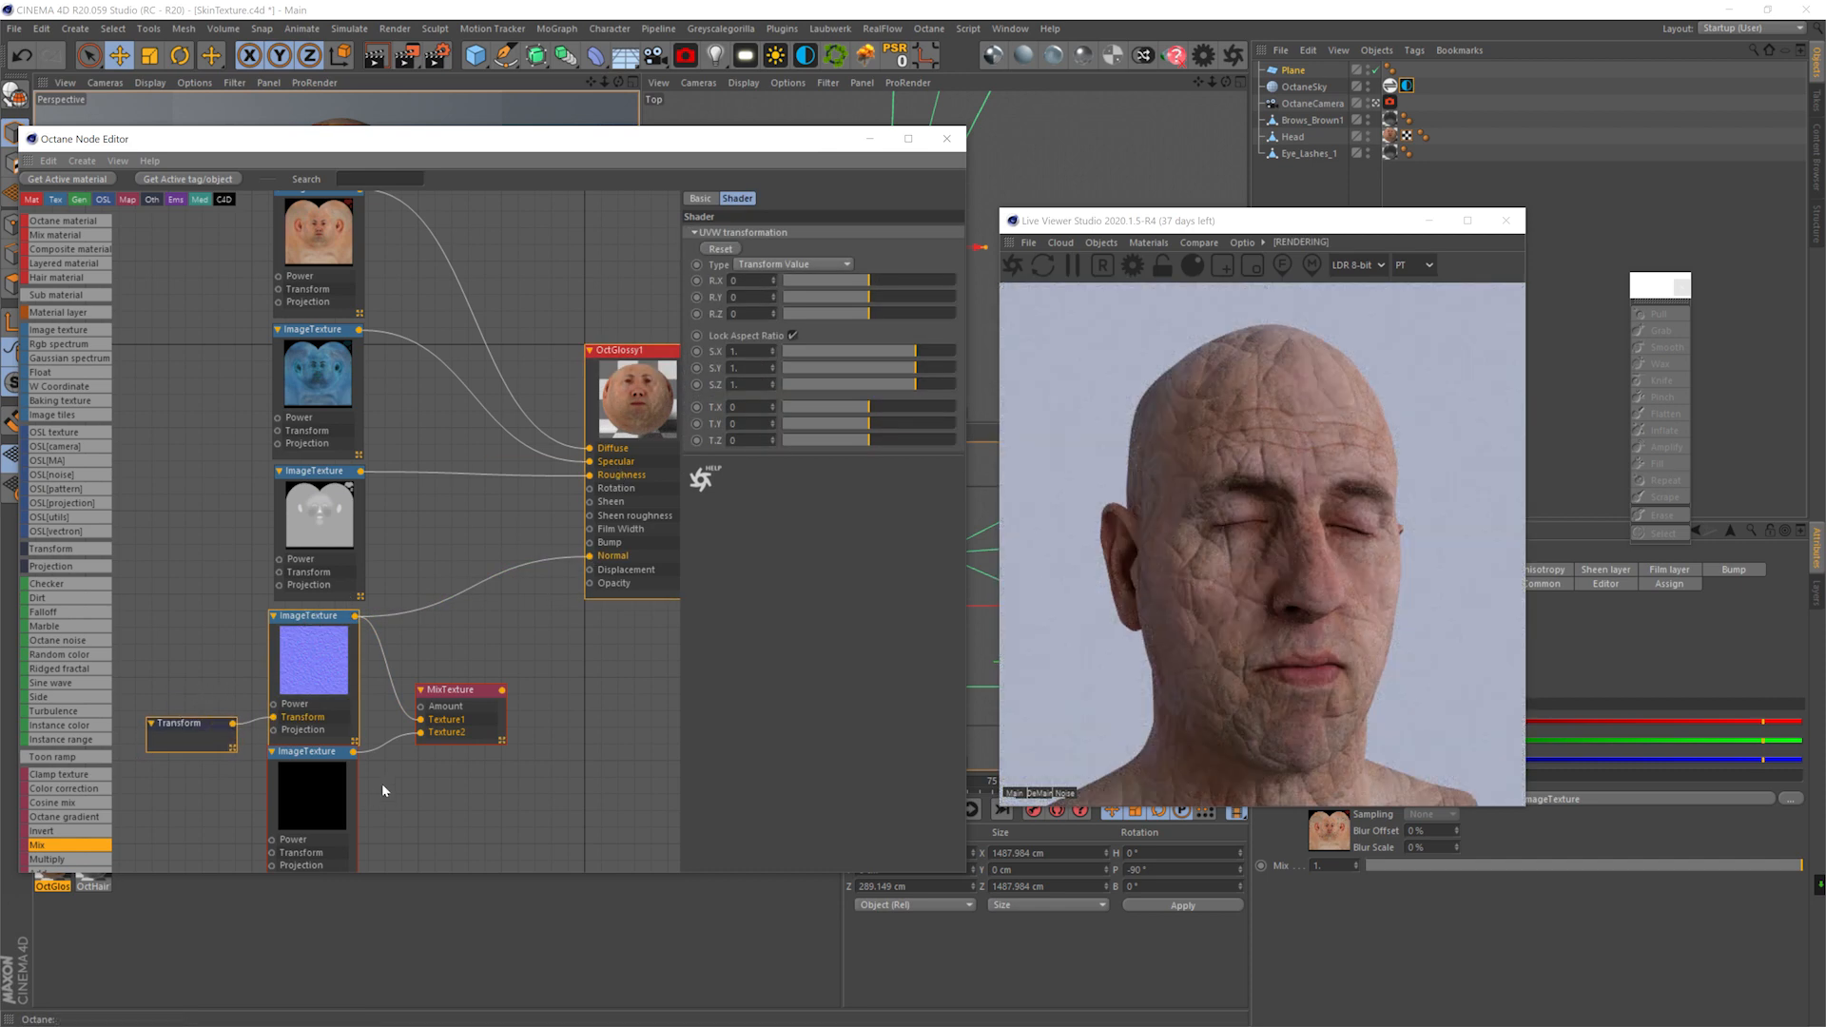
click(861, 352)
drag(859, 357, 849, 357)
- Close the Material Editor, then leave the Octane camera view and examine the cheek's skin detail up close
drag(826, 138, 754, 391)
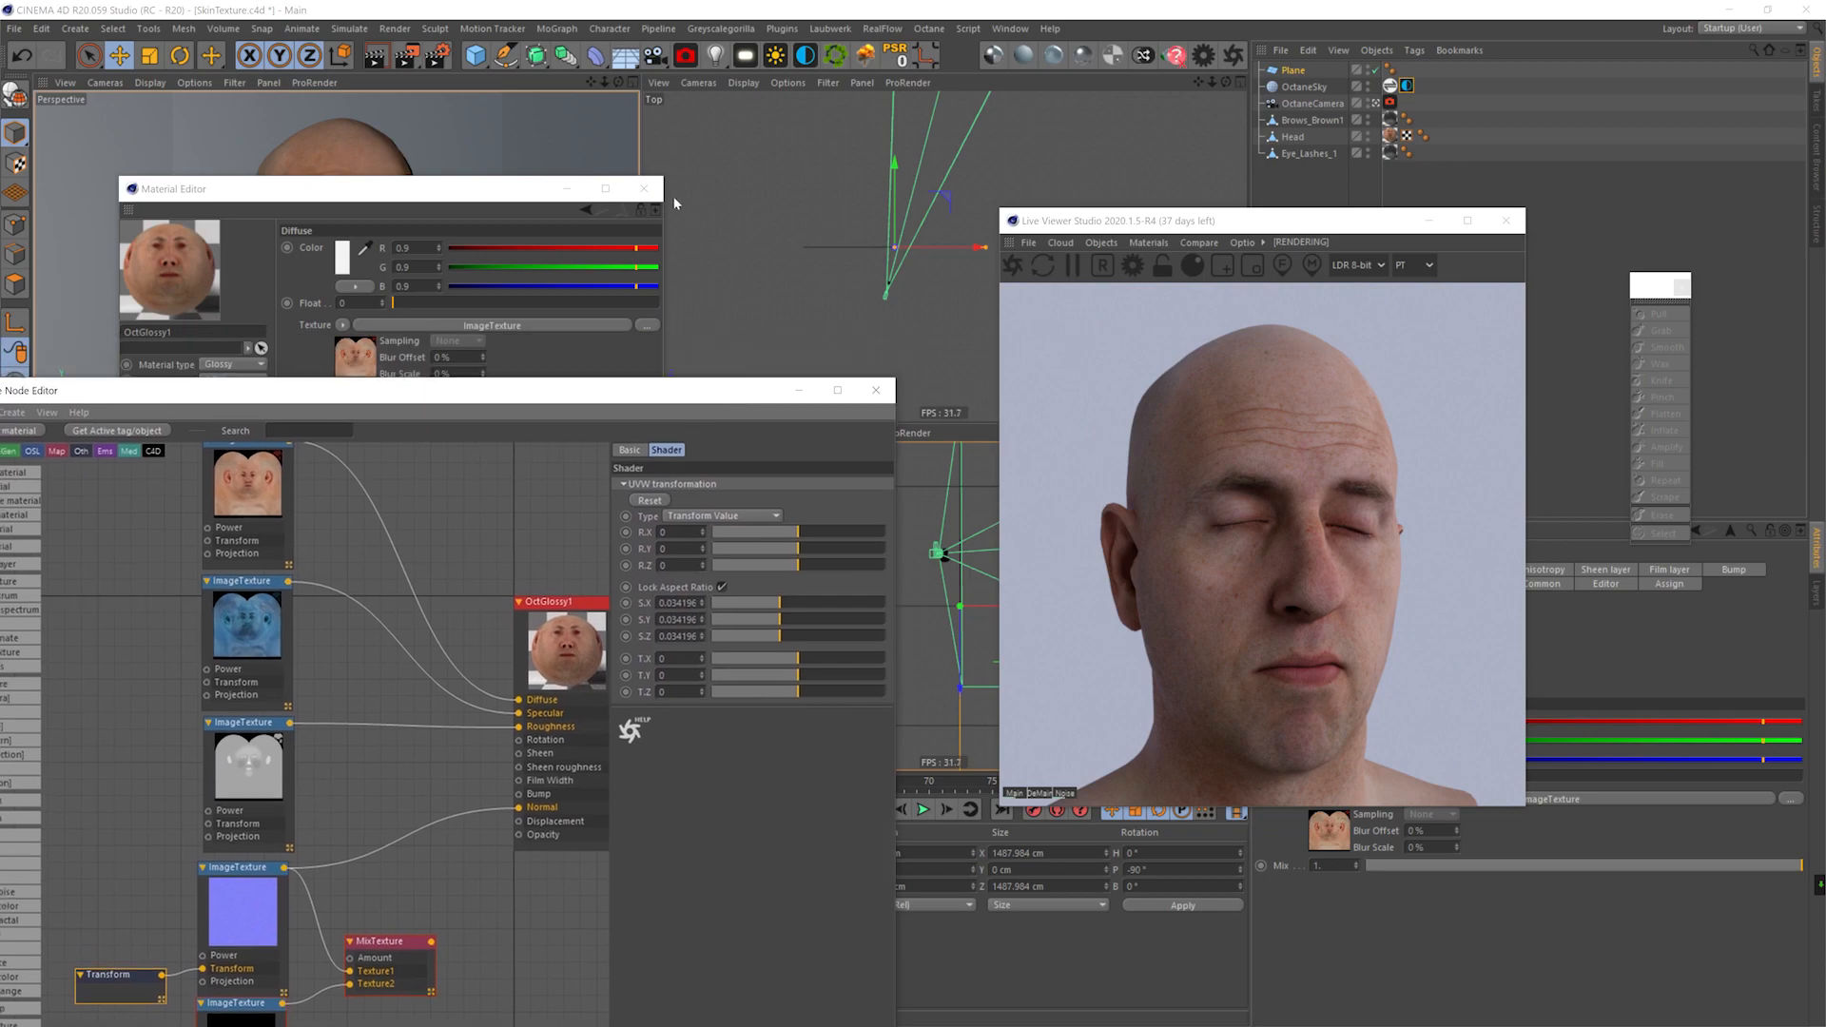
click(645, 187)
click(1376, 103)
scroll(339, 234, up, 10)
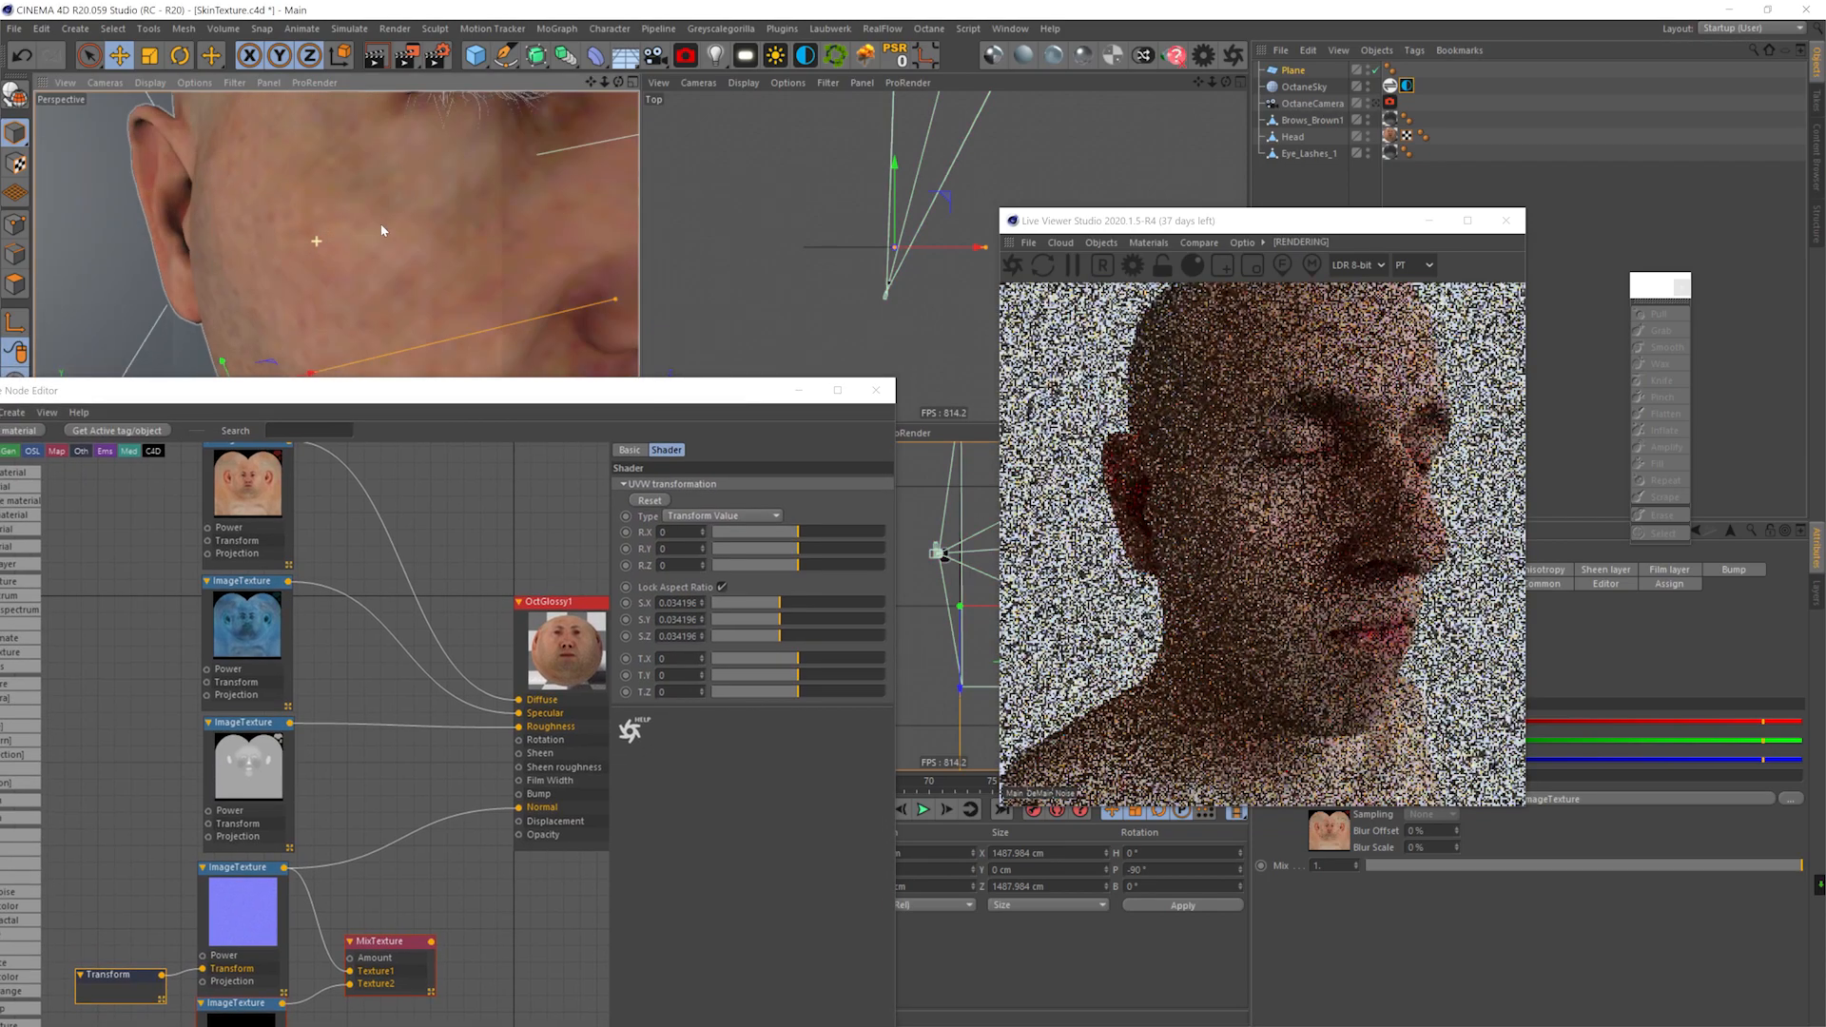
alt+middle_drag(386, 219, 350, 234)
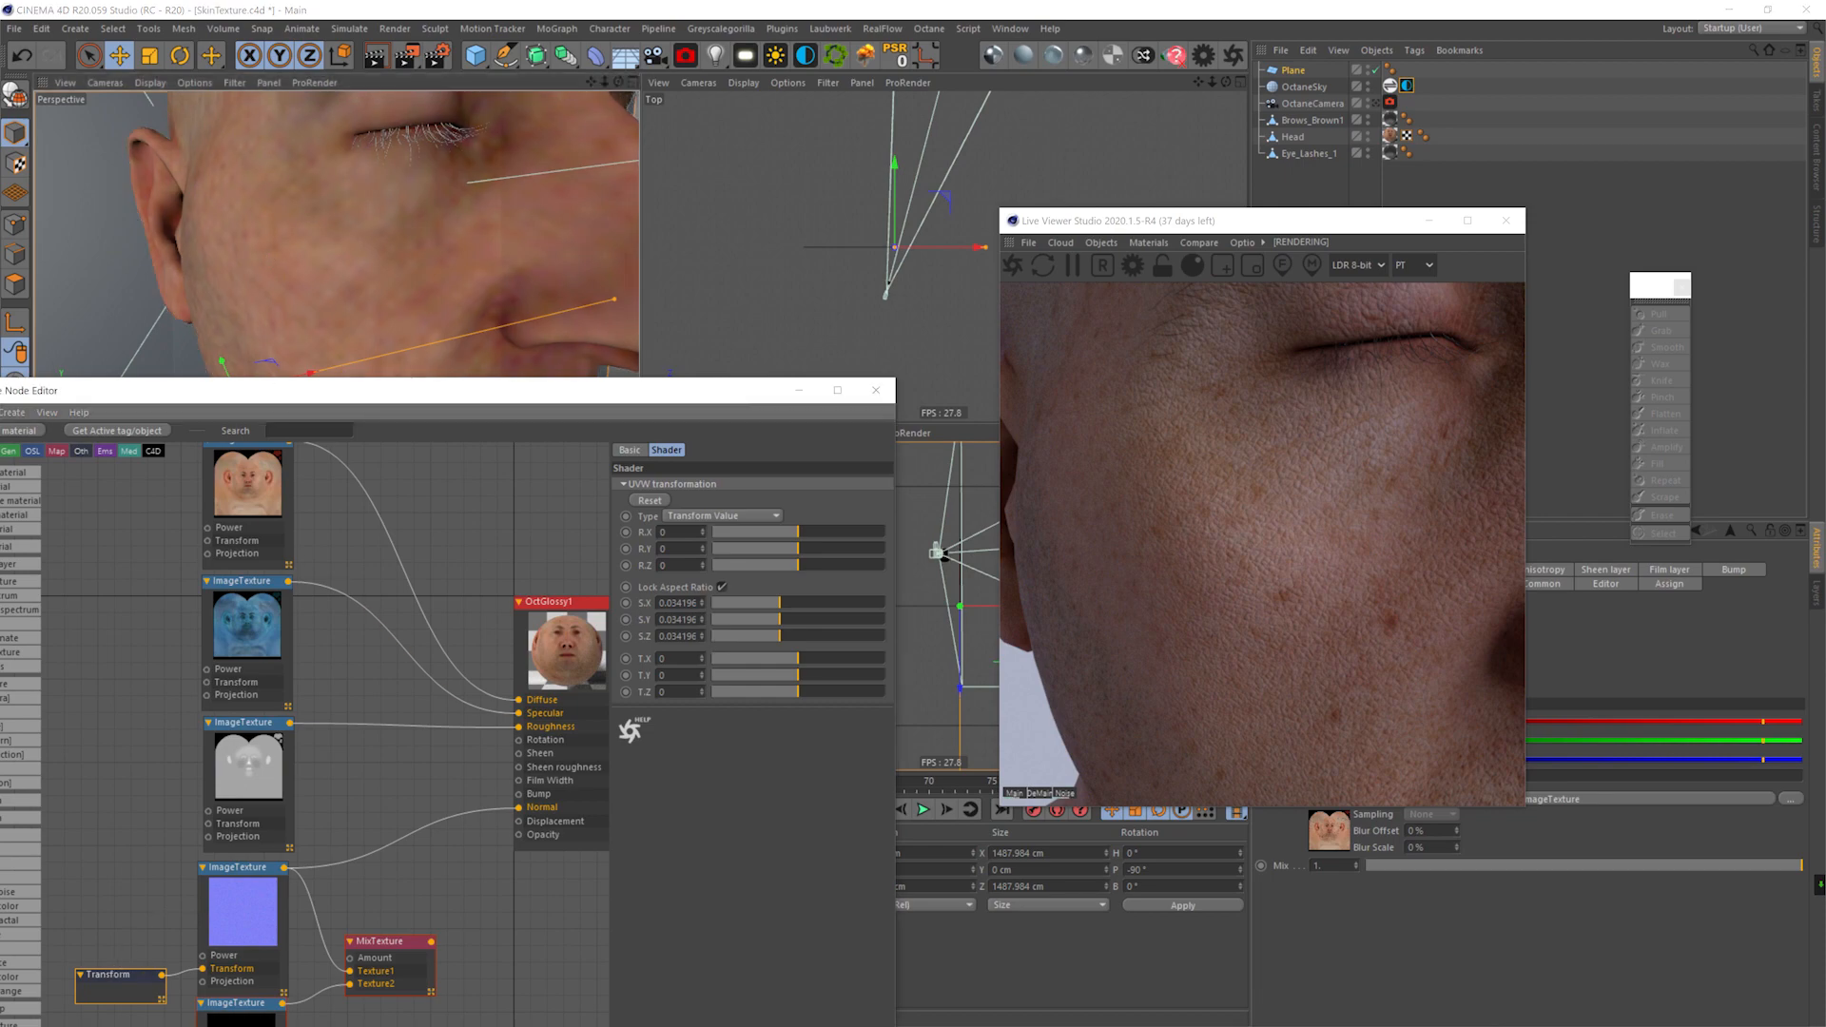
- Set the micro normal map's Transform scale to 0.019 on all axes
text(3)
key(Return)
text(15)
key(Return)
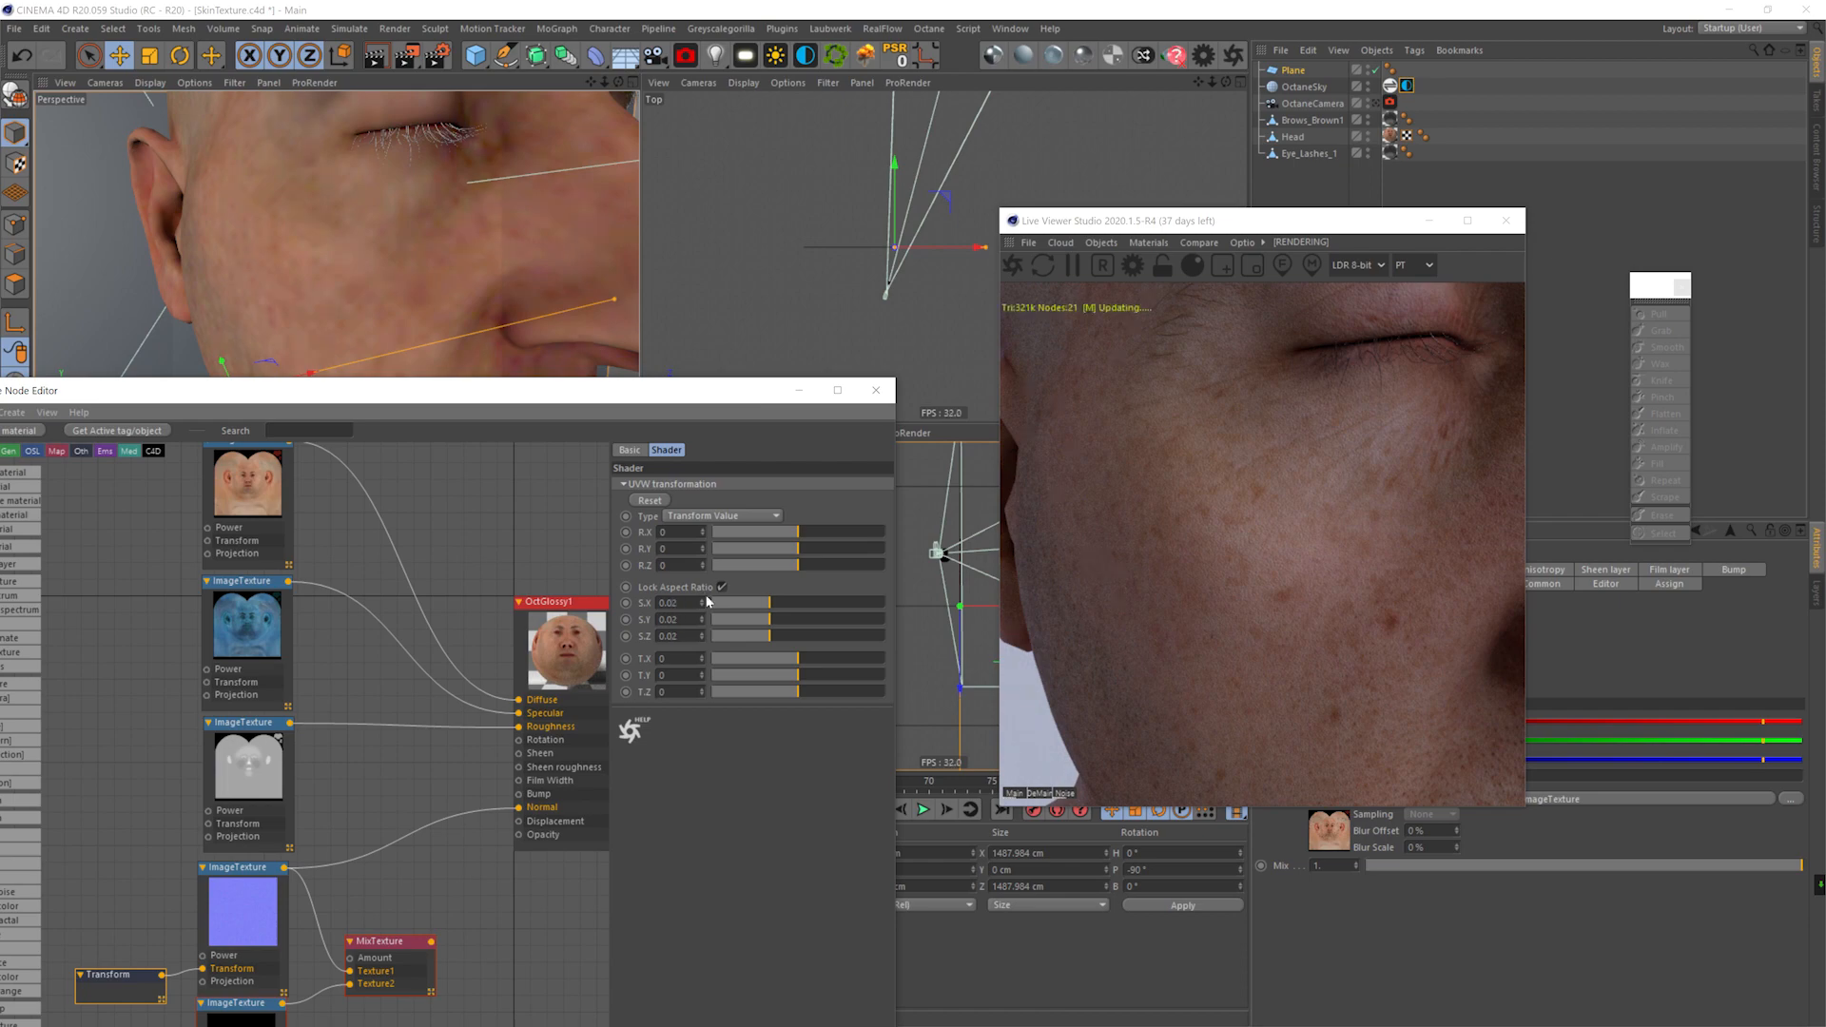
alt+drag(407, 337, 414, 241)
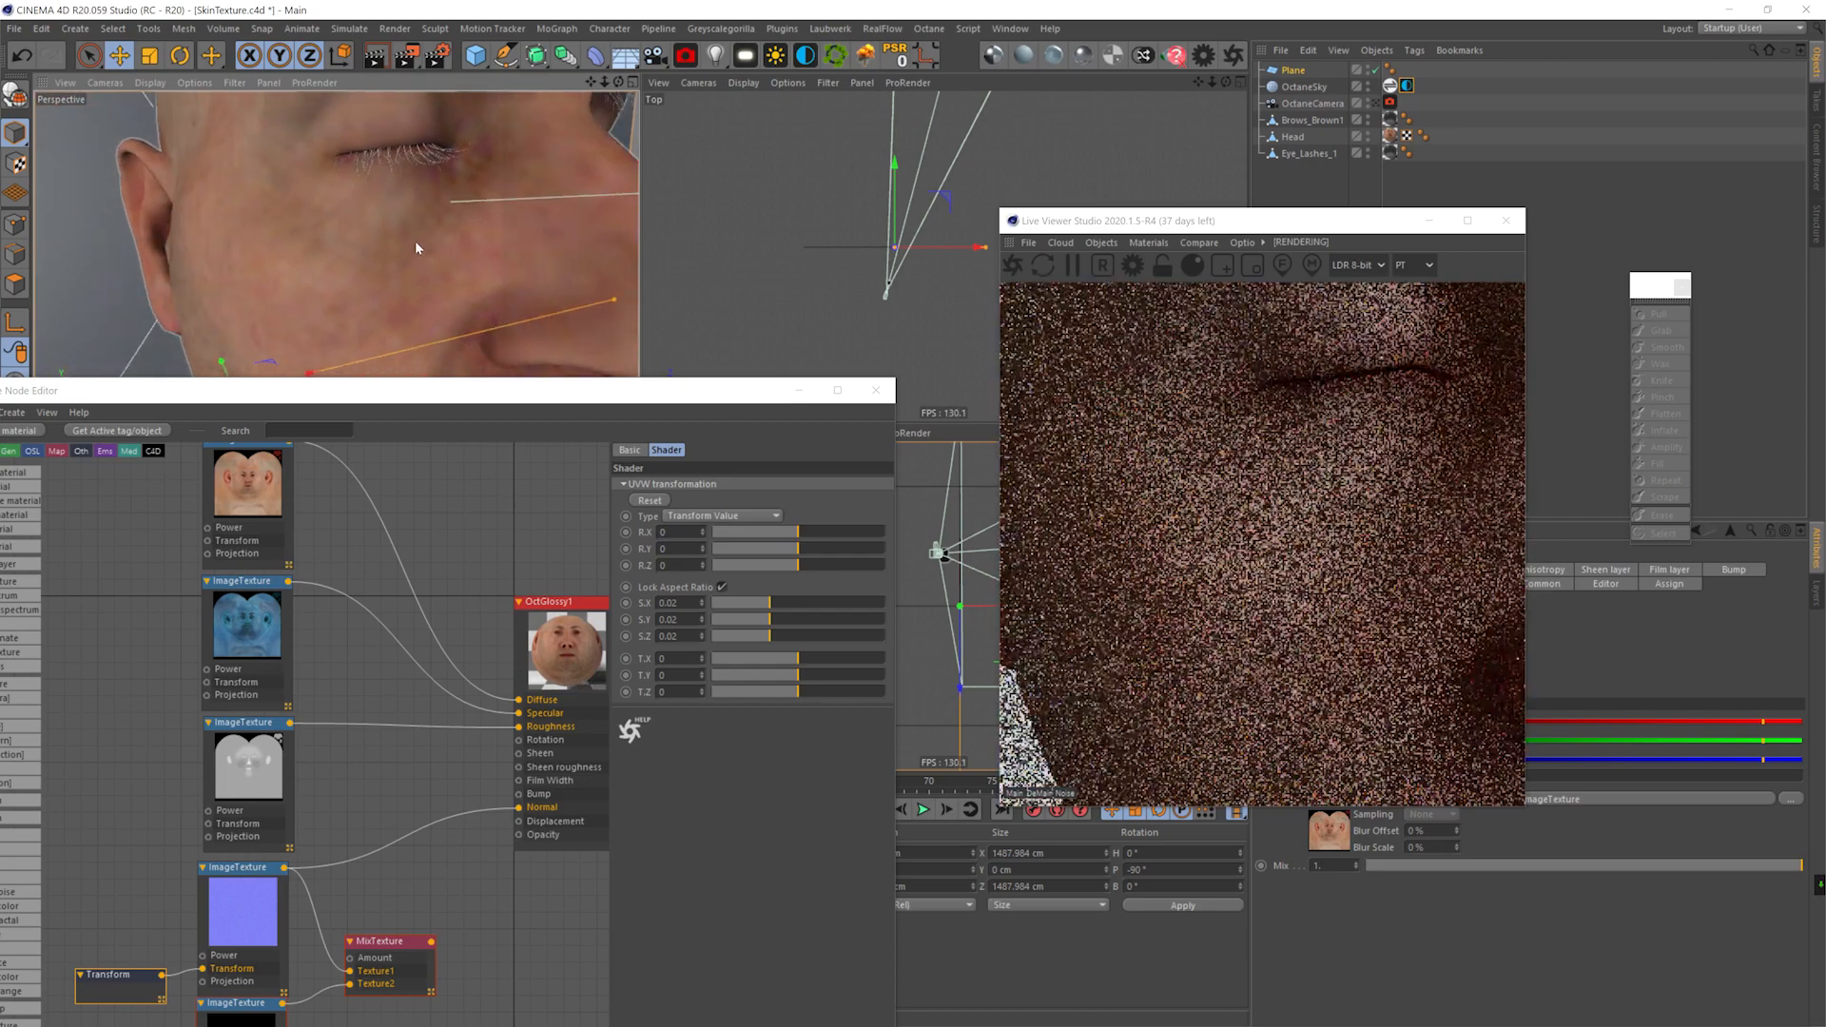
click(676, 603)
text(9)
key(Return)
- Connect the Mix texture to the material's Normal input and preview the main normal map and the mix in solo
middle_drag(270, 1020, 248, 918)
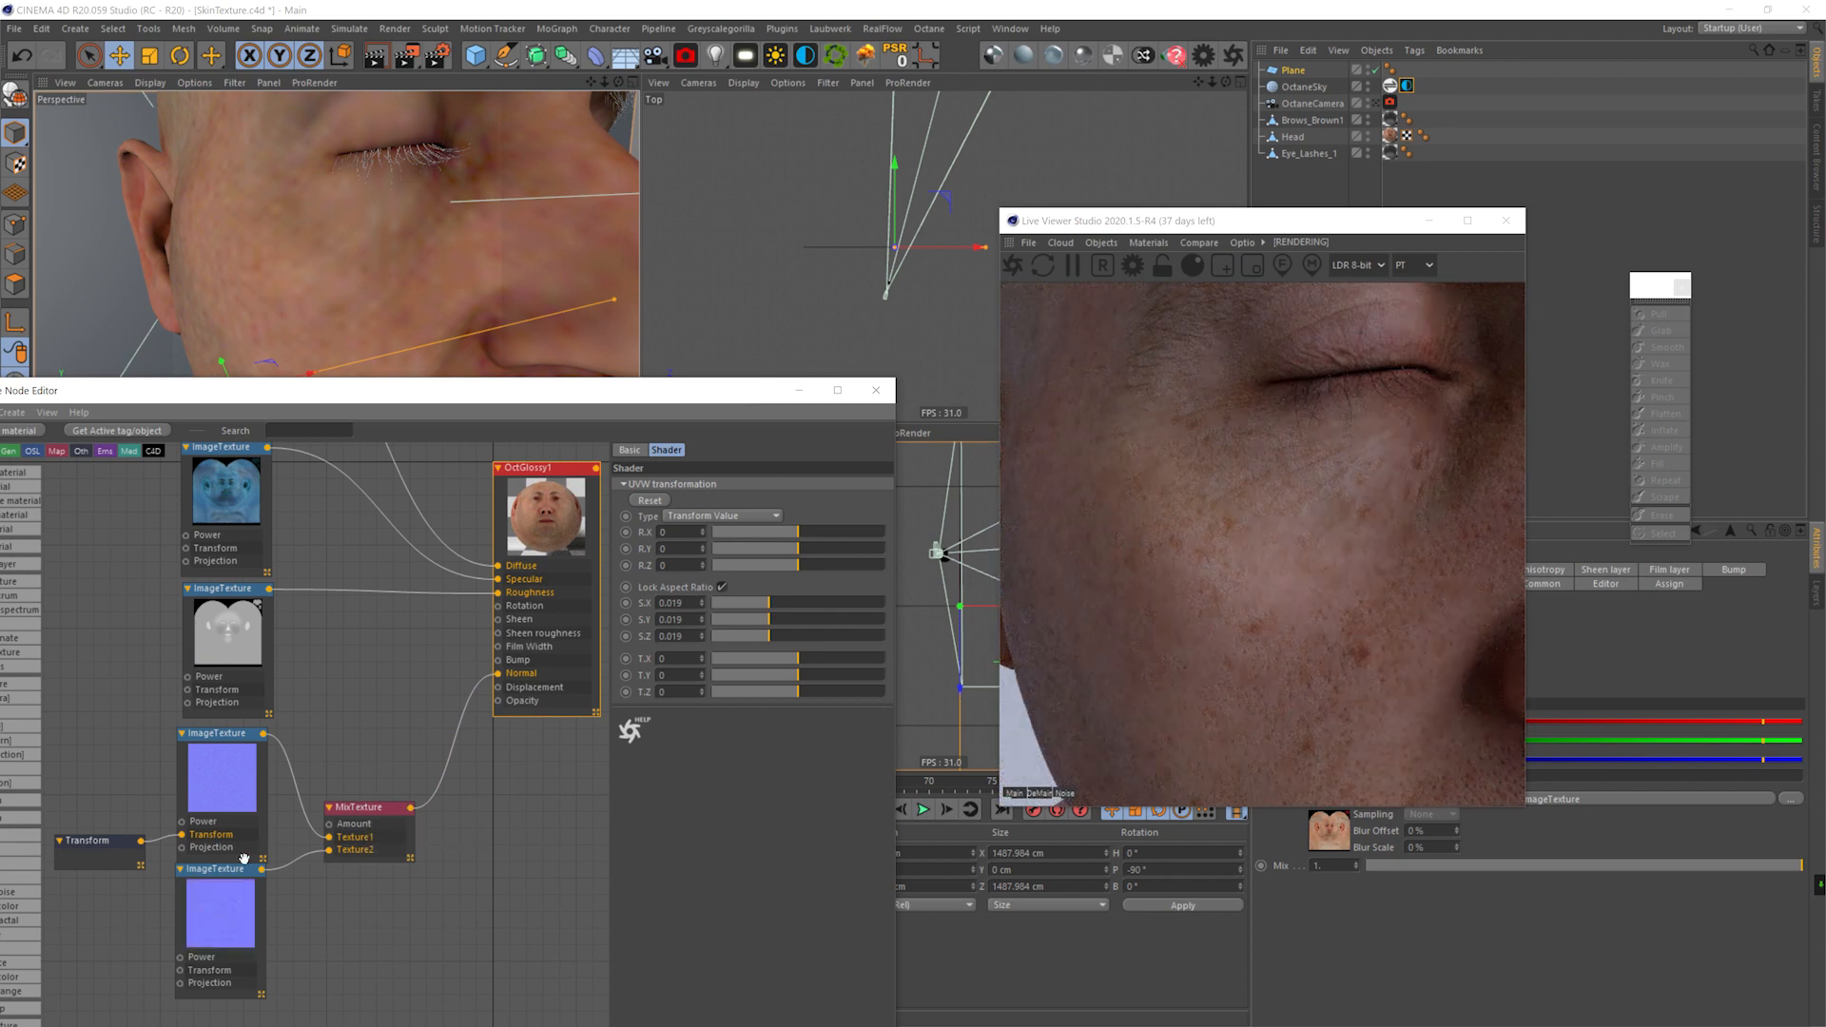
right_click(274, 889)
click(305, 833)
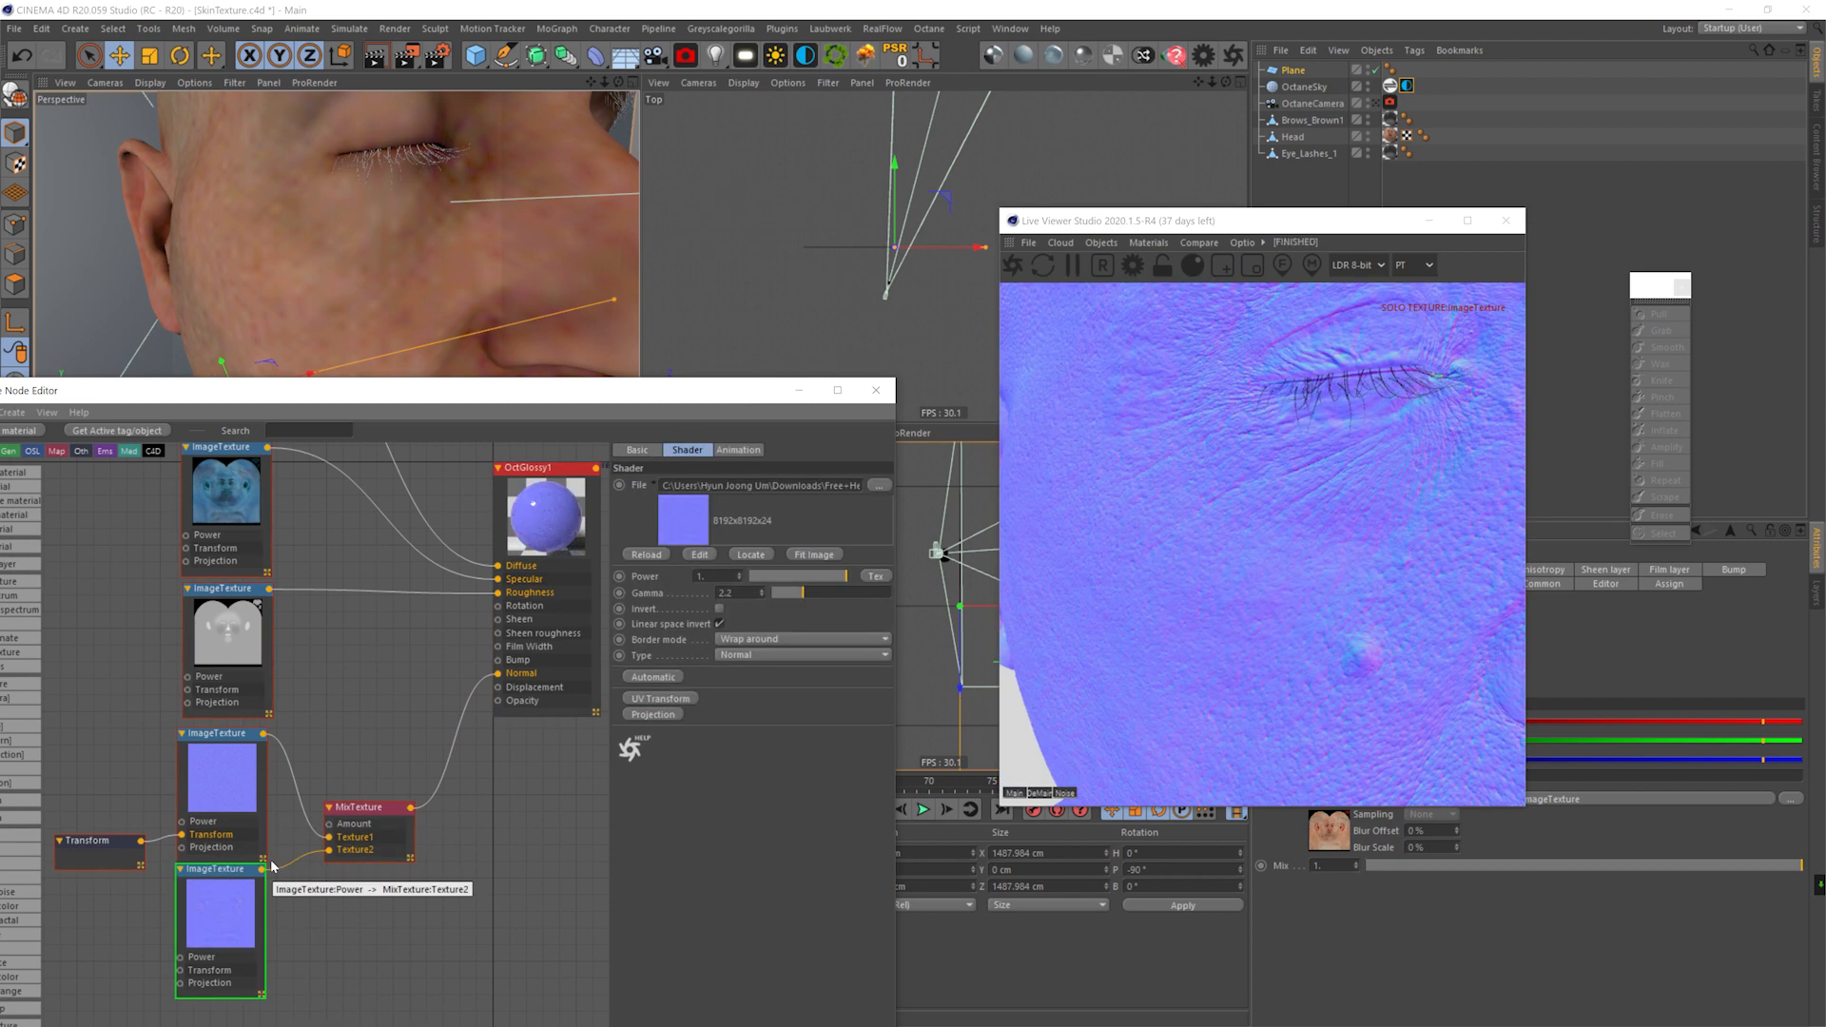
click(349, 813)
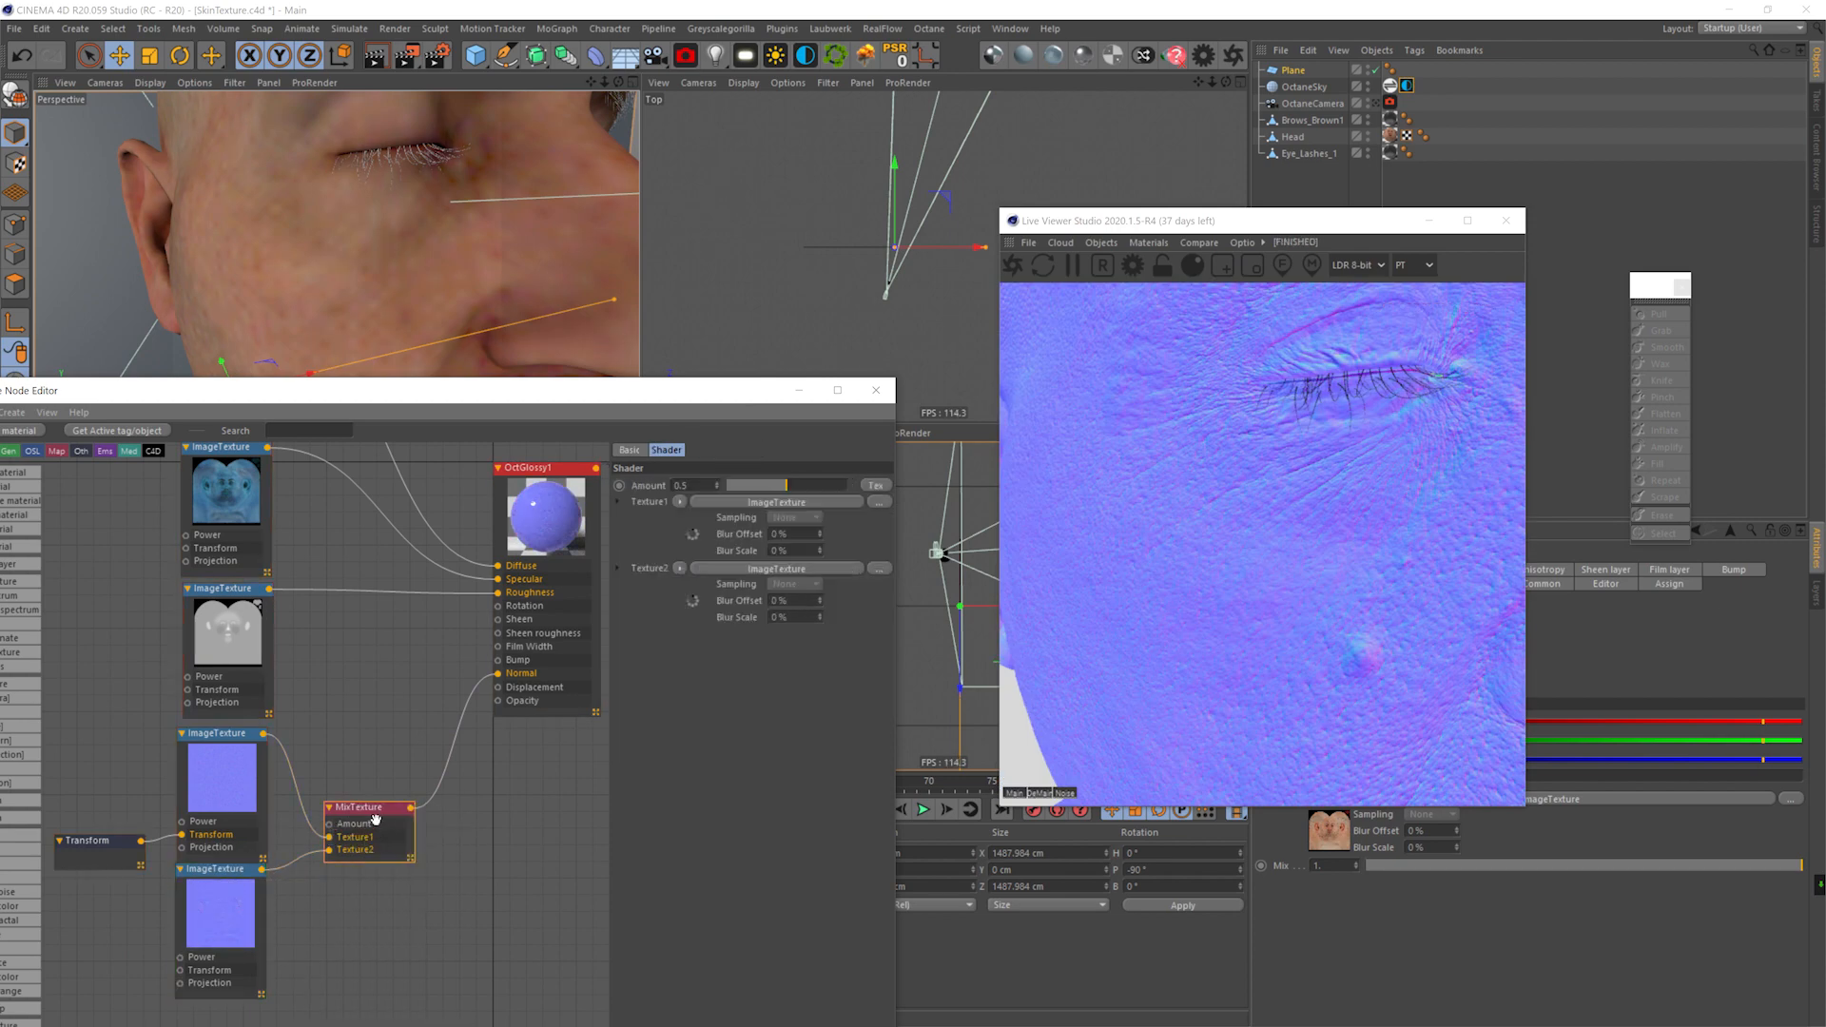
right_click(375, 823)
click(399, 831)
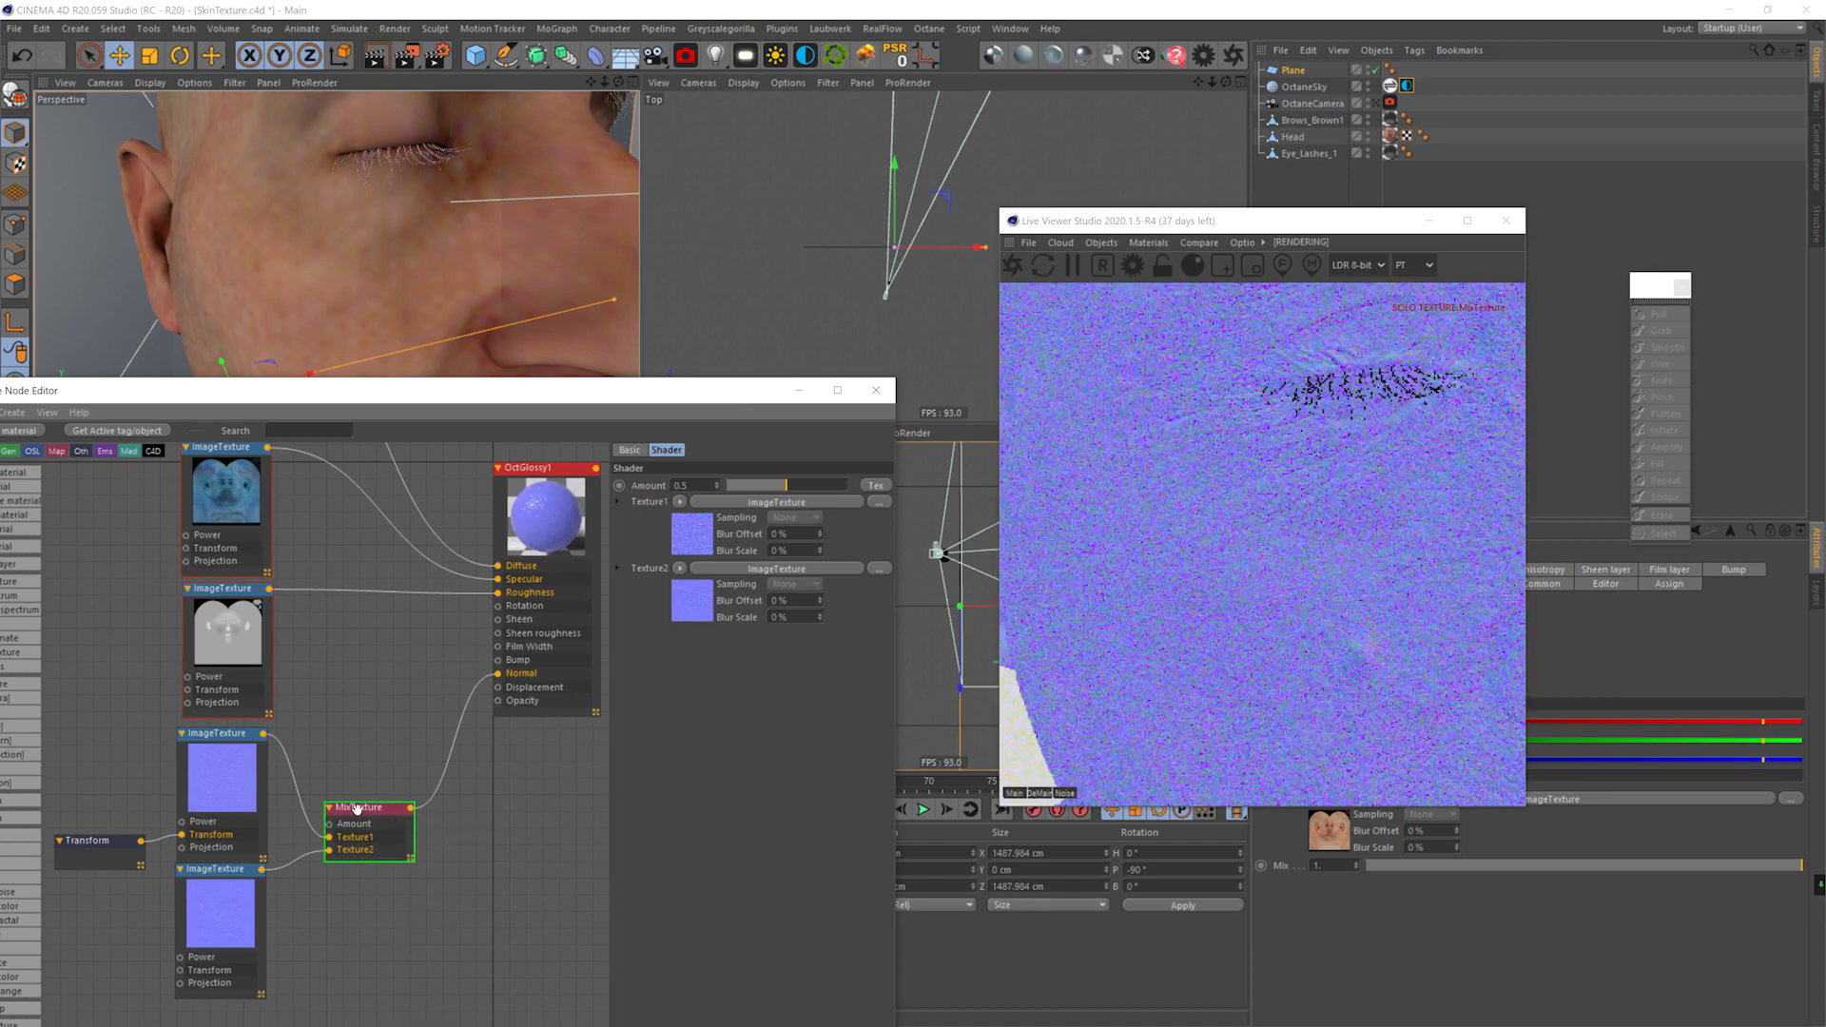
- Set the Power of the main normal map in Texture2 to 1.5 and end the mix's solo preview
click(201, 873)
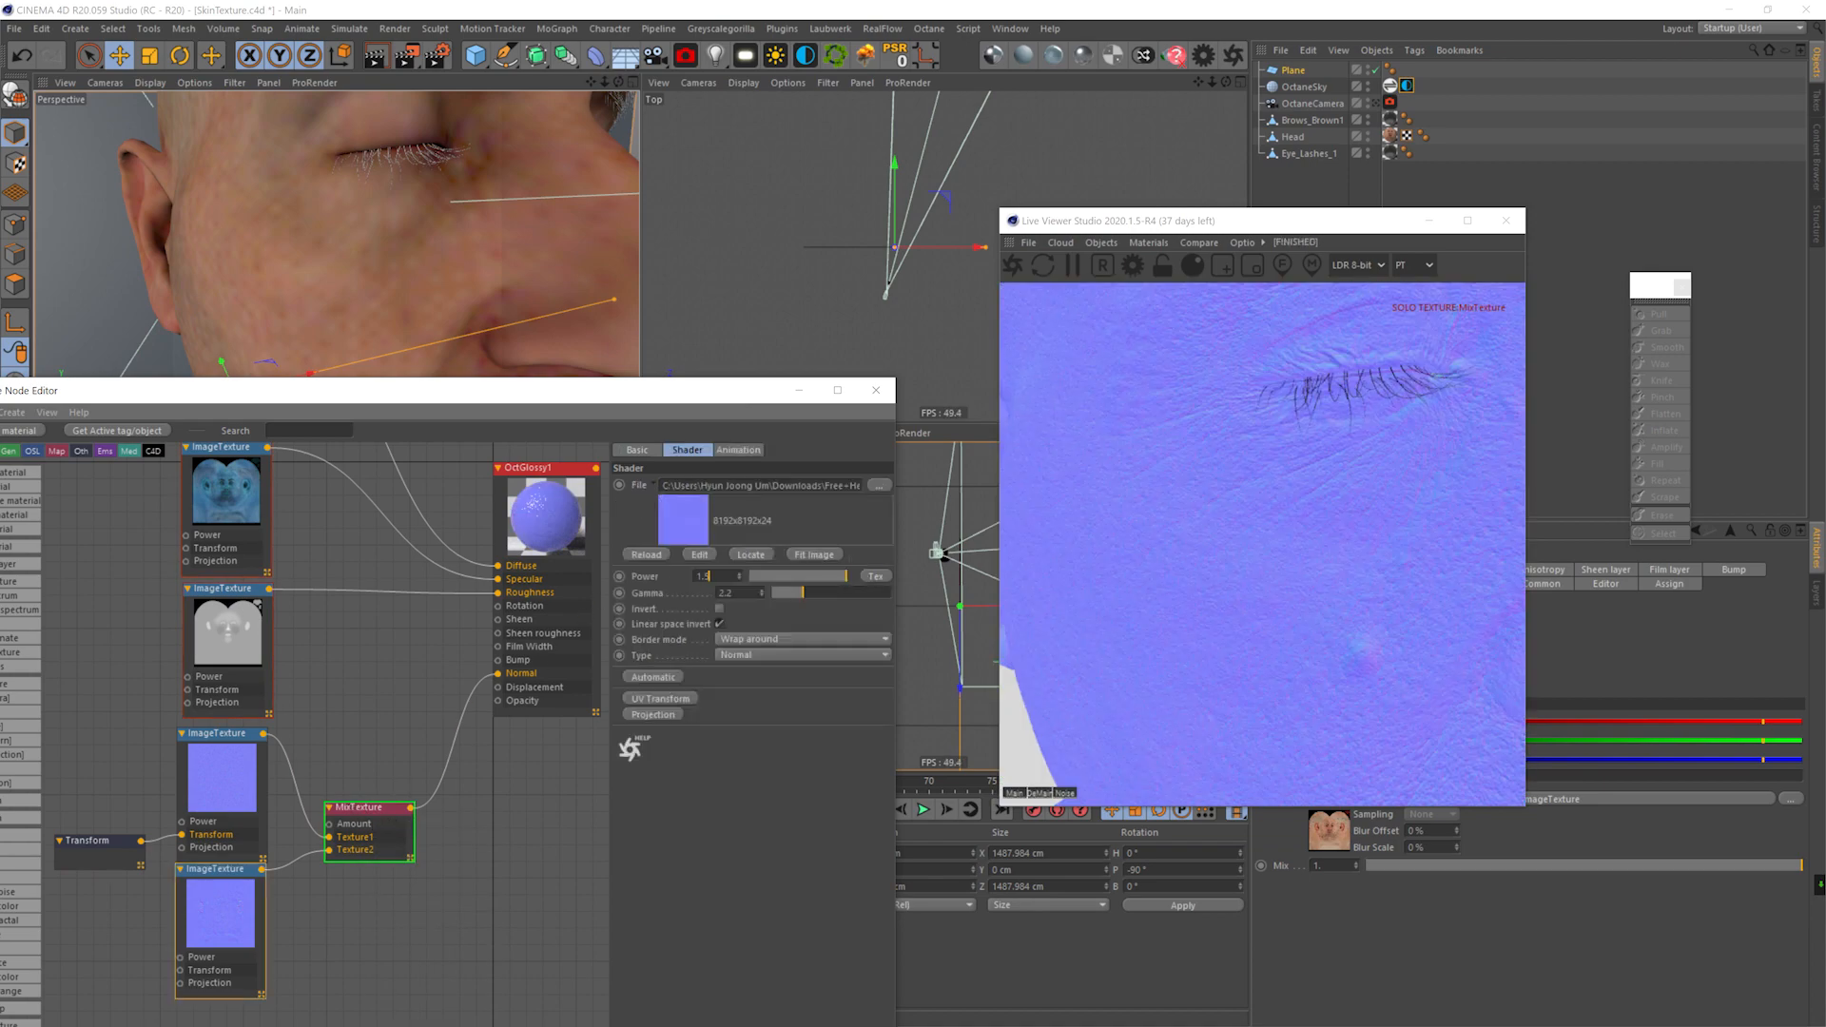
key(Return)
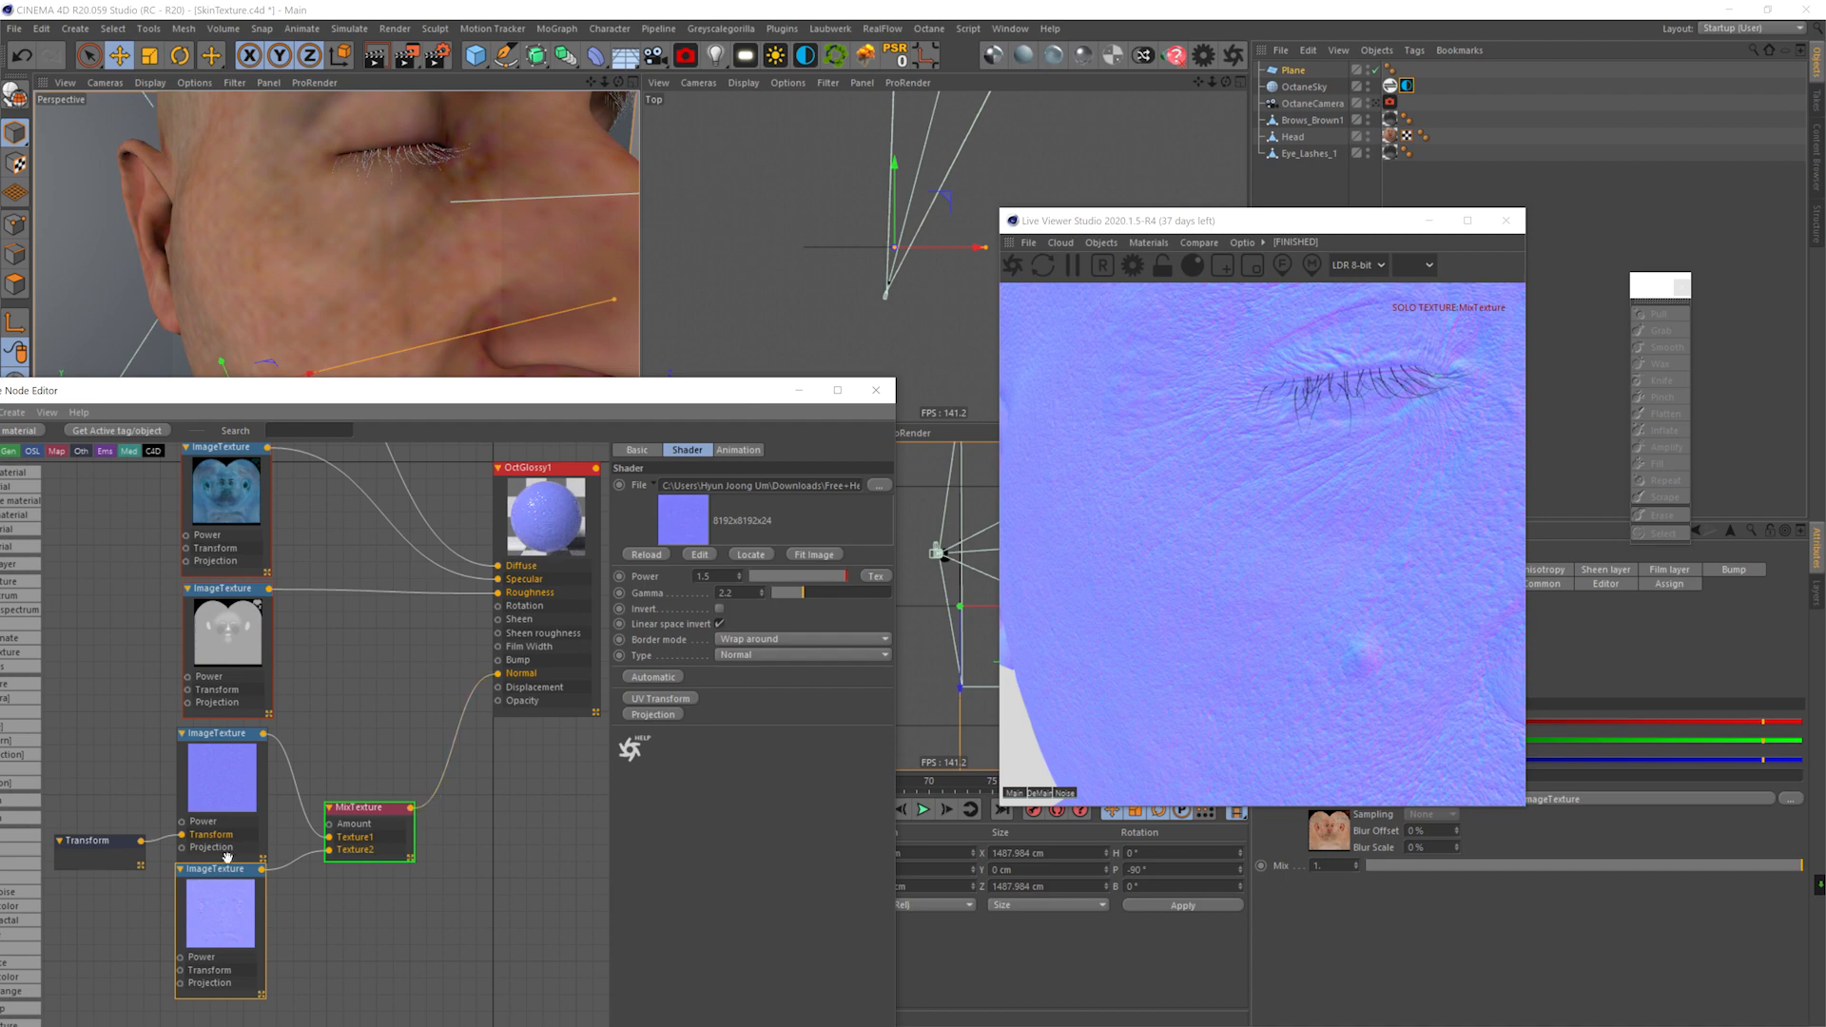
right_click(221, 872)
click(344, 807)
right_click(367, 822)
click(395, 830)
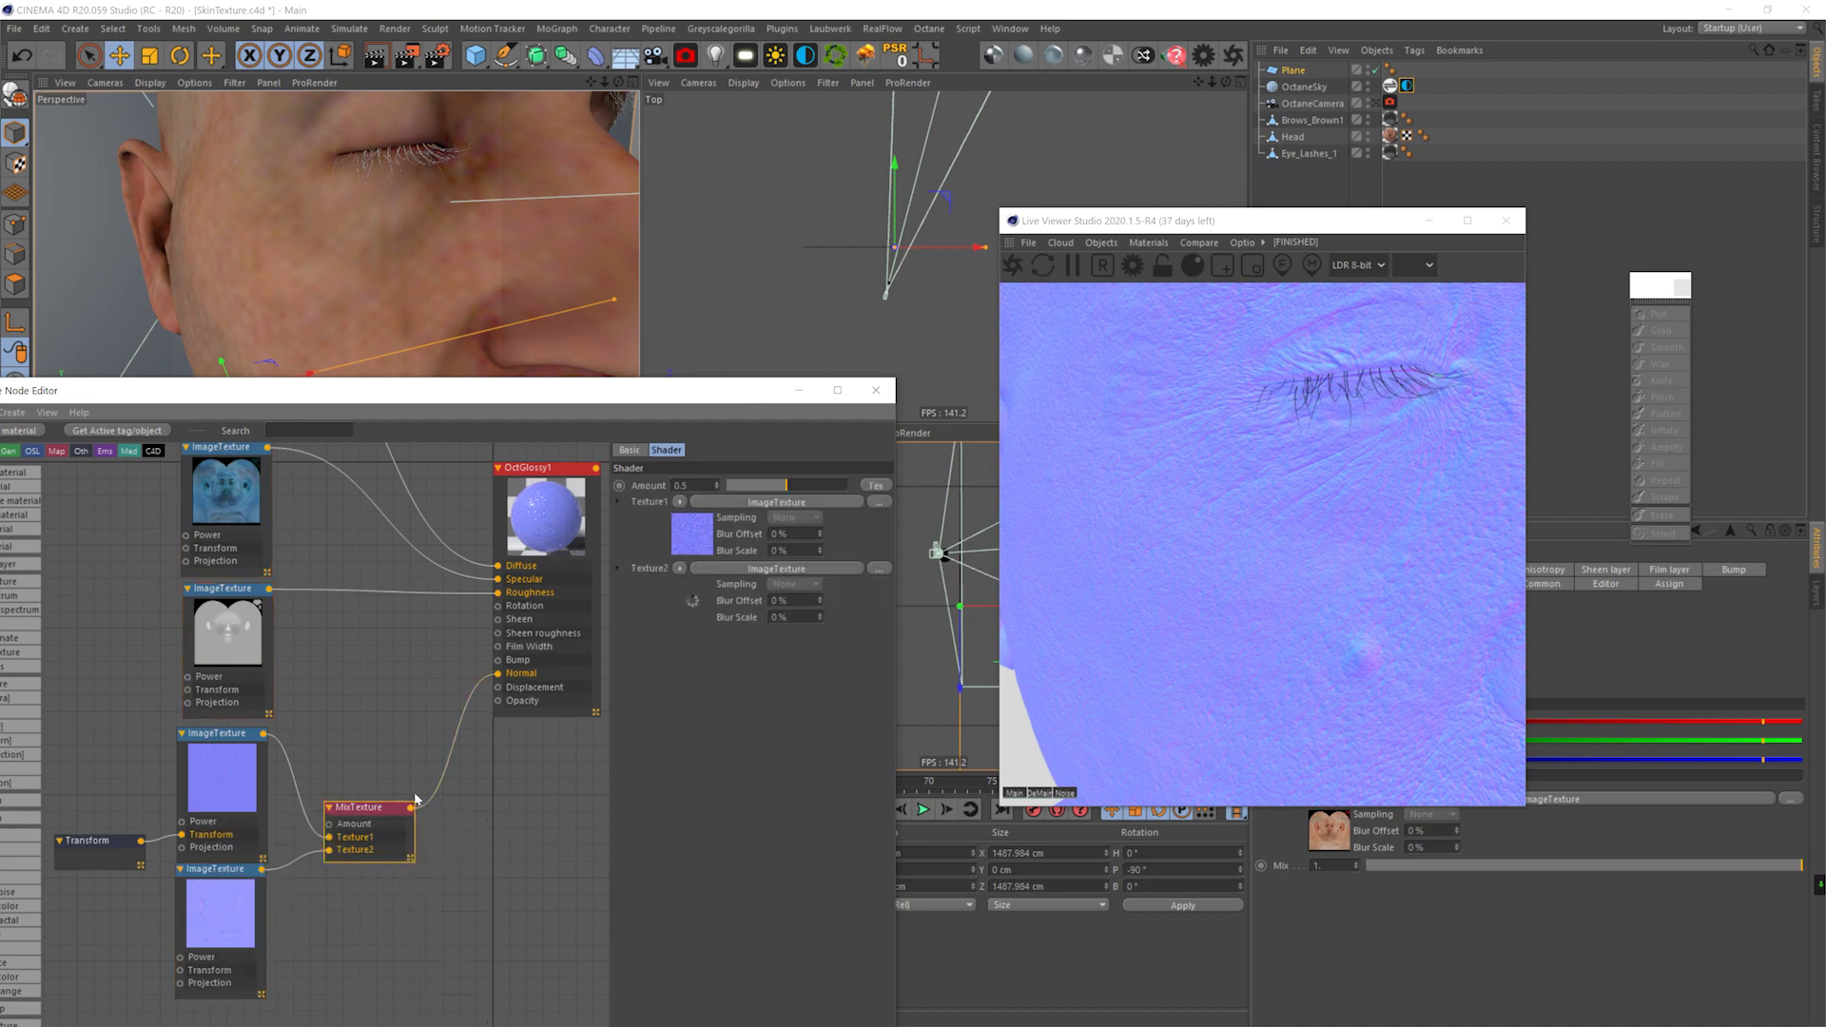
- Save the project and return to the Octane camera view
key(ctrl+s)
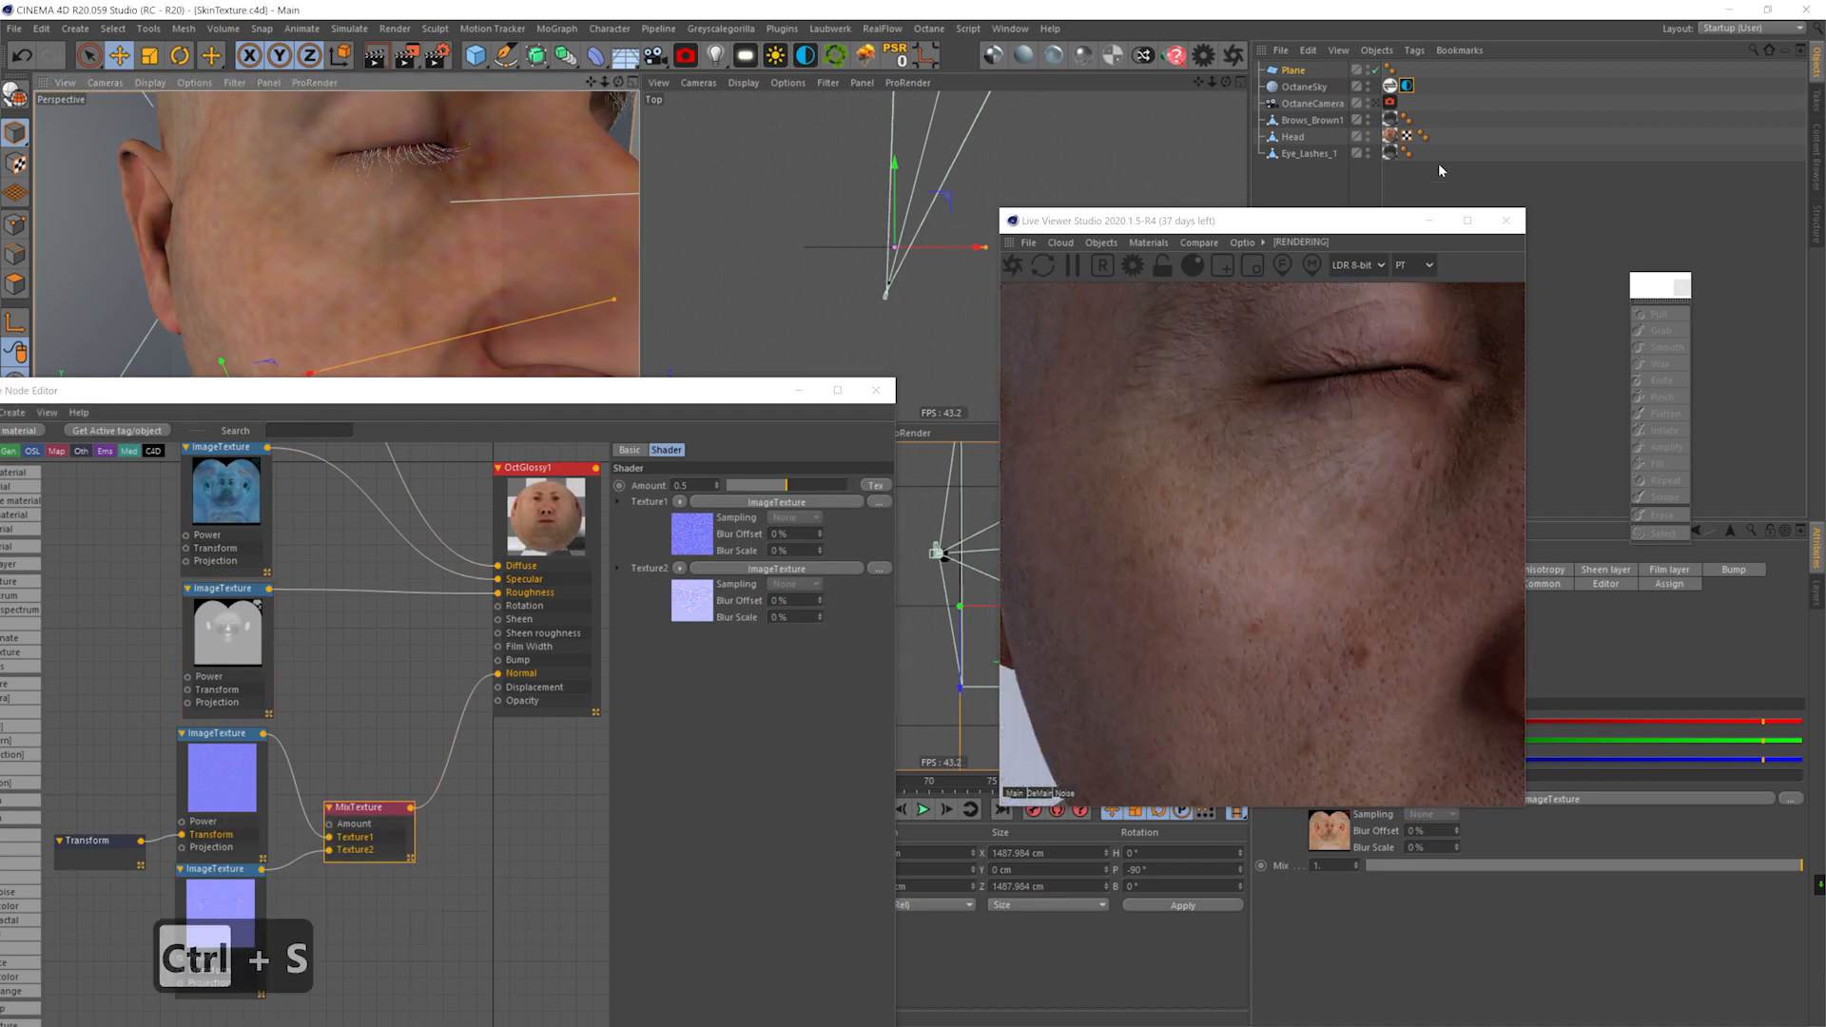
click(1377, 101)
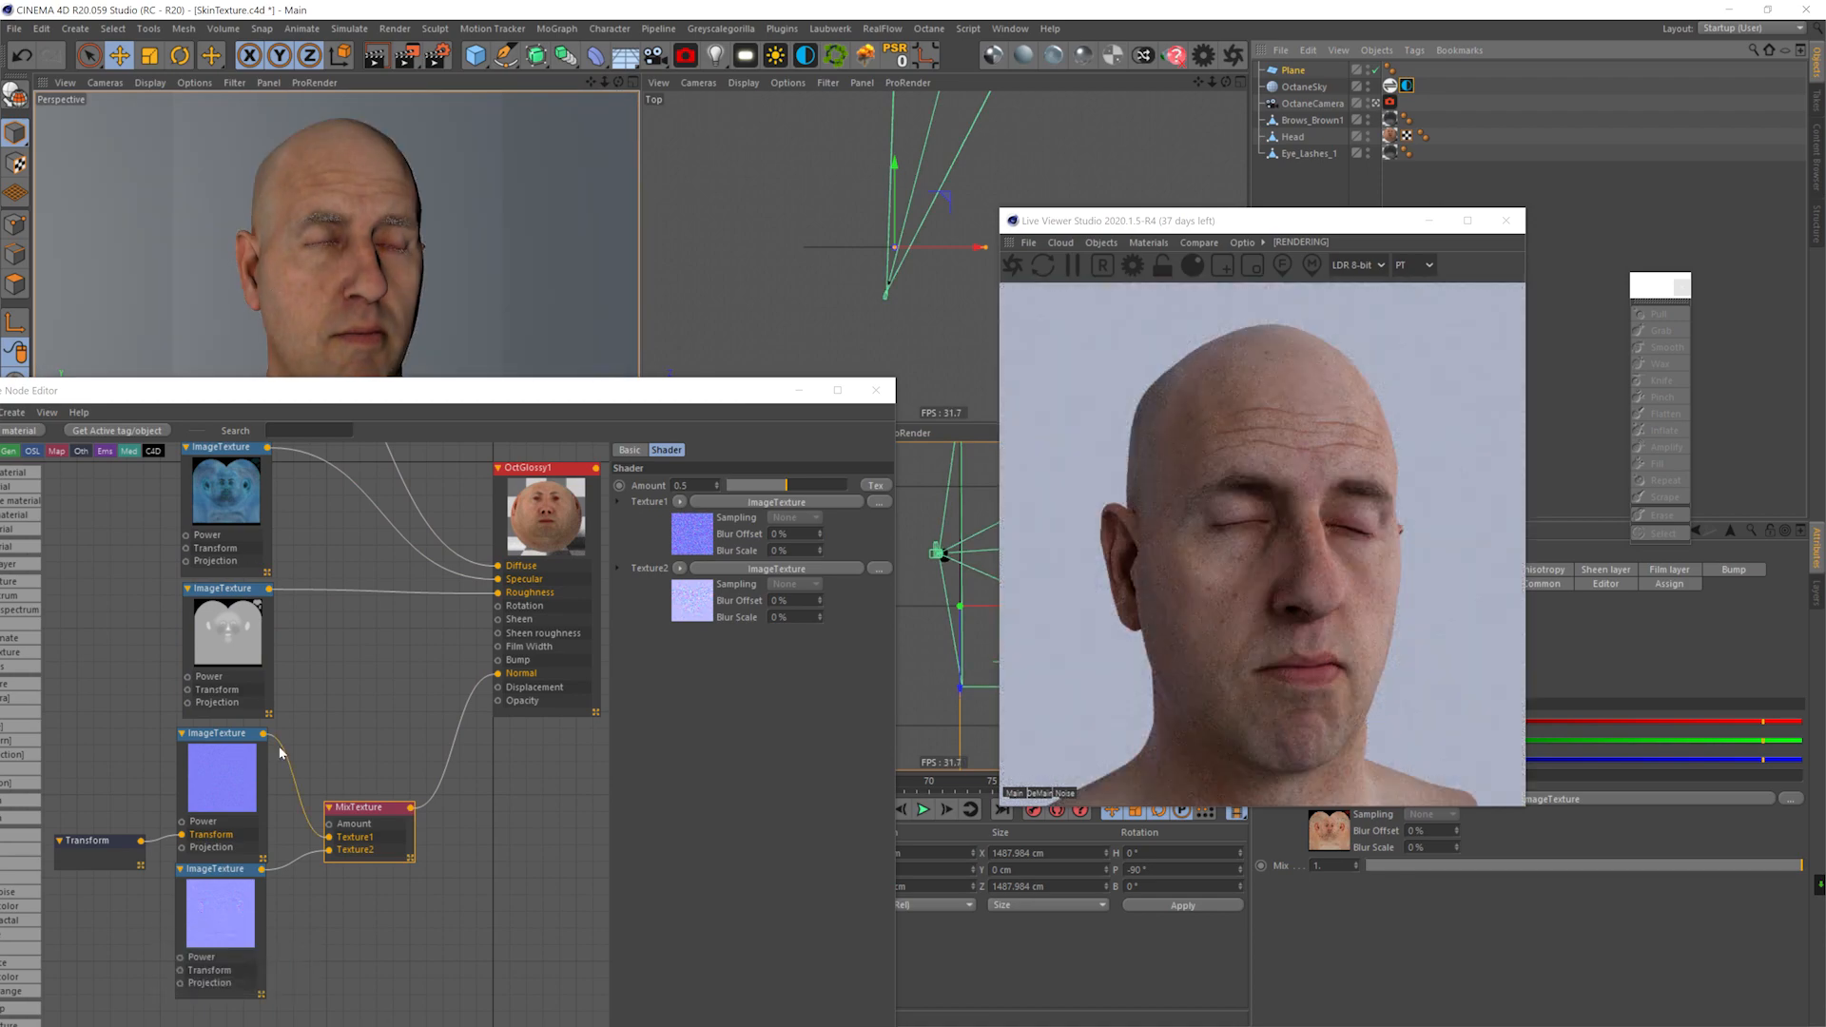
middle_drag(537, 499, 520, 661)
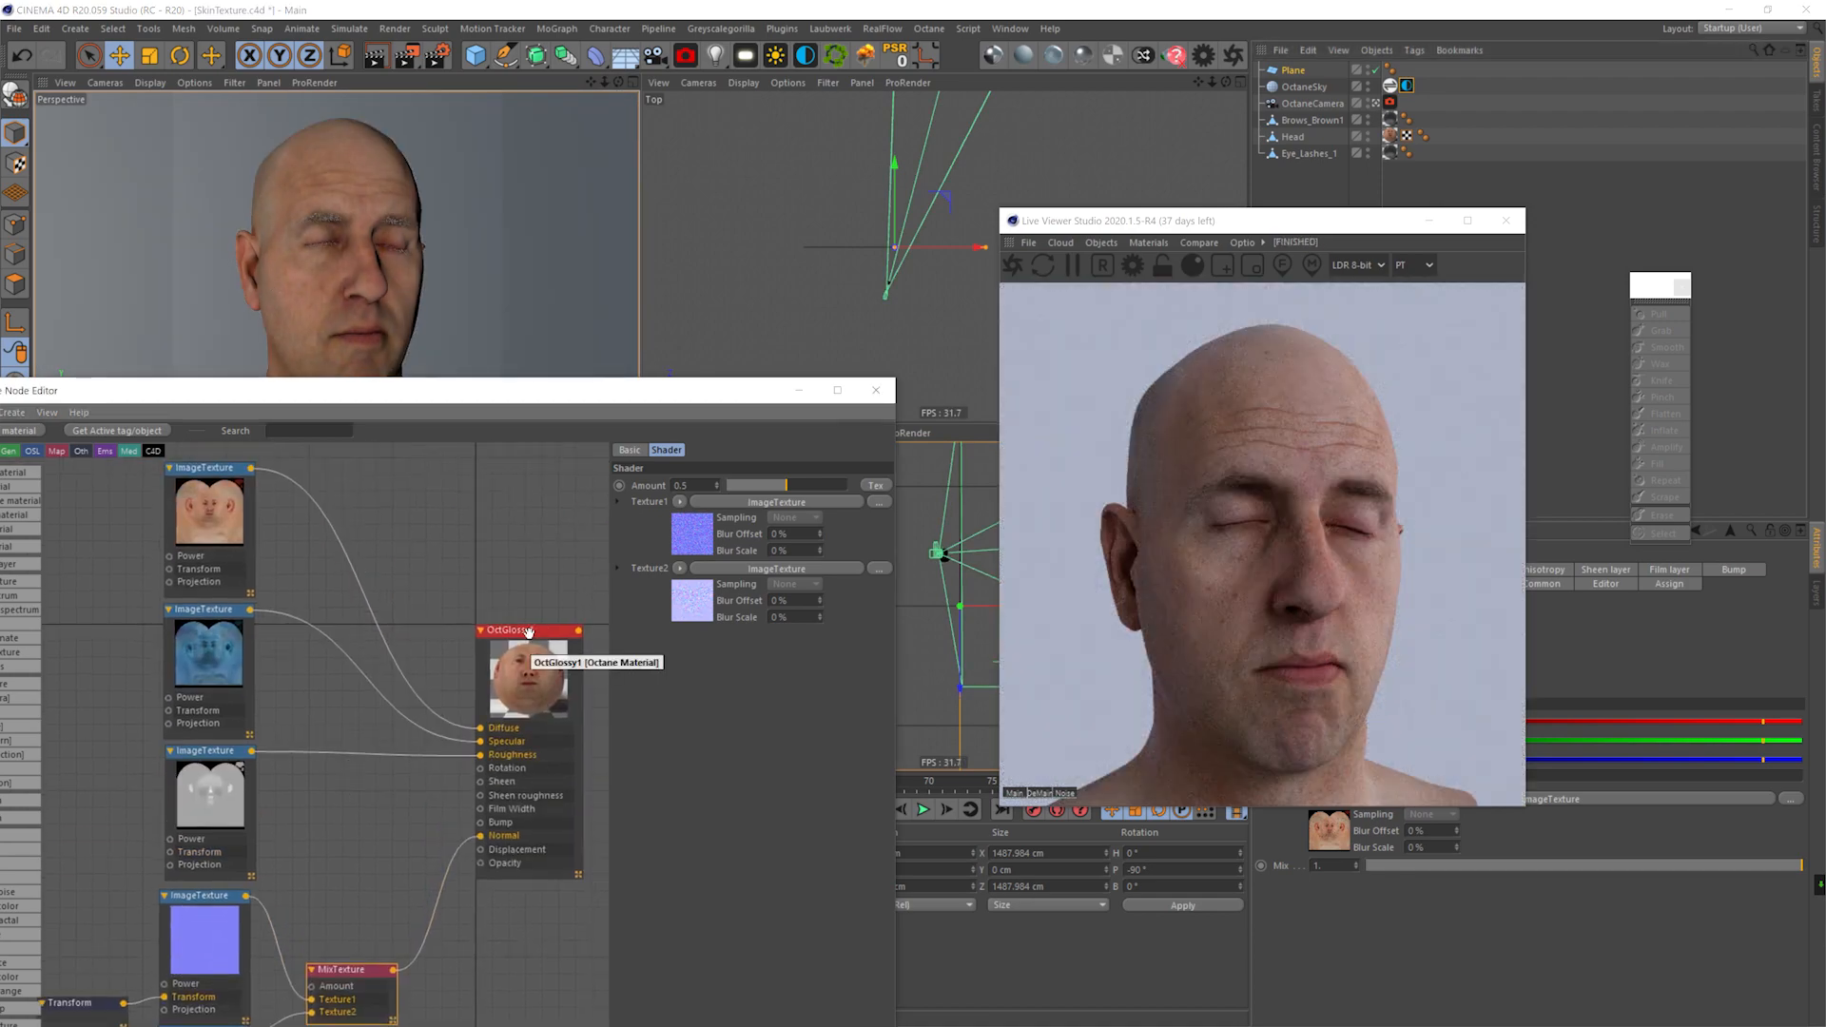
- Move the live render window and open the settings of the OctaneSky's environment tag
click(529, 632)
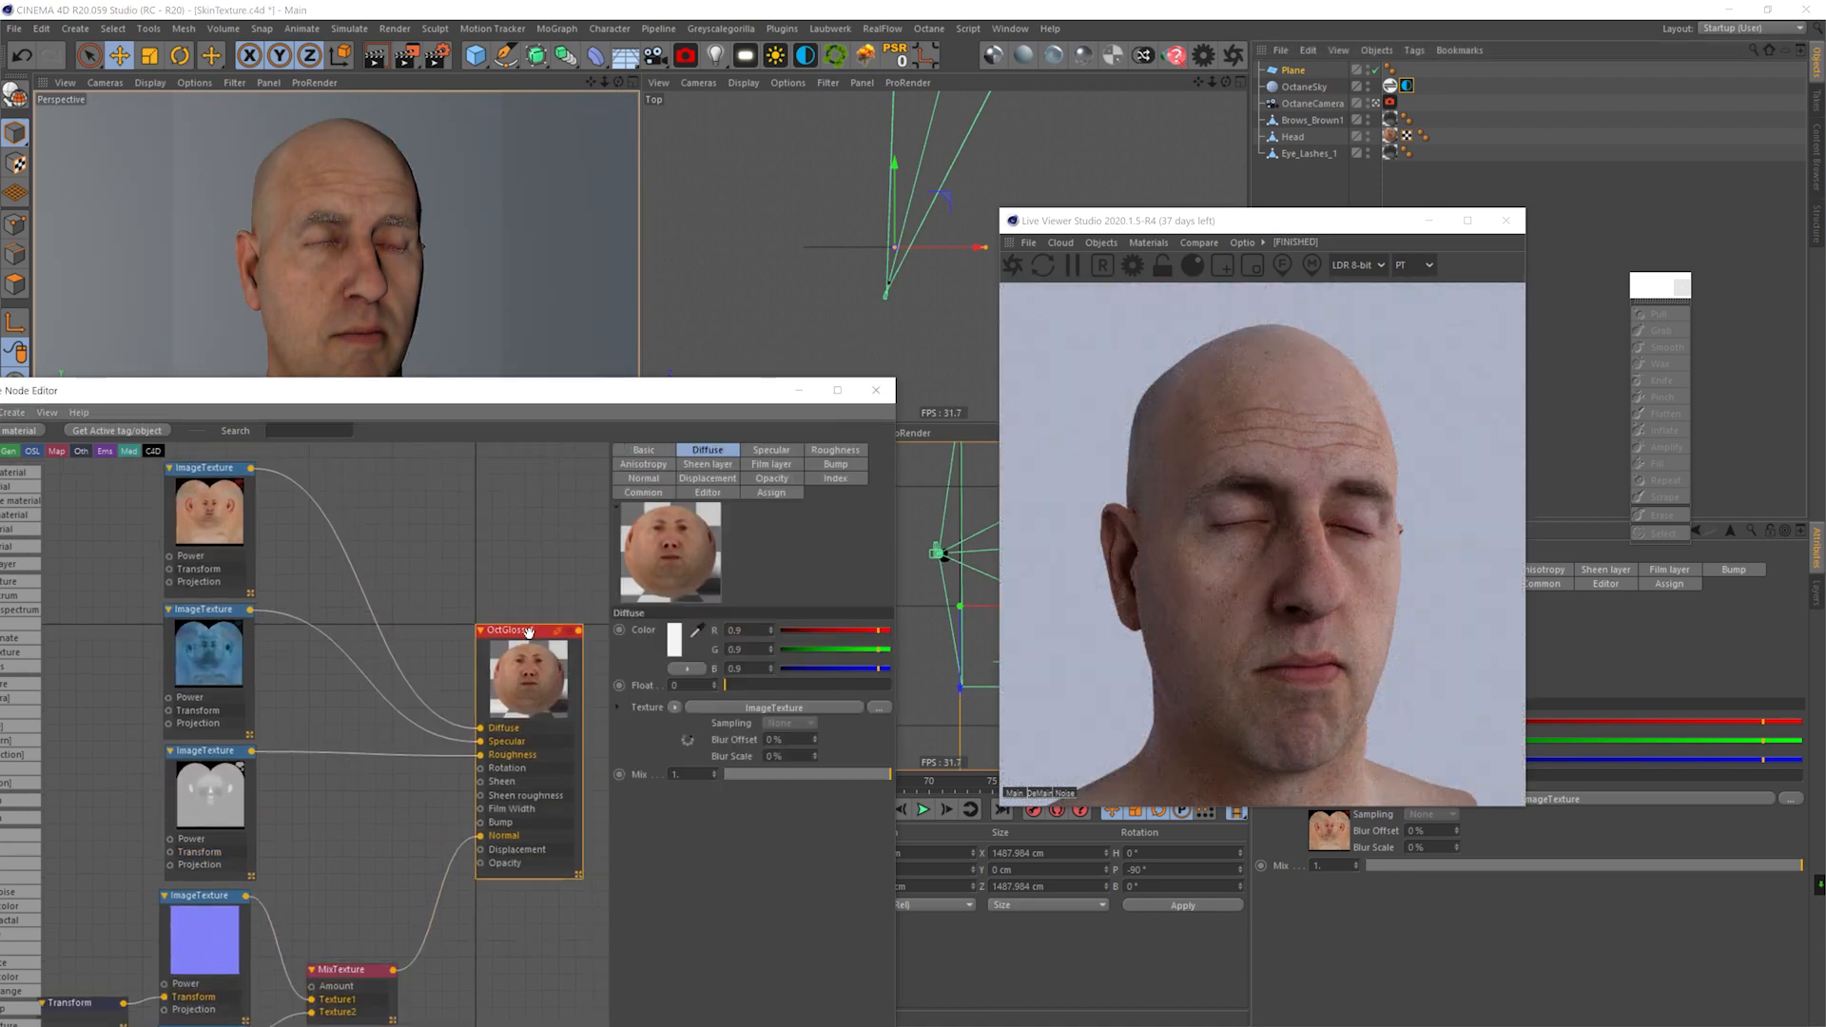
drag(1318, 237, 1054, 222)
click(1406, 88)
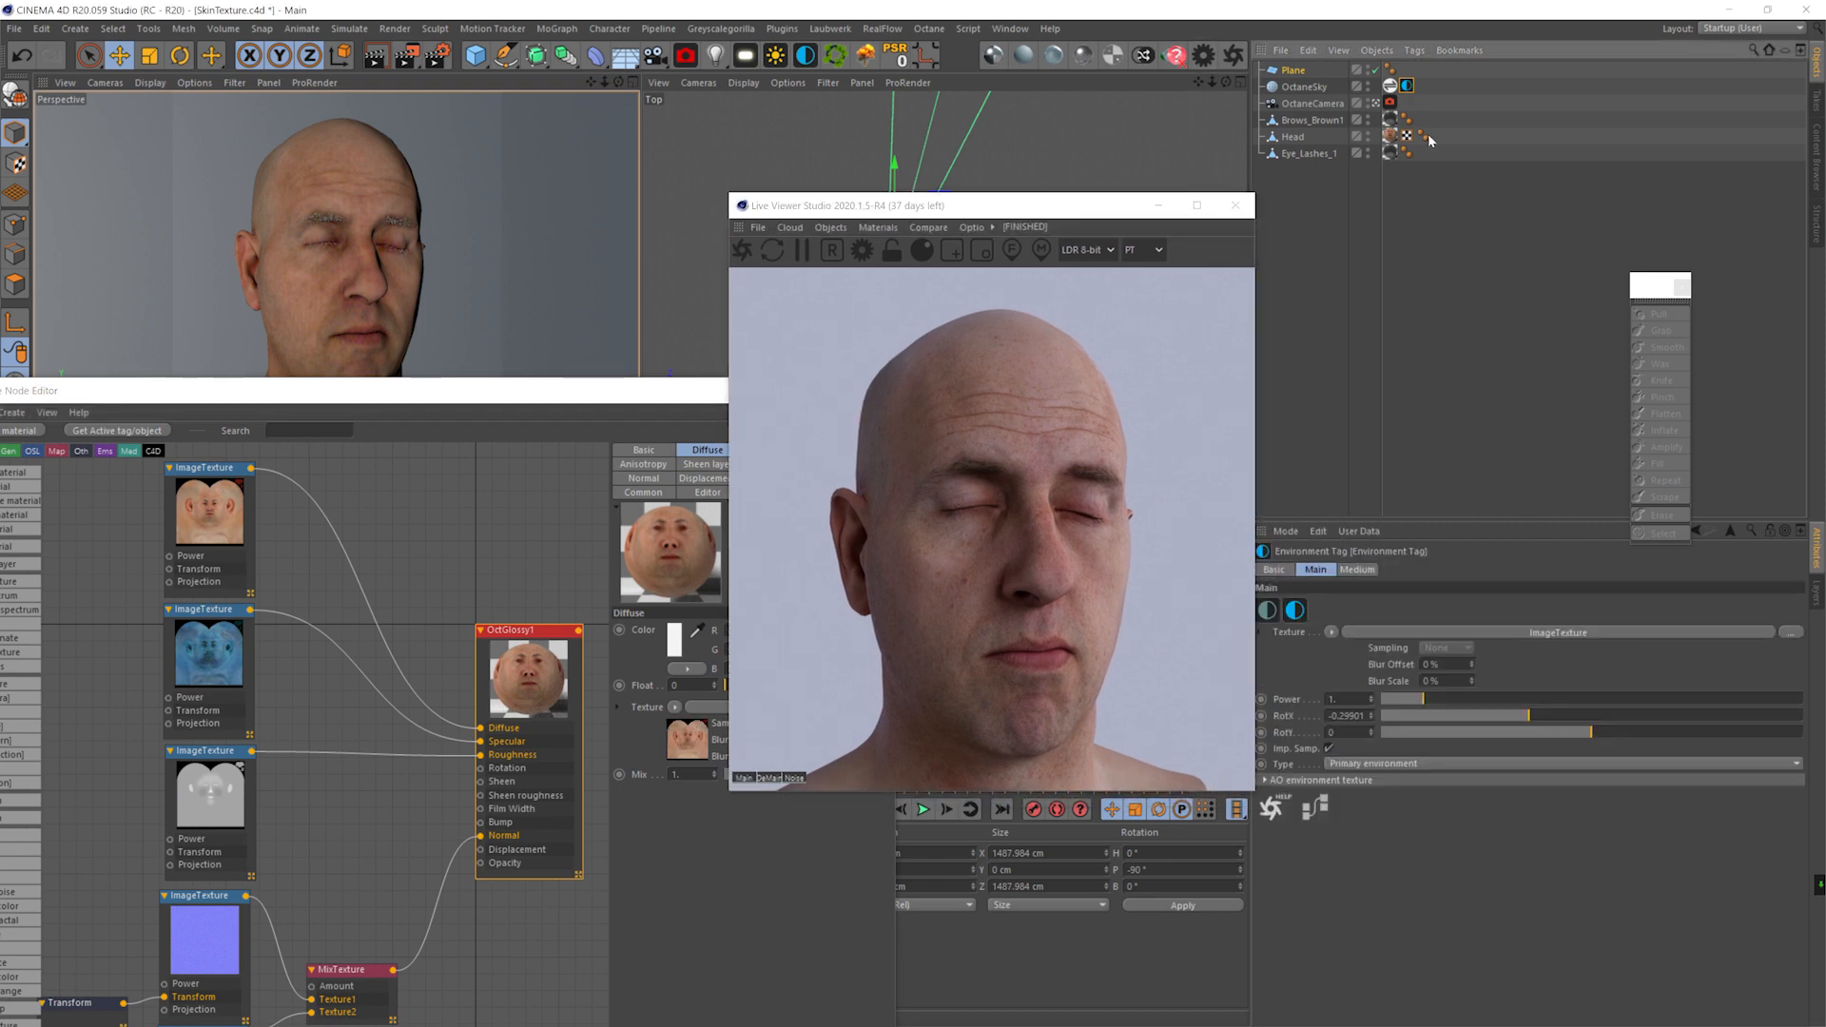
click(1334, 699)
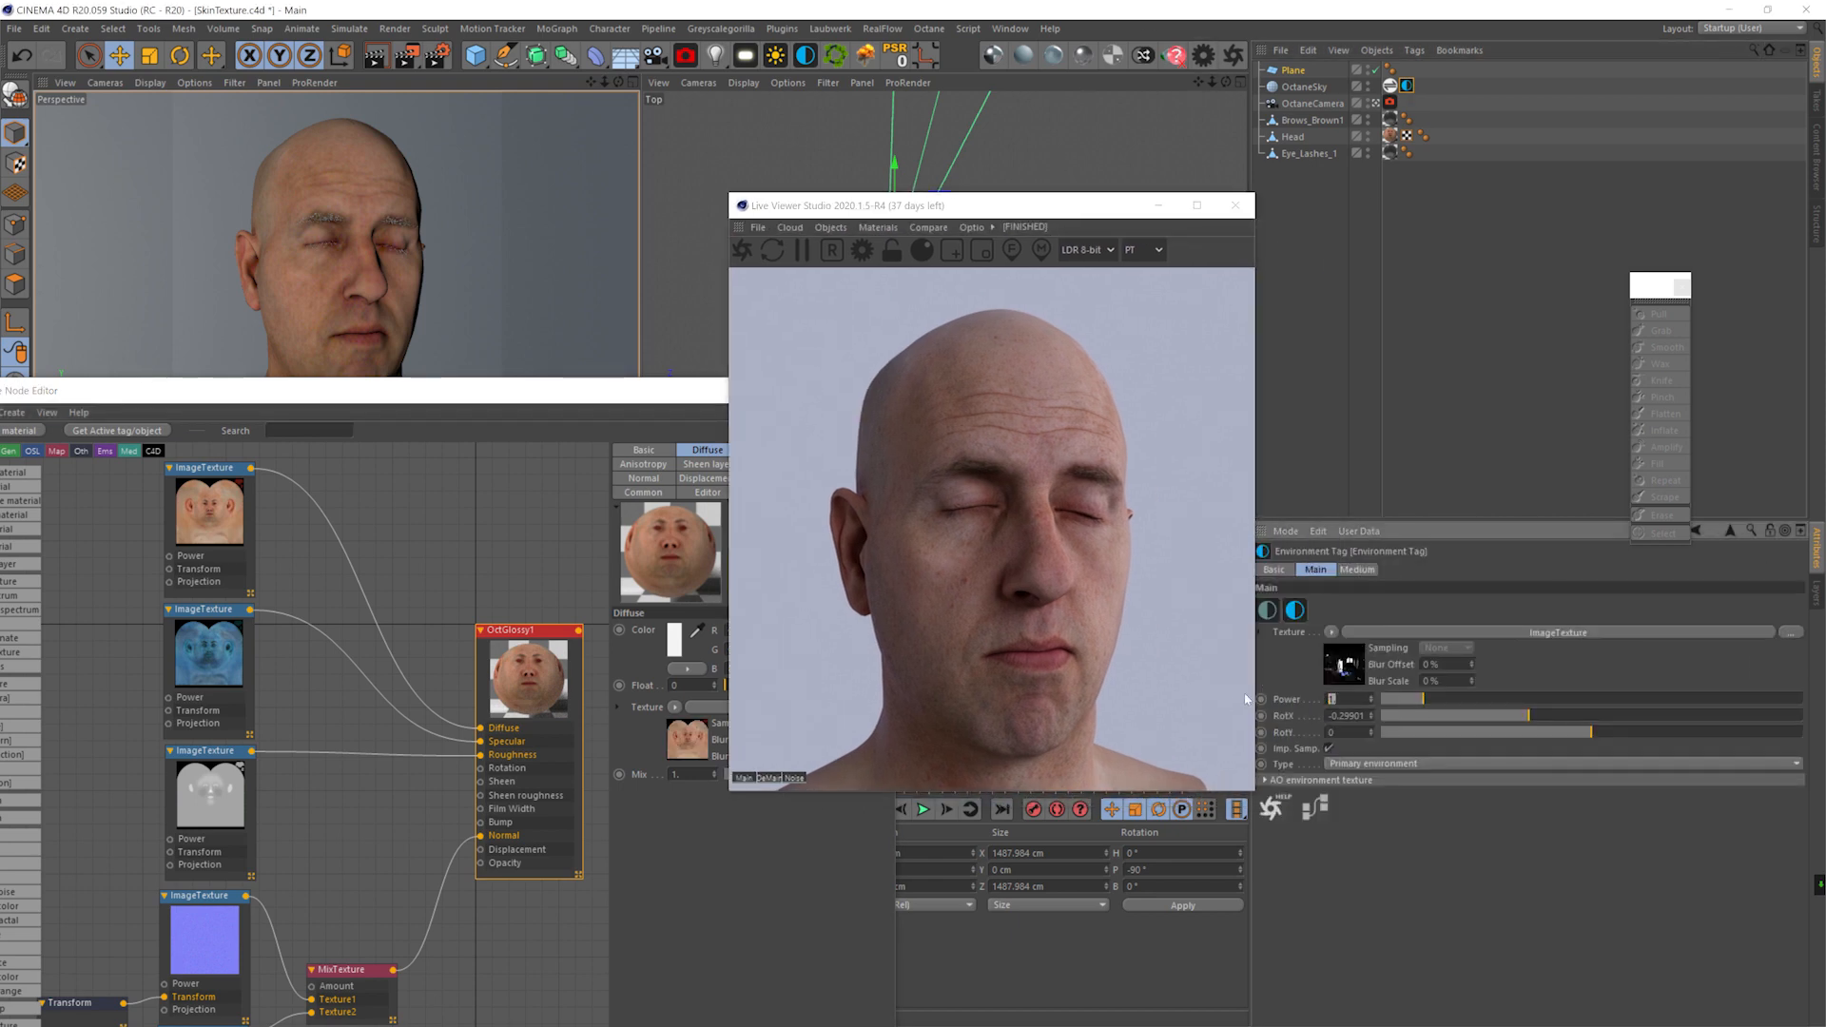
click(1206, 61)
click(78, 54)
drag(340, 93, 350, 94)
click(428, 14)
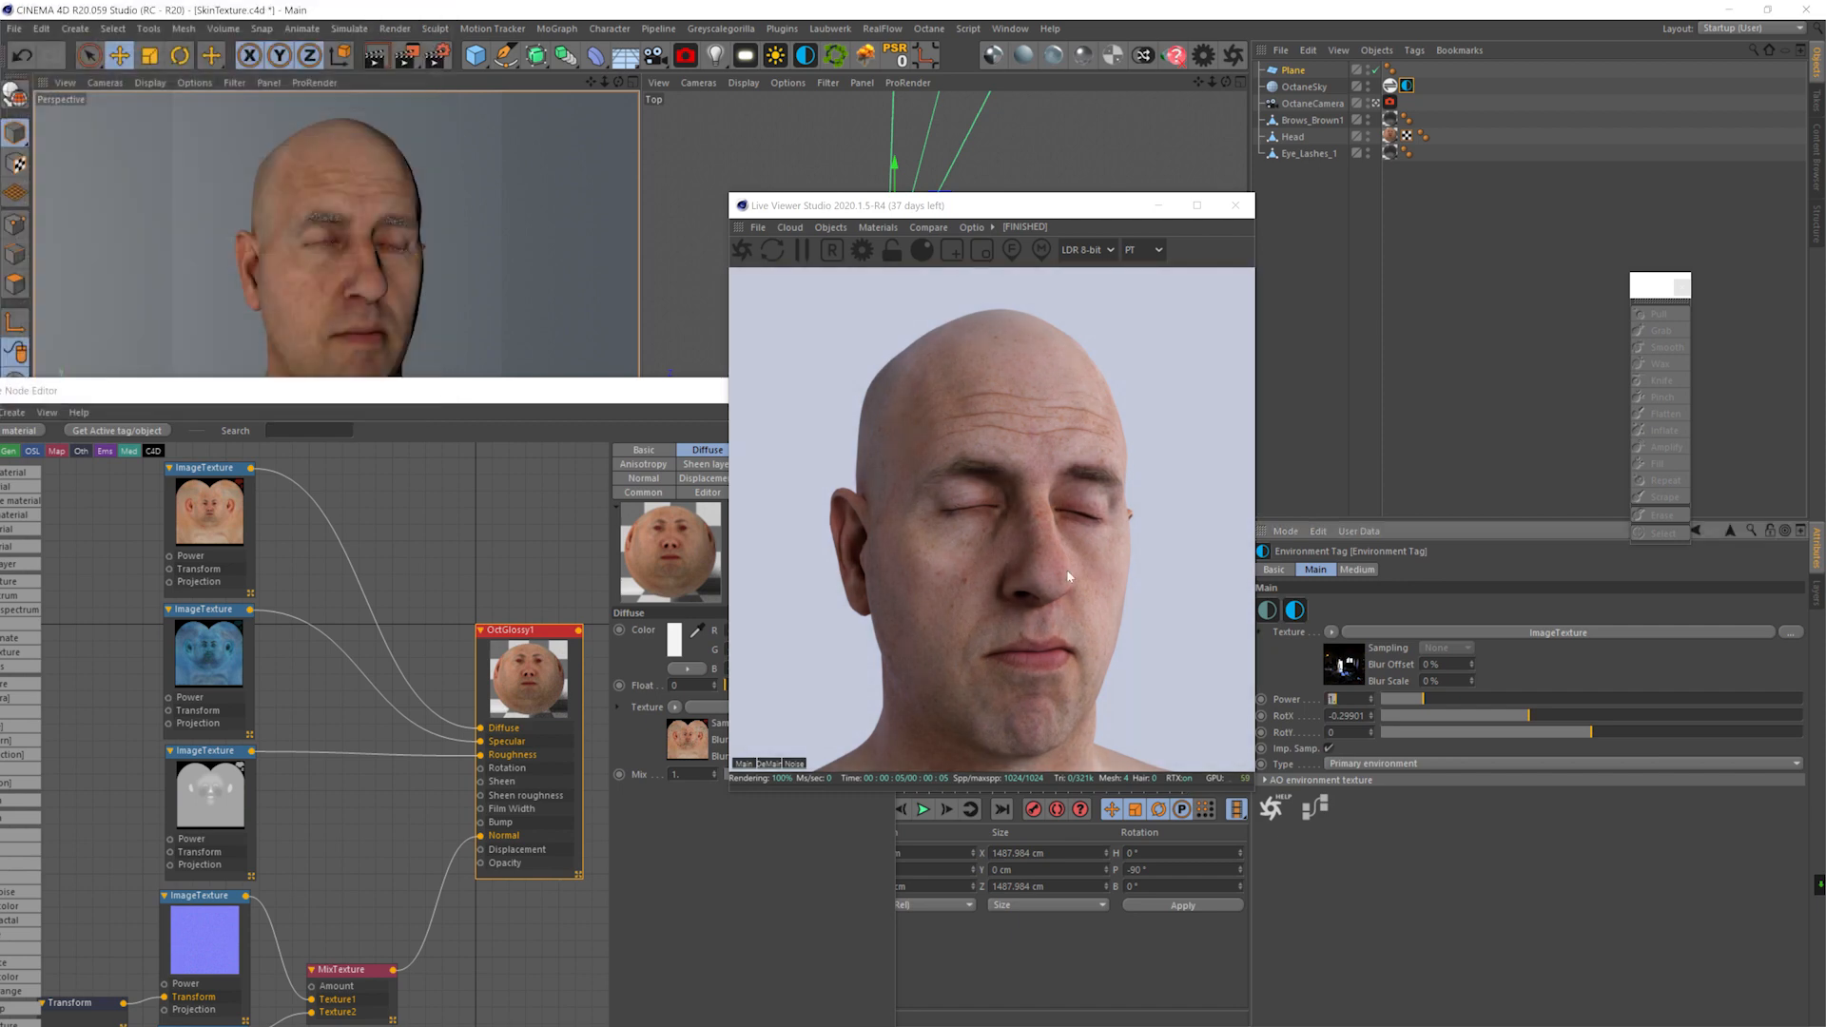
right_click(1078, 607)
click(1150, 764)
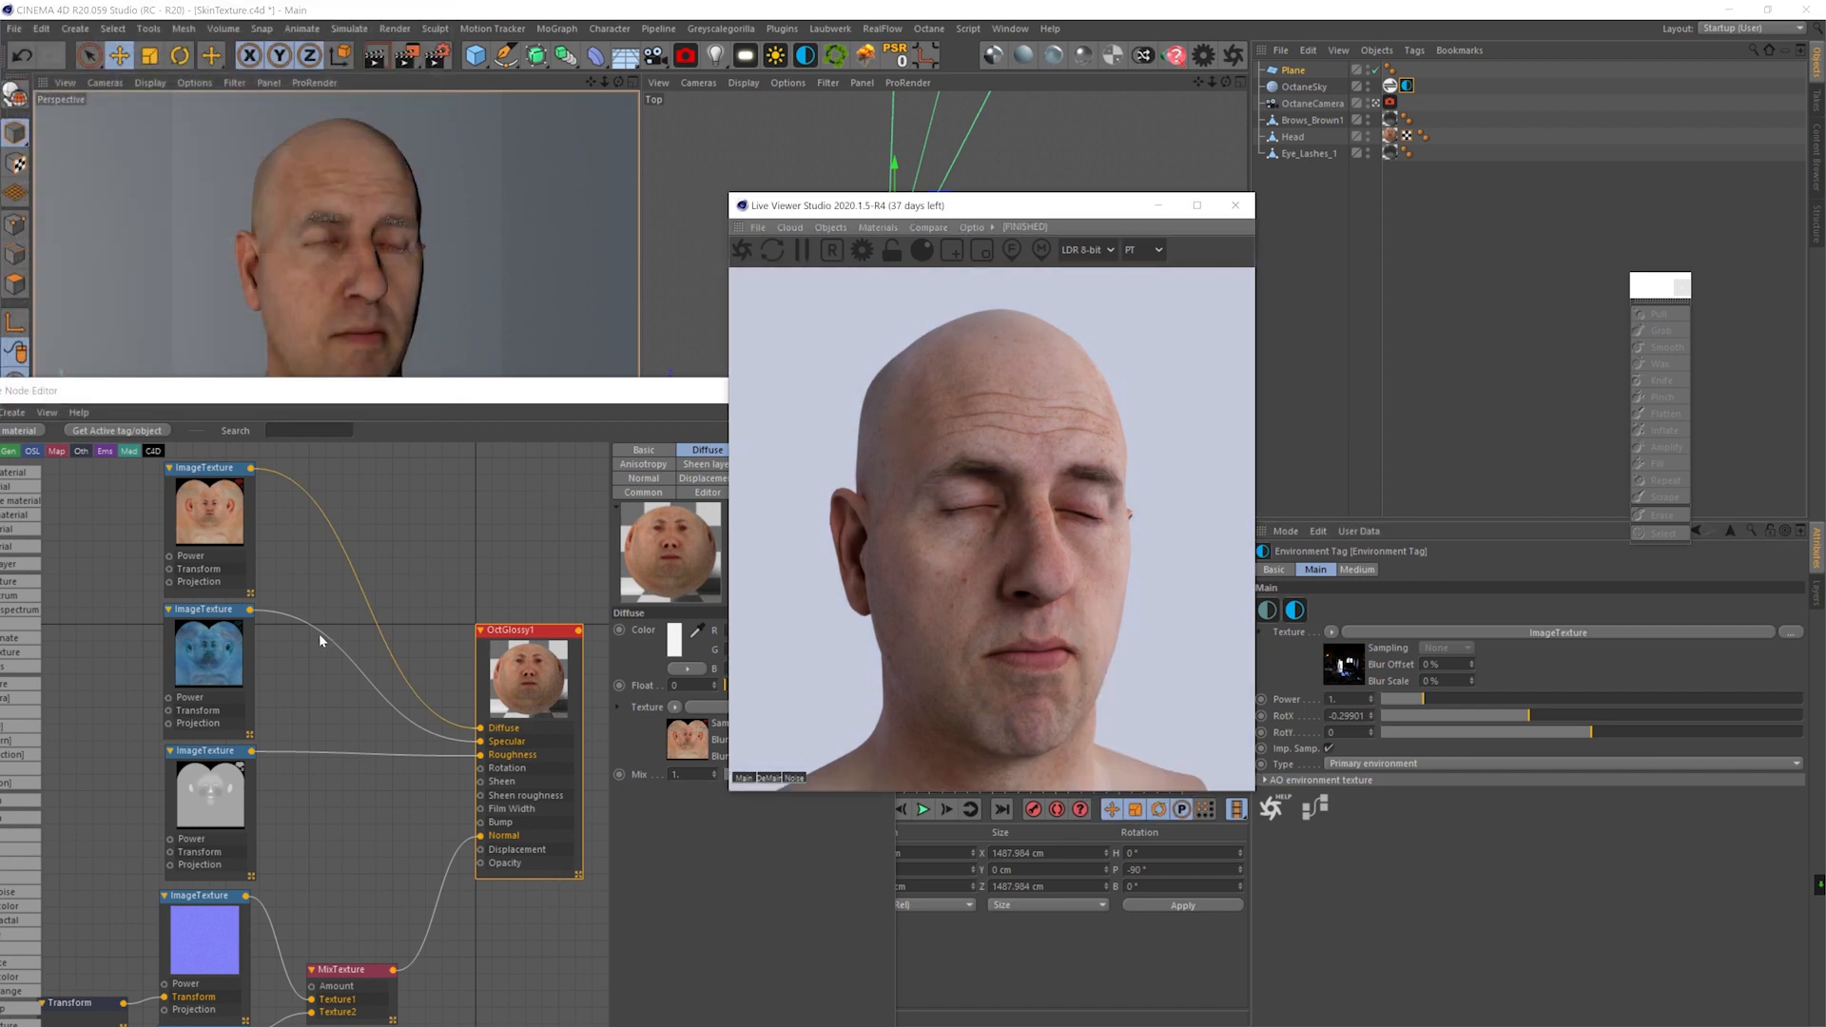
- Preview the gloss map in solo and rearrange the node editor and live render windows side by side
middle_drag(428, 648, 385, 617)
click(168, 725)
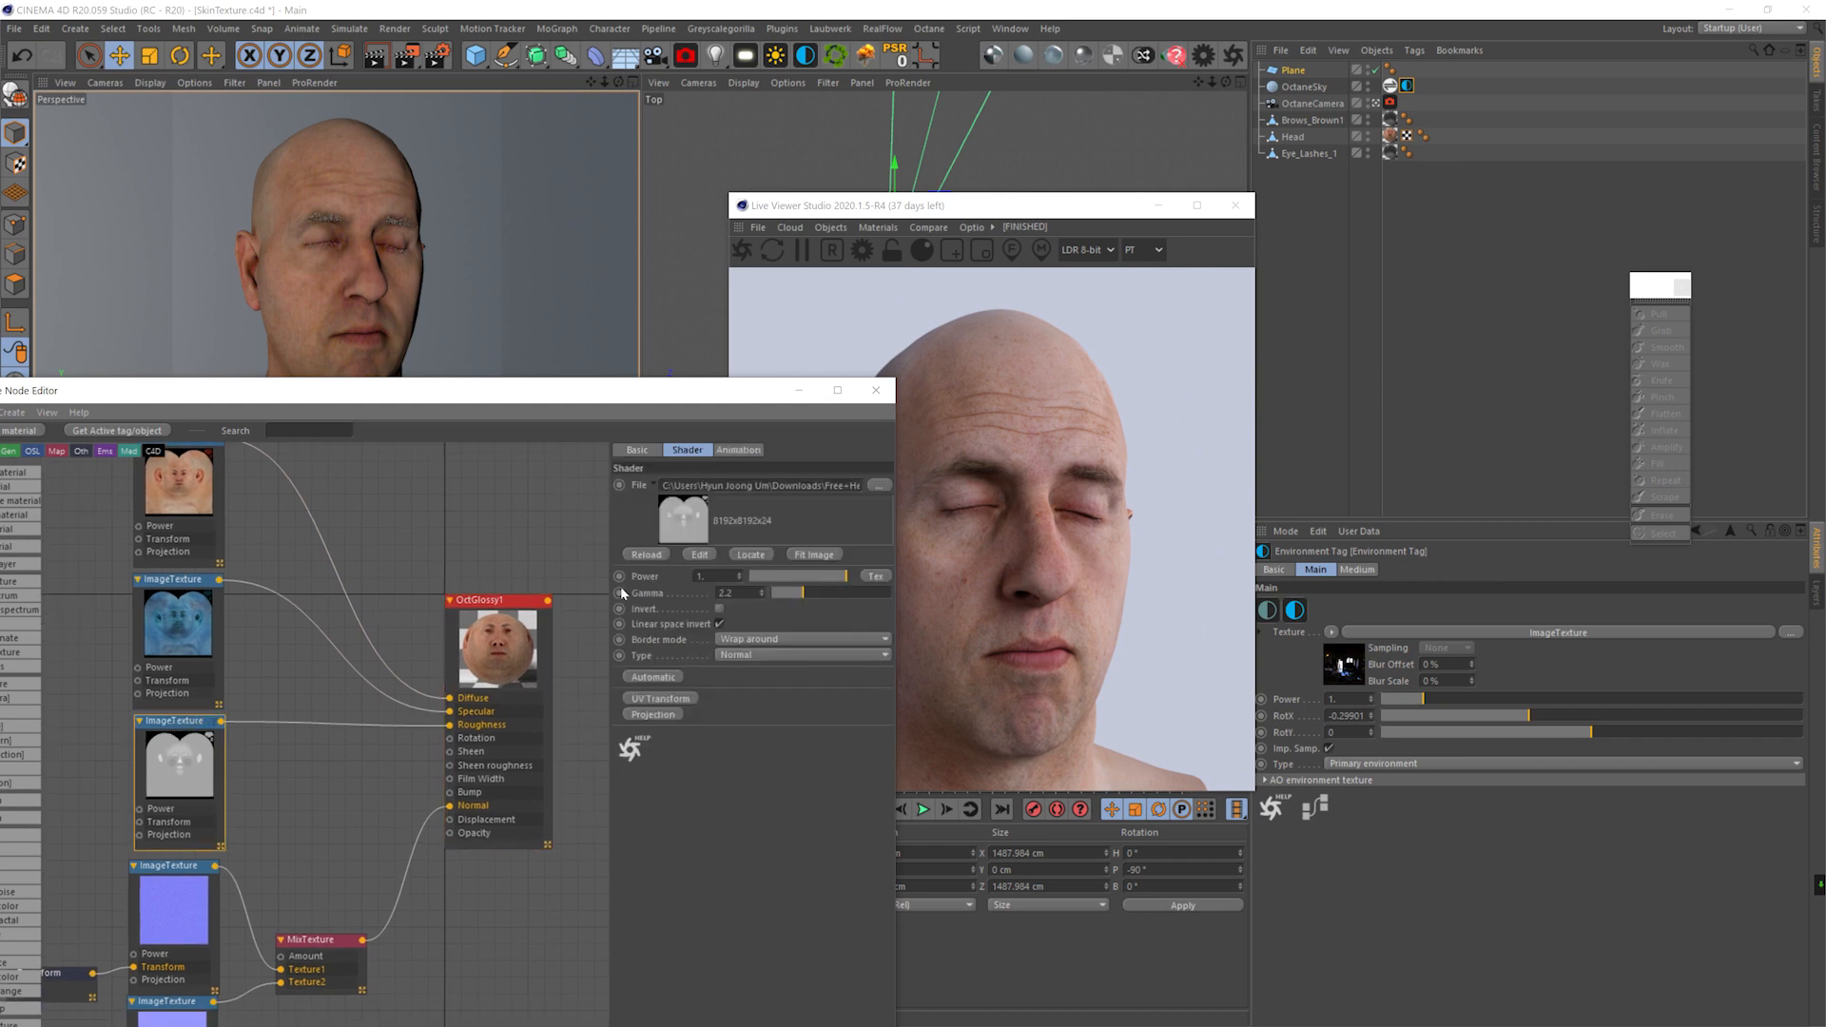
right_click(183, 724)
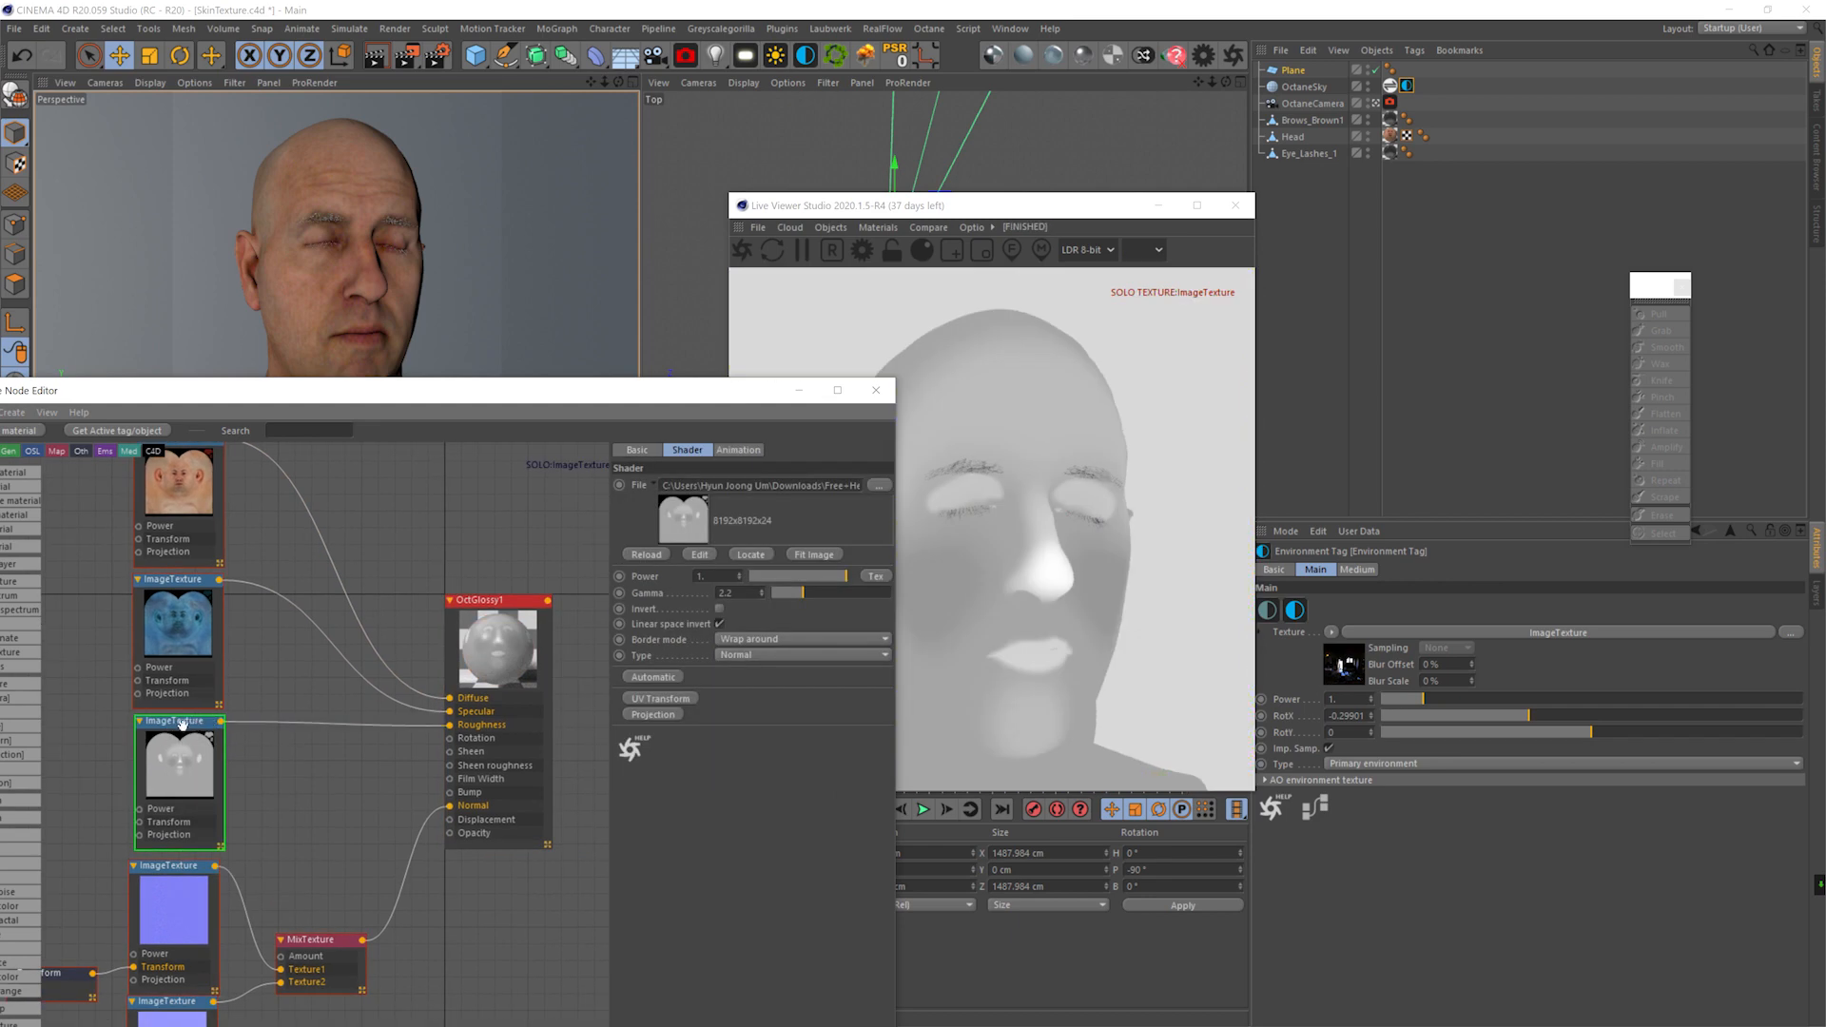
drag(271, 392, 362, 316)
drag(975, 201, 1289, 238)
drag(634, 313, 634, 191)
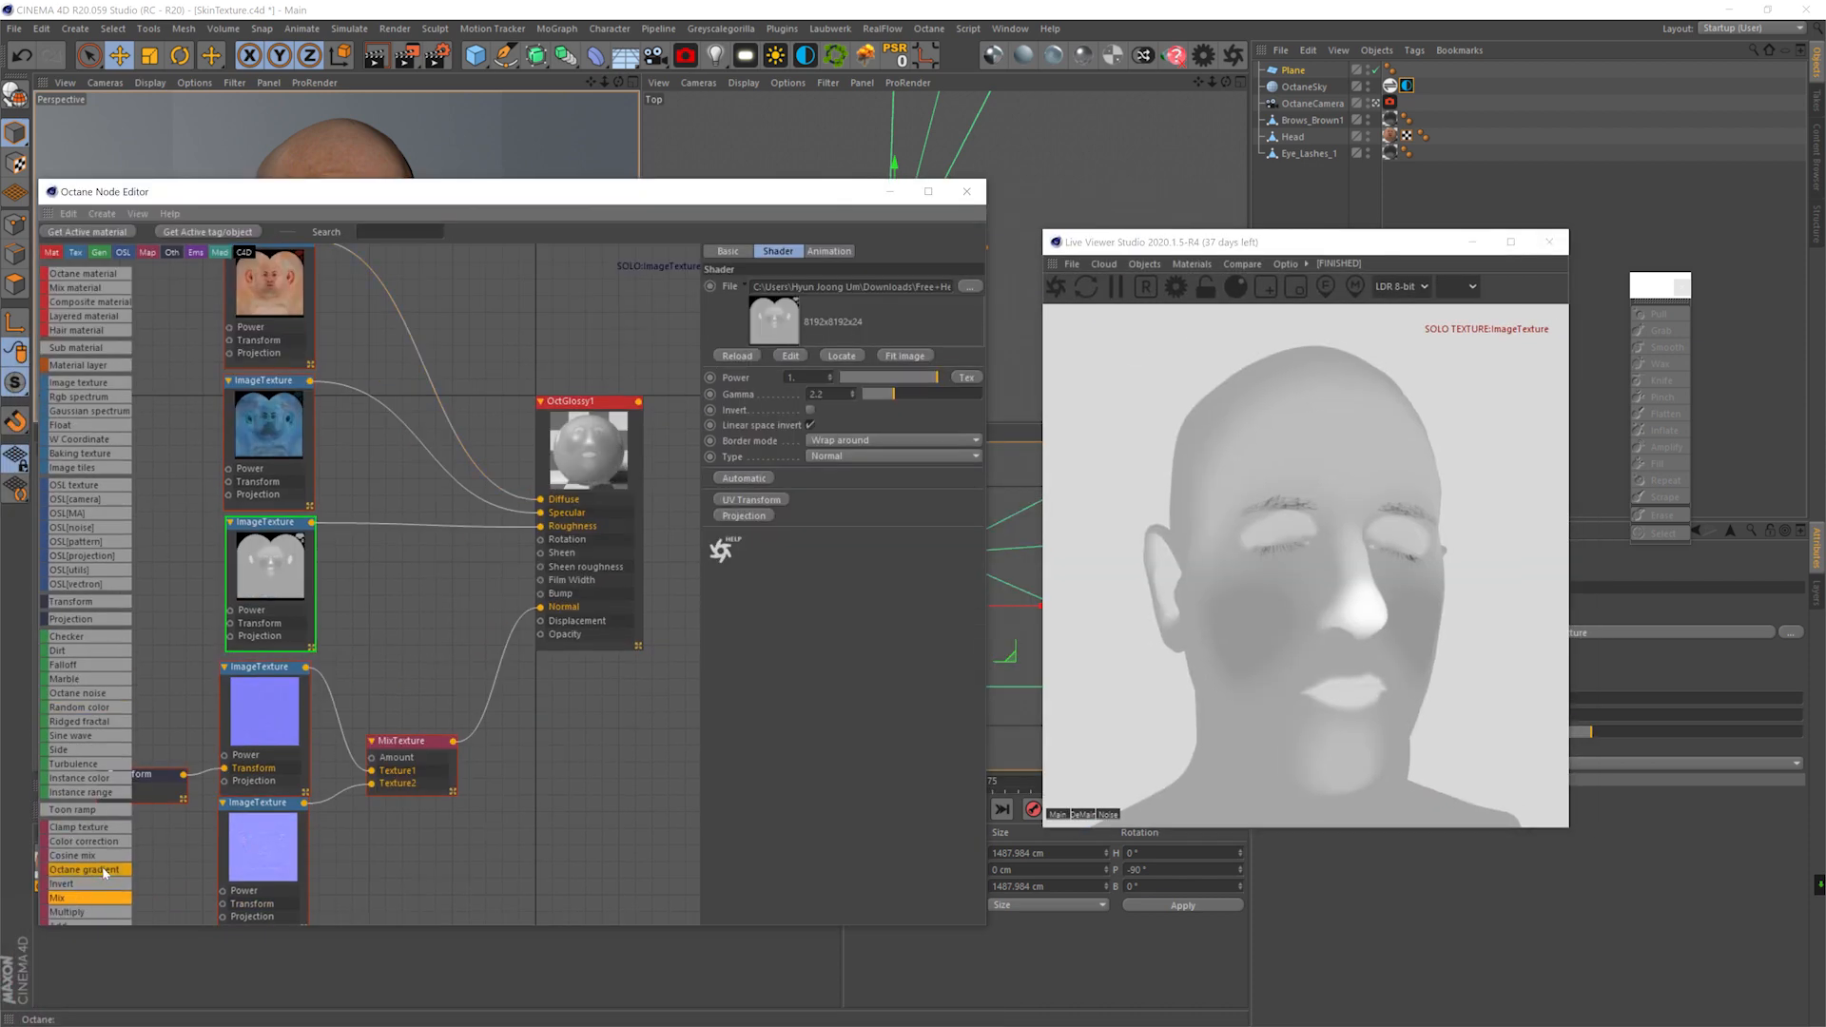
- Insert a Color correction node between the gloss map and the material's Roughness input
drag(95, 841, 371, 525)
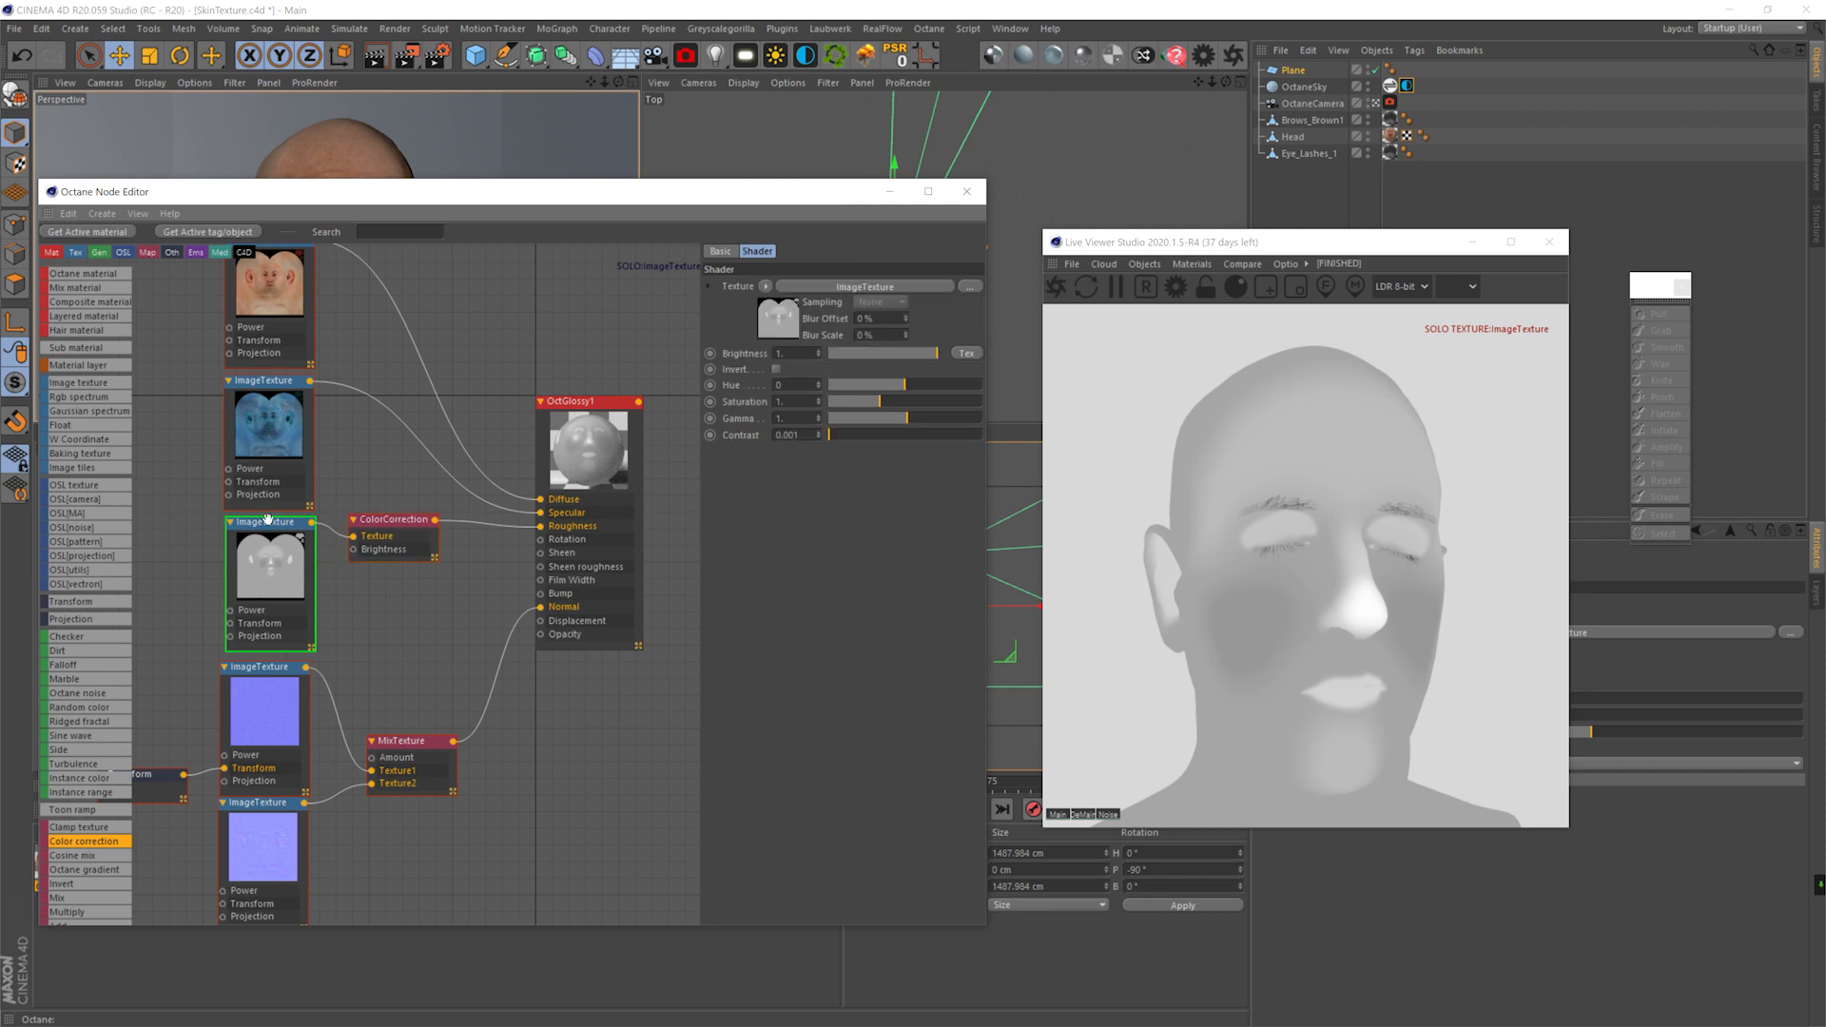
text(.)
key(Return)
- Turn on Invert in the gloss map's Color correction node, checking it with a solo preview that is ended again
right_click(379, 515)
click(401, 527)
click(776, 369)
drag(394, 519, 409, 519)
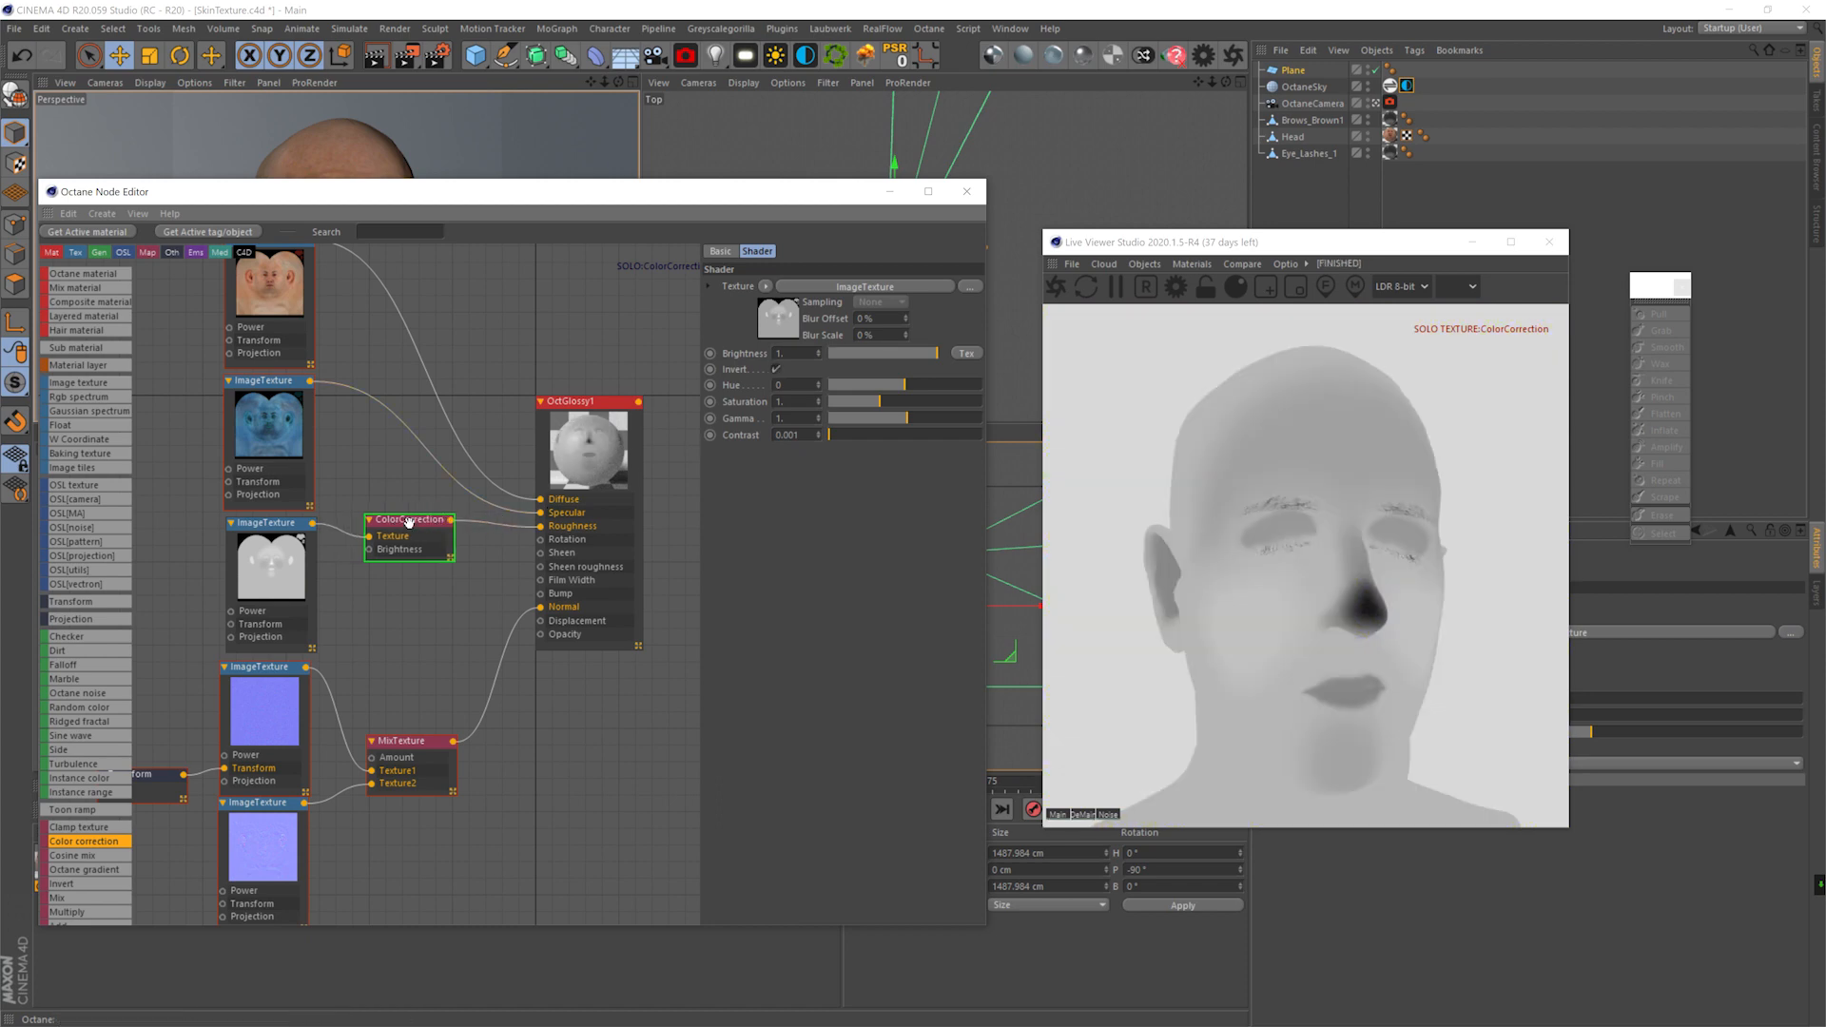
right_click(413, 521)
click(422, 532)
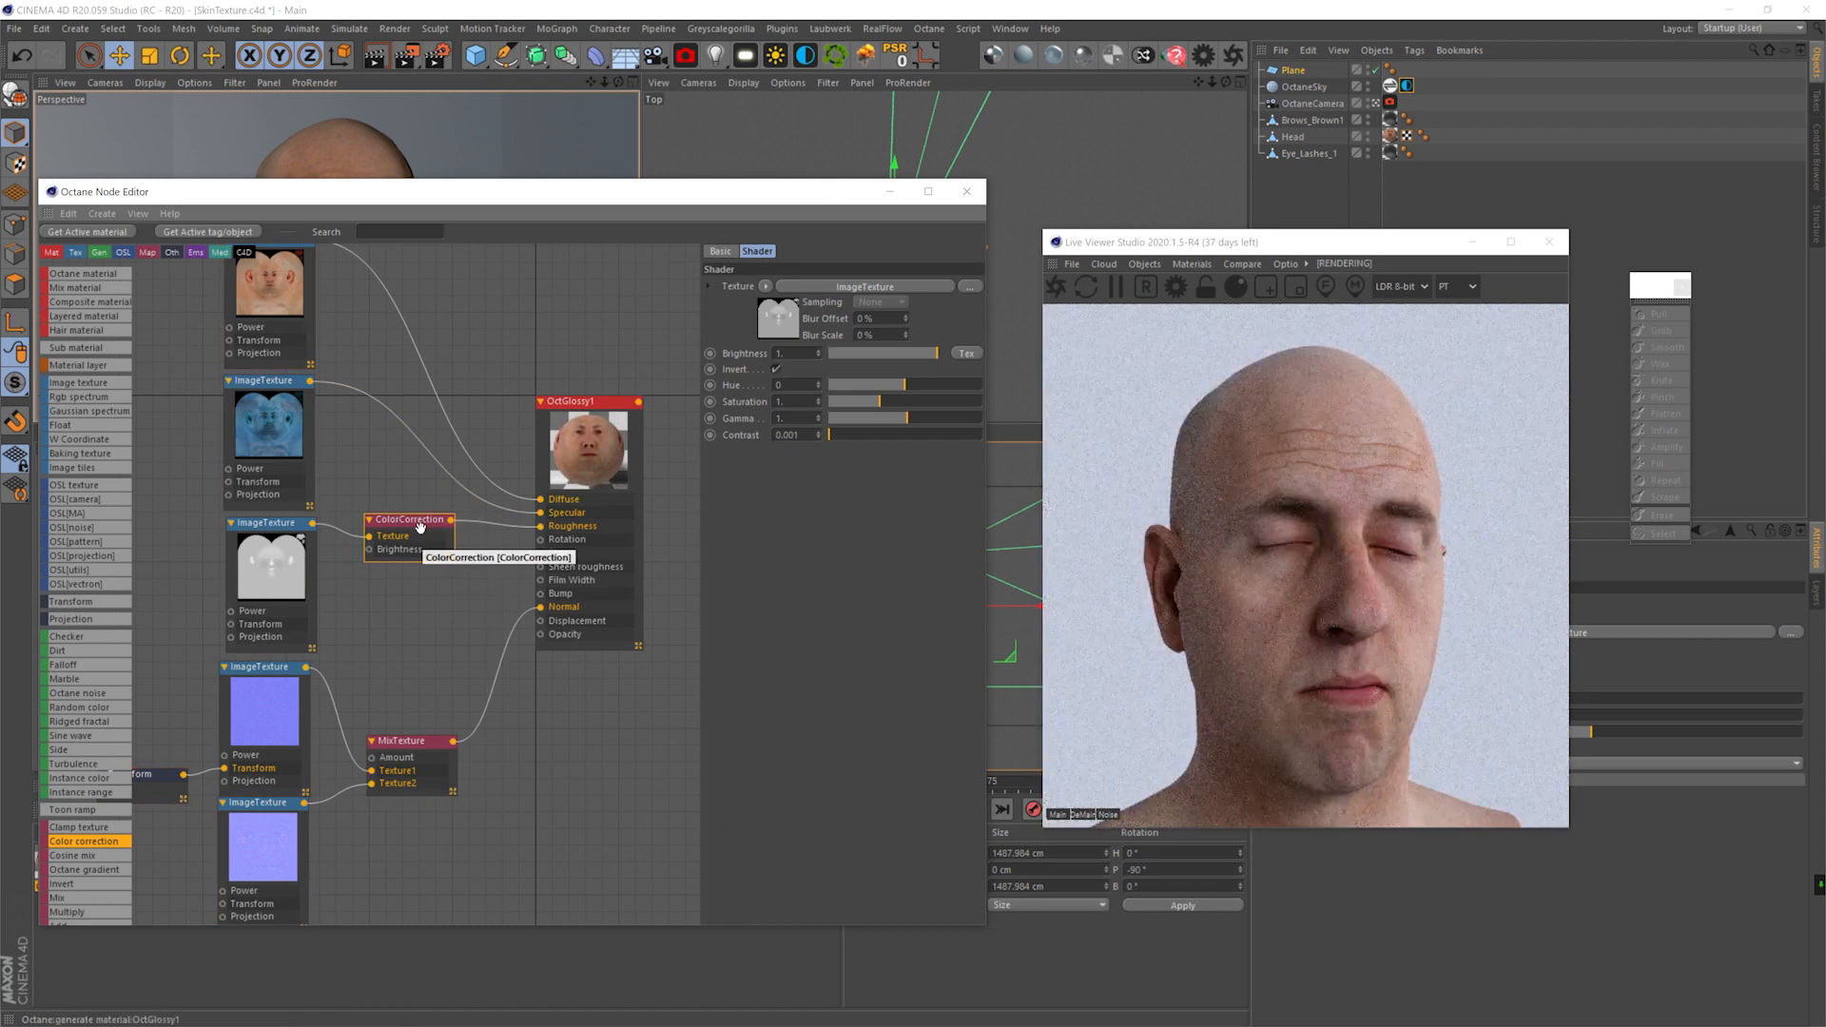
- Set the gamma of the specular map's image texture to 1.5
click(278, 382)
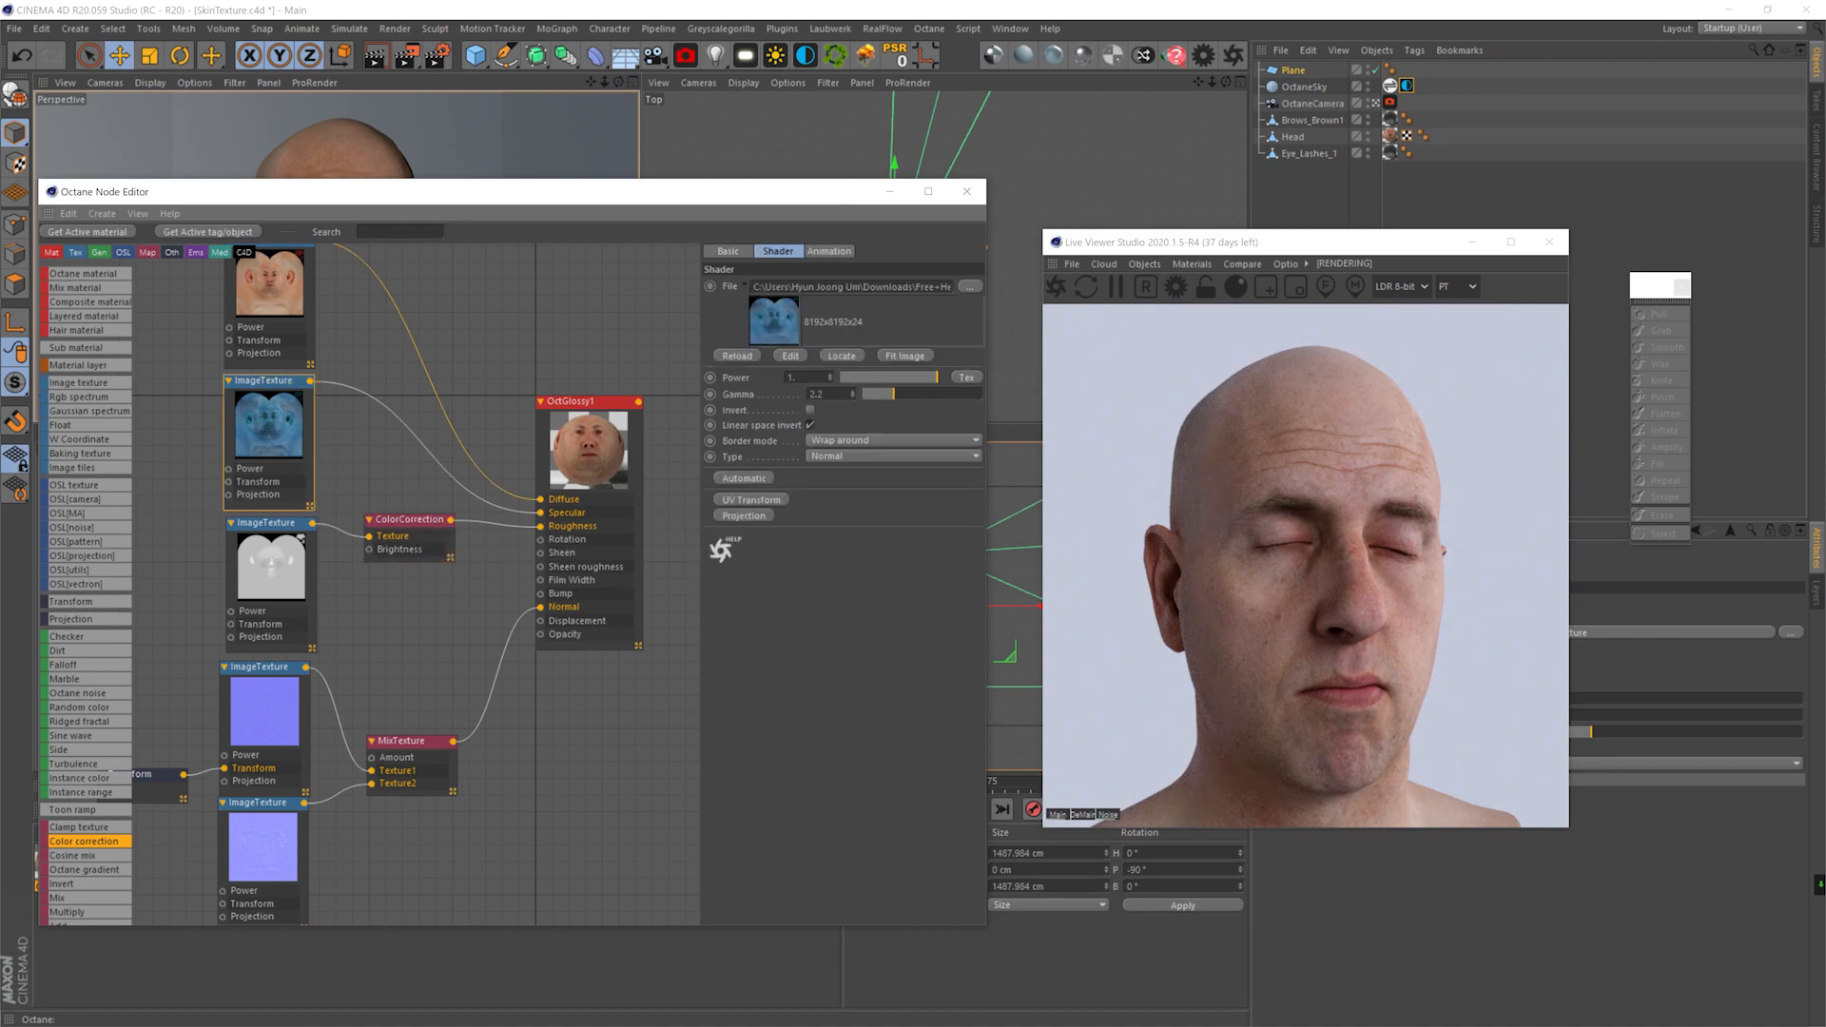
text(1.5)
key(Return)
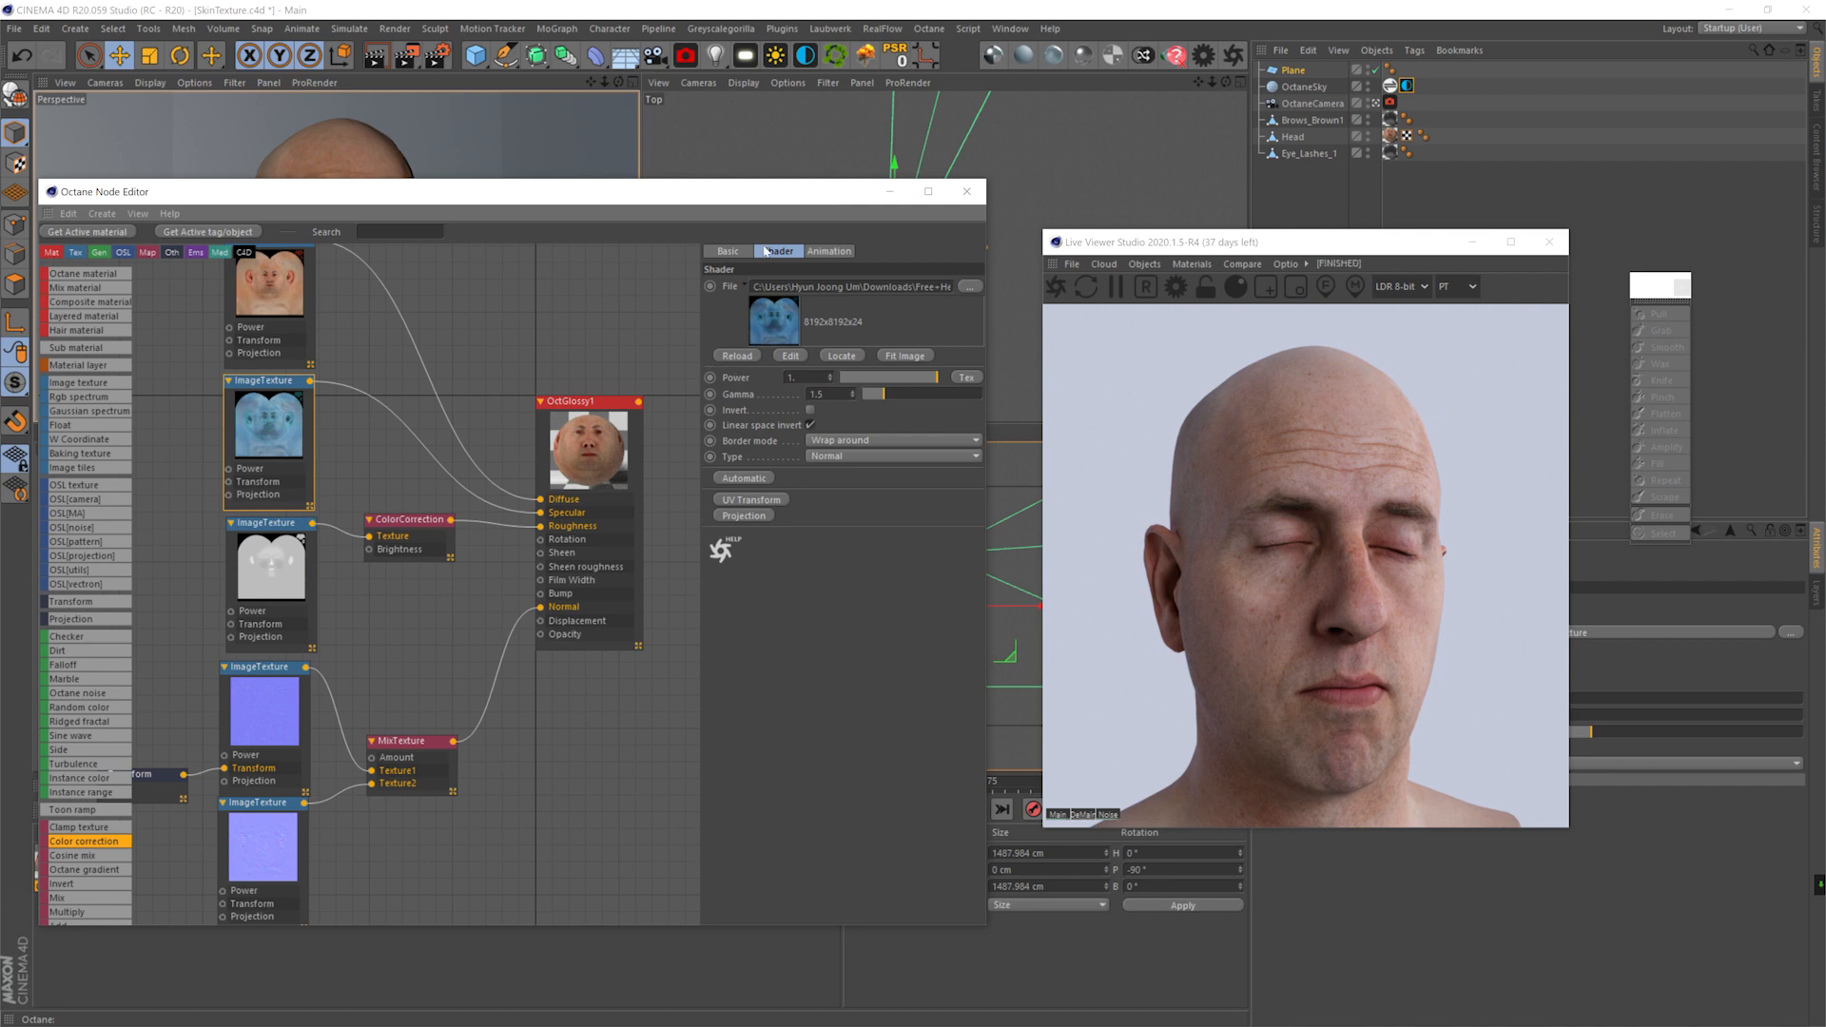
- Insert a Color correction node between the colour map and the material's Diffuse input, with gamma 1.1 and contrast 0.05
middle_drag(337, 329, 357, 386)
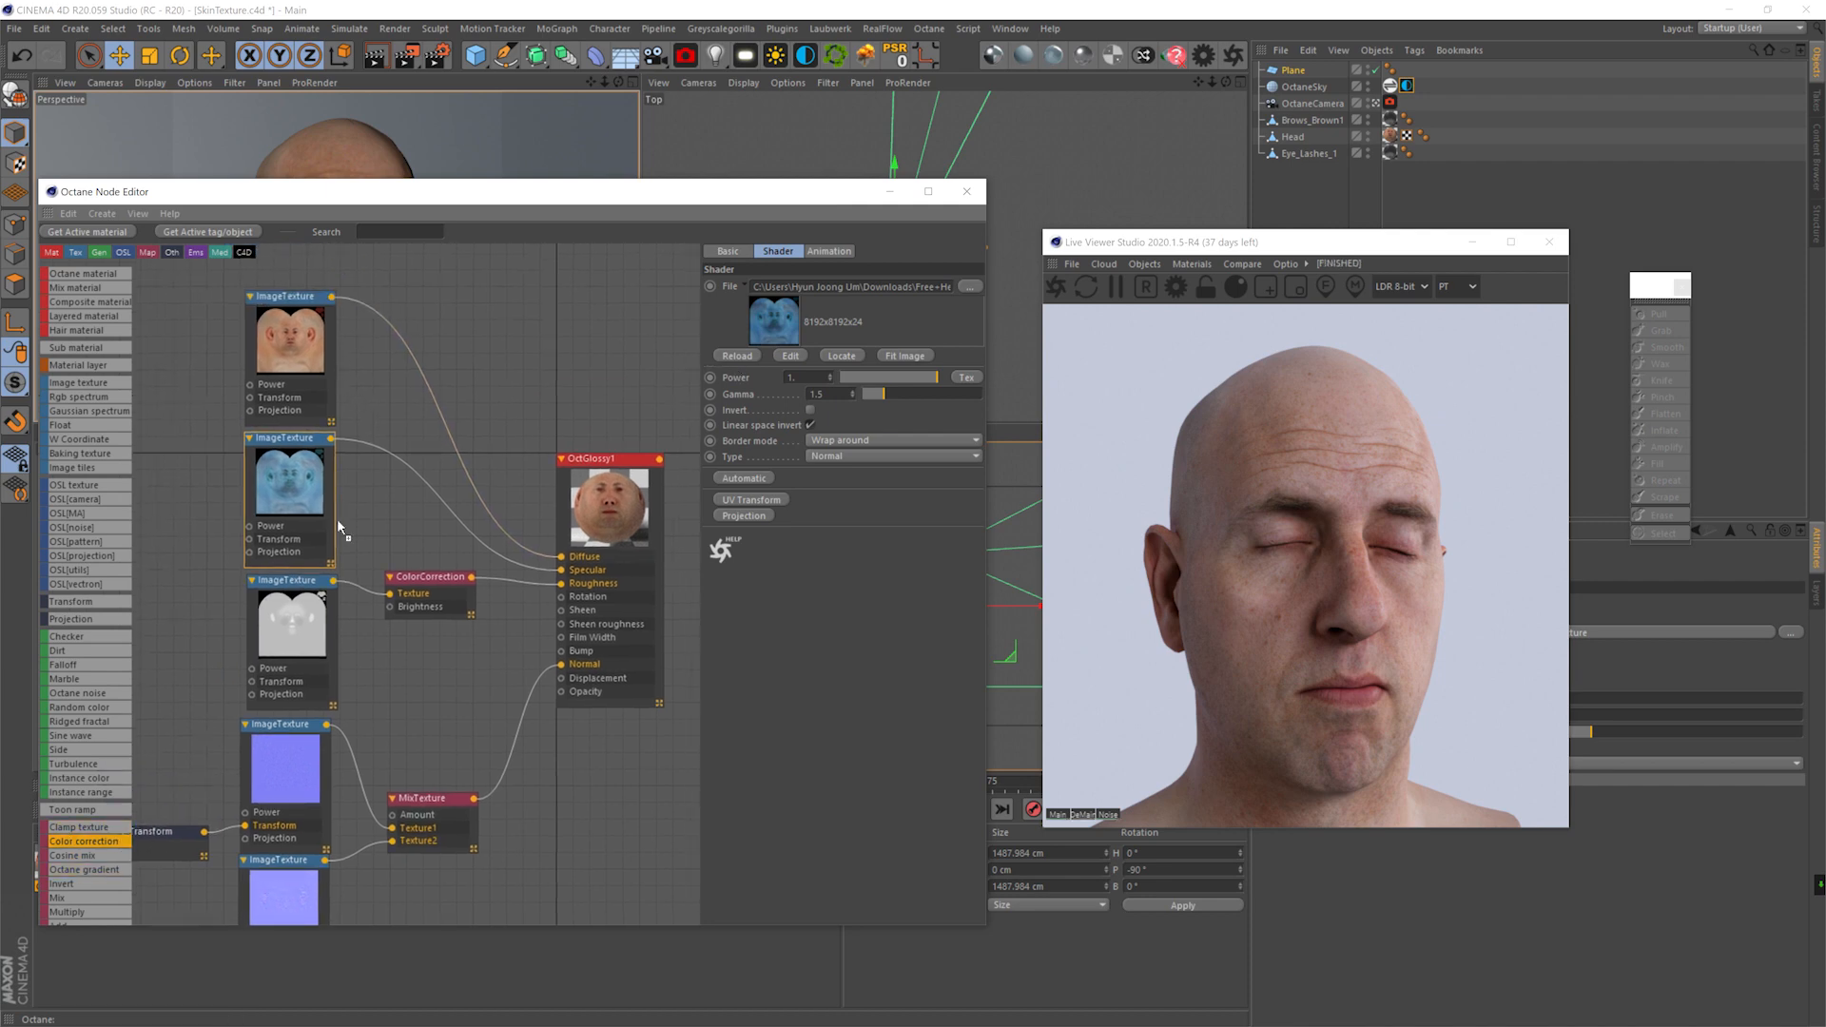
click(442, 409)
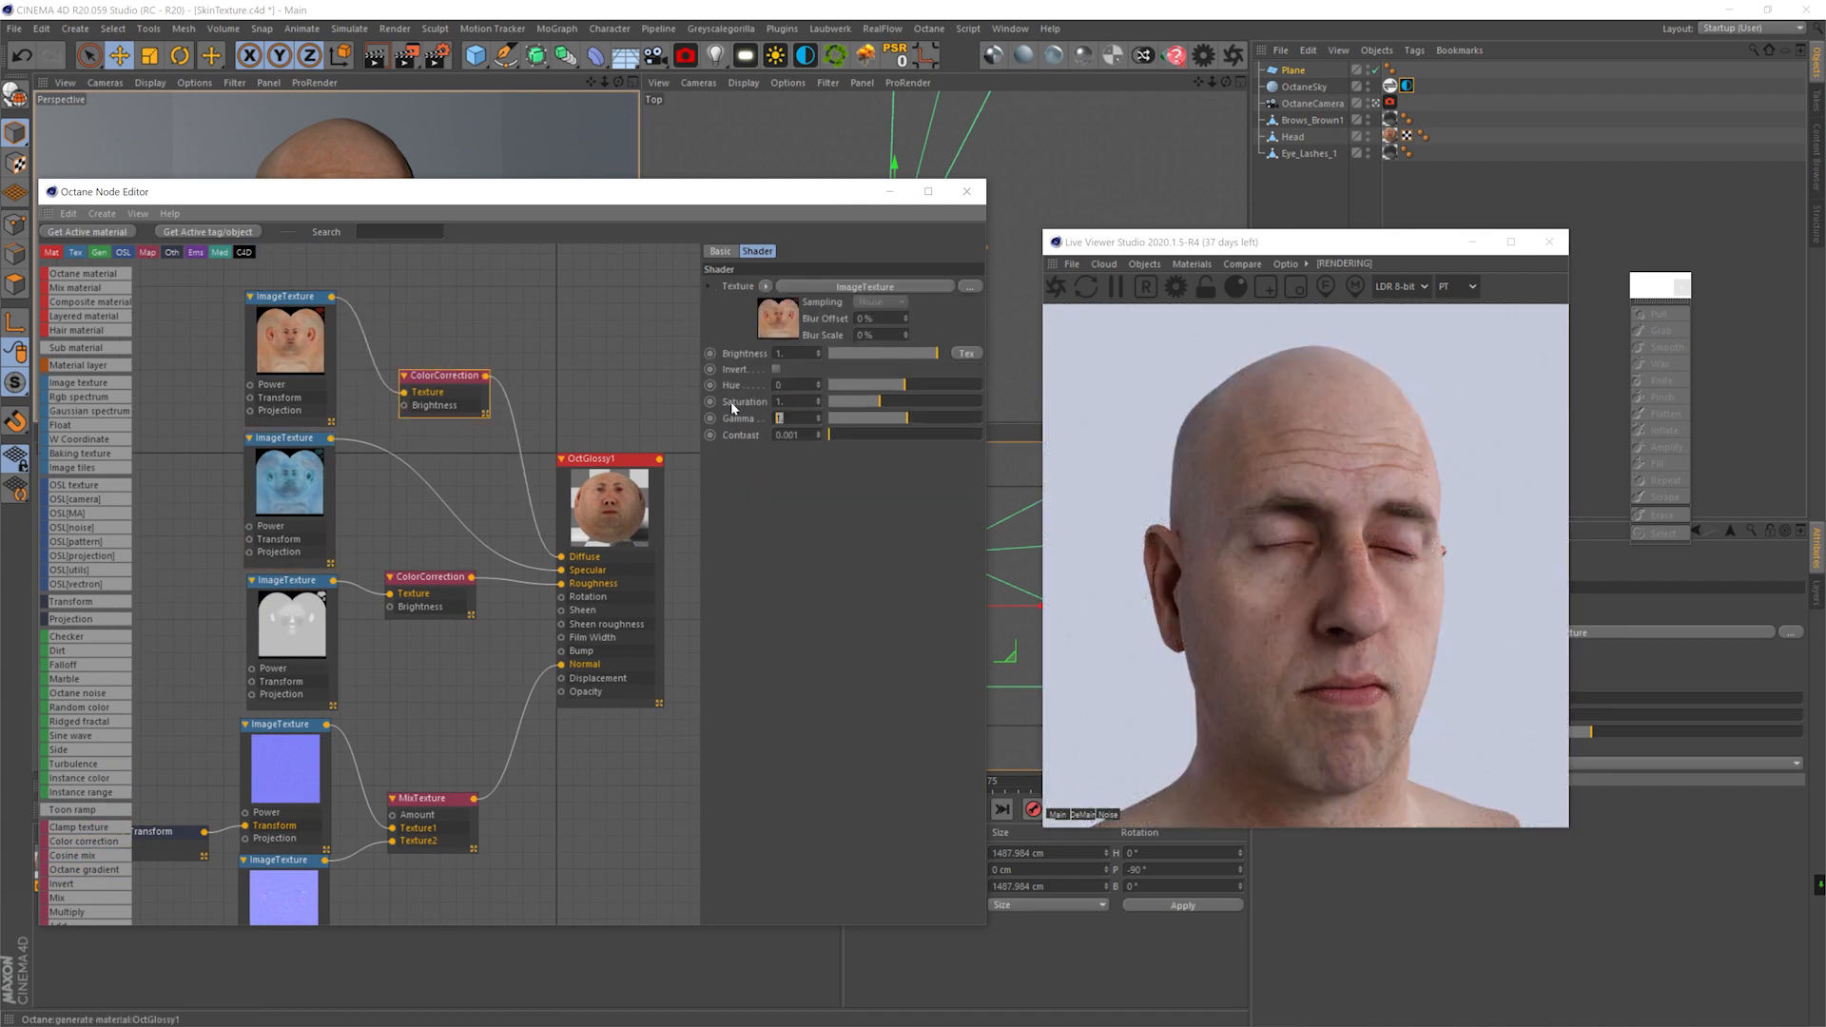
text(.1)
key(Return)
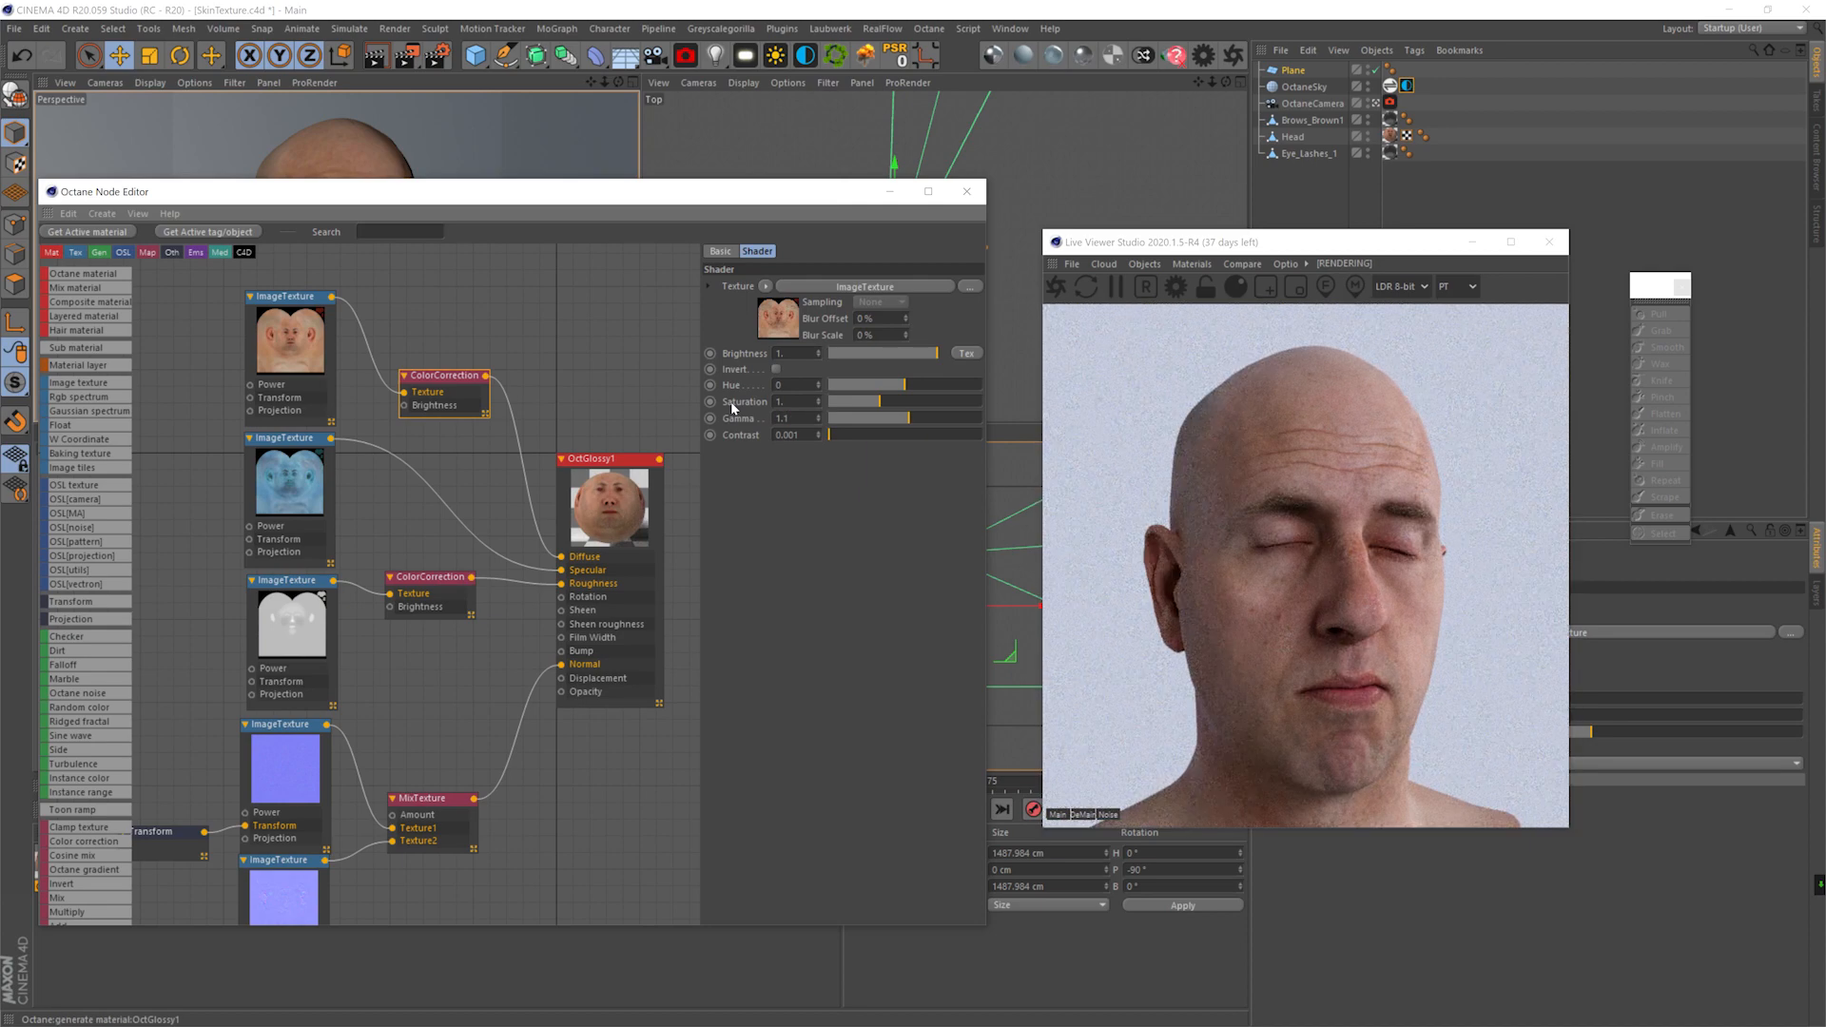
drag(821, 437, 868, 436)
text(0.05)
key(Return)
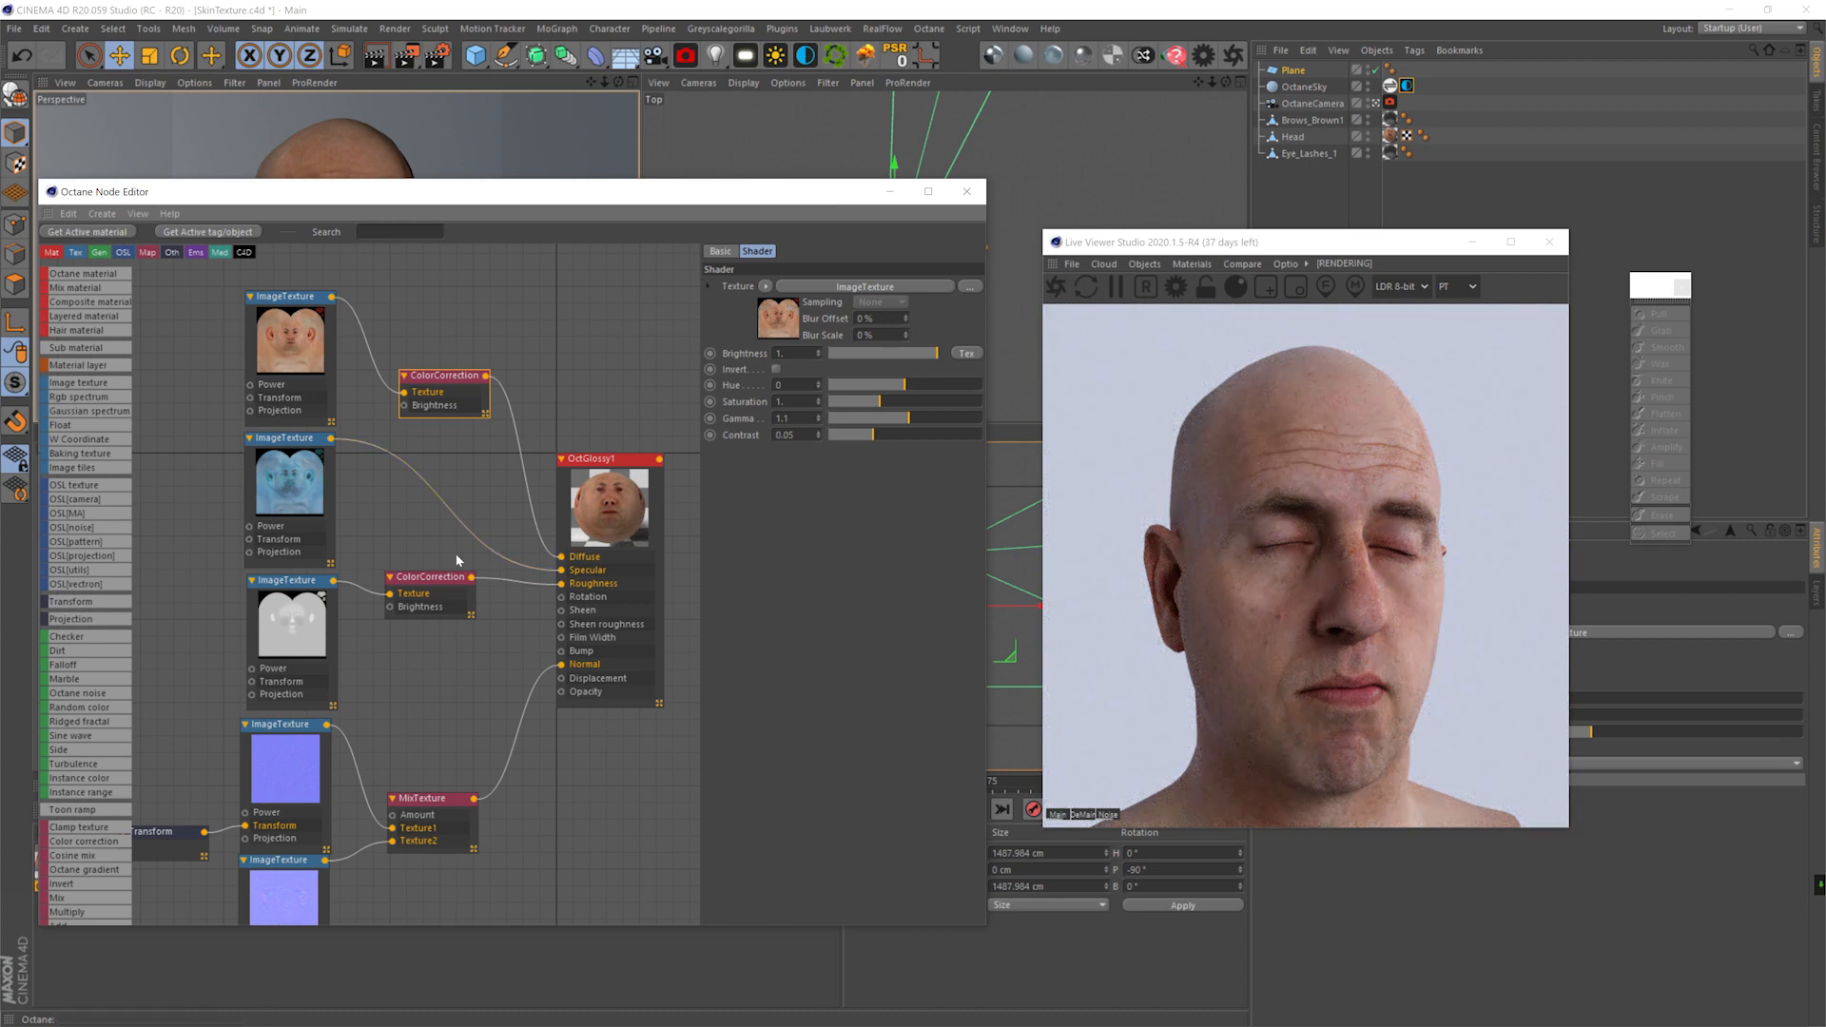
- Change the skin material's type from Glossy to Universal and set its metallic float value to 0
middle_drag(448, 539, 436, 502)
click(599, 417)
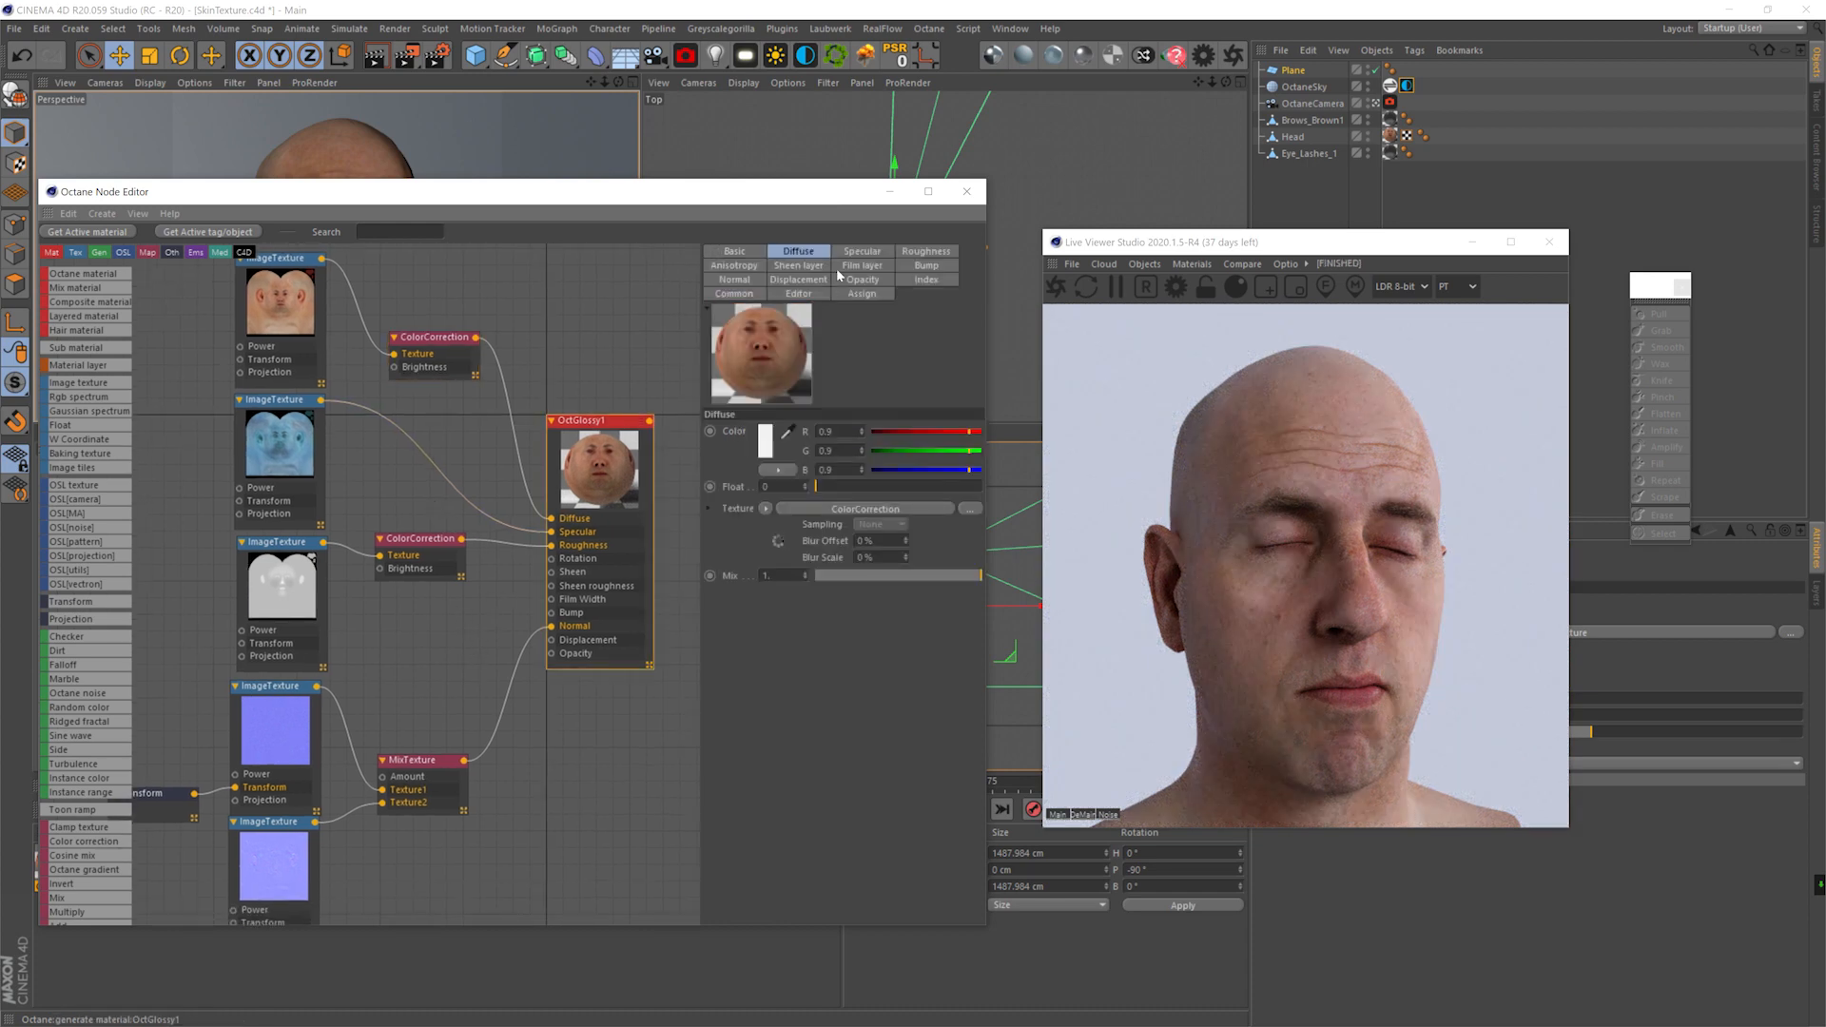
click(734, 251)
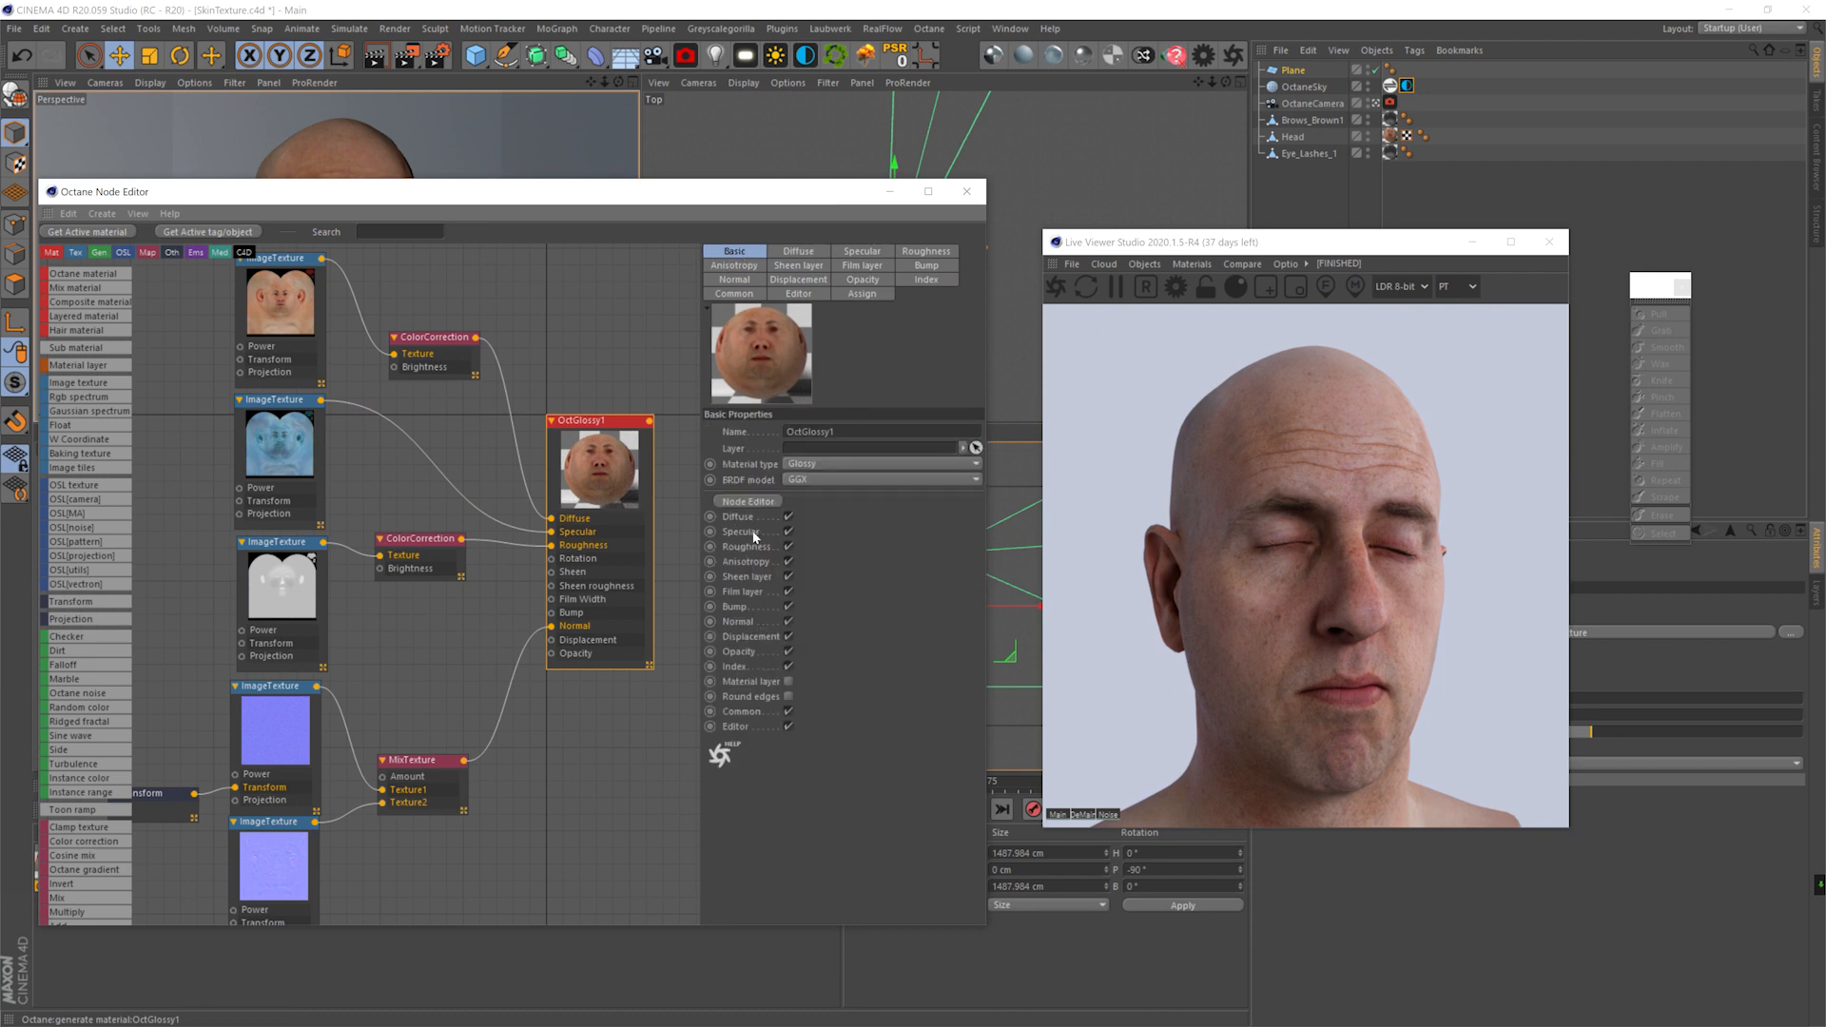
middle_drag(379, 741, 422, 840)
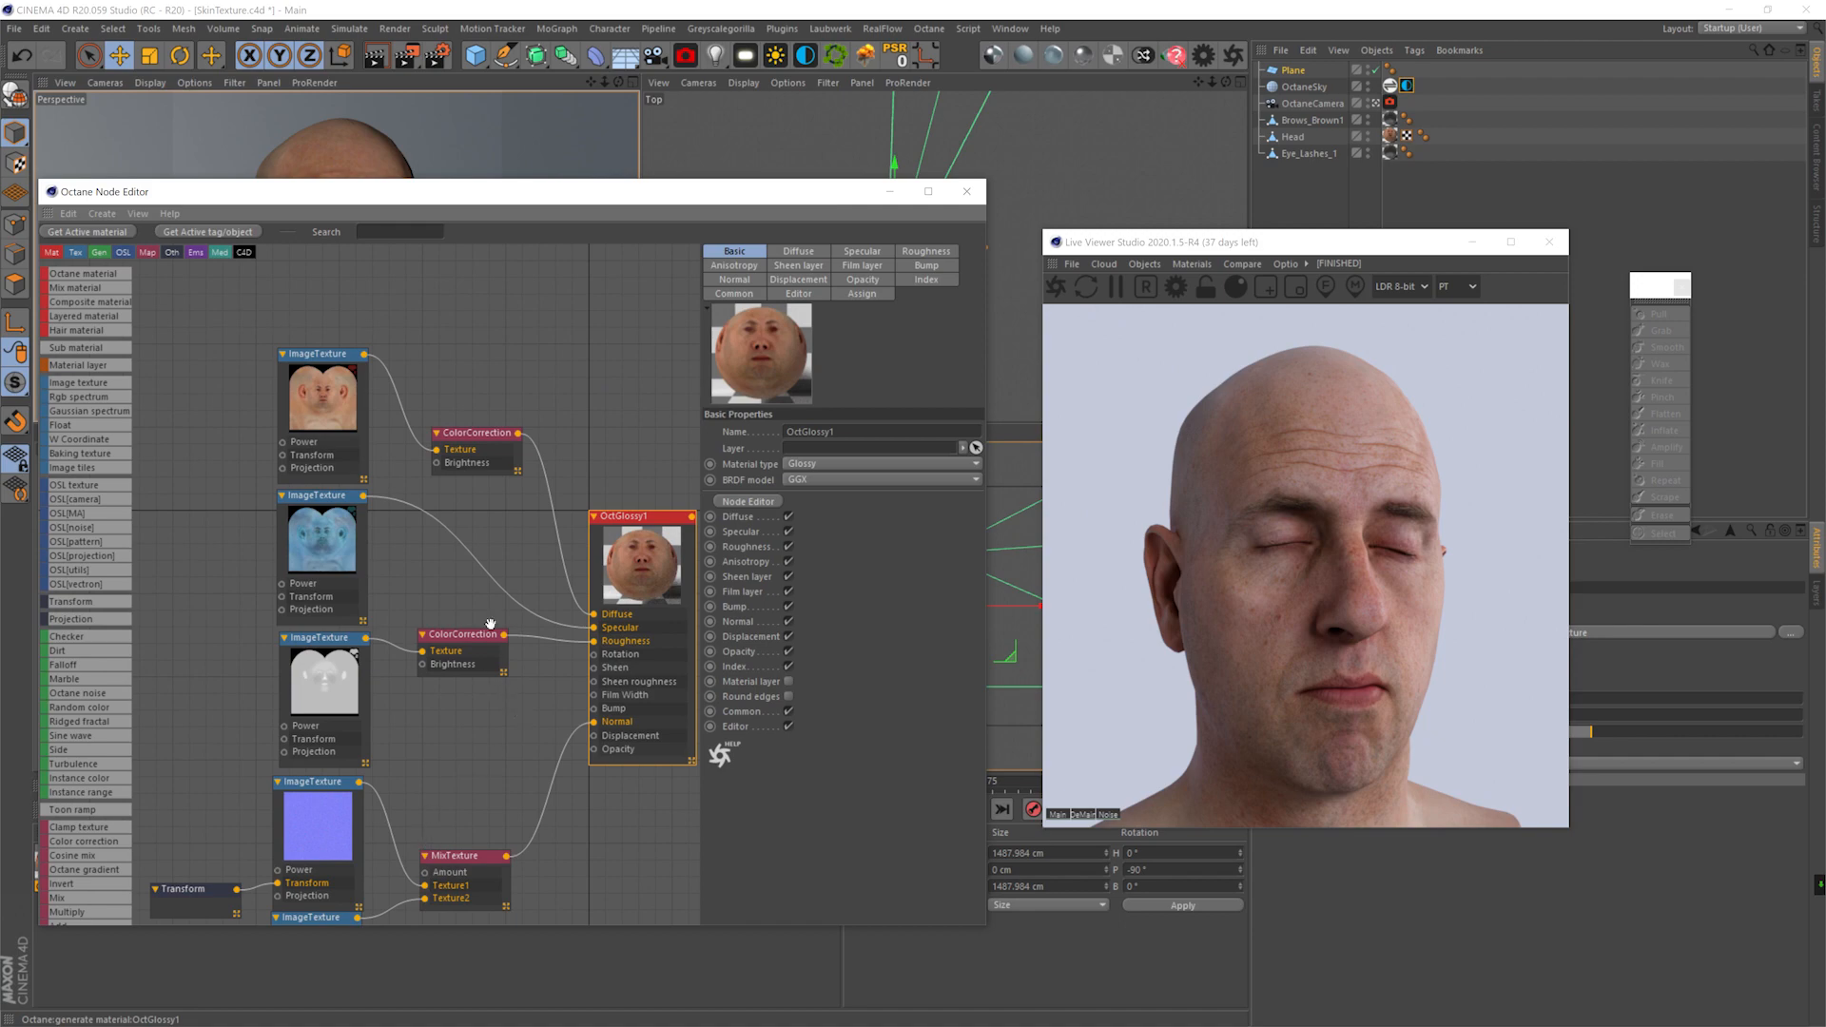
click(880, 464)
click(821, 563)
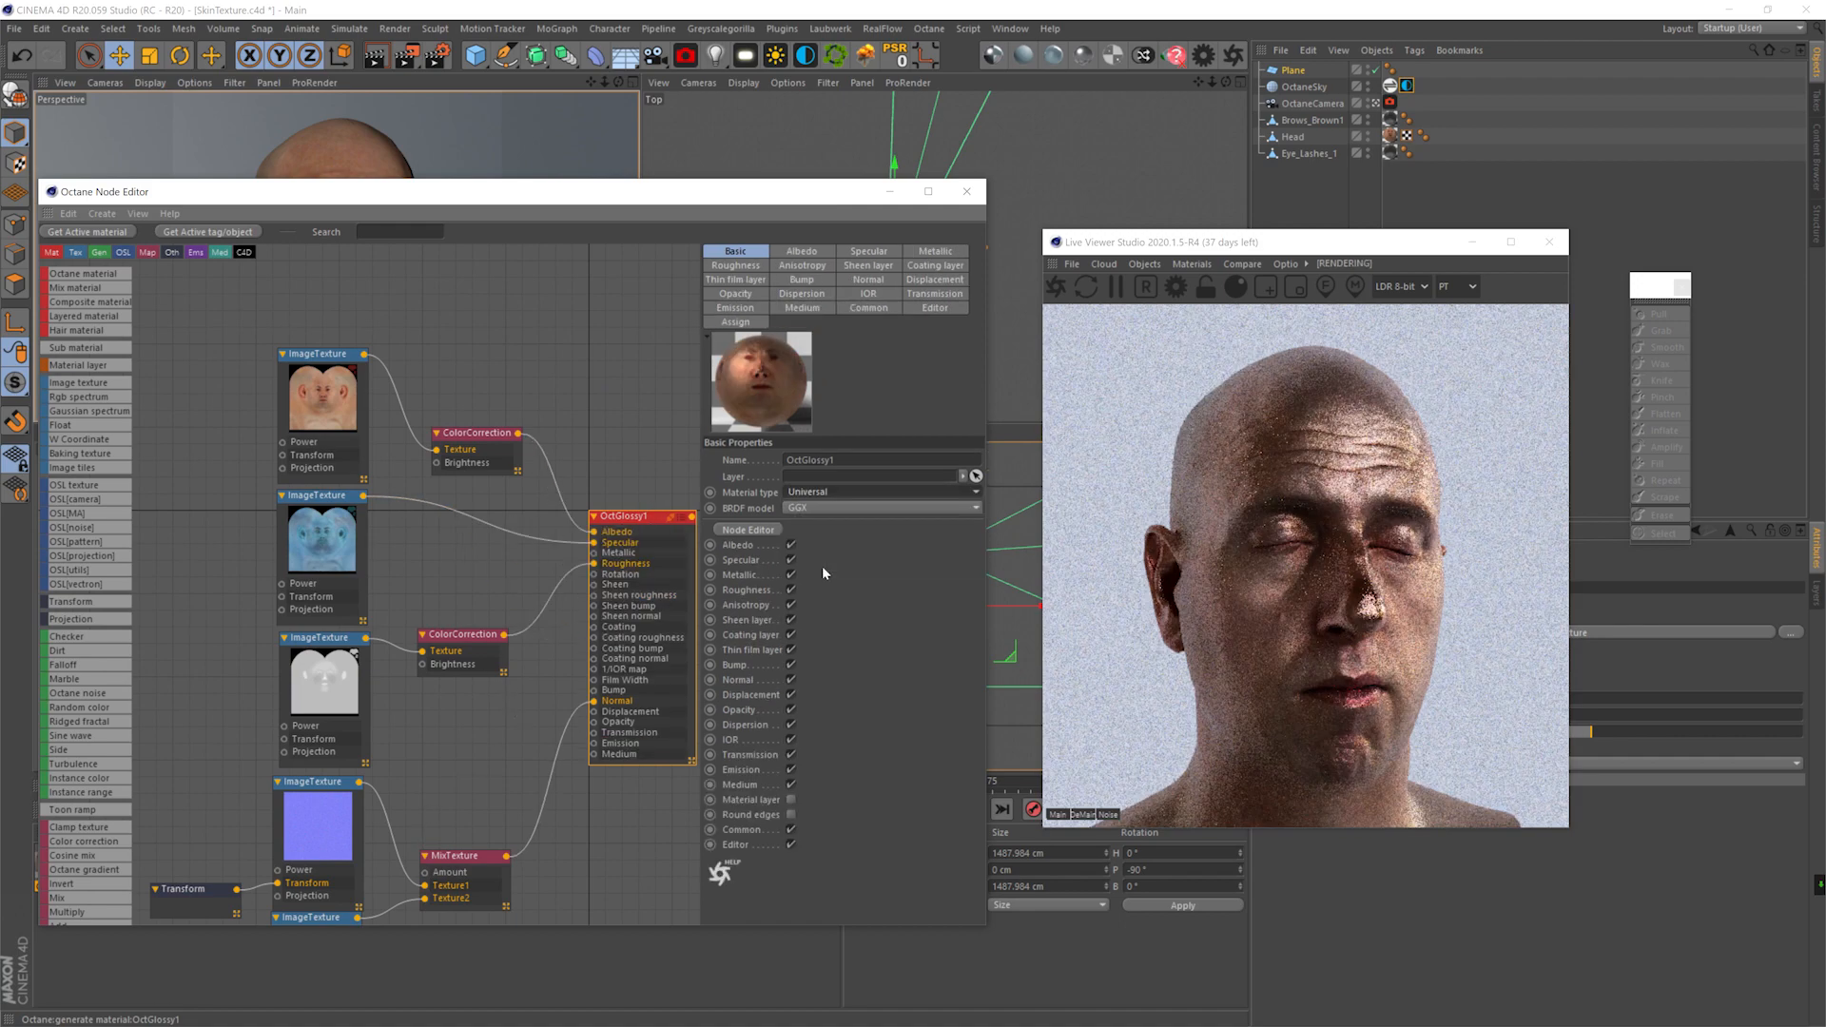
click(914, 252)
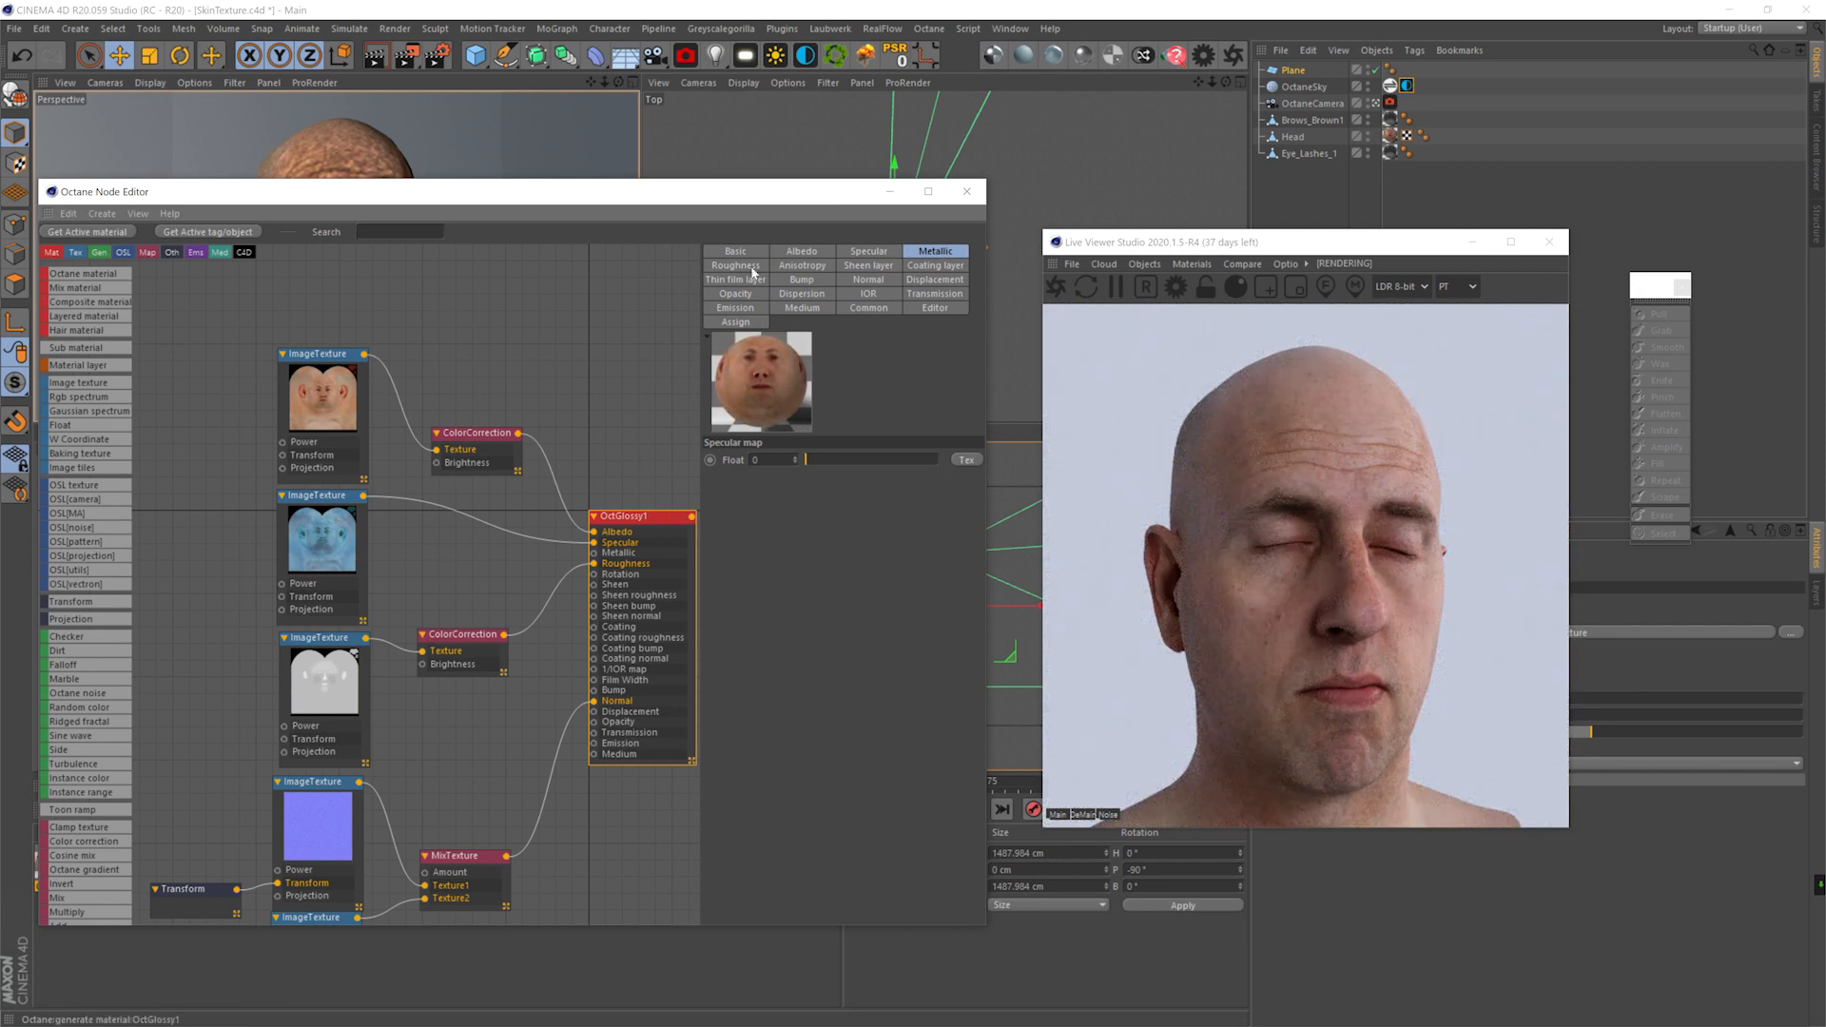
- Disable the material's Metallic, Anisotropy, Sheen layer, Thin film layer, Displacement, Opacity and Dispersion channels
click(737, 252)
click(790, 604)
click(790, 560)
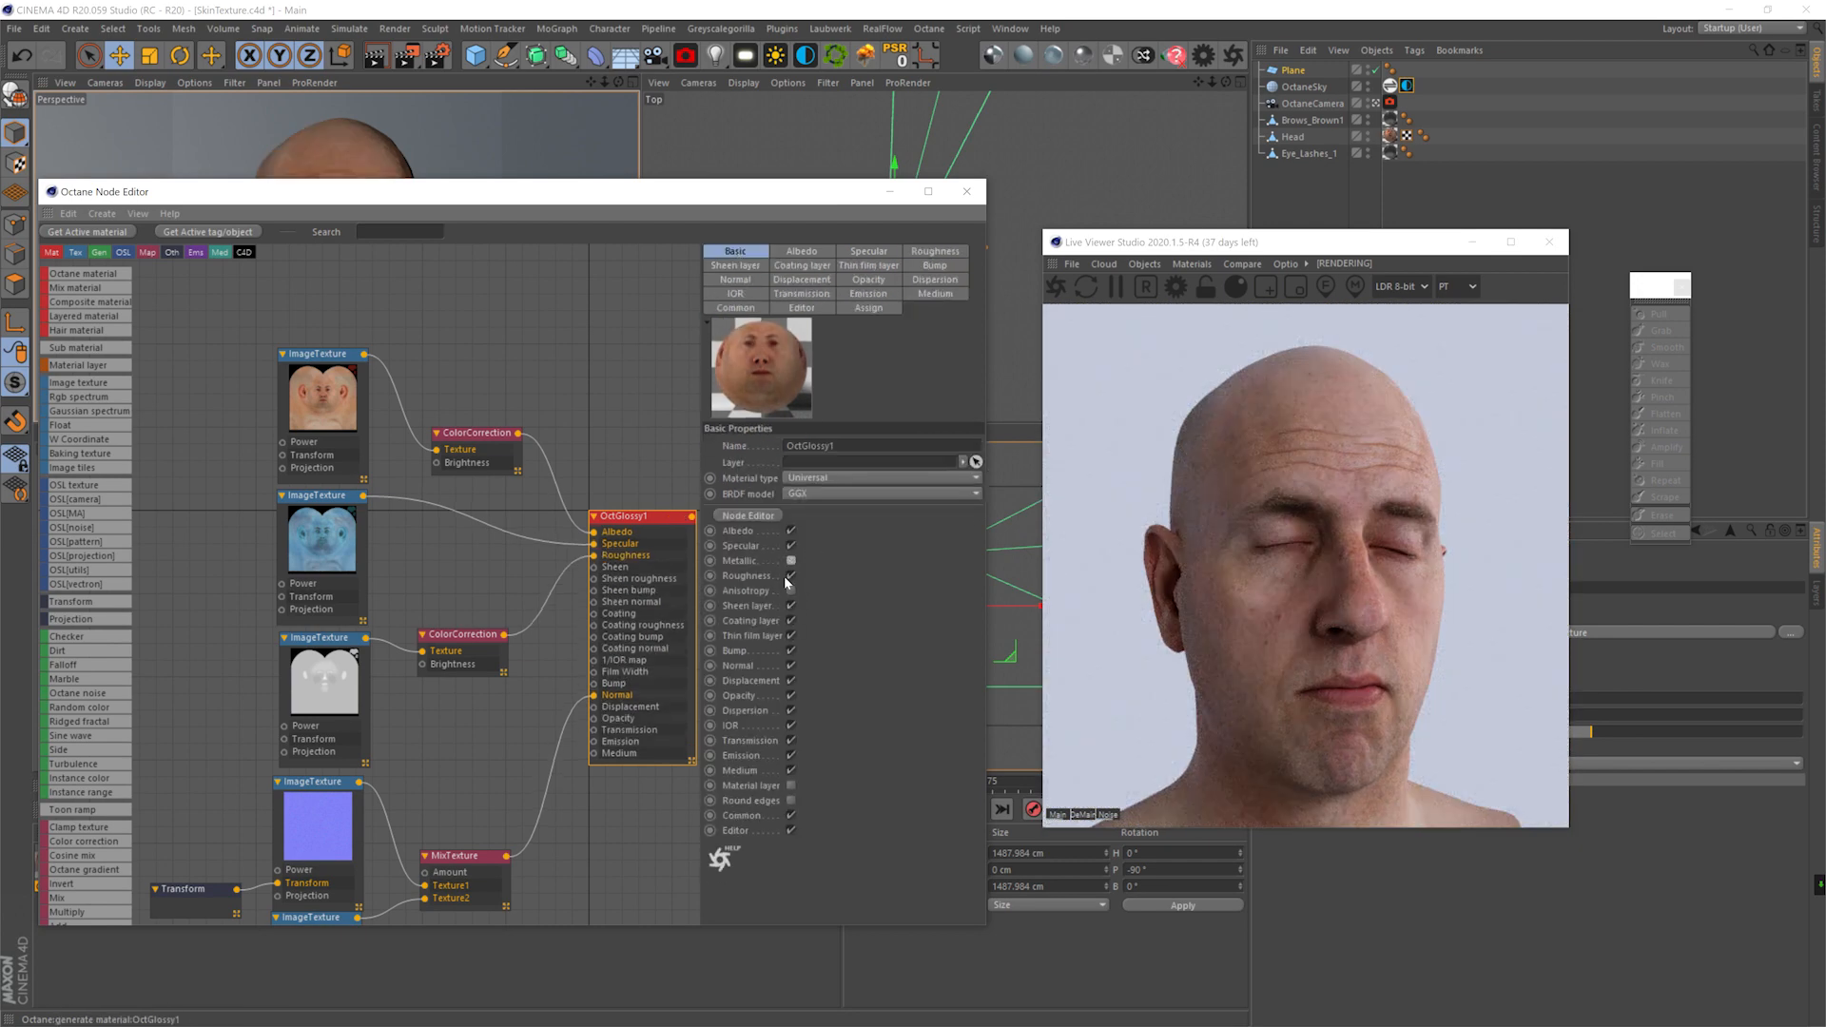
click(790, 605)
click(790, 635)
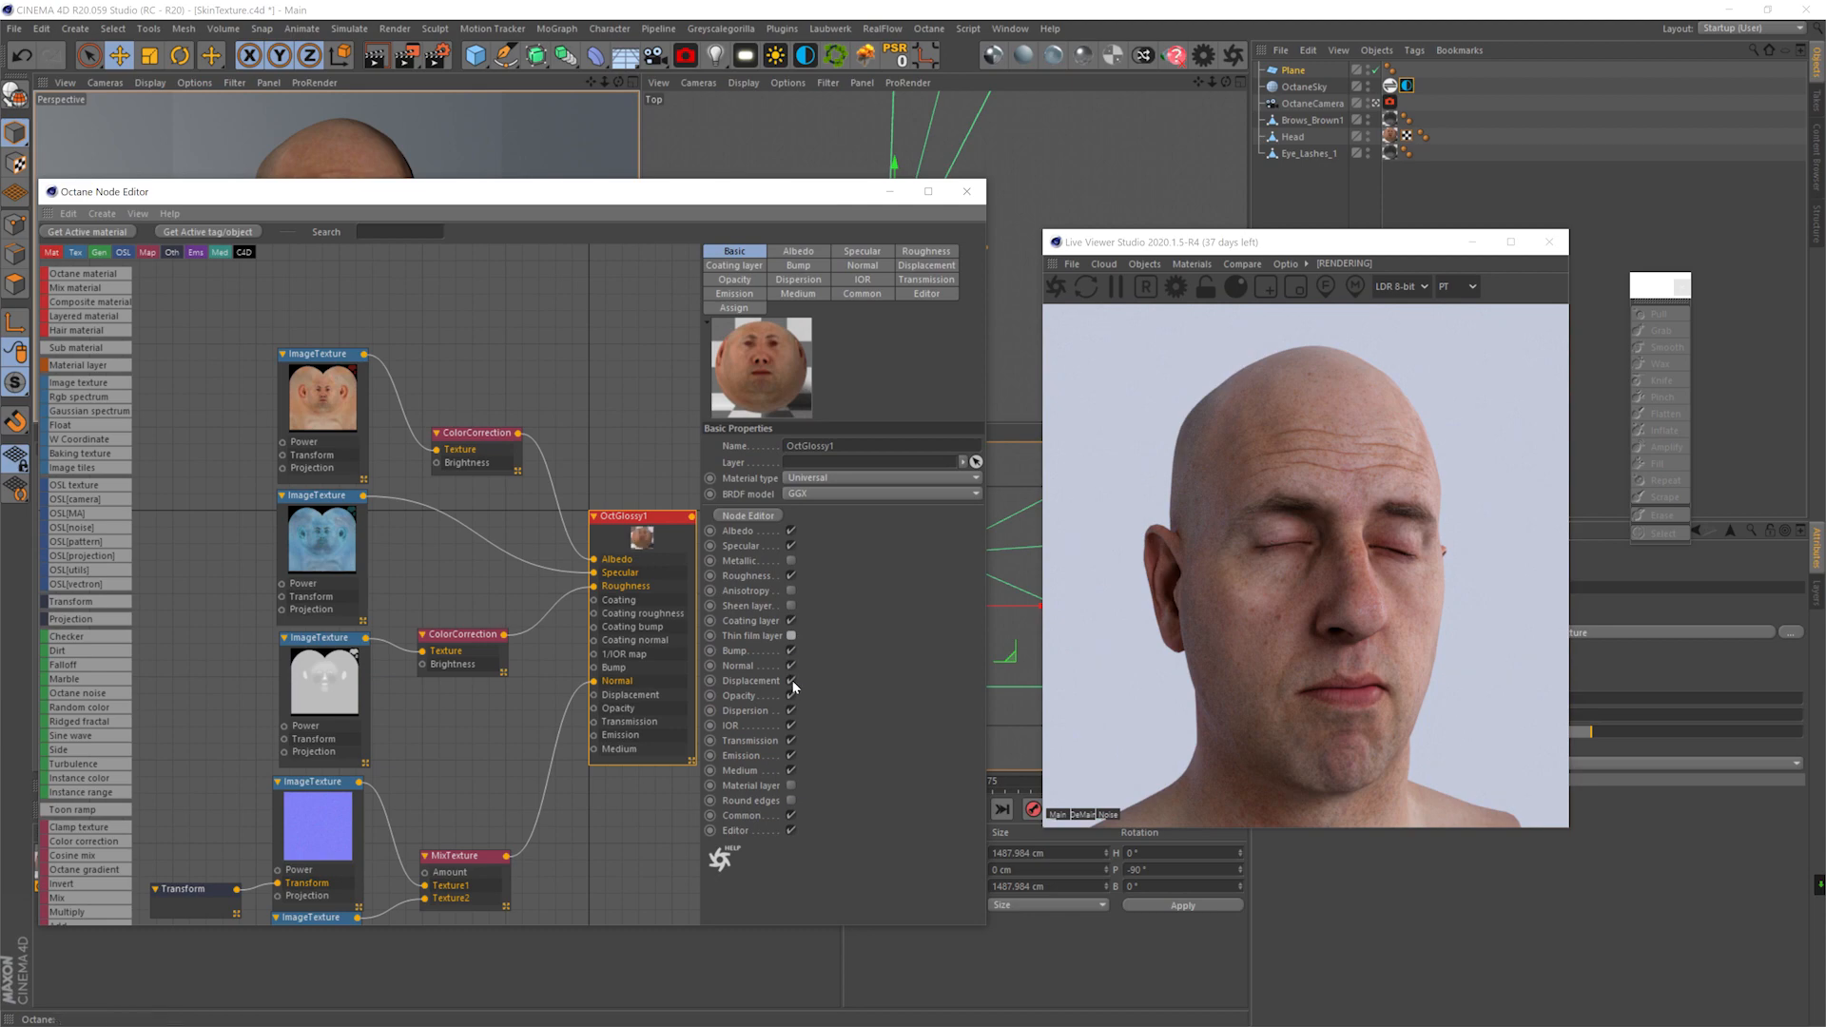
click(790, 680)
click(790, 681)
click(790, 697)
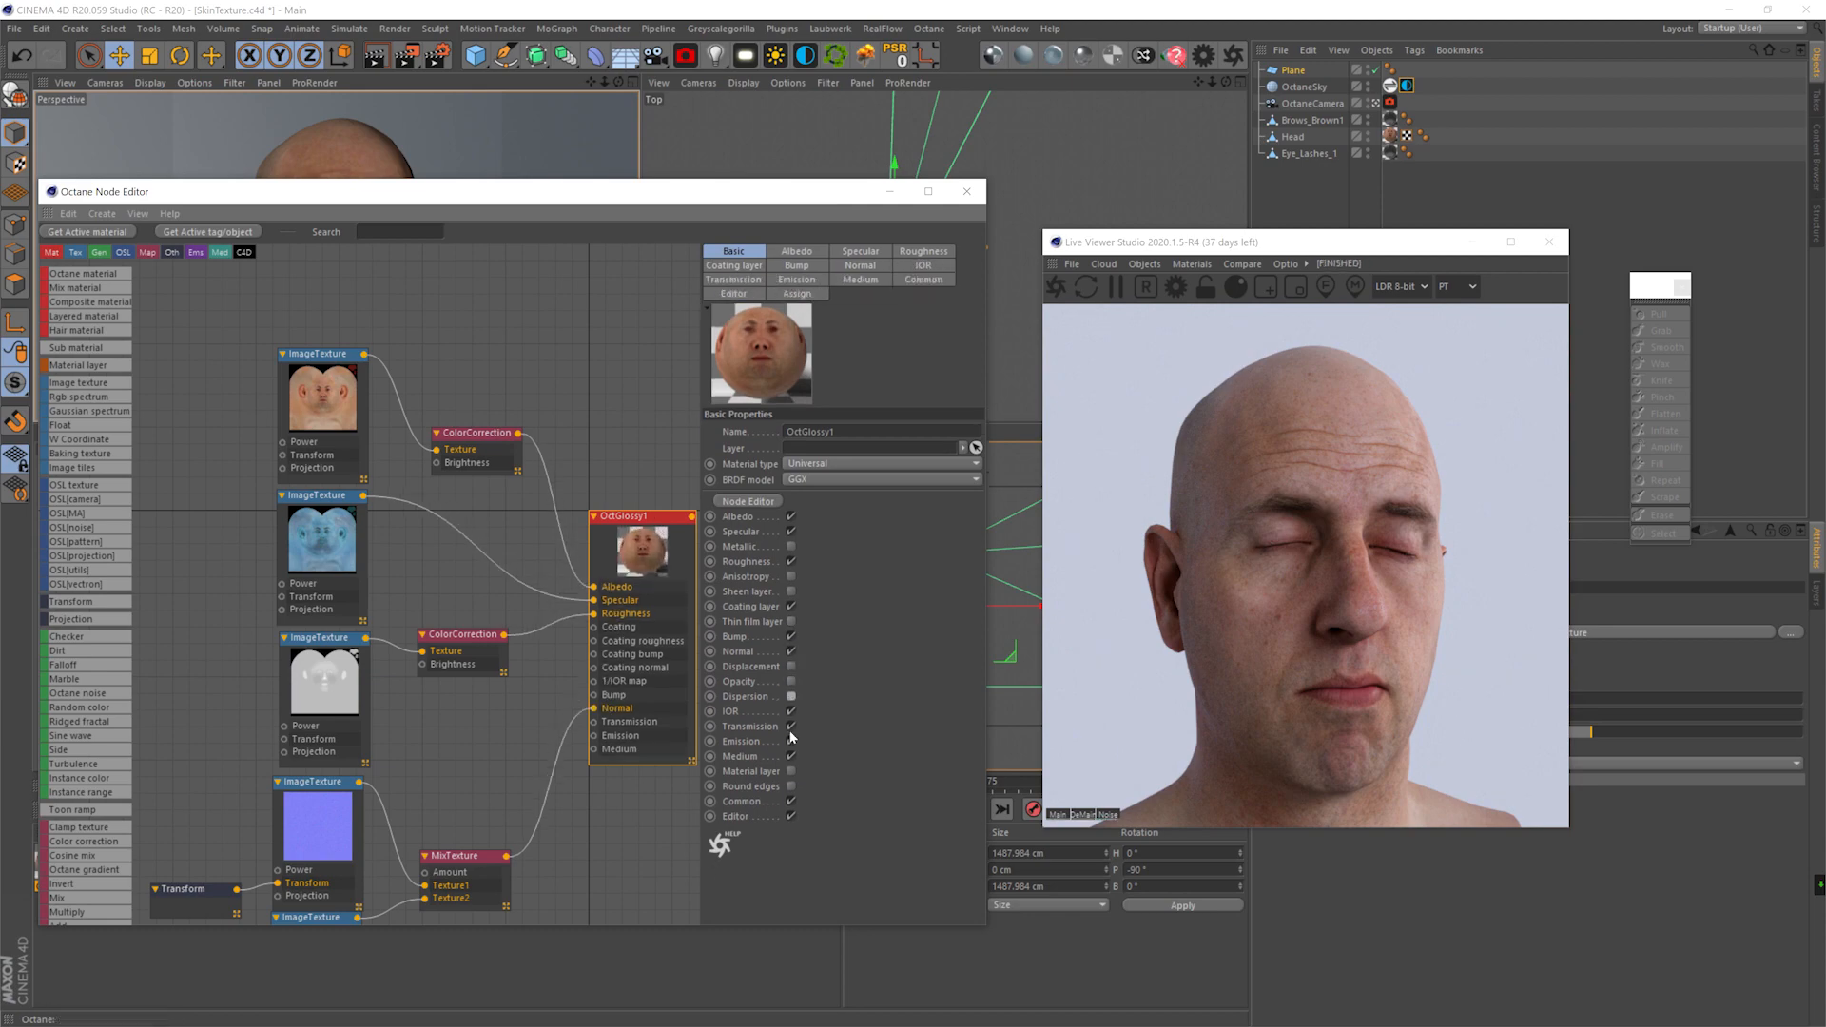
- Set the material's Dielectric IOR to 1.45
click(918, 266)
text(1.45)
key(Return)
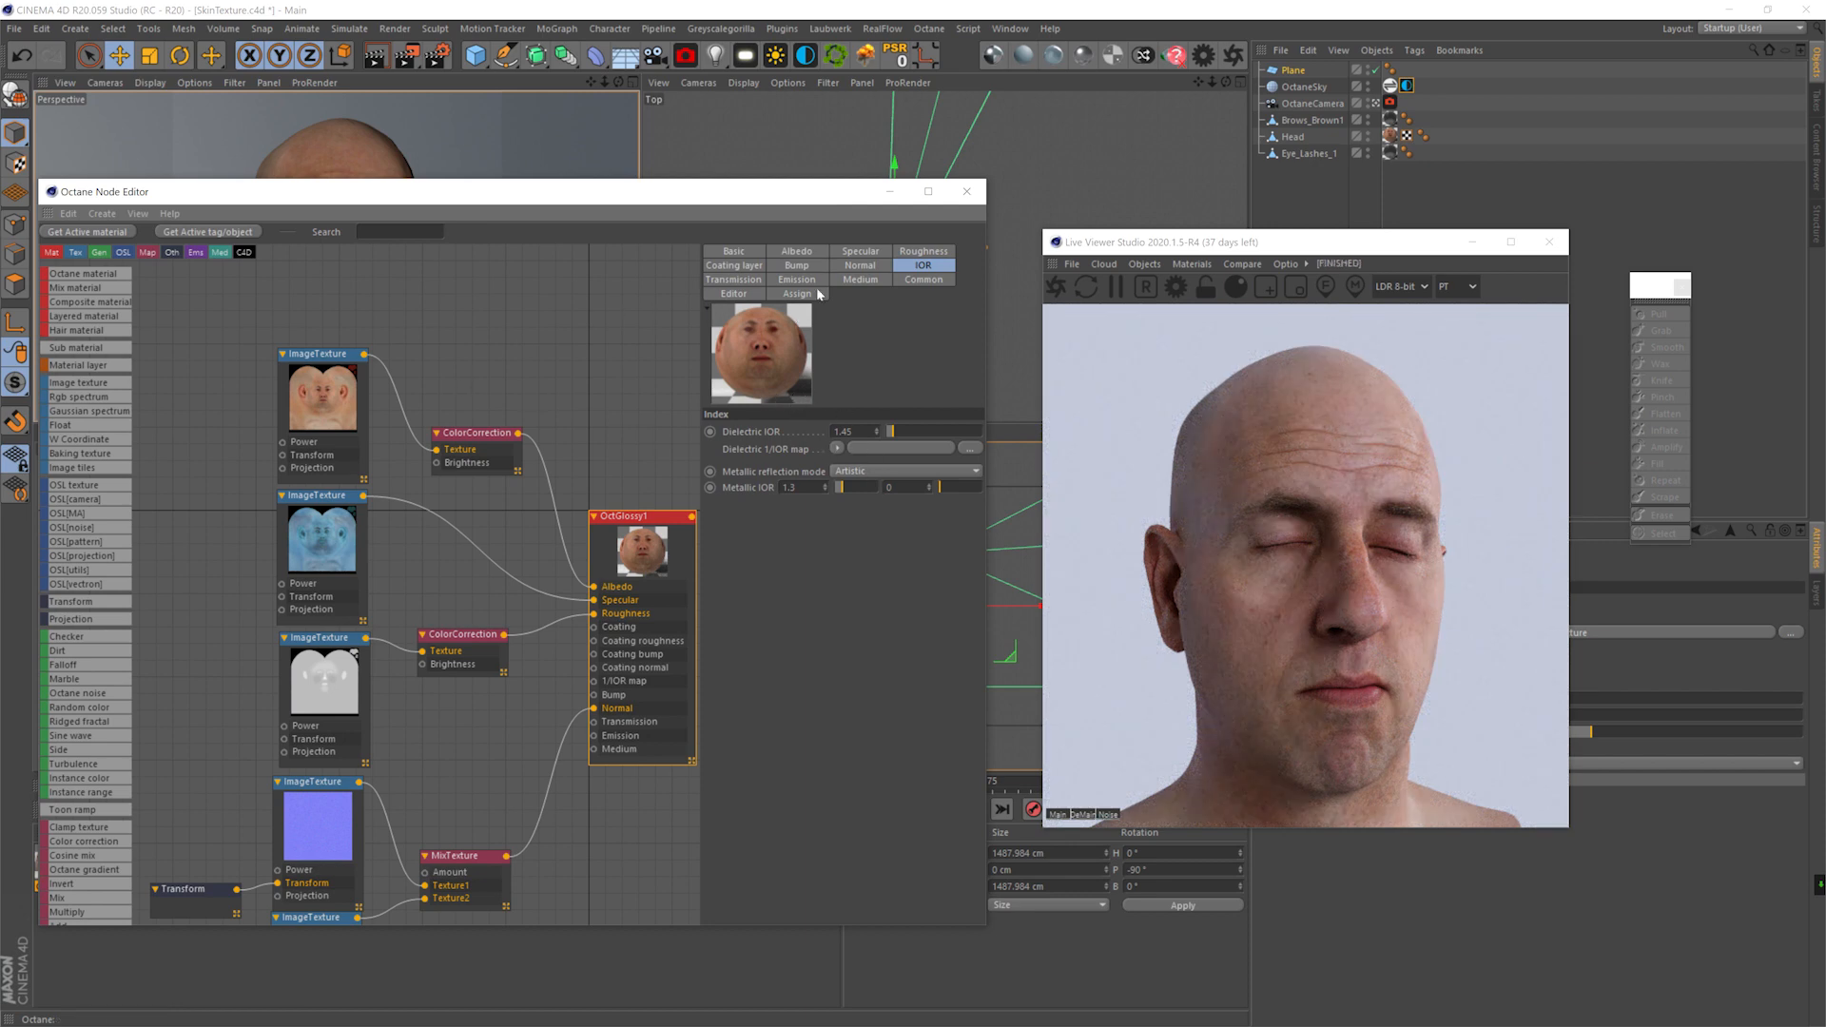
- Look at the Medium settings and disable the material's Transmission, Emission and Medium channels
click(860, 279)
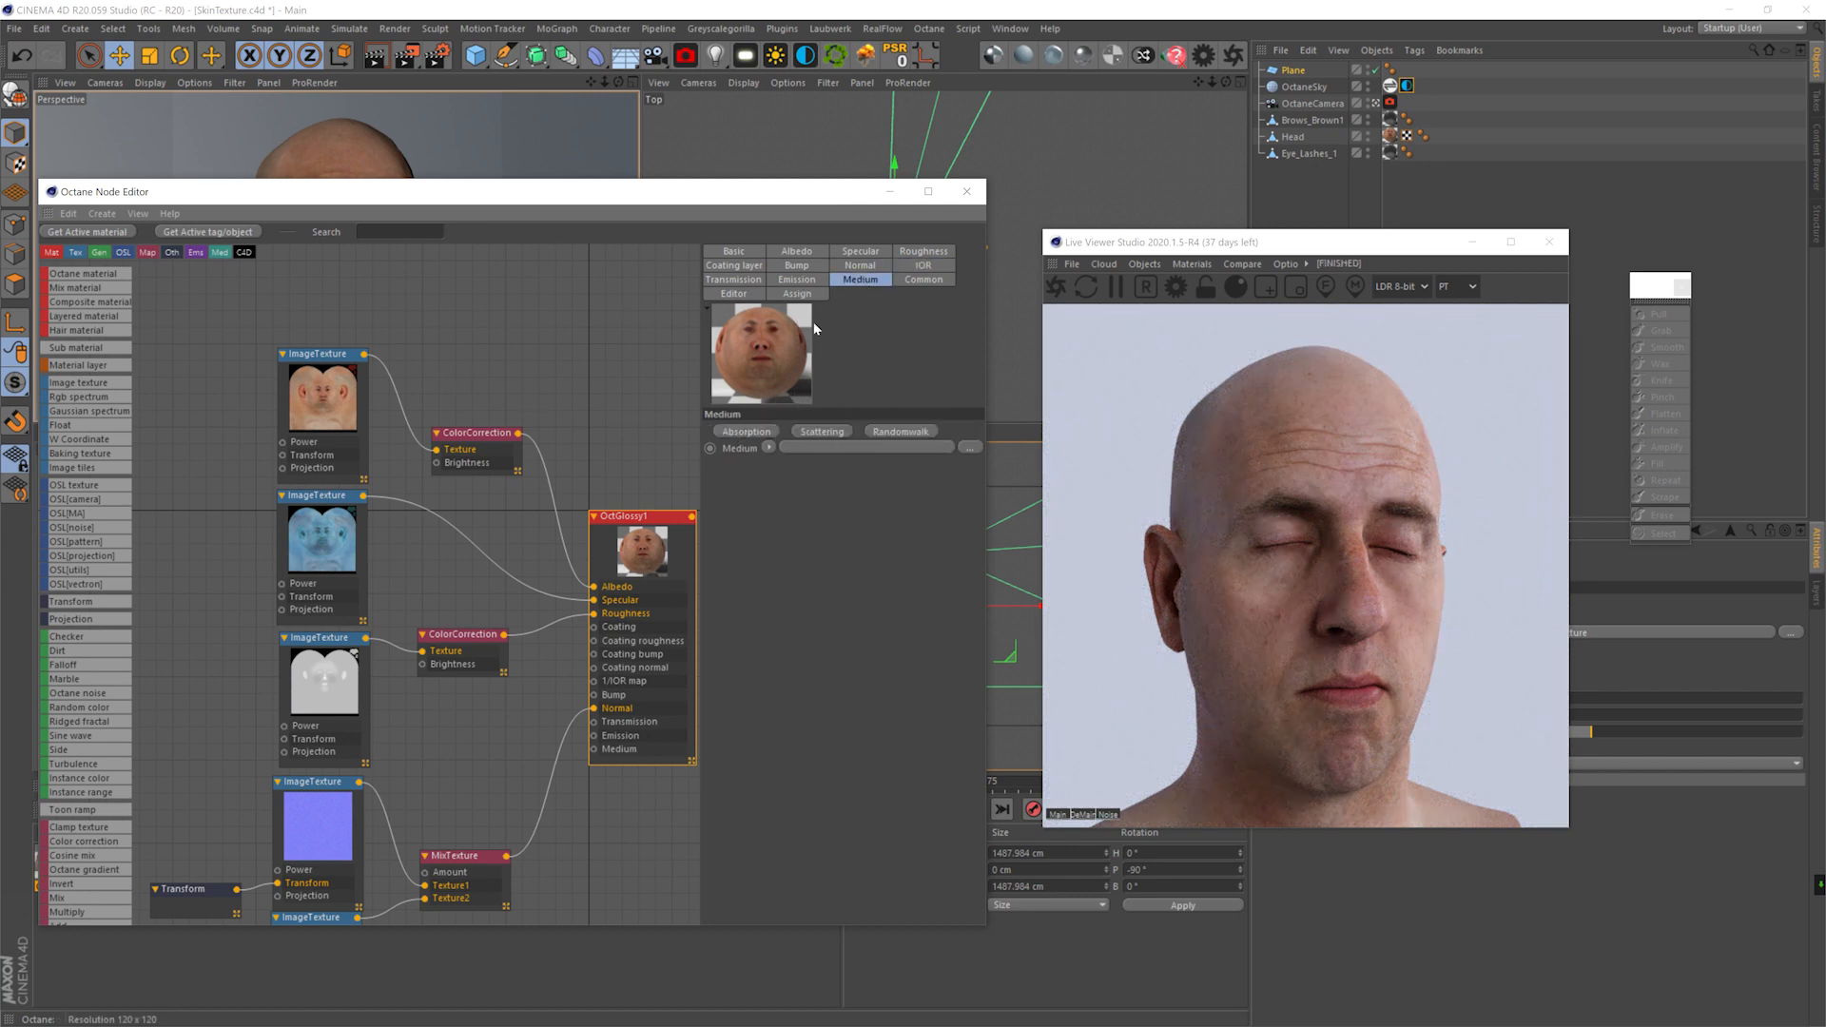
click(733, 251)
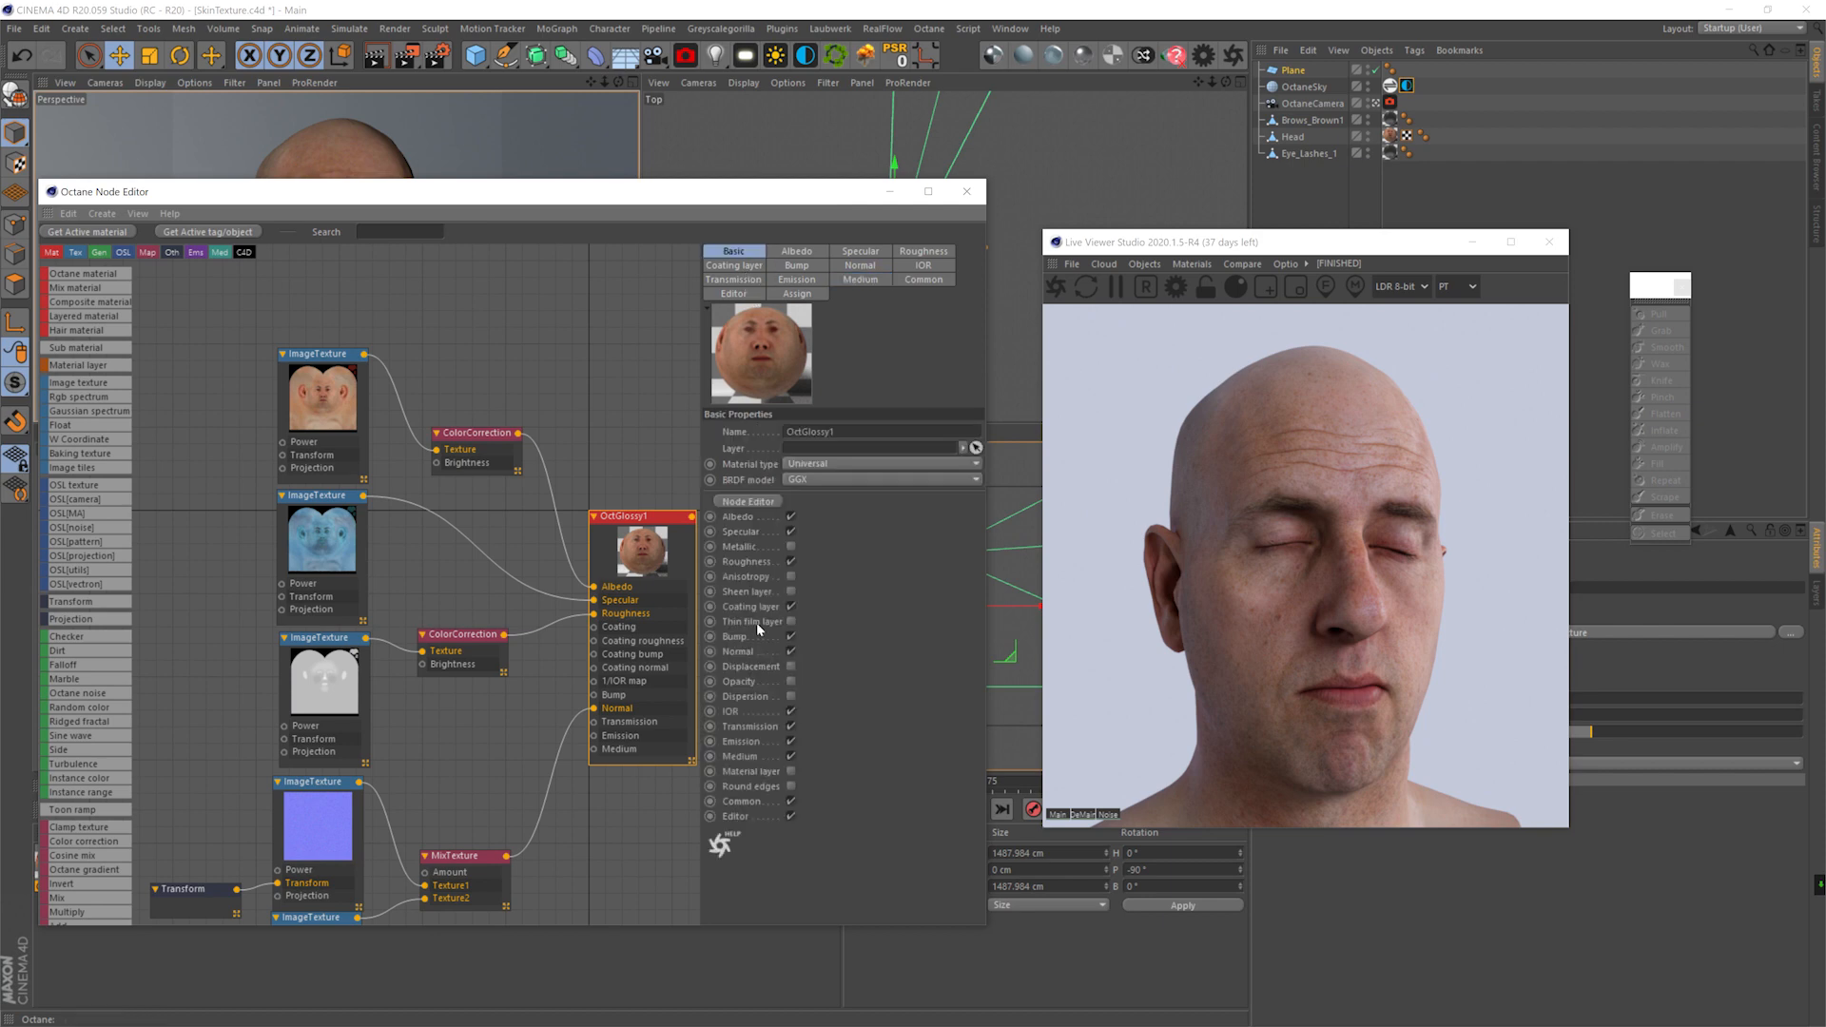
click(790, 727)
click(787, 744)
click(786, 744)
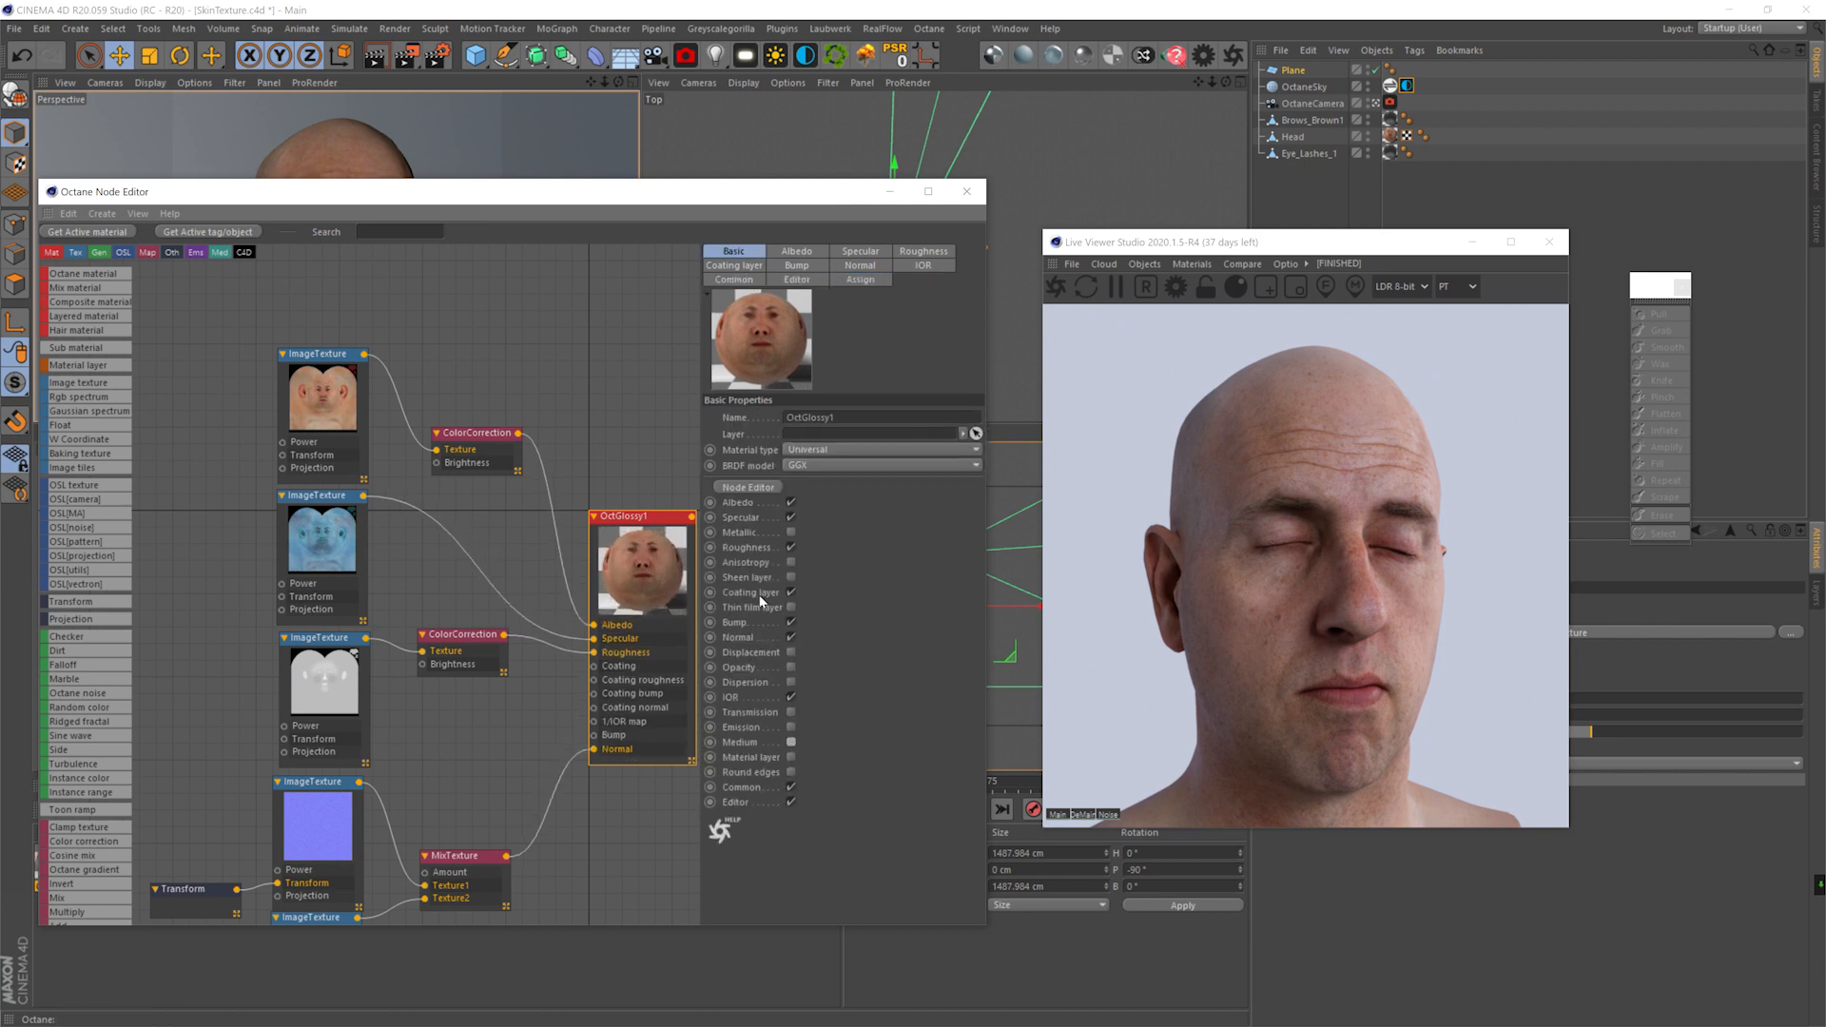
- Connect the specular map to the material's Coating input and shift the gloss map's Color correction node slightly down
click(752, 267)
middle_drag(519, 500, 472, 408)
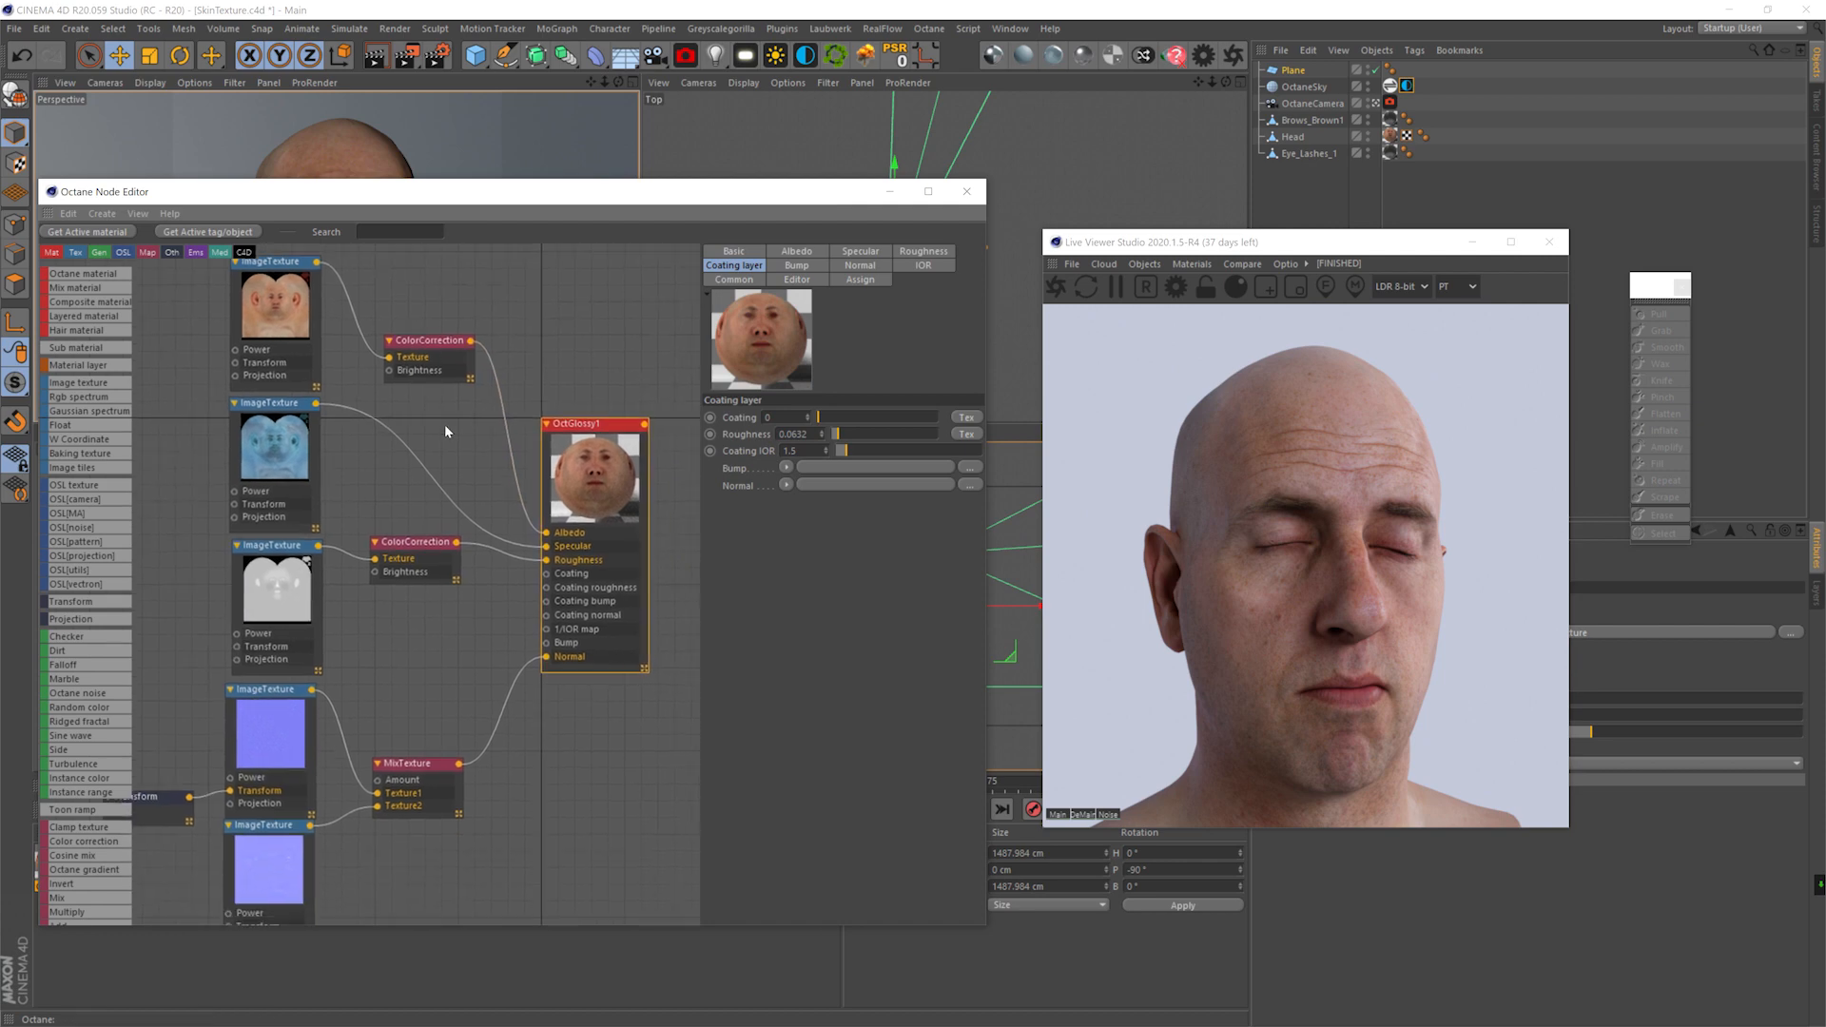
drag(316, 403, 546, 579)
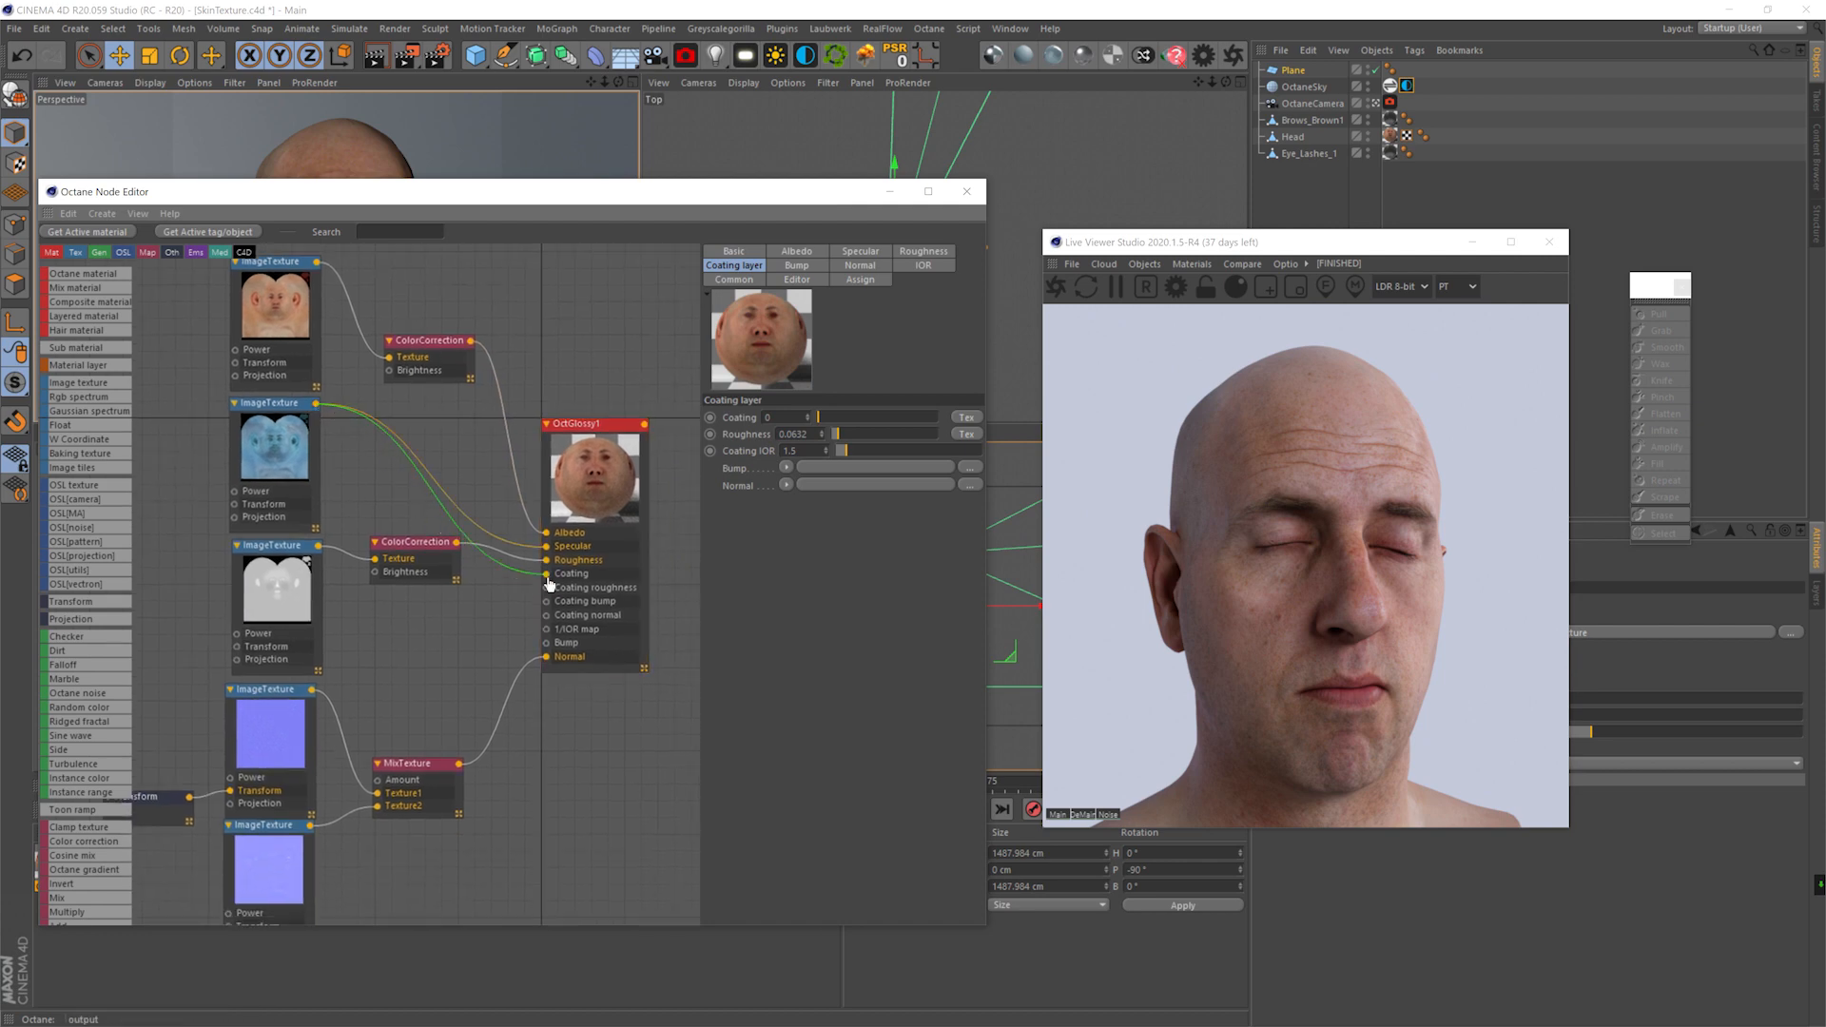
drag(420, 543, 429, 571)
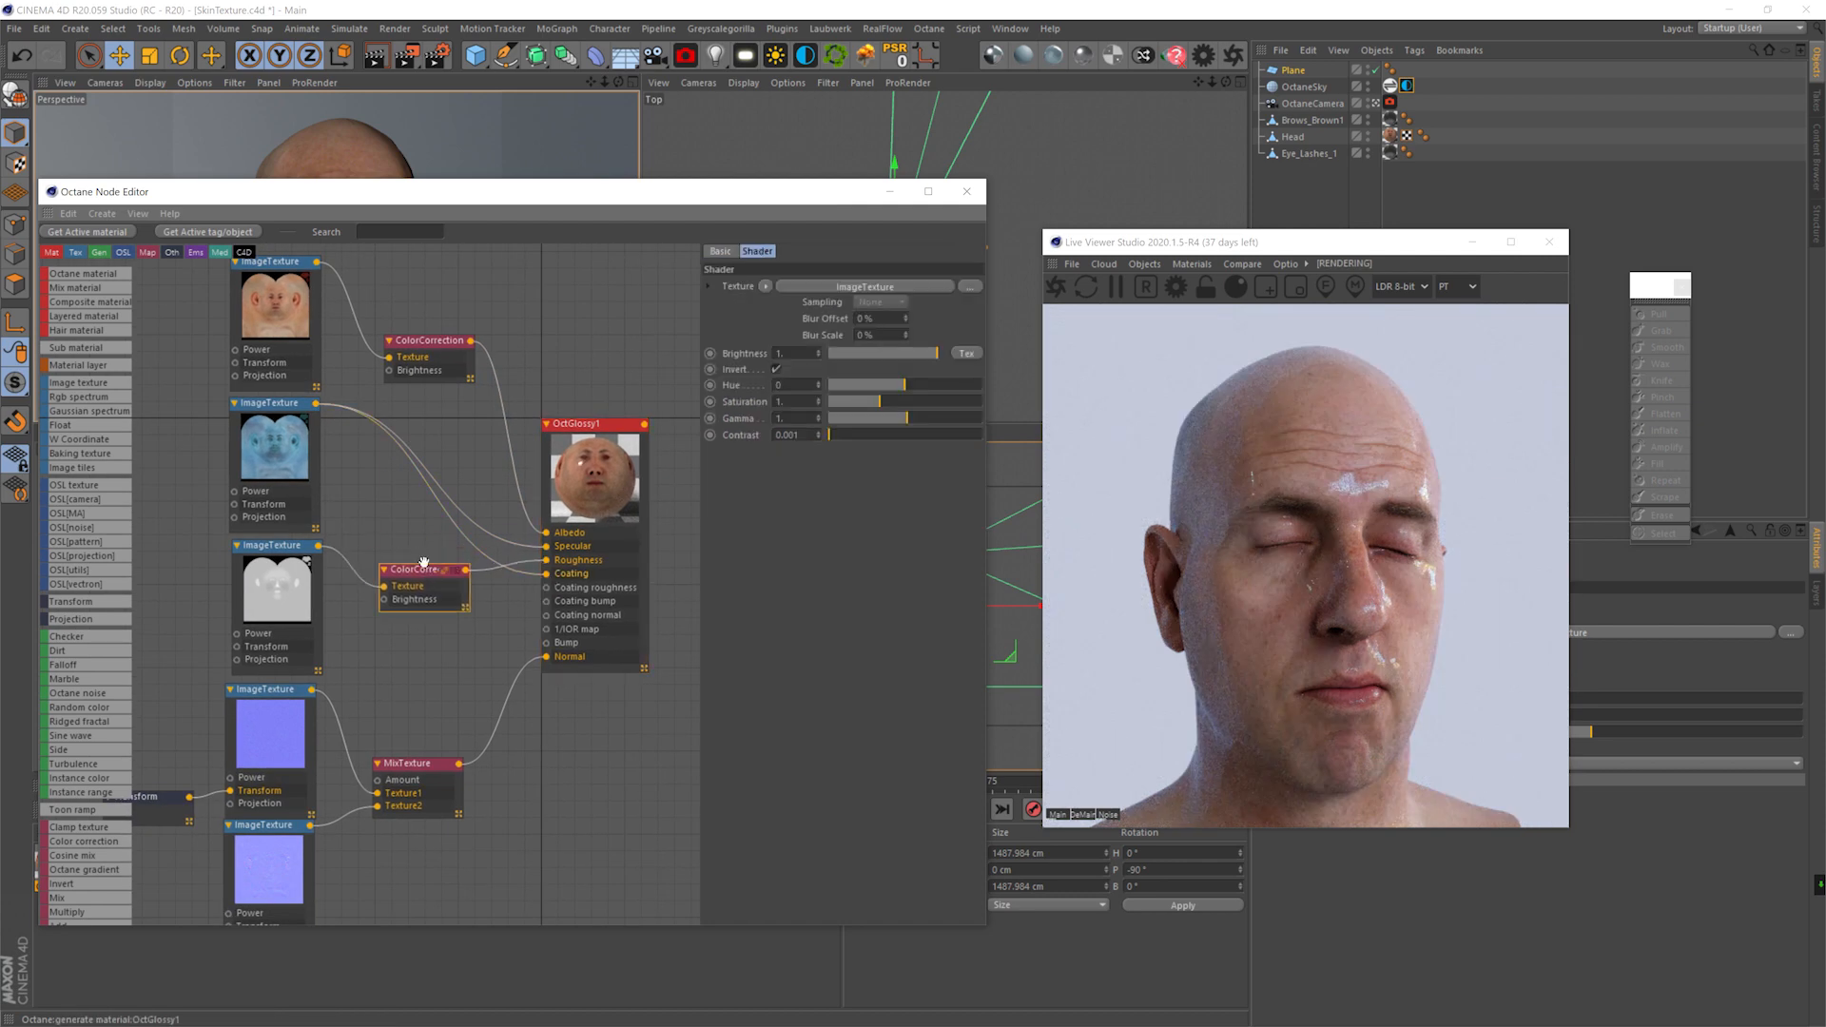
- Connect the mixed normal map to the Coating normal input and set the coating roughness to 0.35
drag(460, 763, 538, 614)
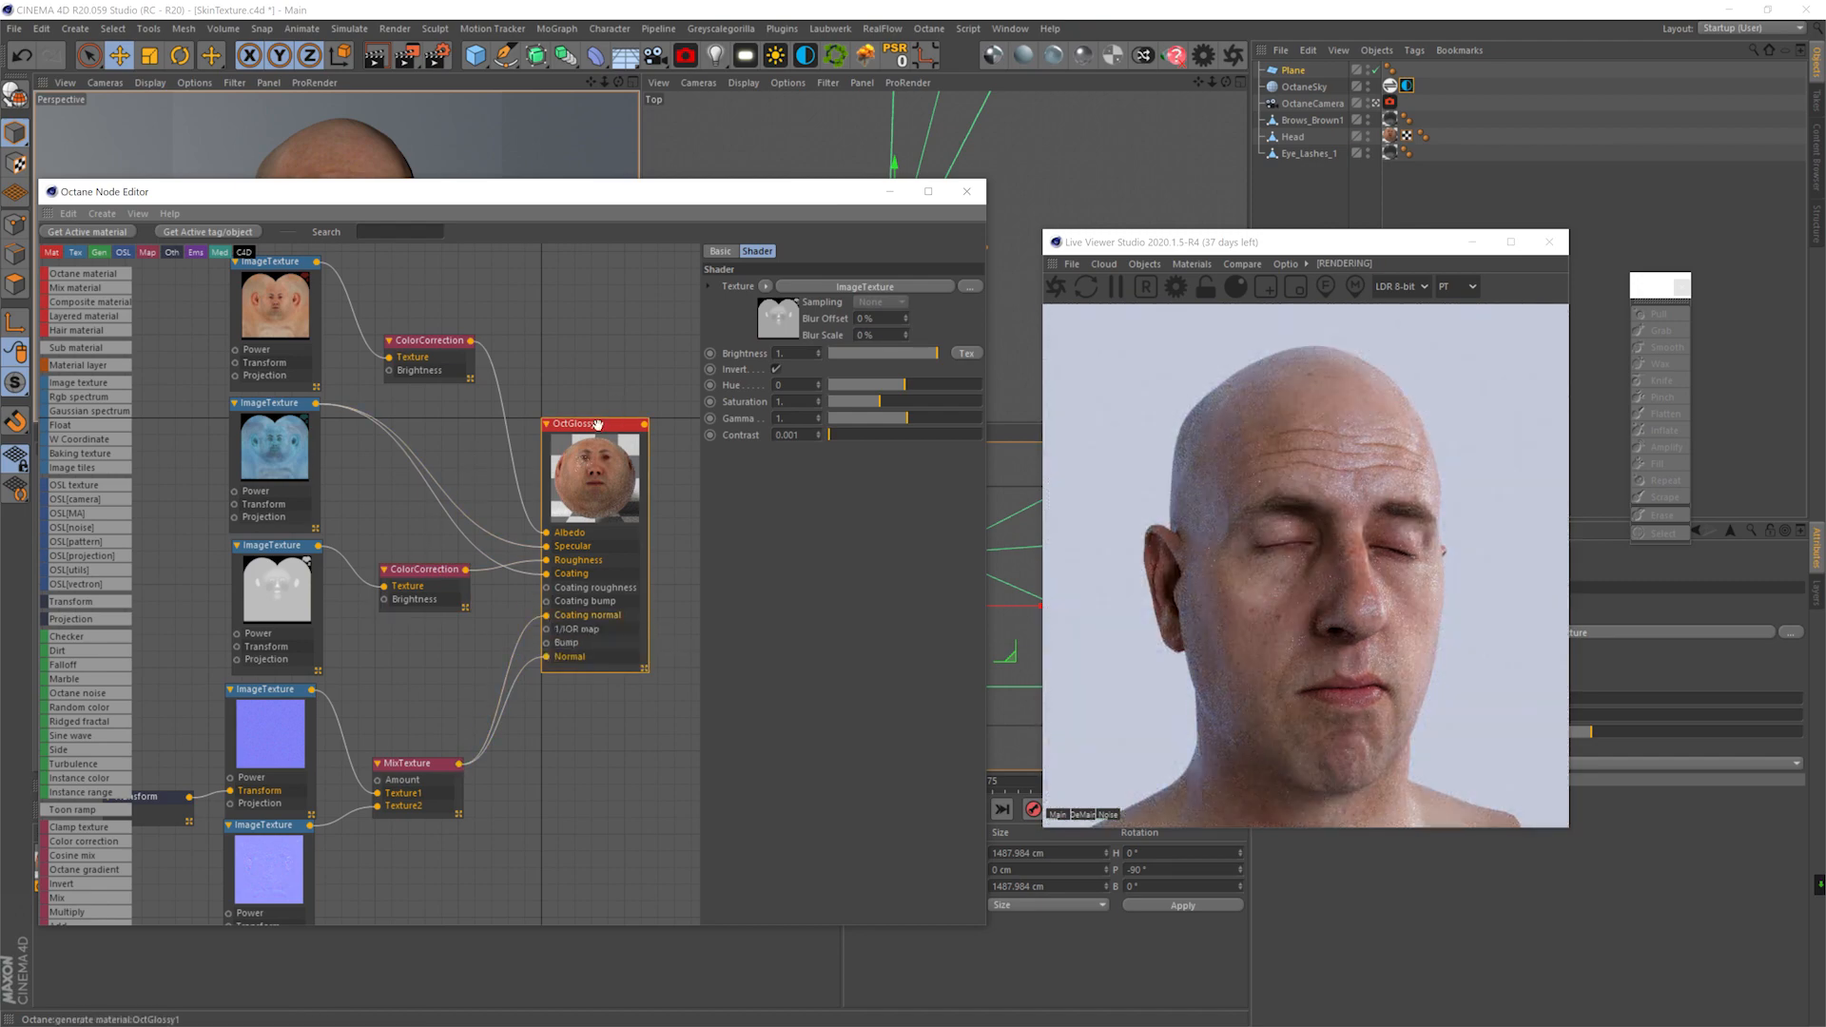
text(0.35)
key(Return)
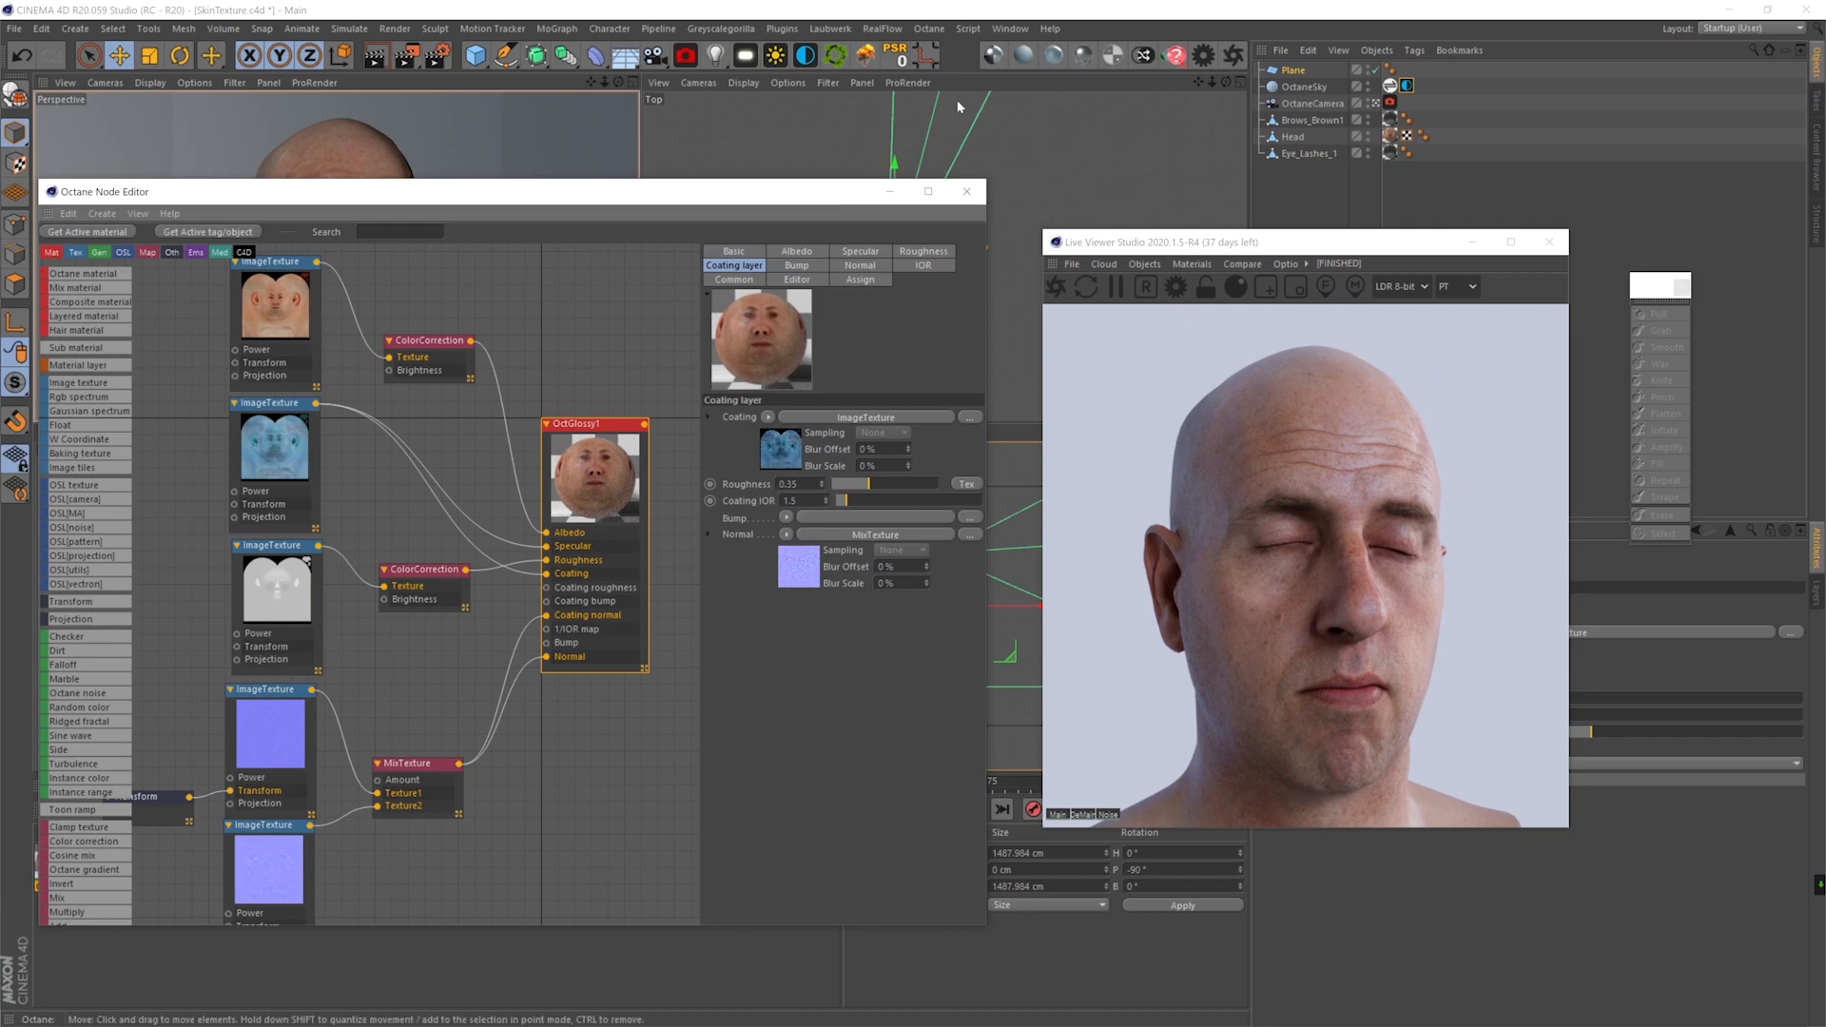
- Leave the Octane camera, inspect the skin on the nose, eyes and forehead up close, and return to the camera view
click(1375, 103)
alt+middle_drag(521, 134, 231, 266)
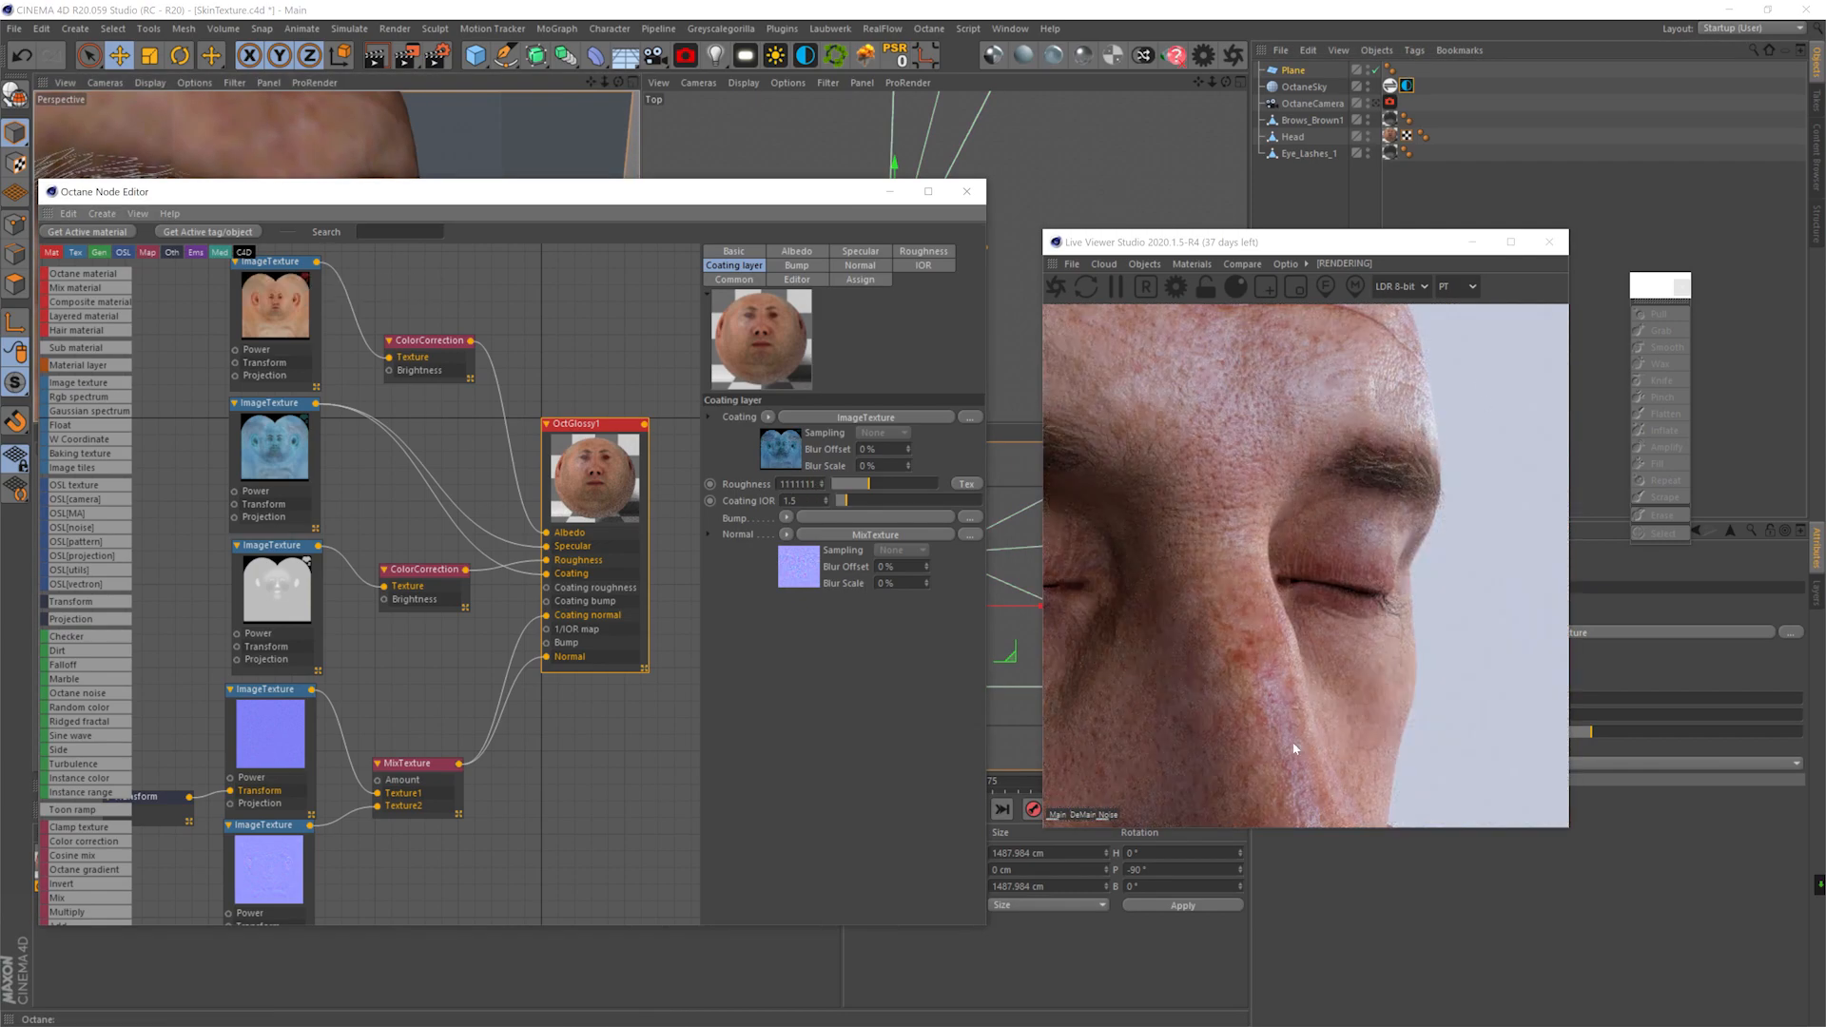
drag(419, 193, 396, 393)
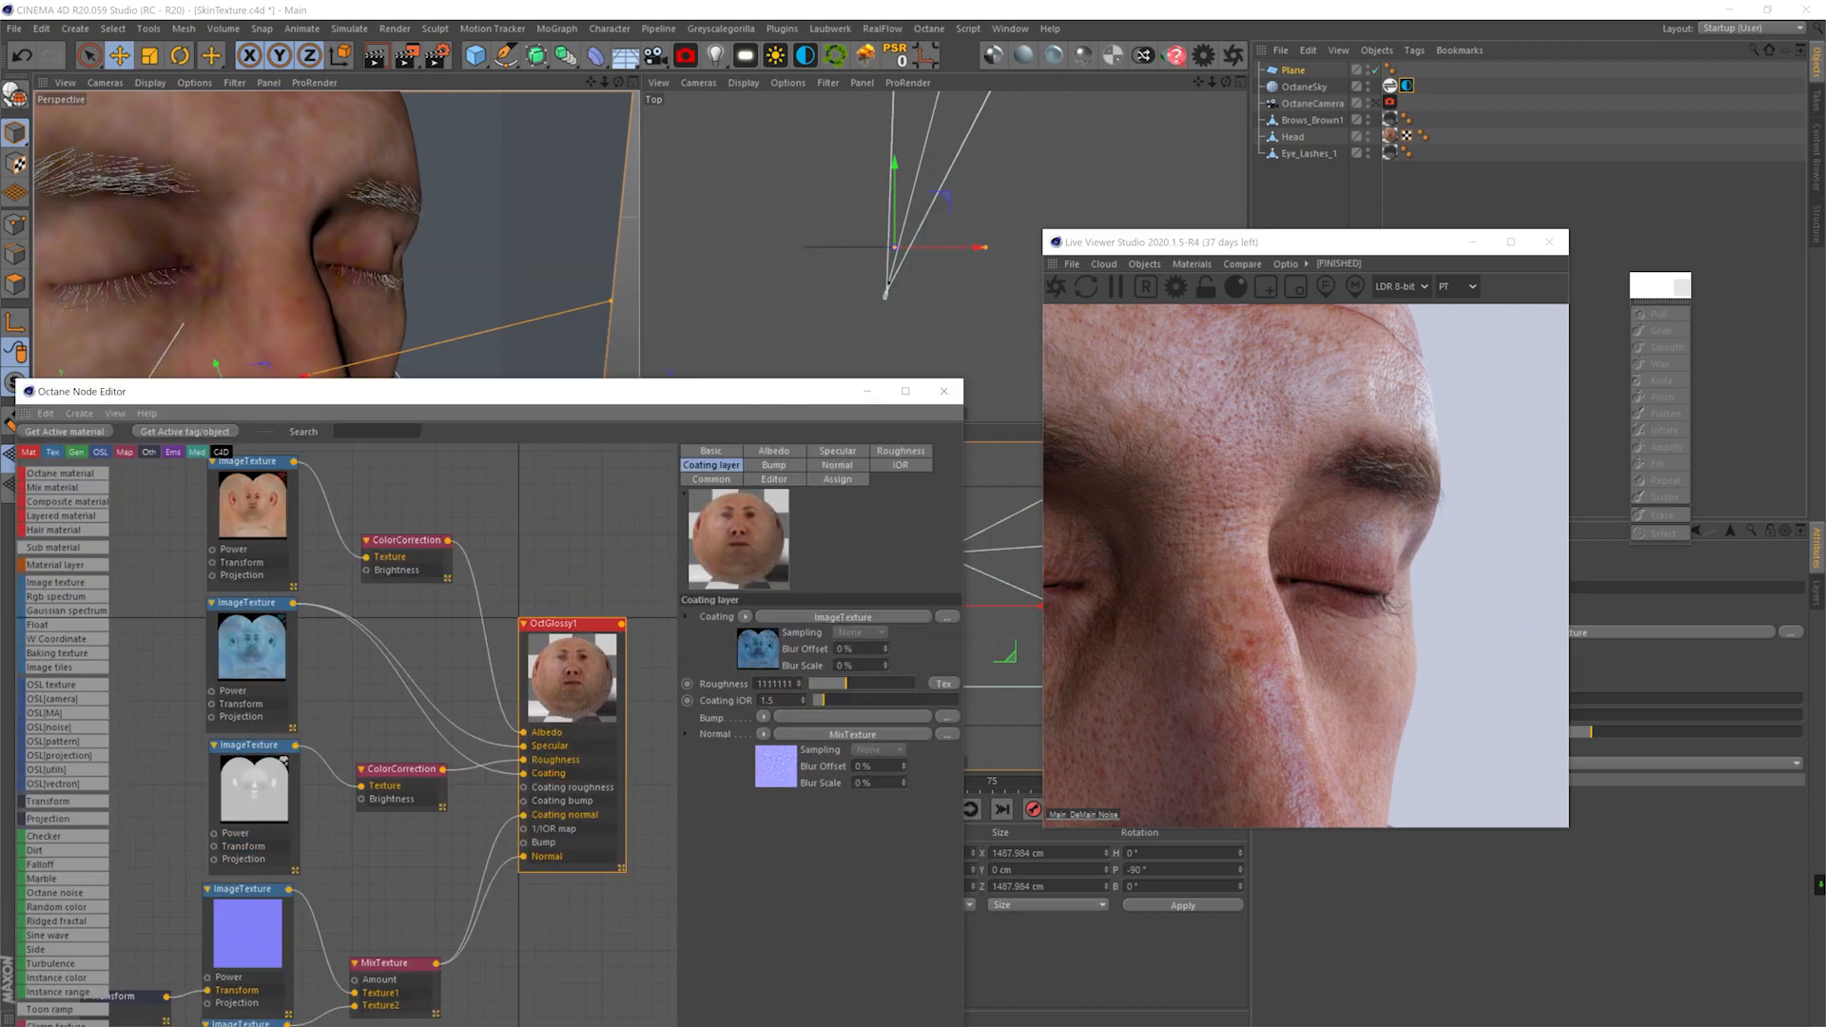
alt+middle_drag(459, 123, 339, 243)
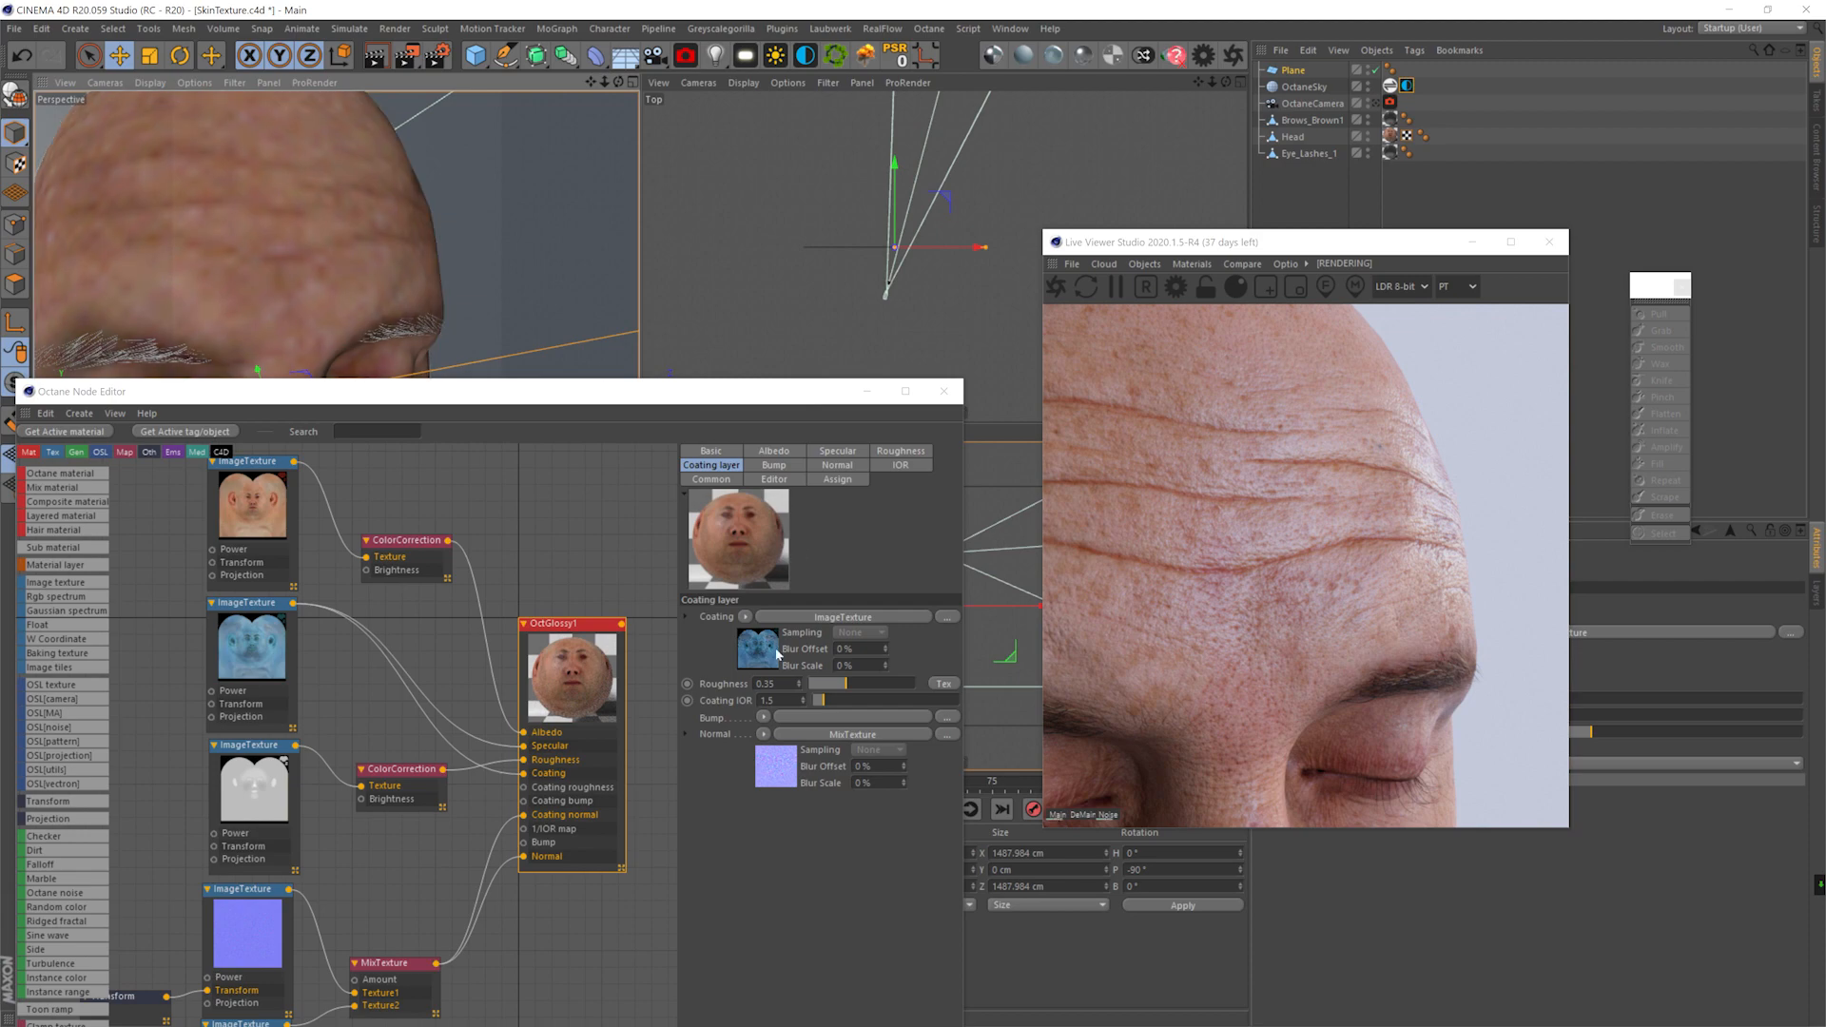
alt+right_drag(315, 176, 315, 218)
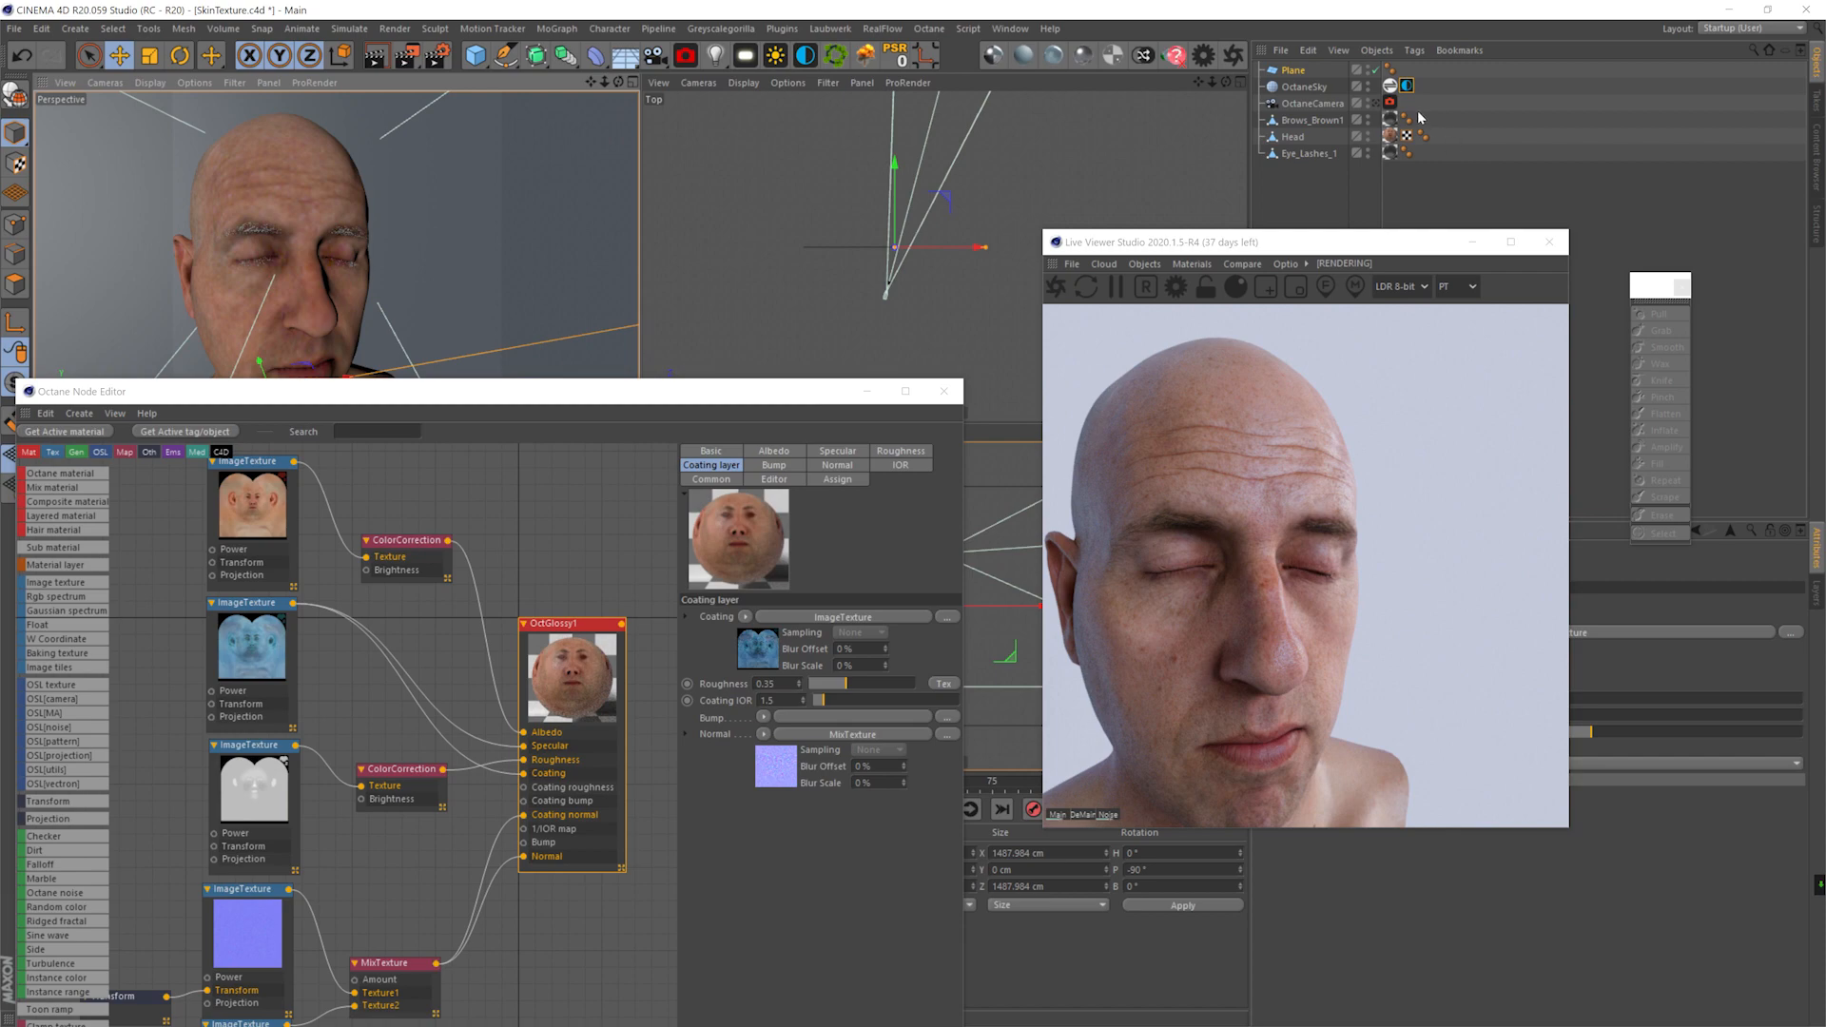
click(1375, 101)
- Save the scene, review the whole node network and close the node editor
key(ctrl+s)
drag(665, 400, 797, 194)
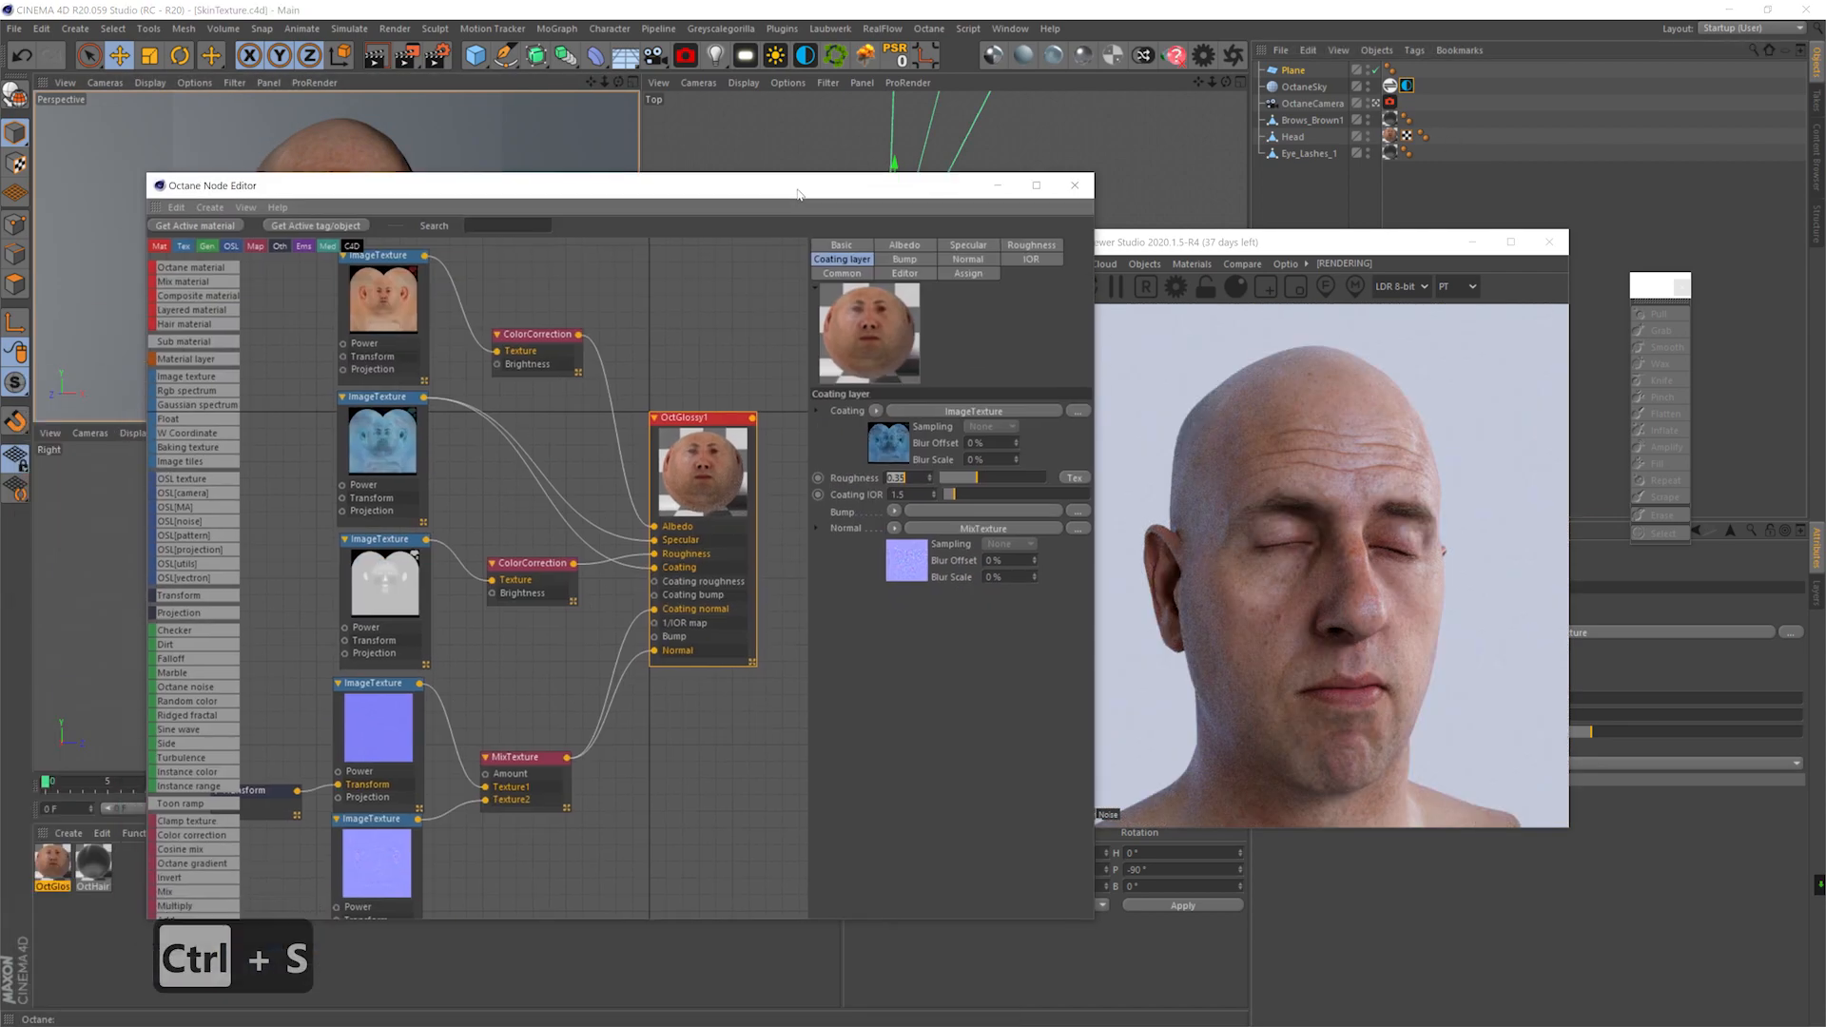
click(684, 741)
scroll(640, 676, down, 5)
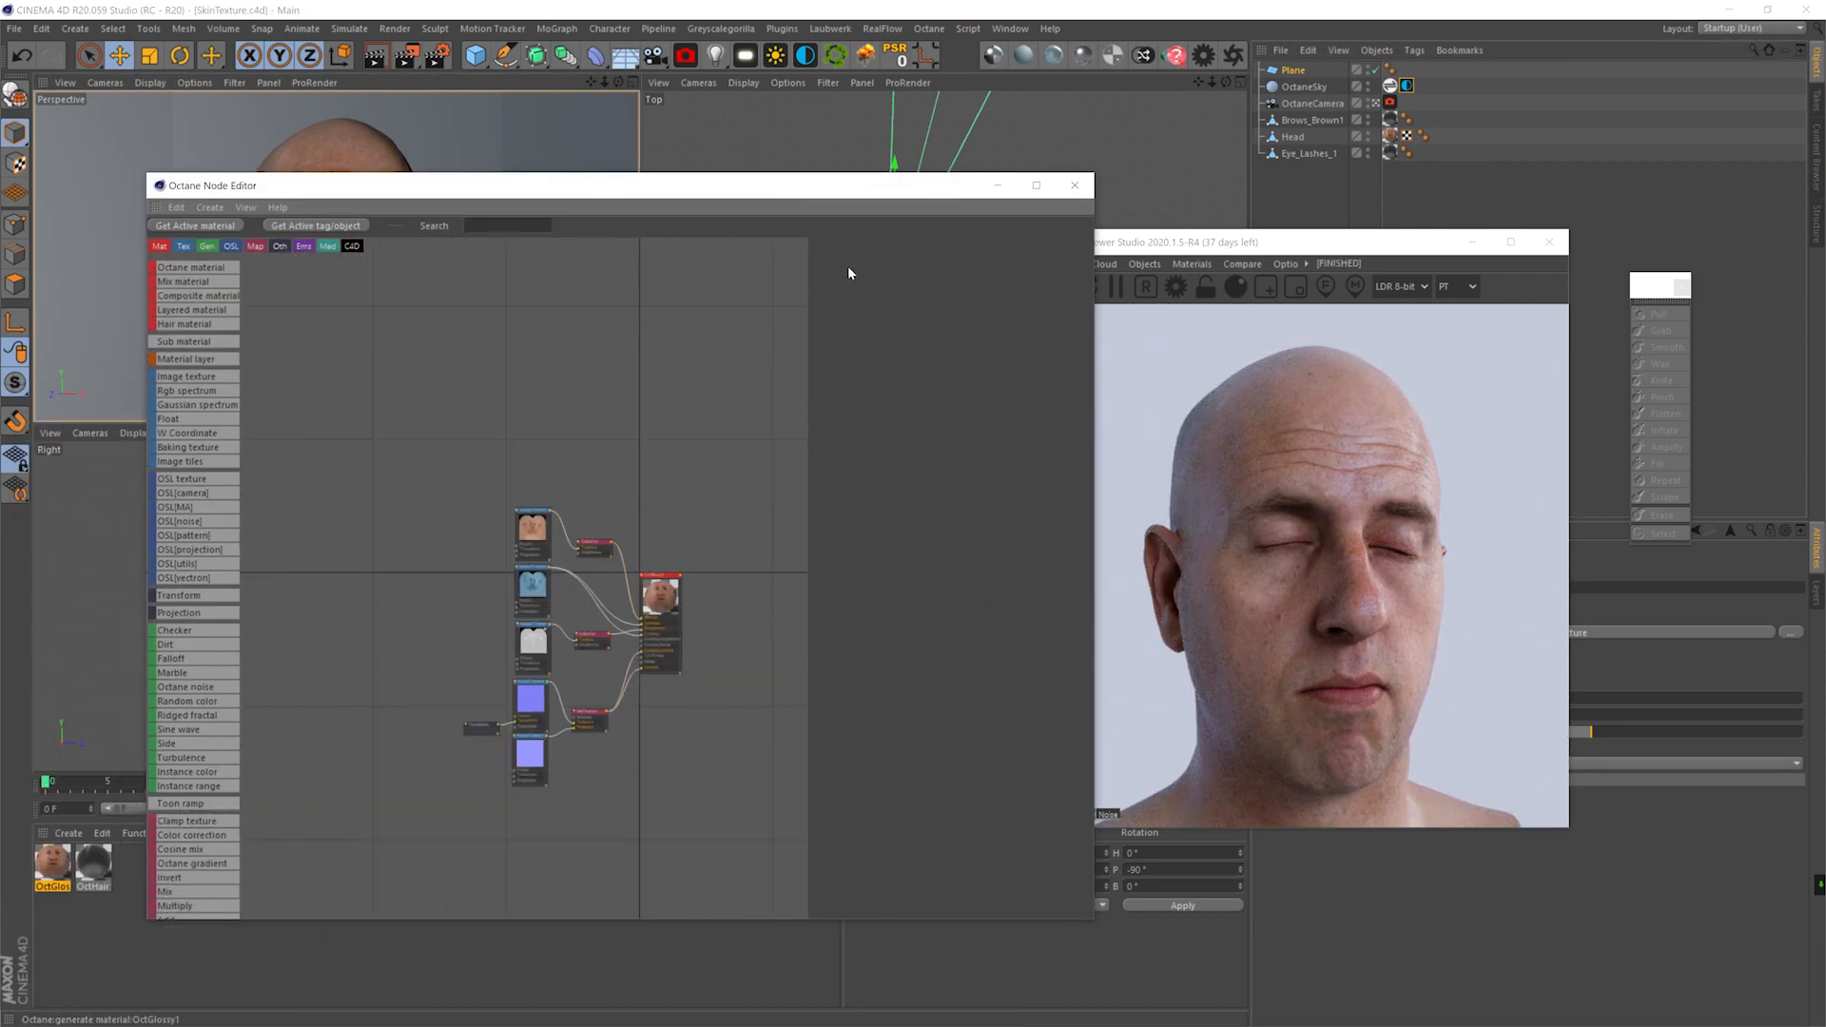
click(1074, 185)
- Rename the skin material as SkinGloss
click(52, 882)
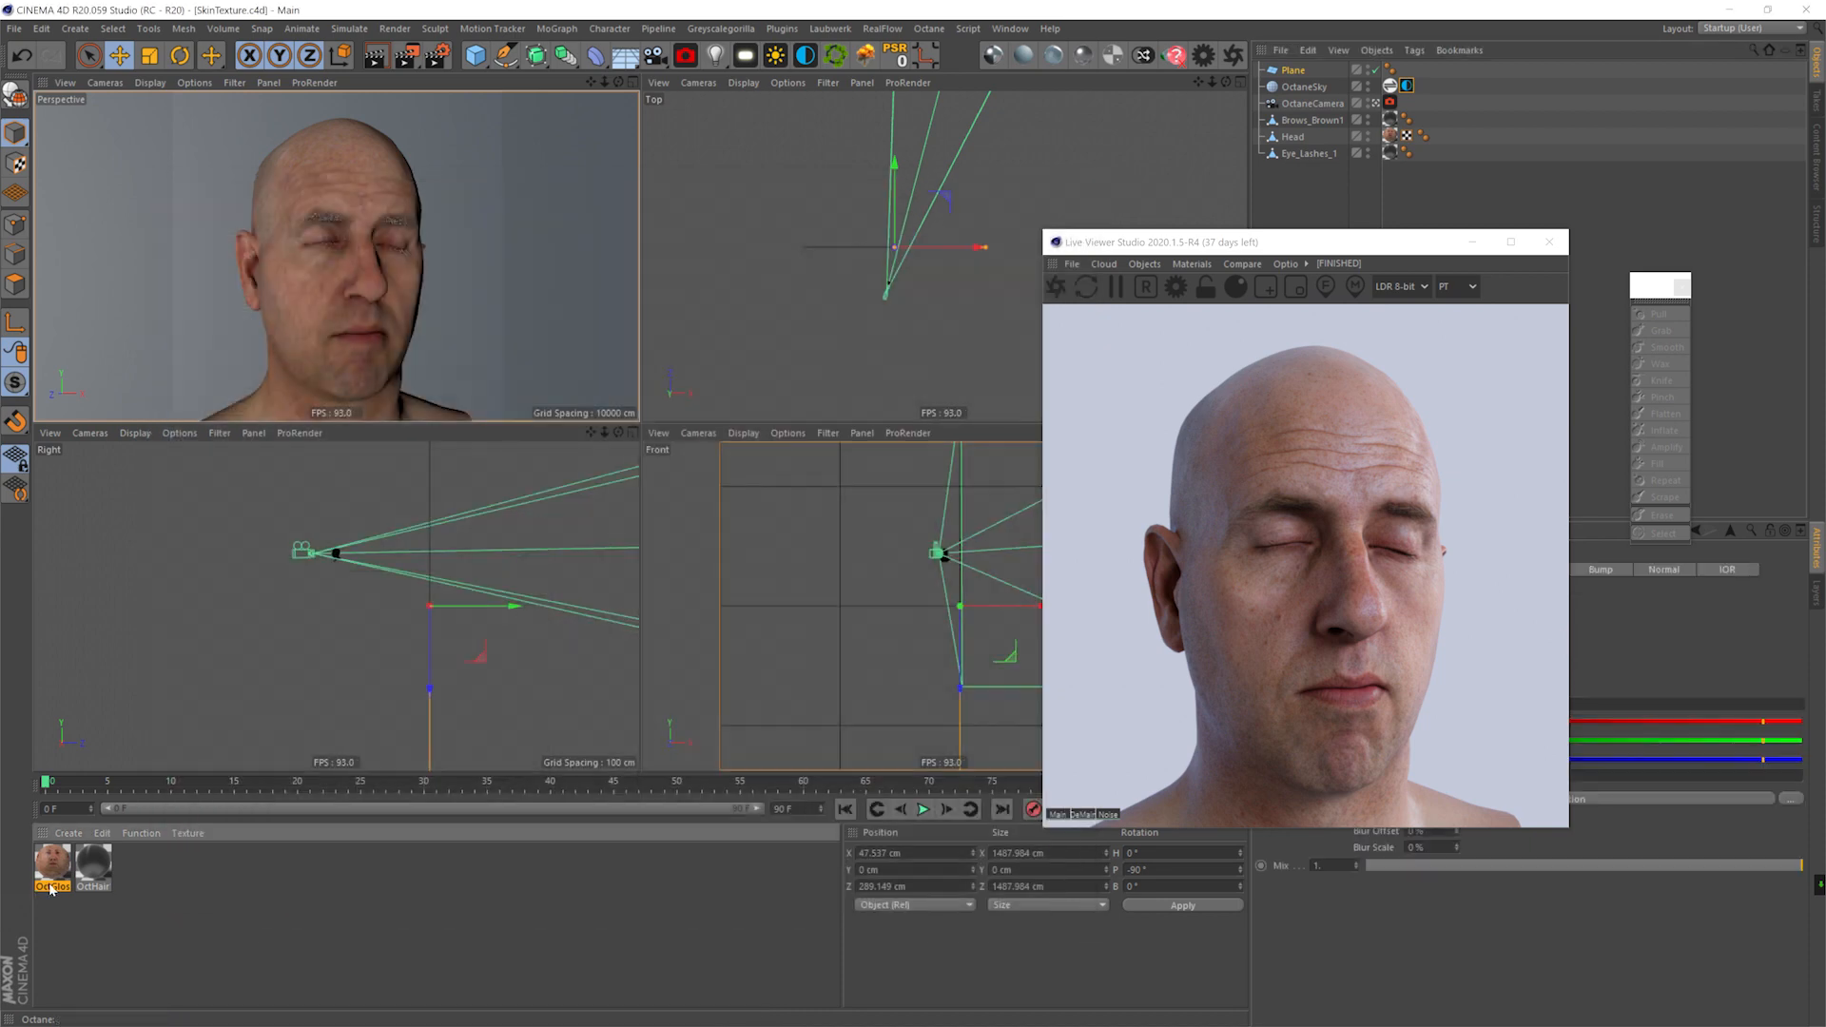
double_click(52, 882)
text(Sk)
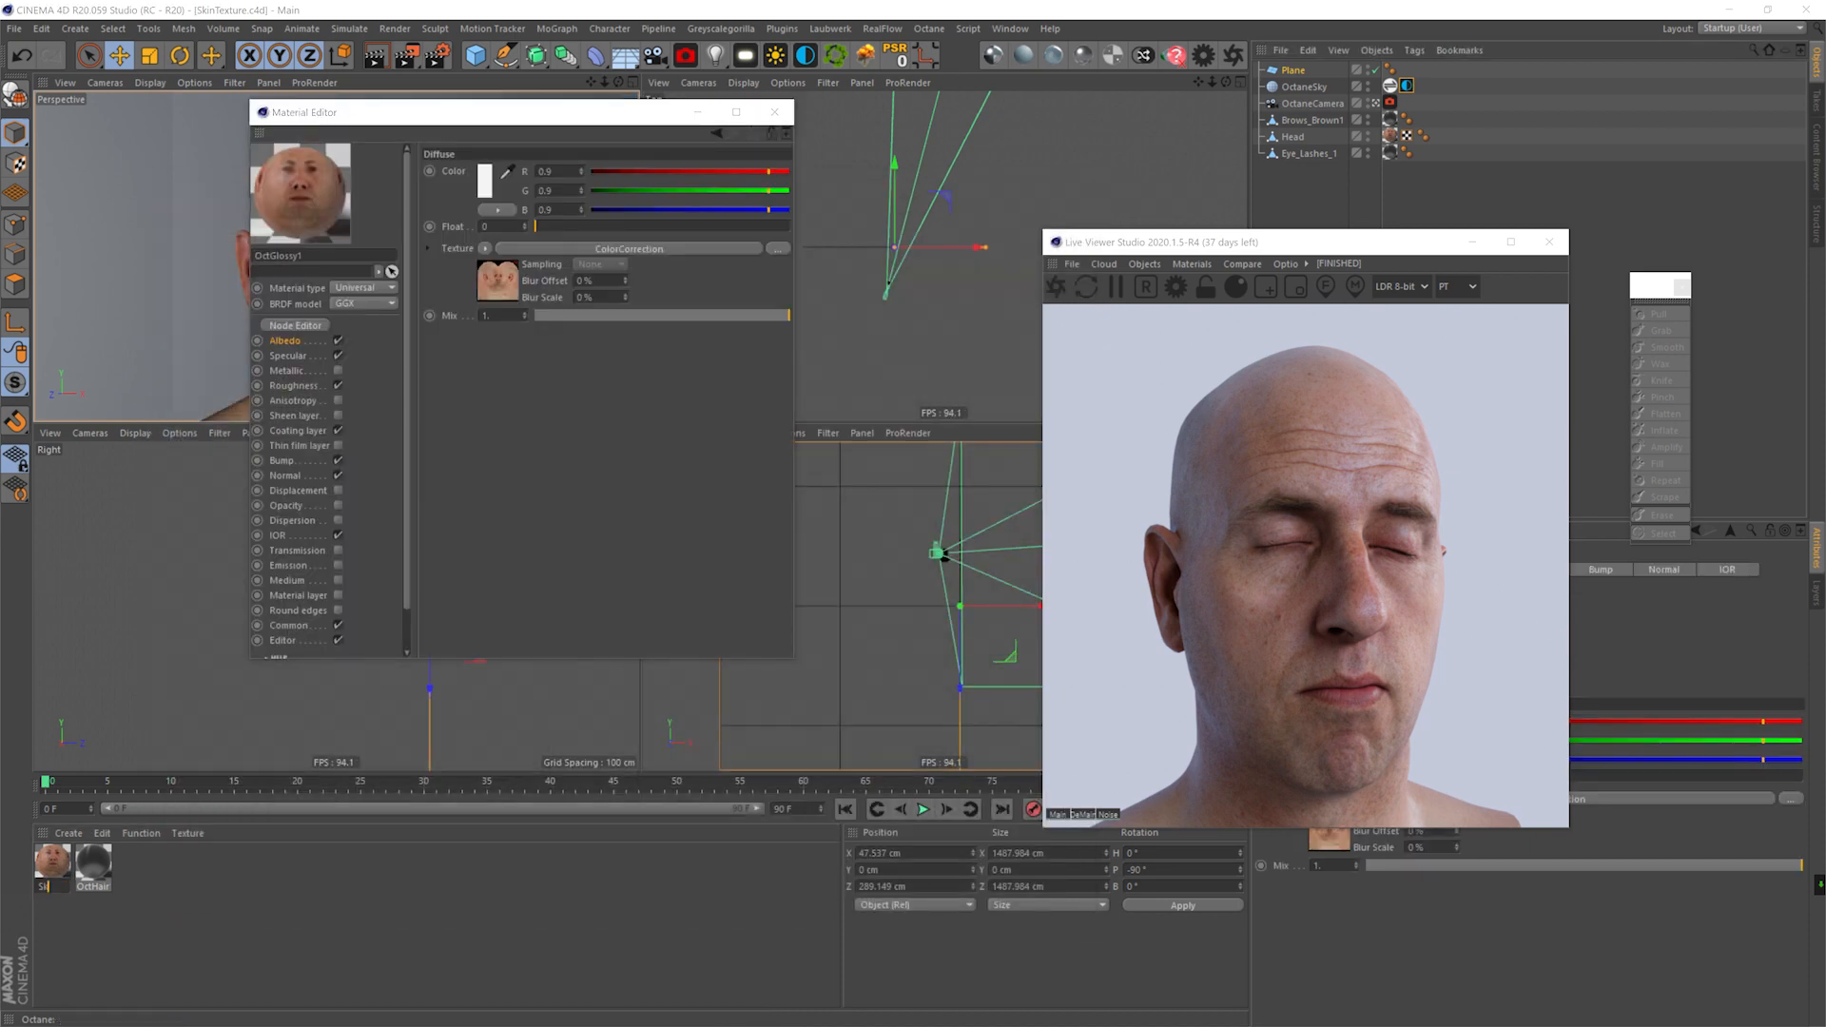
text(inGloss)
key(Return)
- Duplicate the SkinGloss material and name the copy SkinSSS
ctrl+drag(55, 865, 78, 867)
double_click(93, 887)
text(SkinSSS)
key(Return)
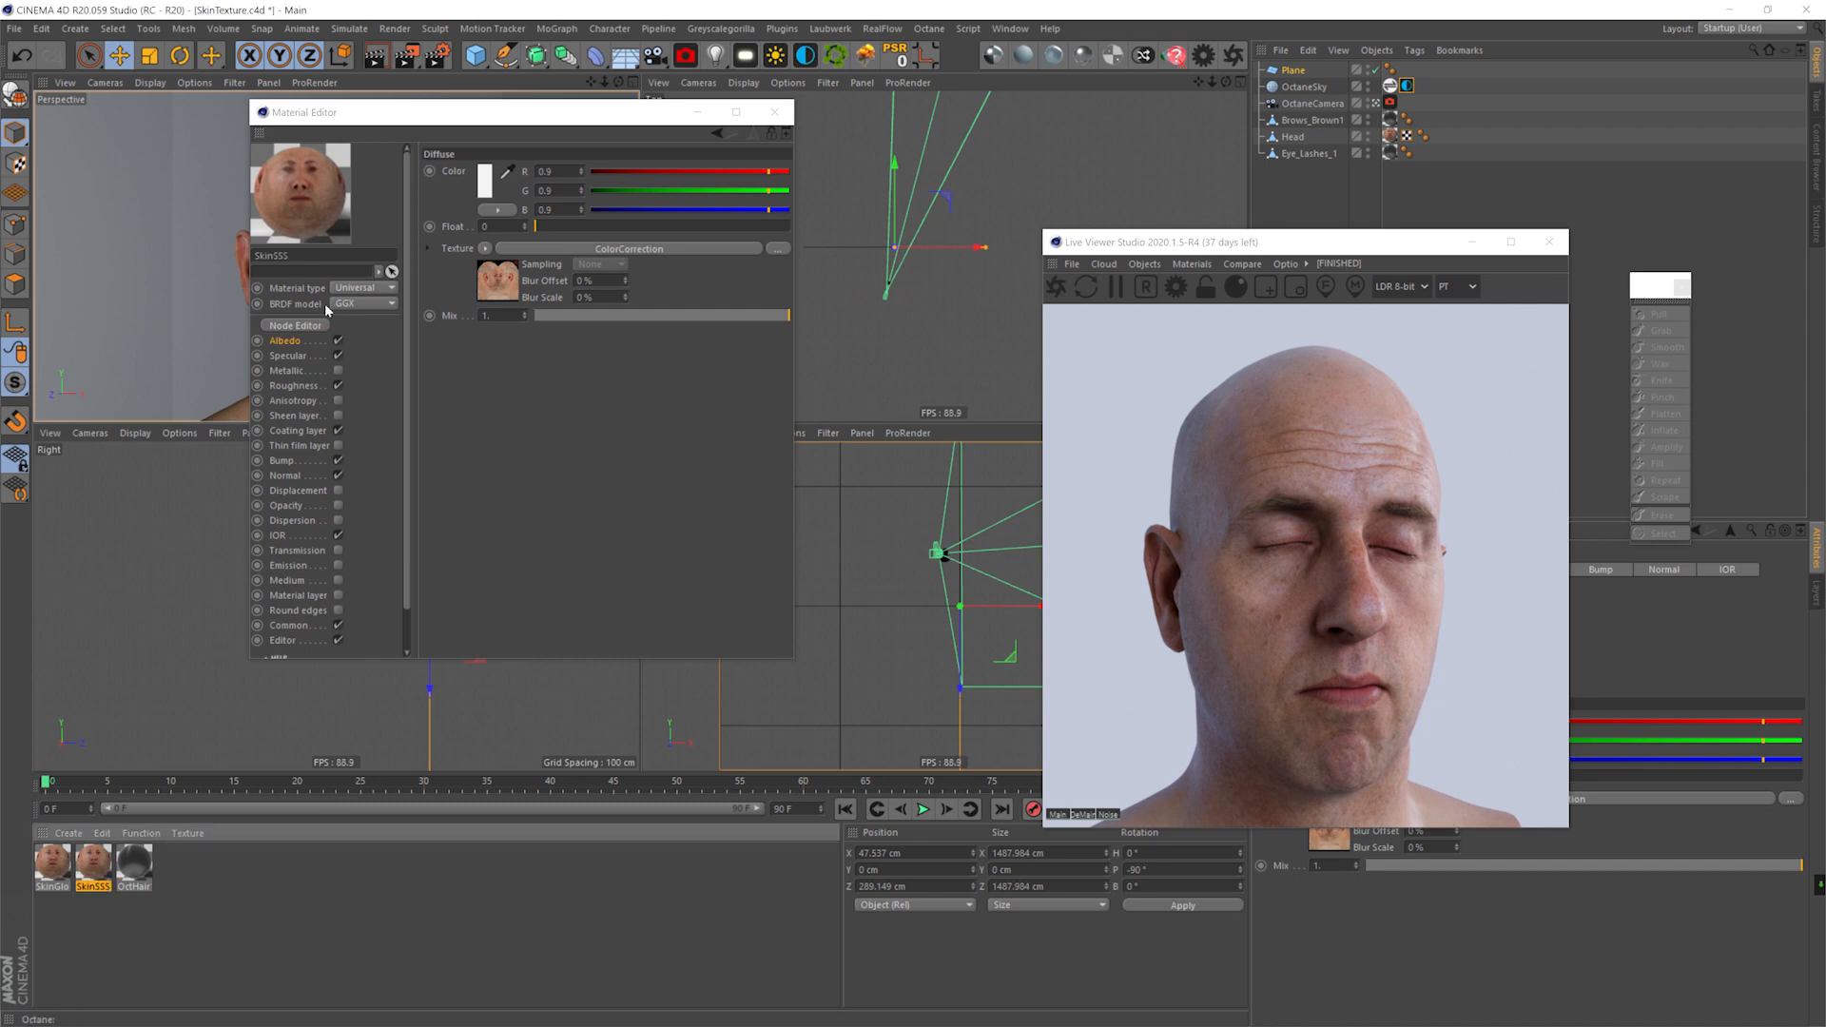
- Disconnect the colour map's Color correction node from SkinSSS's Albedo input in the node editor and assign SkinSSS to the Head object
click(297, 325)
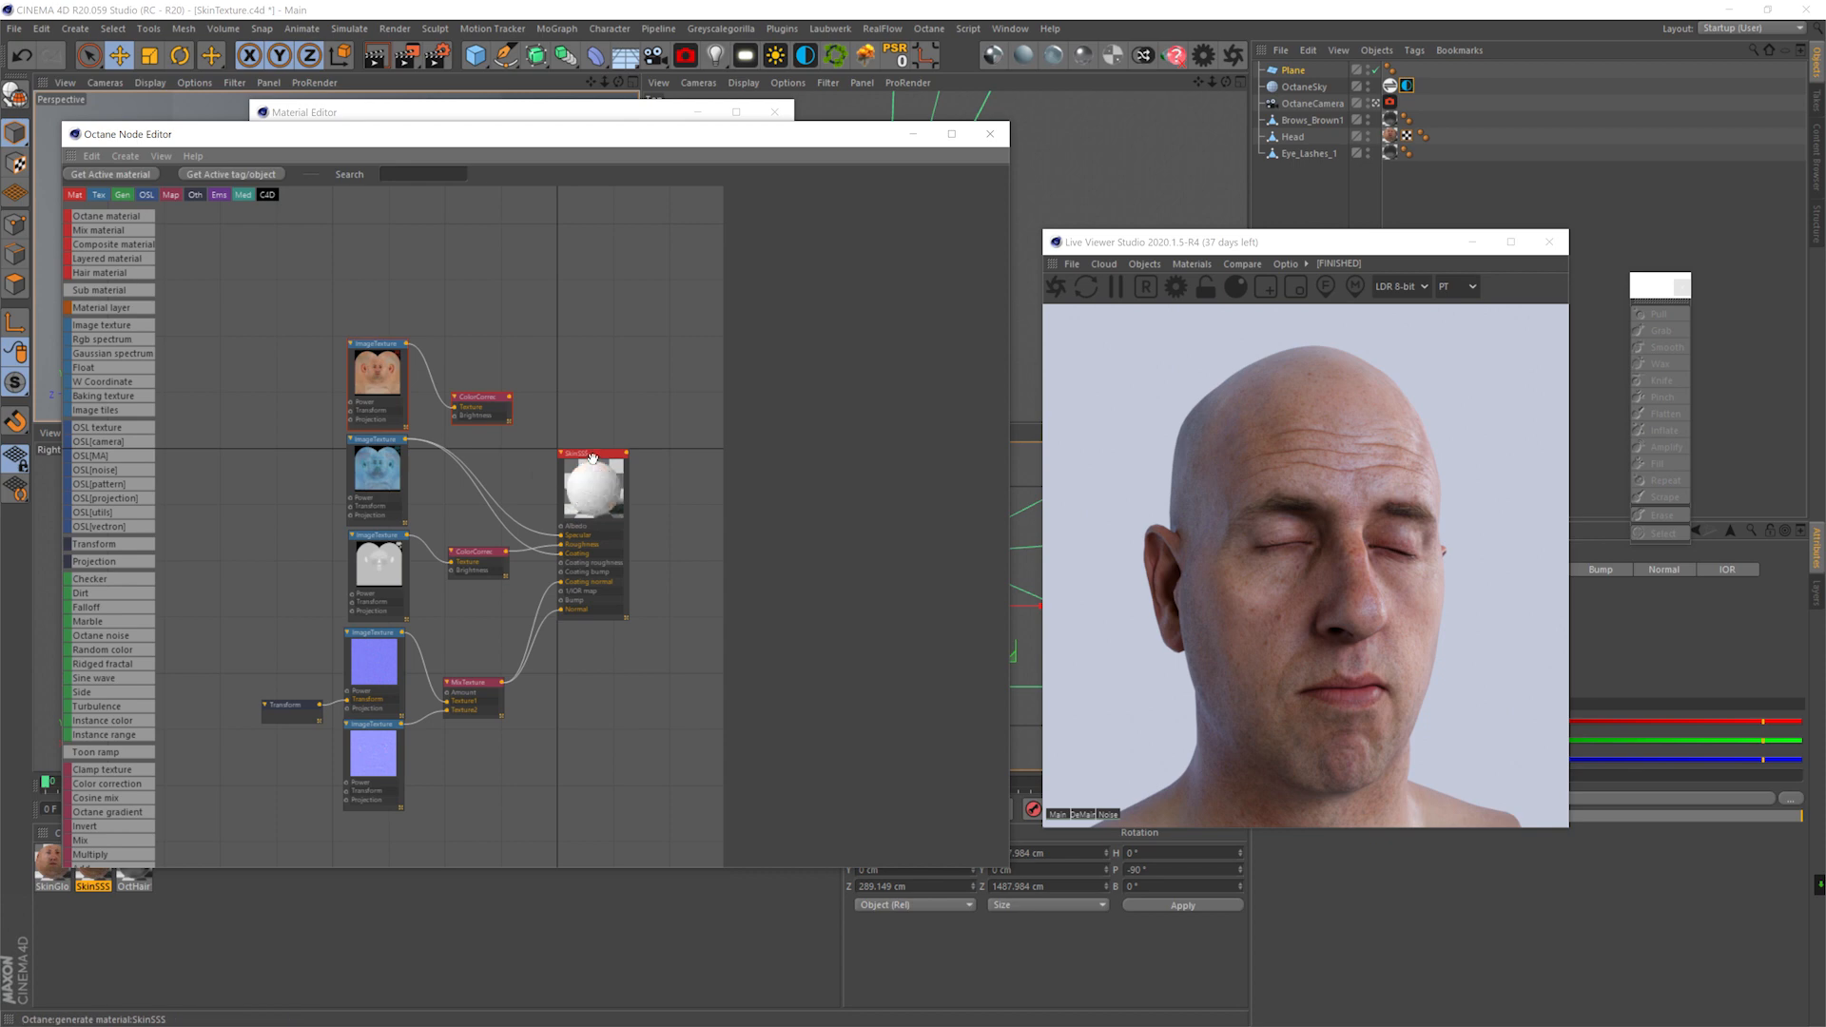
drag(105, 885, 1392, 136)
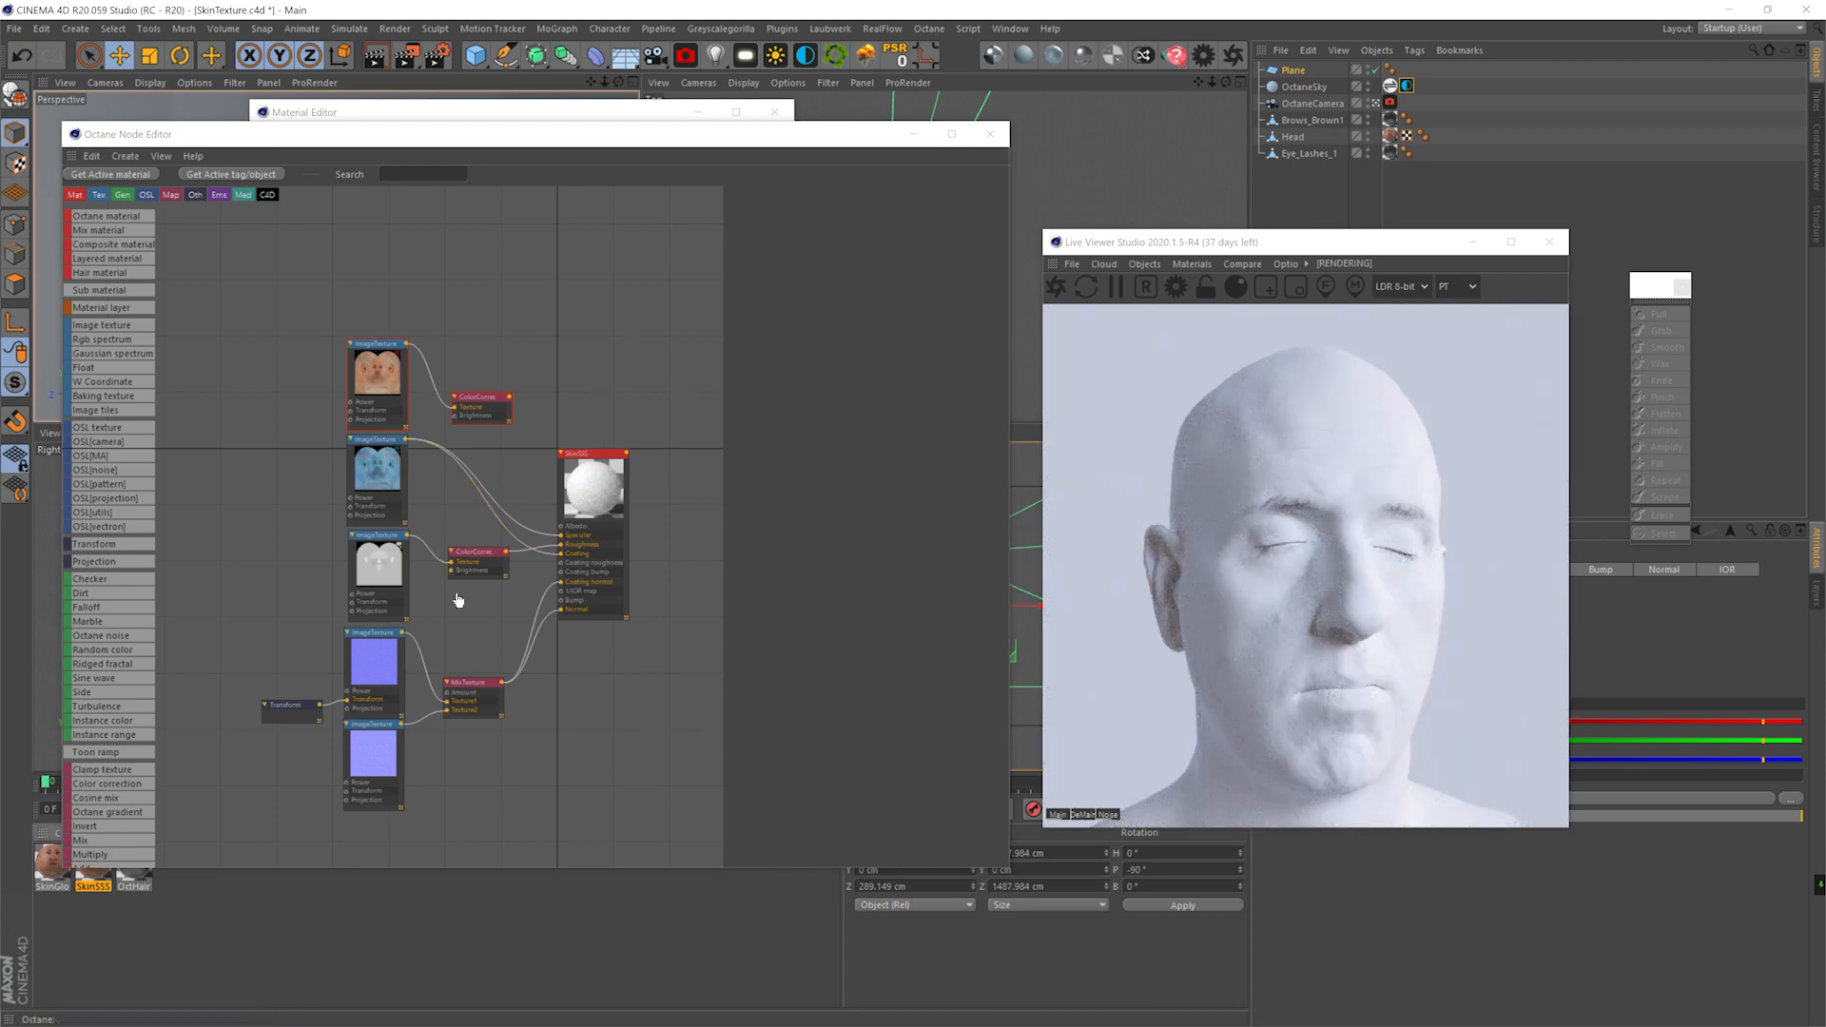
click(577, 580)
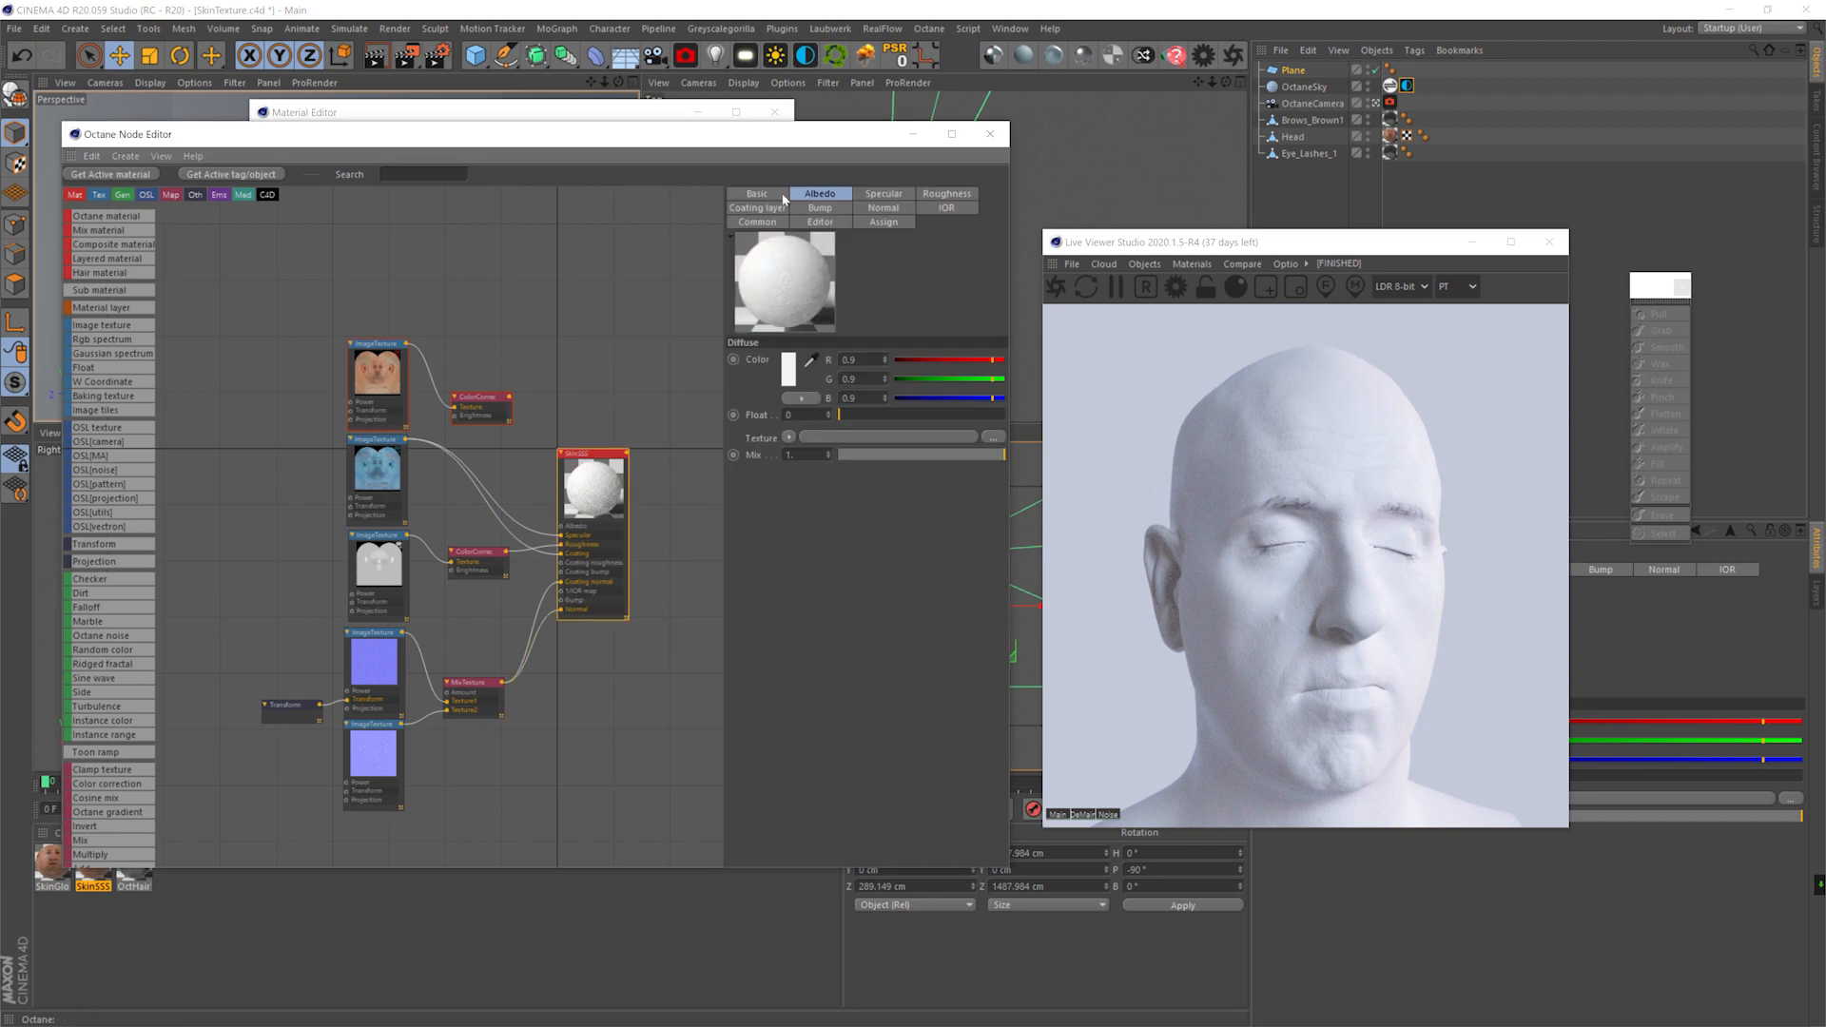
- Enable the Transmission and Medium channels of the SkinSSS material
click(757, 193)
click(814, 685)
click(814, 654)
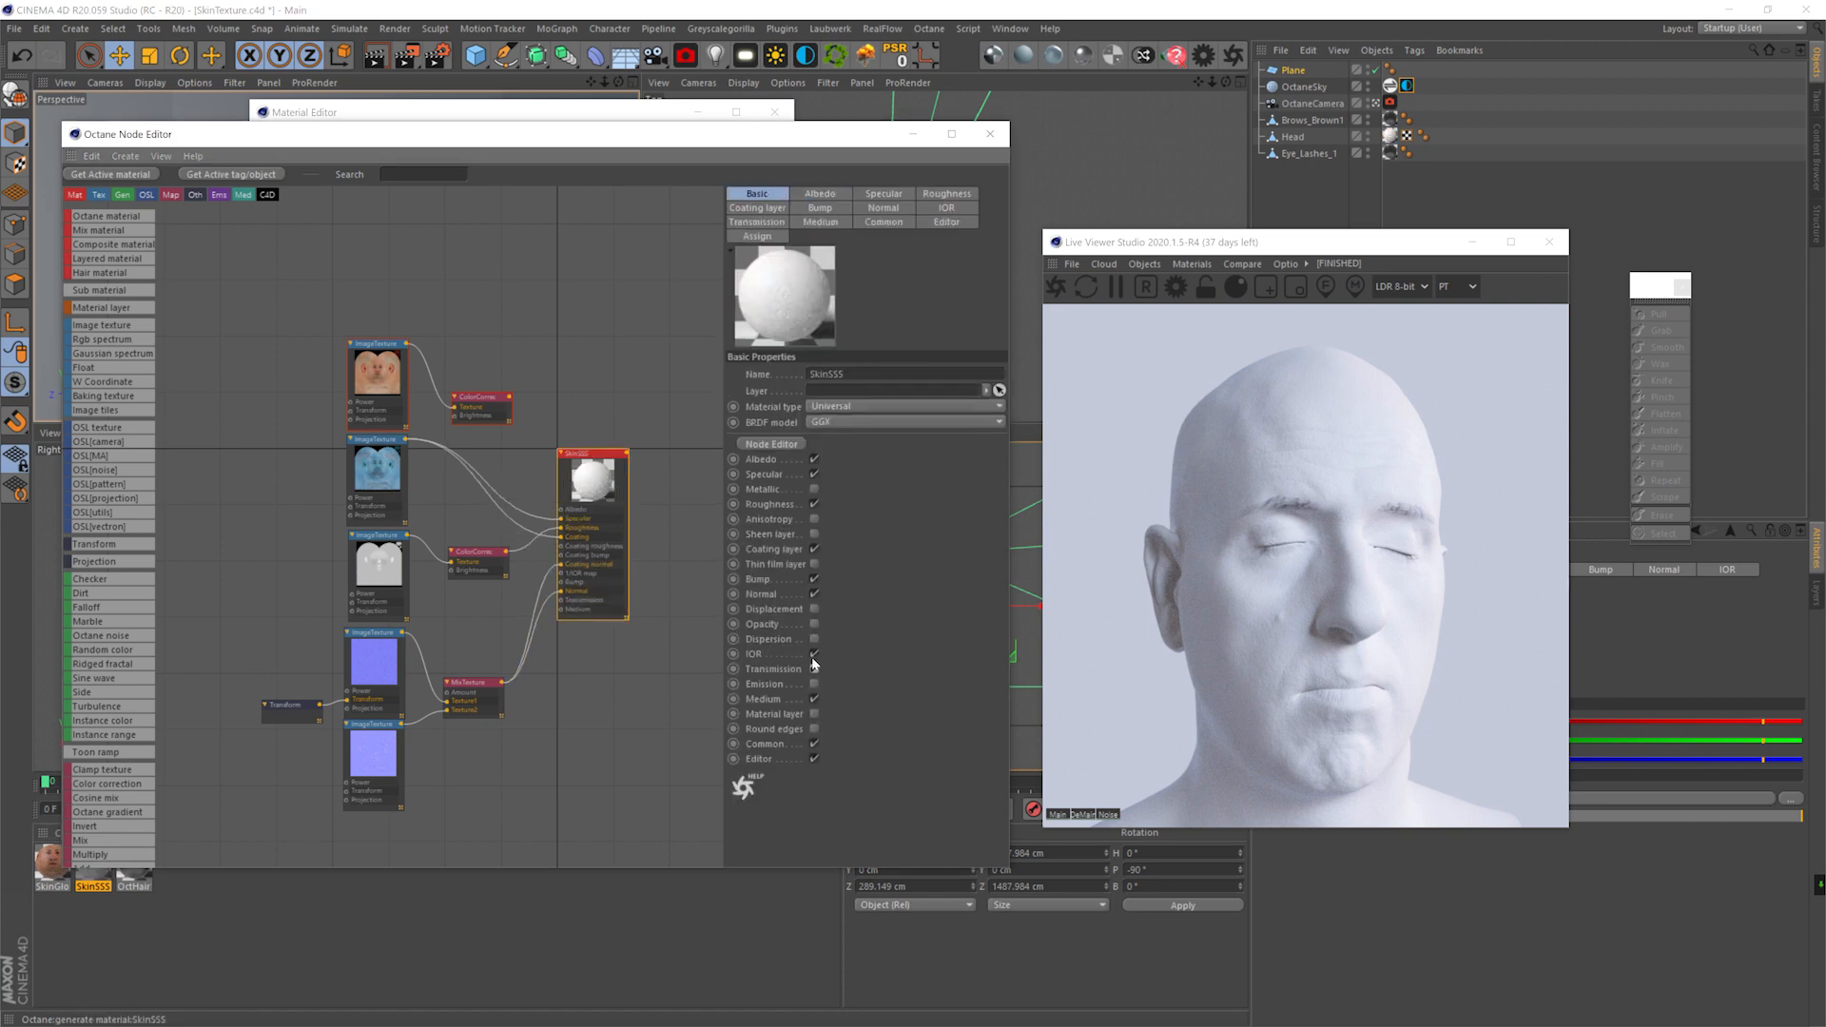
drag(600, 452, 601, 447)
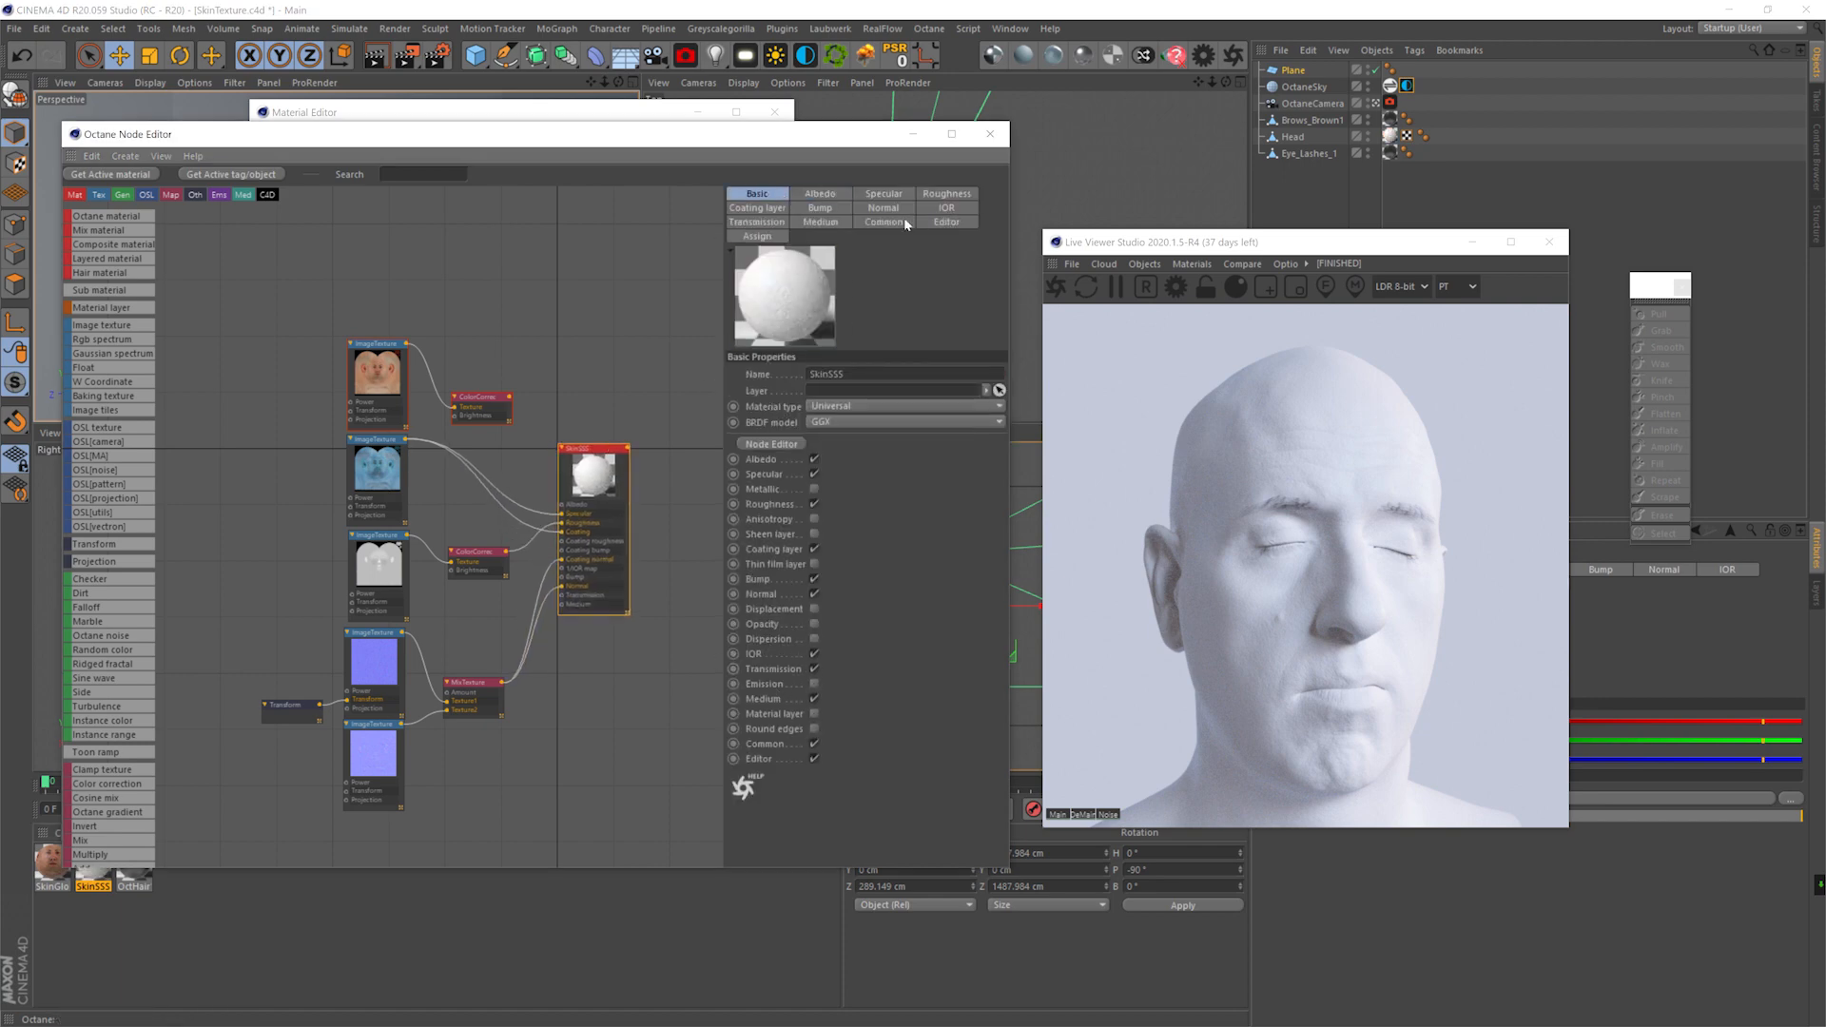
- Set SkinSSS's transmission colour to a red with H 8°, S 70% and V 90%, and raise the transmission float to 1
click(758, 222)
click(840, 411)
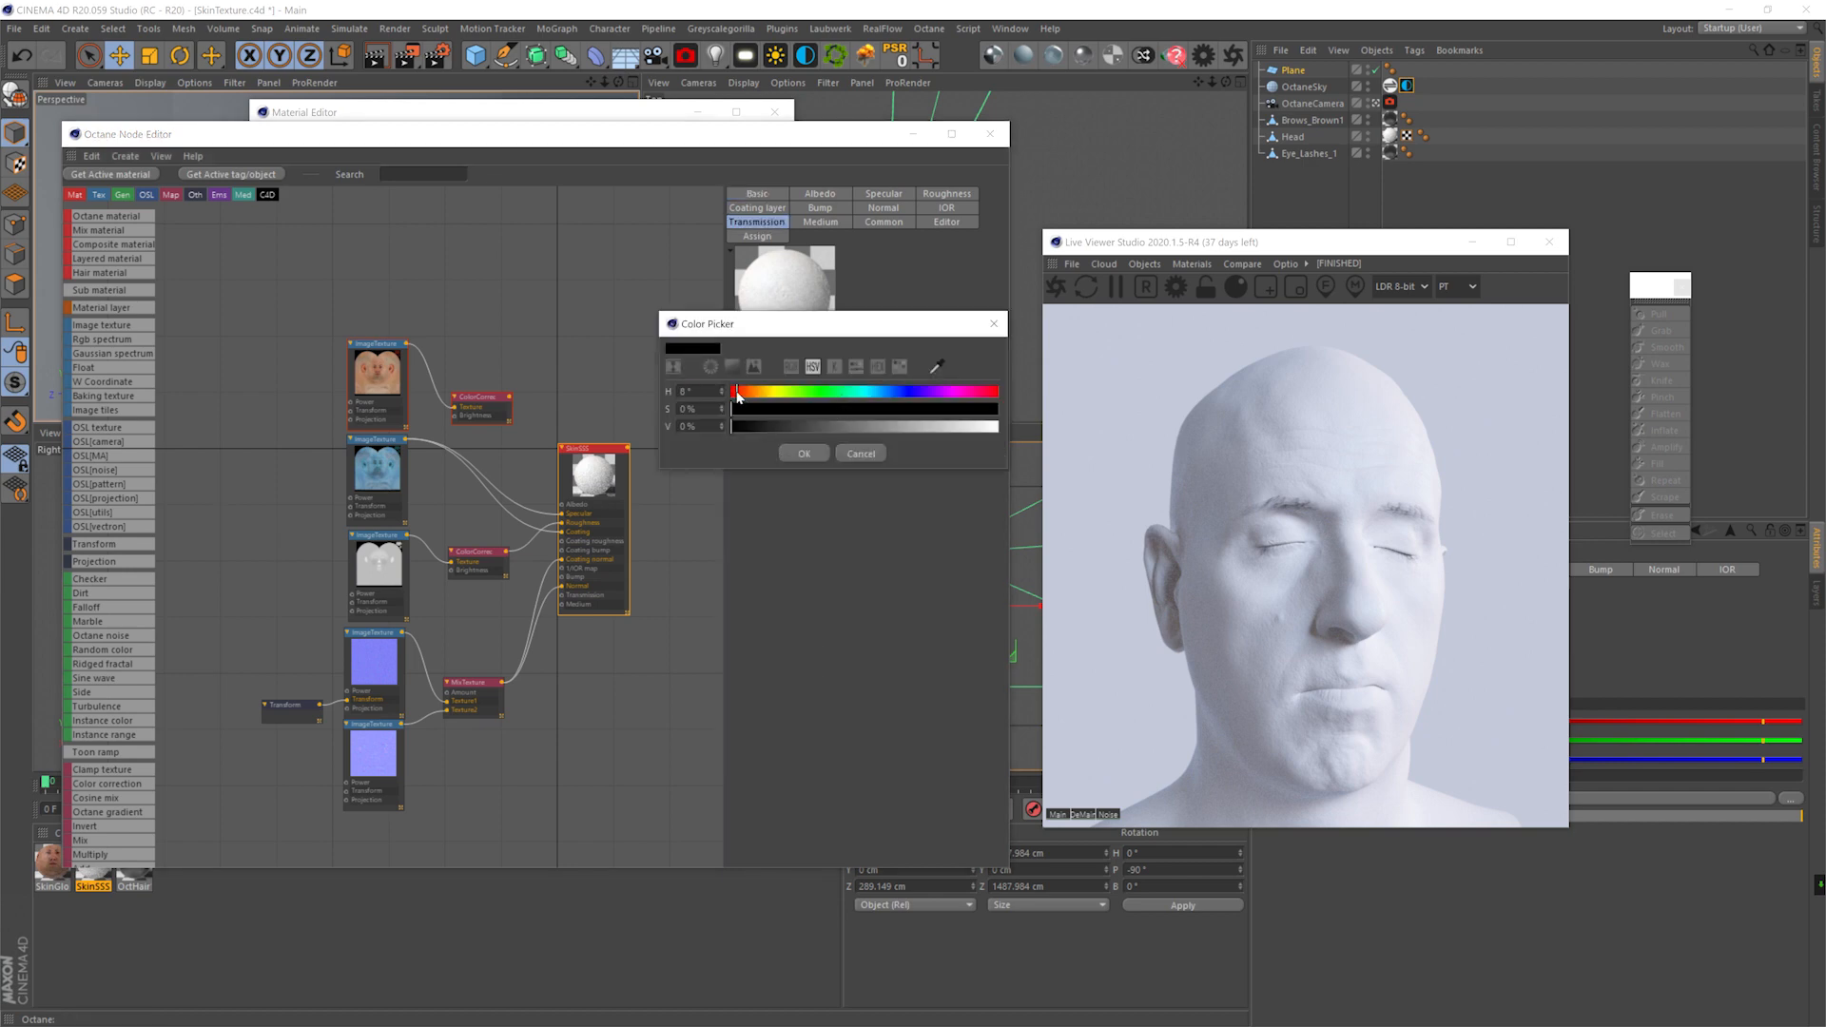
click(867, 408)
click(971, 427)
click(917, 409)
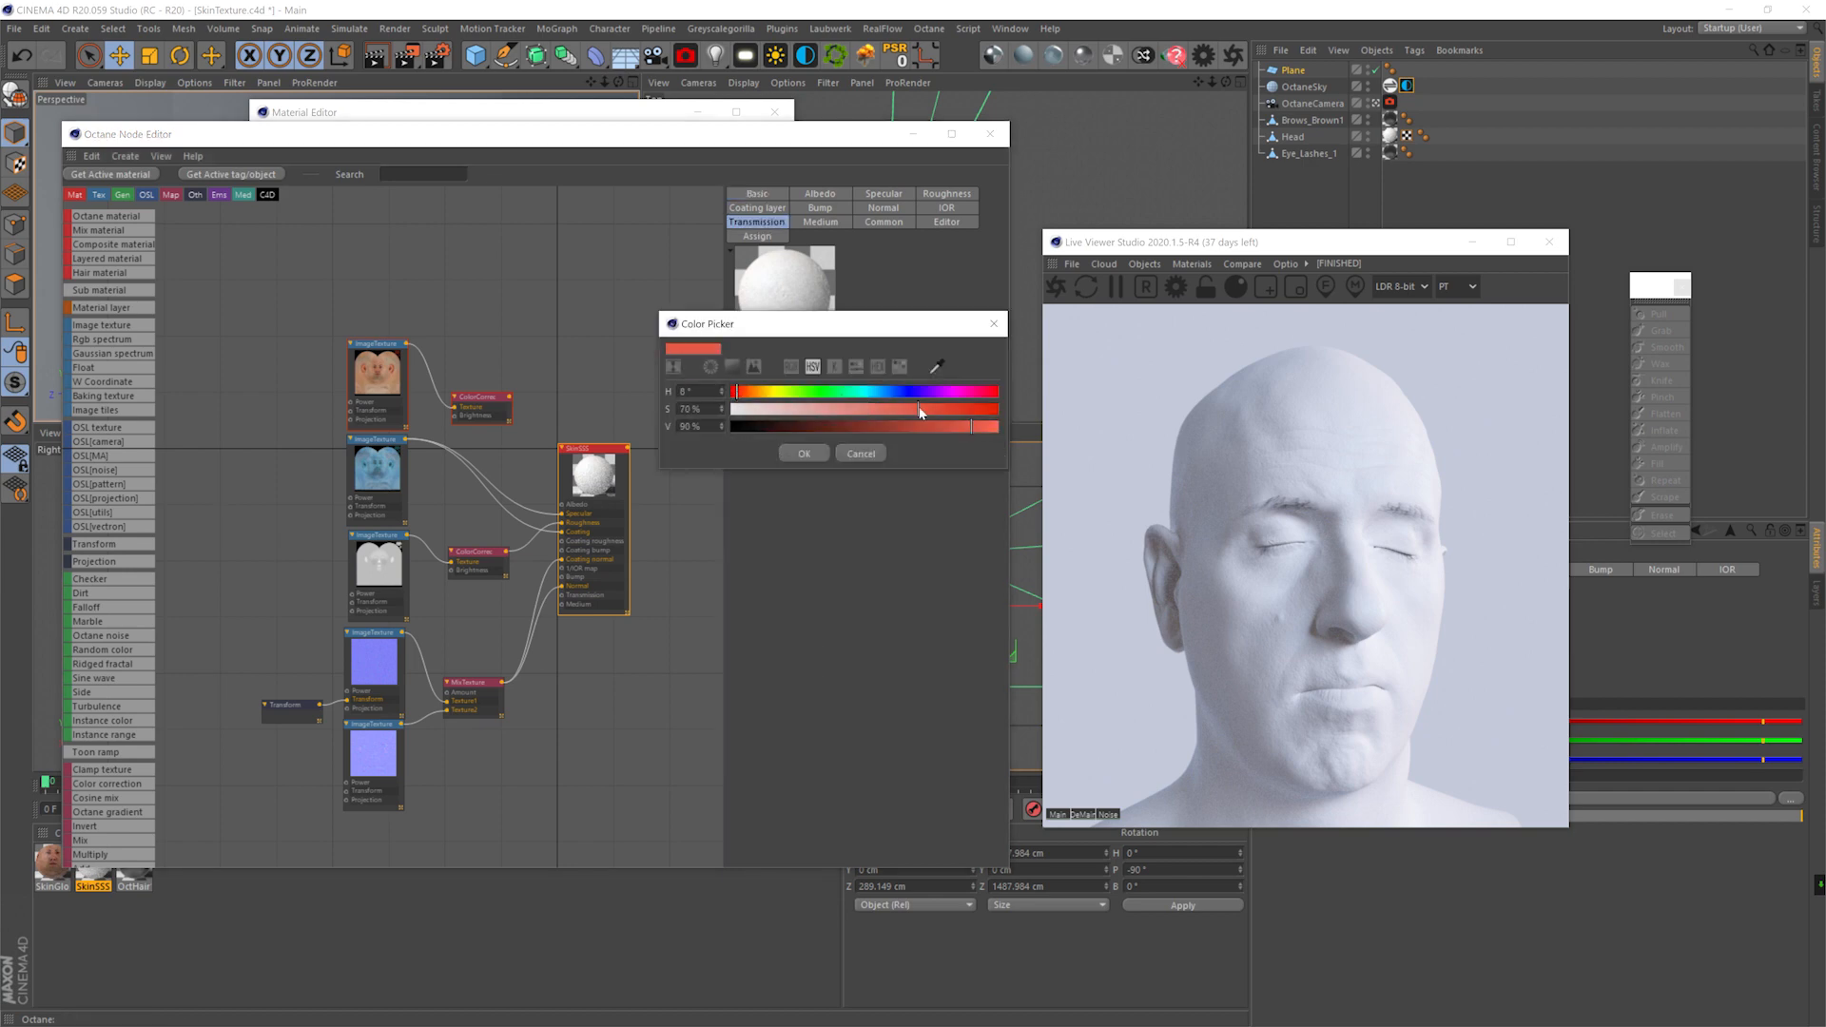
click(818, 451)
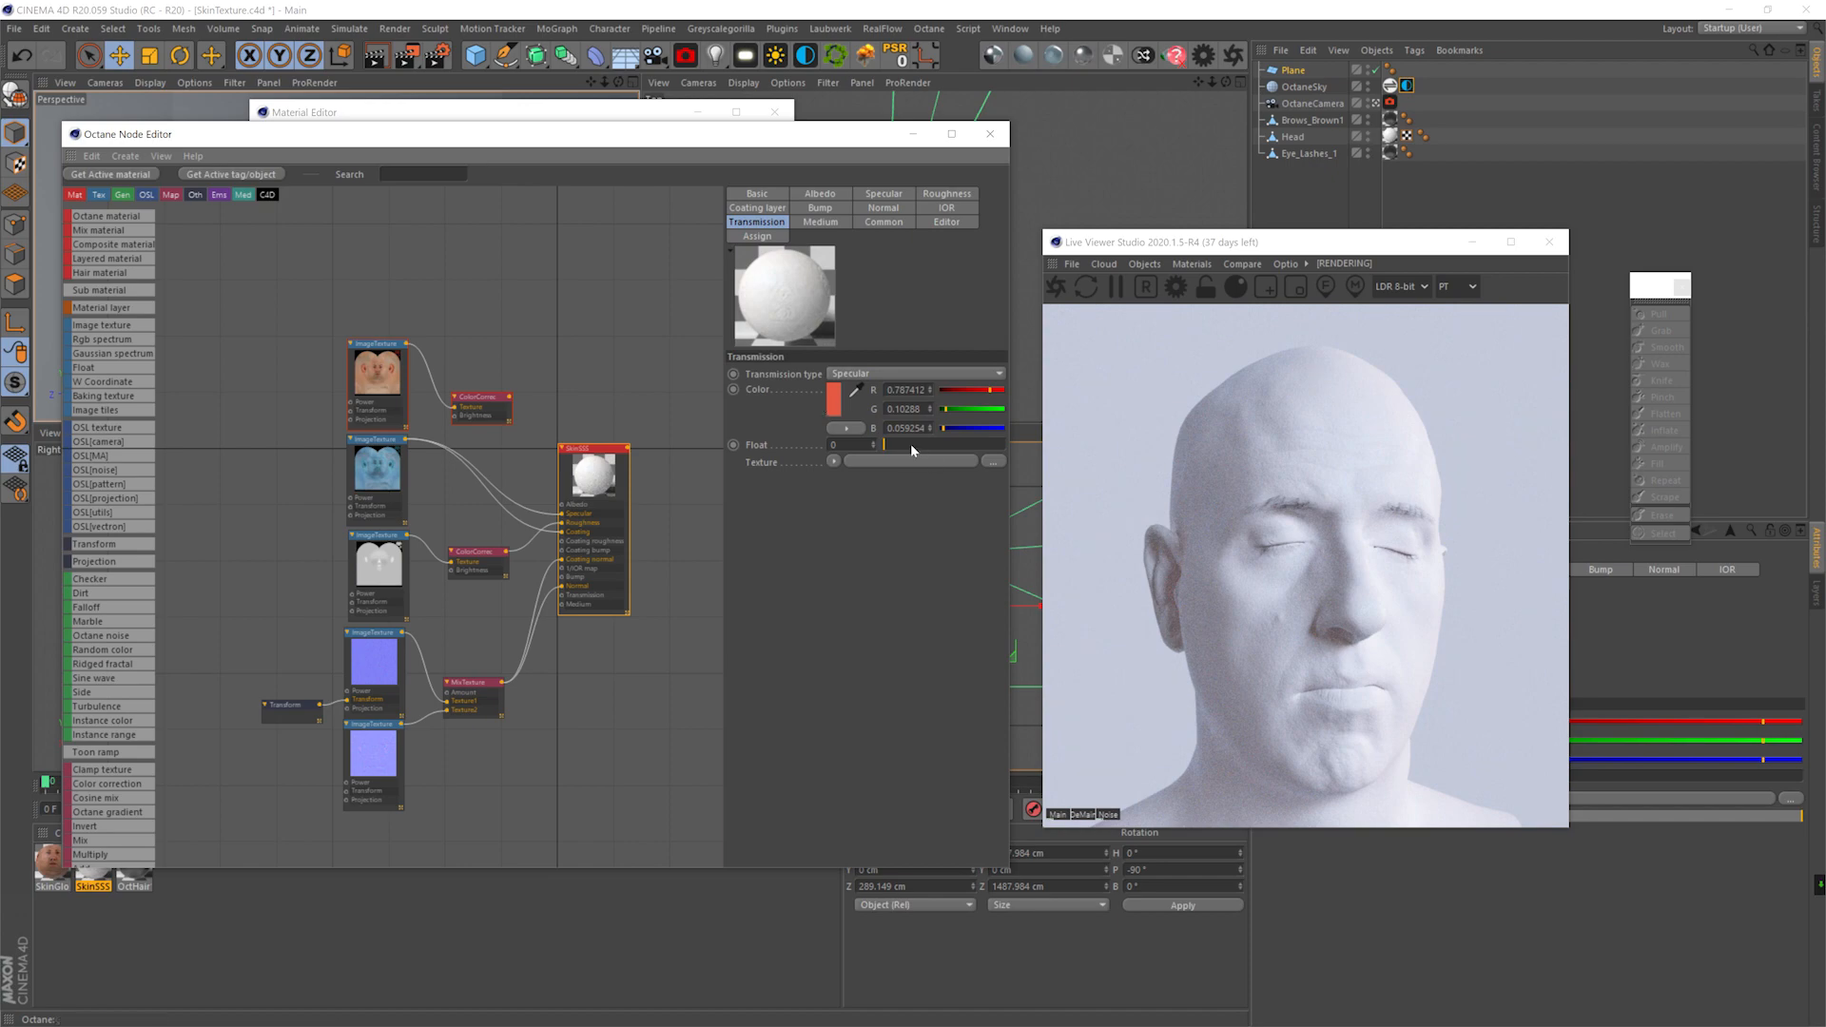
drag(911, 445, 1004, 445)
- Set SkinSSS's albedo colour to black
click(819, 194)
click(785, 385)
drag(800, 422, 563, 435)
click(764, 450)
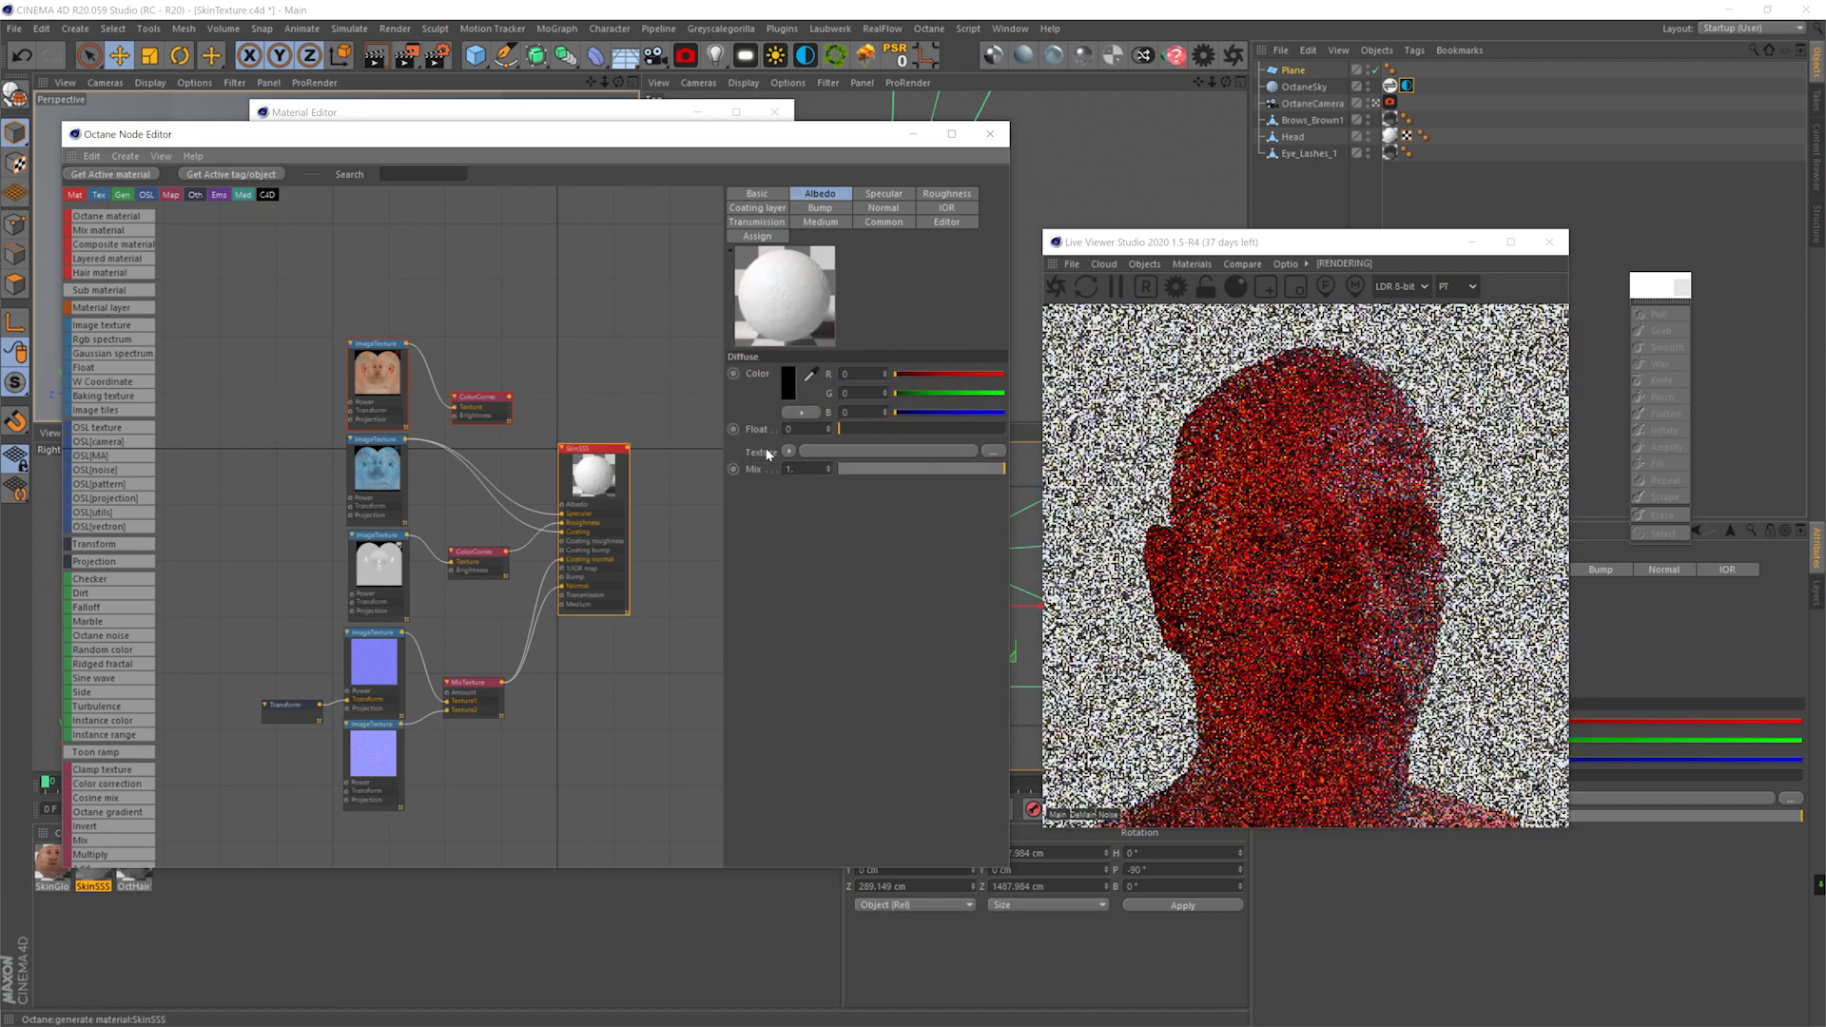
- Add a Random Walk medium to SkinSSS and place its node below the normal map's Mix texture node
click(819, 222)
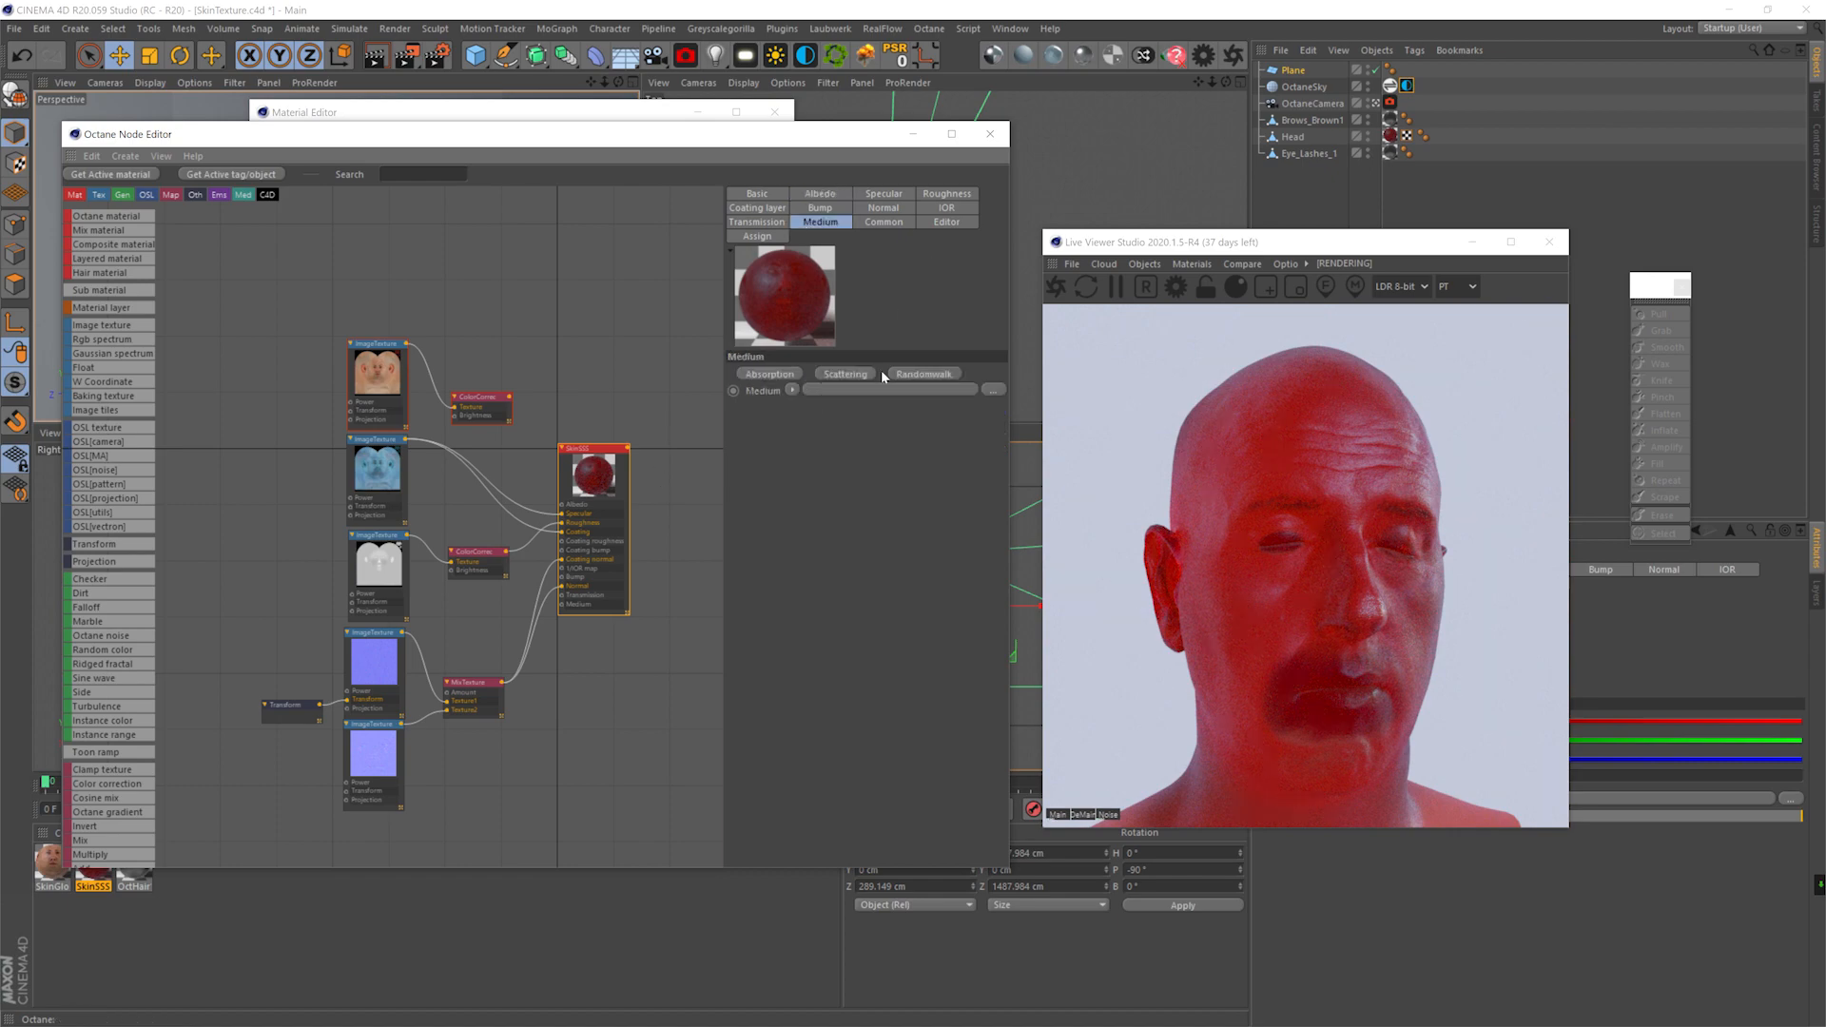
click(924, 374)
drag(568, 458, 547, 657)
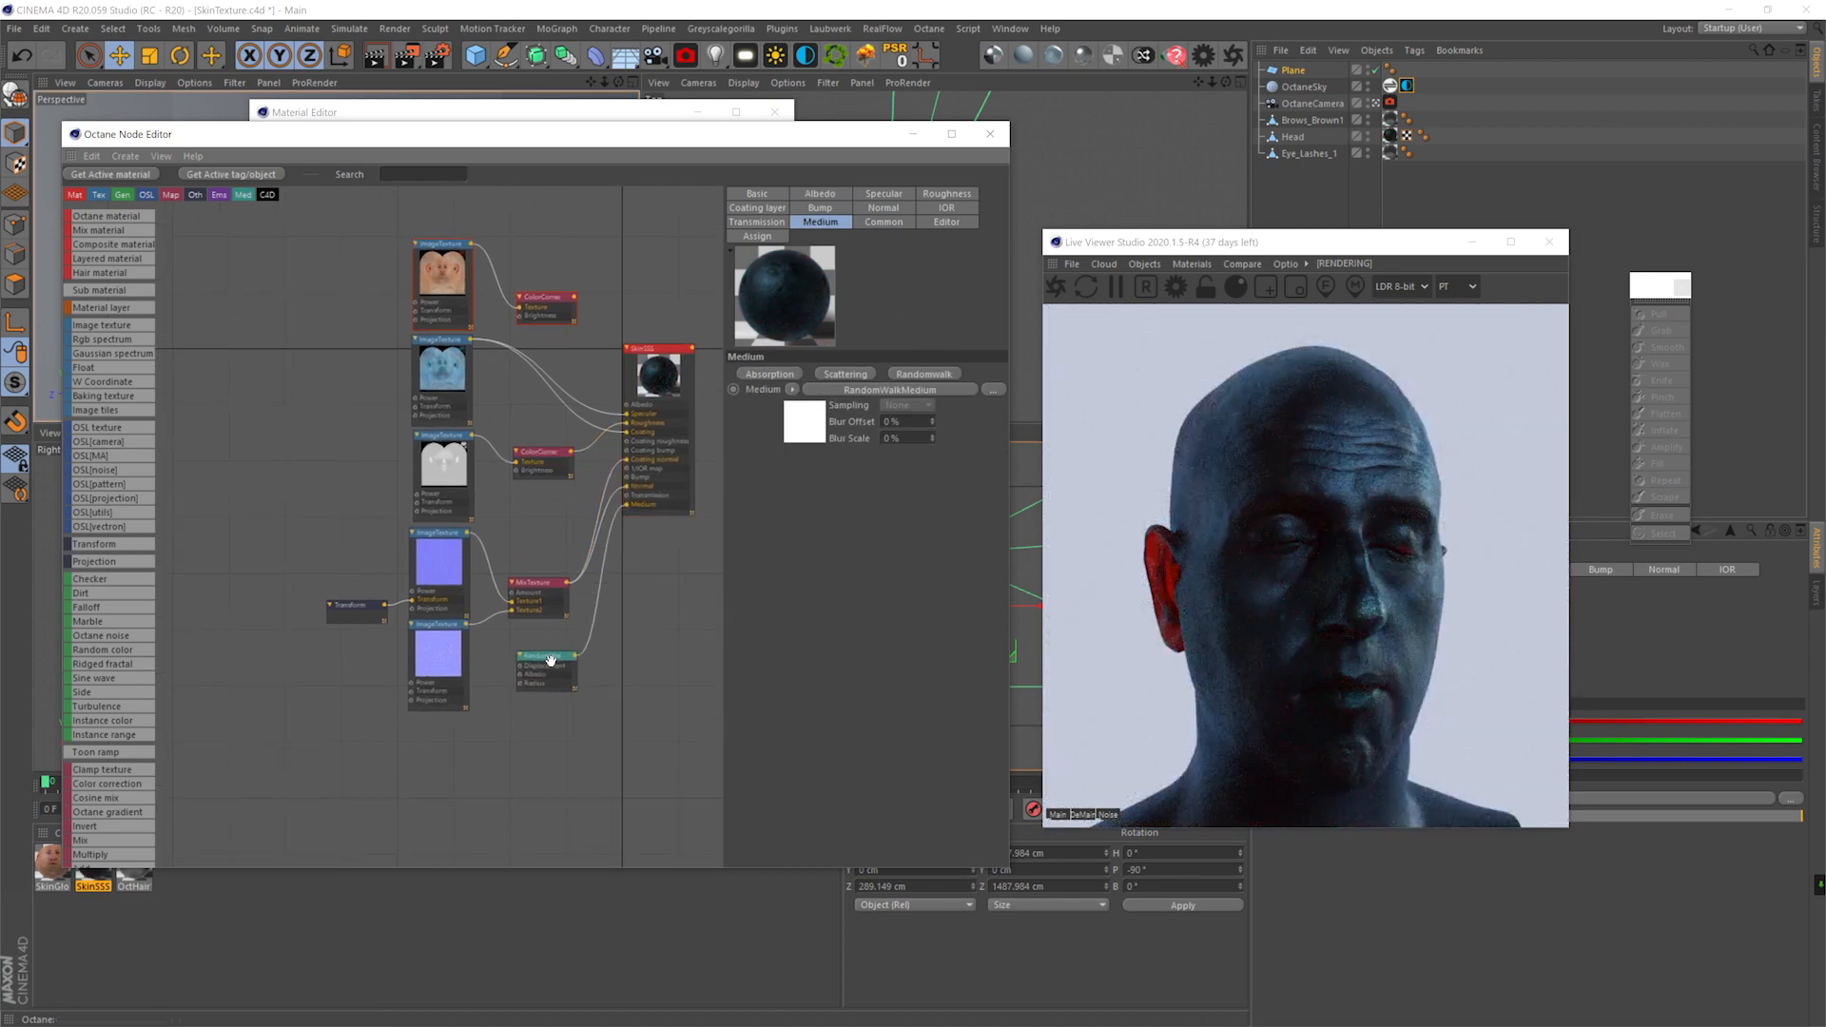
- Add an RGB spectrum node coloured H 6°, S 61%, V 95.469% and connect it to the Random Walk medium's Albedo input
drag(105, 340, 447, 744)
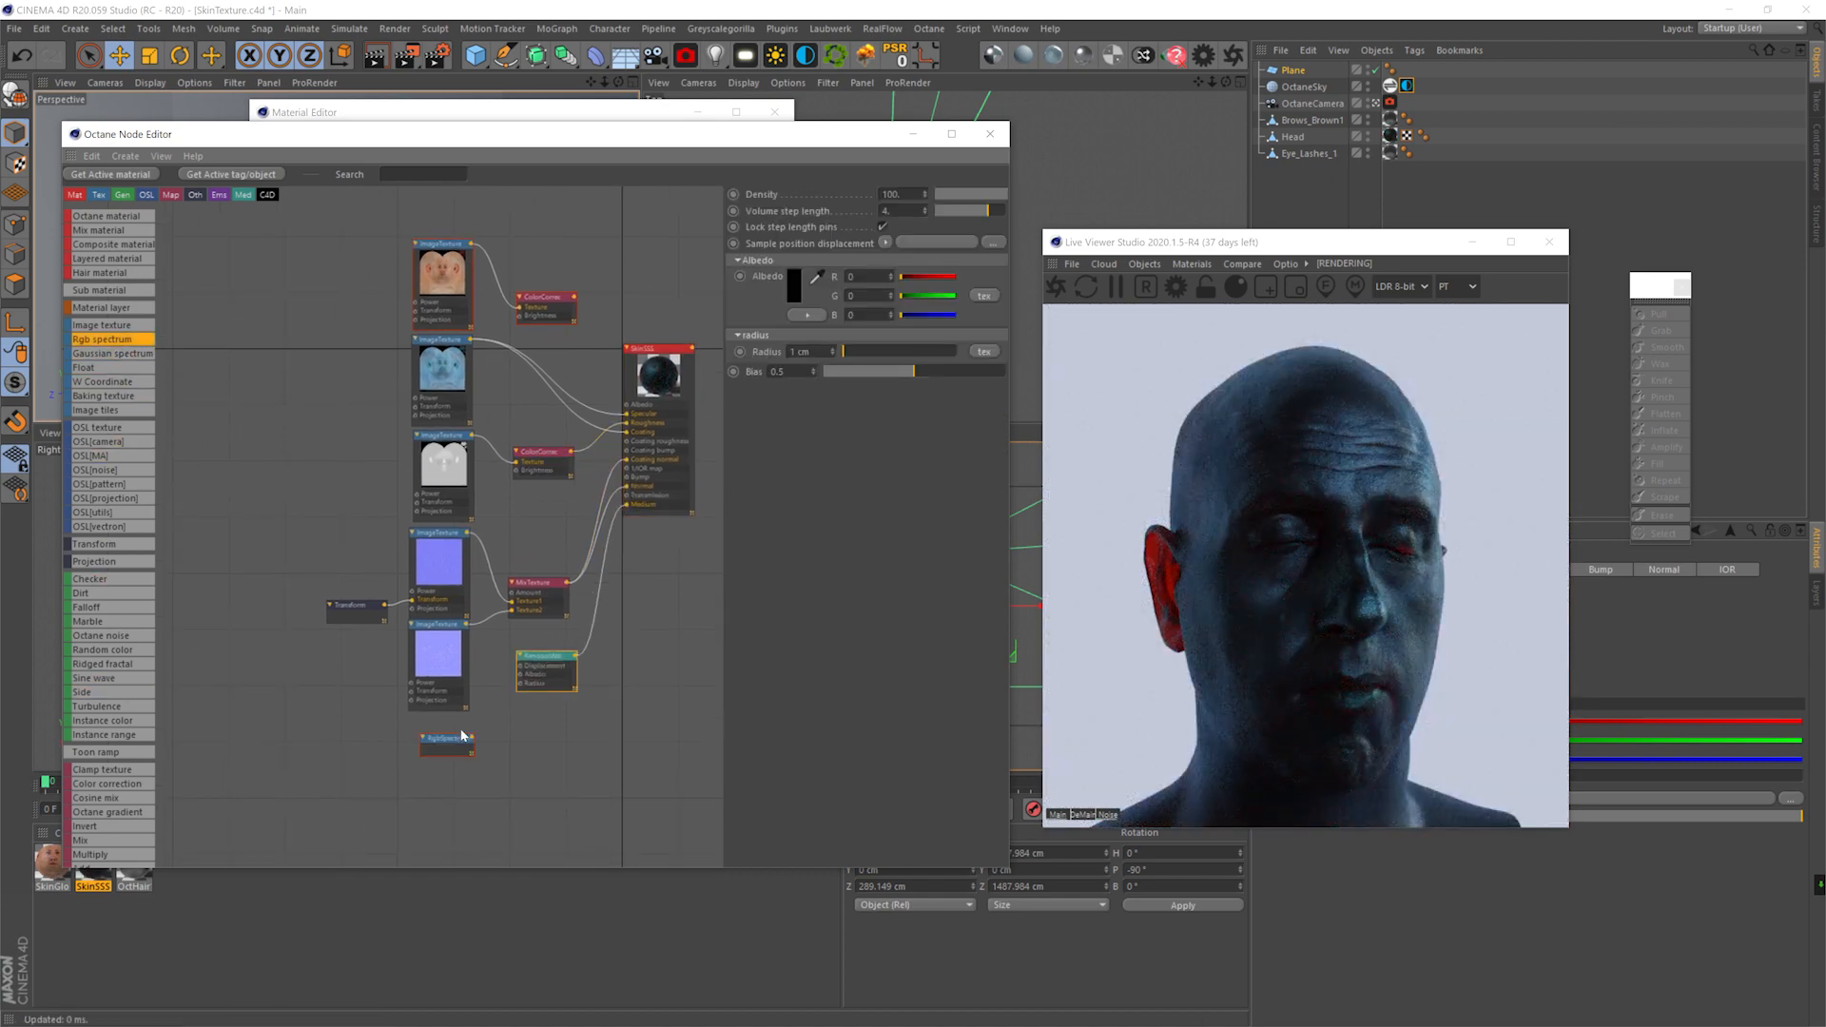
click(781, 238)
click(844, 258)
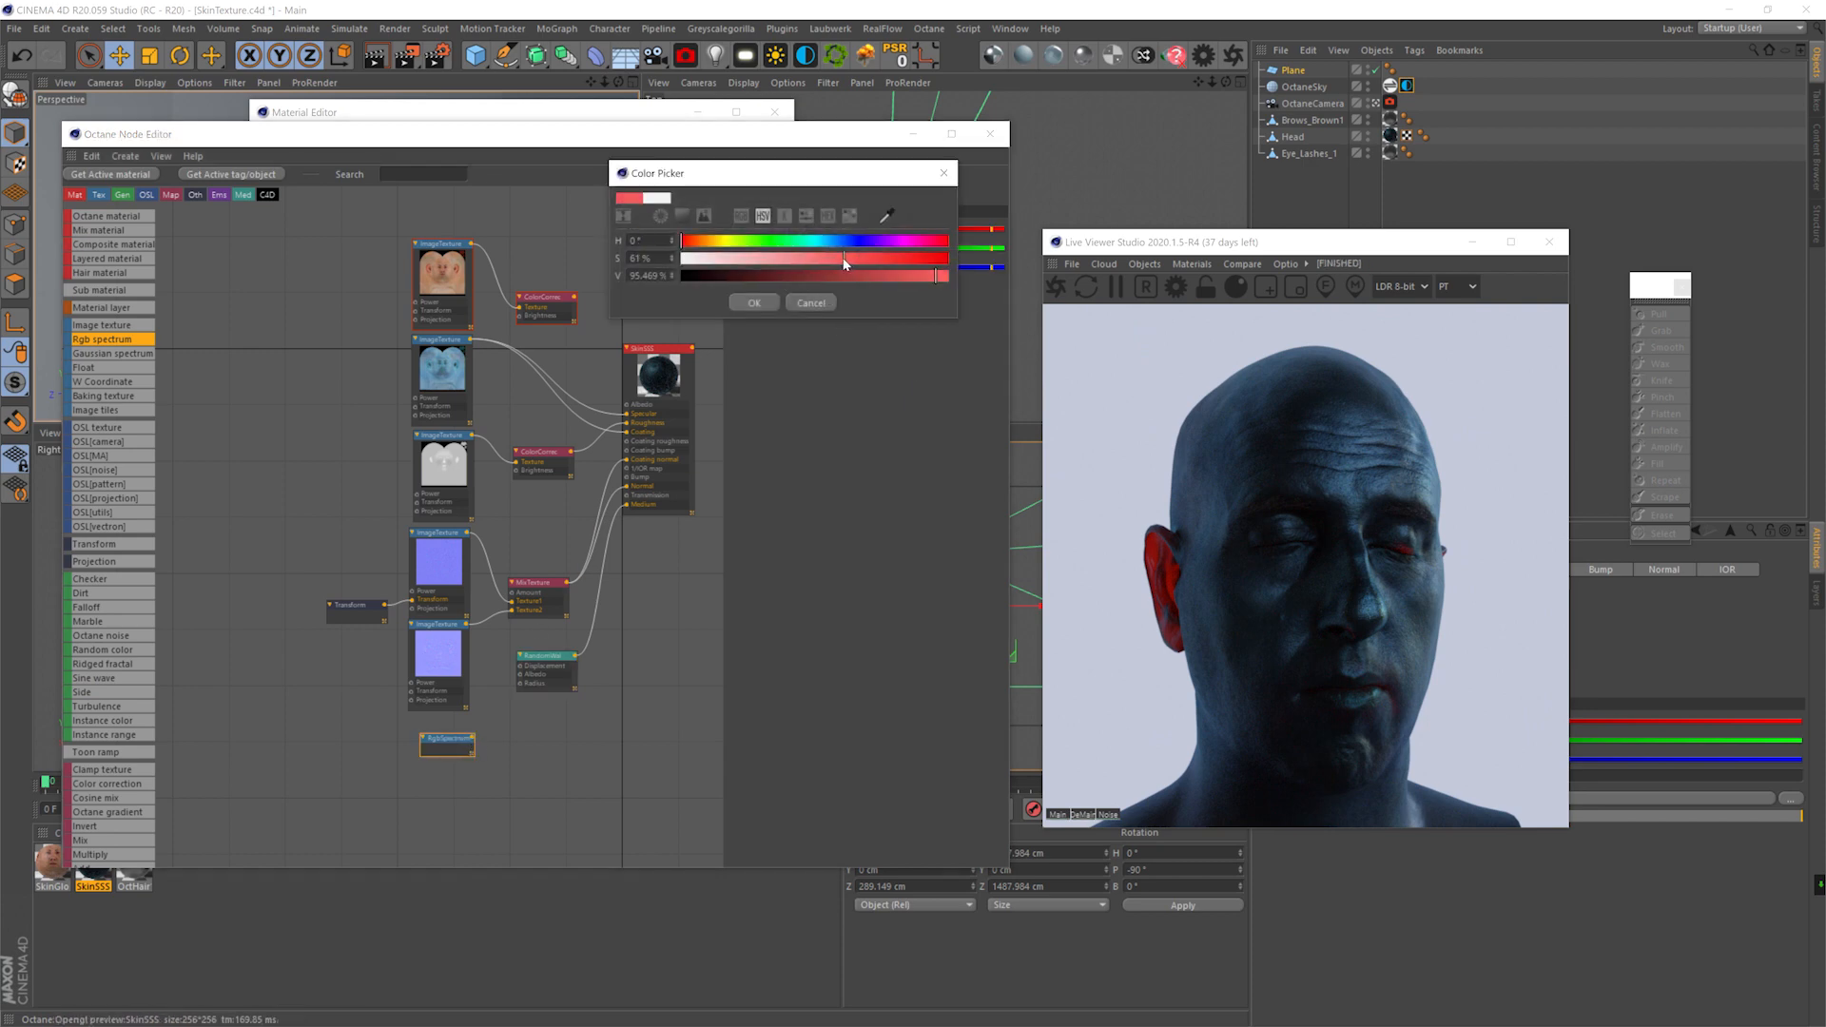
click(685, 241)
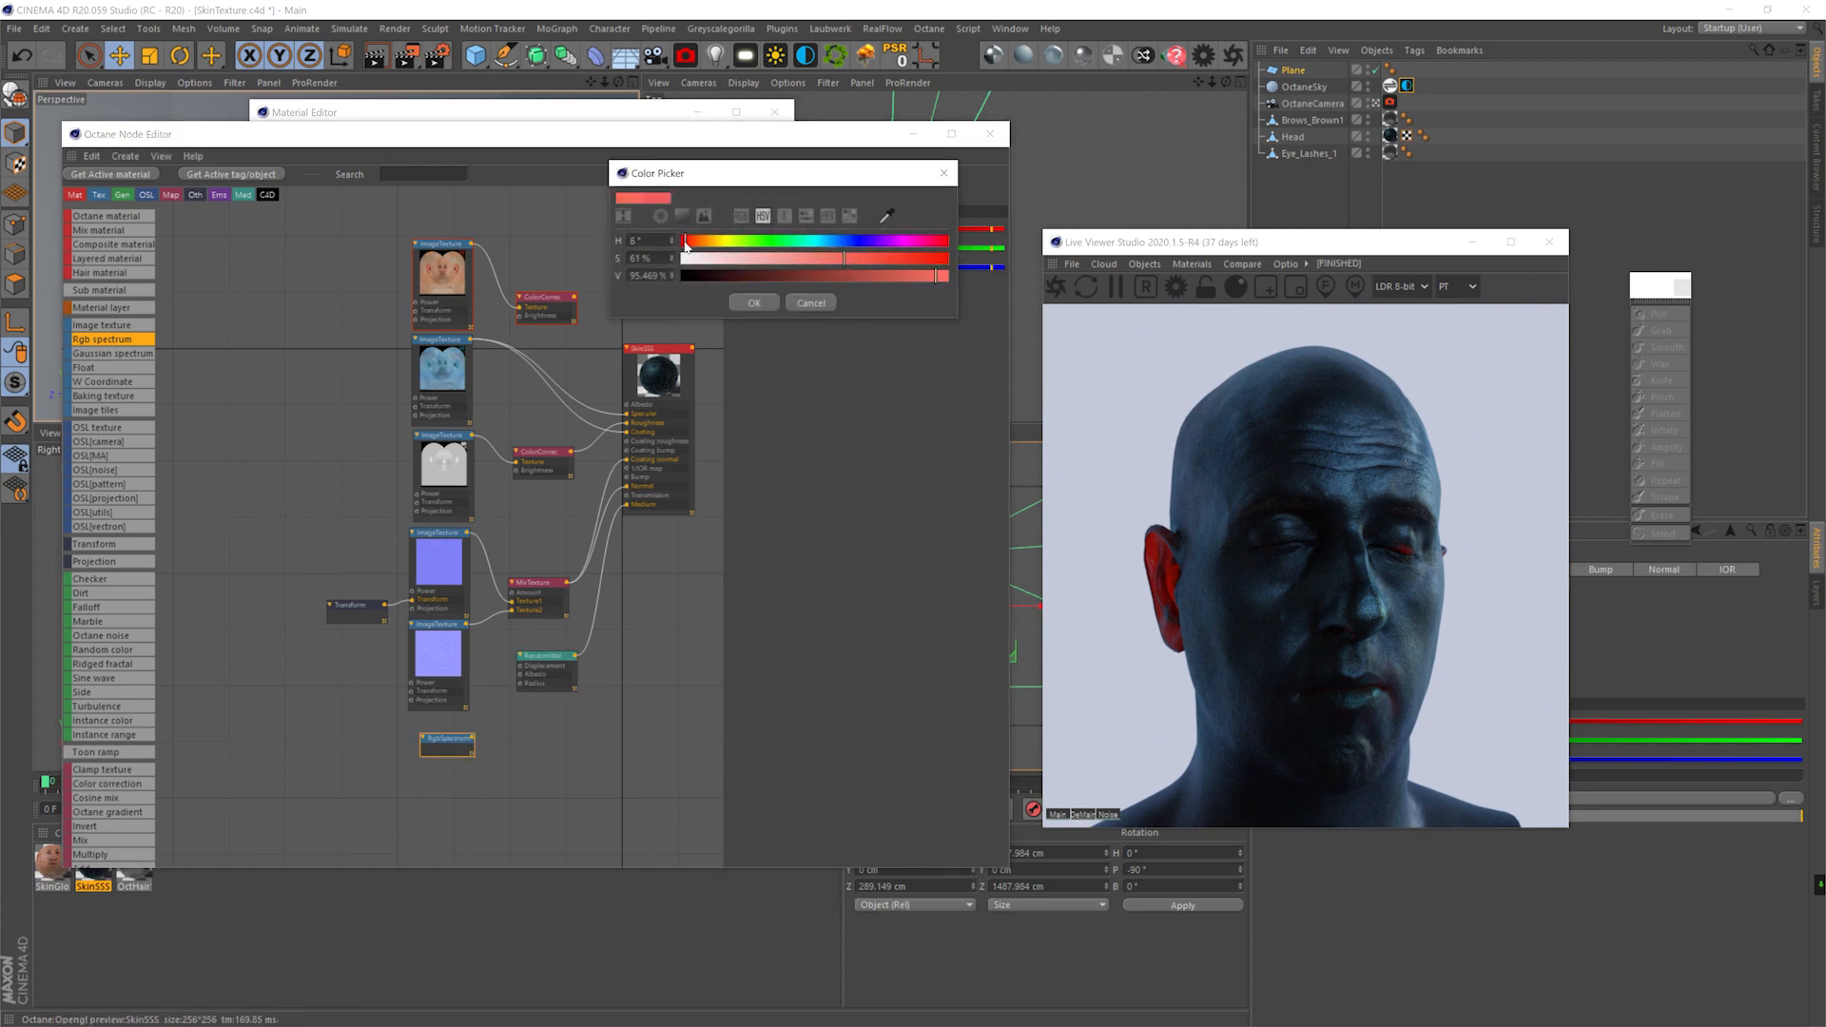
click(754, 302)
drag(473, 740, 522, 676)
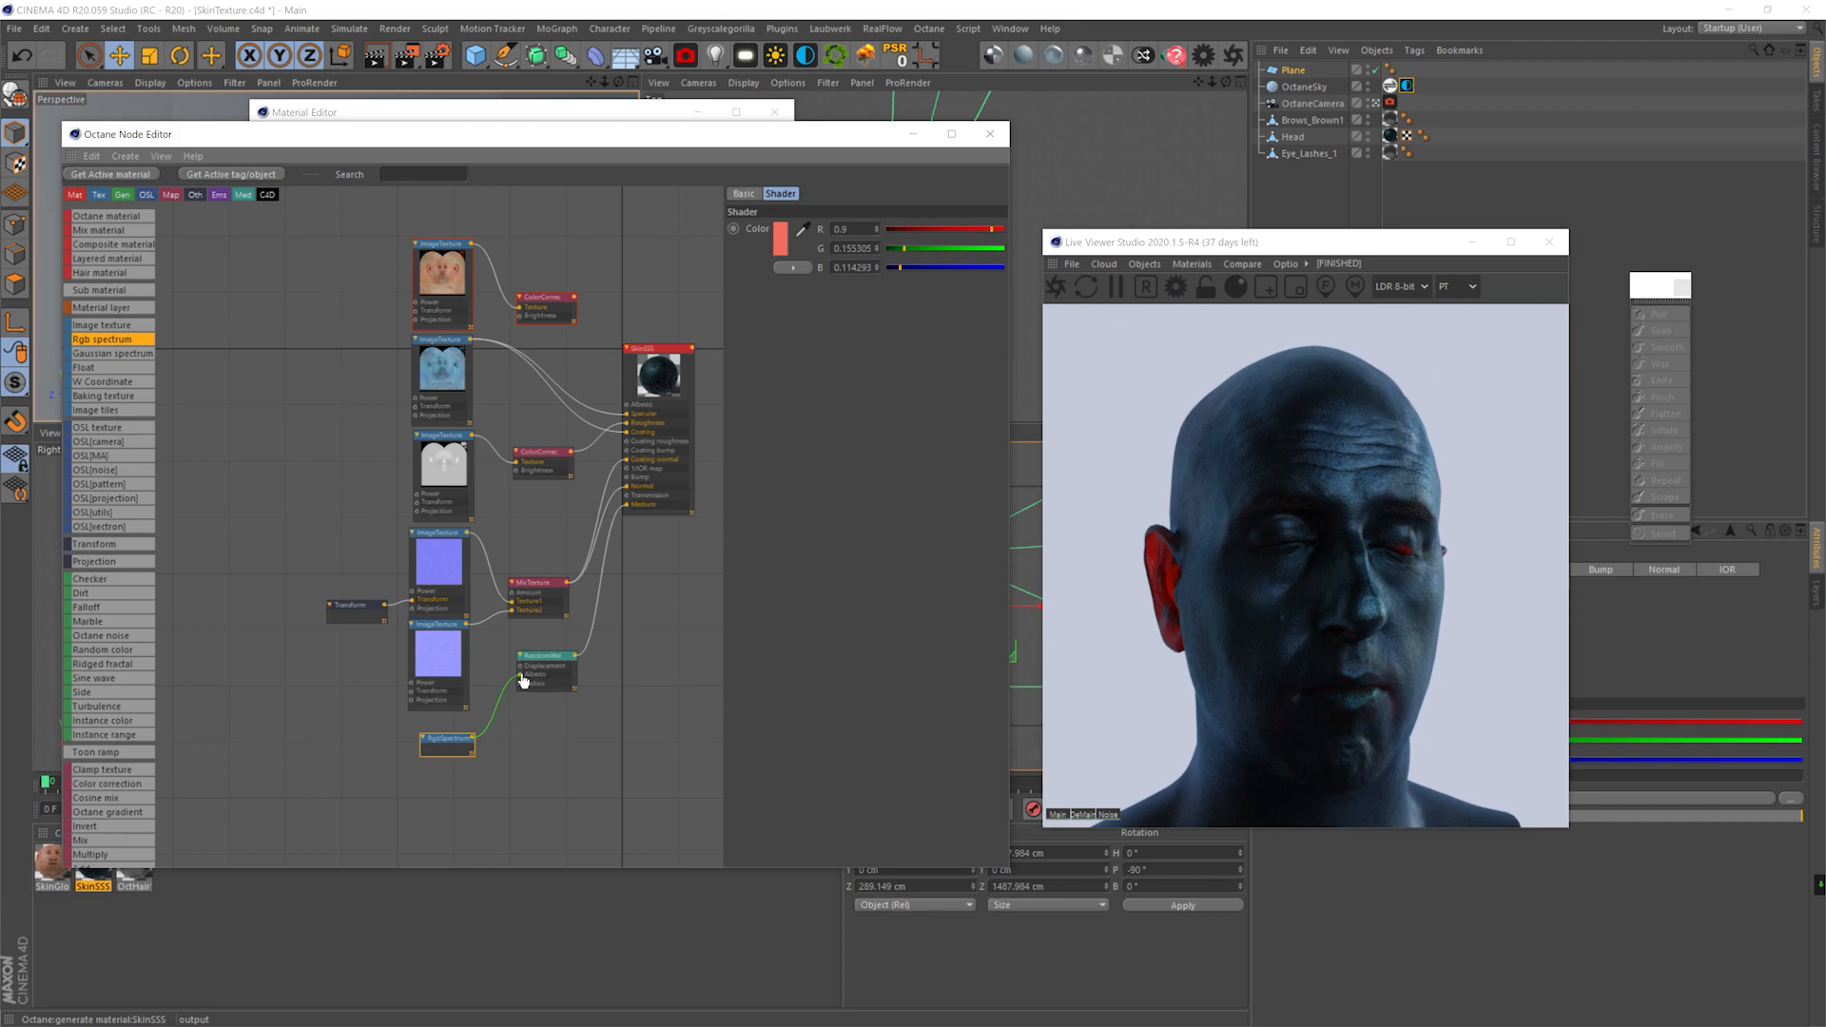
drag(474, 740, 620, 496)
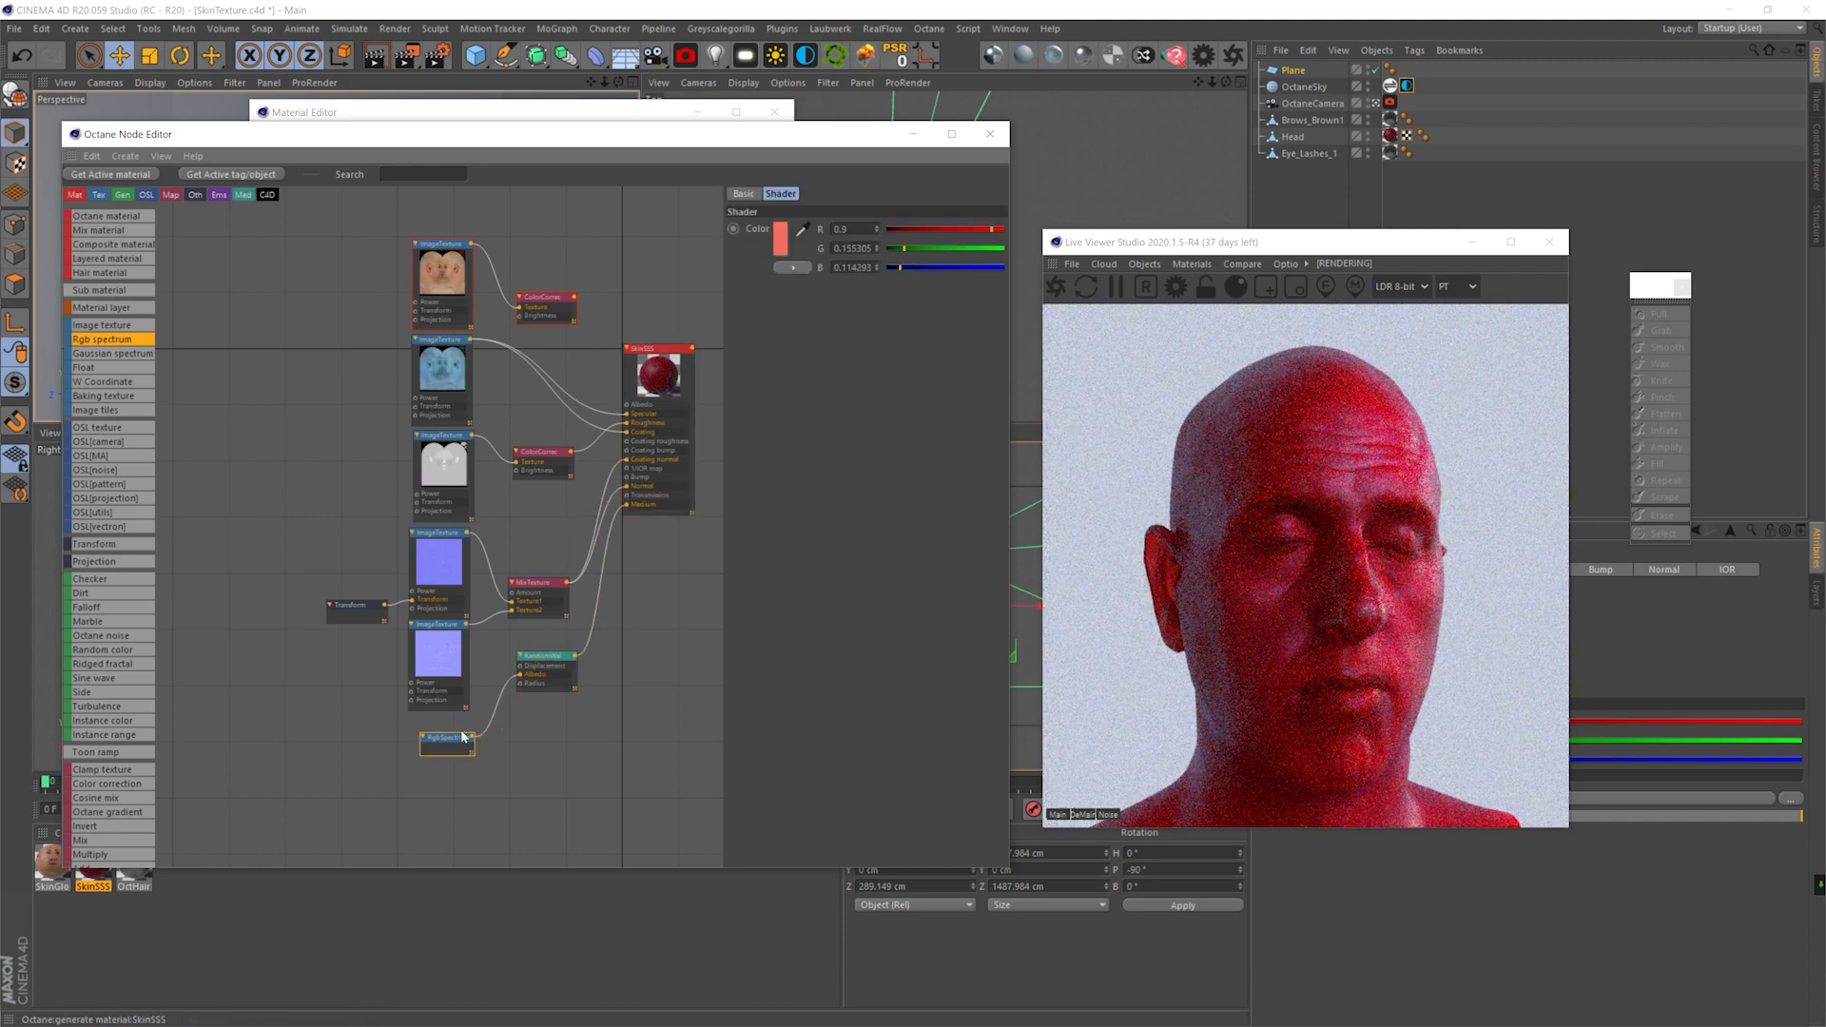
- Change SkinSSS's transmission colour to a turquoise with H 172°, S 70% and V 90%
click(654, 348)
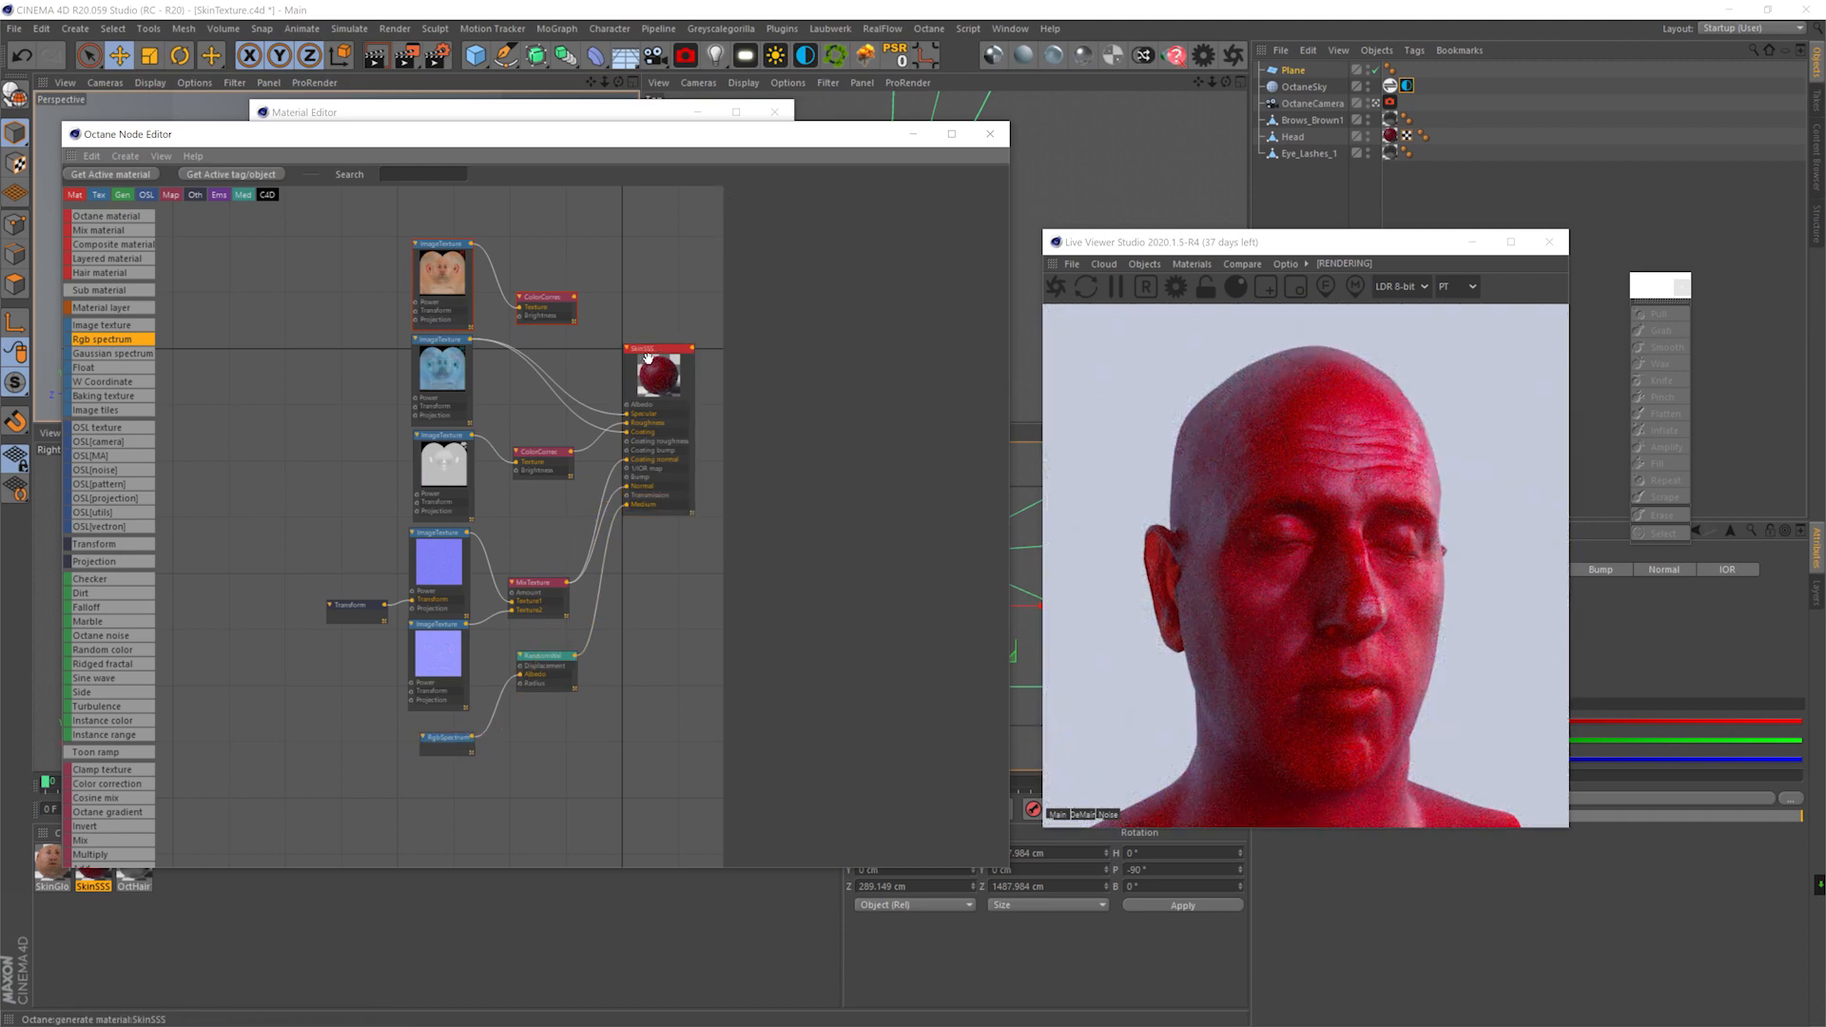
click(772, 222)
click(833, 399)
click(884, 397)
click(802, 458)
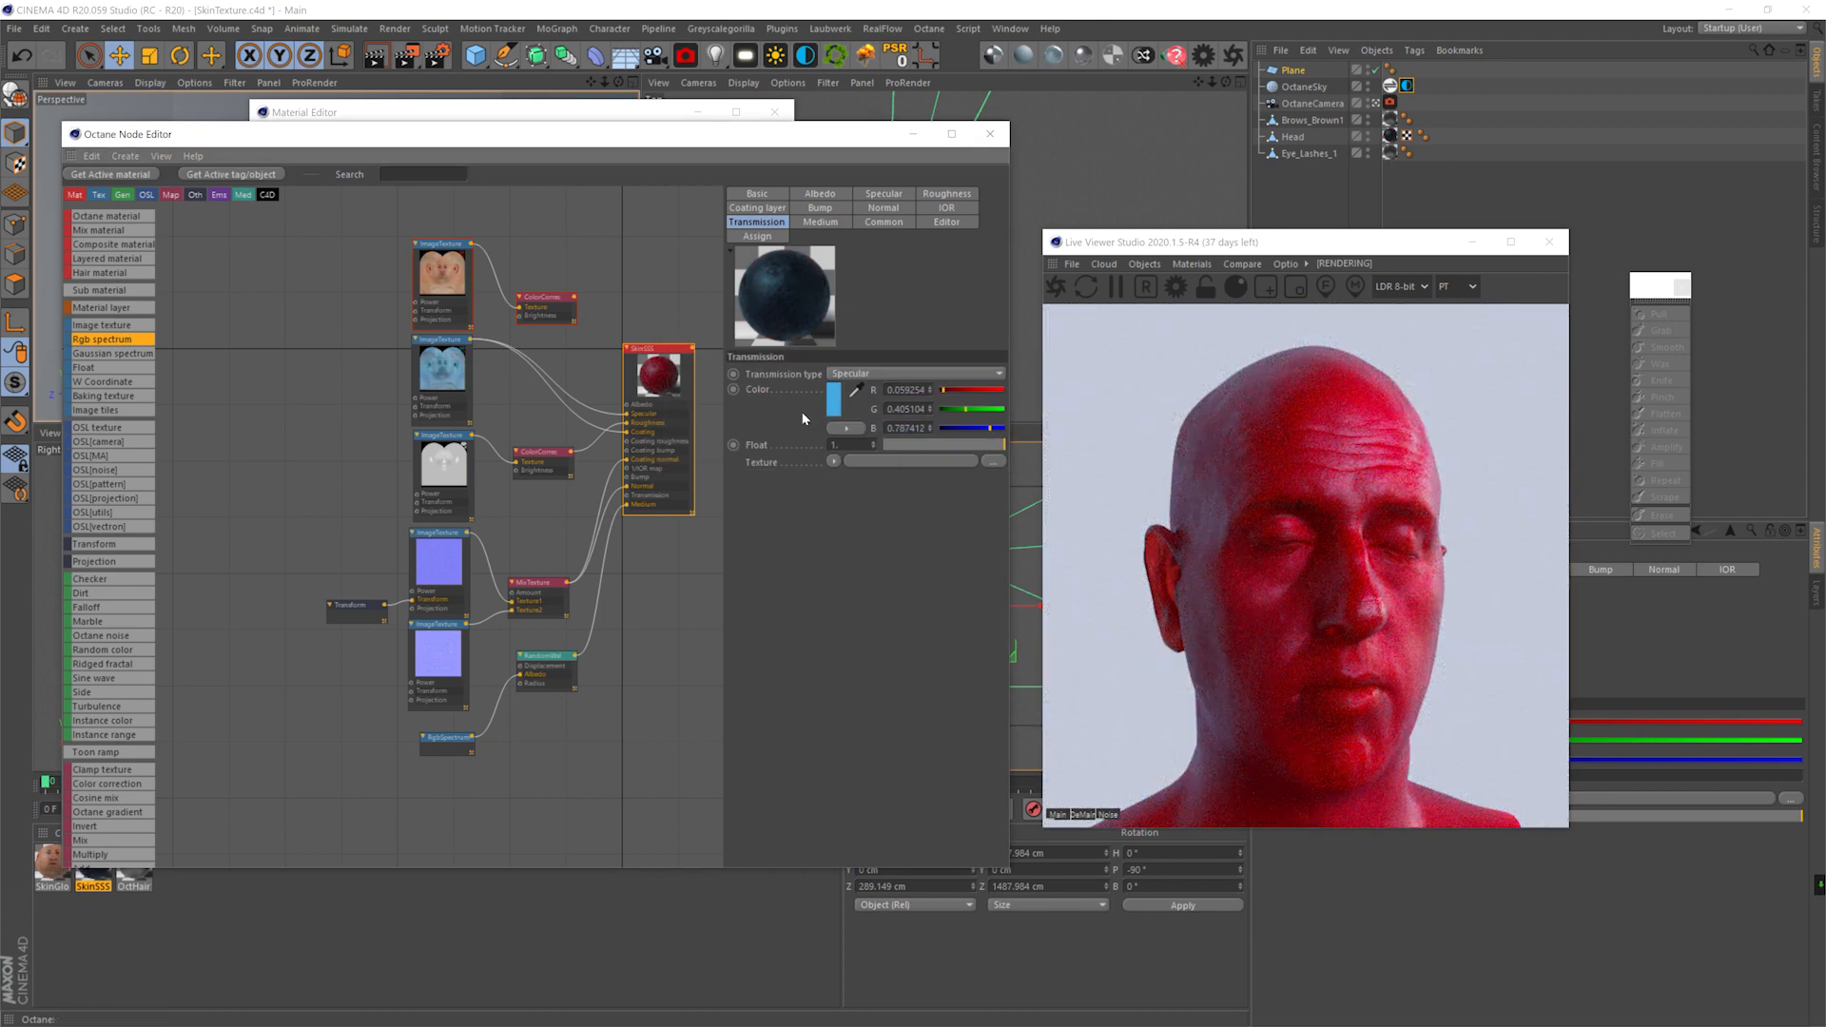
click(832, 399)
click(861, 409)
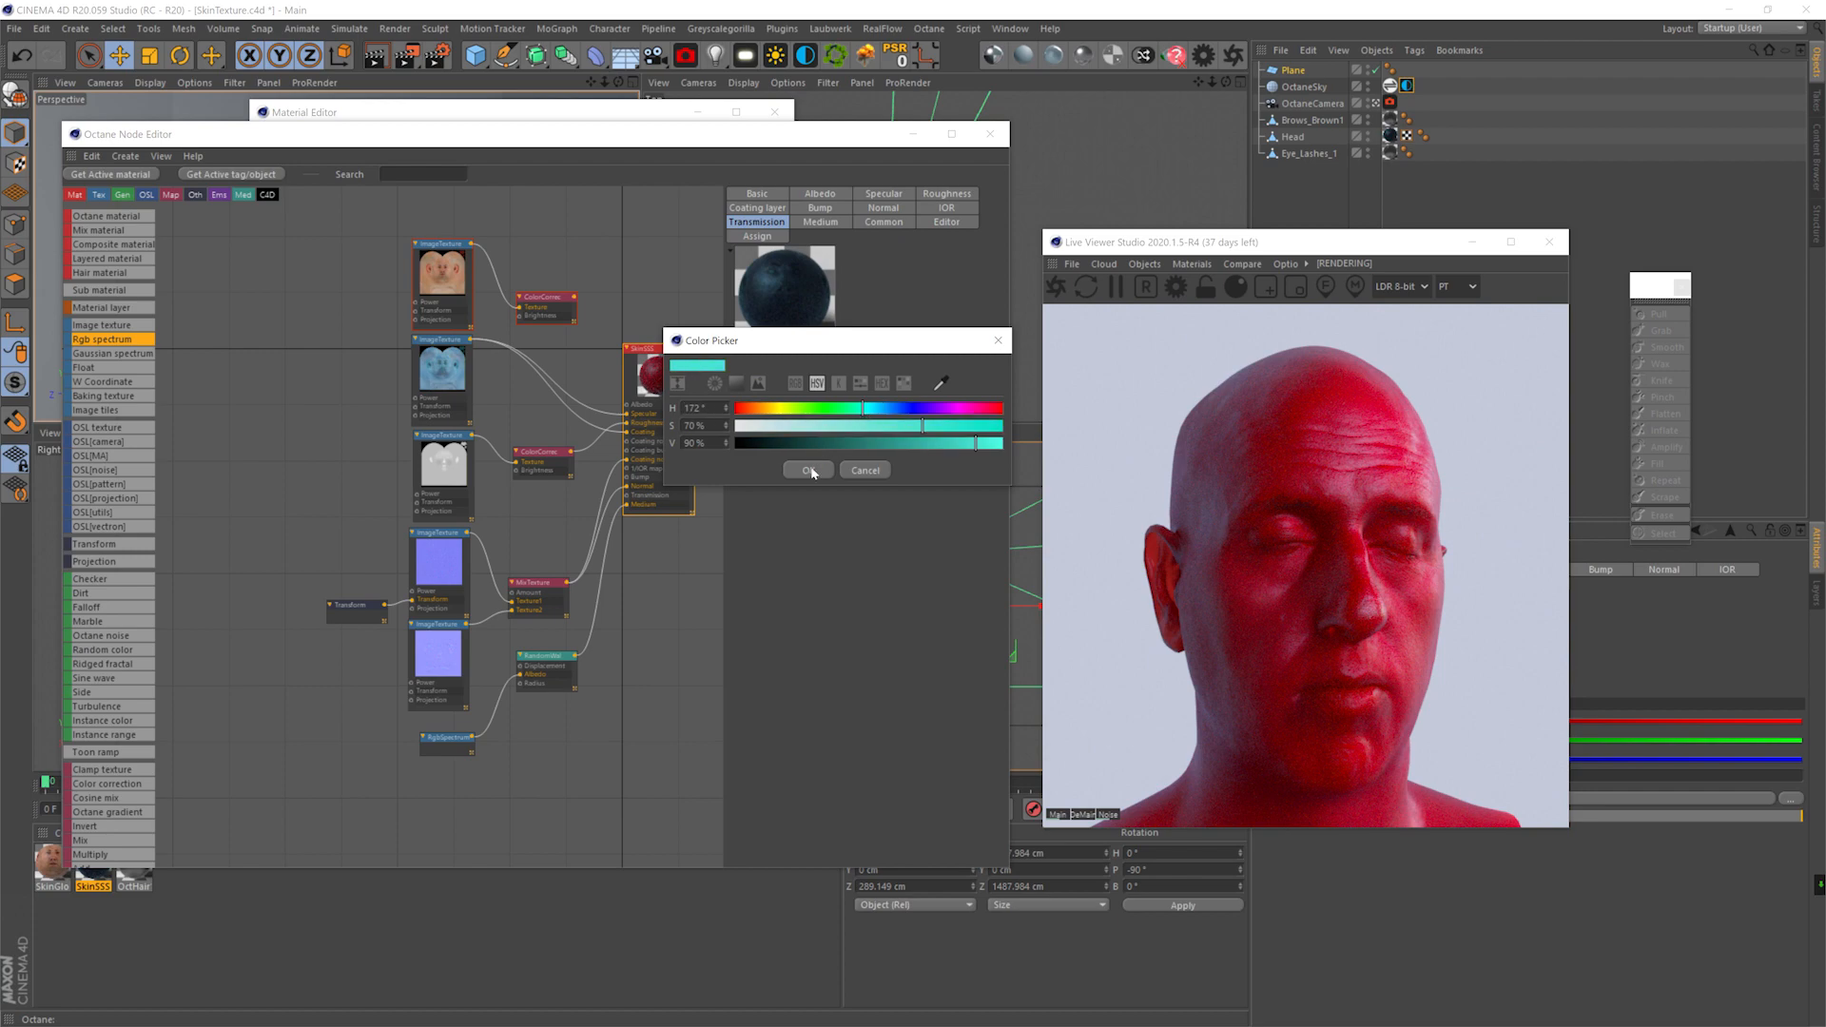
click(795, 464)
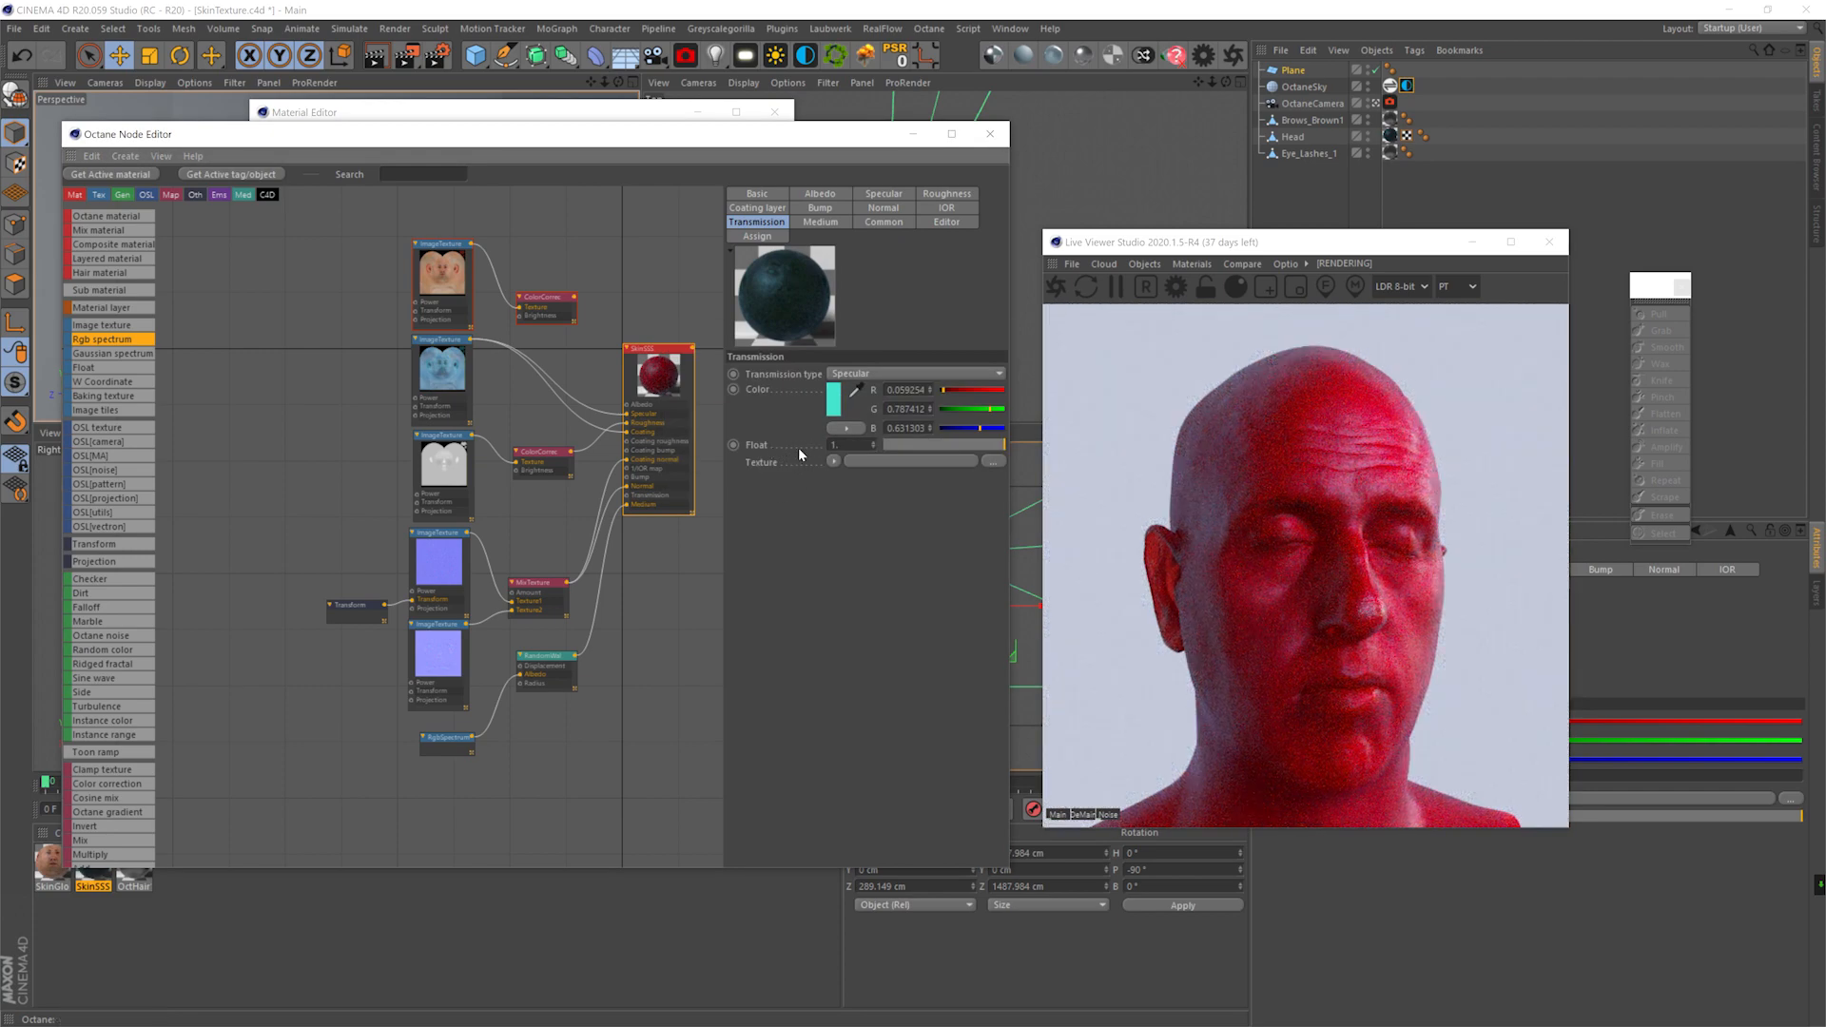
- Set the Random Walk medium's radius to 0.5 cm and its density to 50
click(536, 656)
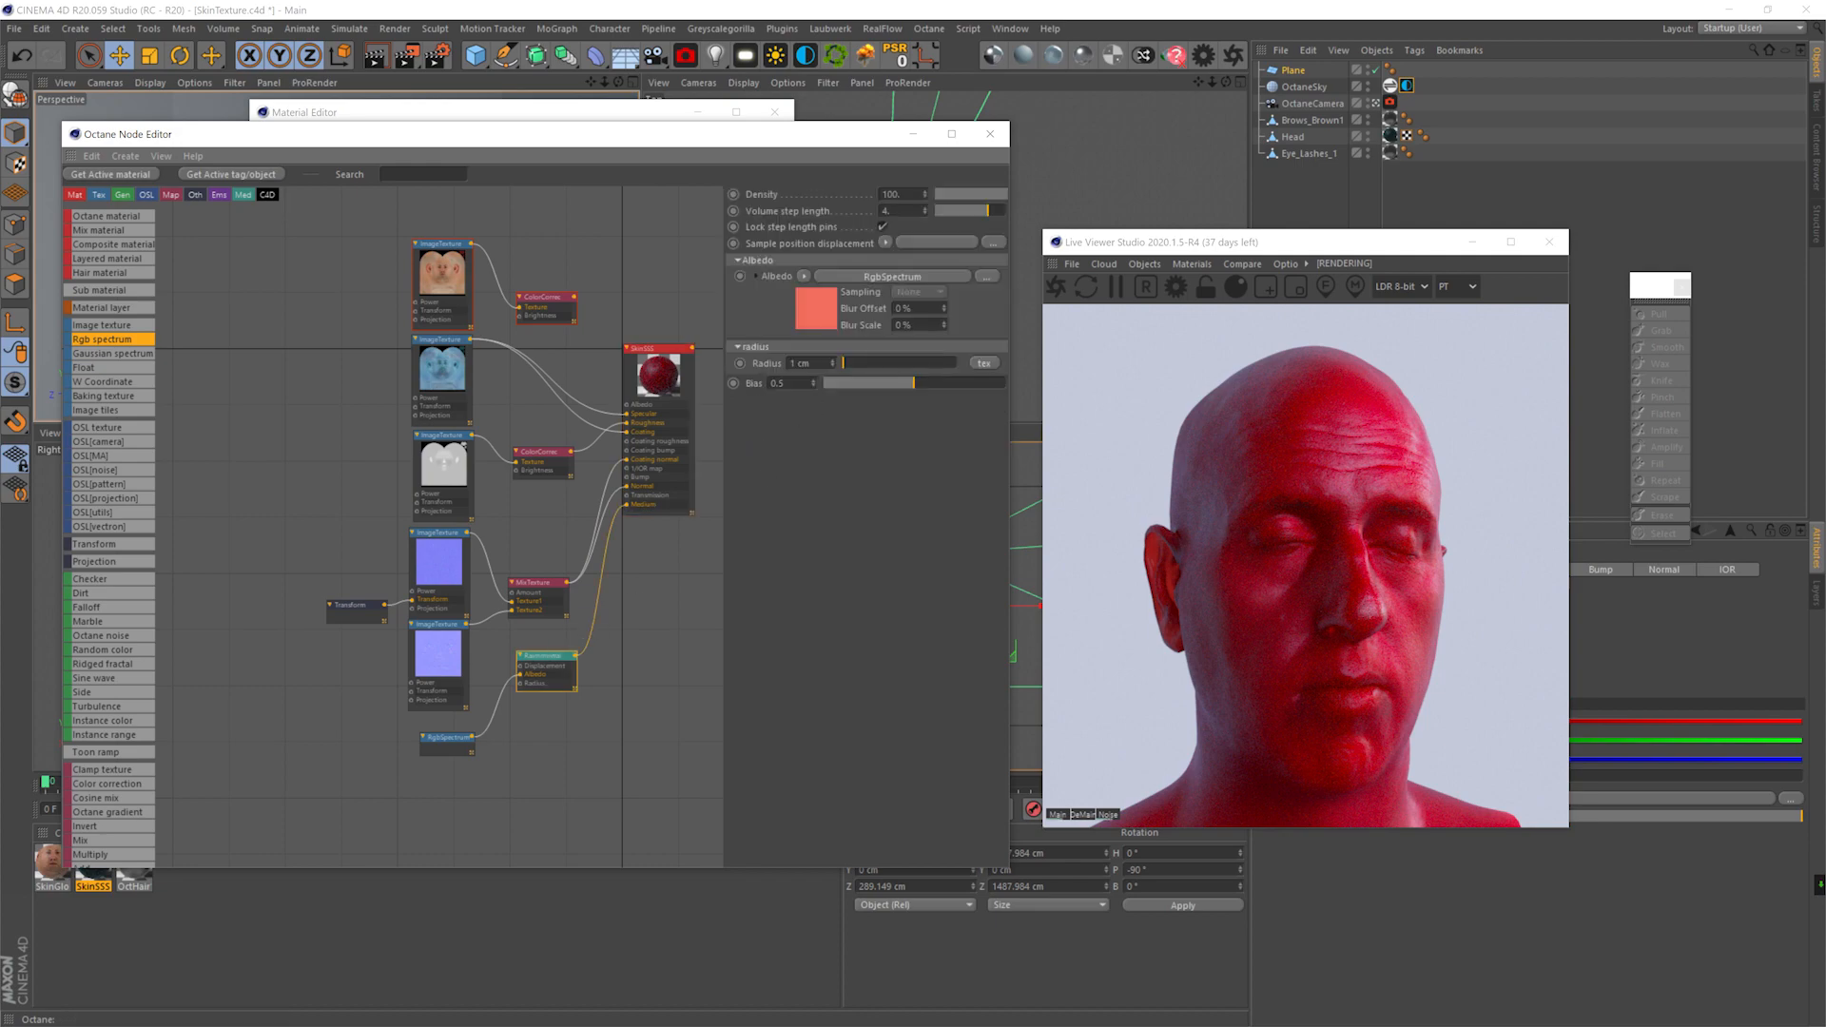
text(0.5)
key(Return)
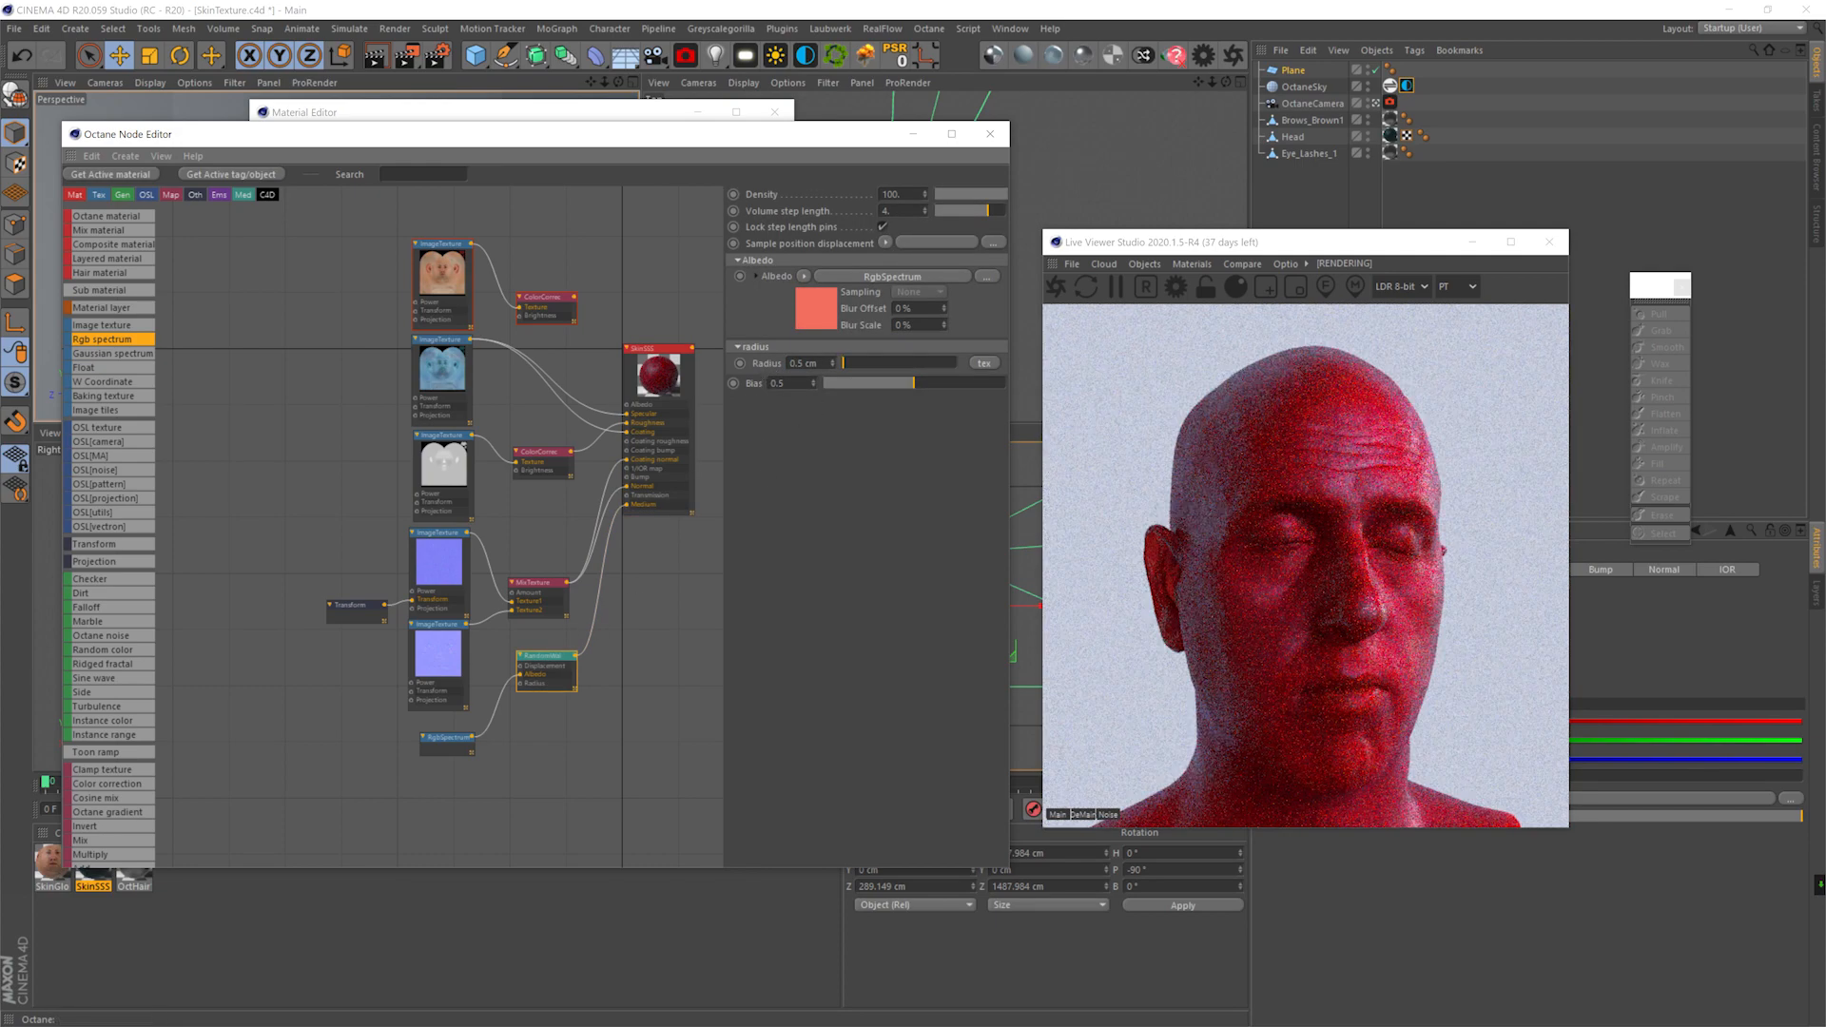
text(50)
key(Return)
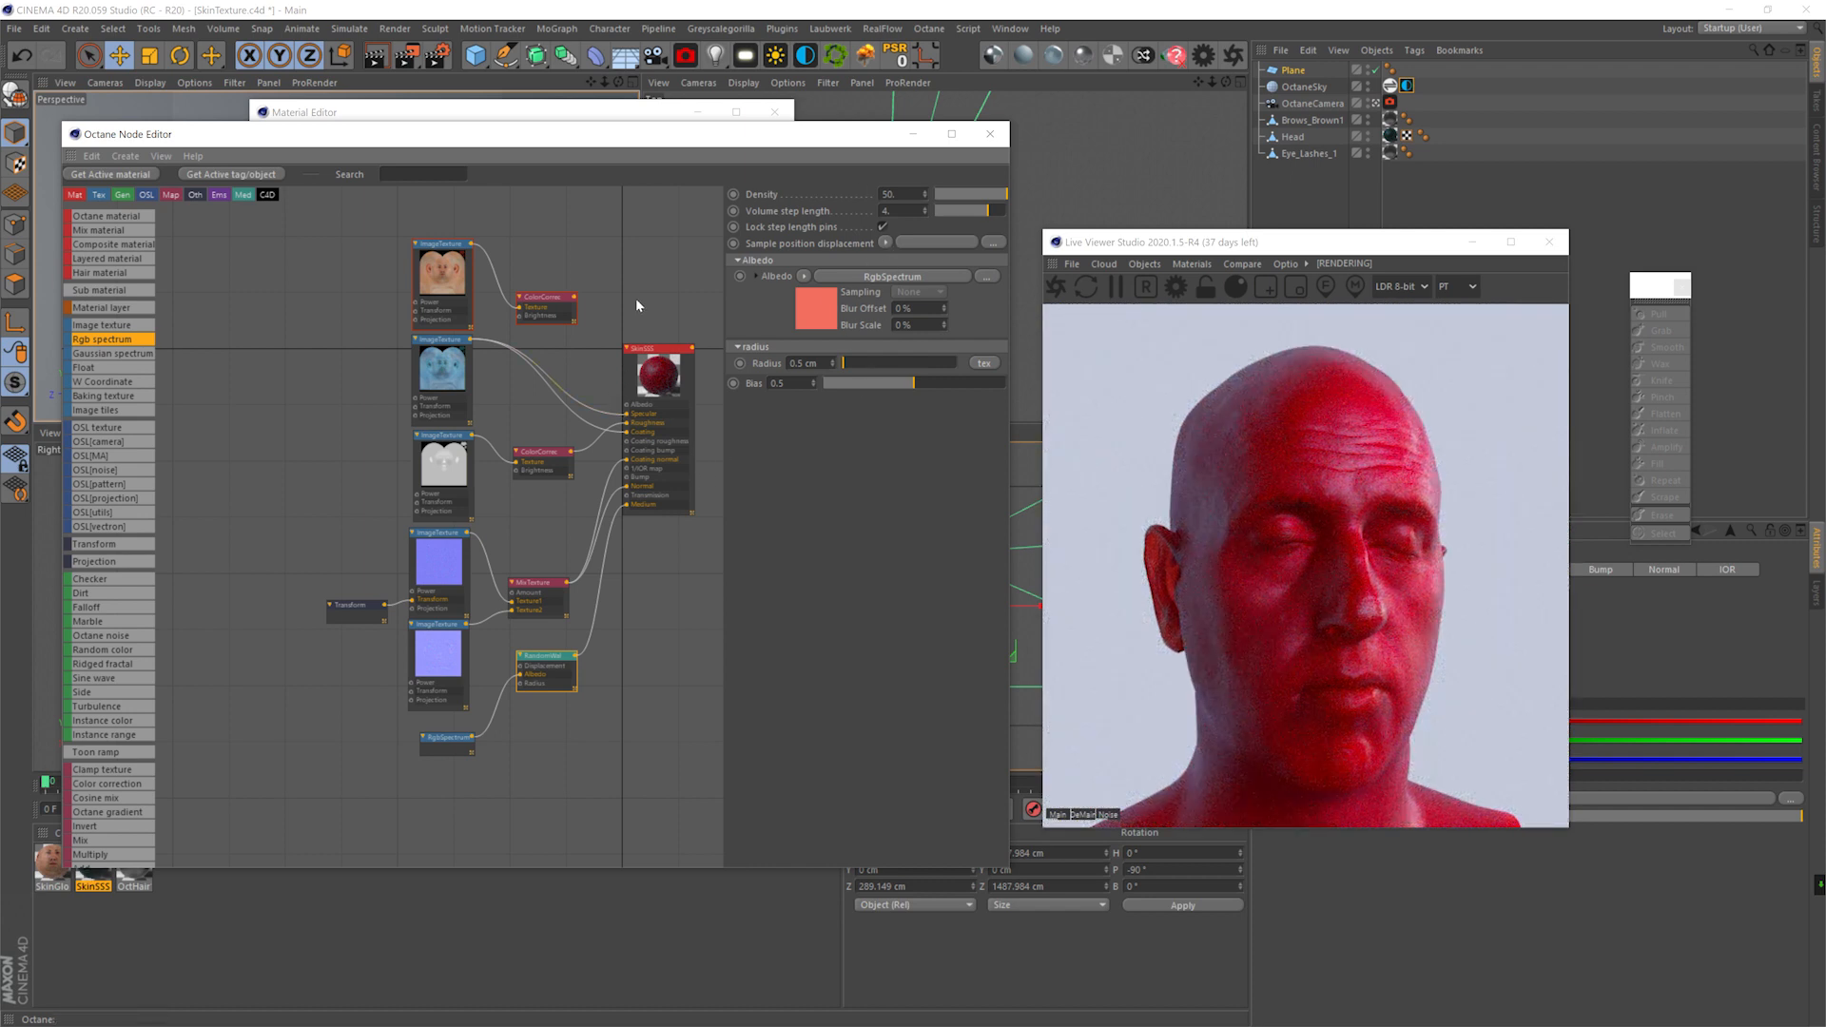
- Delete the disconnected colour map and Color correction nodes from SkinSSS, save the scene and close the node and material editors
drag(595, 226, 391, 306)
key(Delete)
key(ctrl+s)
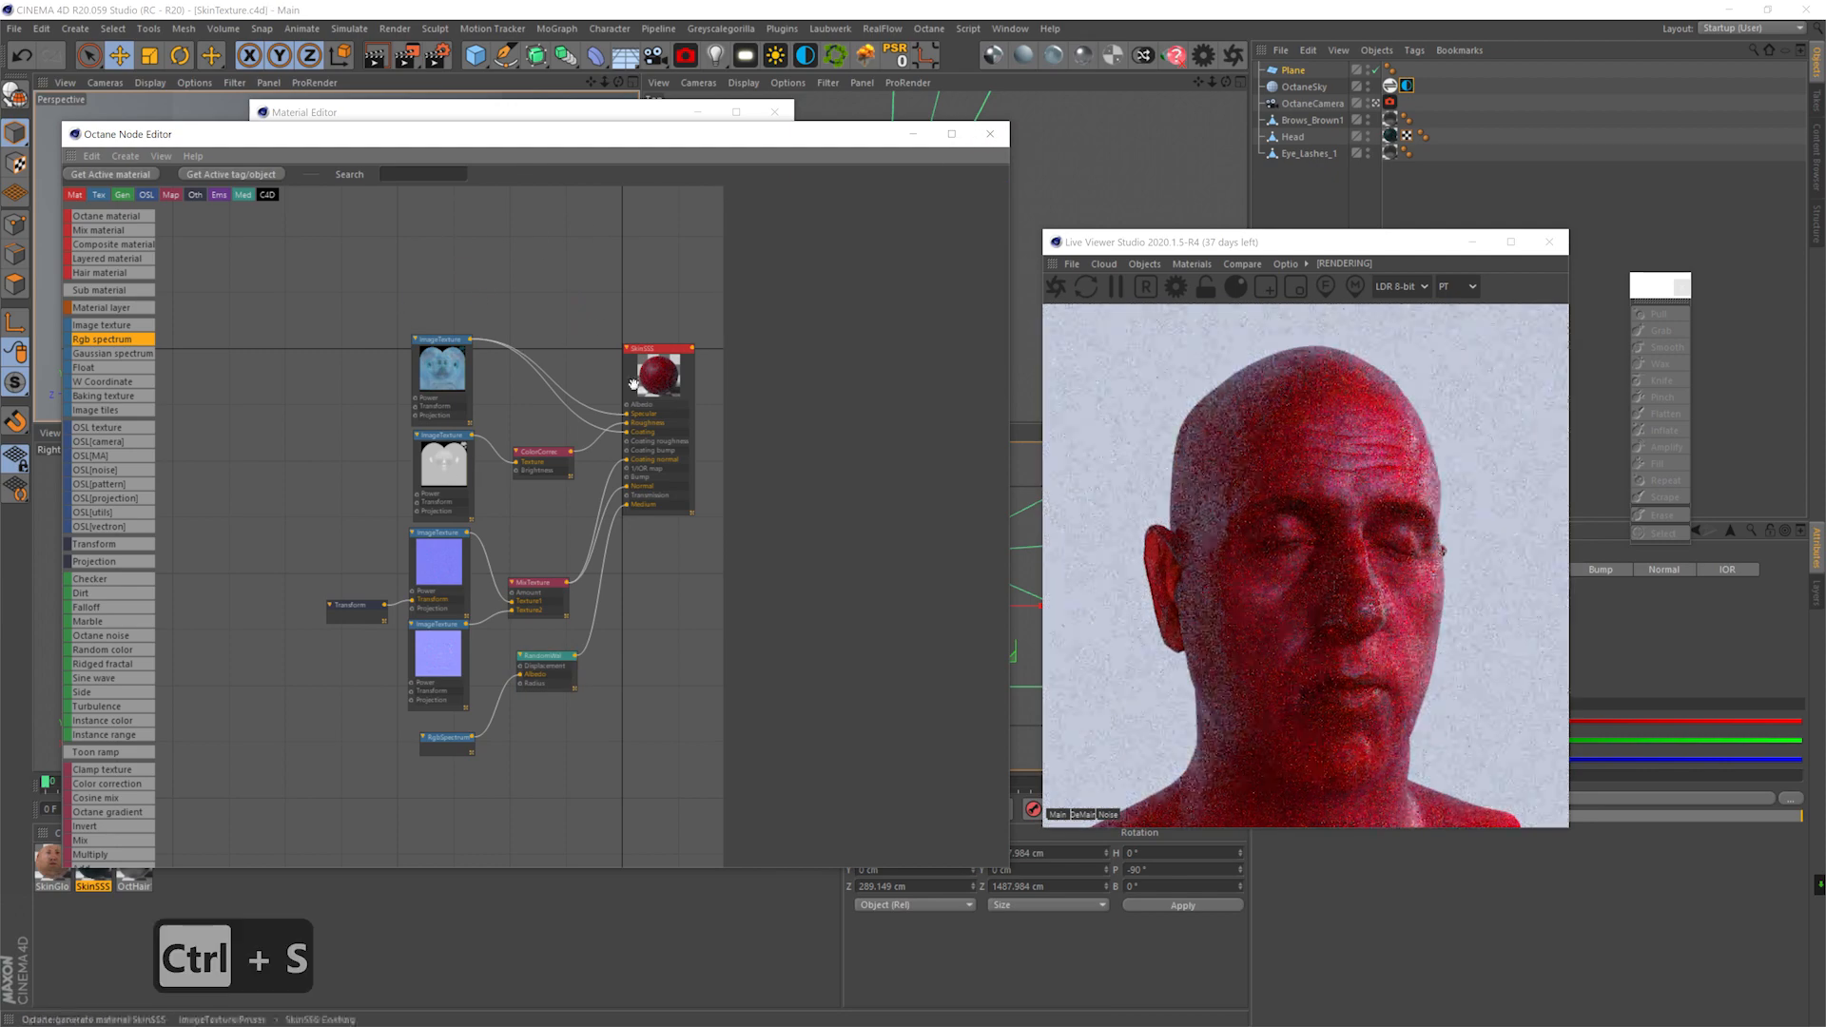
click(990, 133)
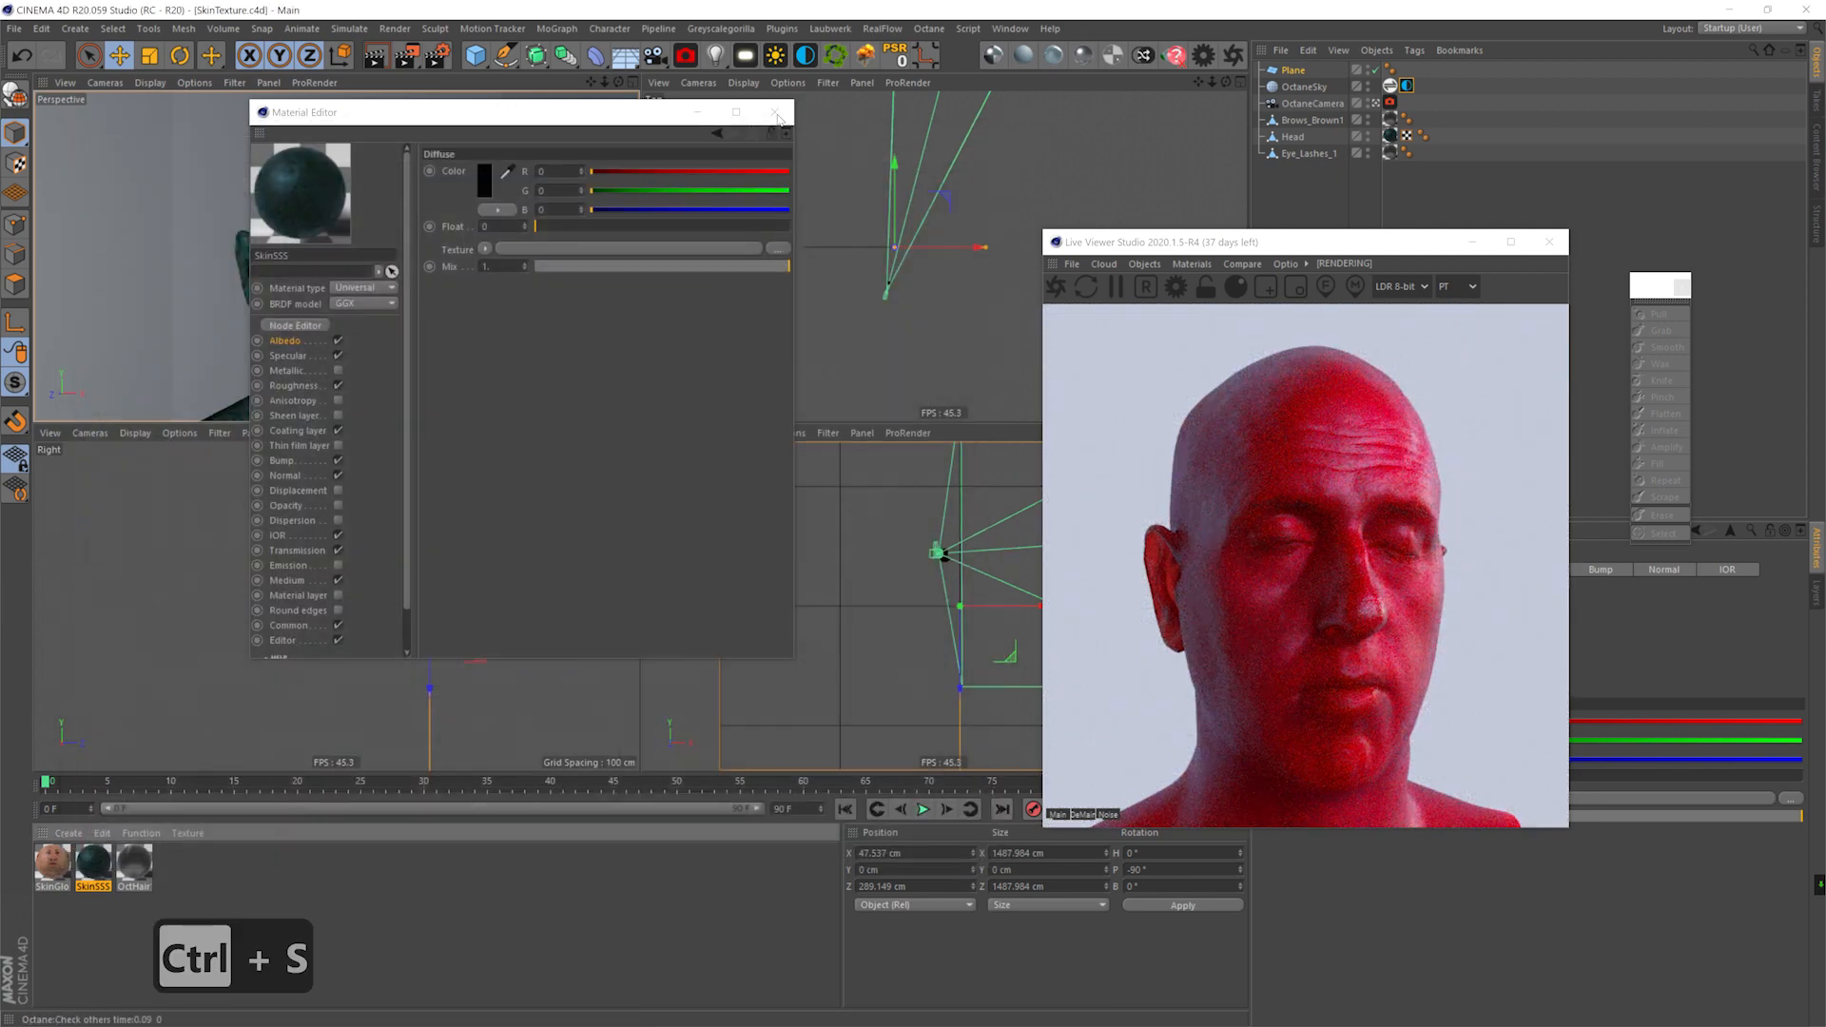
click(775, 112)
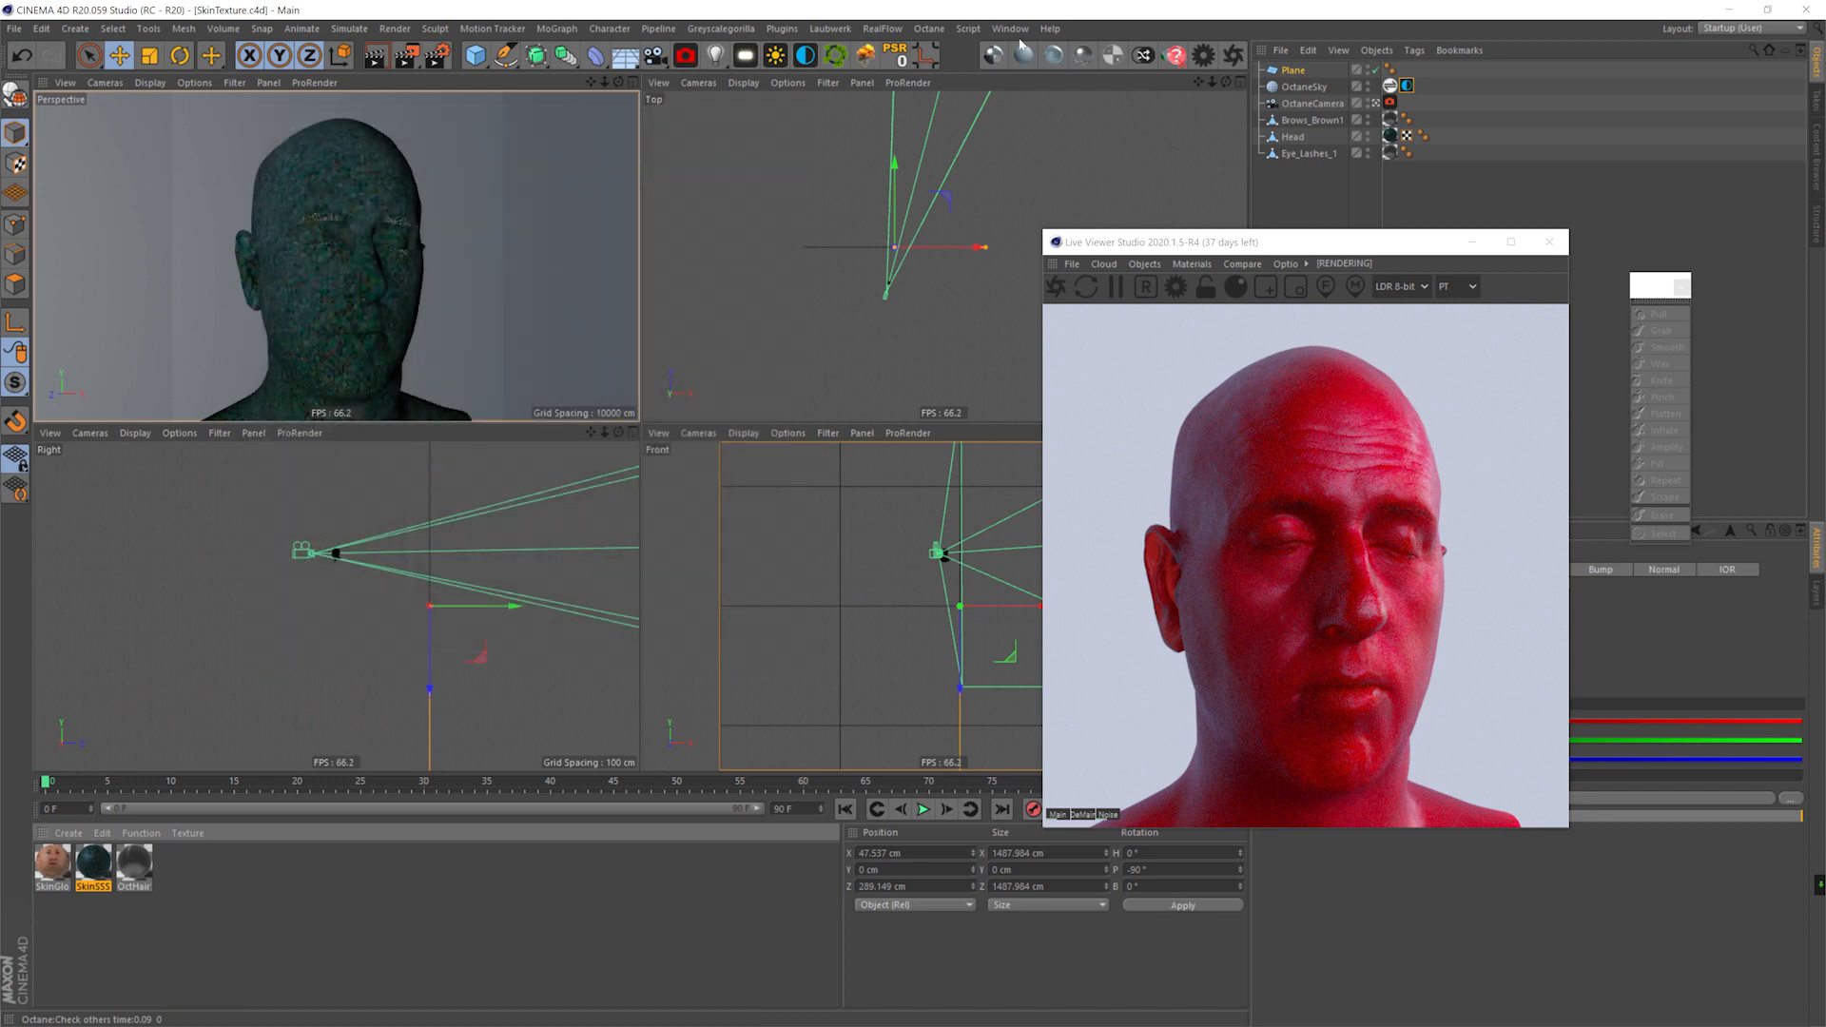
- Create an Octane Mix material and name it SkinMix
click(1192, 263)
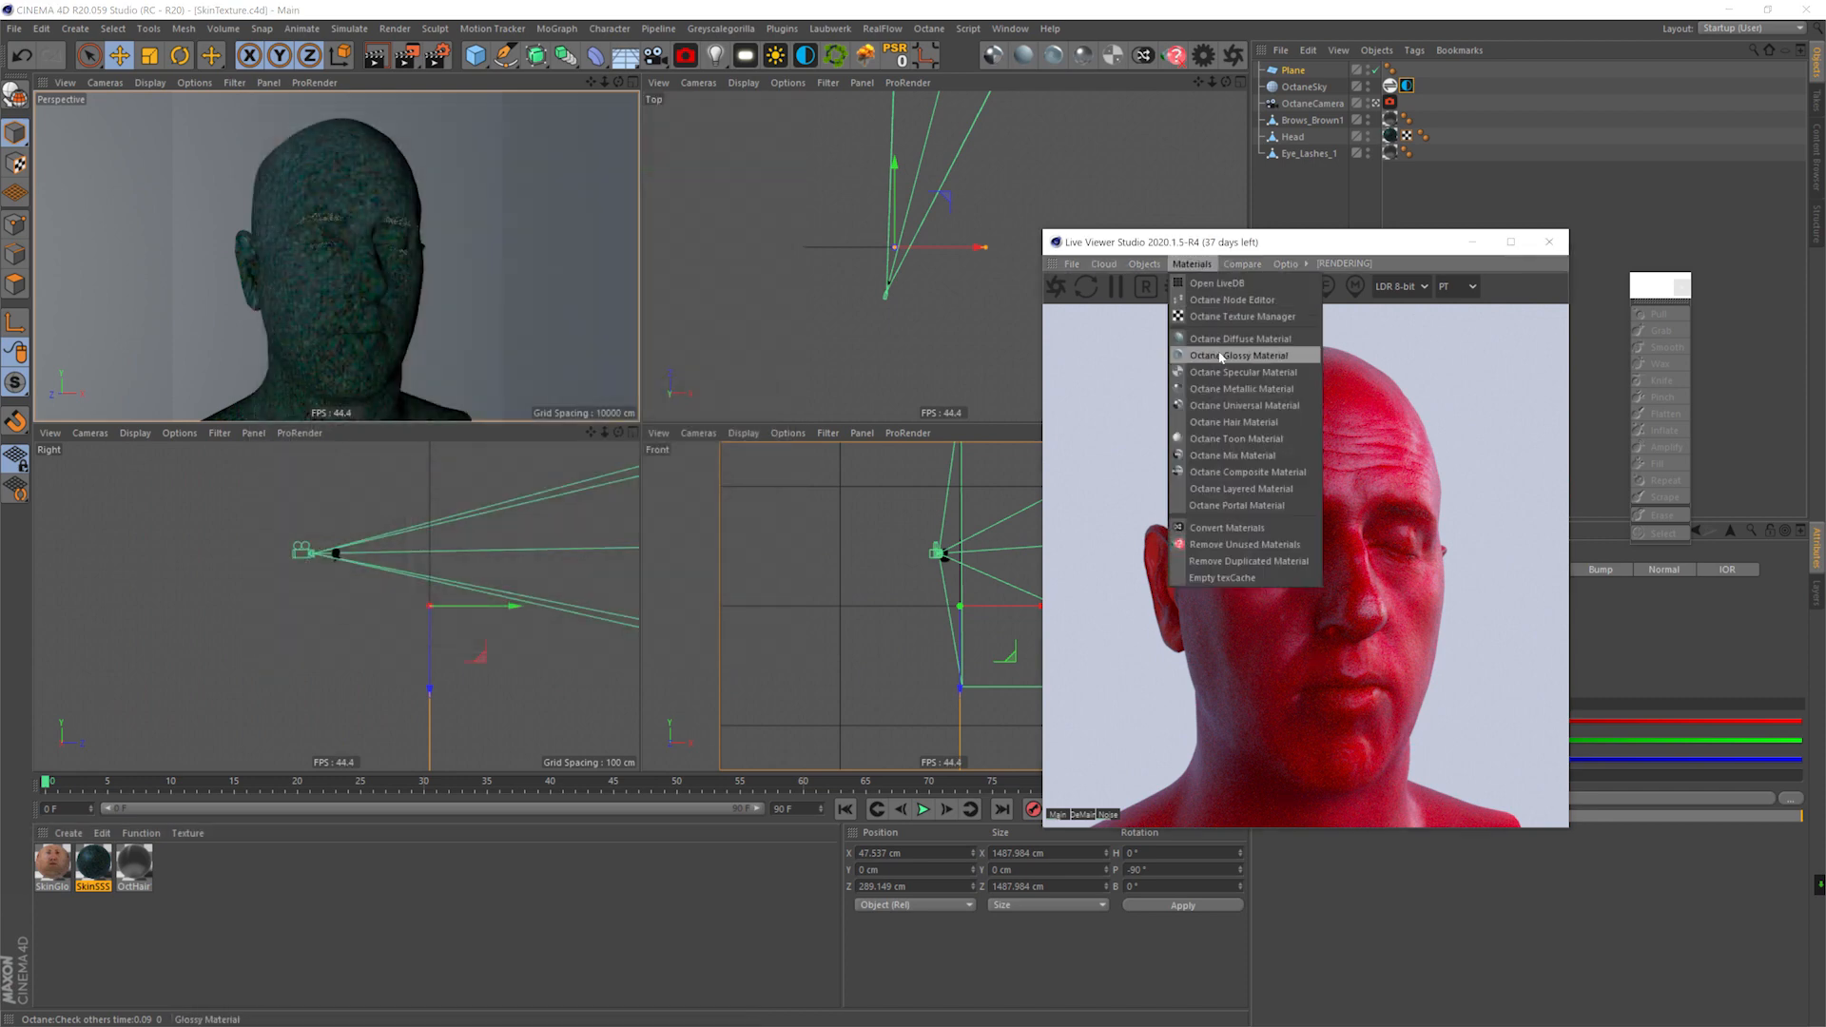
click(1232, 456)
text(SkinMix)
key(Return)
- Open SkinMix in the node editor and bring the SkinGloss material into its graph
double_click(52, 862)
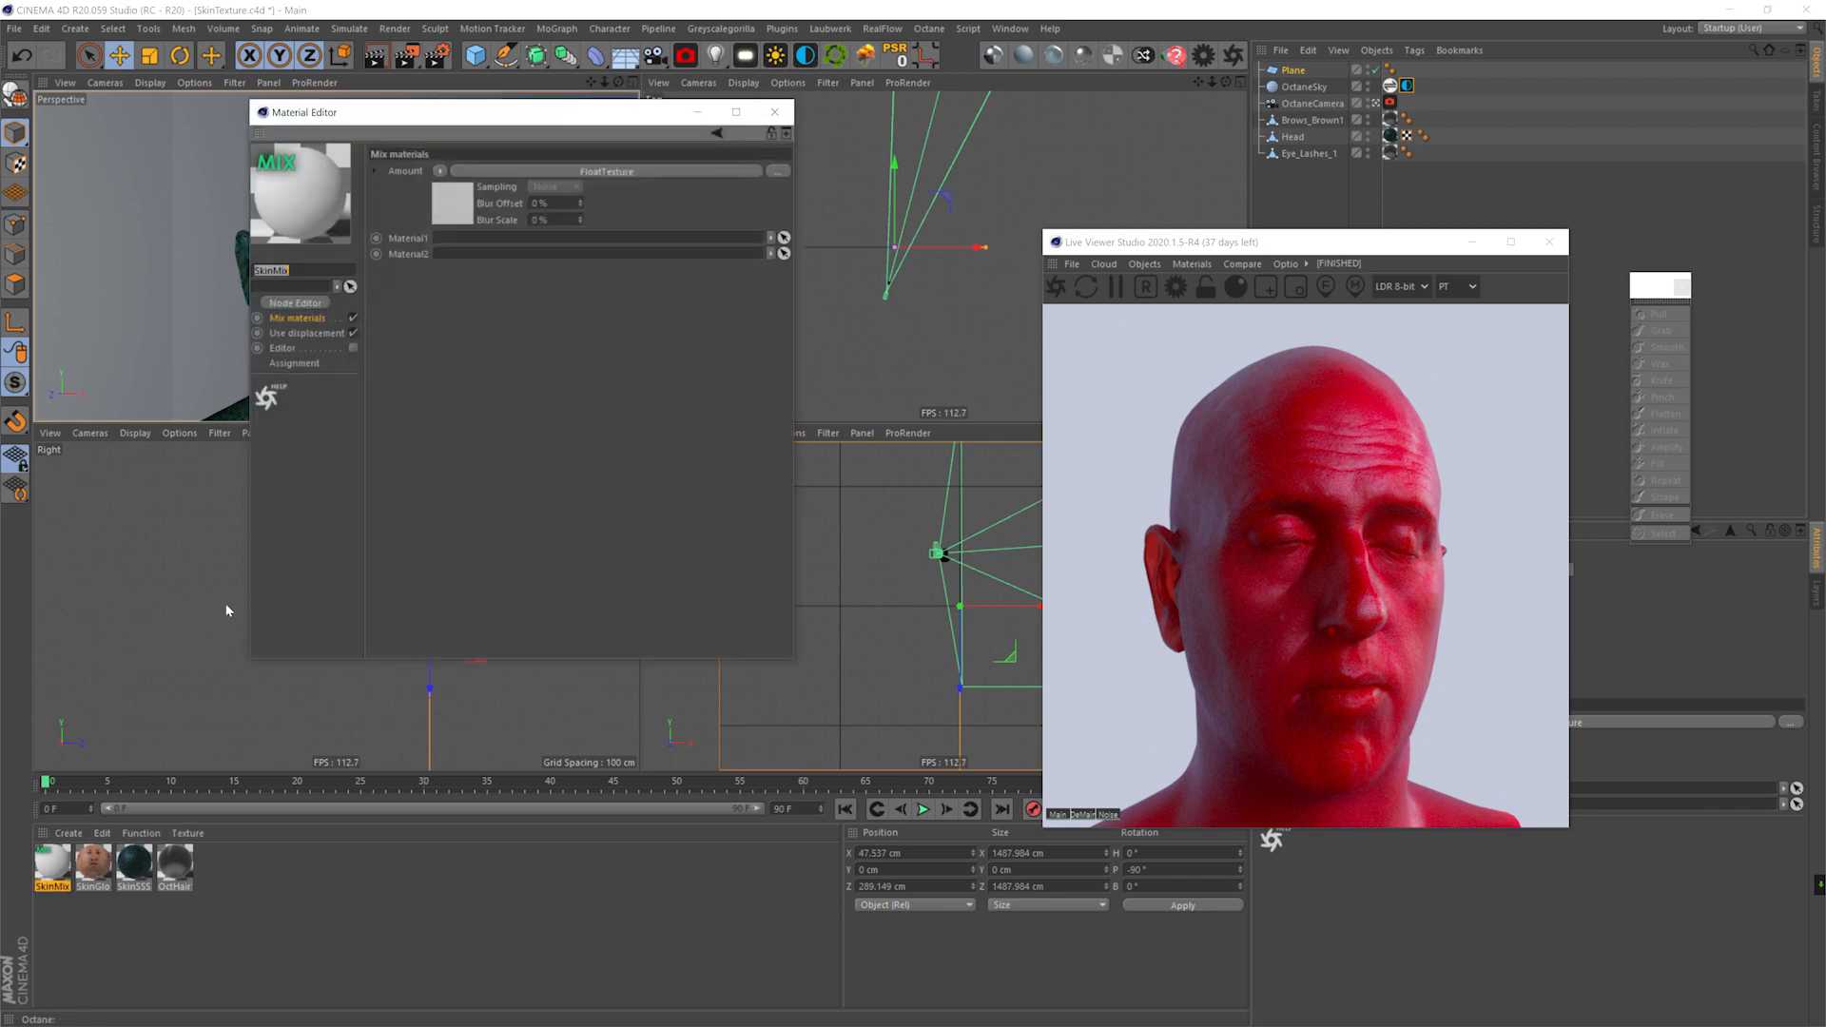
click(296, 304)
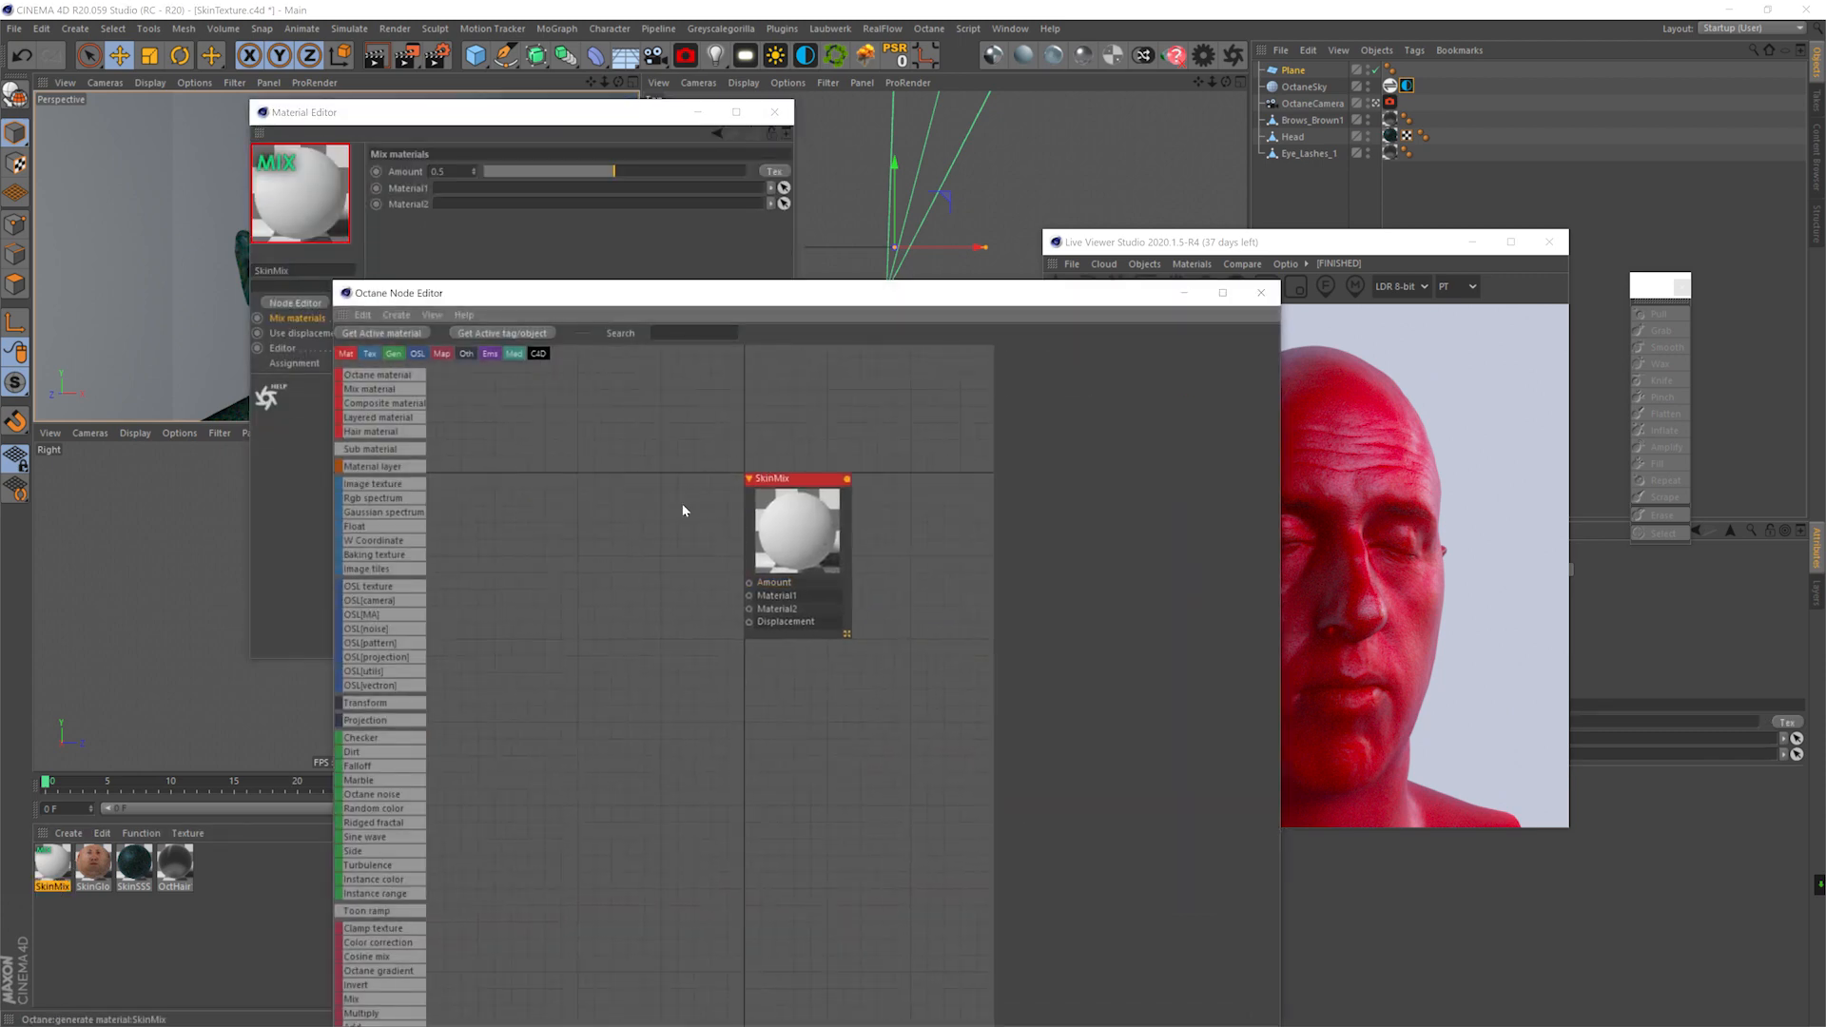
click(776, 114)
drag(760, 302, 718, 203)
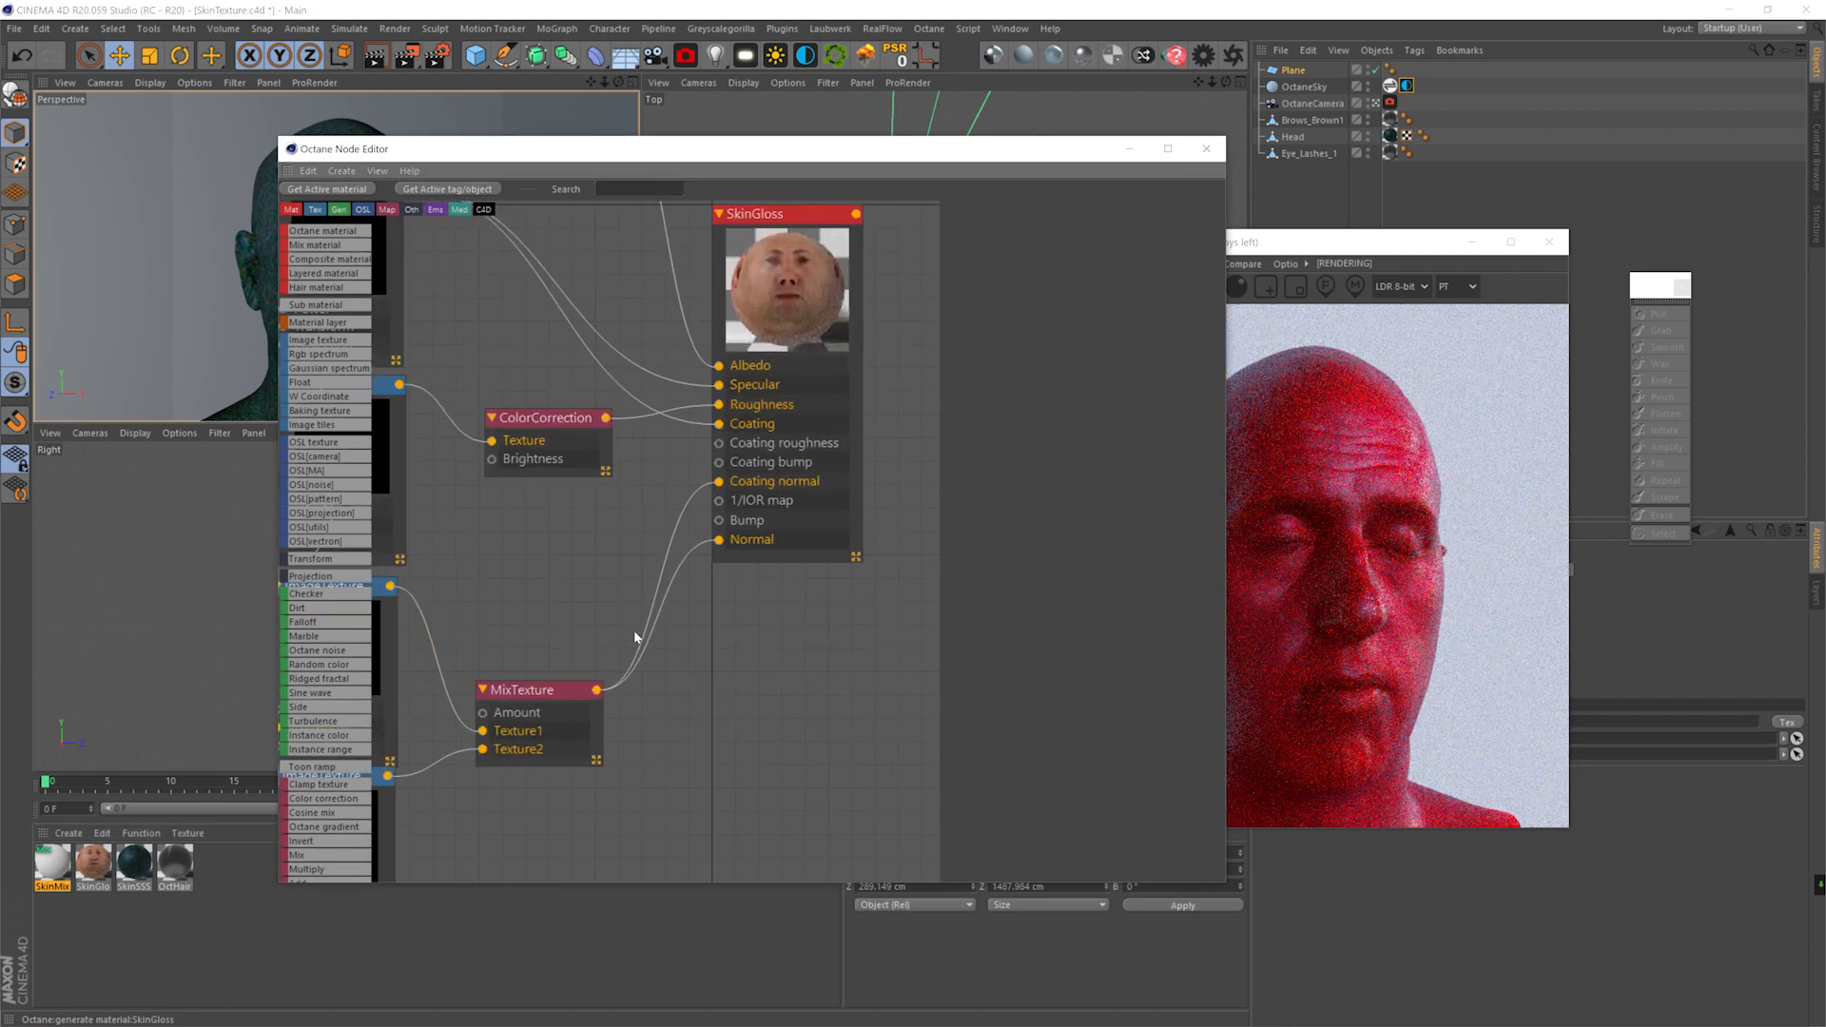
- Move the SkinMix node aside, shift the SkinGloss network down and add the SkinSSS material to the graph above it
scroll(633, 629, down, 5)
click(709, 473)
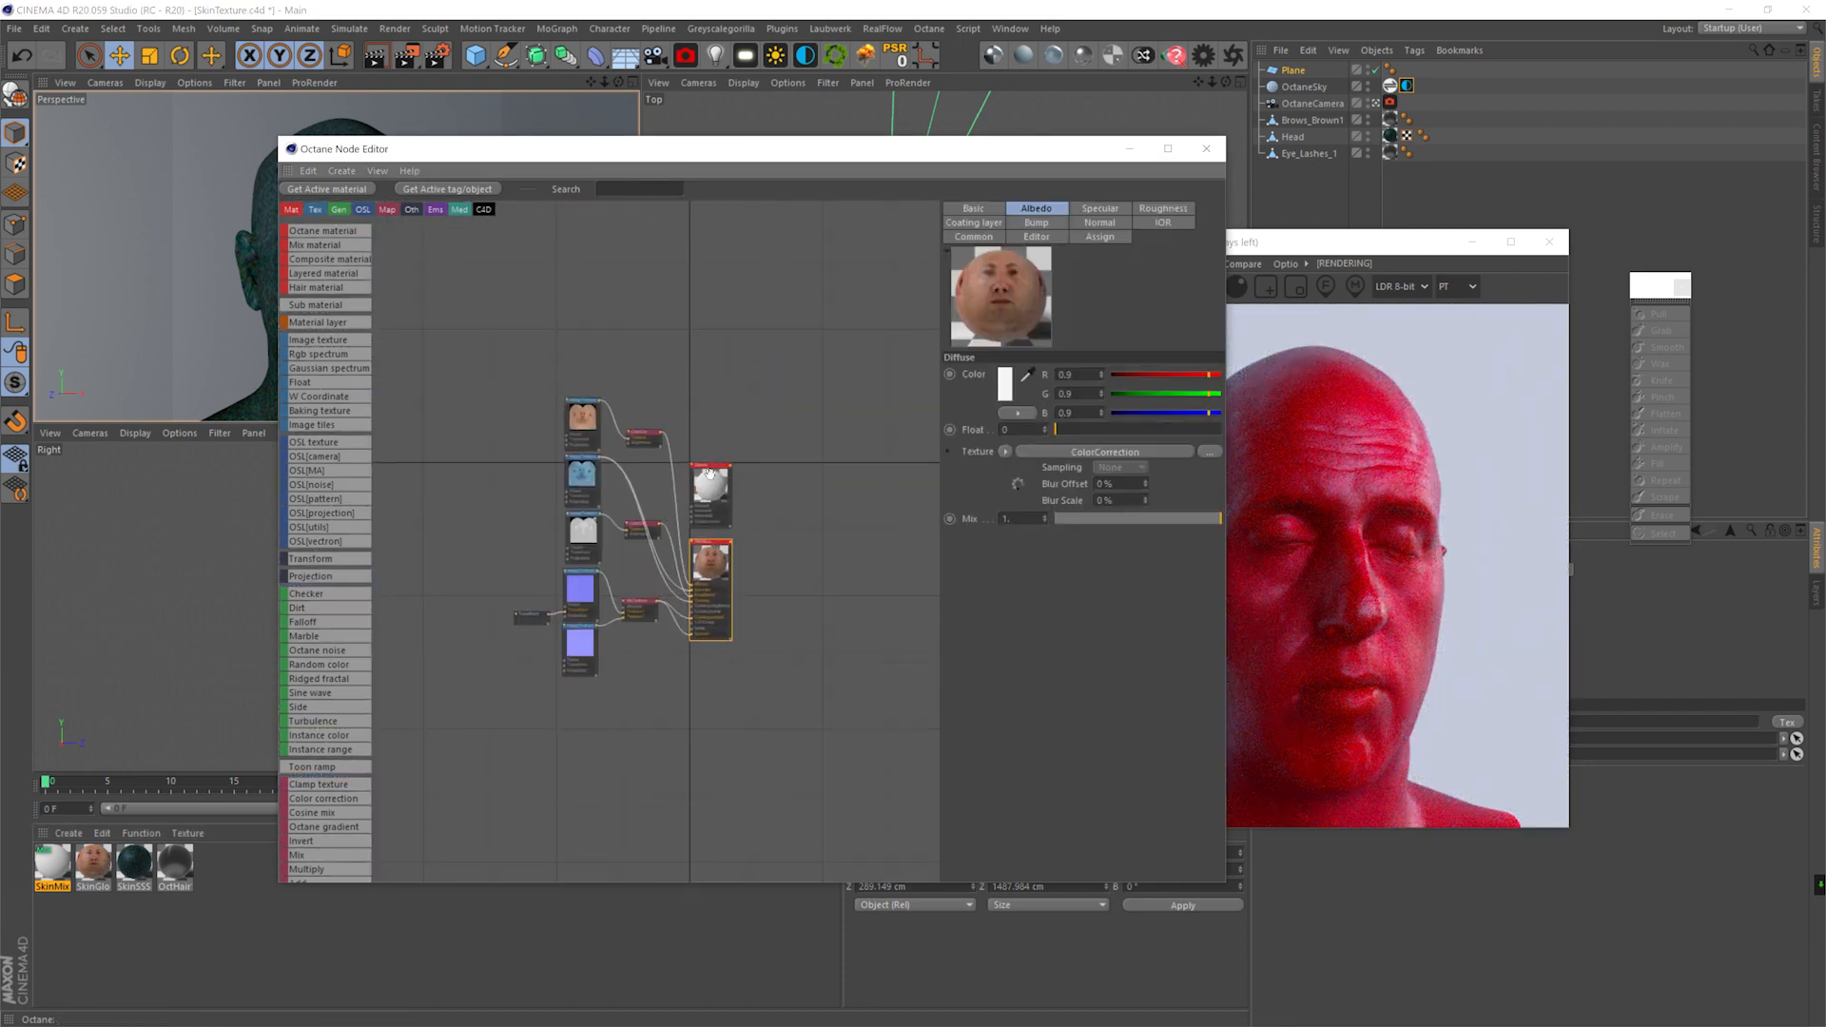
drag(709, 473, 845, 473)
drag(504, 689, 649, 552)
drag(134, 862, 676, 339)
- Connect SkinSSS to SkinMix's Material1 input and SkinGloss to its Material2 input
right_click(704, 464)
click(734, 565)
drag(712, 463, 833, 507)
drag(730, 542, 831, 520)
click(831, 520)
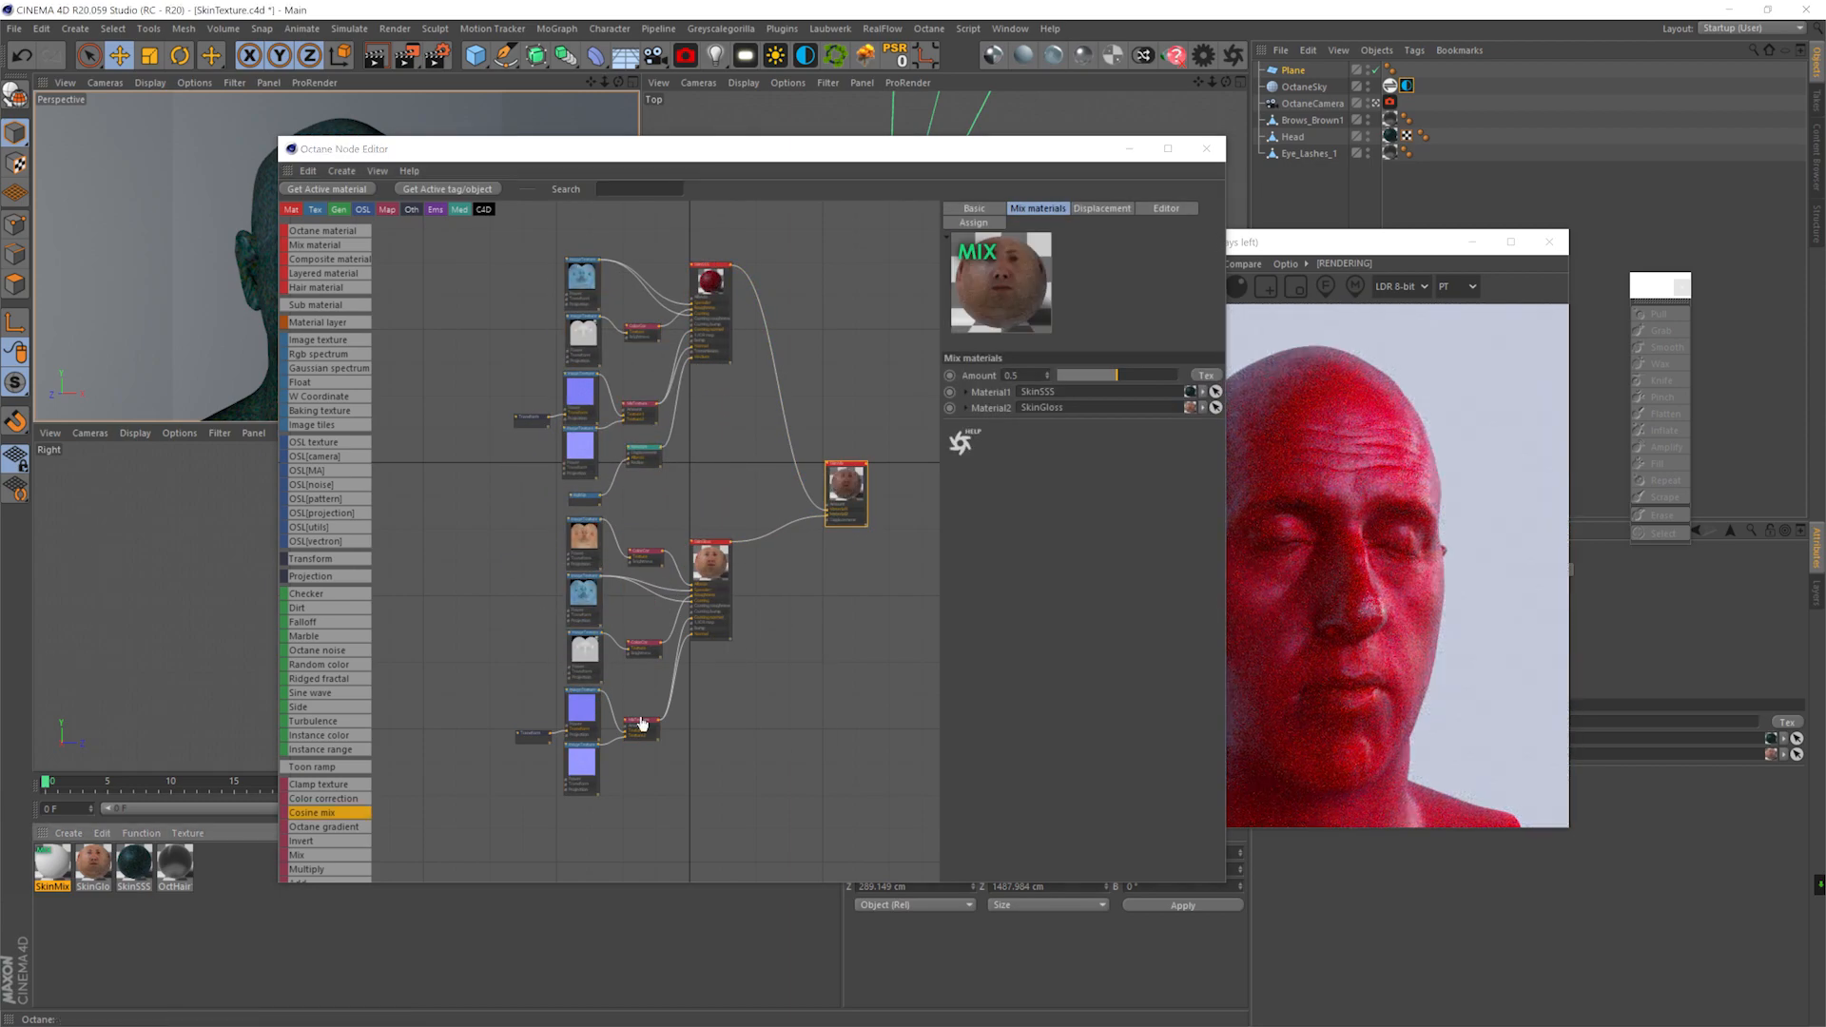
- Assign the SkinMix material to the Head object and move the node editor clear of the rendered face
drag(1399, 132, 1393, 136)
drag(1027, 149, 871, 134)
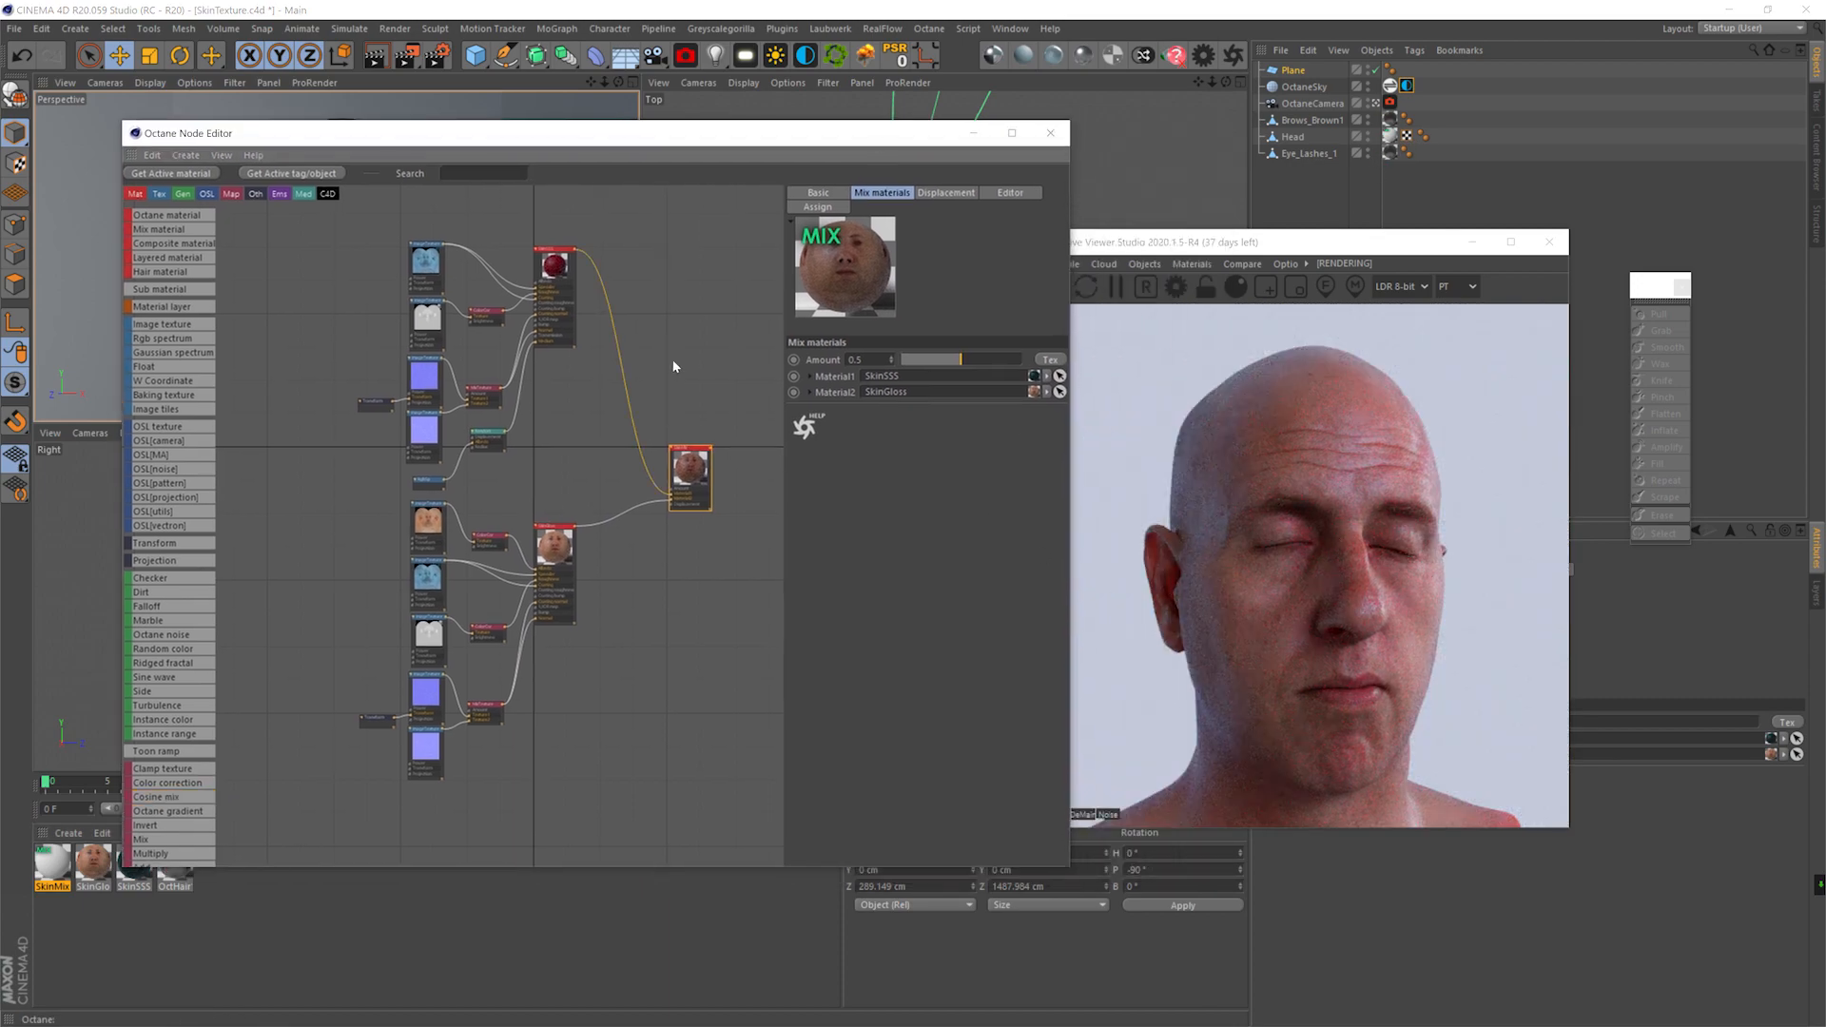
middle_drag(674, 366, 624, 505)
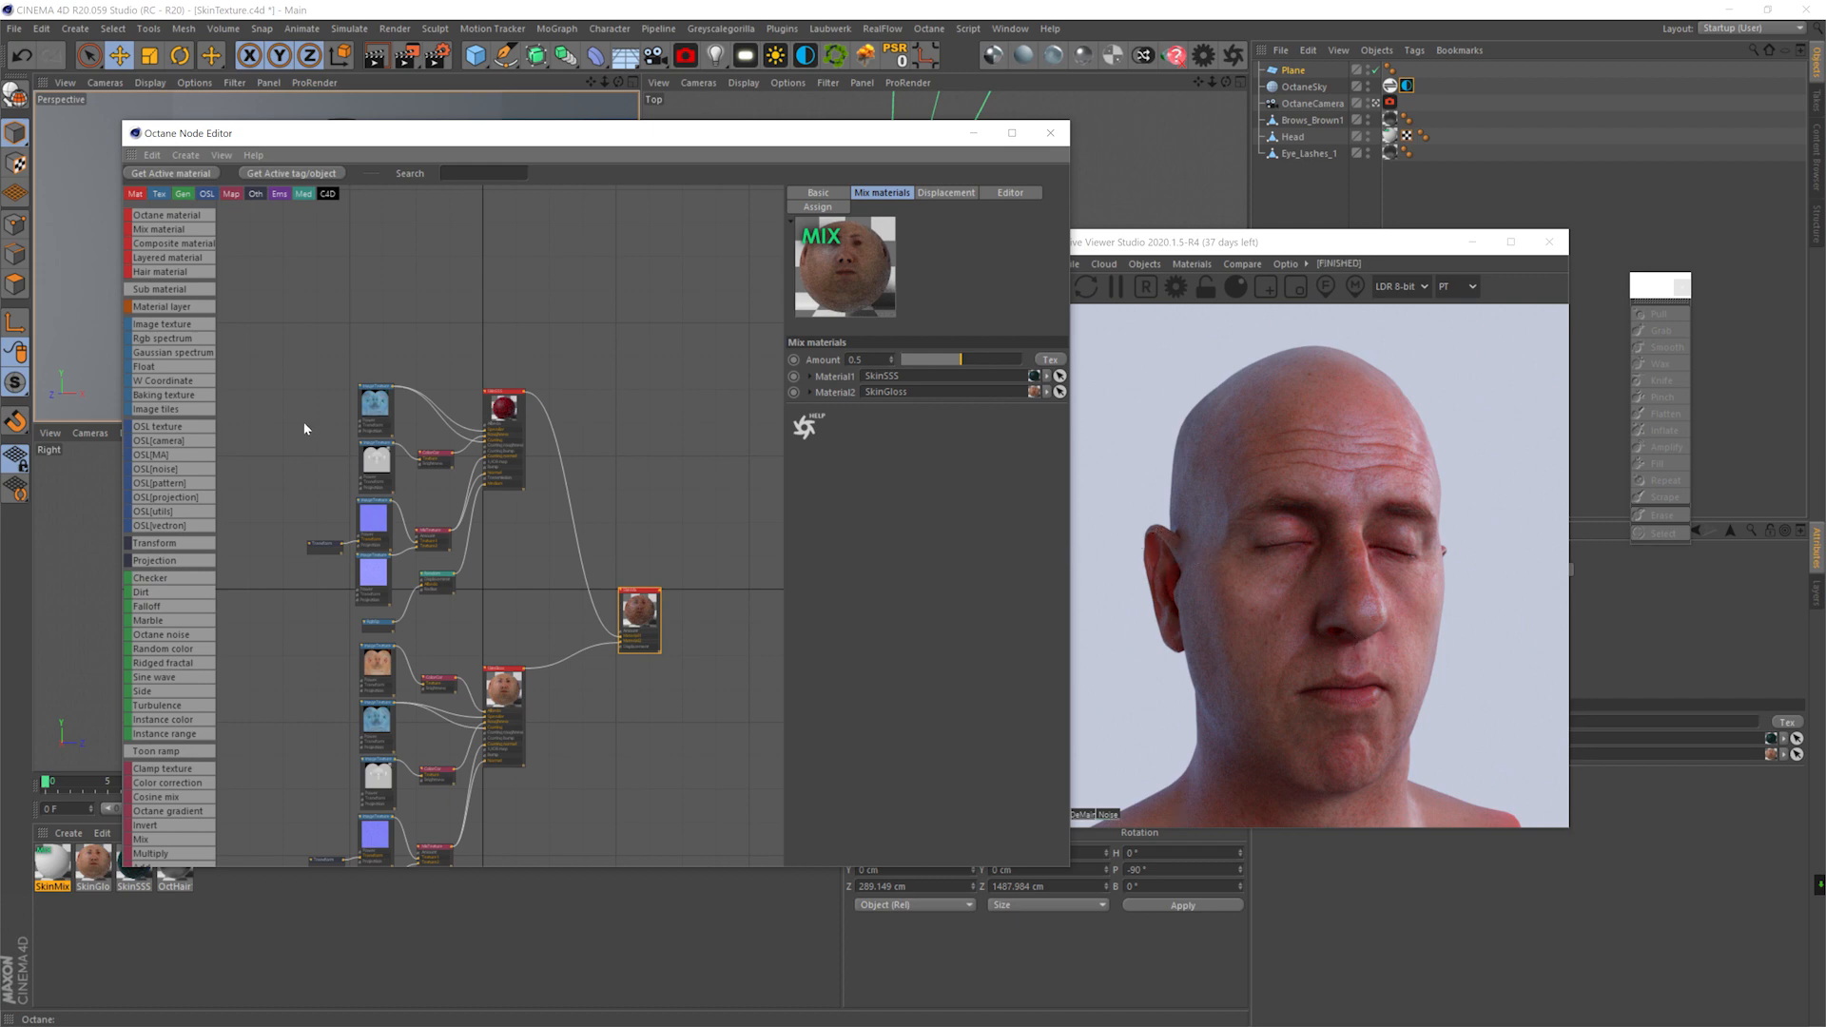
- Add a Dirt node, connect it to SkinMix's Amount input and set the Dirt strength to 10
drag(425, 304, 494, 309)
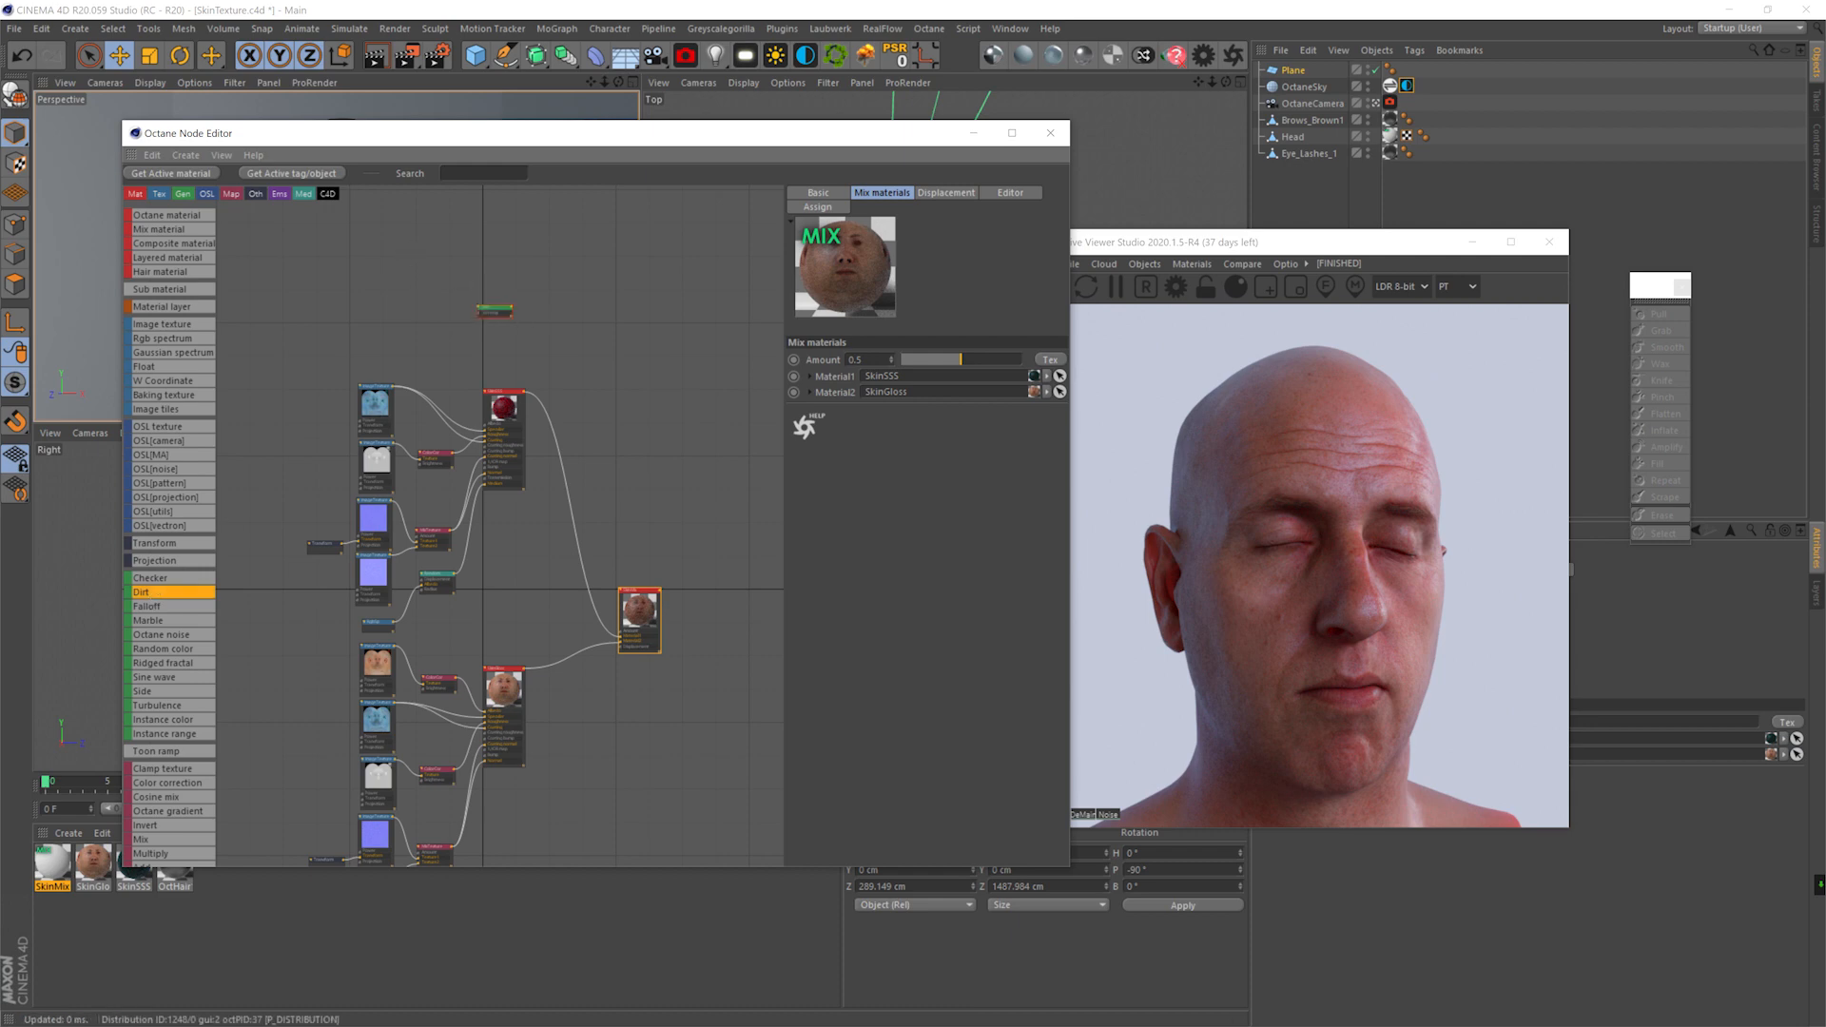
click(512, 362)
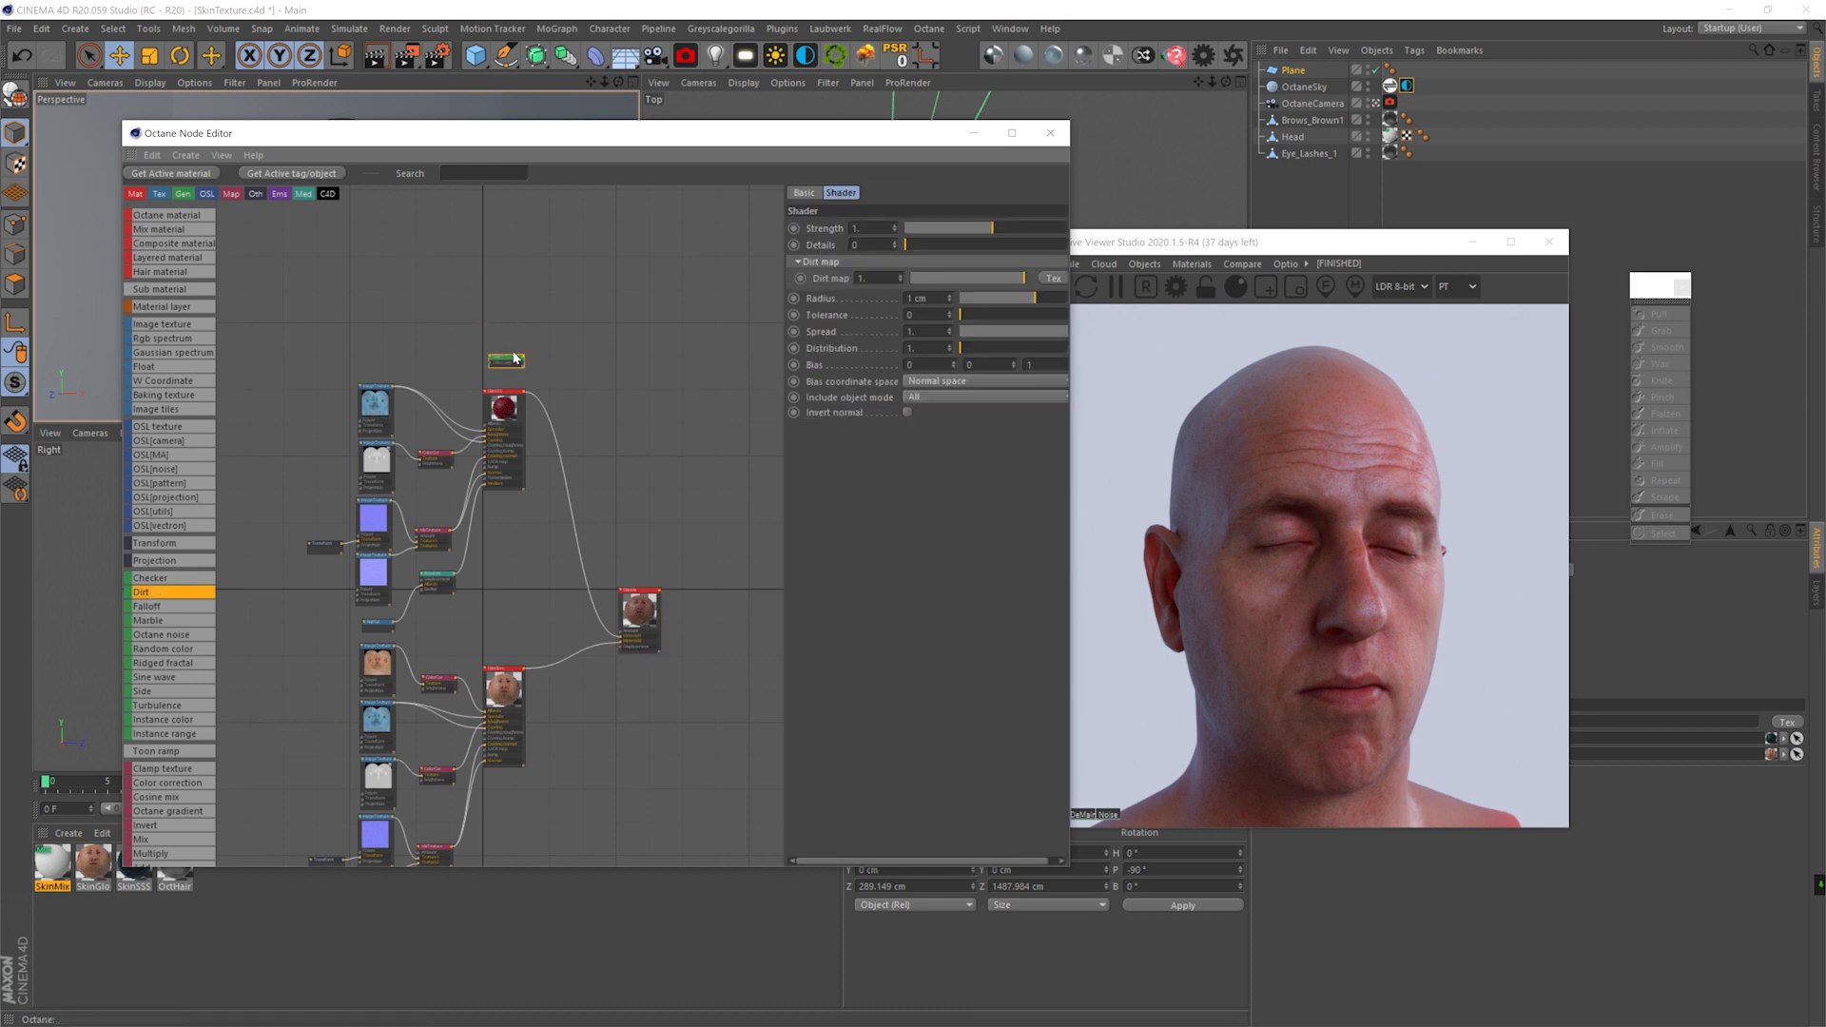
drag(527, 364, 619, 631)
drag(511, 357, 516, 315)
click(516, 319)
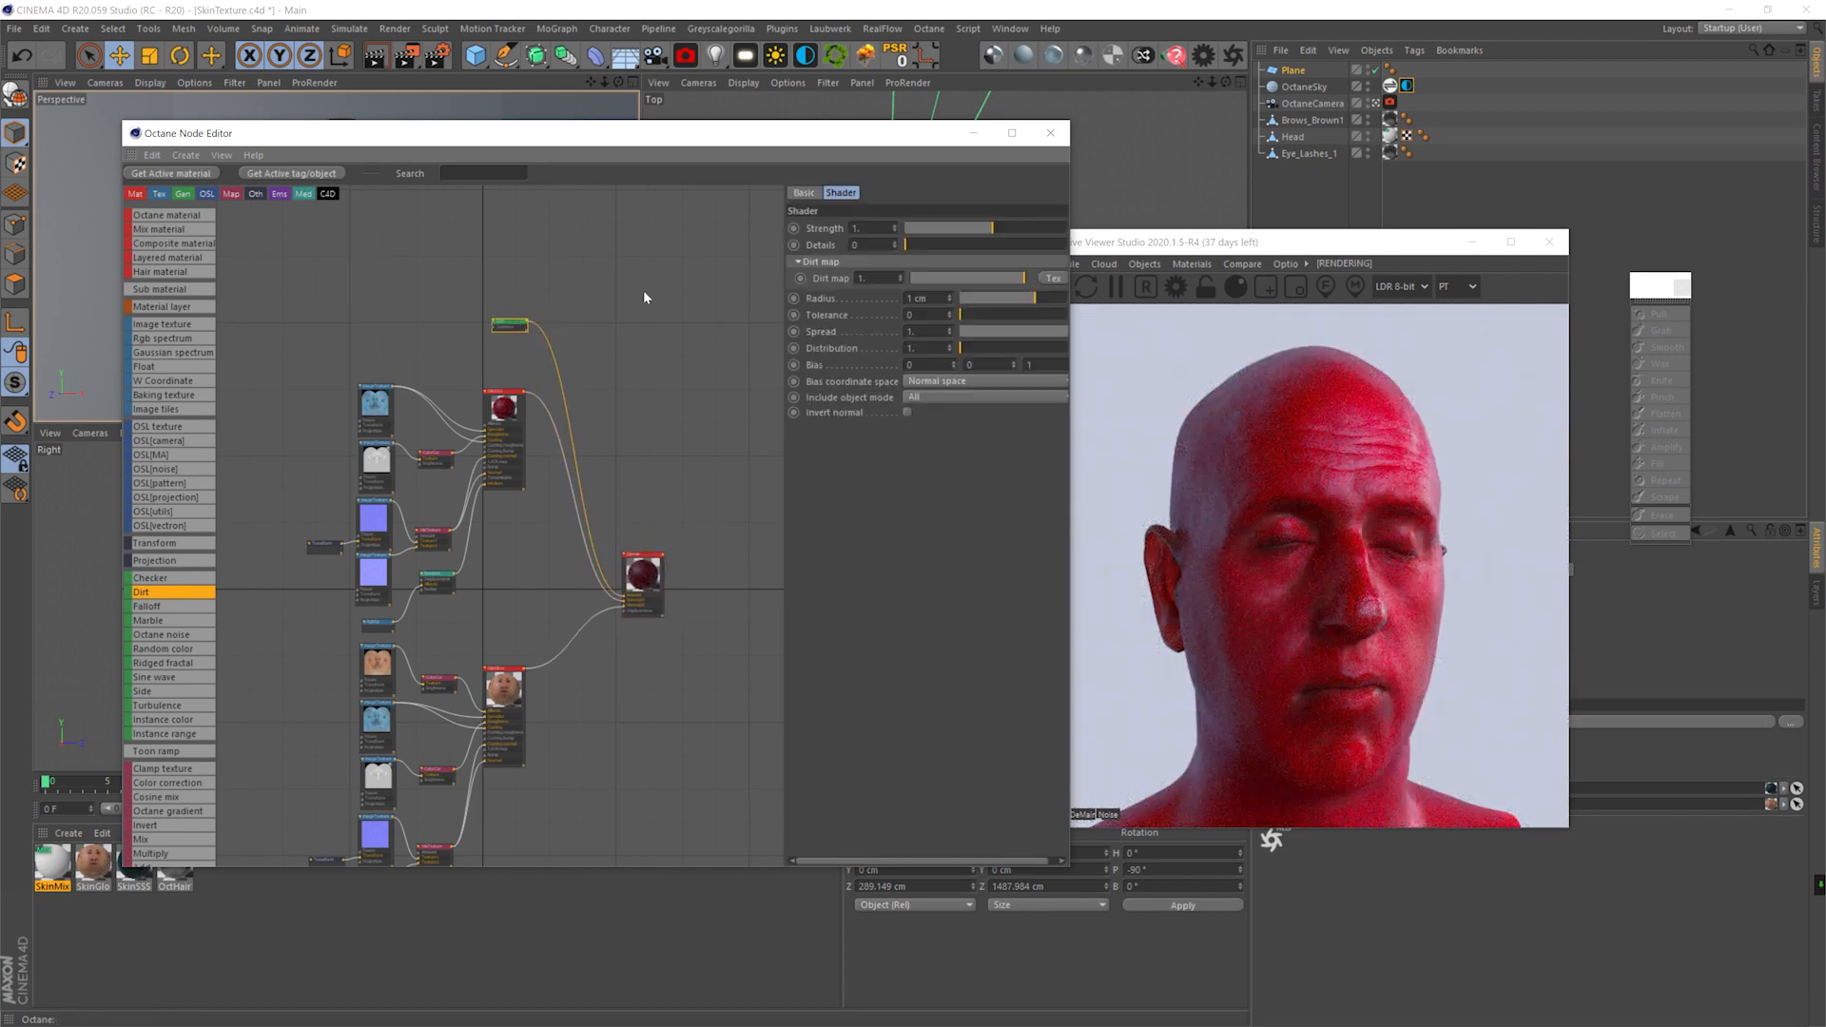
drag(1008, 226, 1065, 226)
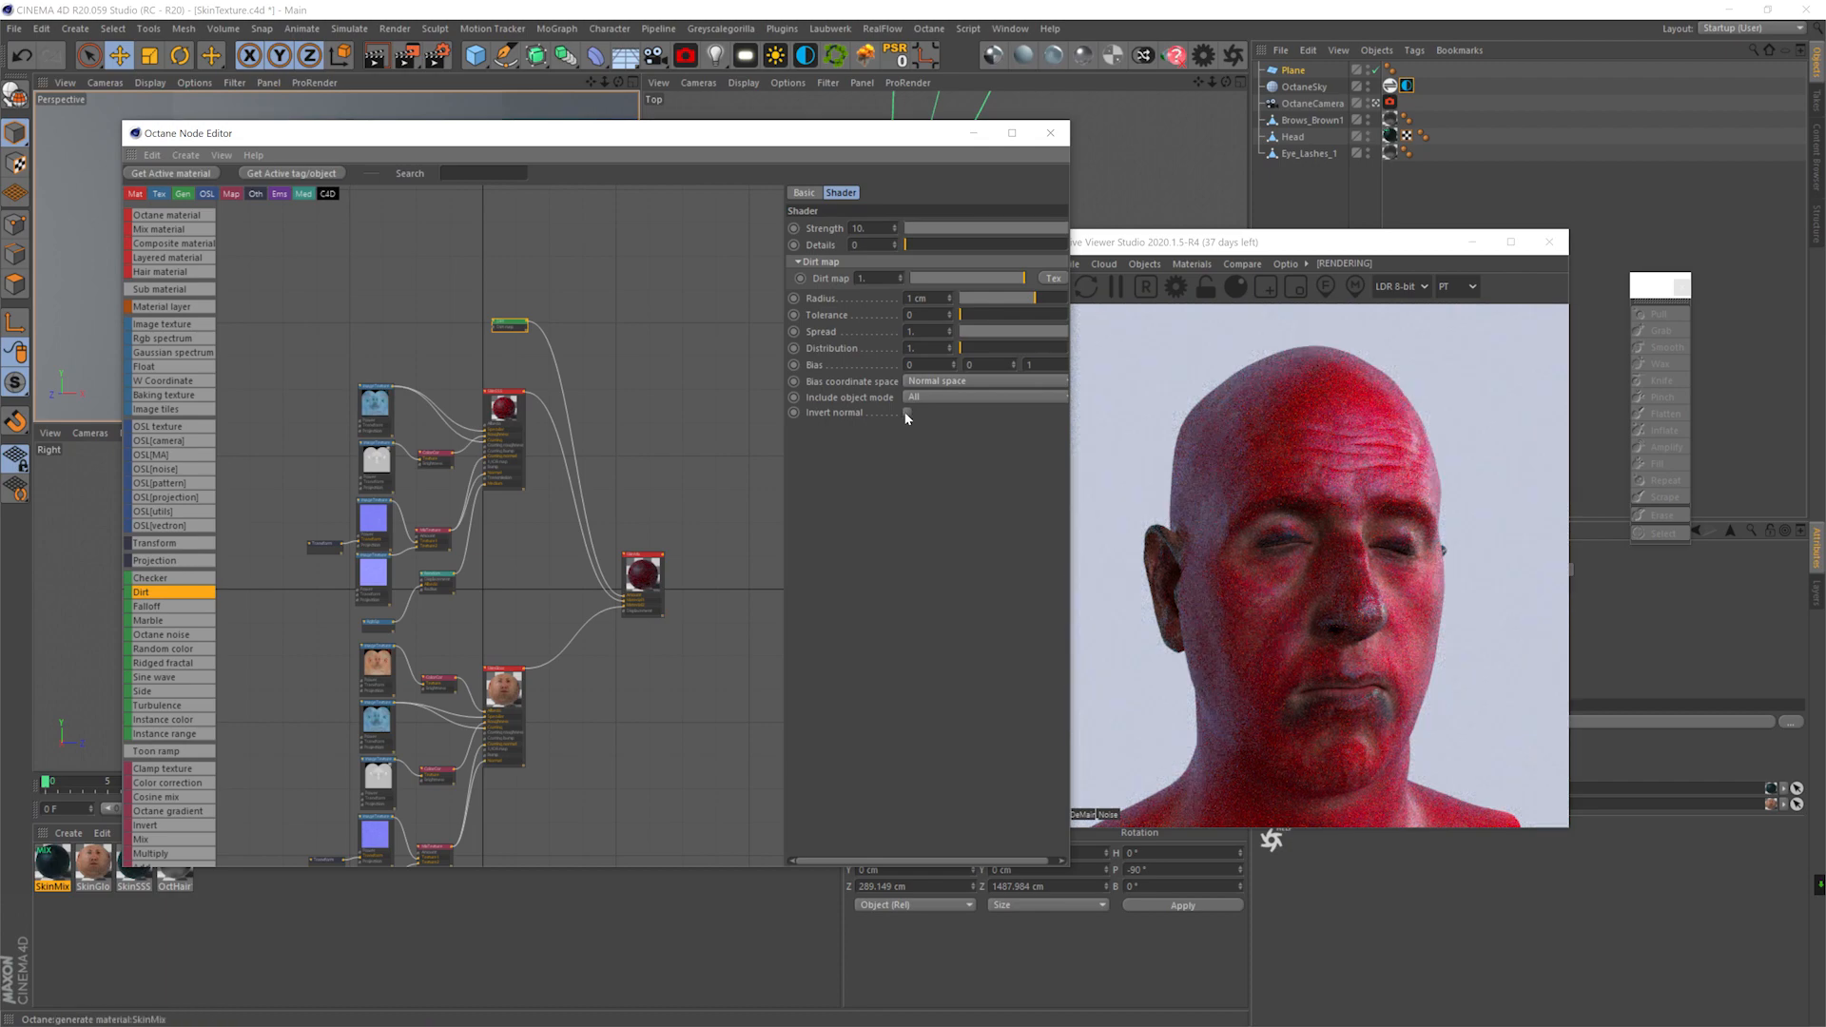
- Enable Invert normal on the Dirt node, save the scene and set the node's Distribution to about 25.4
click(907, 413)
key(ctrl+s)
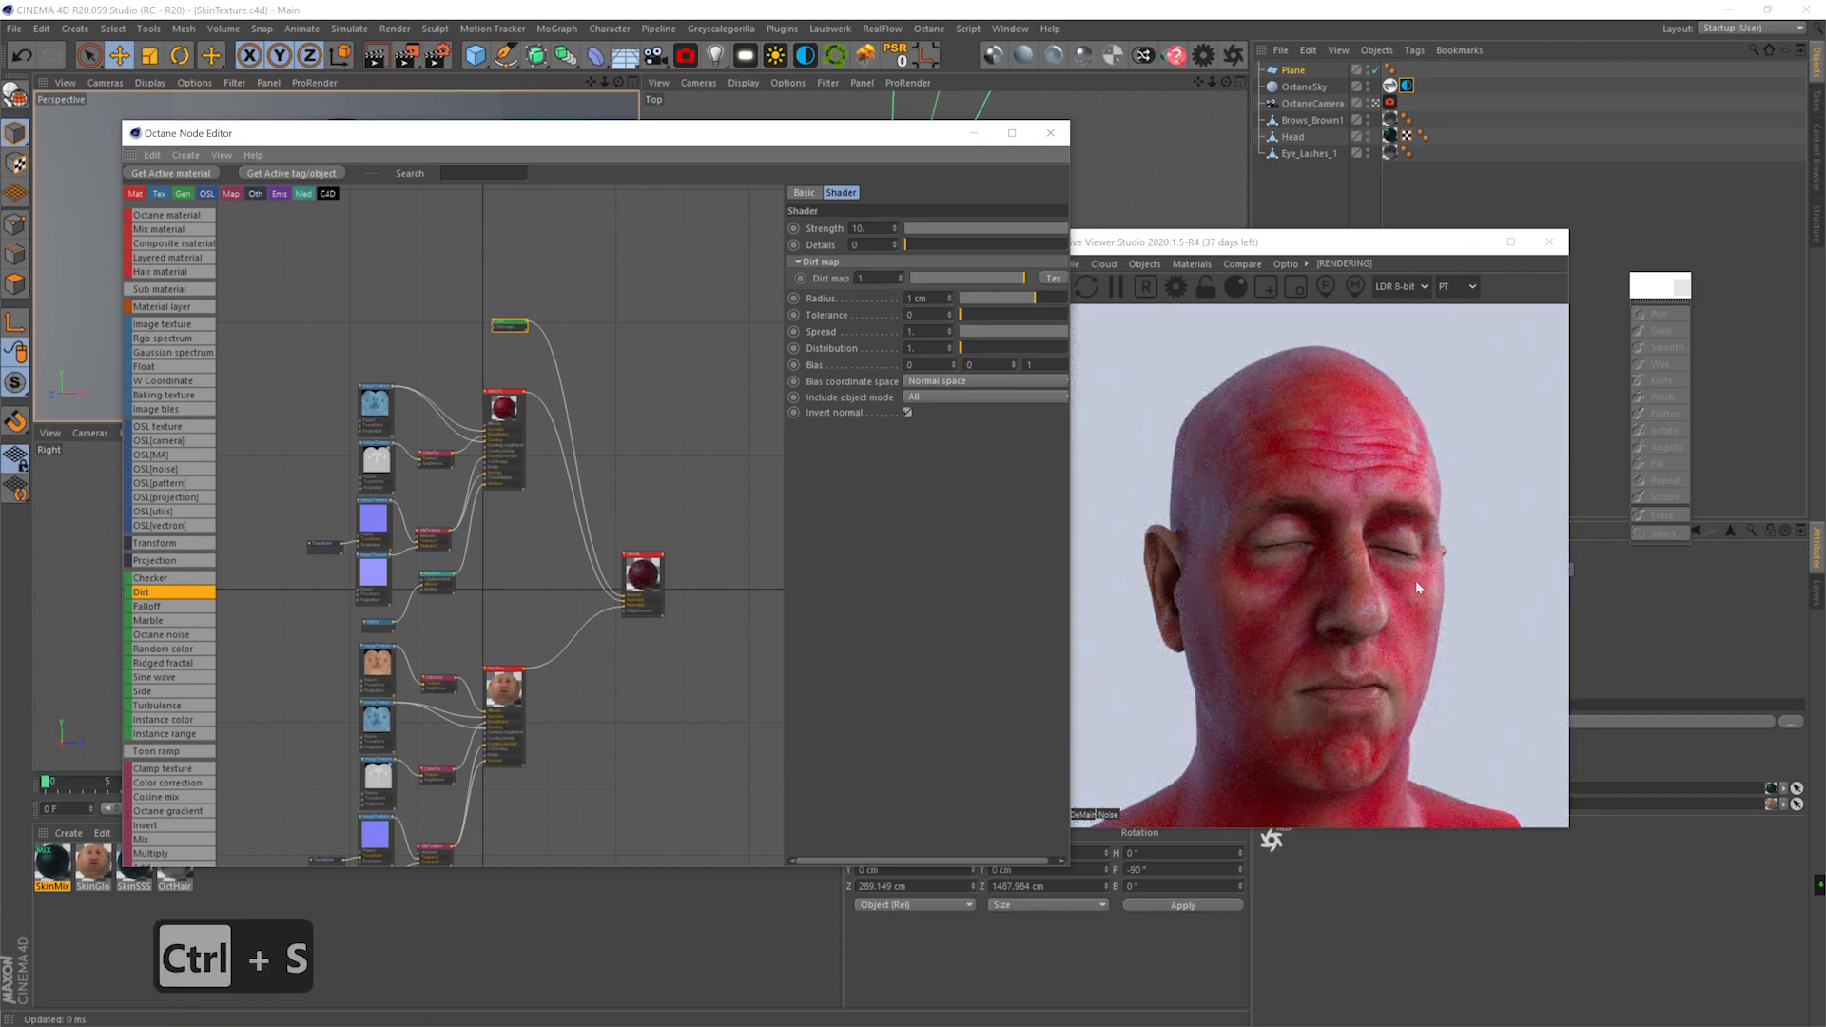
scroll(652, 565, down, 5)
scroll(654, 563, up, 7)
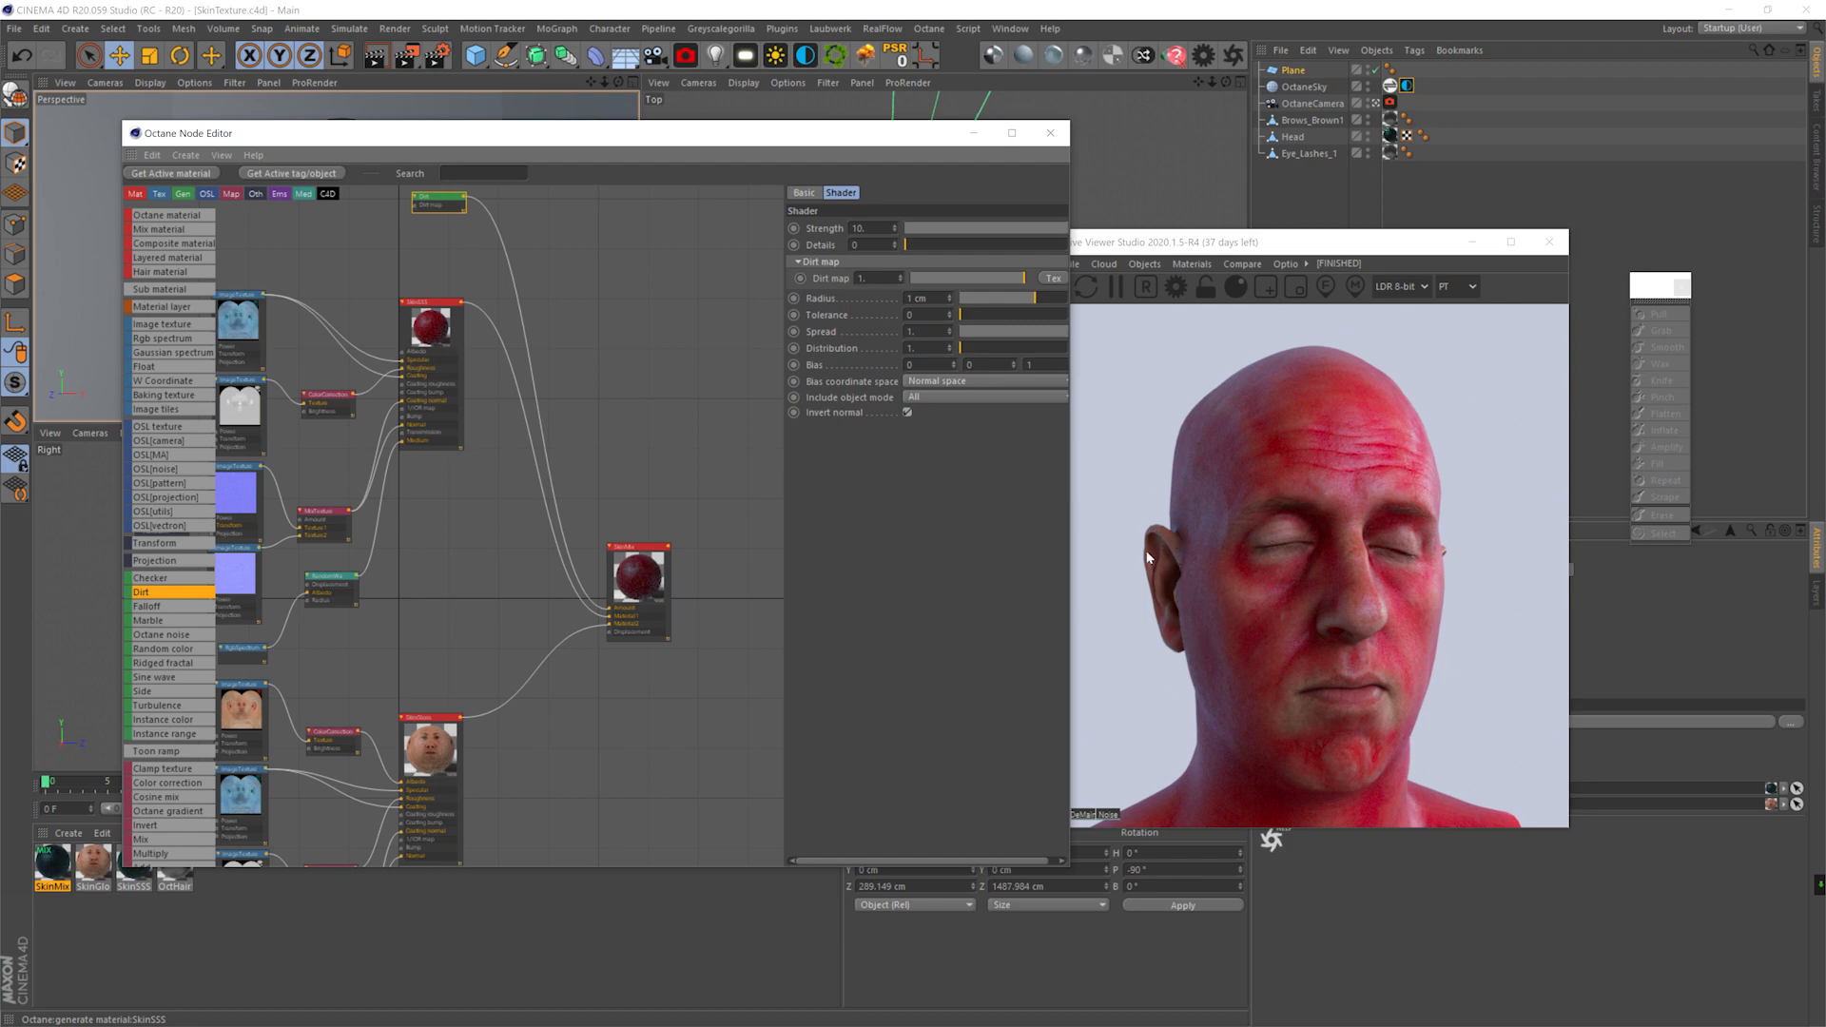
mouse_move(997, 315)
mouse_down()
mouse_move(1039, 313)
mouse_move(962, 313)
mouse_move(1016, 345)
mouse_move(988, 347)
mouse_up()
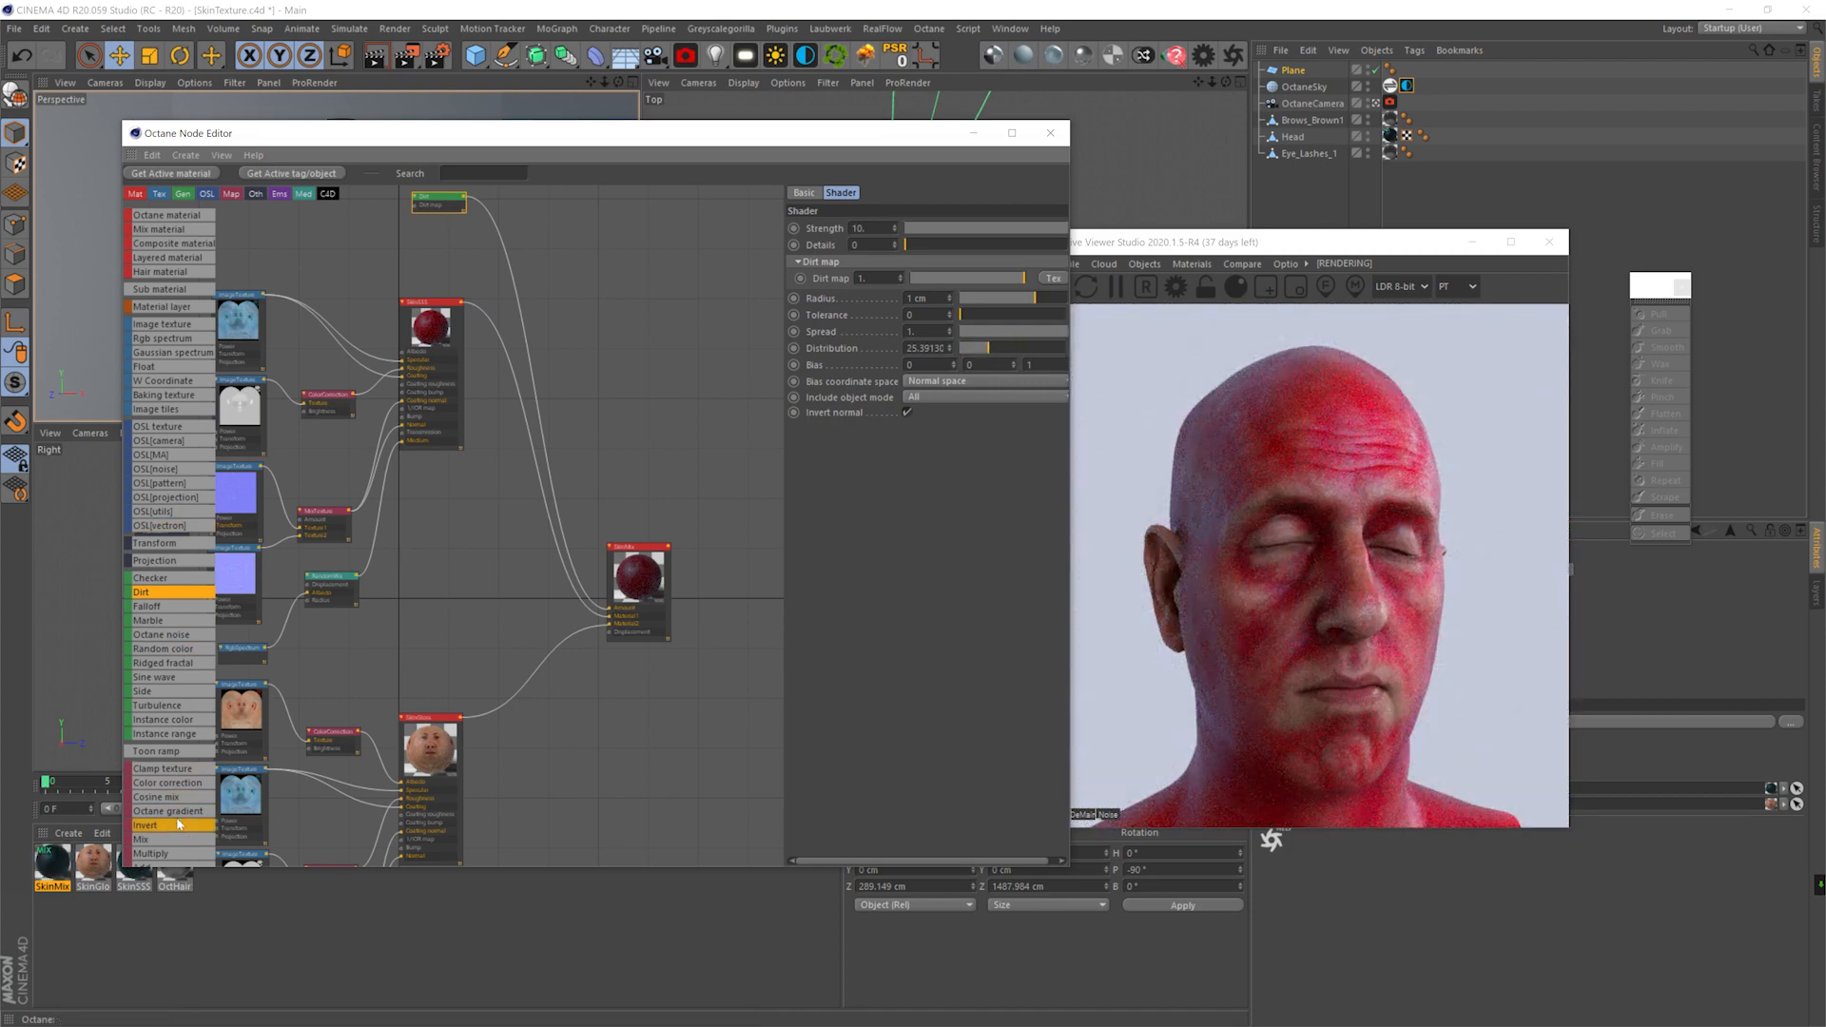
- Insert an Octane gradient between Dirt and SkinMix's Amount input, running from white to black with the black knot at about 69%
drag(542, 411, 544, 412)
drag(566, 417, 566, 344)
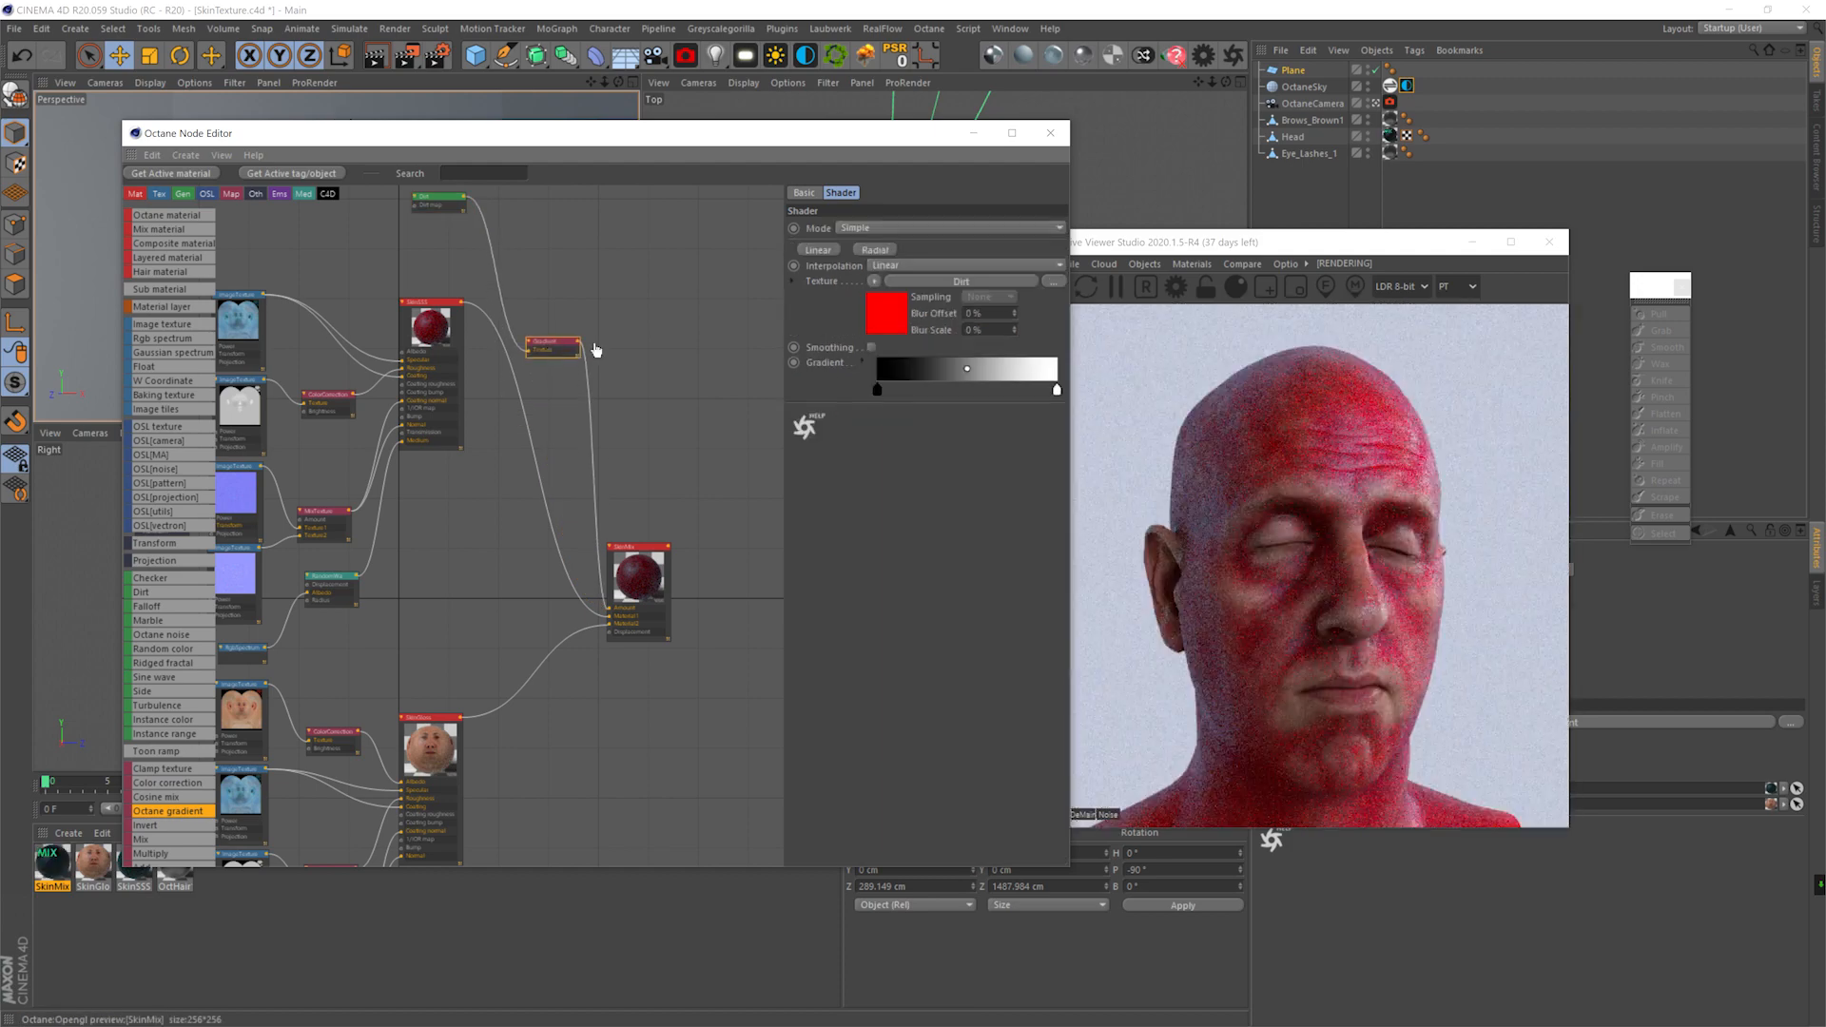
drag(877, 390, 833, 388)
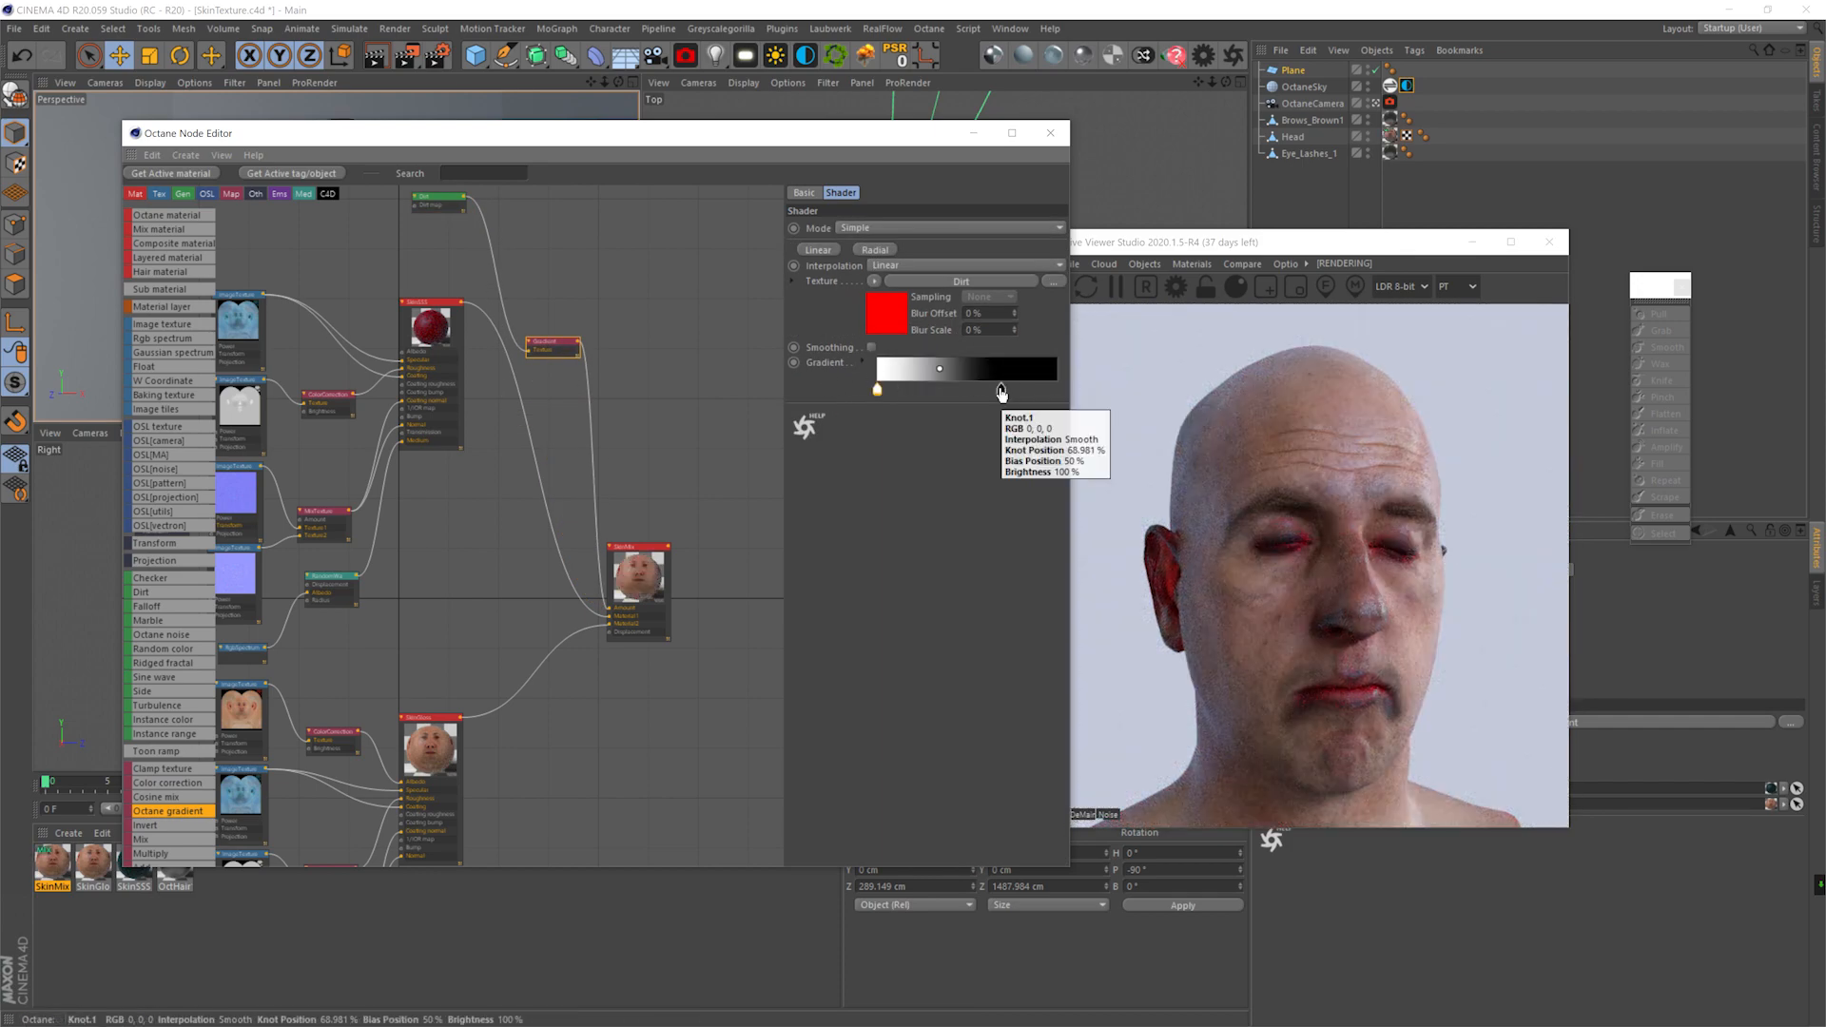
- Lighten the gradient's black knot by setting its V value to 15%
double_click(1000, 391)
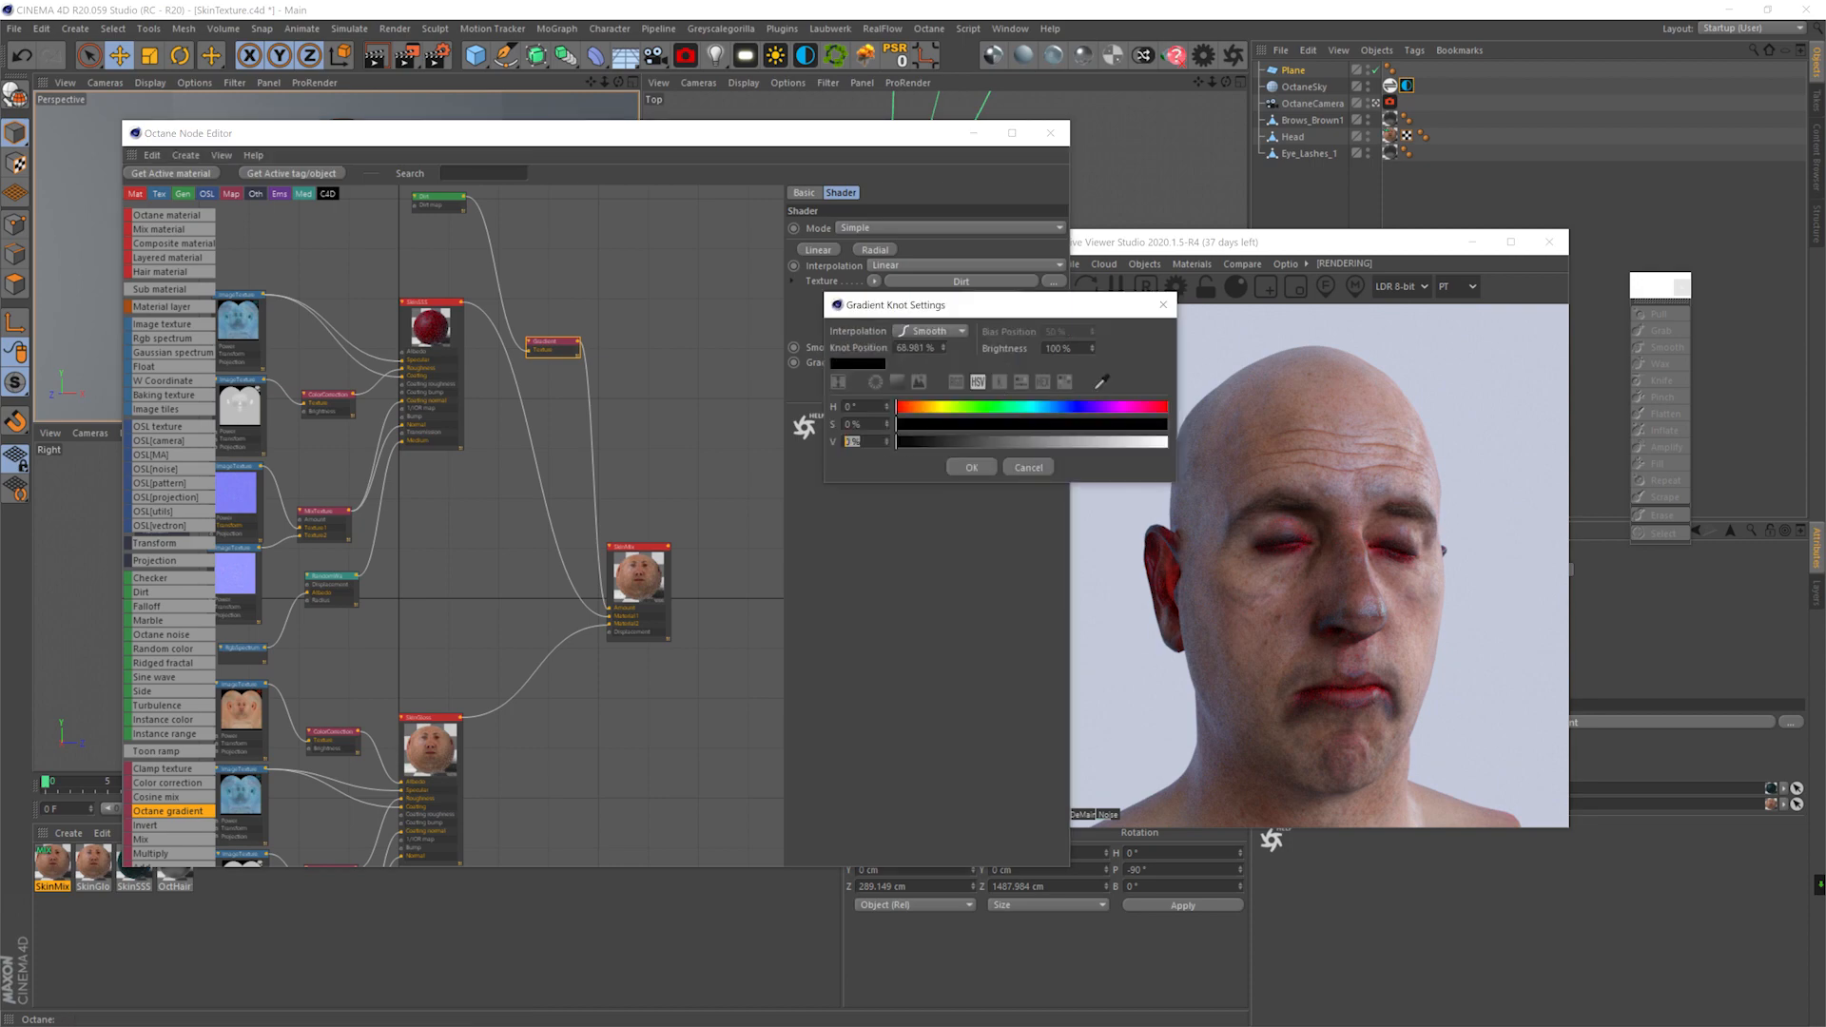
text(15)
key(Return)
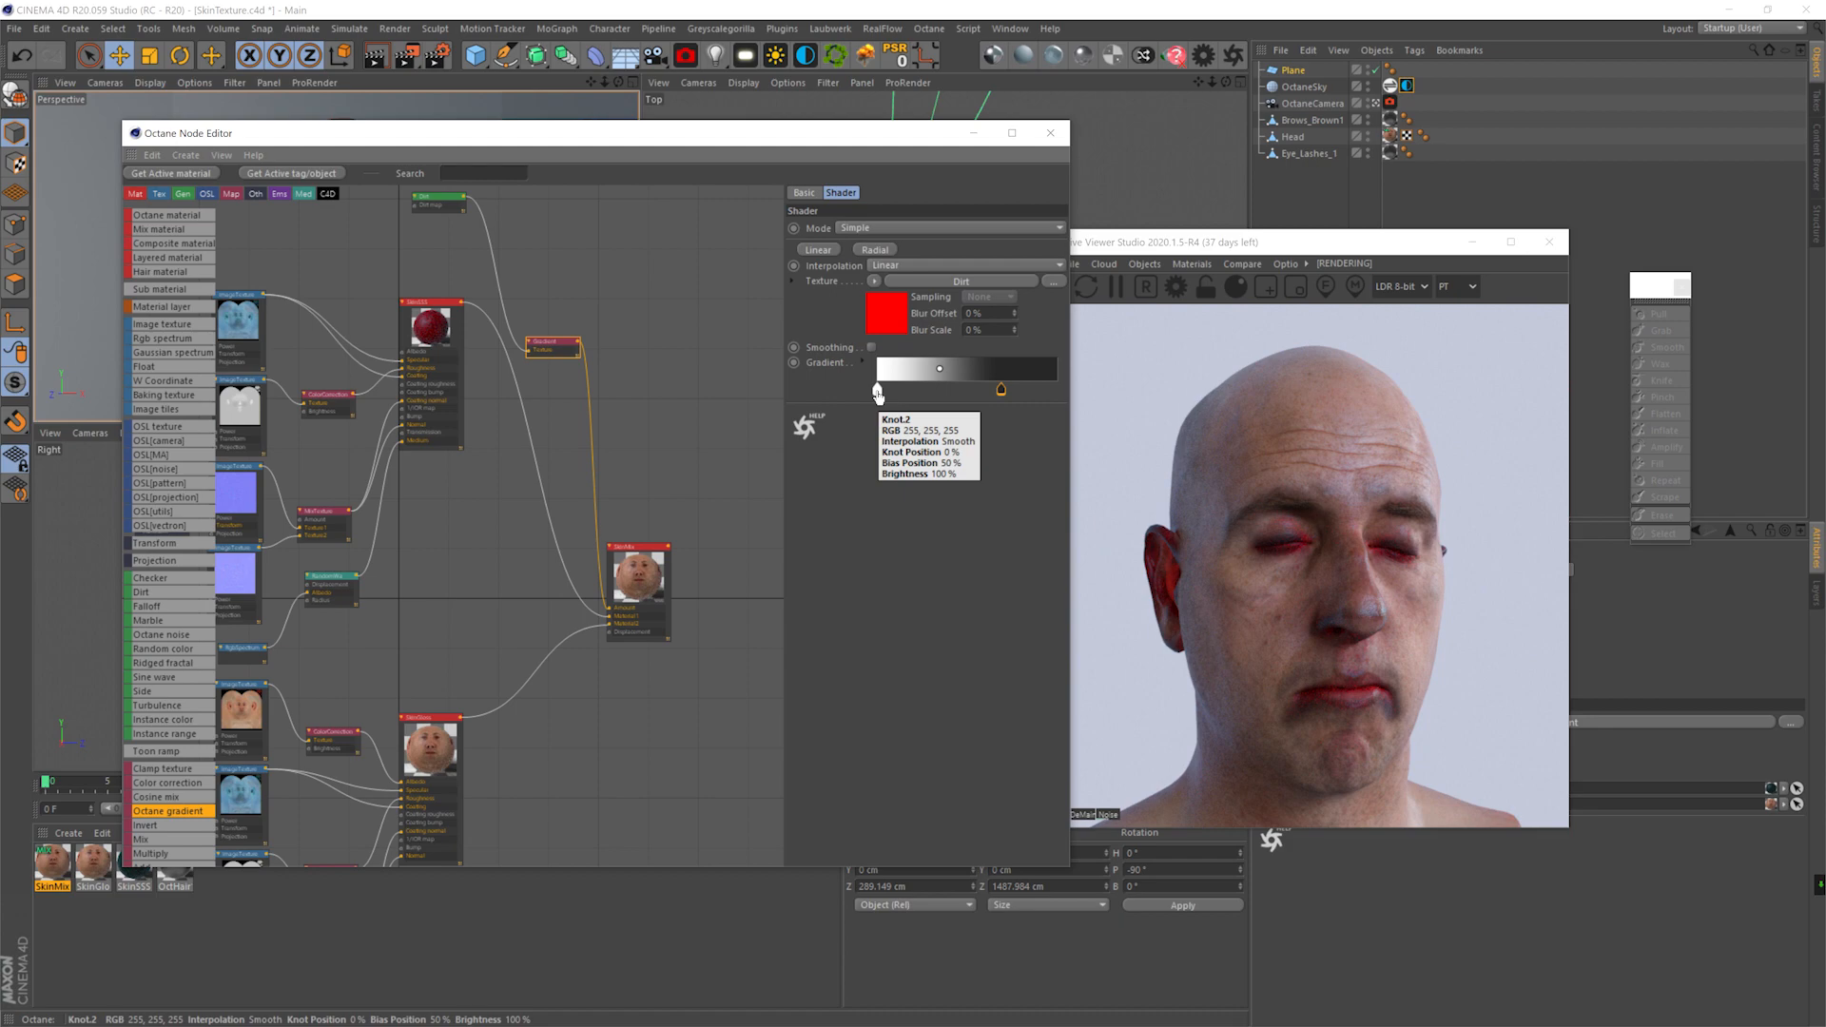
- Disconnect the gradient from SkinMix, raise Amount to 1 to preview SkinSSS alone, and reconnect the gradient to Amount
middle_drag(638, 419, 651, 492)
click(621, 612)
click(662, 635)
drag(961, 357, 1072, 359)
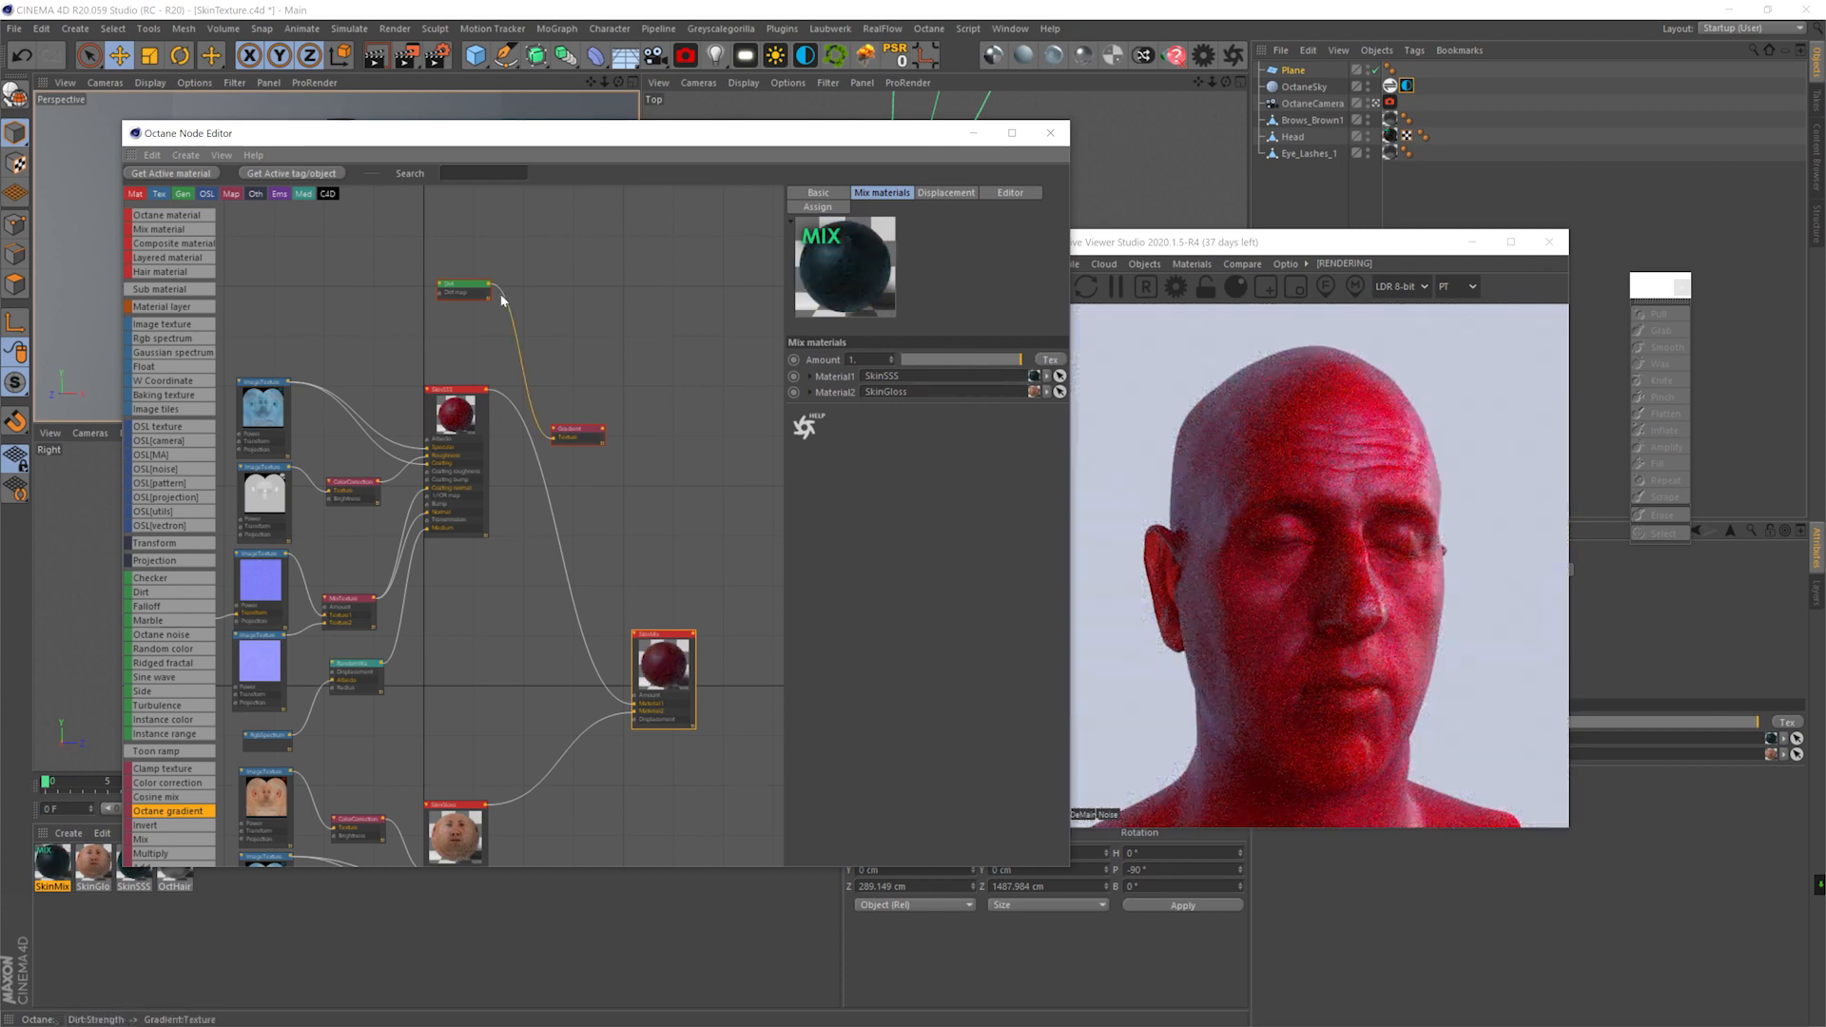
drag(602, 429, 633, 696)
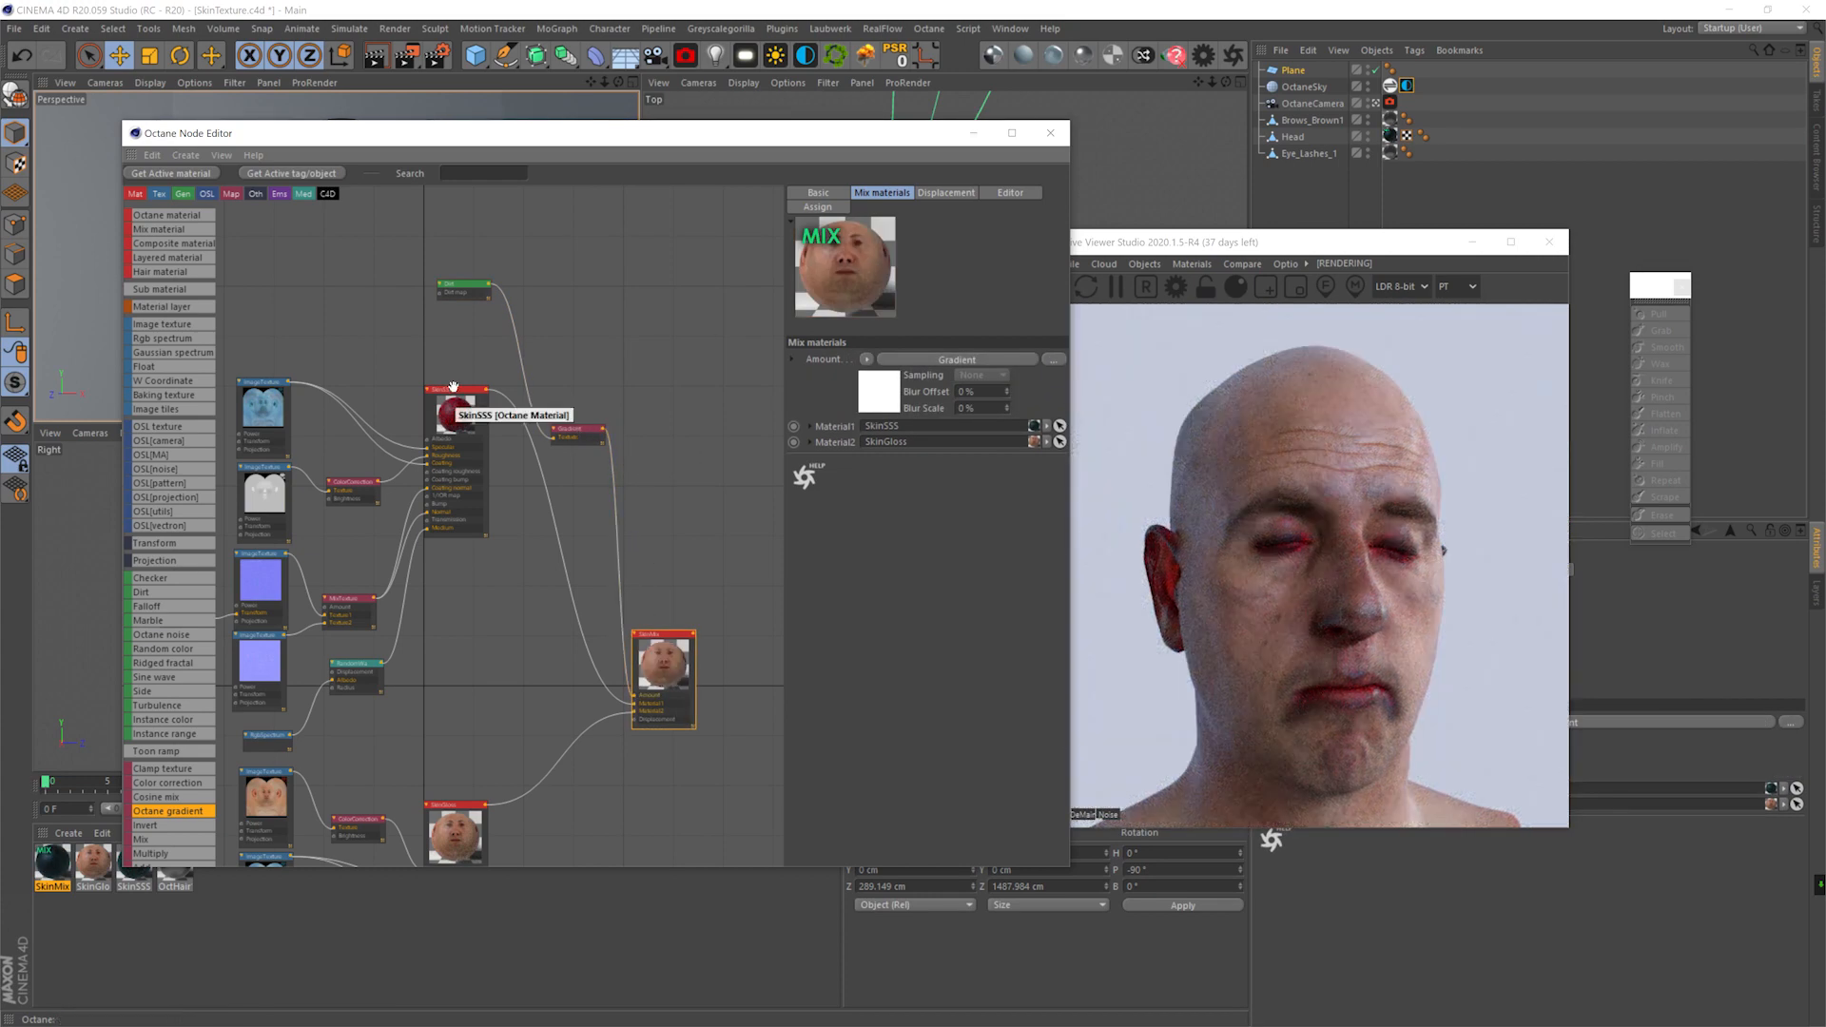
- Enable Fake shadows in the common settings of the SkinSSS material
click(455, 404)
click(942, 221)
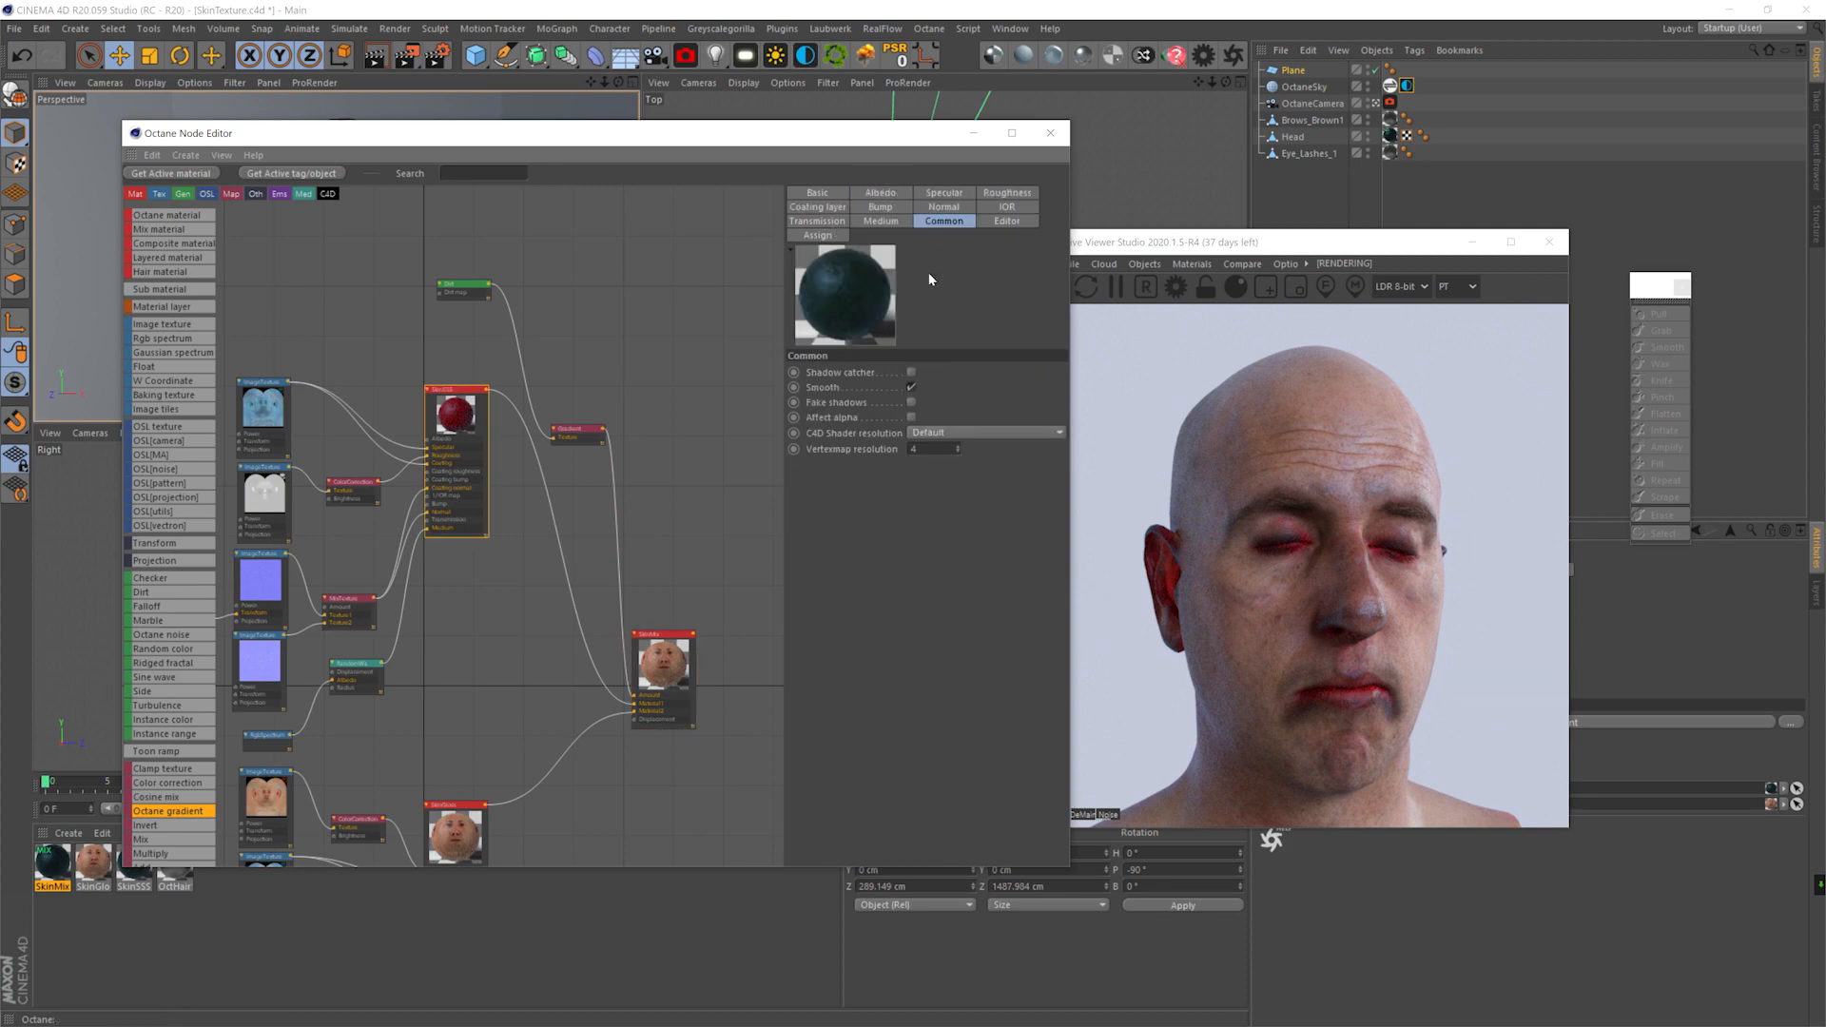
click(911, 402)
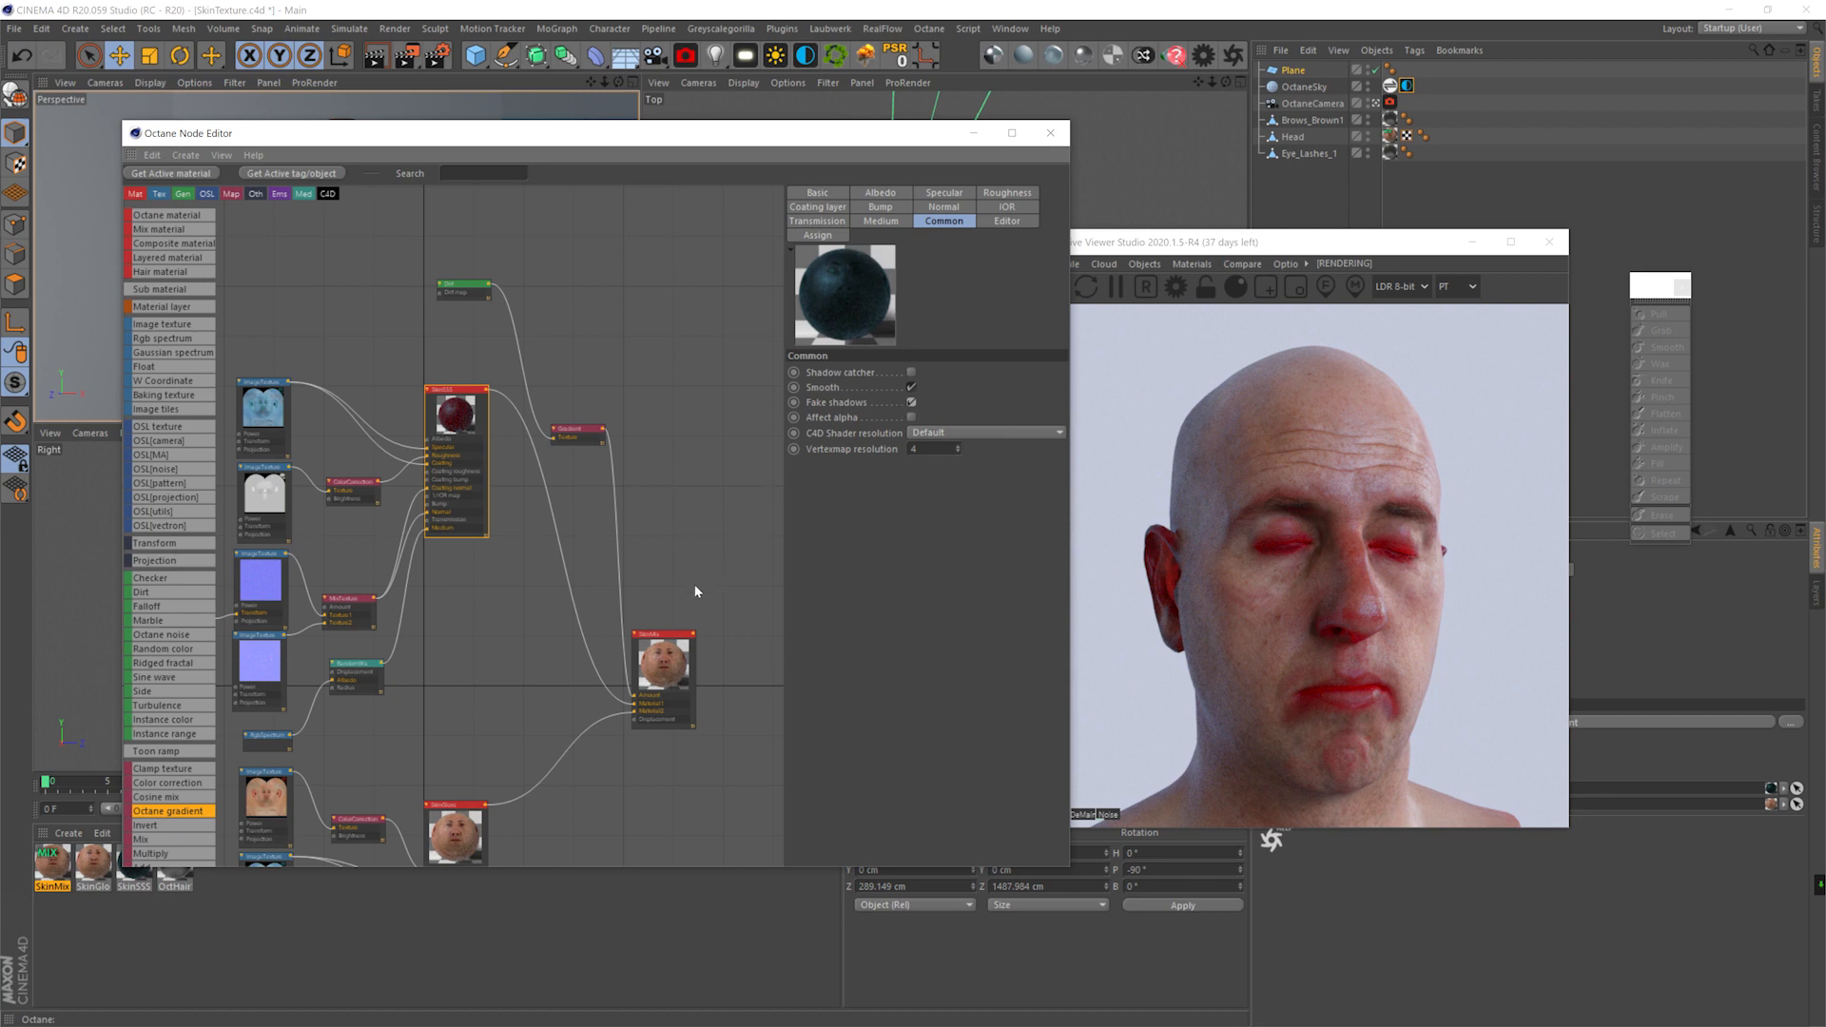
- Shift the Gradient node down slightly and darken its white knot to light grey
drag(580, 429, 576, 464)
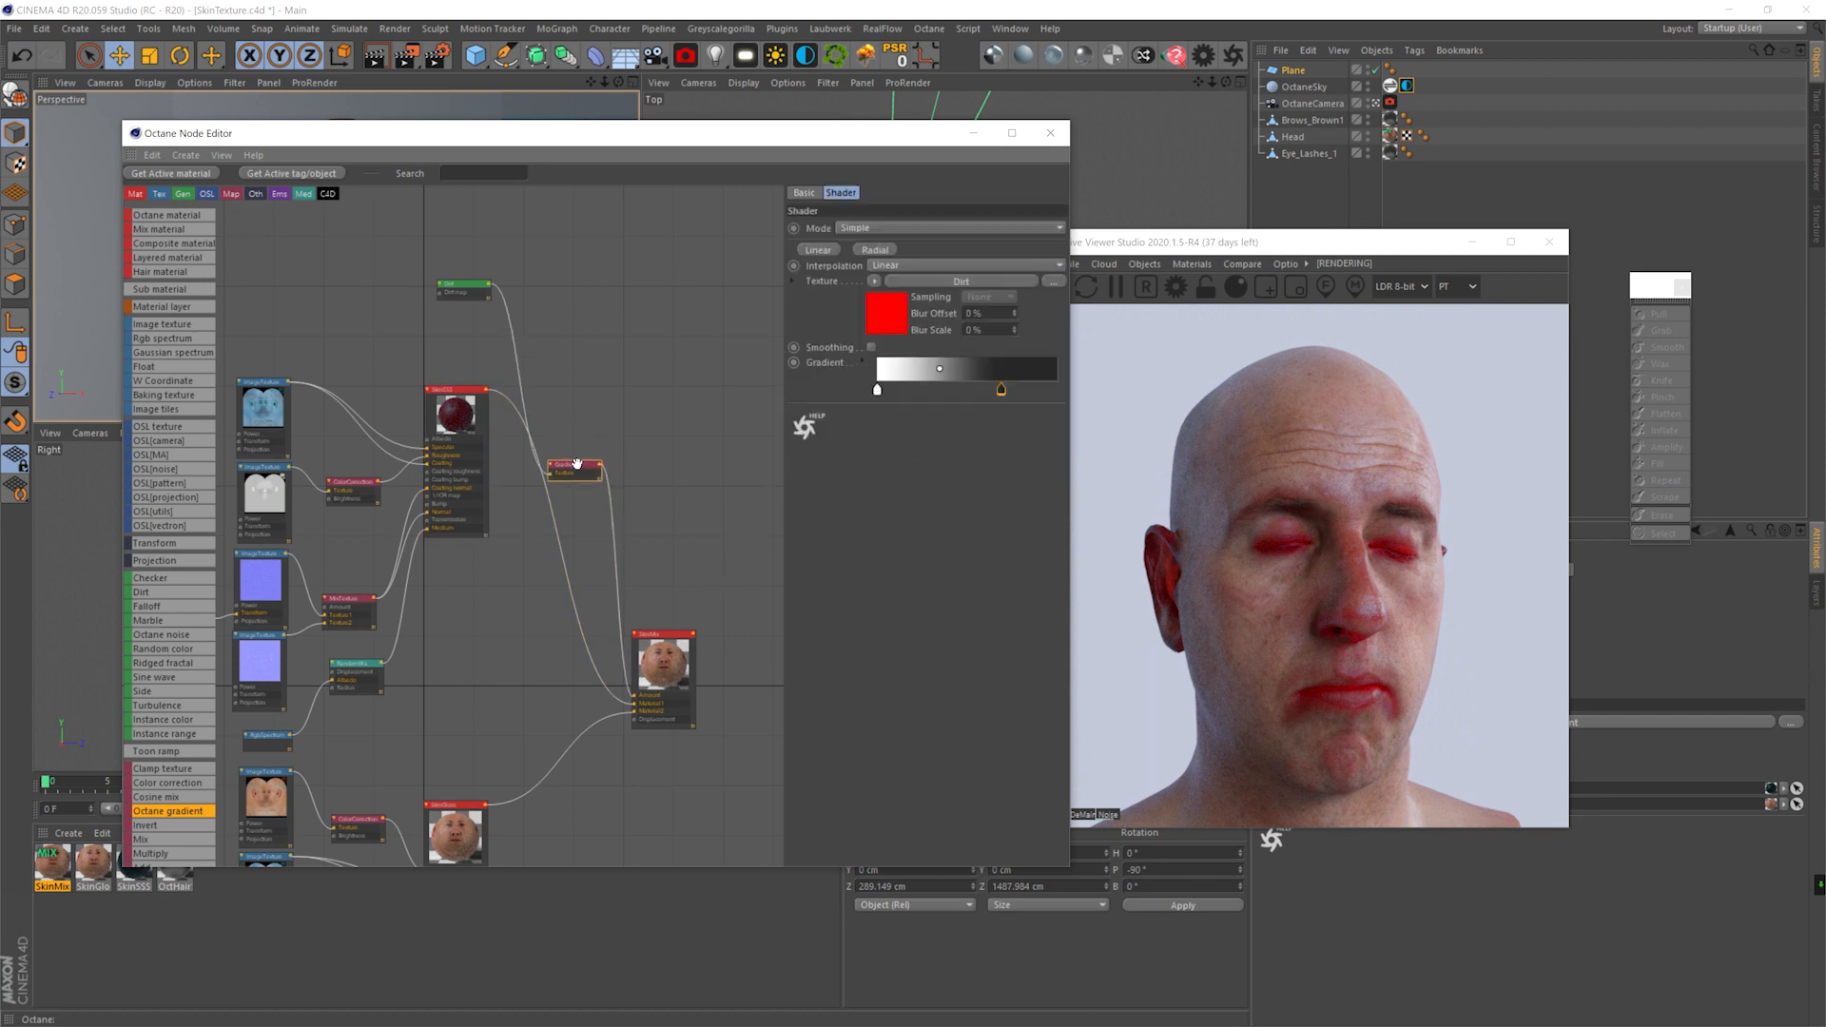
double_click(875, 387)
double_click(737, 439)
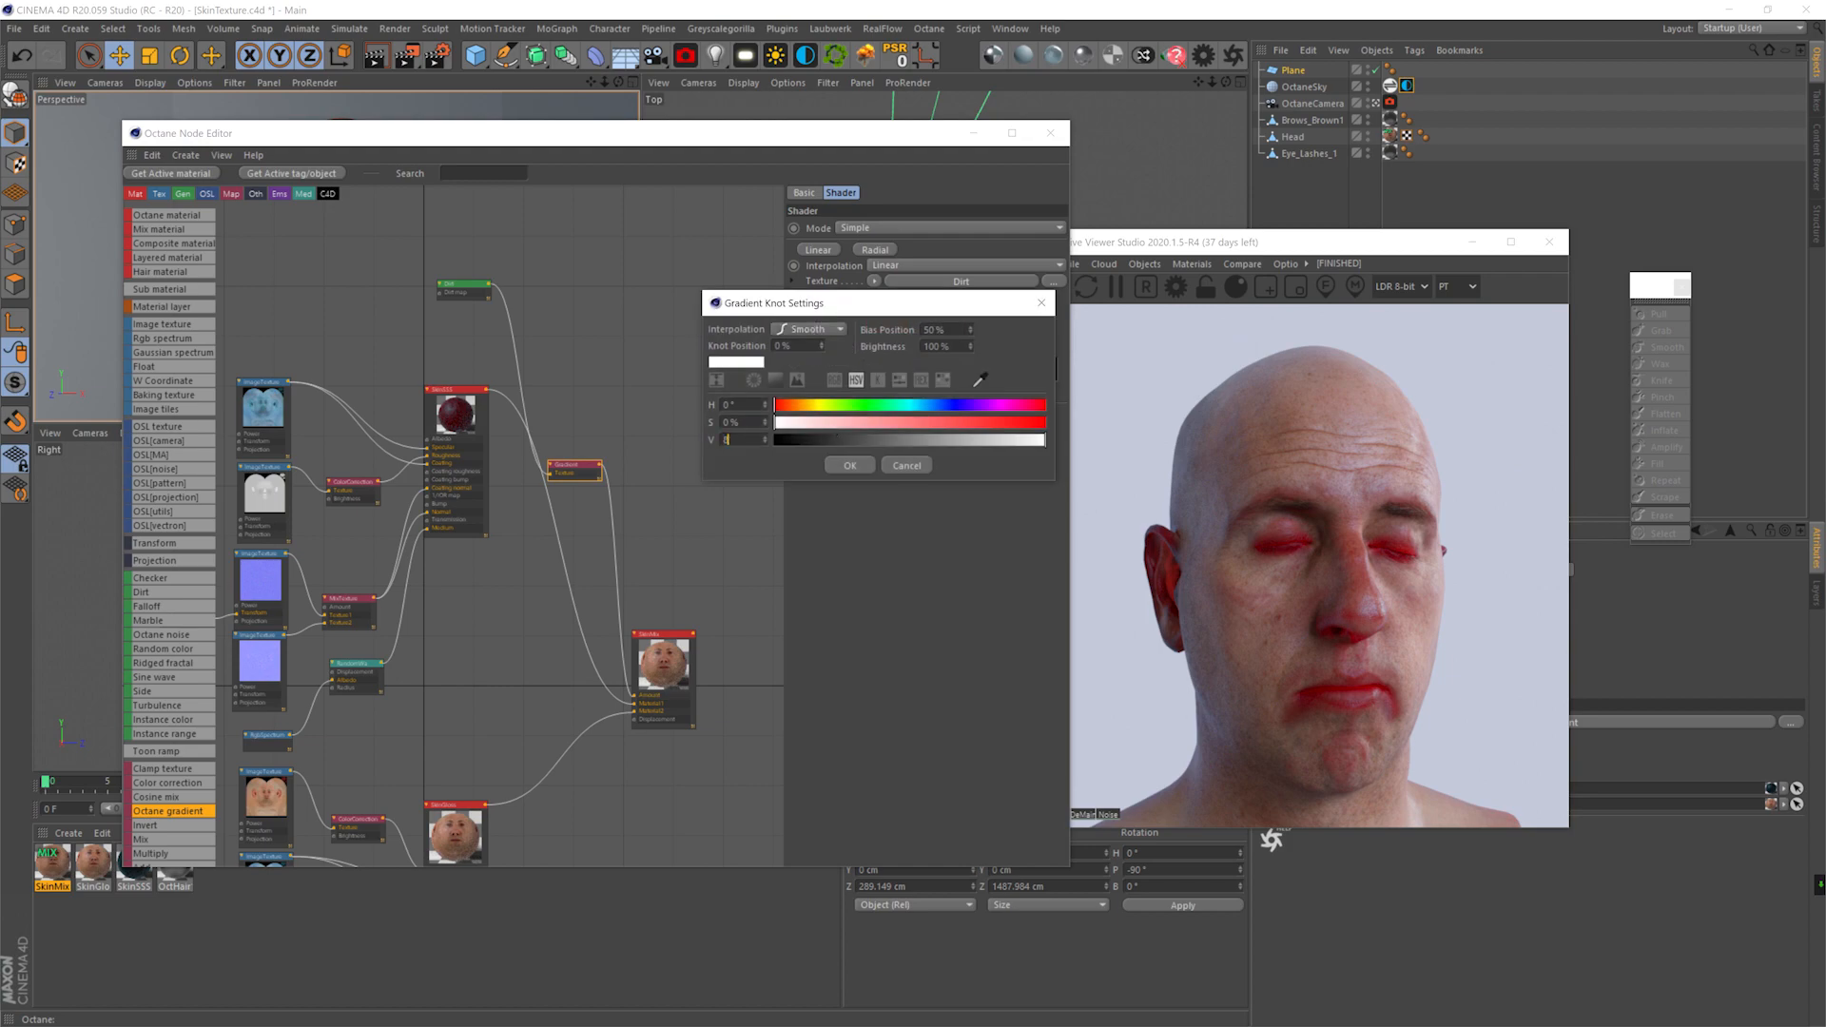
key(Return)
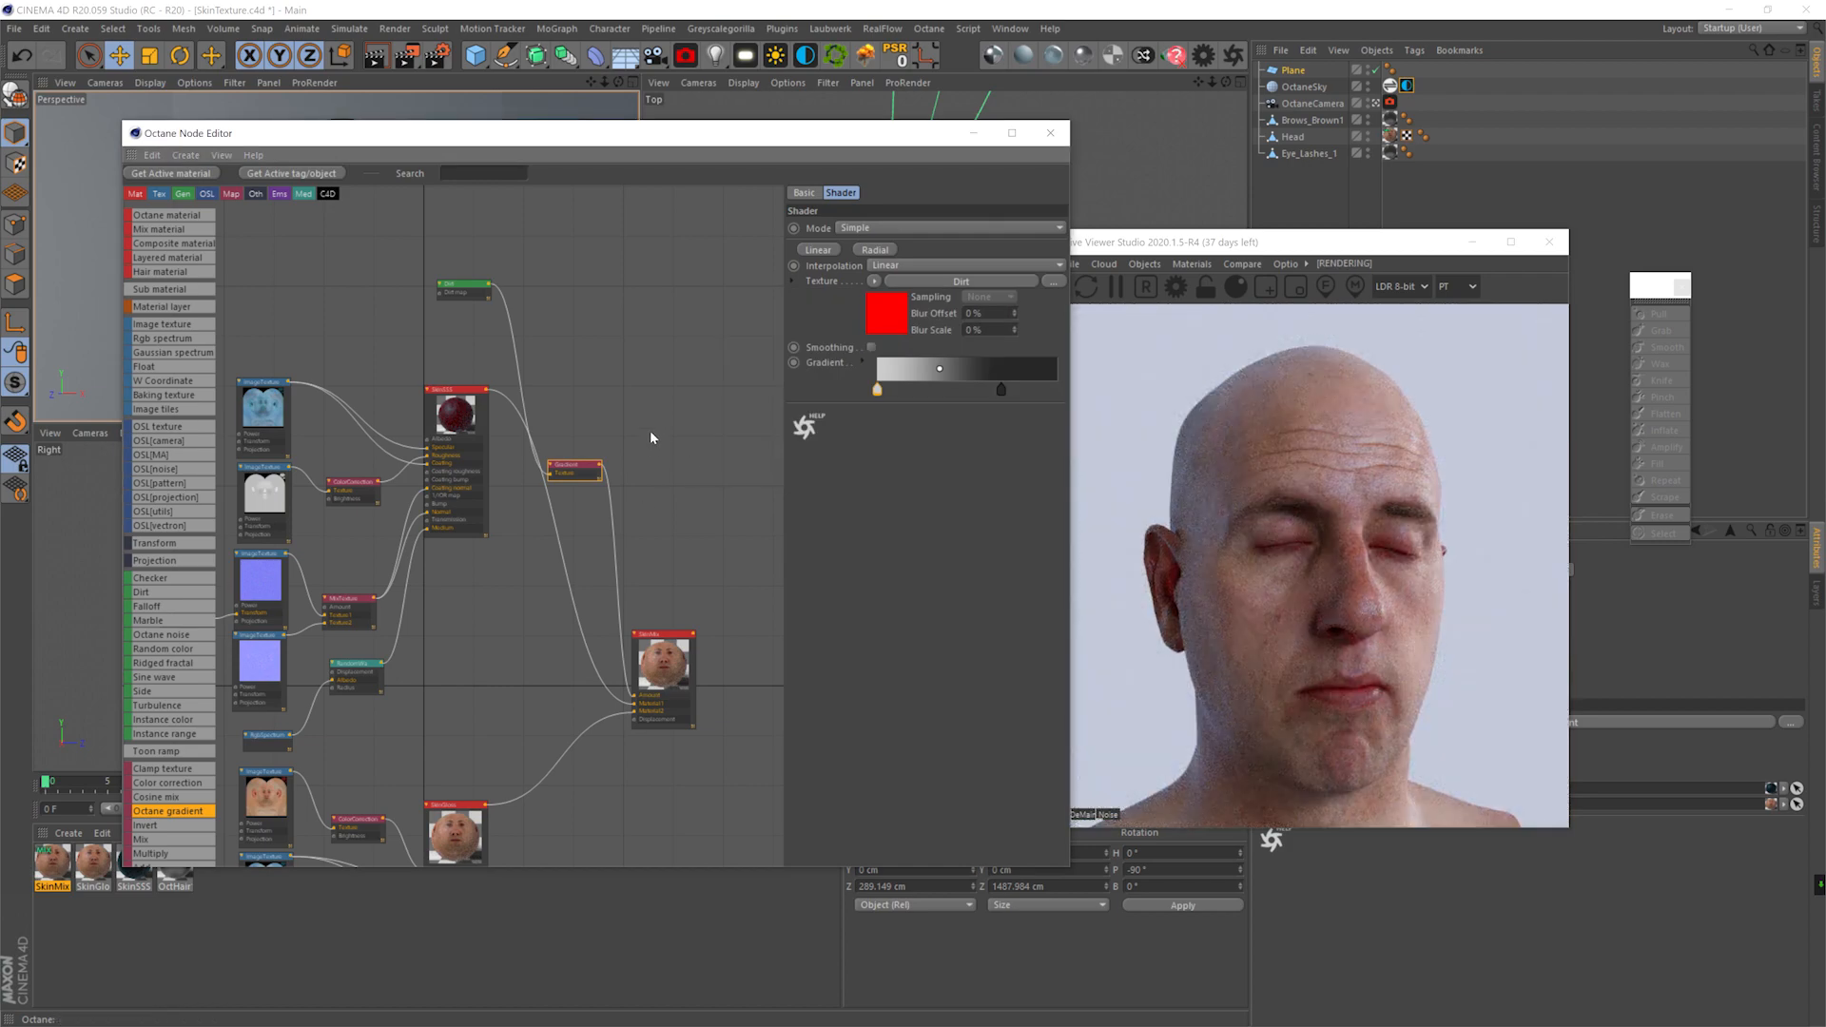
- Set the Dirt node's Strength to 15 and its Radius to 3 cm
click(463, 284)
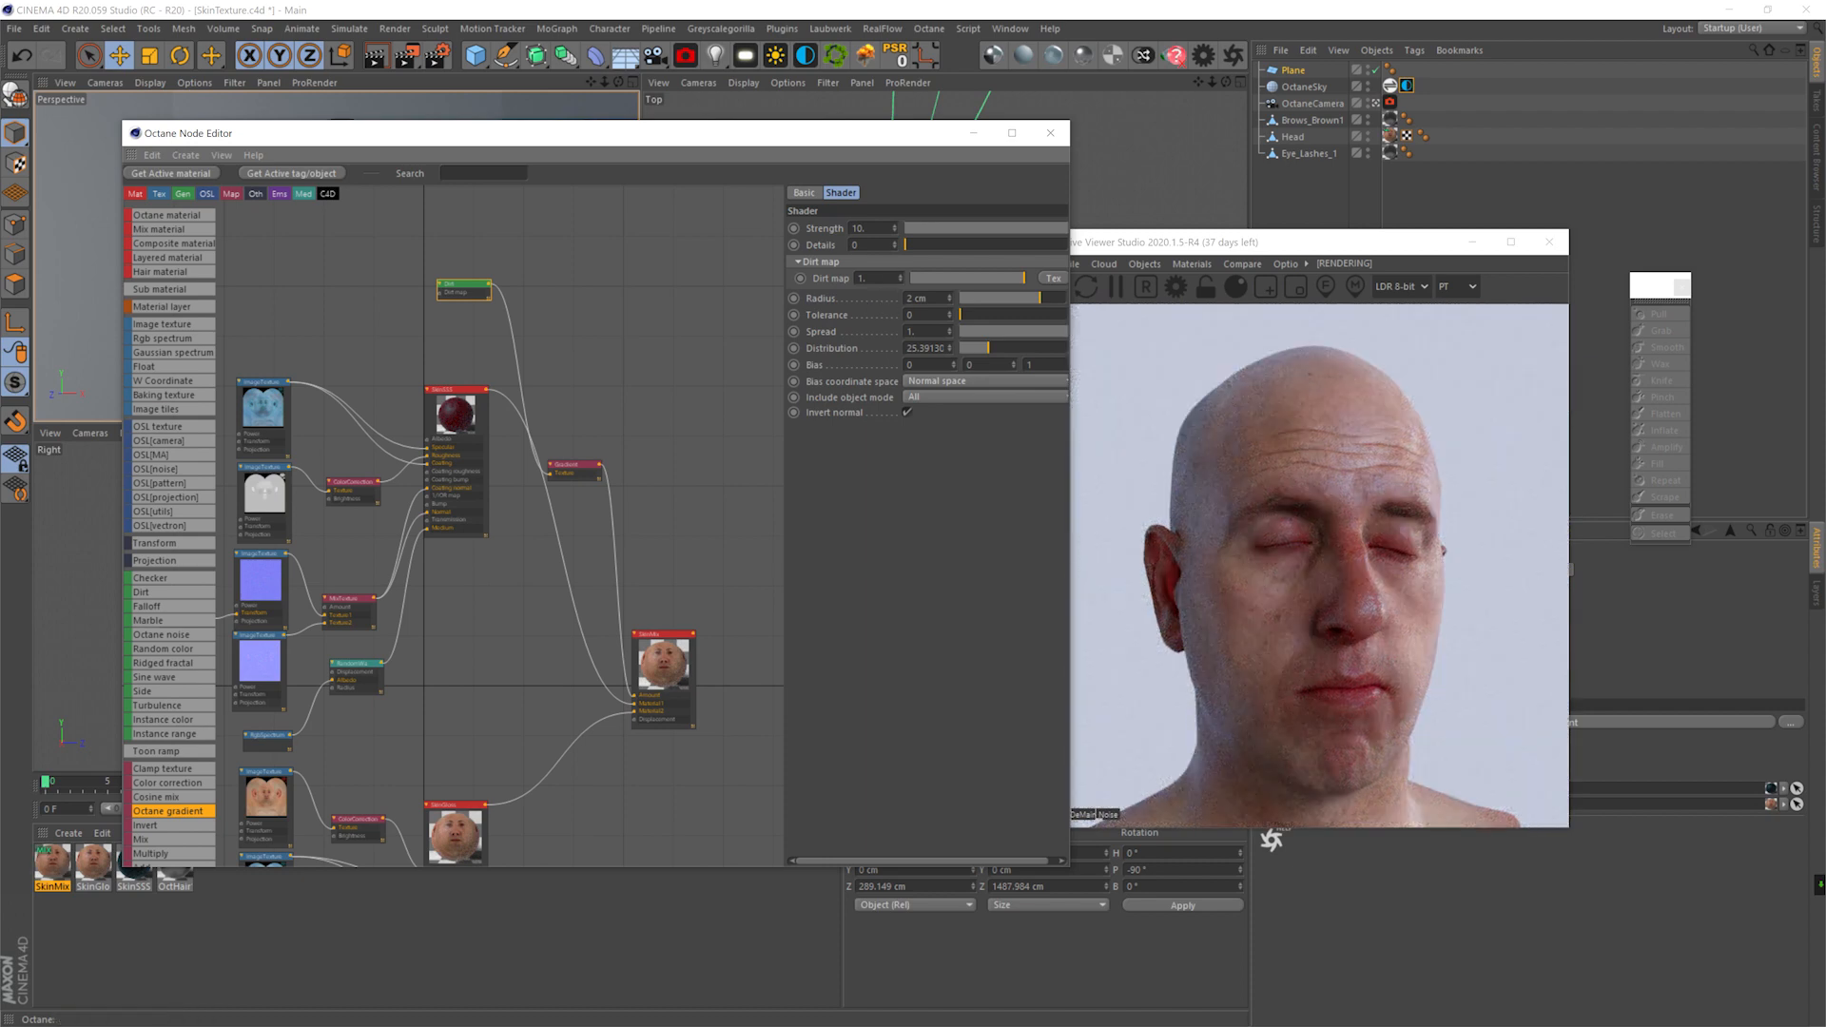
text(3)
key(Return)
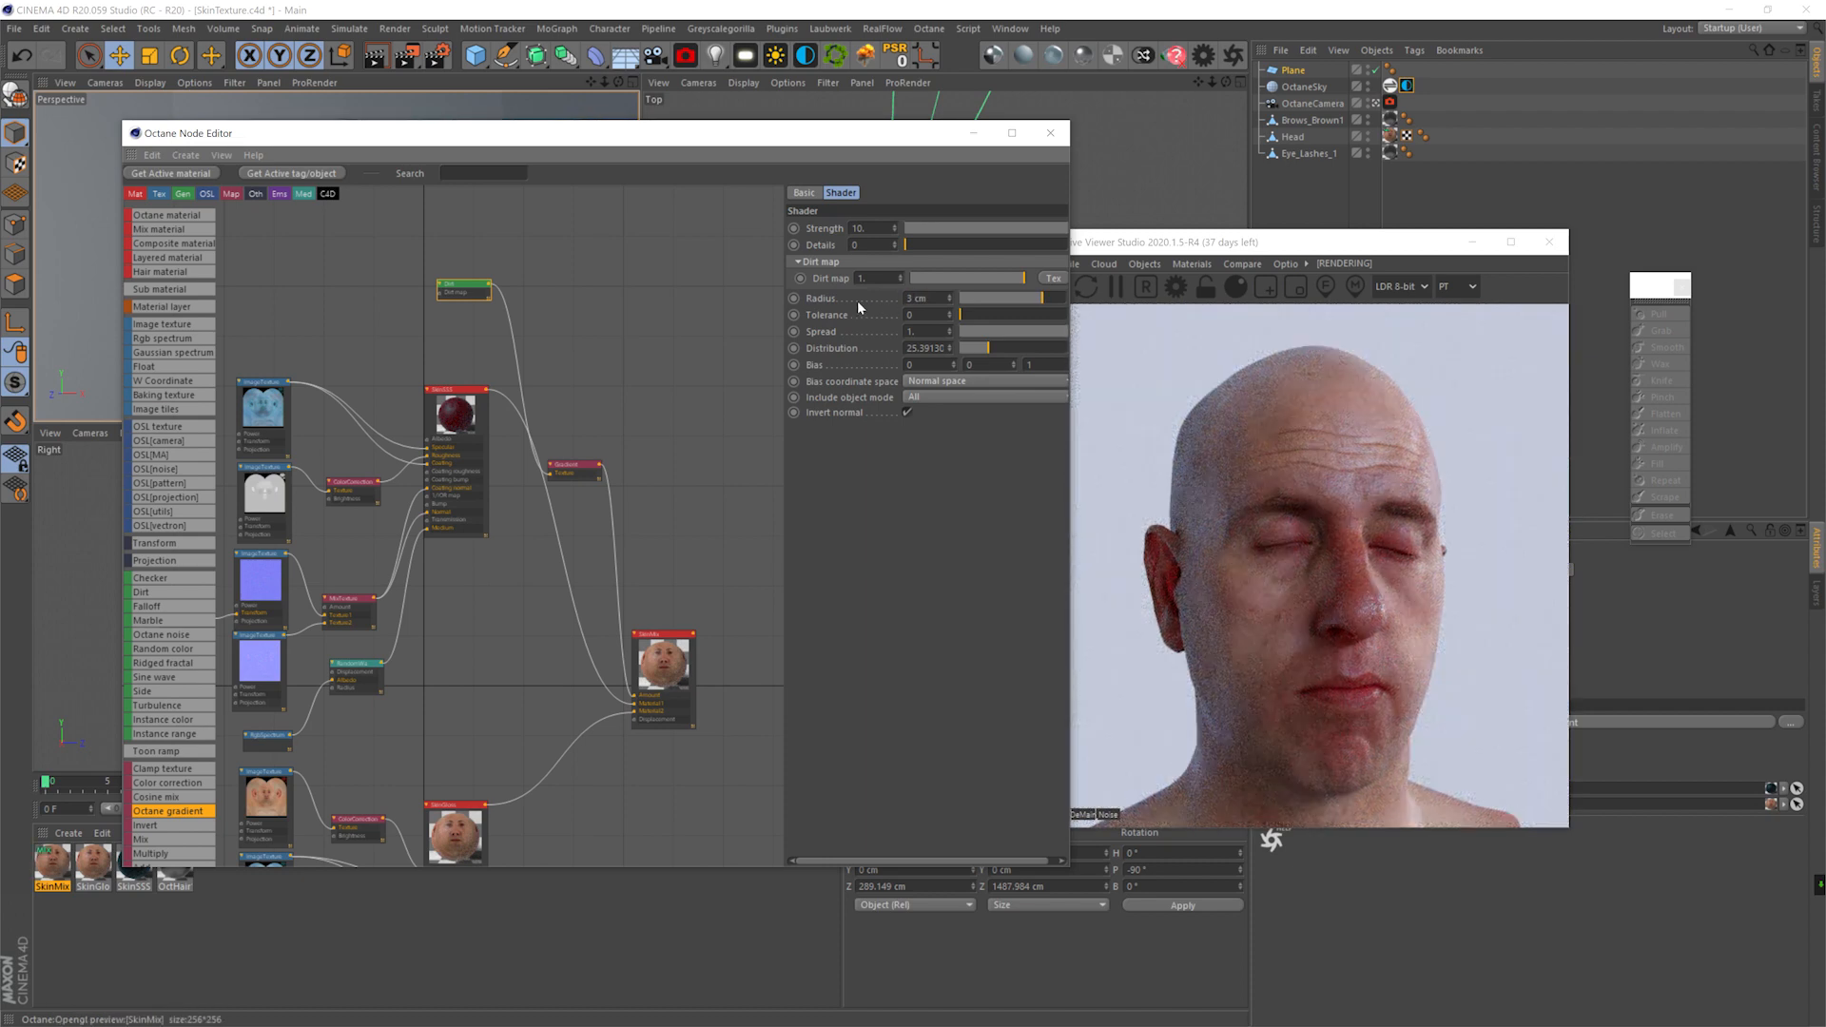
- Set the V value of the gradient's light knot to 70%, move the node editor off the perspective view and save the scene
click(570, 466)
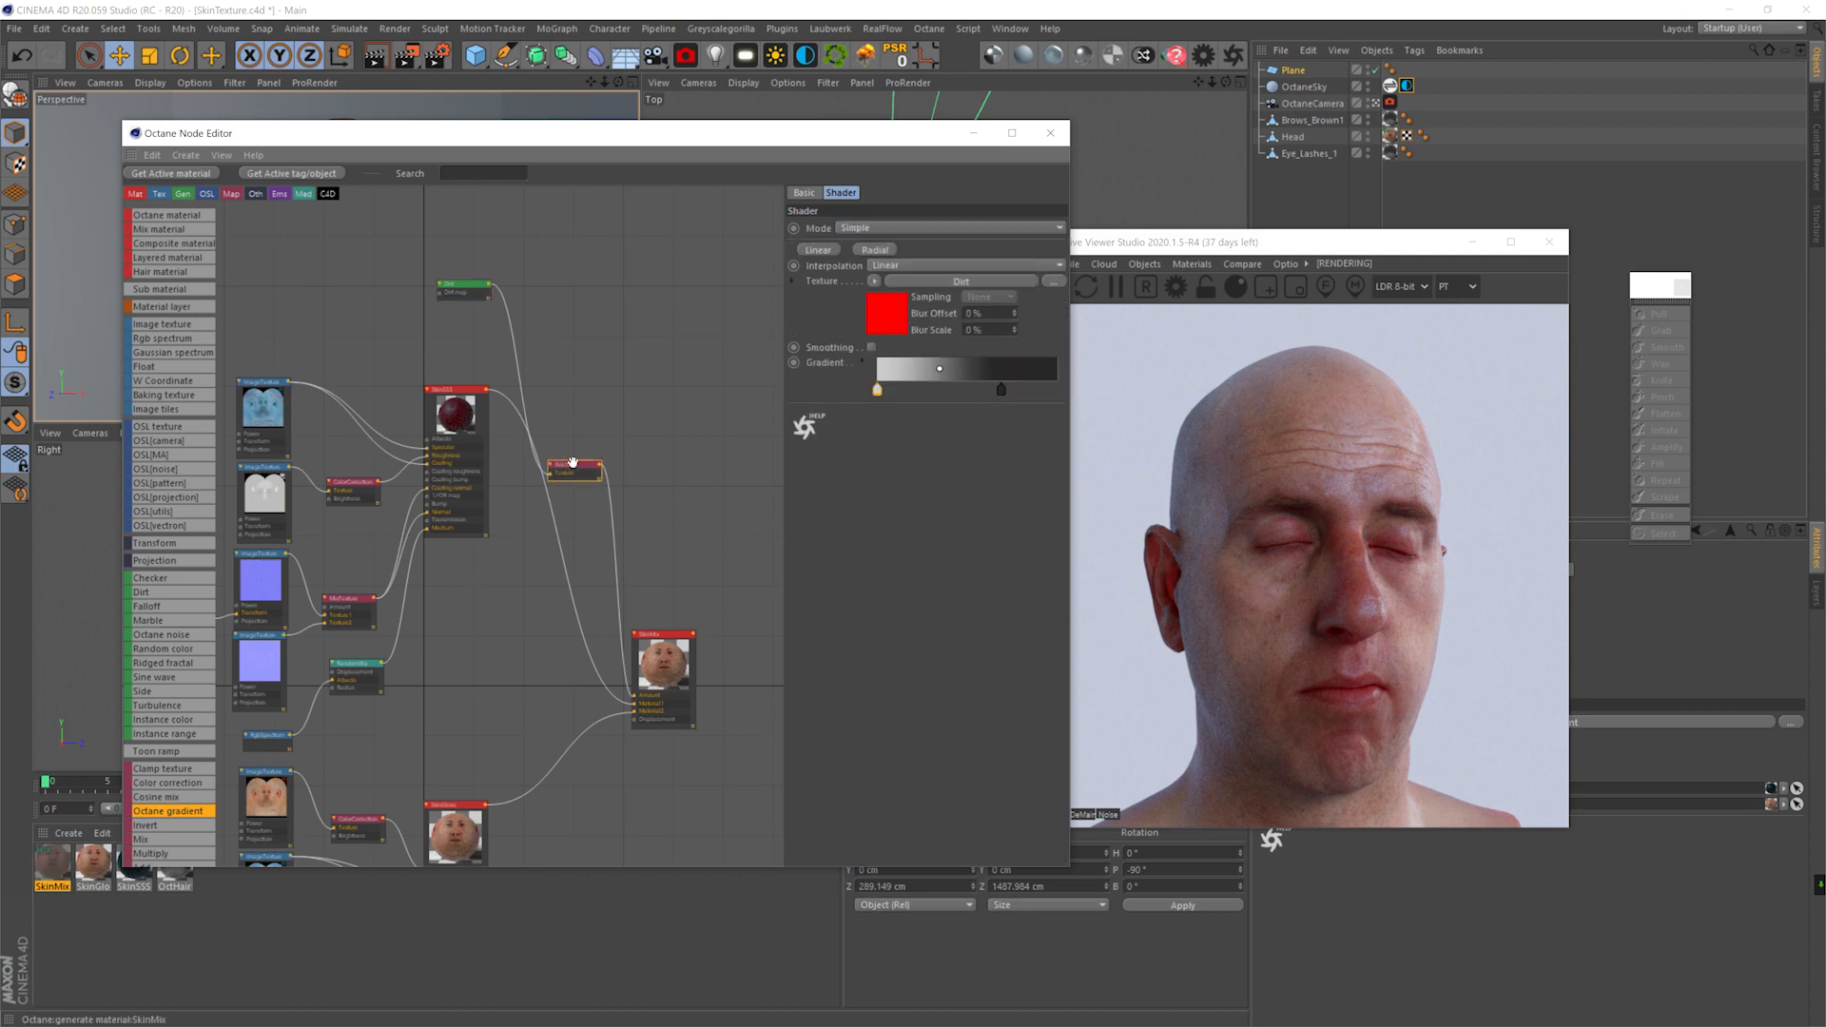
double_click(875, 387)
text(7)
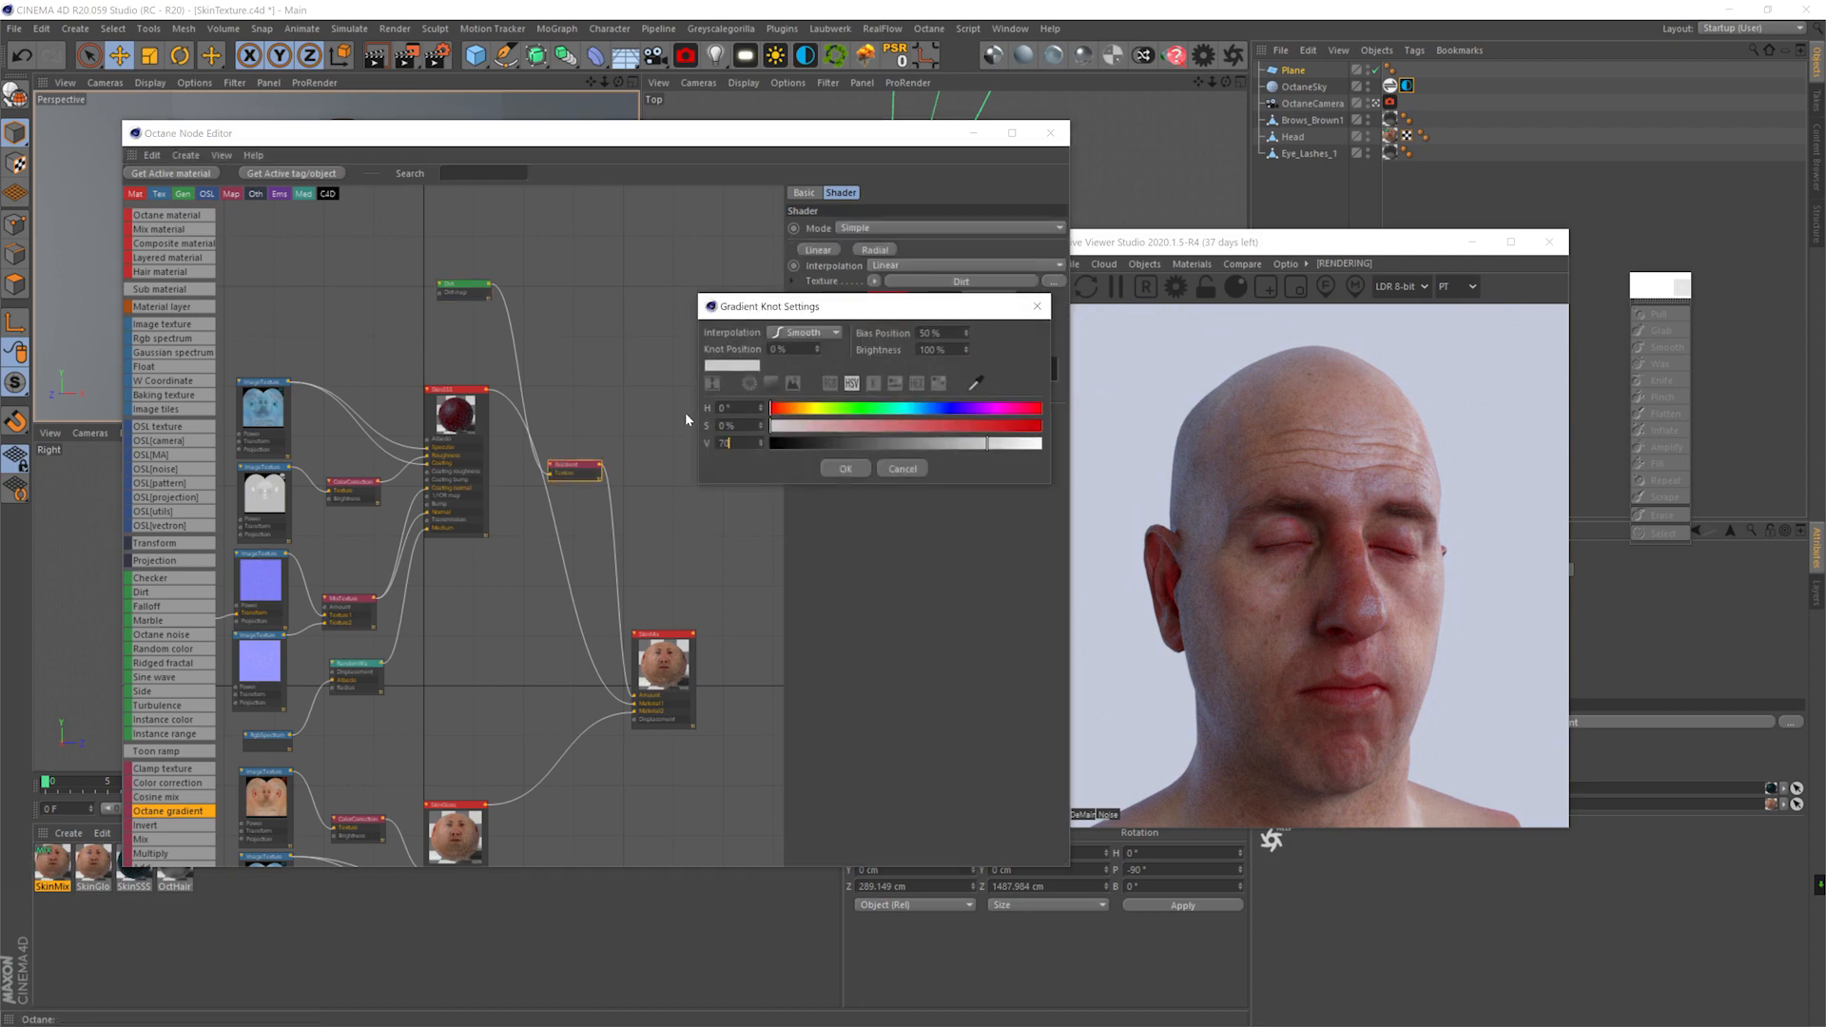
text(0)
key(Return)
drag(797, 133, 689, 422)
key(ctrl+s)
- Raise the camera imager's exposure to about 2.65 in the Octane settings
click(1204, 55)
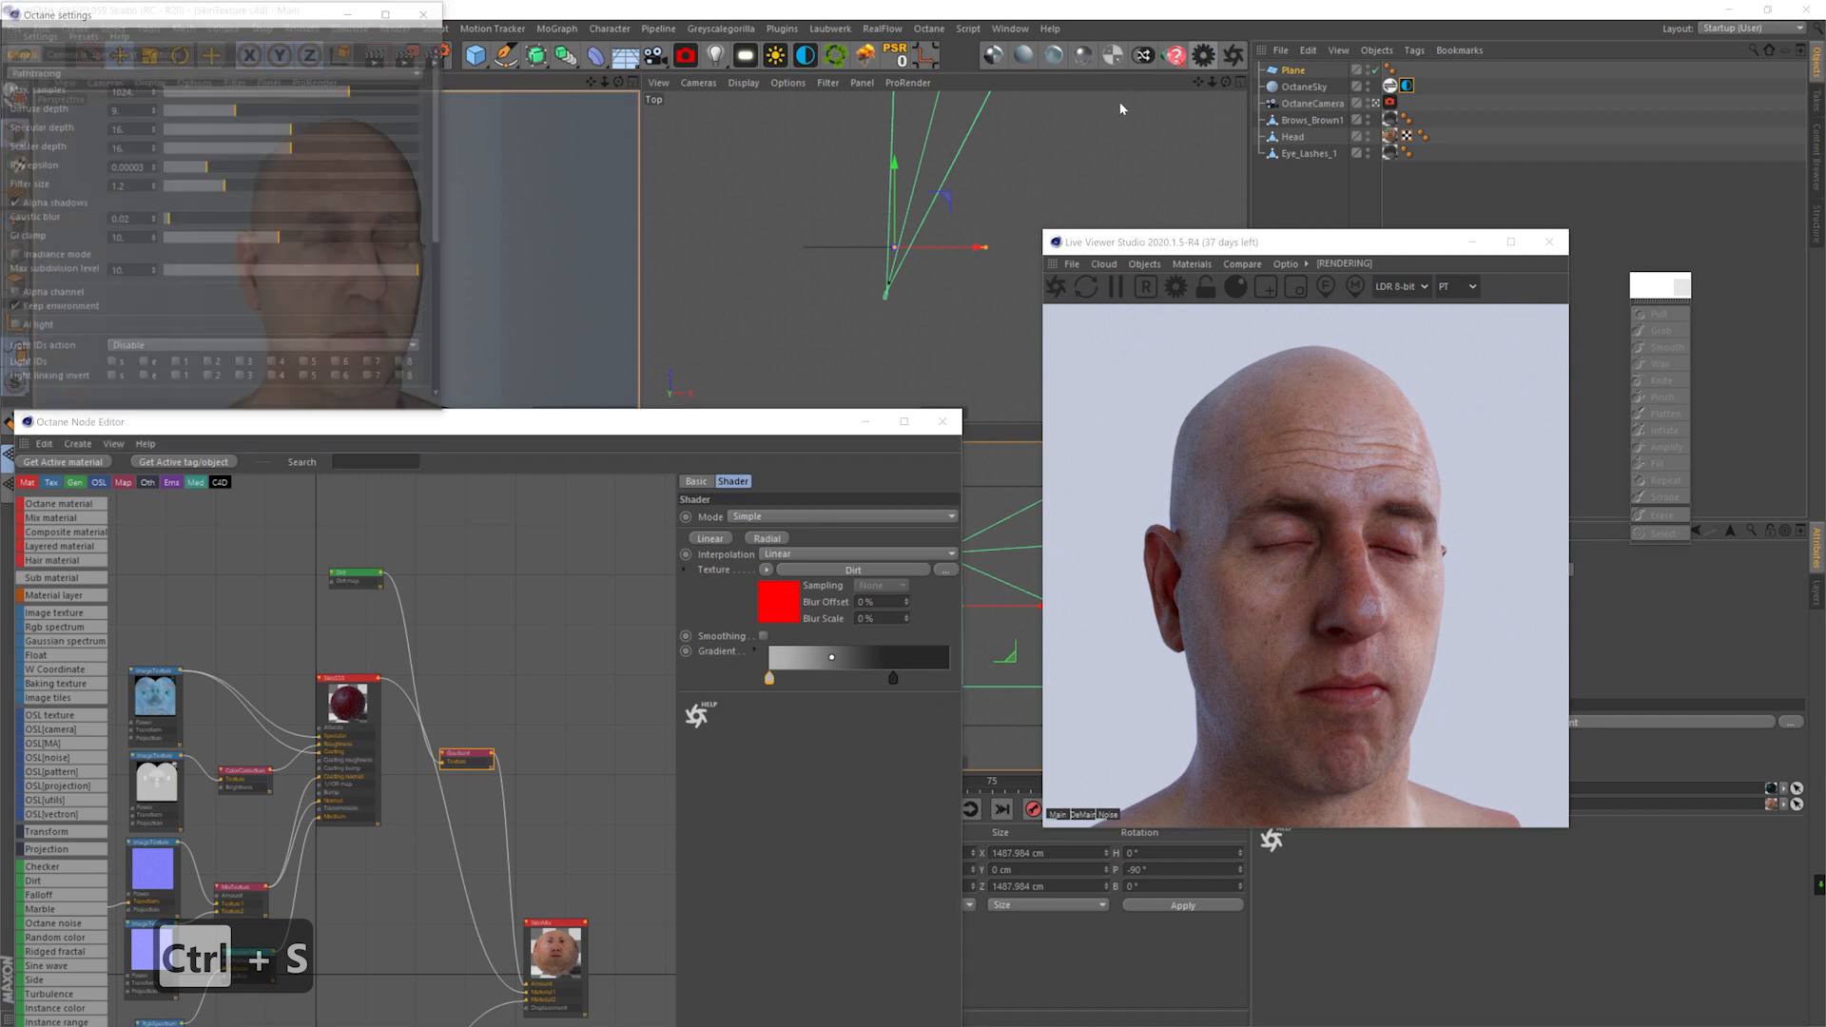
drag(356, 96, 366, 94)
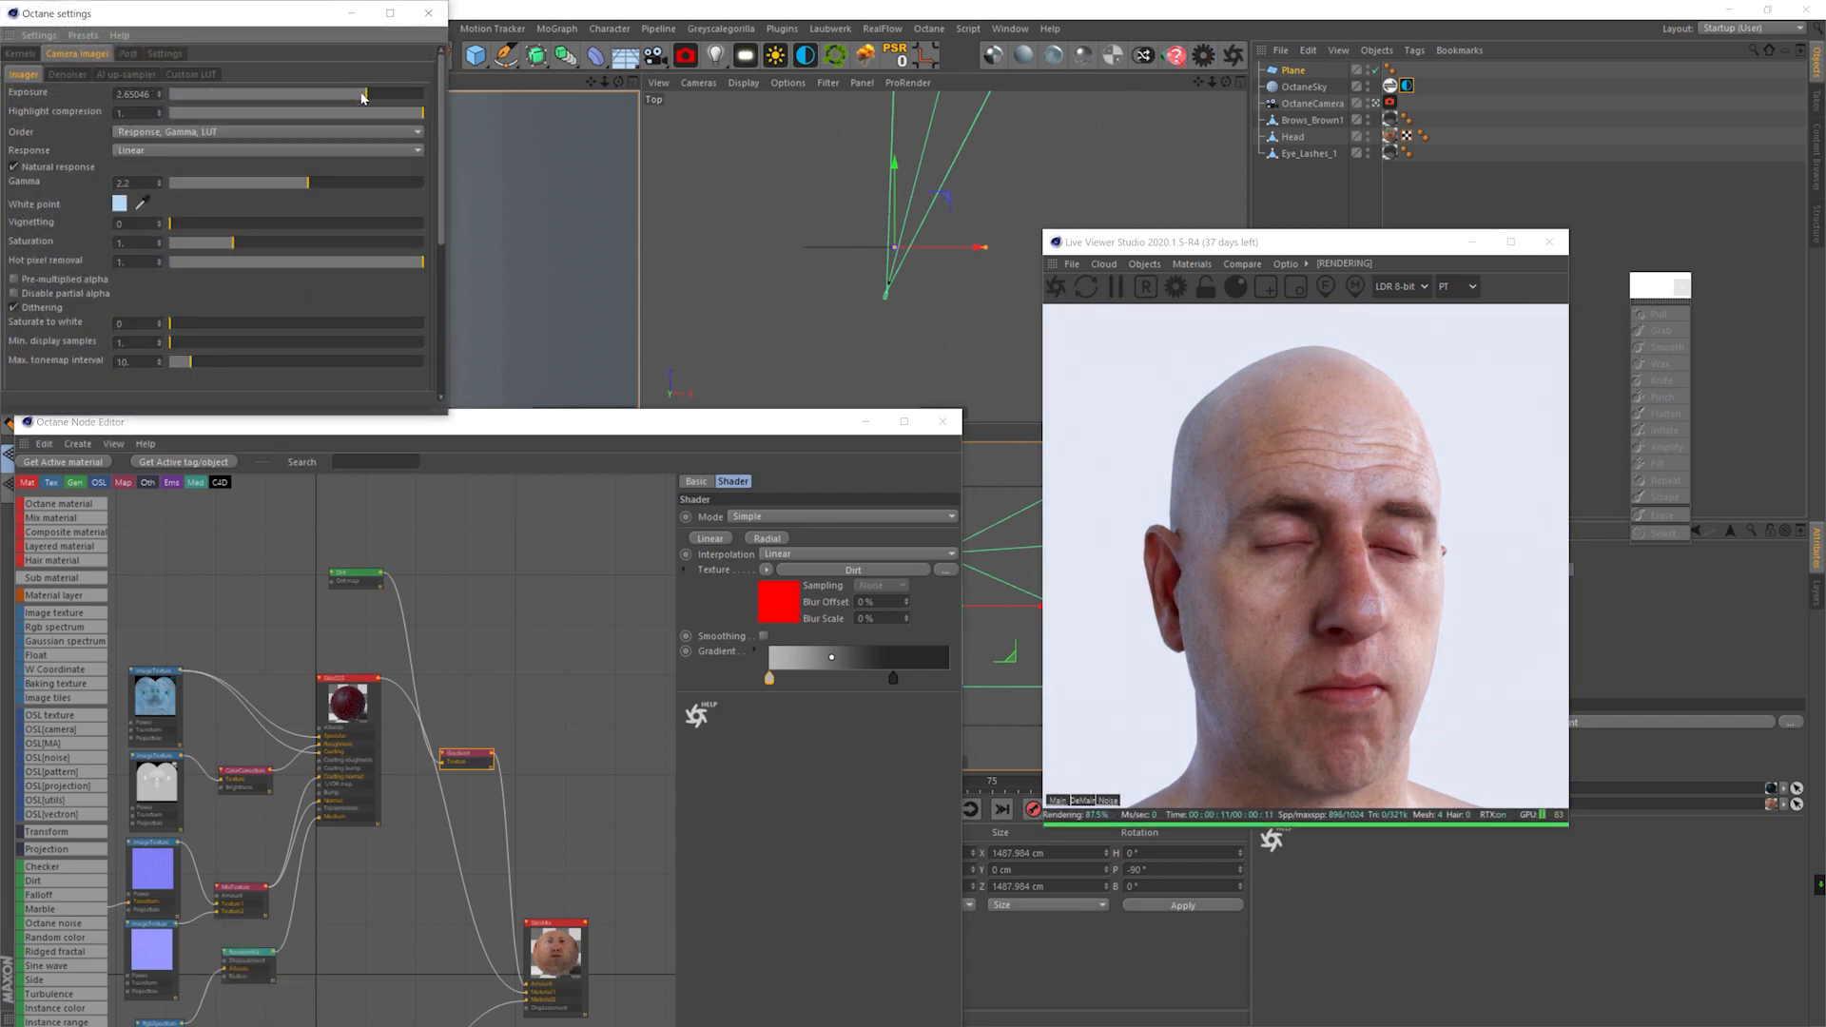
click(428, 13)
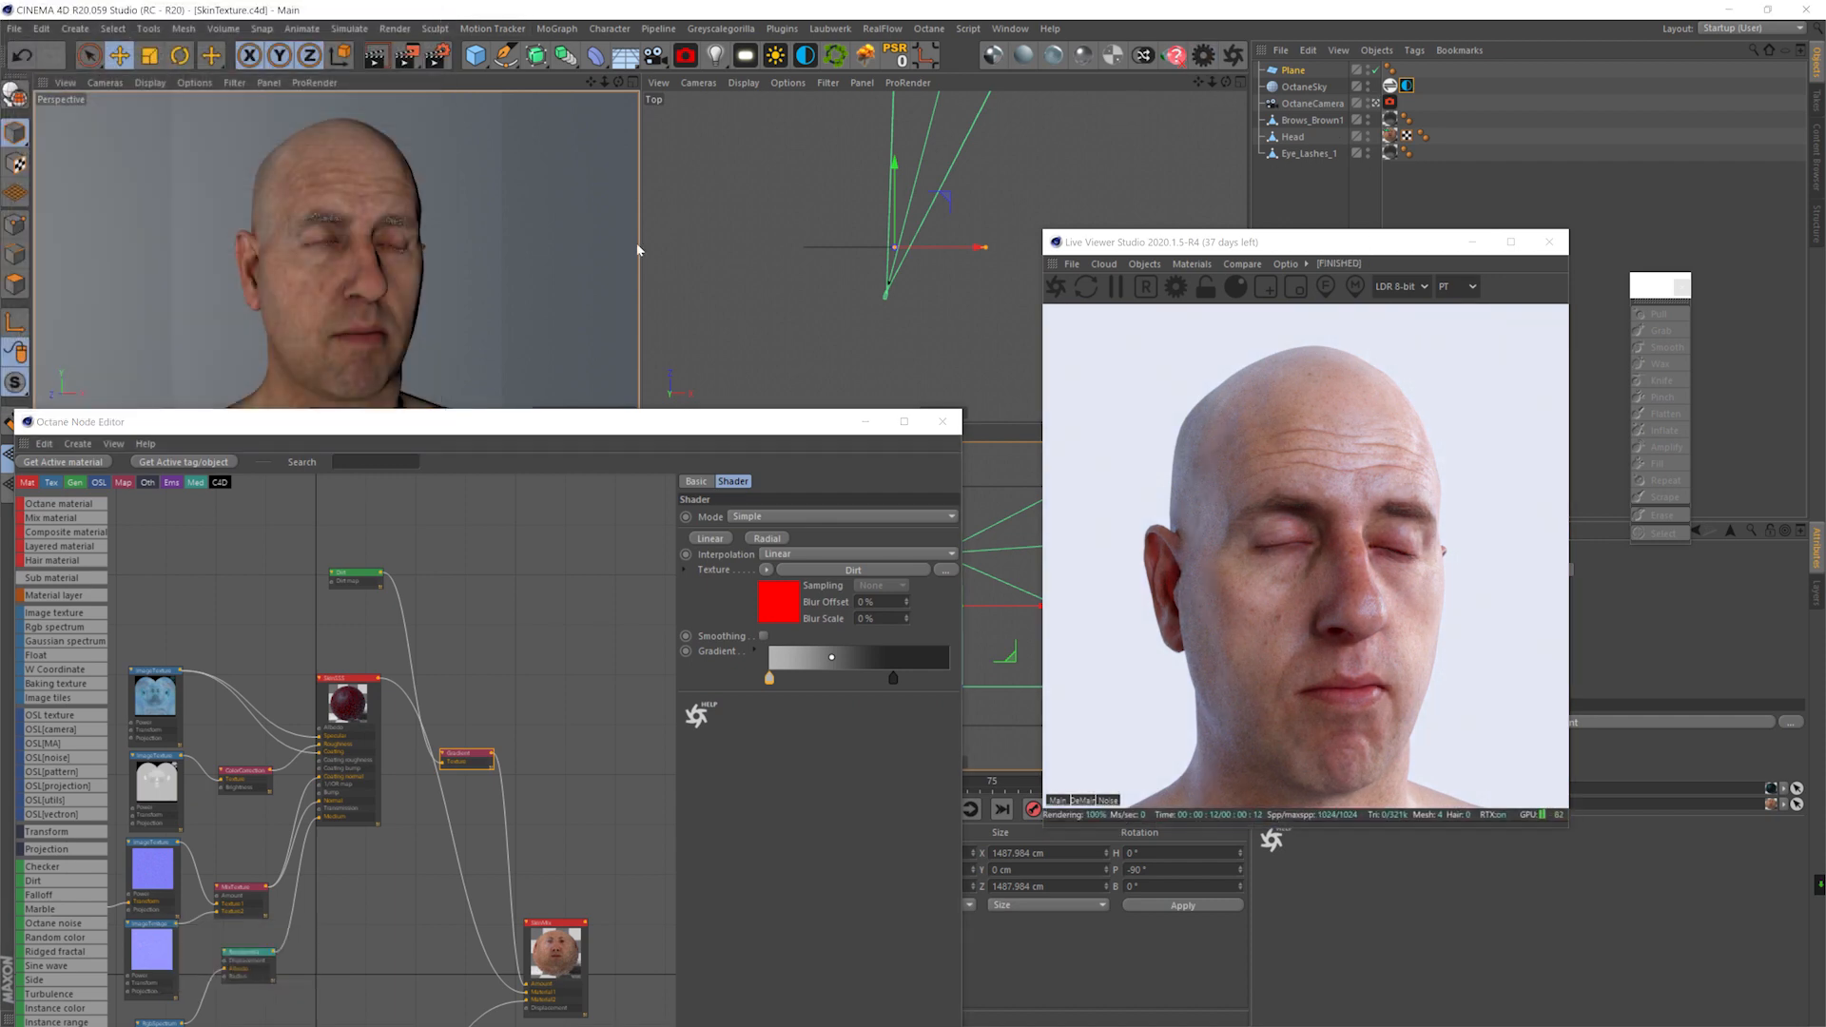
- Add an Octane area light, rotate its heading to -180° and move the floating windows clear of the front view
drag(1332, 242, 1368, 301)
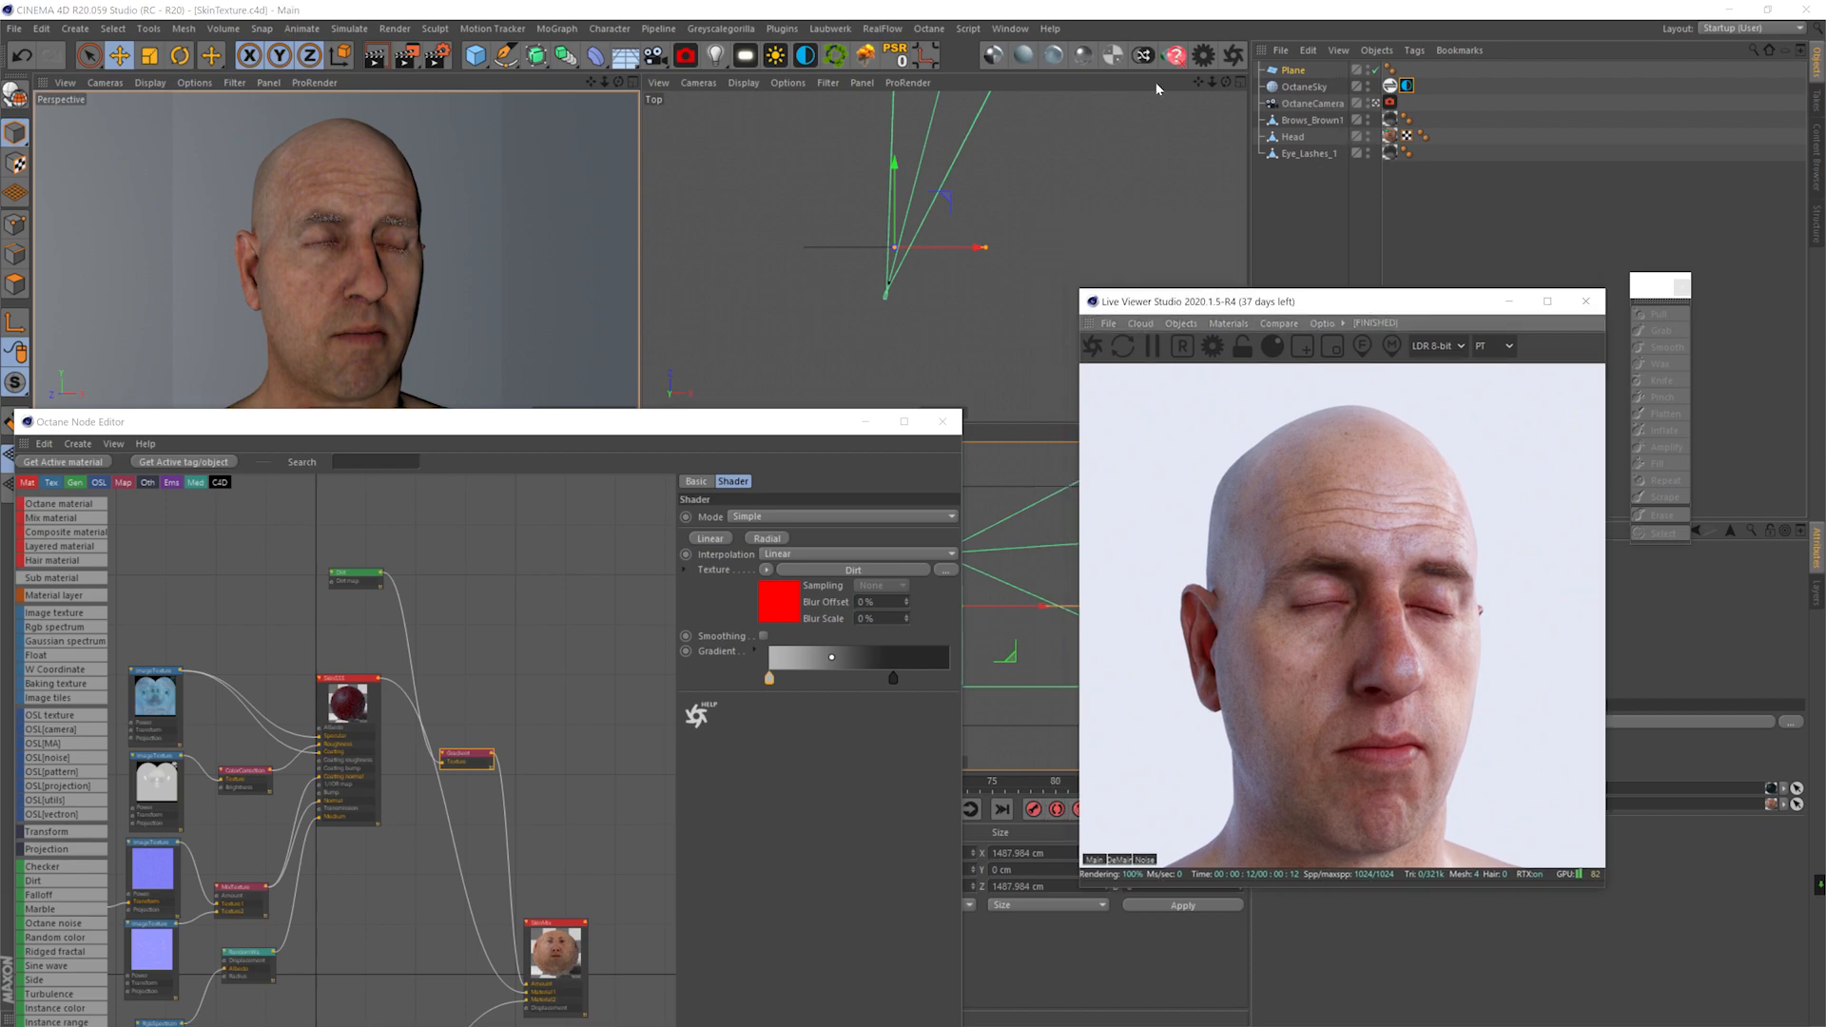
click(746, 56)
scroll(892, 283, up, 10)
key(r)
drag(875, 220, 833, 179)
drag(1369, 301, 432, 304)
drag(892, 423, 915, 866)
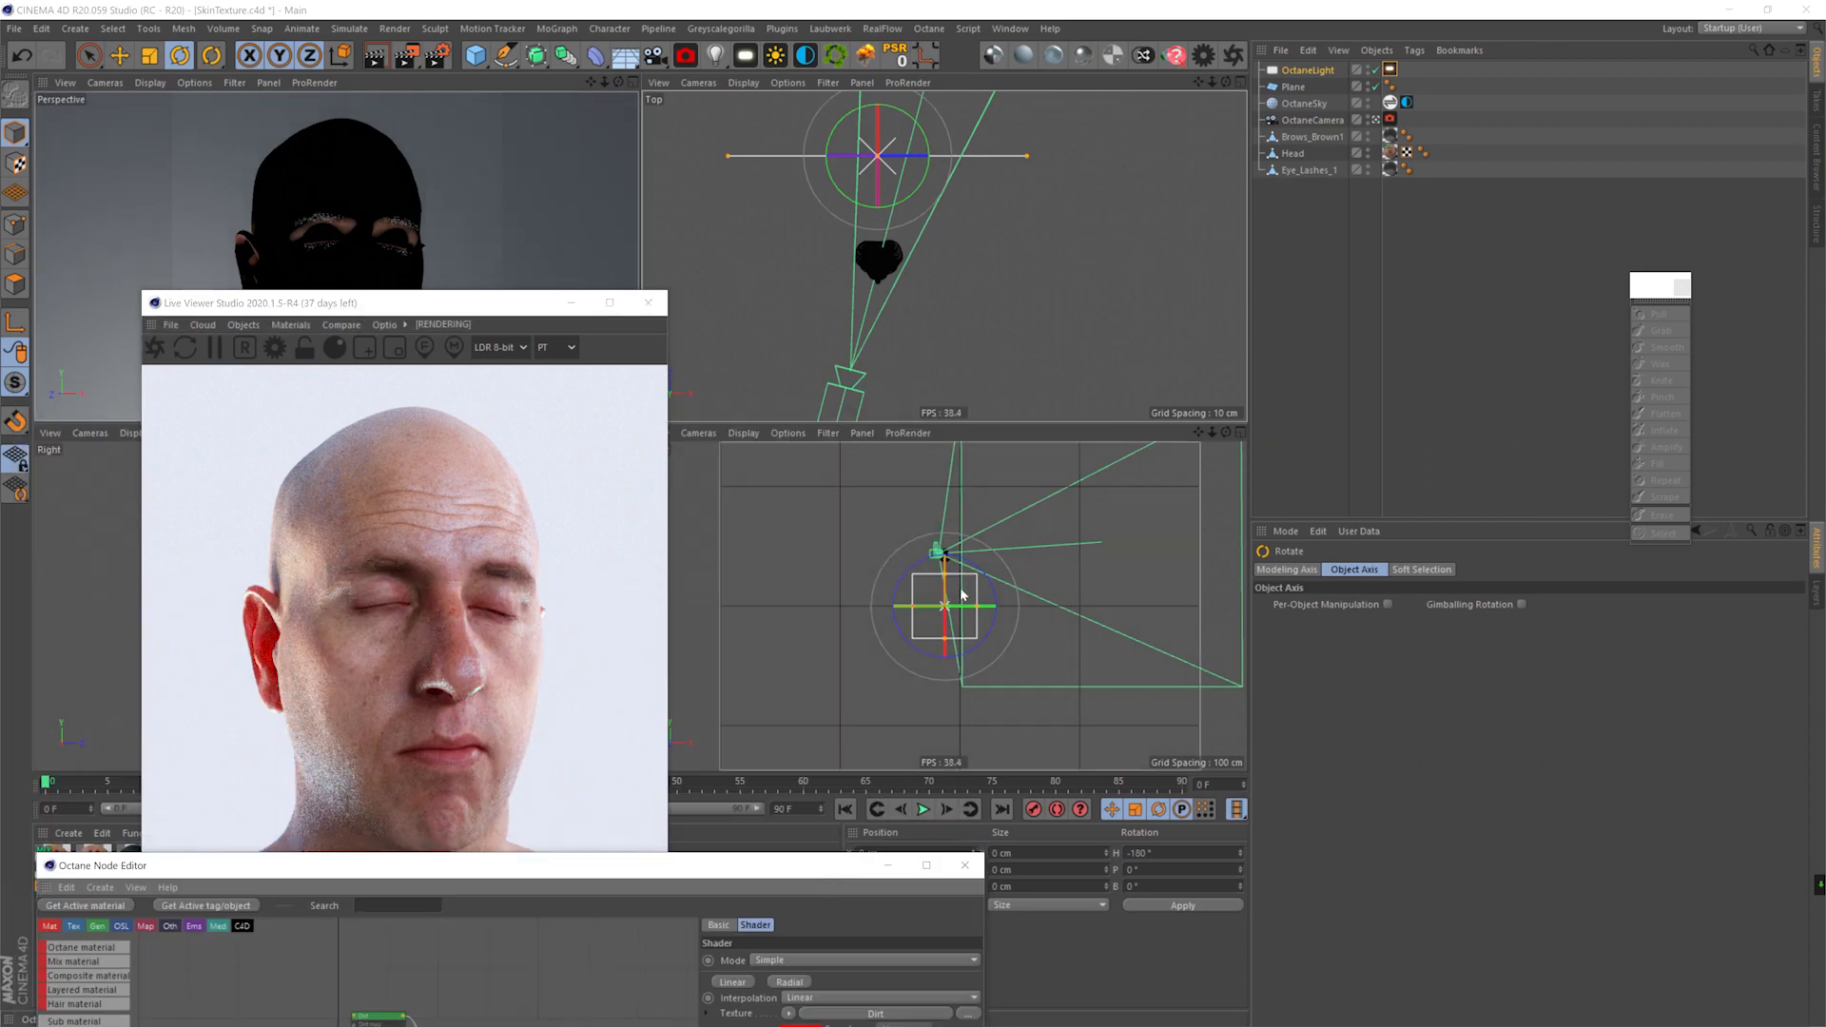
- Move the Octane light up to the height of the head in the front view
scroll(954, 547, up, 4)
key(e)
drag(929, 644, 922, 522)
- Set the Octane light's opacity to 0 in its light tag settings
click(1389, 69)
click(1479, 570)
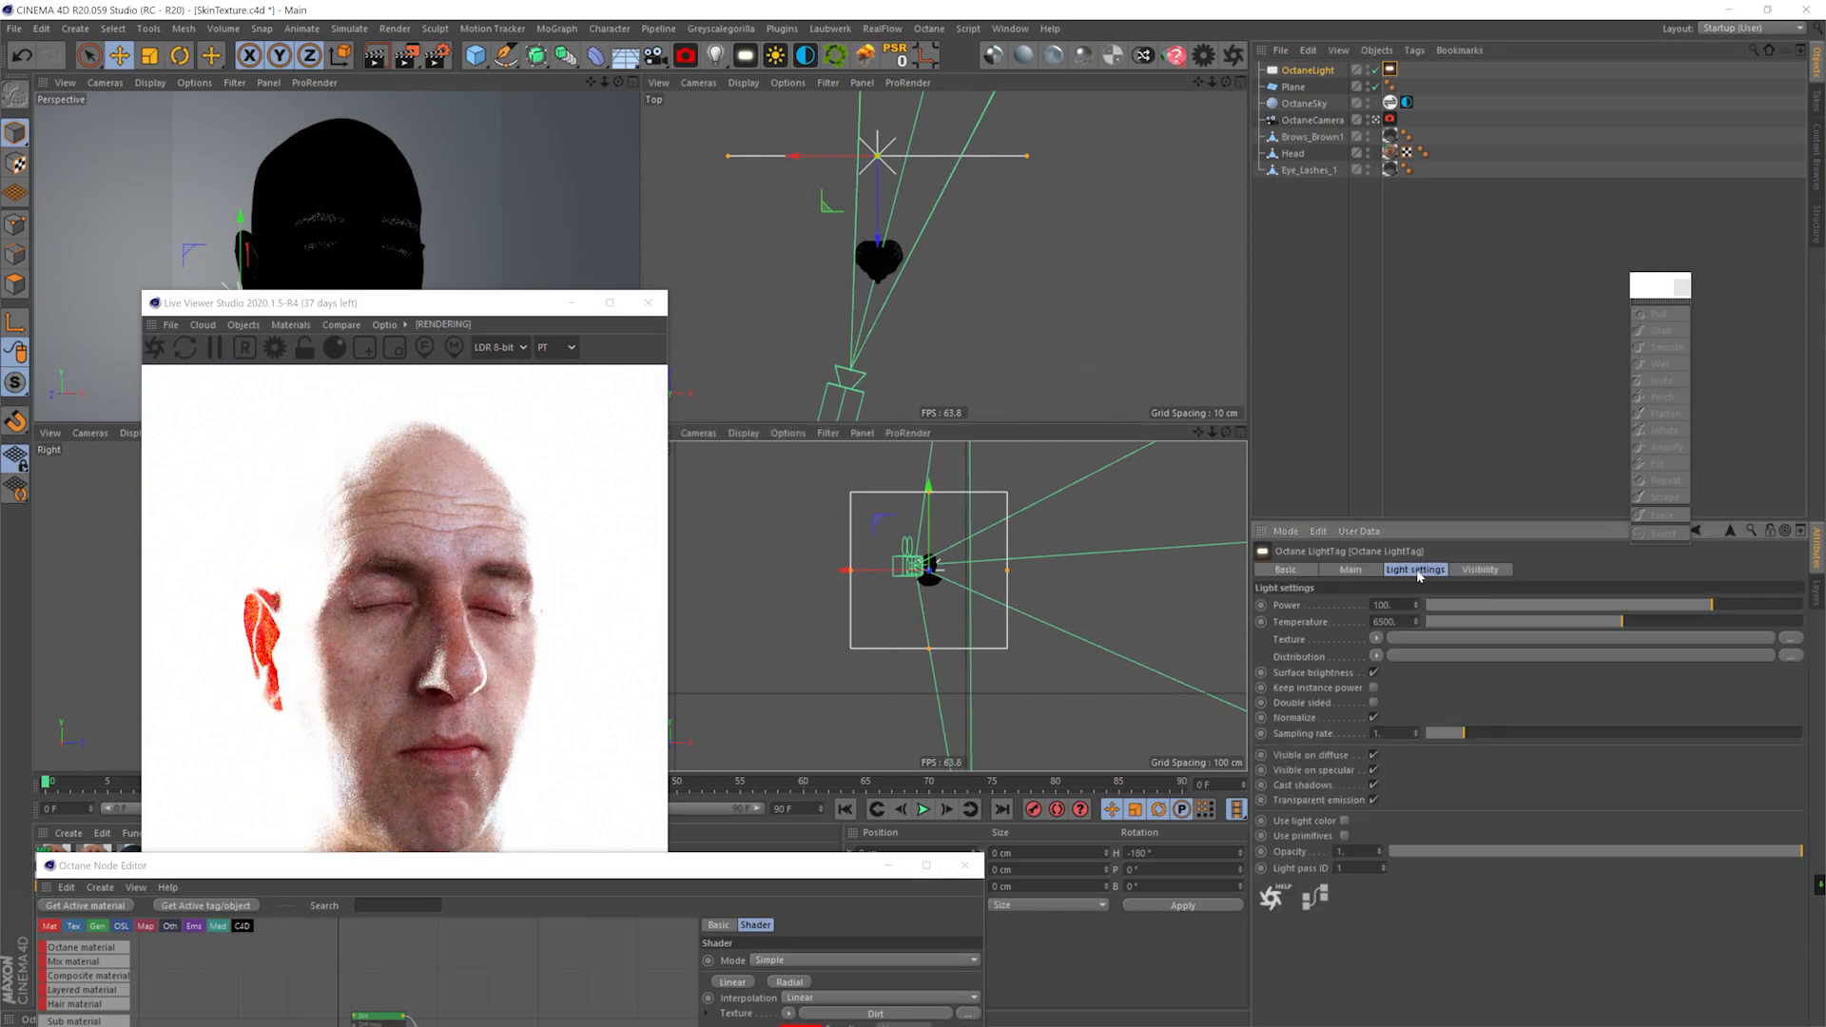
click(1417, 572)
drag(1354, 851, 1284, 853)
text(0)
key(Return)
- Set the light's power to 11 and its temperature to 5500, and lower the power slightly
drag(1395, 606, 1275, 607)
text(11)
key(Return)
text(5500)
key(Return)
drag(1654, 610, 1639, 605)
- Rotate the light's heading to about -165°, shift it sideways by about 4.2 cm in the top view and save the scene
key(r)
drag(915, 123, 906, 114)
key(e)
drag(833, 169, 802, 177)
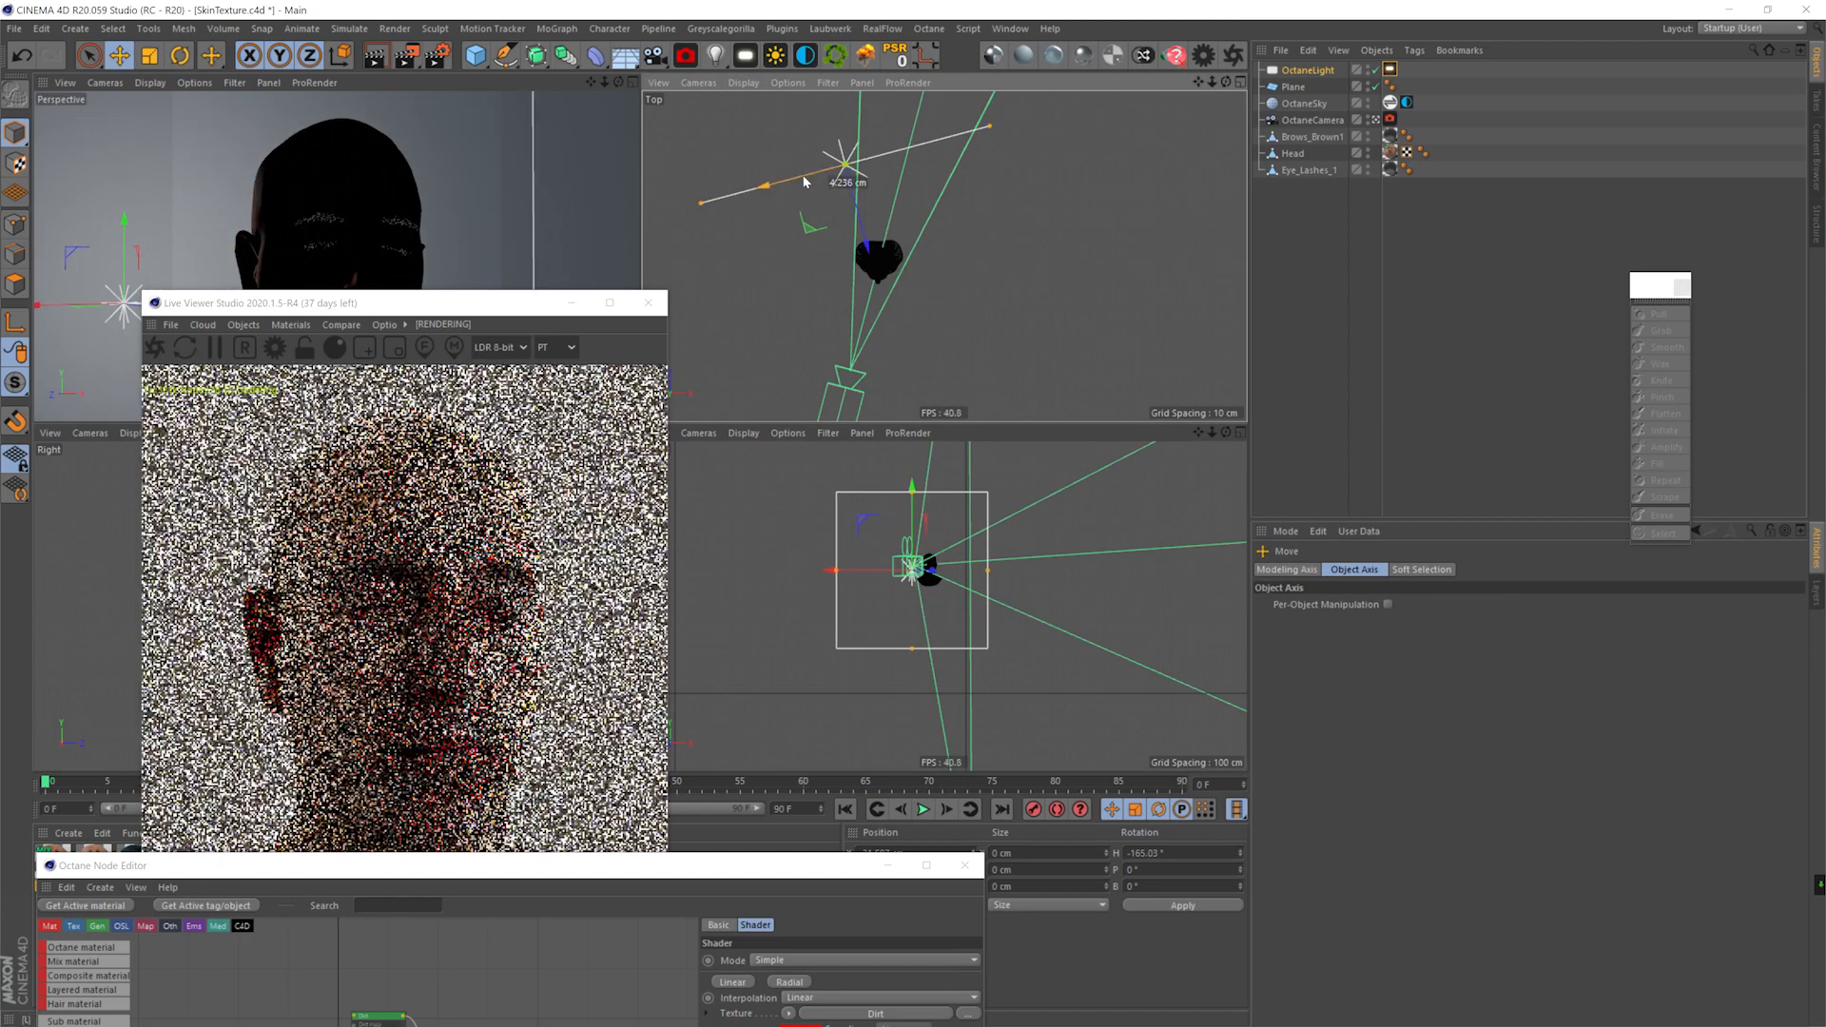
key(ctrl+s)
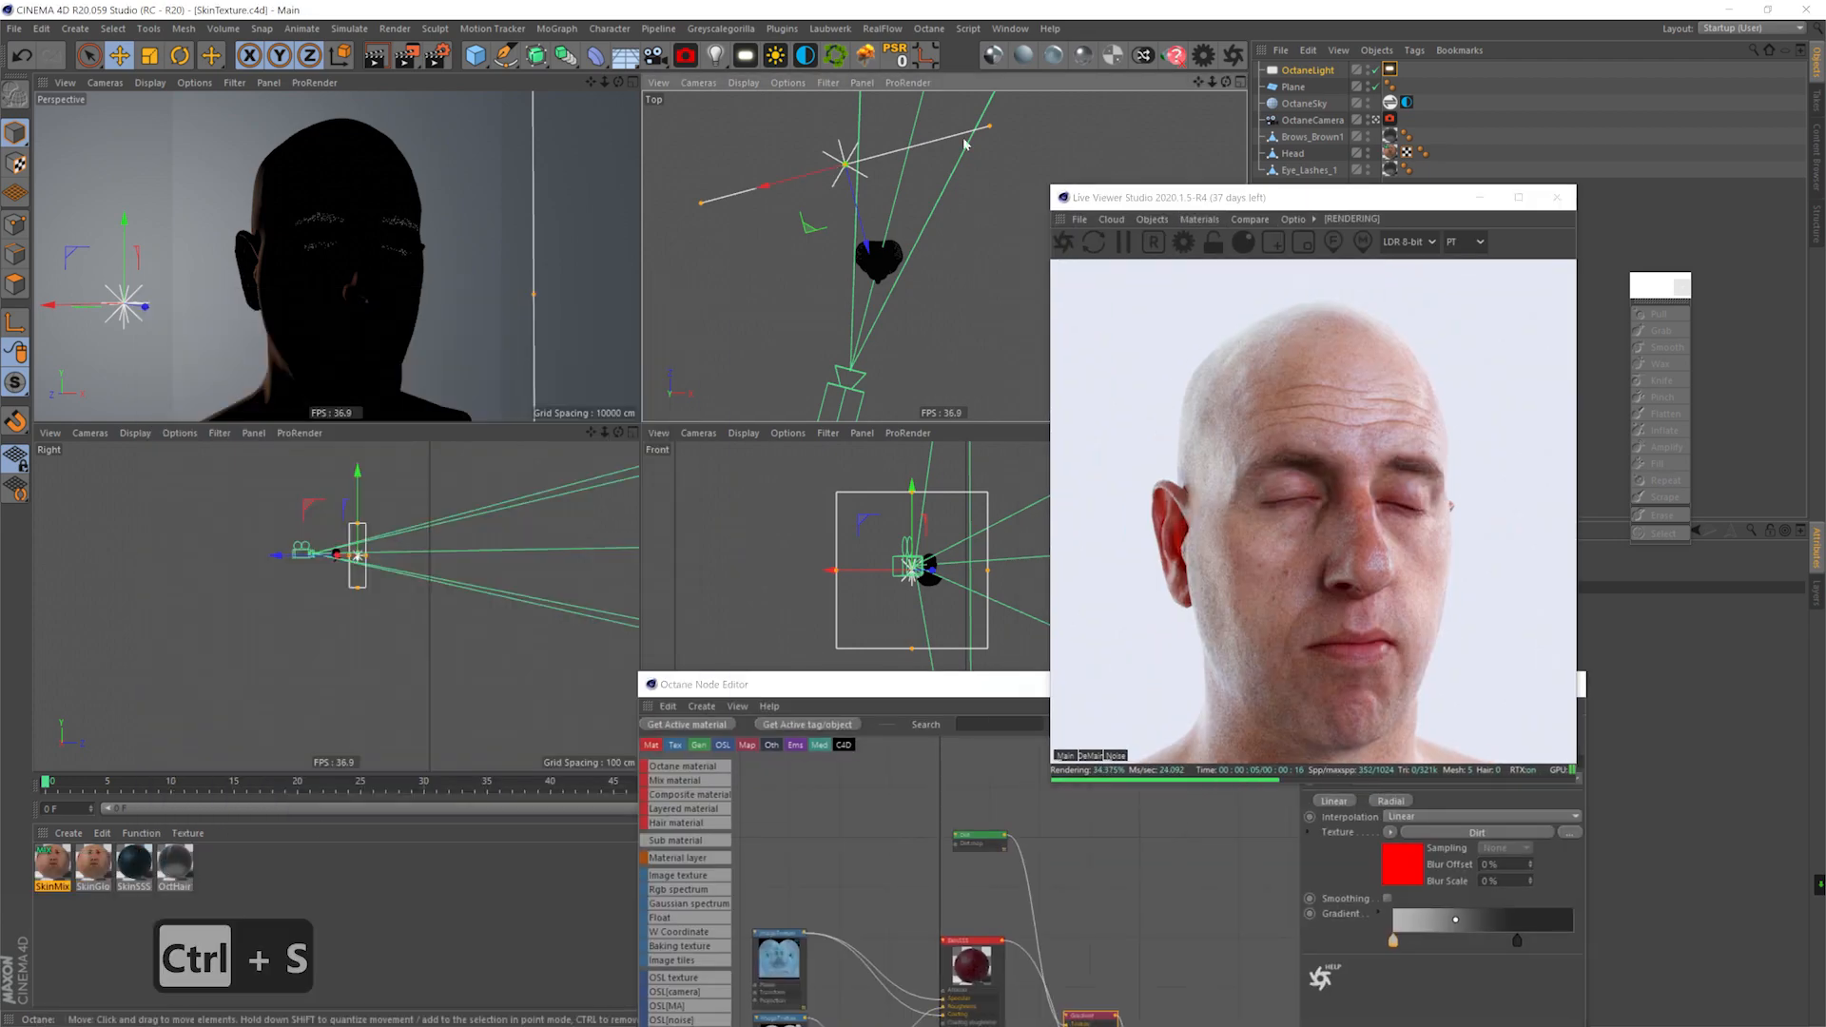
- Create an Octane diffuse material, assign it to the background Plane and open its diffuse settings in the node editor
click(1023, 56)
drag(52, 863, 190, 352)
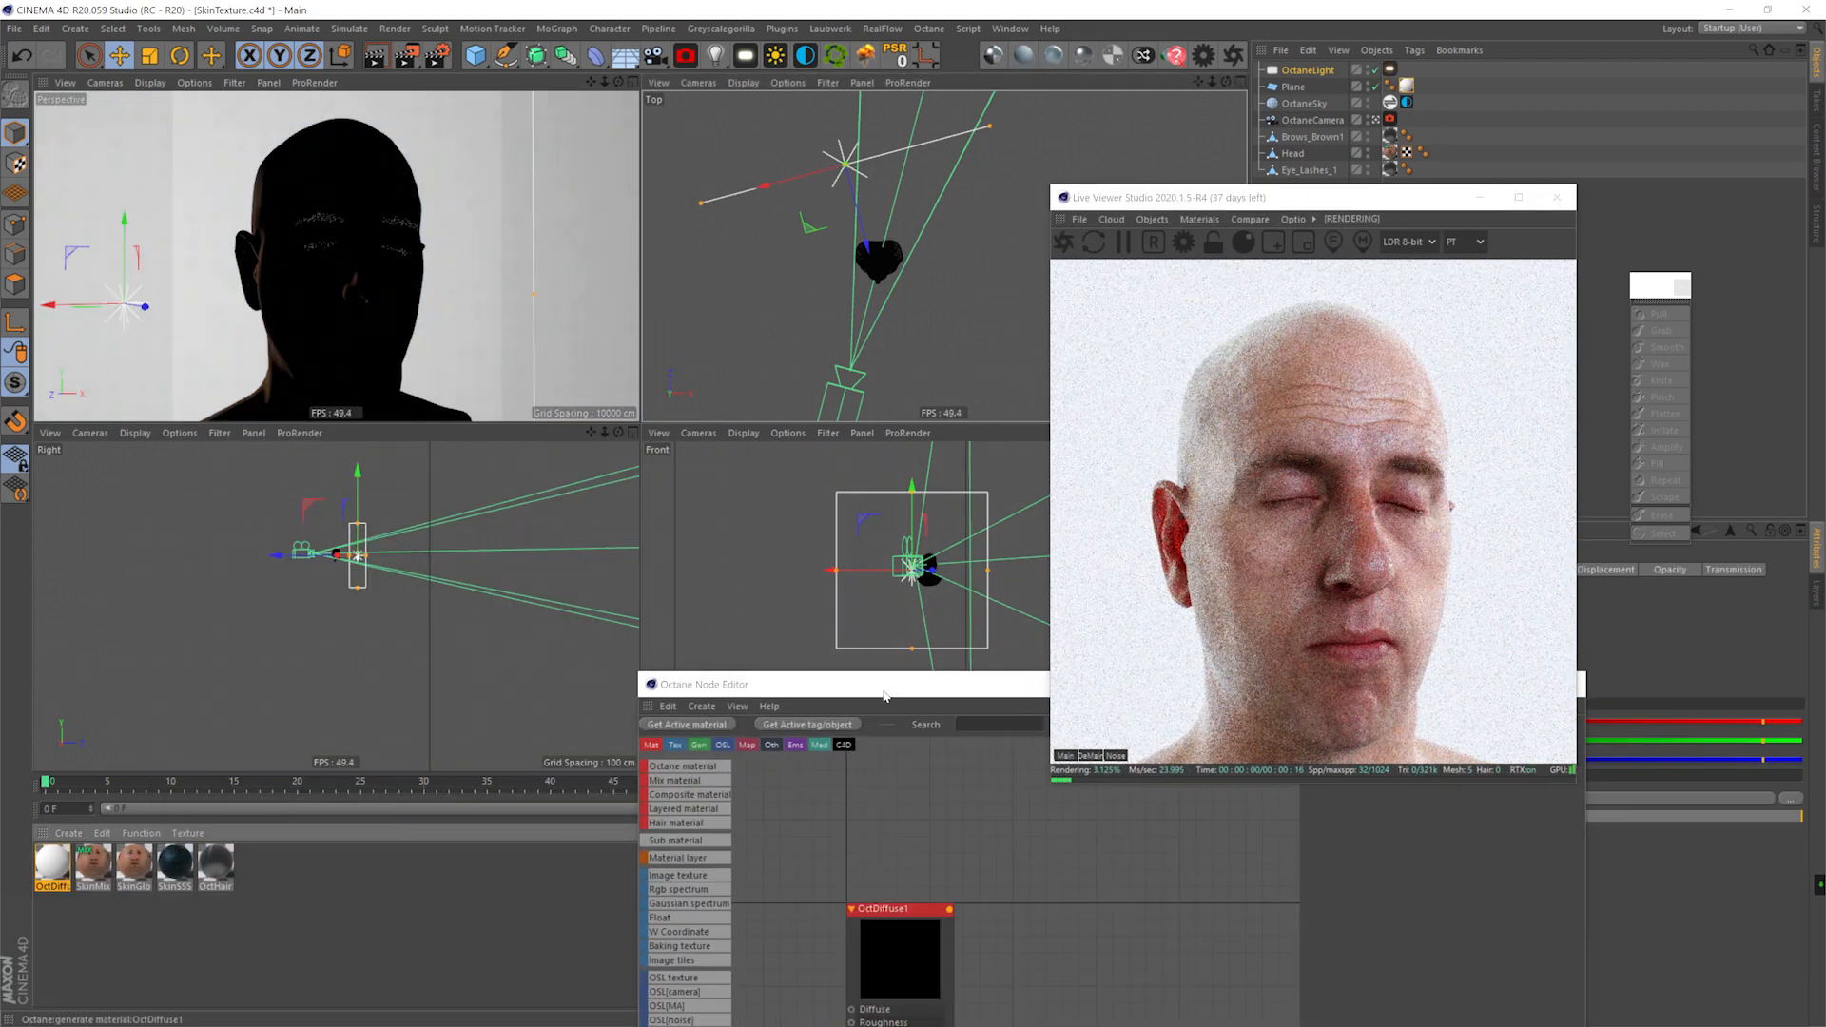
double_click(54, 866)
click(828, 457)
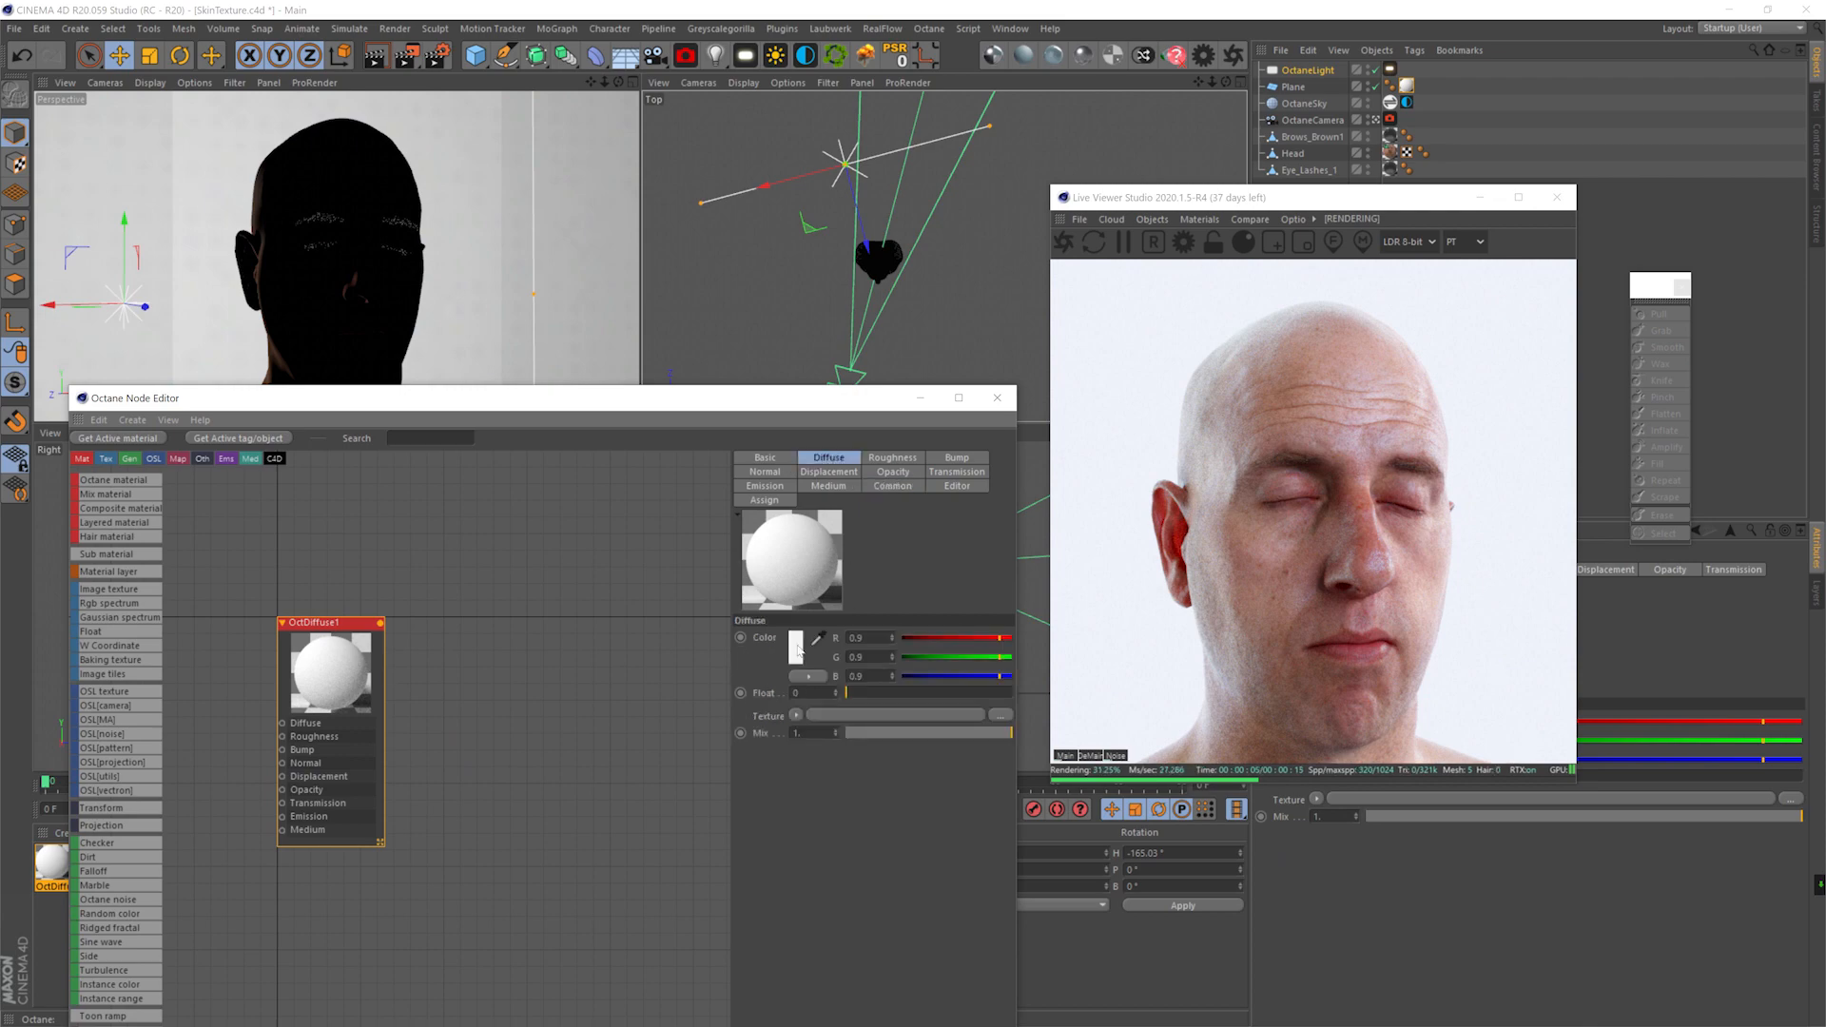
- Set the background material's diffuse colour to teal with a hue of about 167°
click(770, 642)
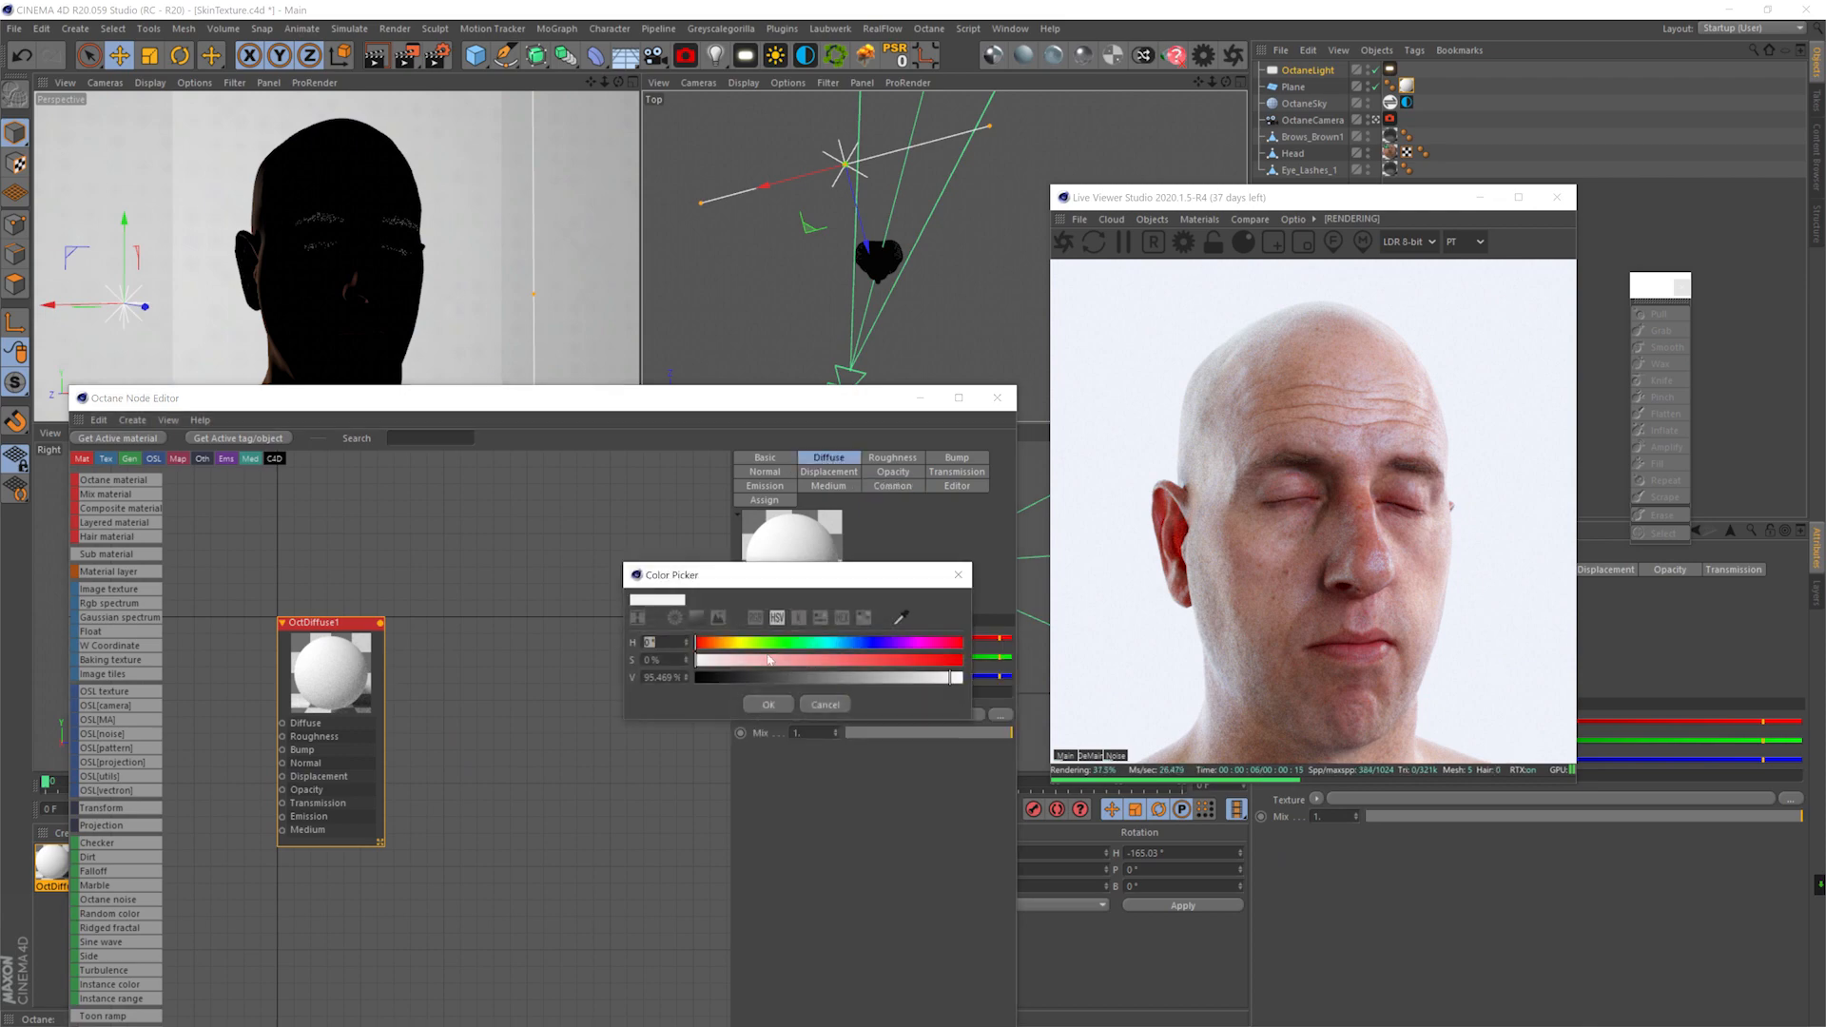
click(820, 644)
click(852, 660)
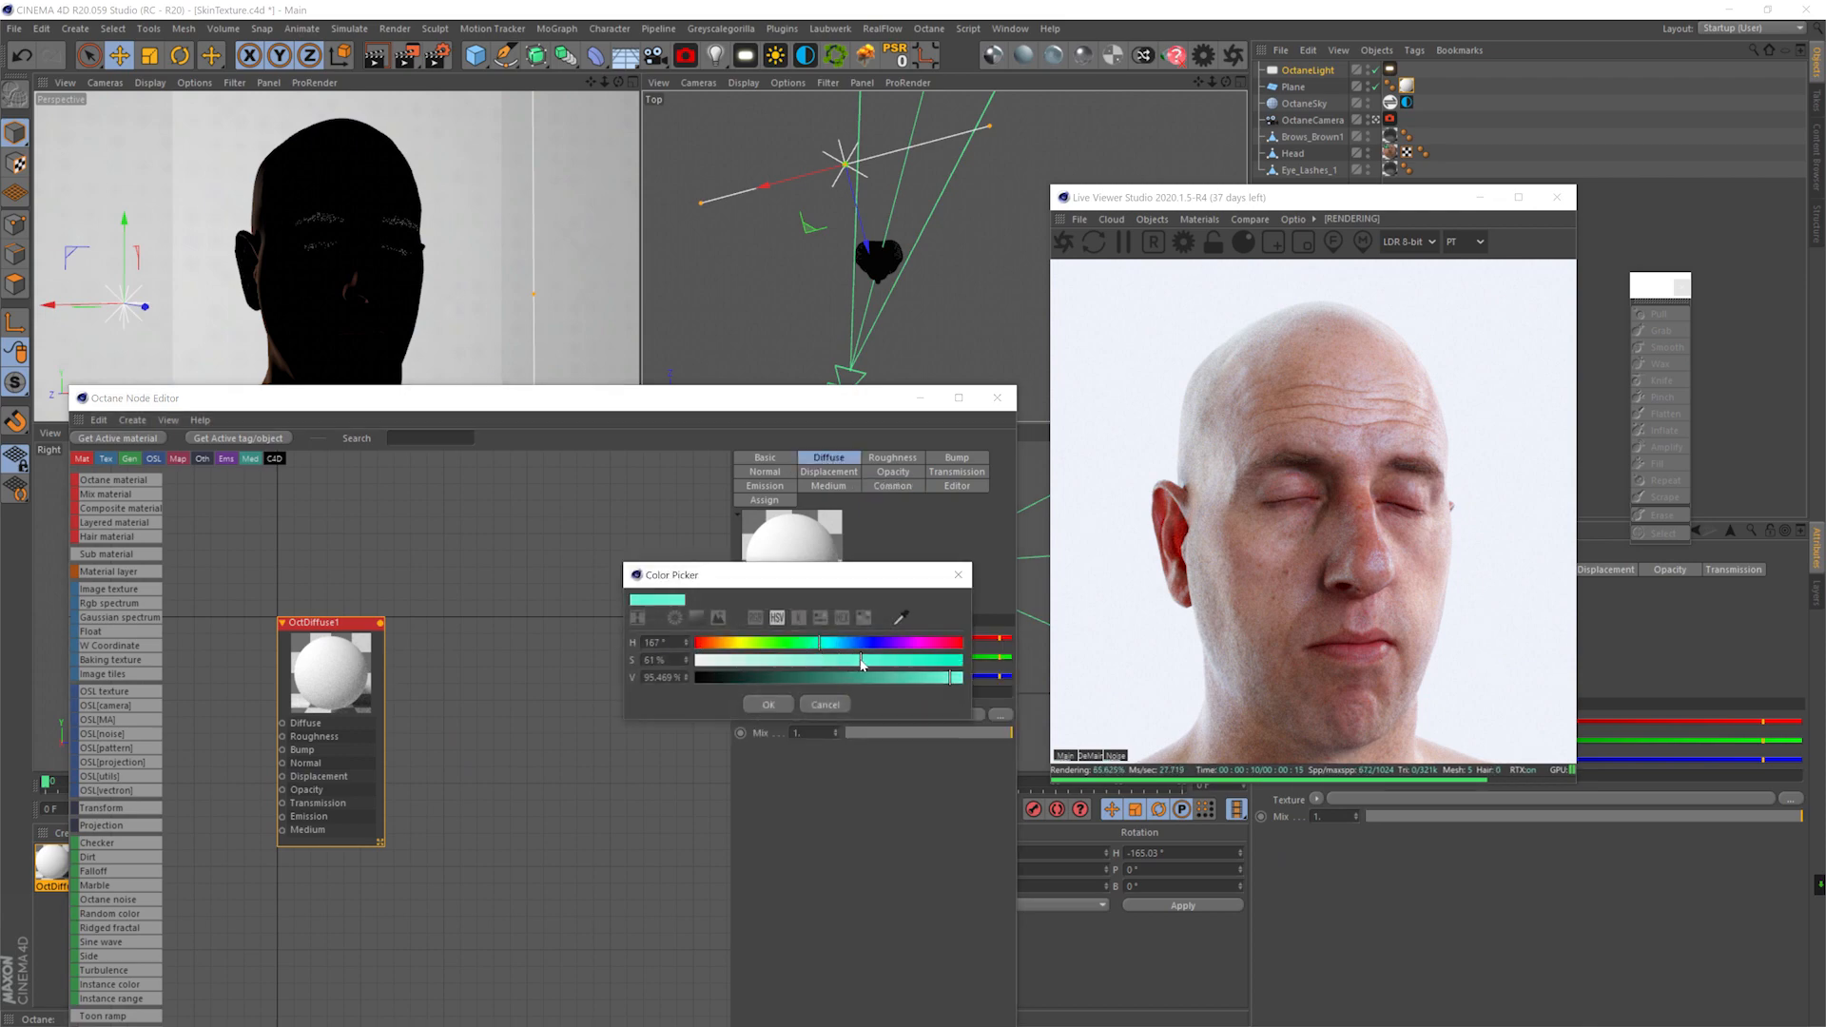
click(768, 705)
- Change the background material's diffuse colour to coral (H 9°, S 58%, V 83%) and close the node editor
click(796, 659)
click(754, 653)
click(740, 653)
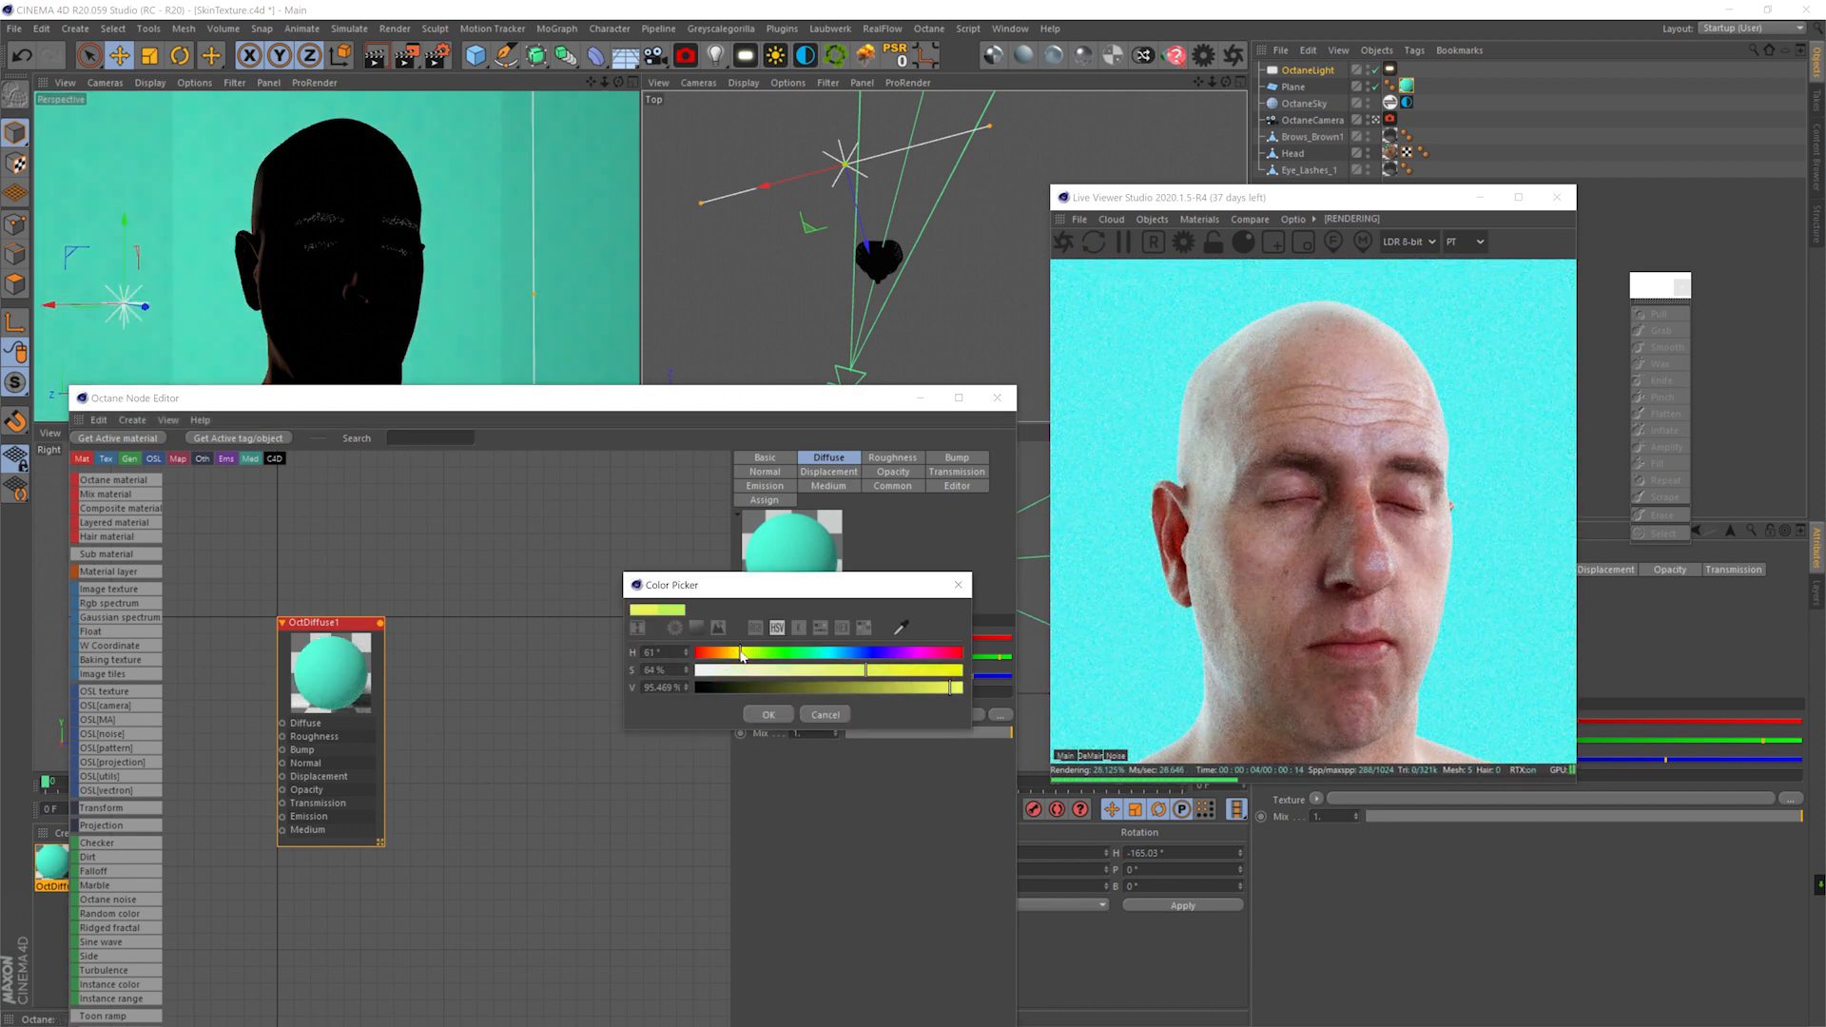
click(913, 688)
drag(730, 655, 699, 652)
click(769, 714)
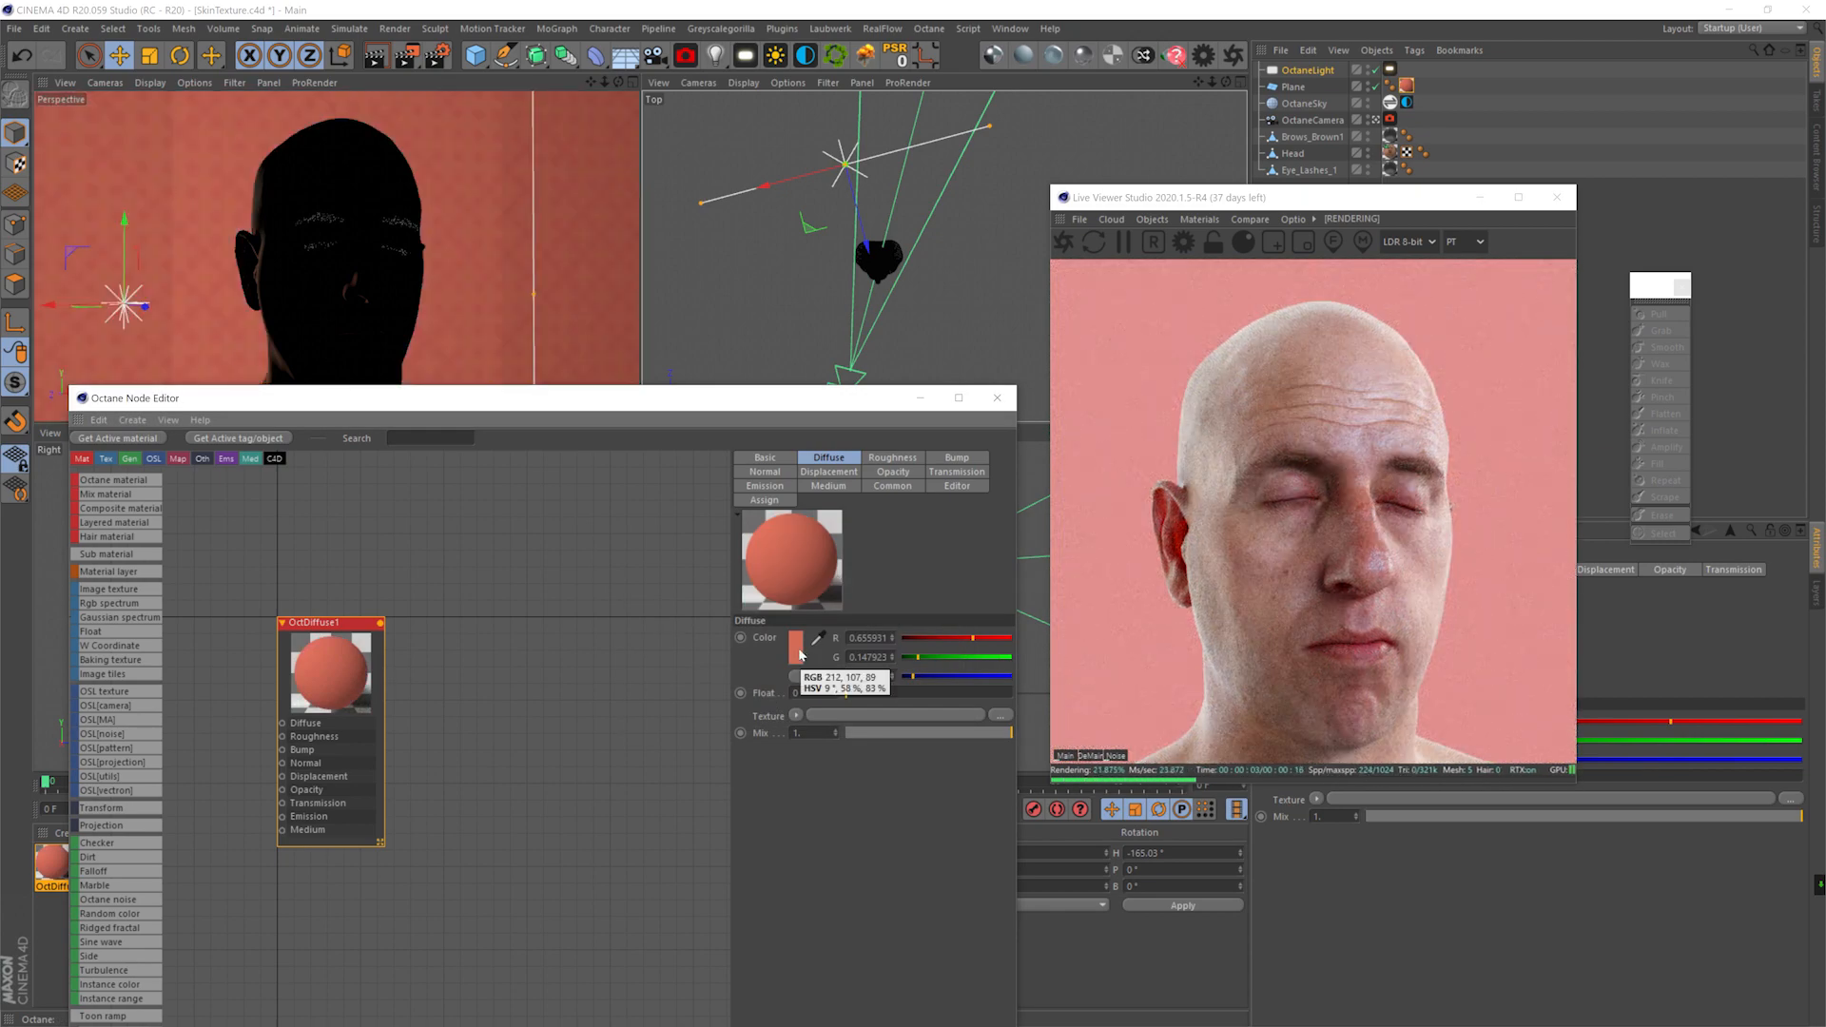
click(997, 397)
- Adjust the camera framing of the head slightly, open OctaneSky's environment tag settings and save the scene
alt+middle_drag(387, 298, 391, 294)
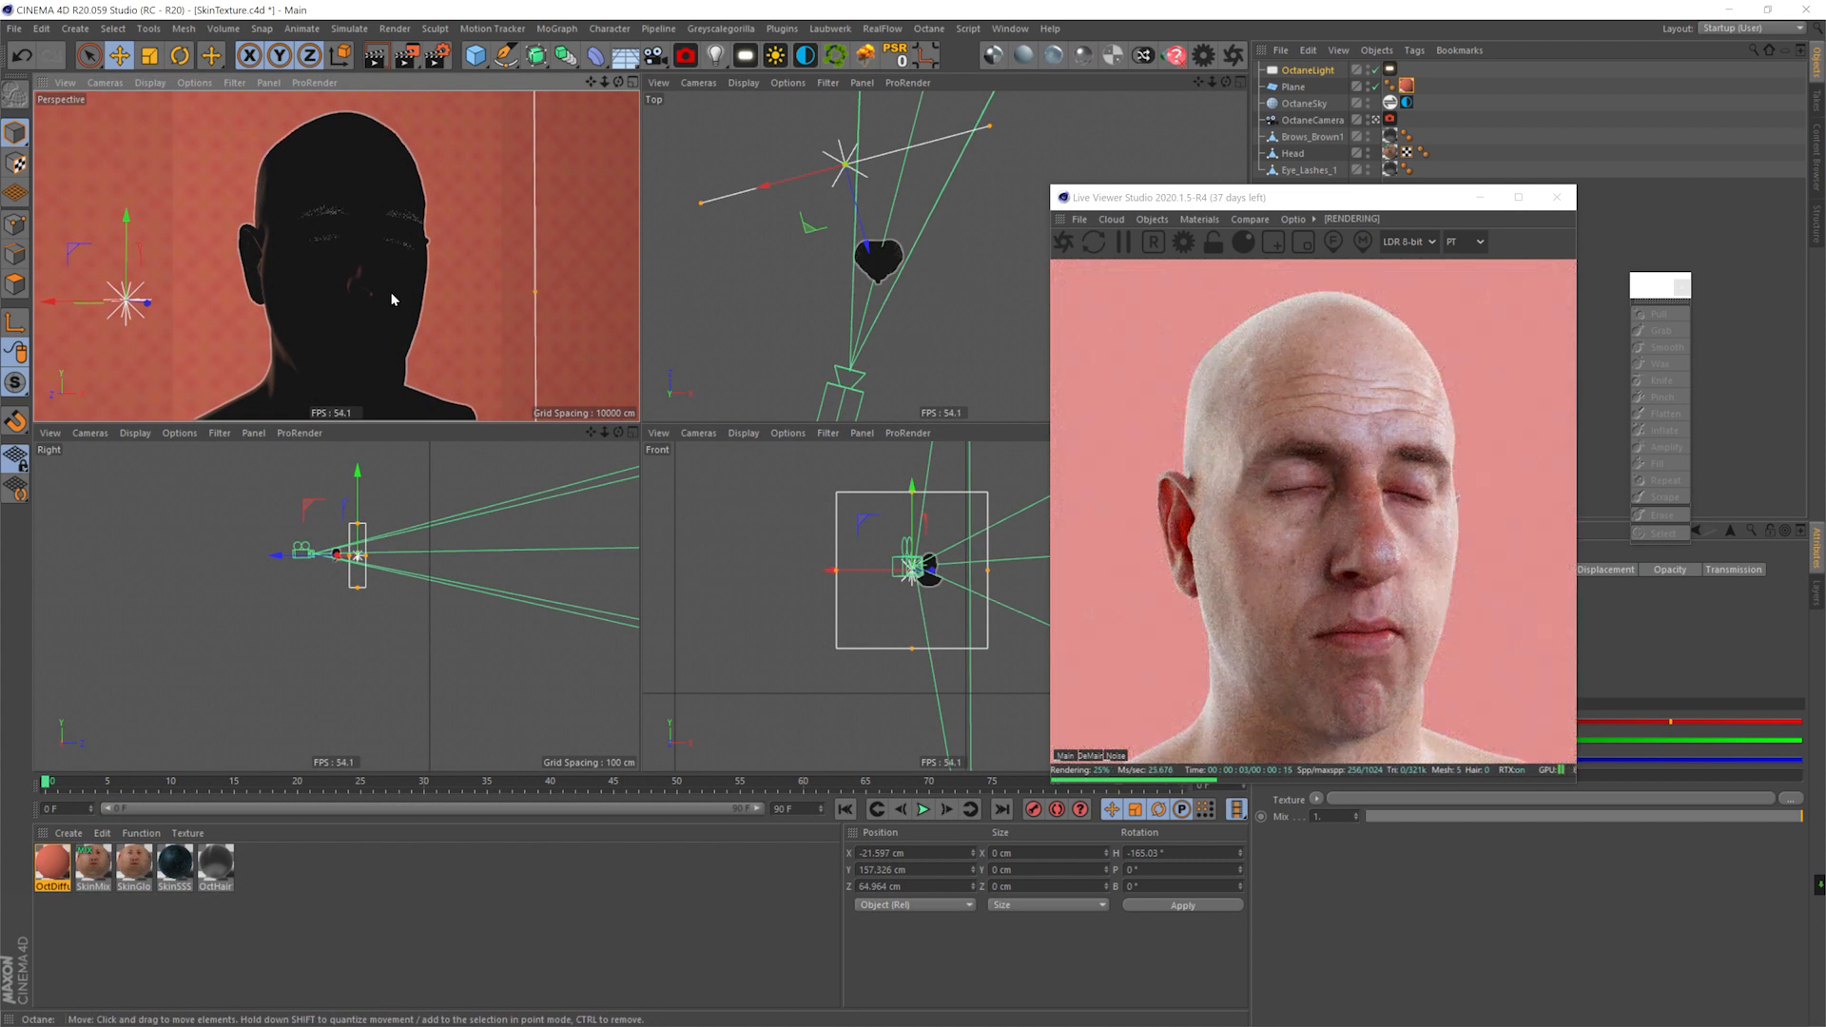
drag(1282, 207, 865, 319)
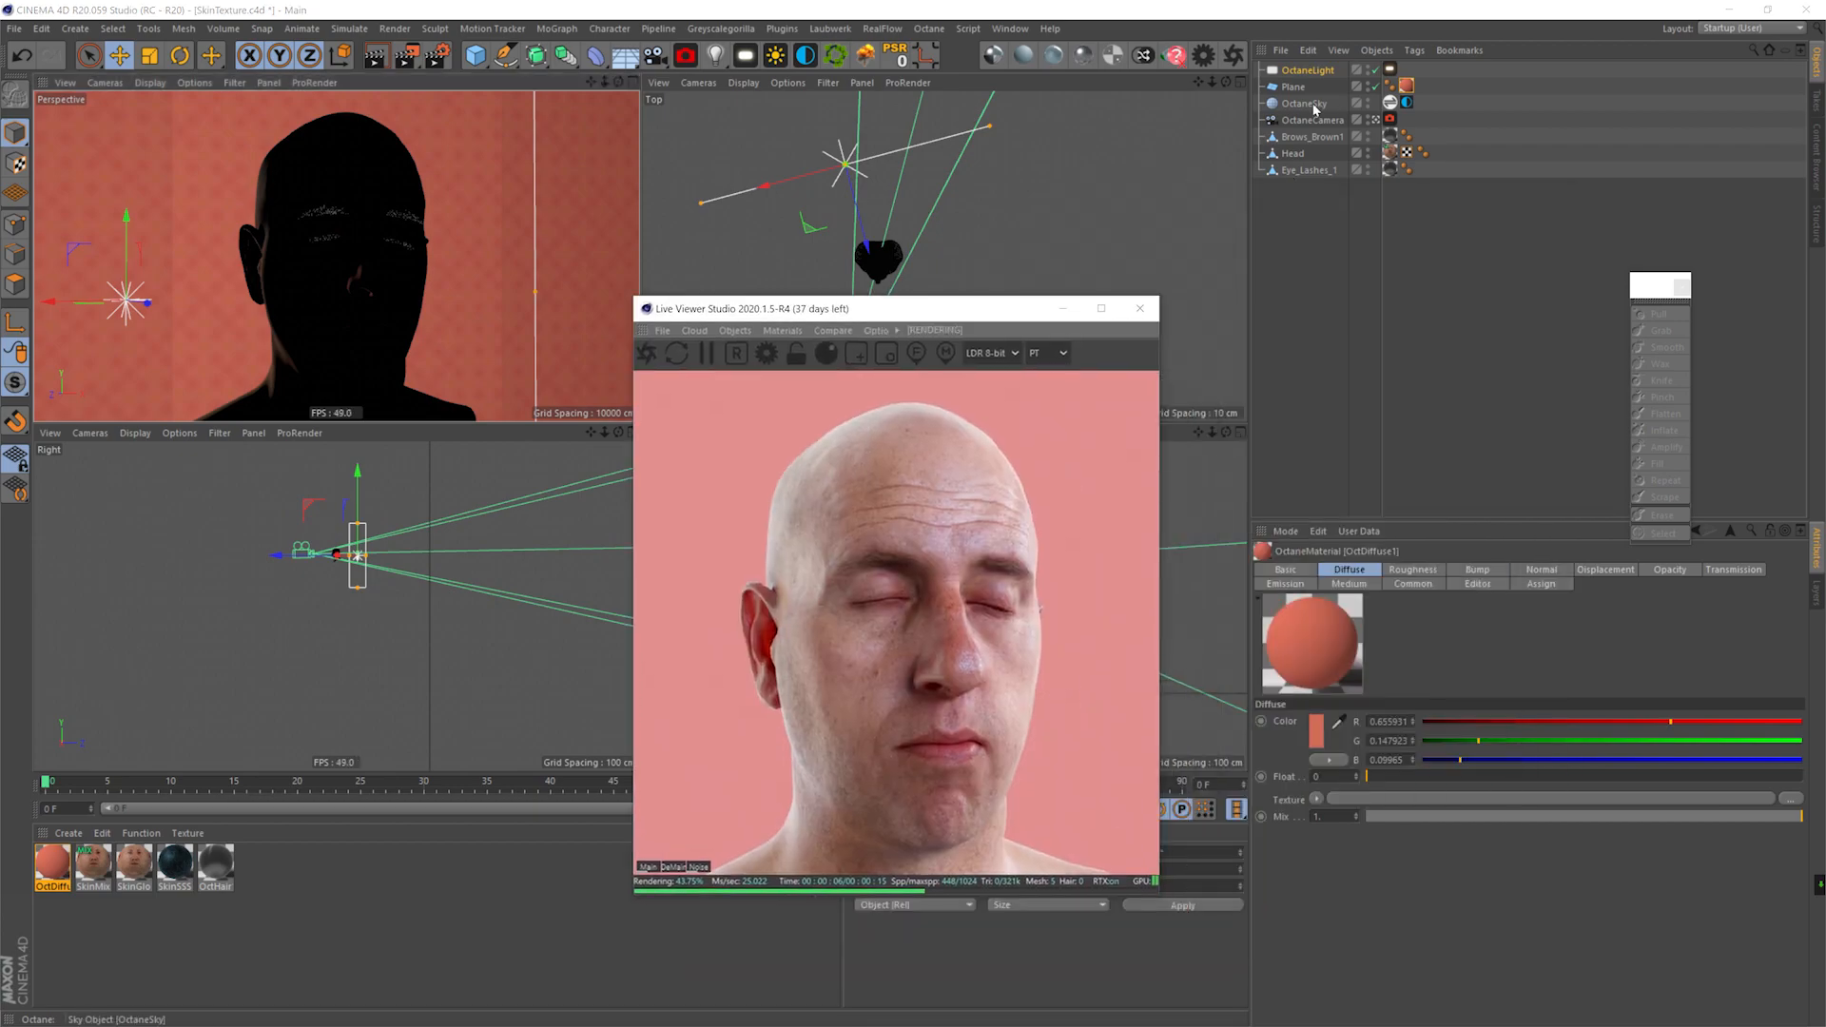
click(1406, 102)
key(ctrl+s)
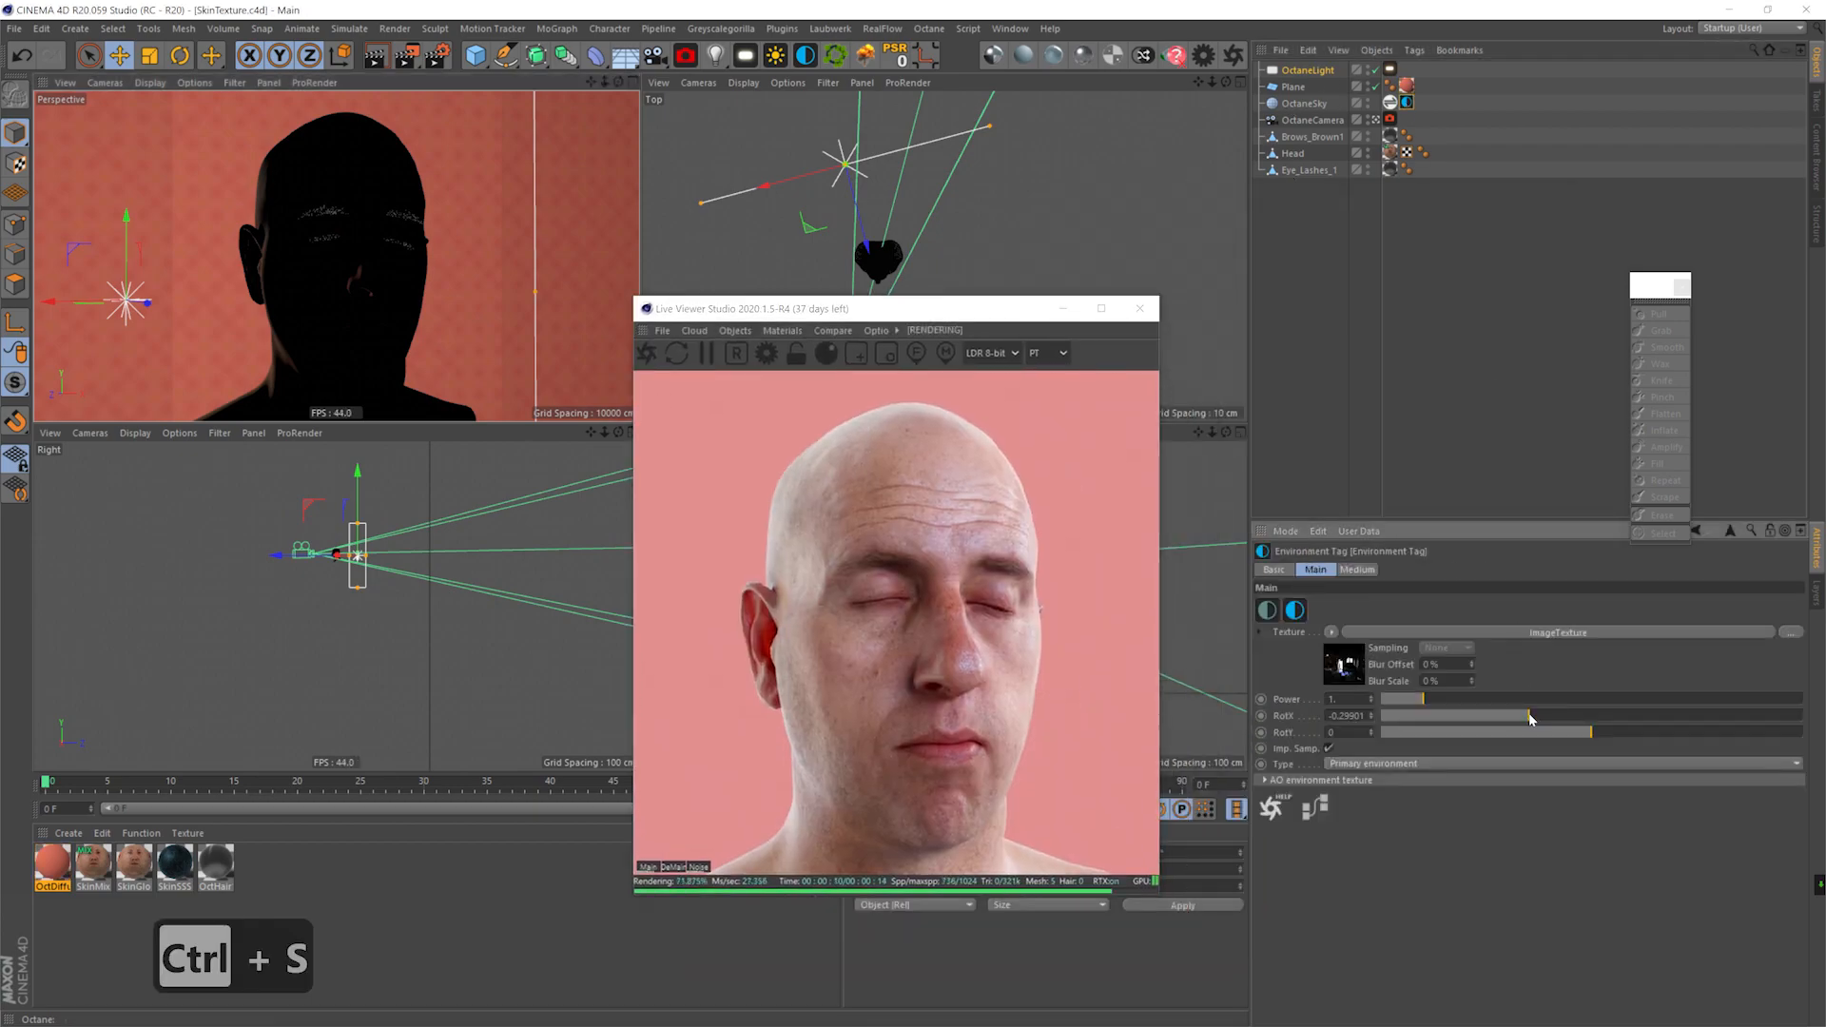
- Rotate the sky environment to a RotX of about -0.129 and disable OctaneLight
drag(1529, 718, 1426, 717)
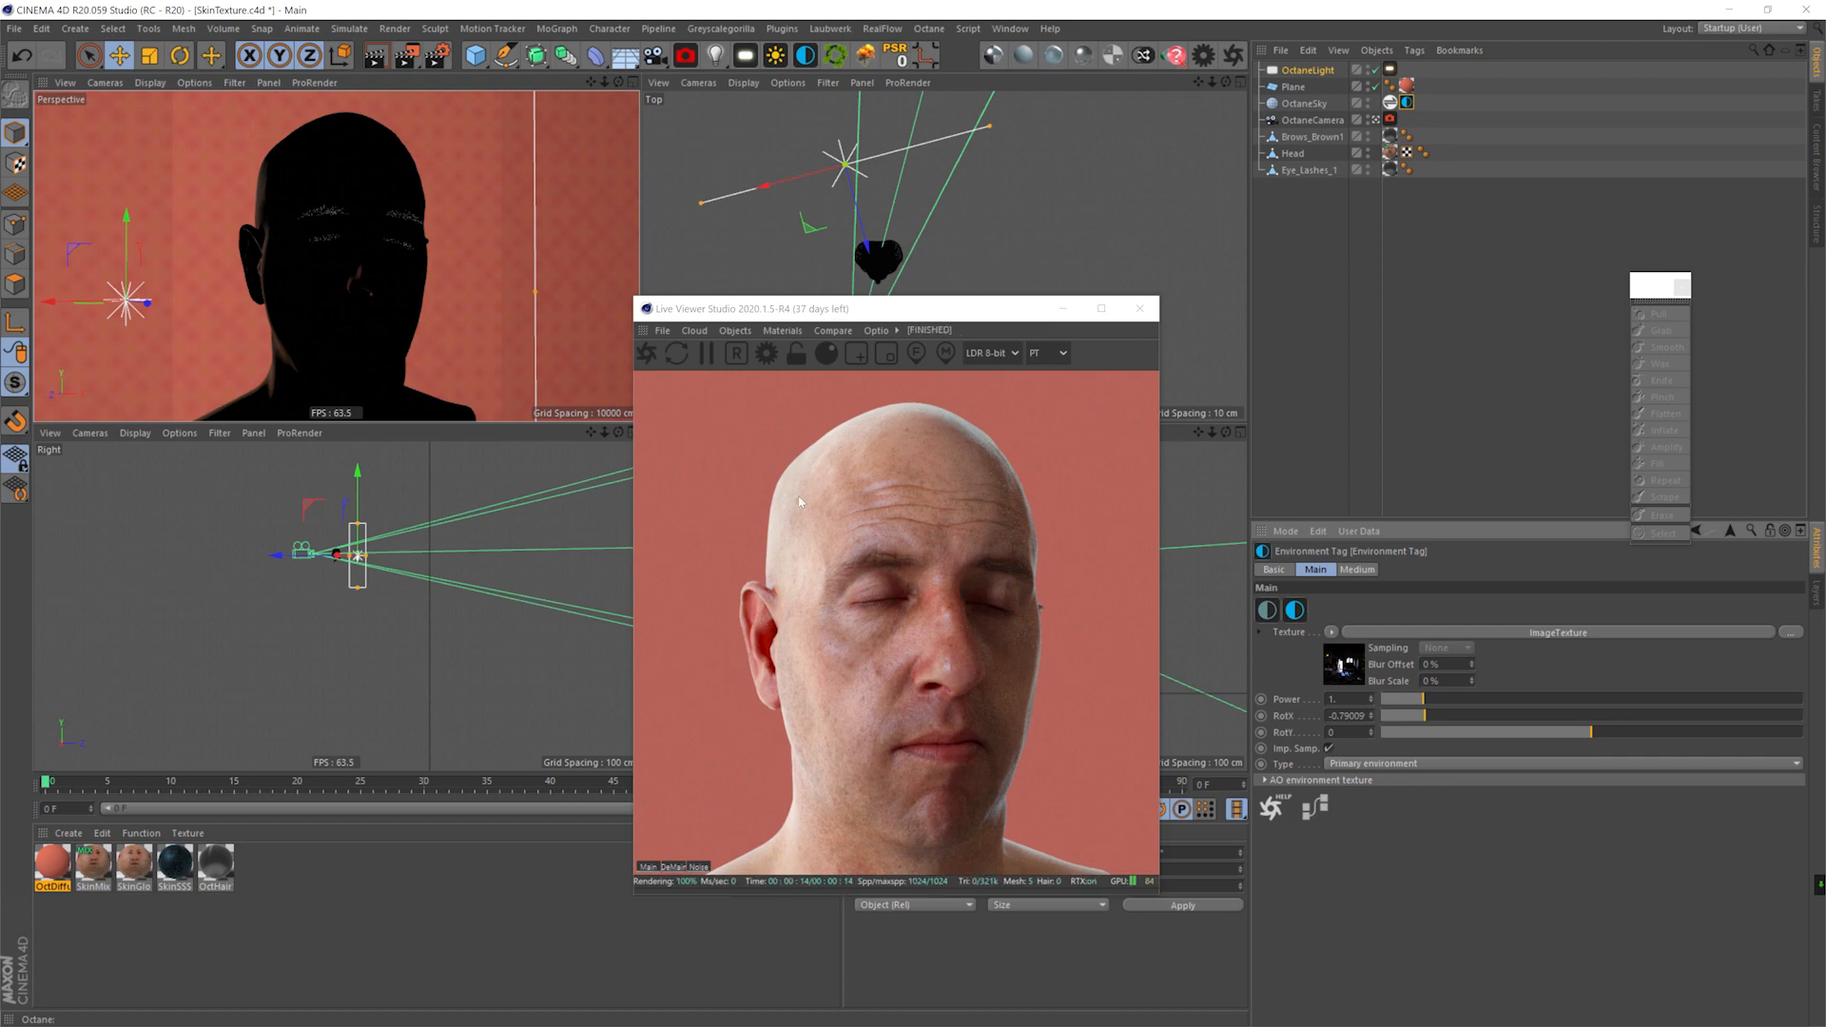
drag(1425, 720, 1565, 715)
click(1375, 70)
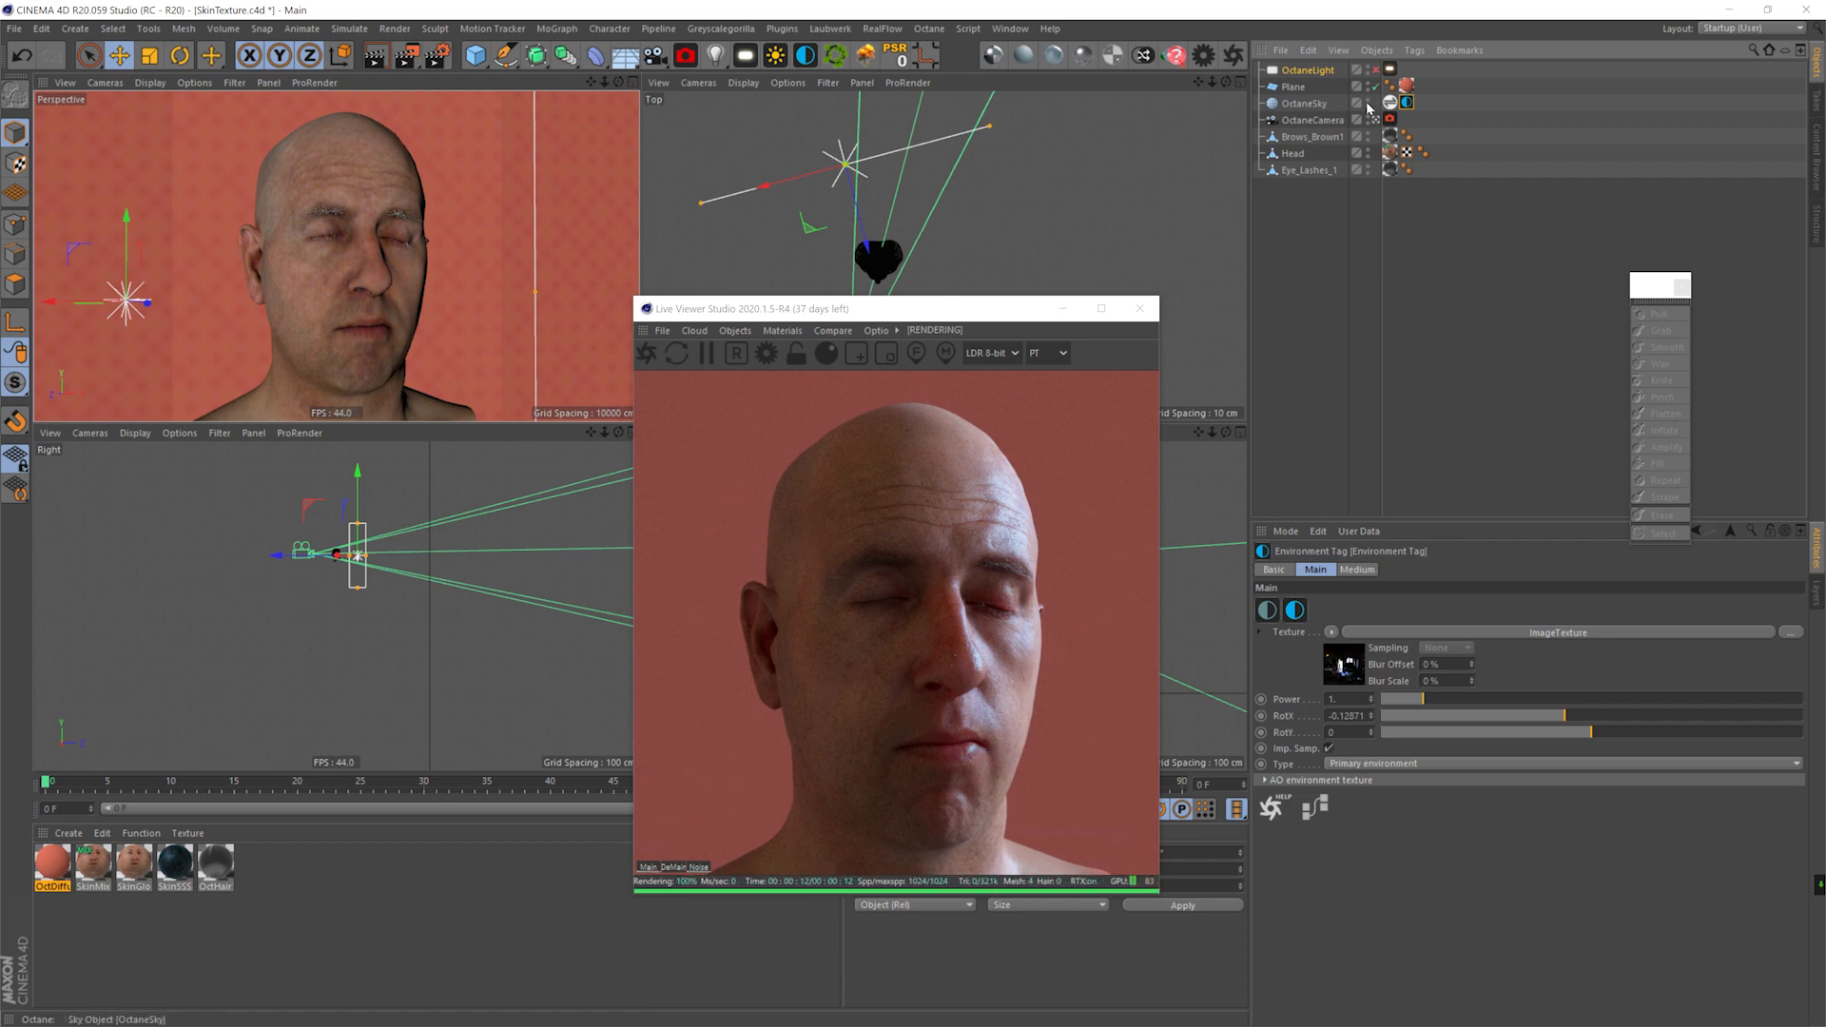
- Duplicate OctaneCamera, look through the copy and frame a close-up of the nose and closed eye
click(1297, 118)
ctrl+drag(1296, 118, 1295, 112)
click(1383, 120)
alt+right_drag(456, 255, 455, 257)
alt+drag(455, 257, 409, 271)
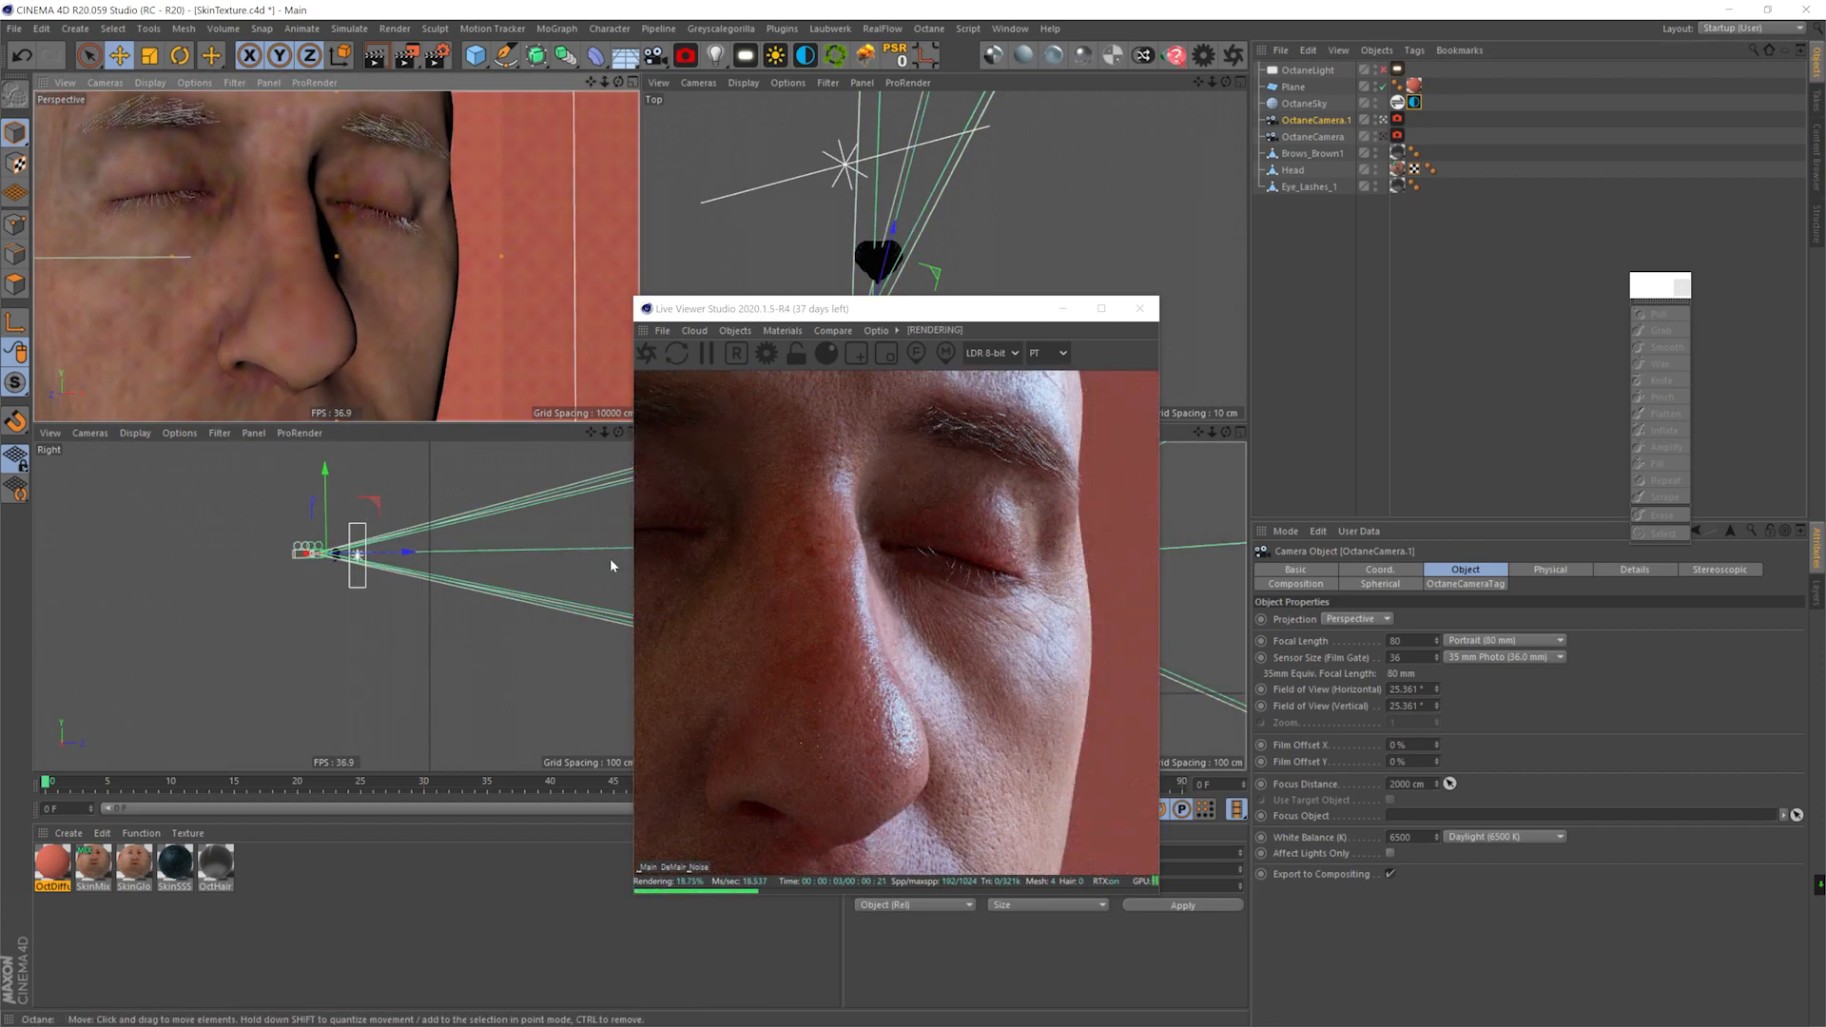
- Open the SkinMix material's node graph and select the SkinSSS material node
double_click(93, 862)
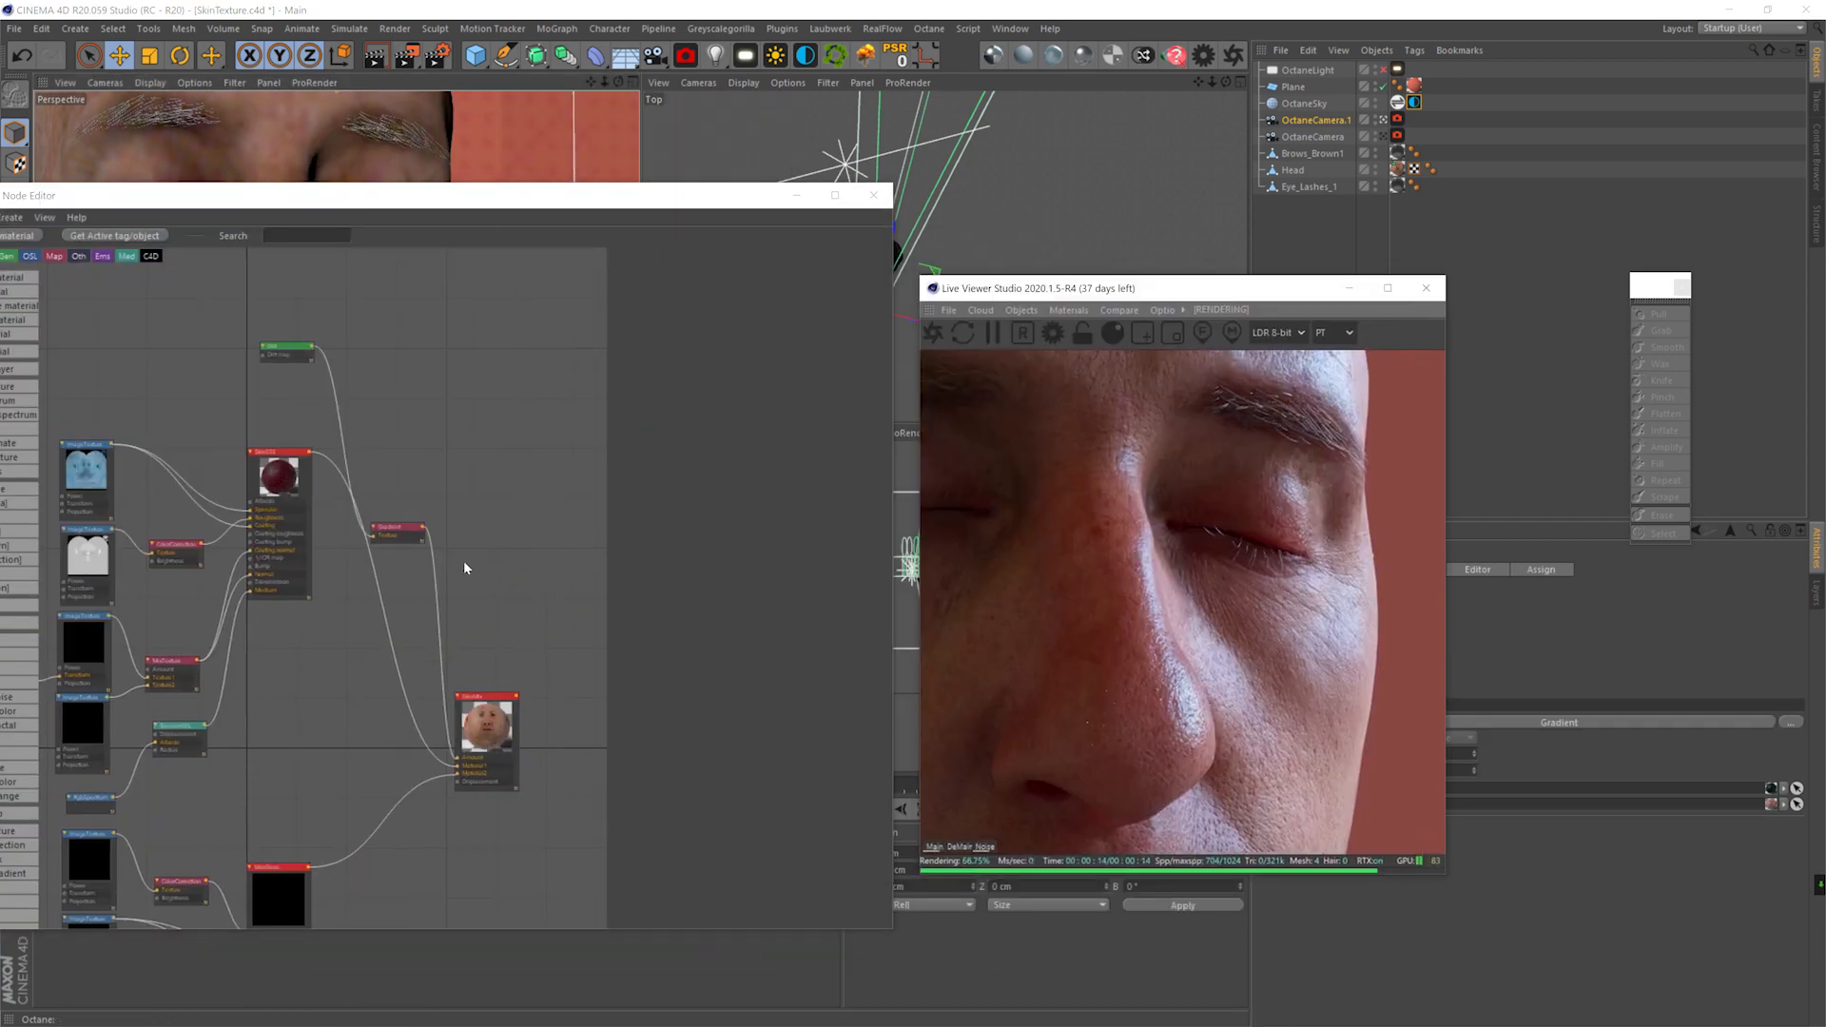
middle_drag(276, 645, 380, 476)
click(382, 345)
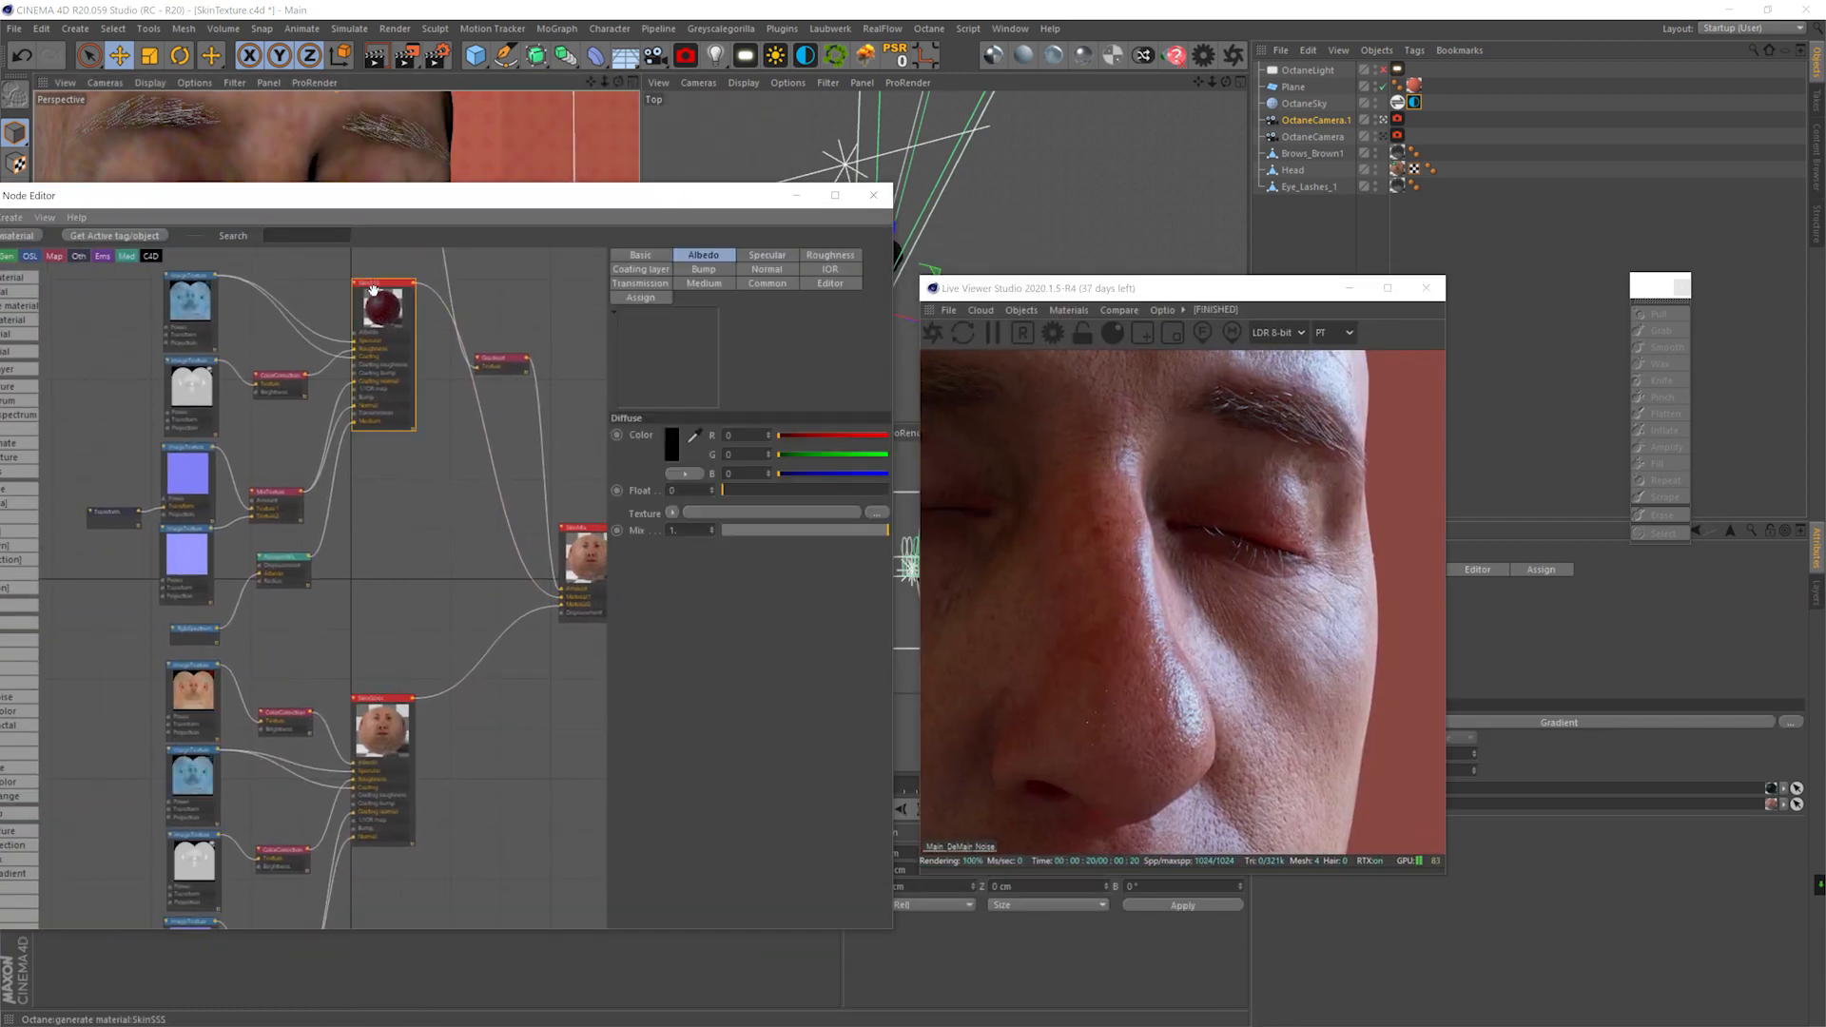
- Try unplugging the blue specular texture from the coating inputs of SkinSSS and SkinGloss, and plug it back in
click(333, 351)
drag(218, 276, 325, 354)
click(314, 778)
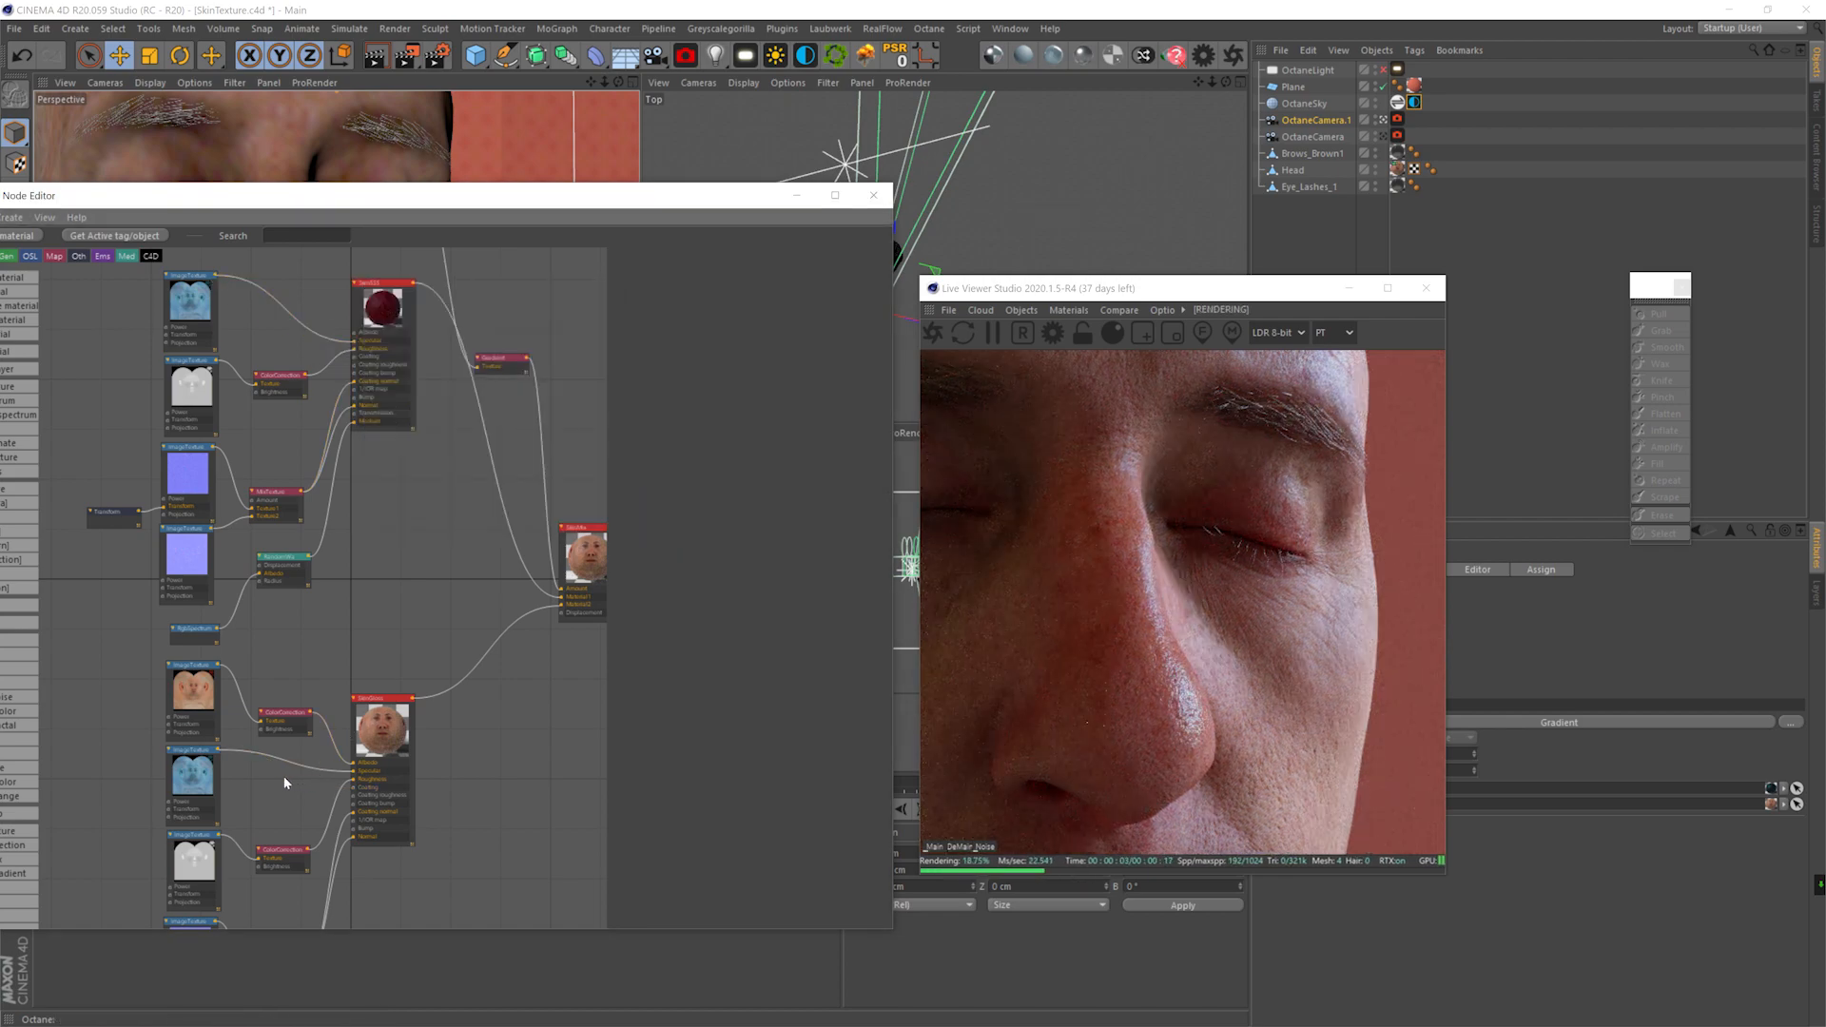
drag(219, 751, 354, 789)
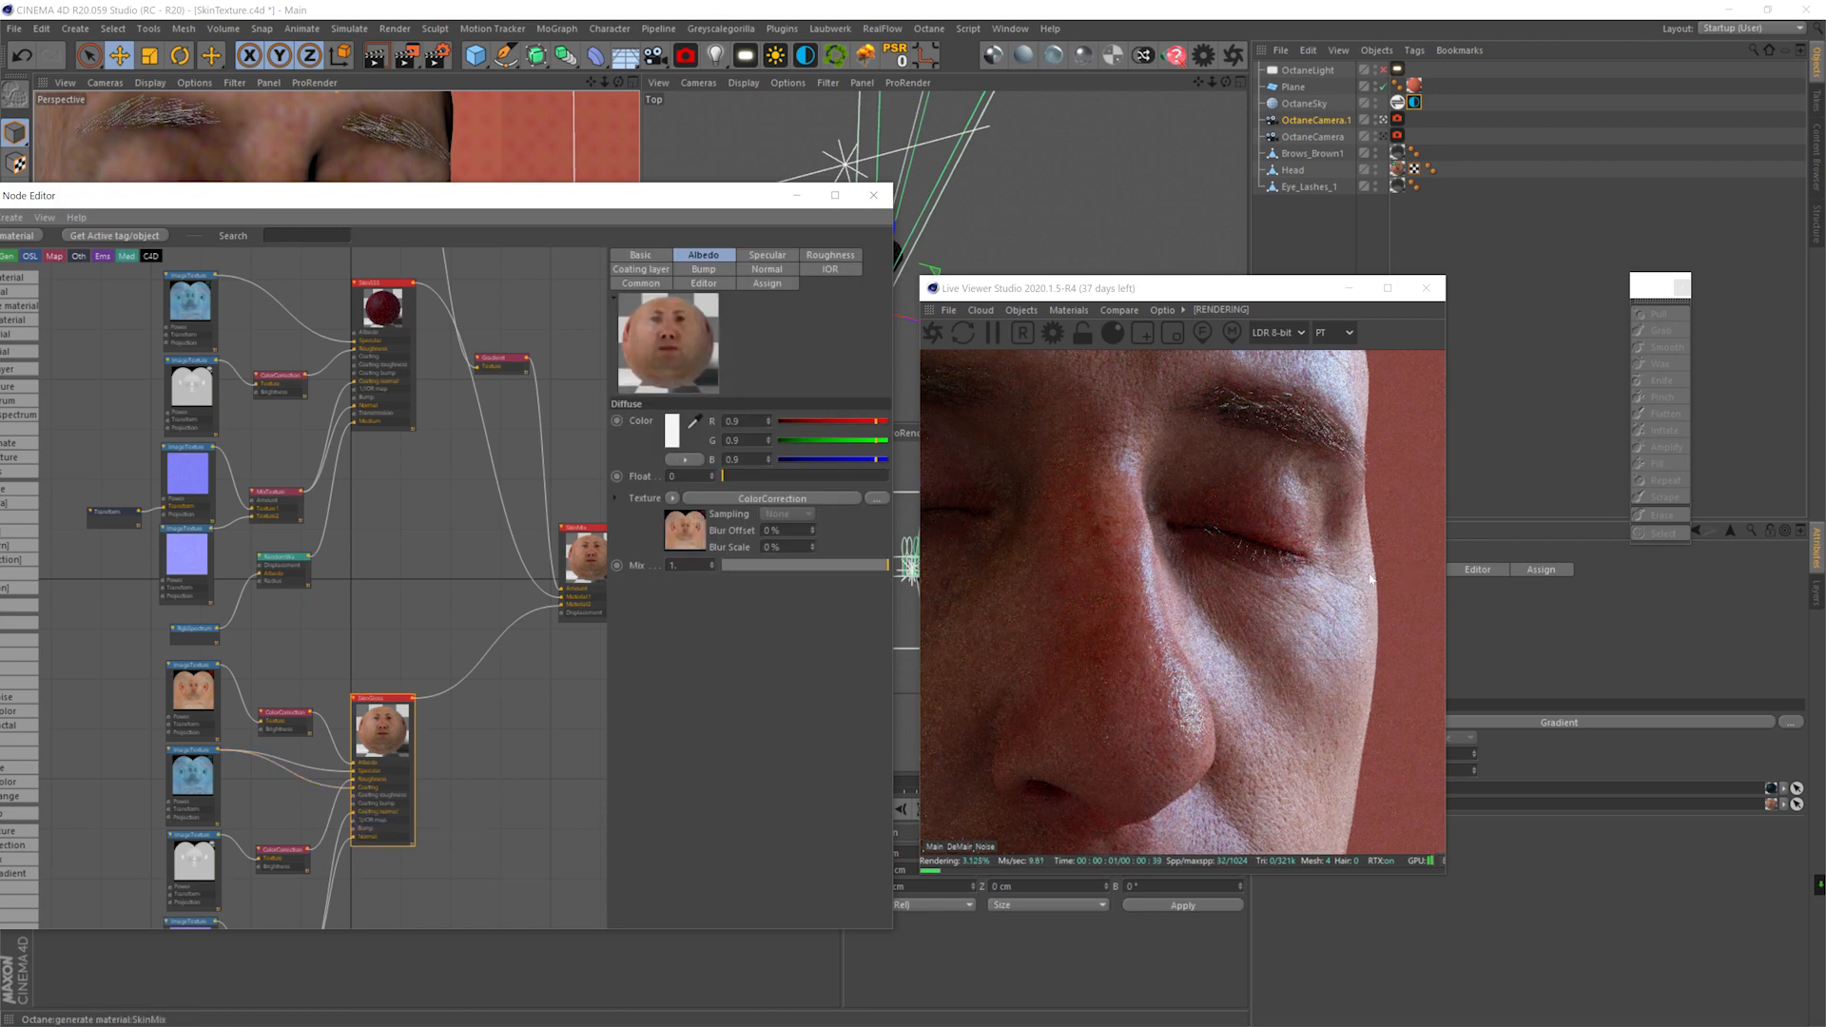
drag(218, 276, 355, 358)
- Store the current render buffer and compare it with the skin rendered without the blue specular texture in both coating inputs
click(1119, 311)
click(1123, 329)
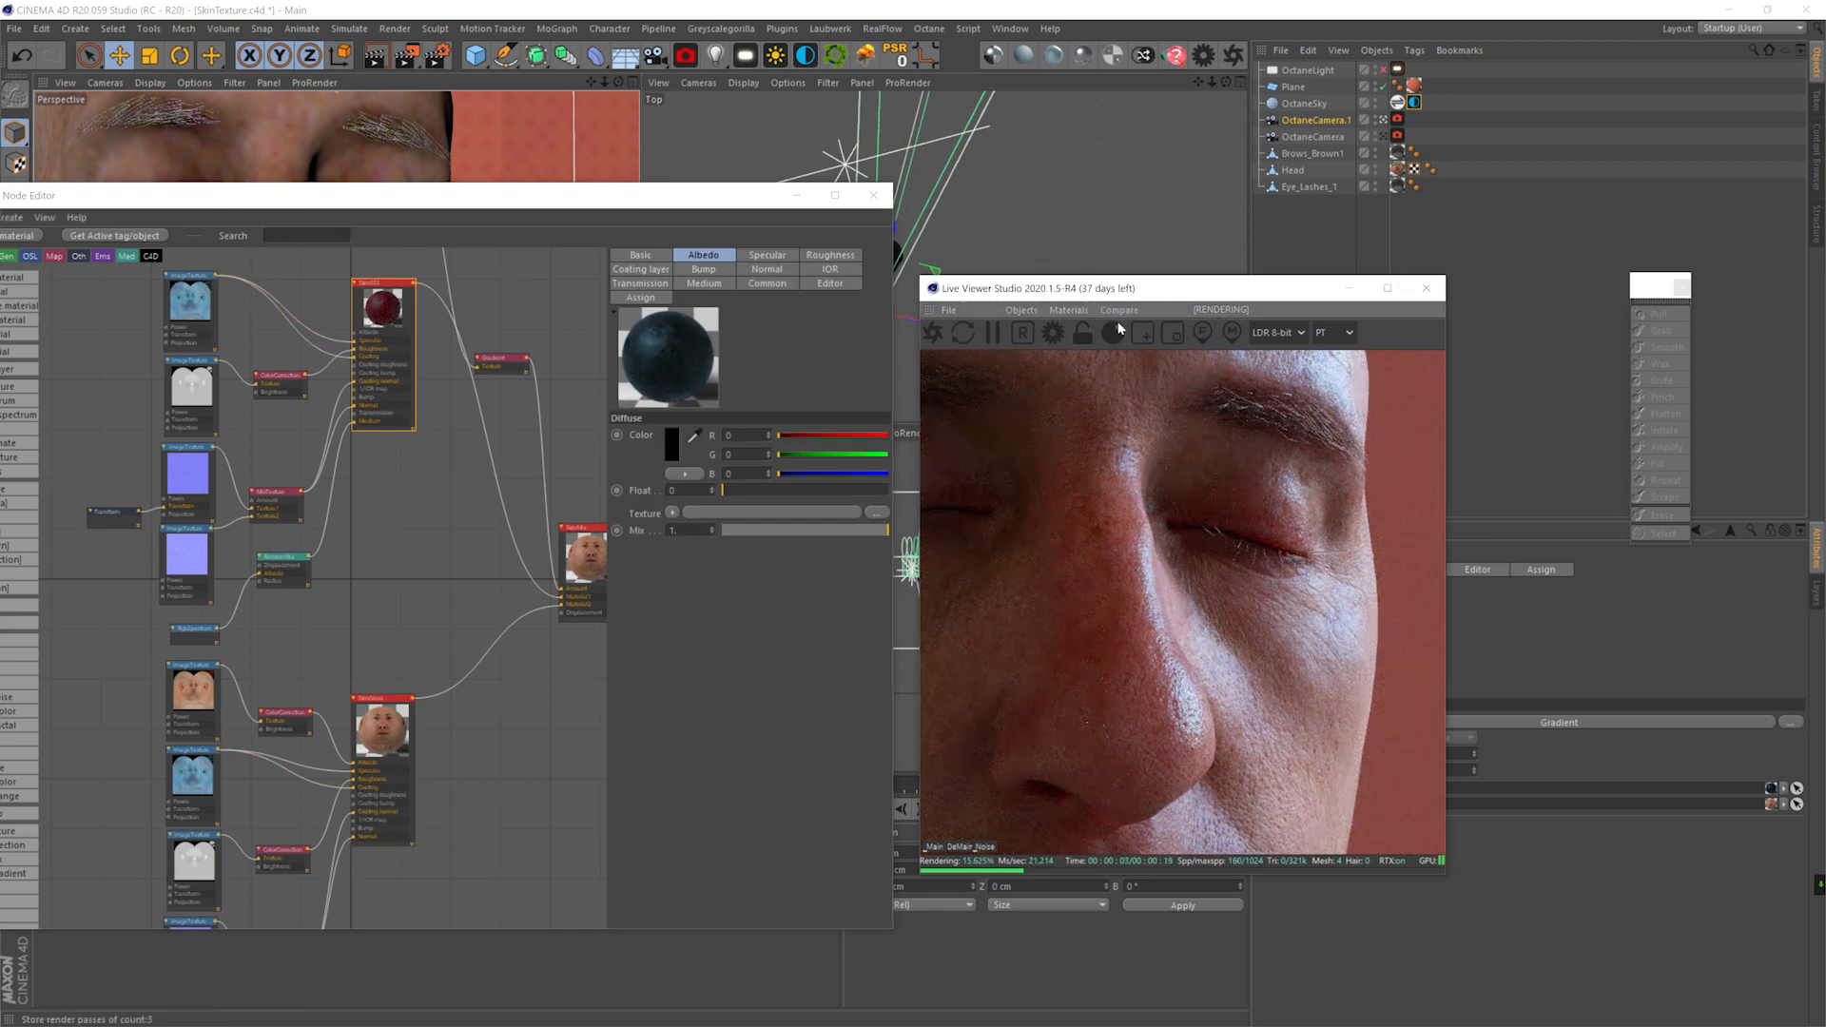
click(311, 349)
drag(1182, 613, 1409, 613)
drag(1406, 545, 1157, 532)
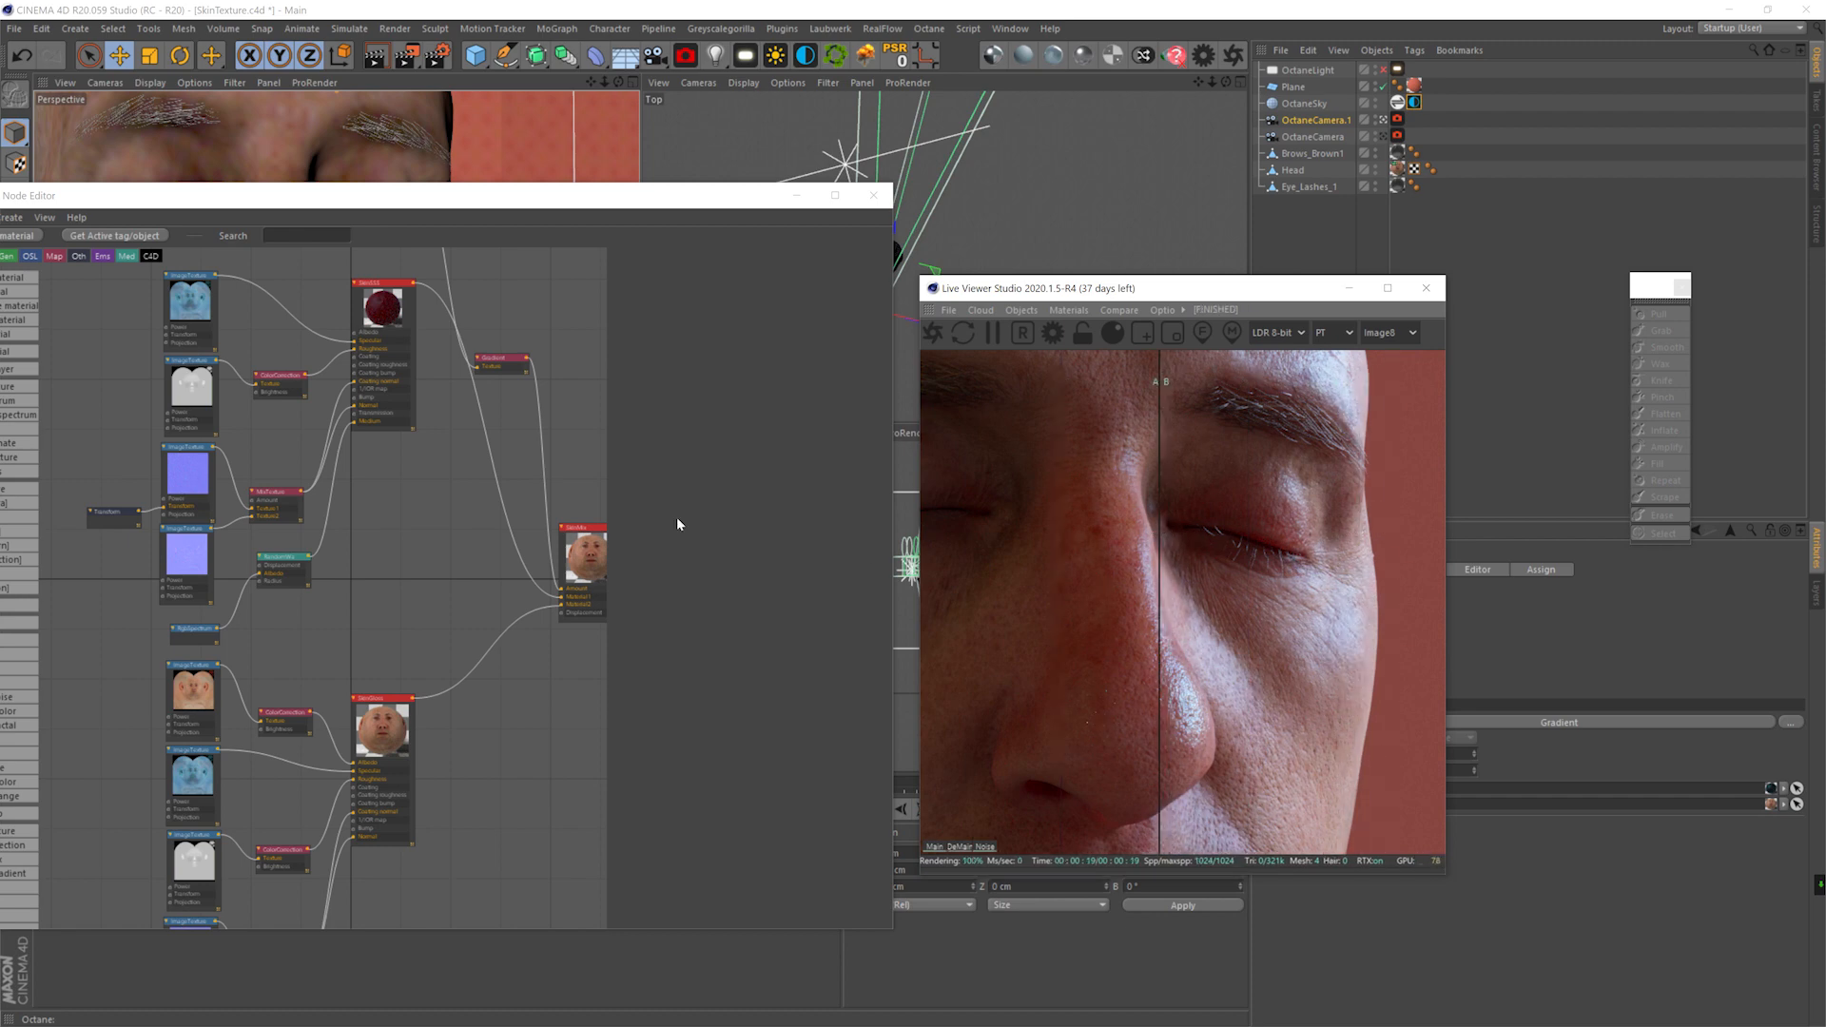
click(281, 383)
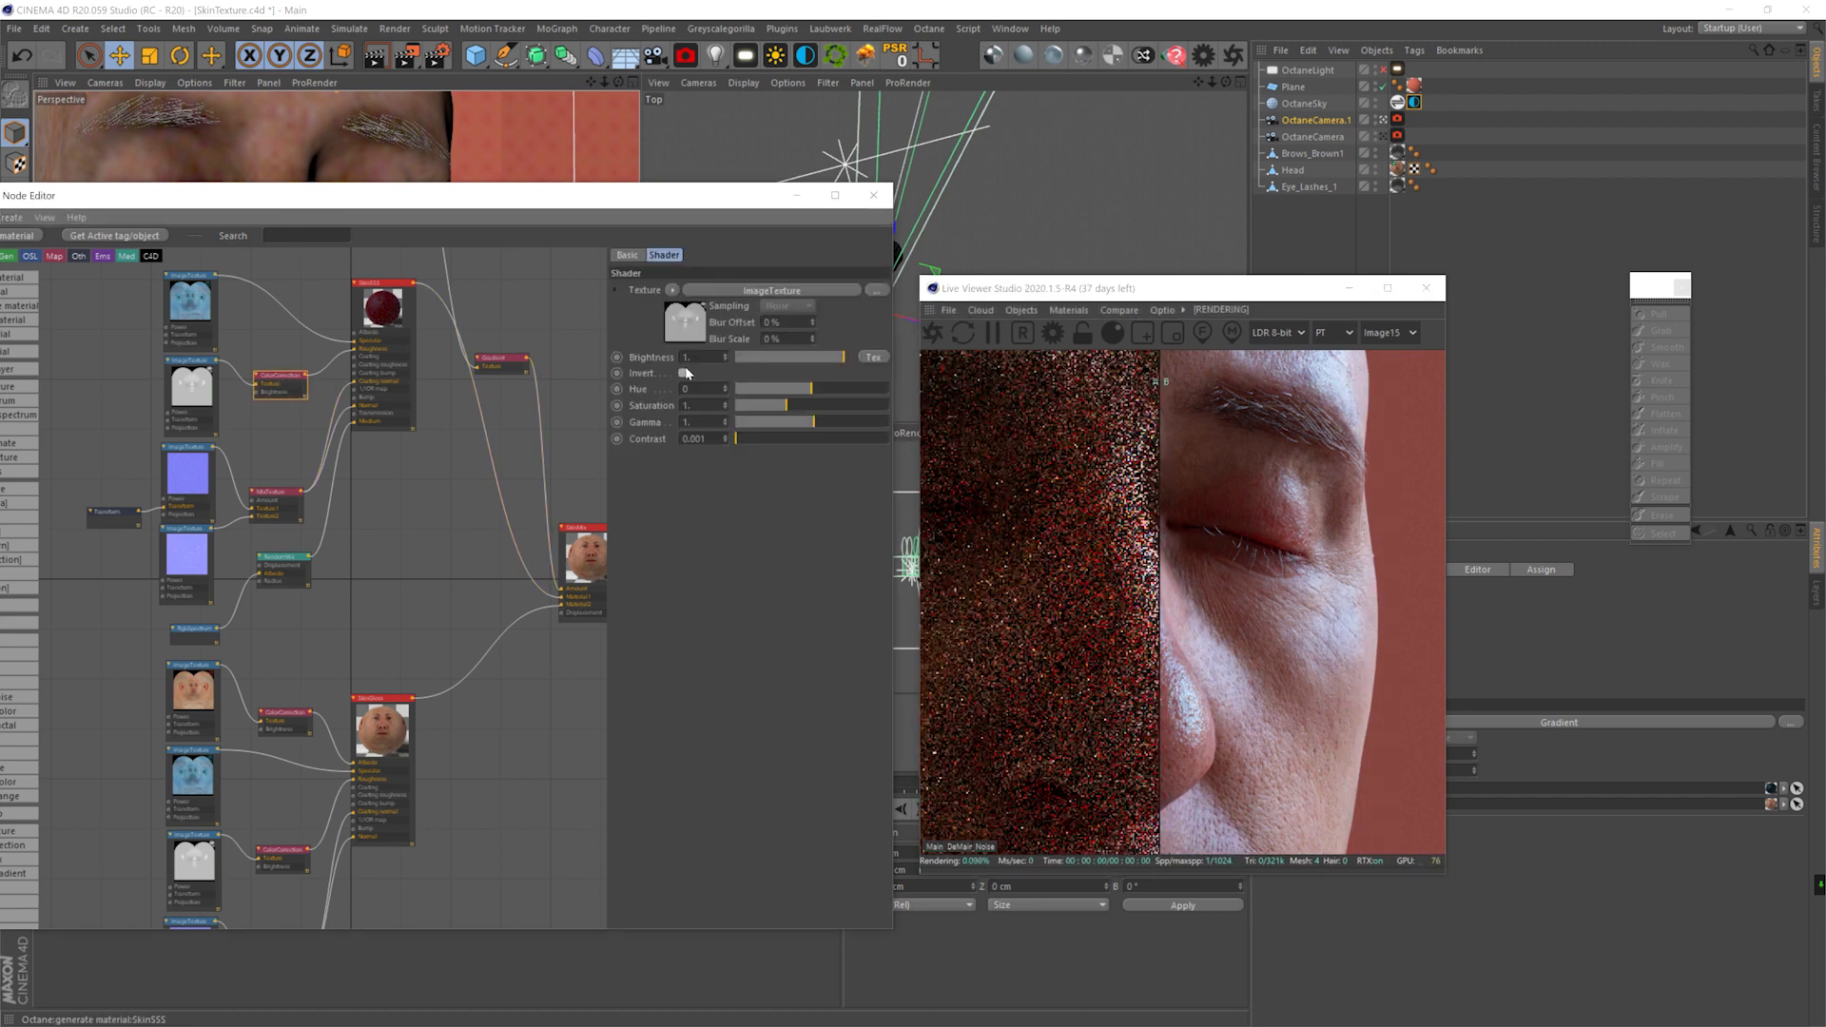
drag(1159, 602, 1385, 590)
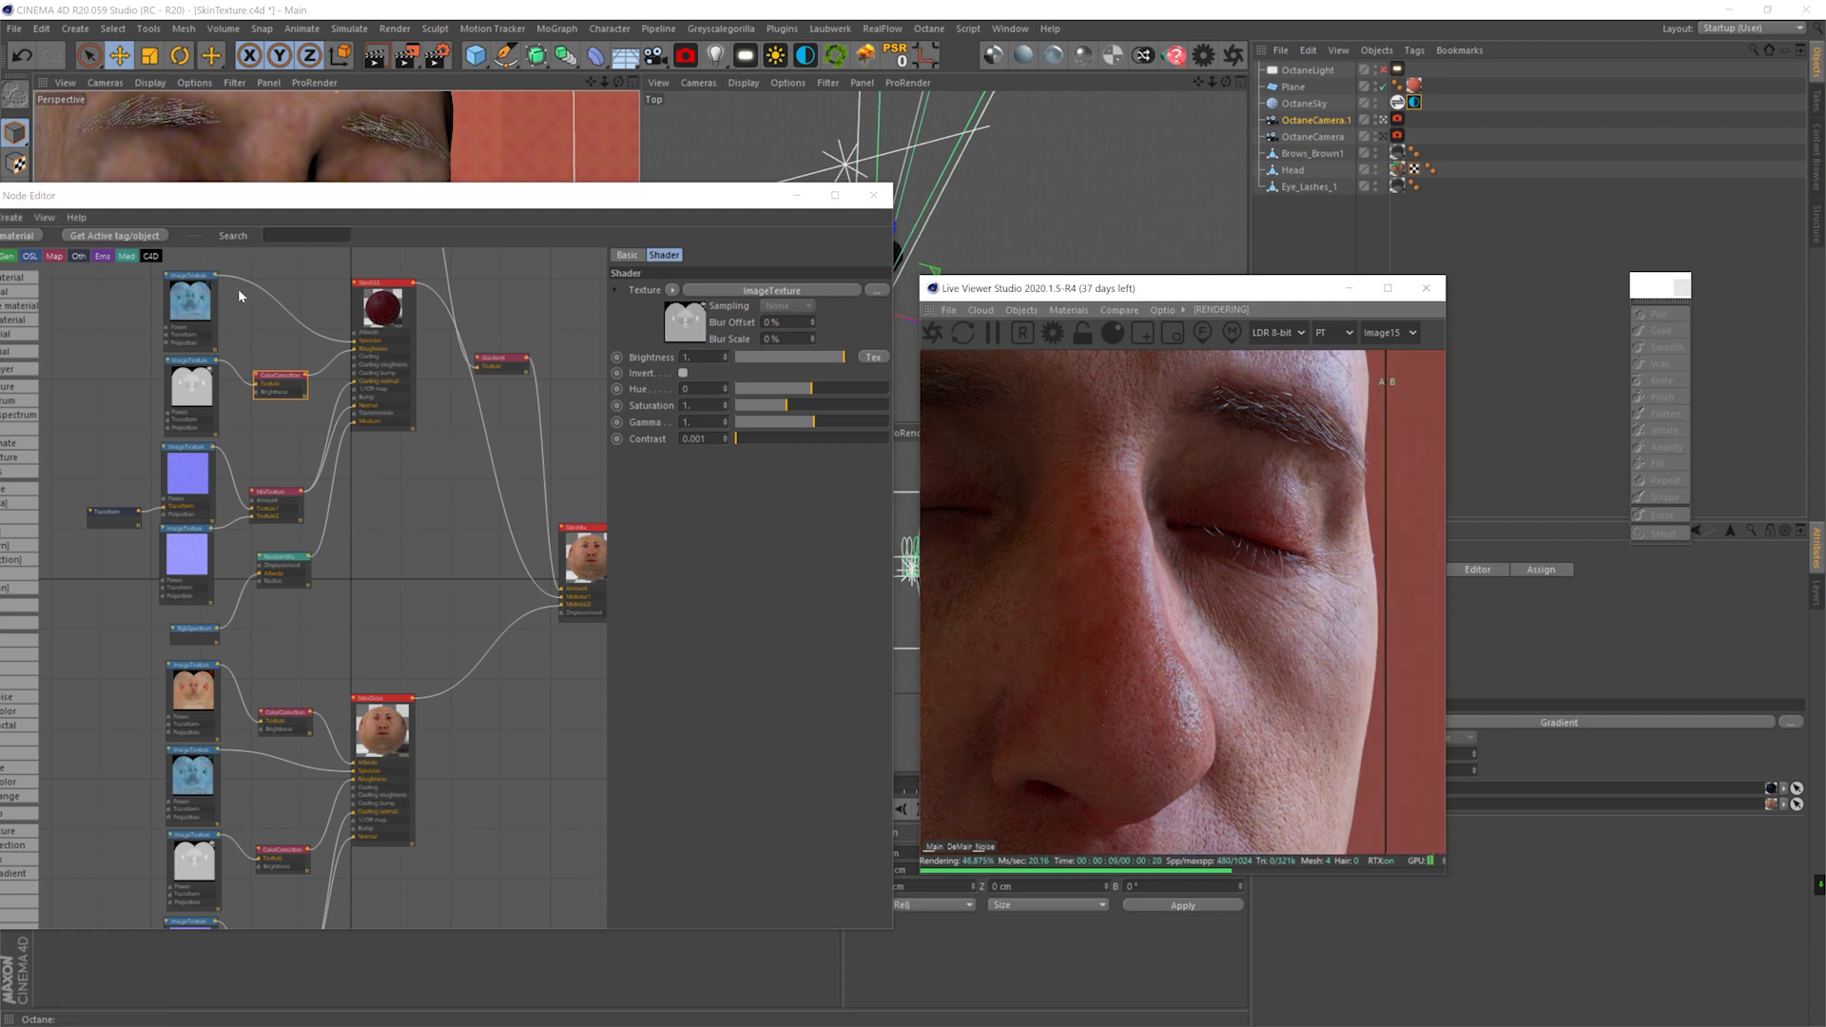
- Reconnect the blue specular texture to the coating inputs of SkinSSS and SkinGloss and compare against the stored render
drag(215, 278, 353, 351)
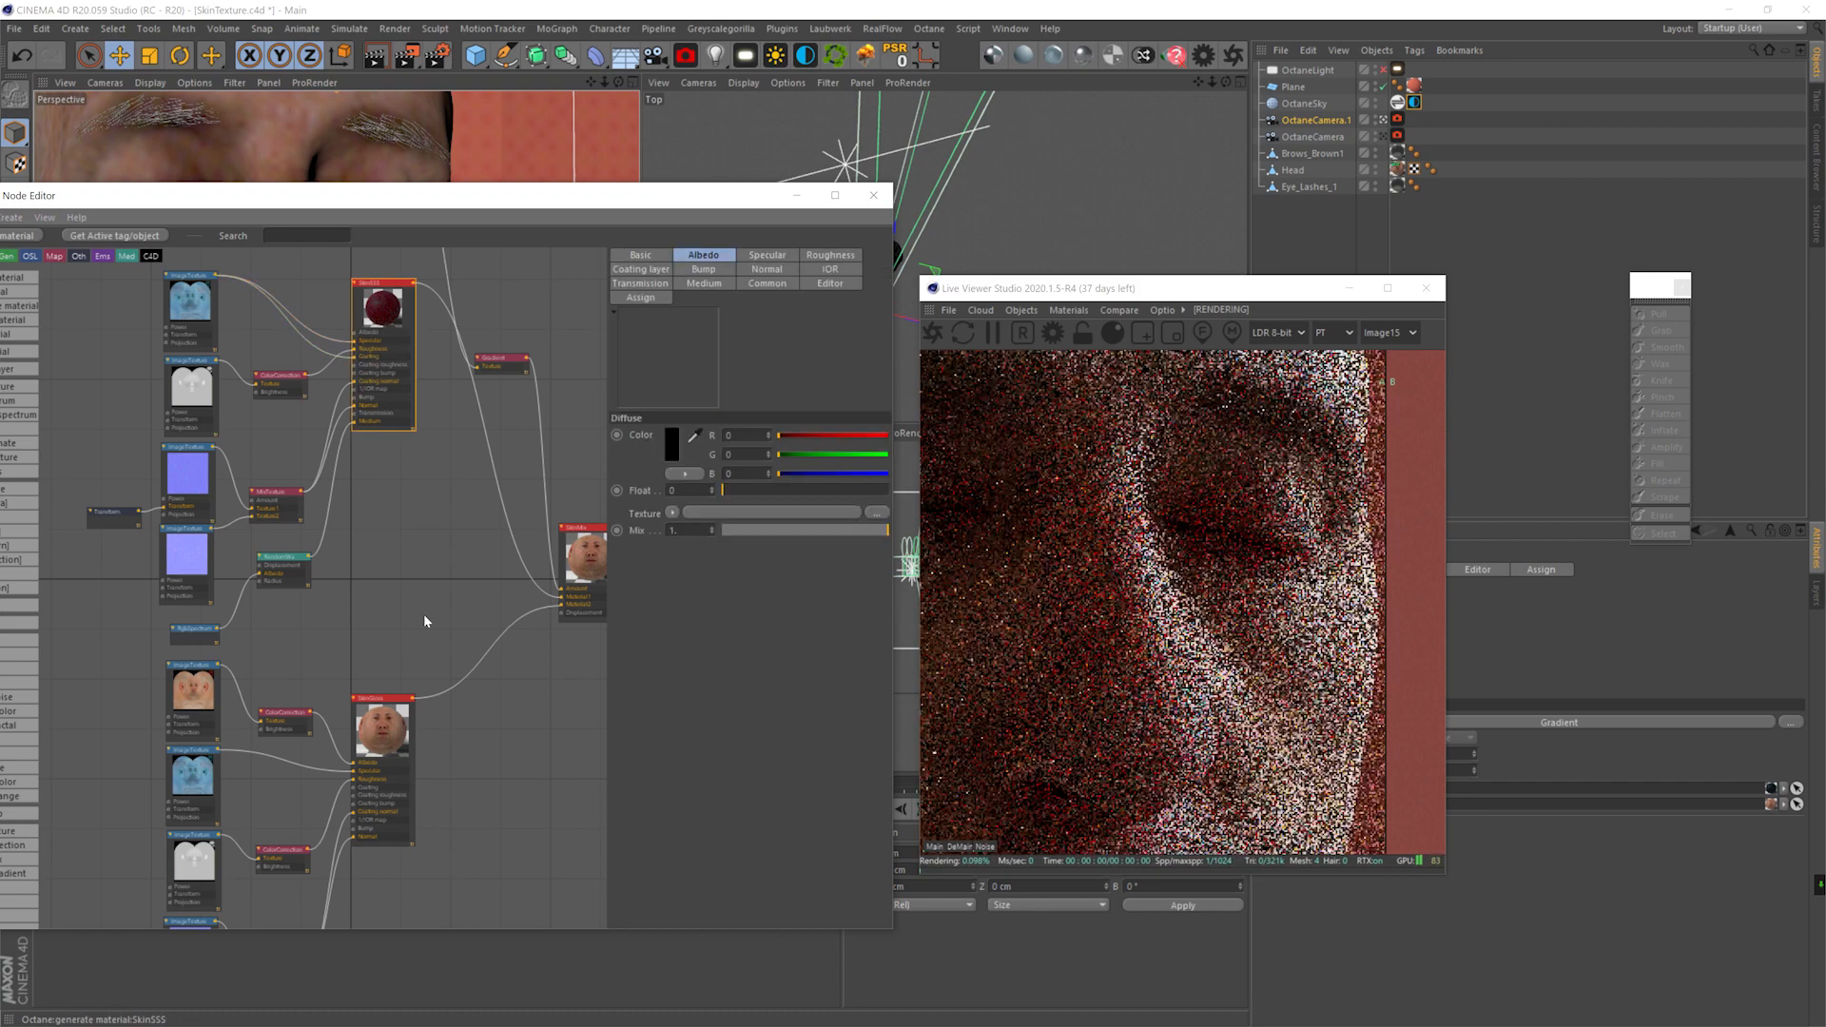
drag(218, 750, 356, 795)
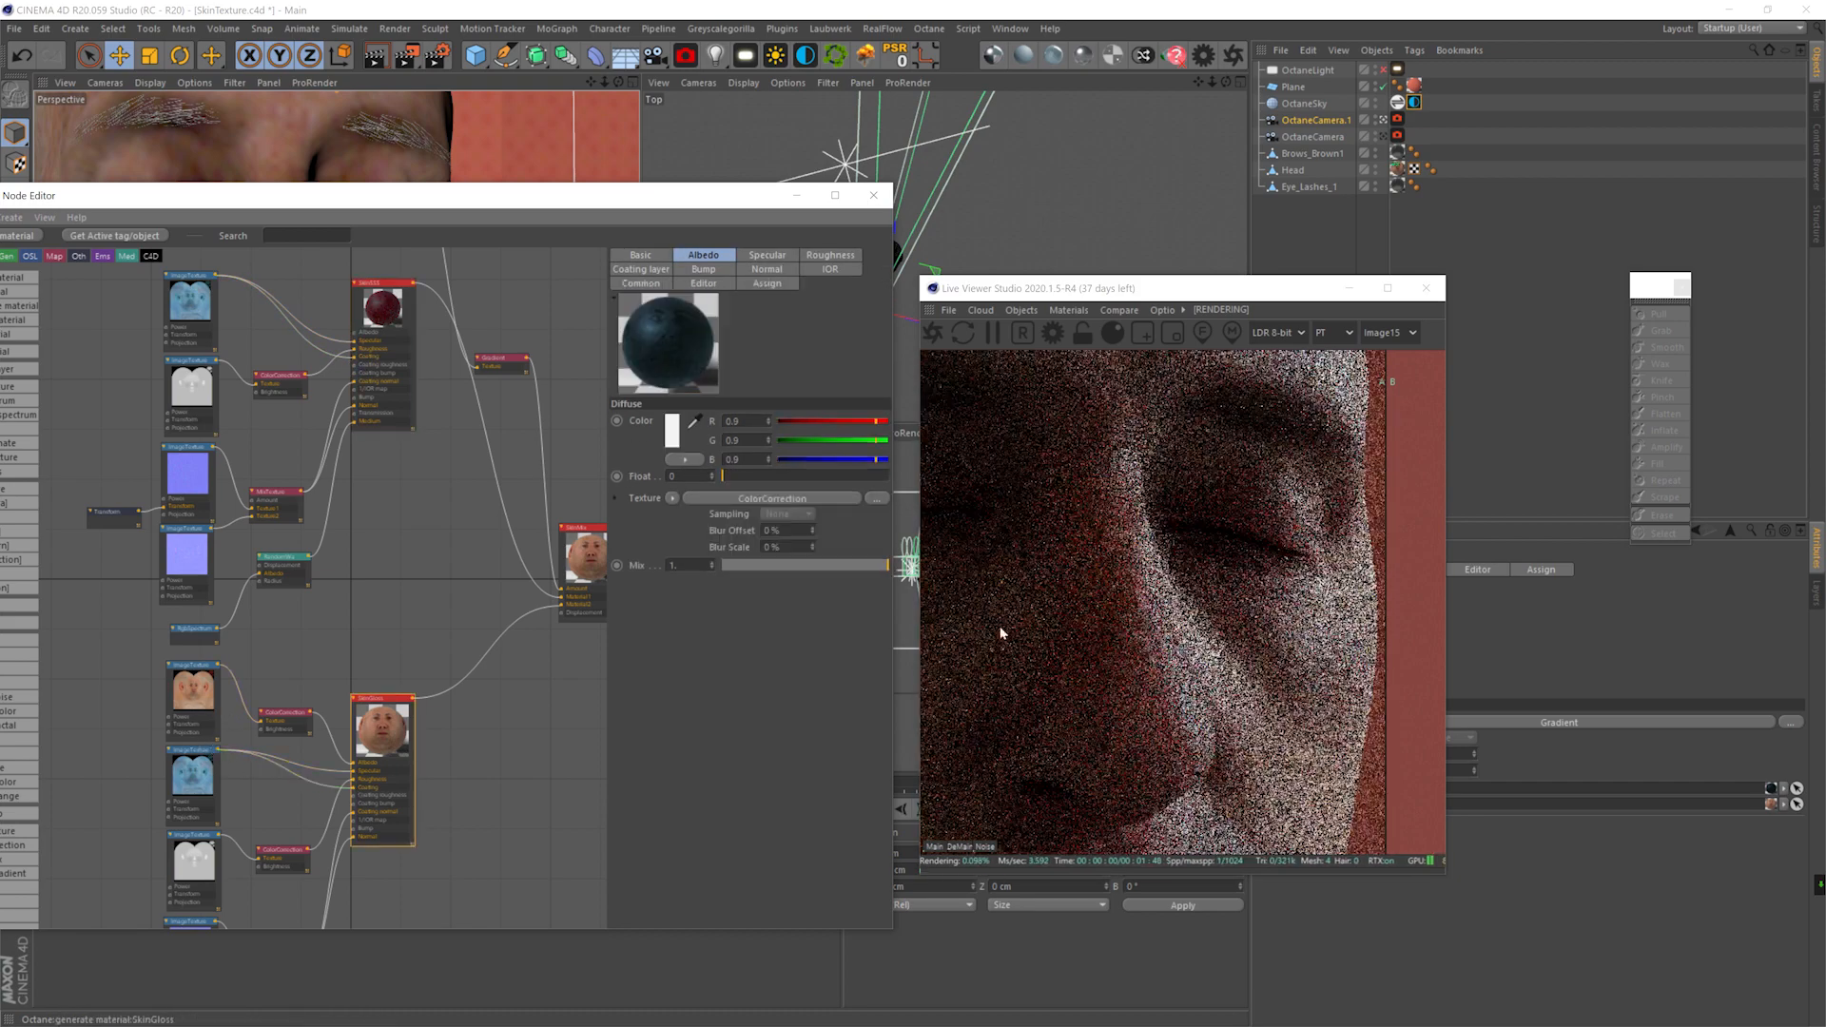
drag(1387, 542, 1241, 589)
- Try toggling Invert on the Color Correction node between the white map and SkinGloss
click(281, 856)
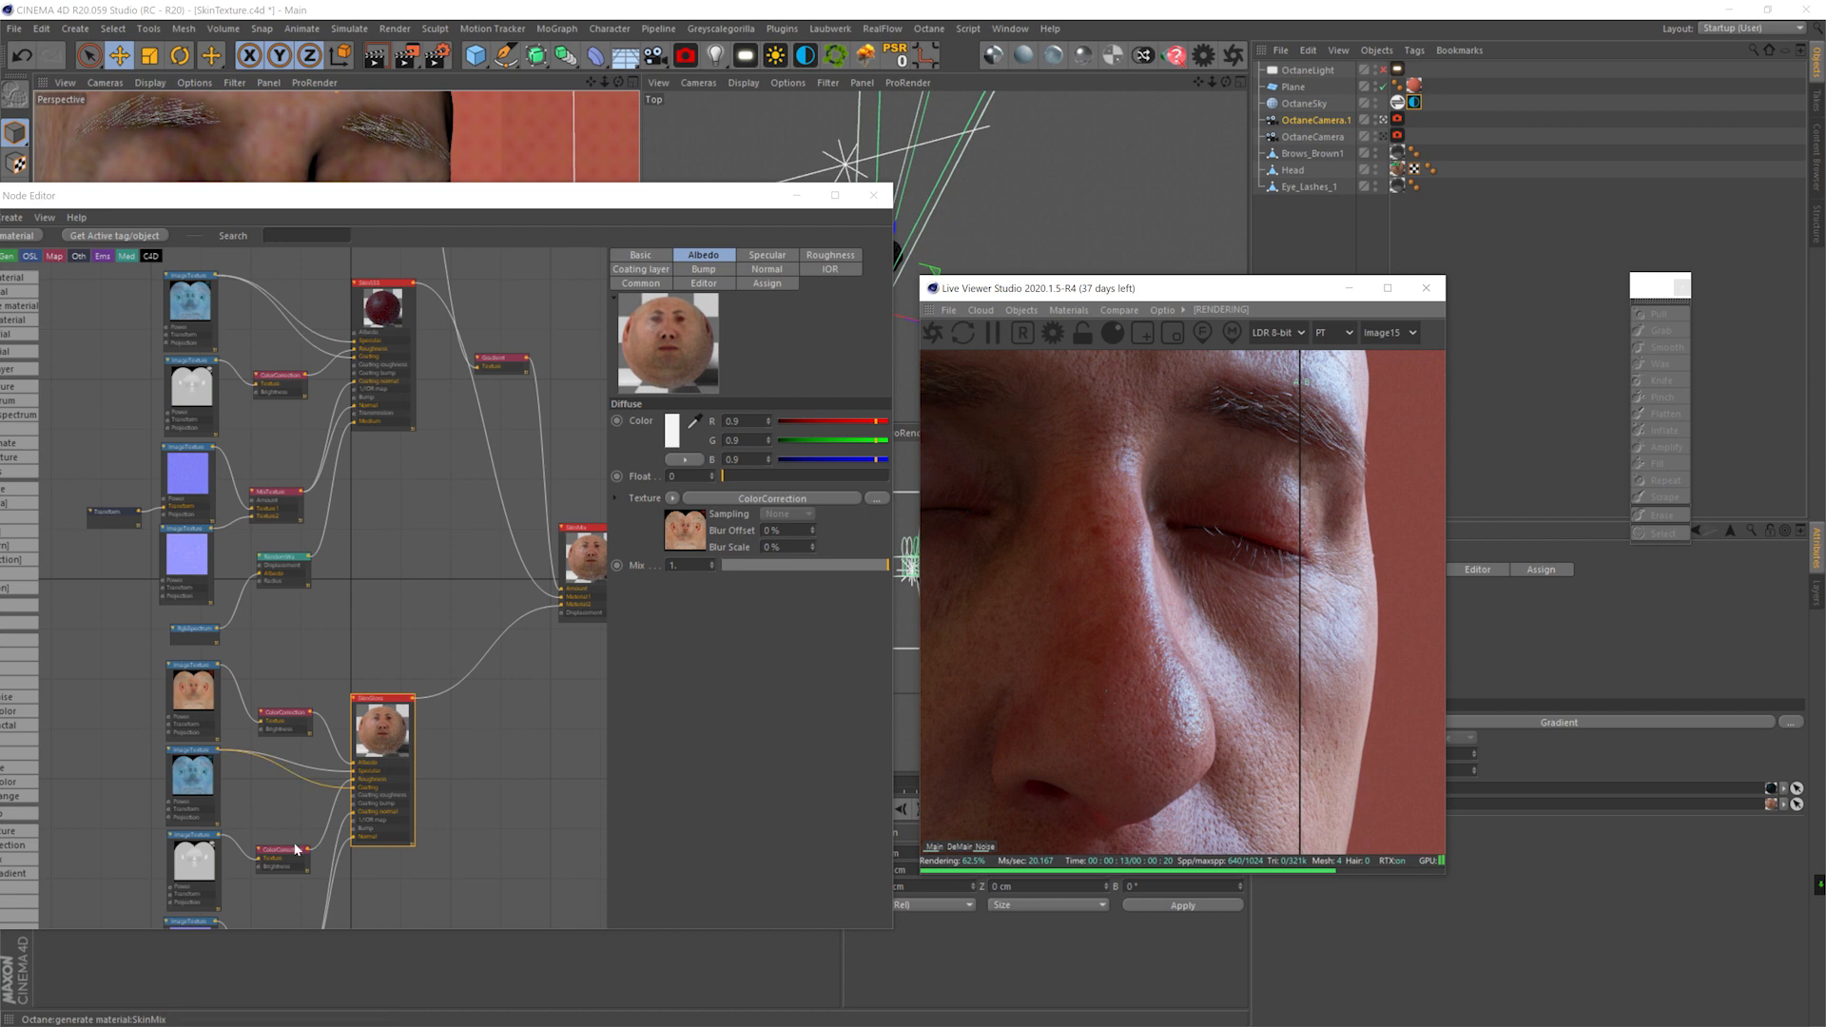
click(682, 373)
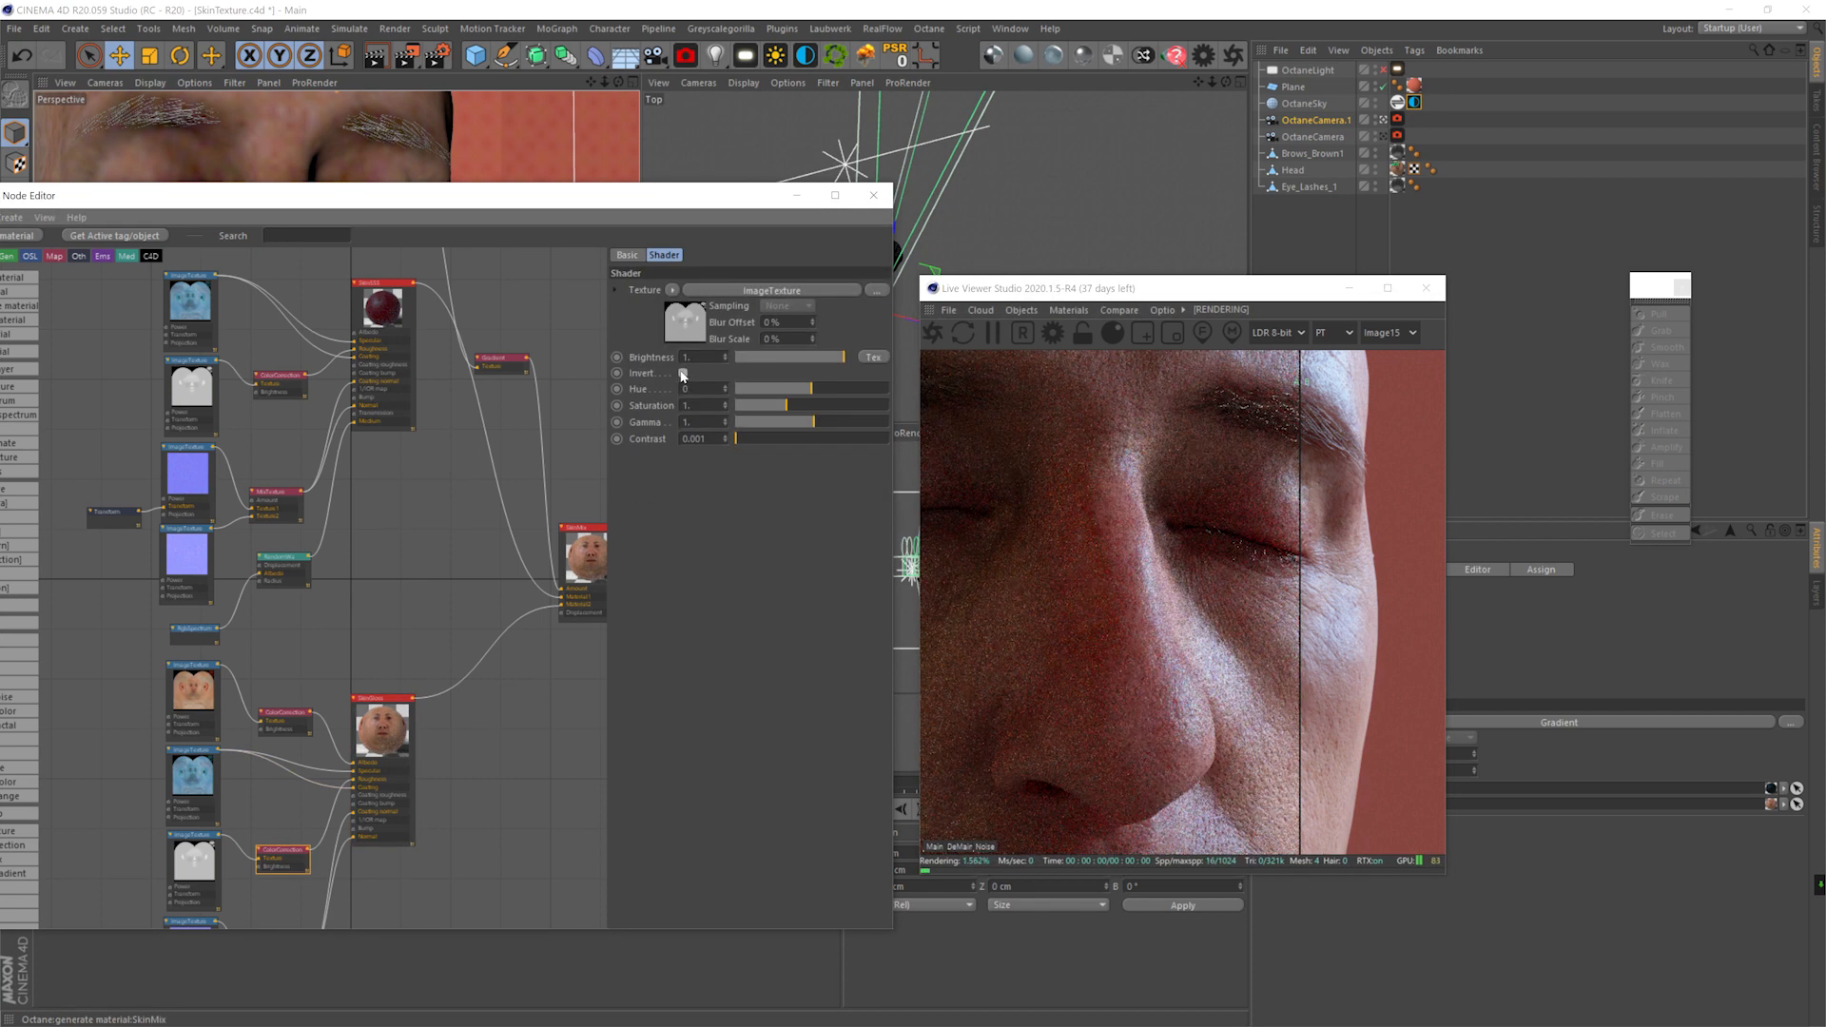
click(1300, 683)
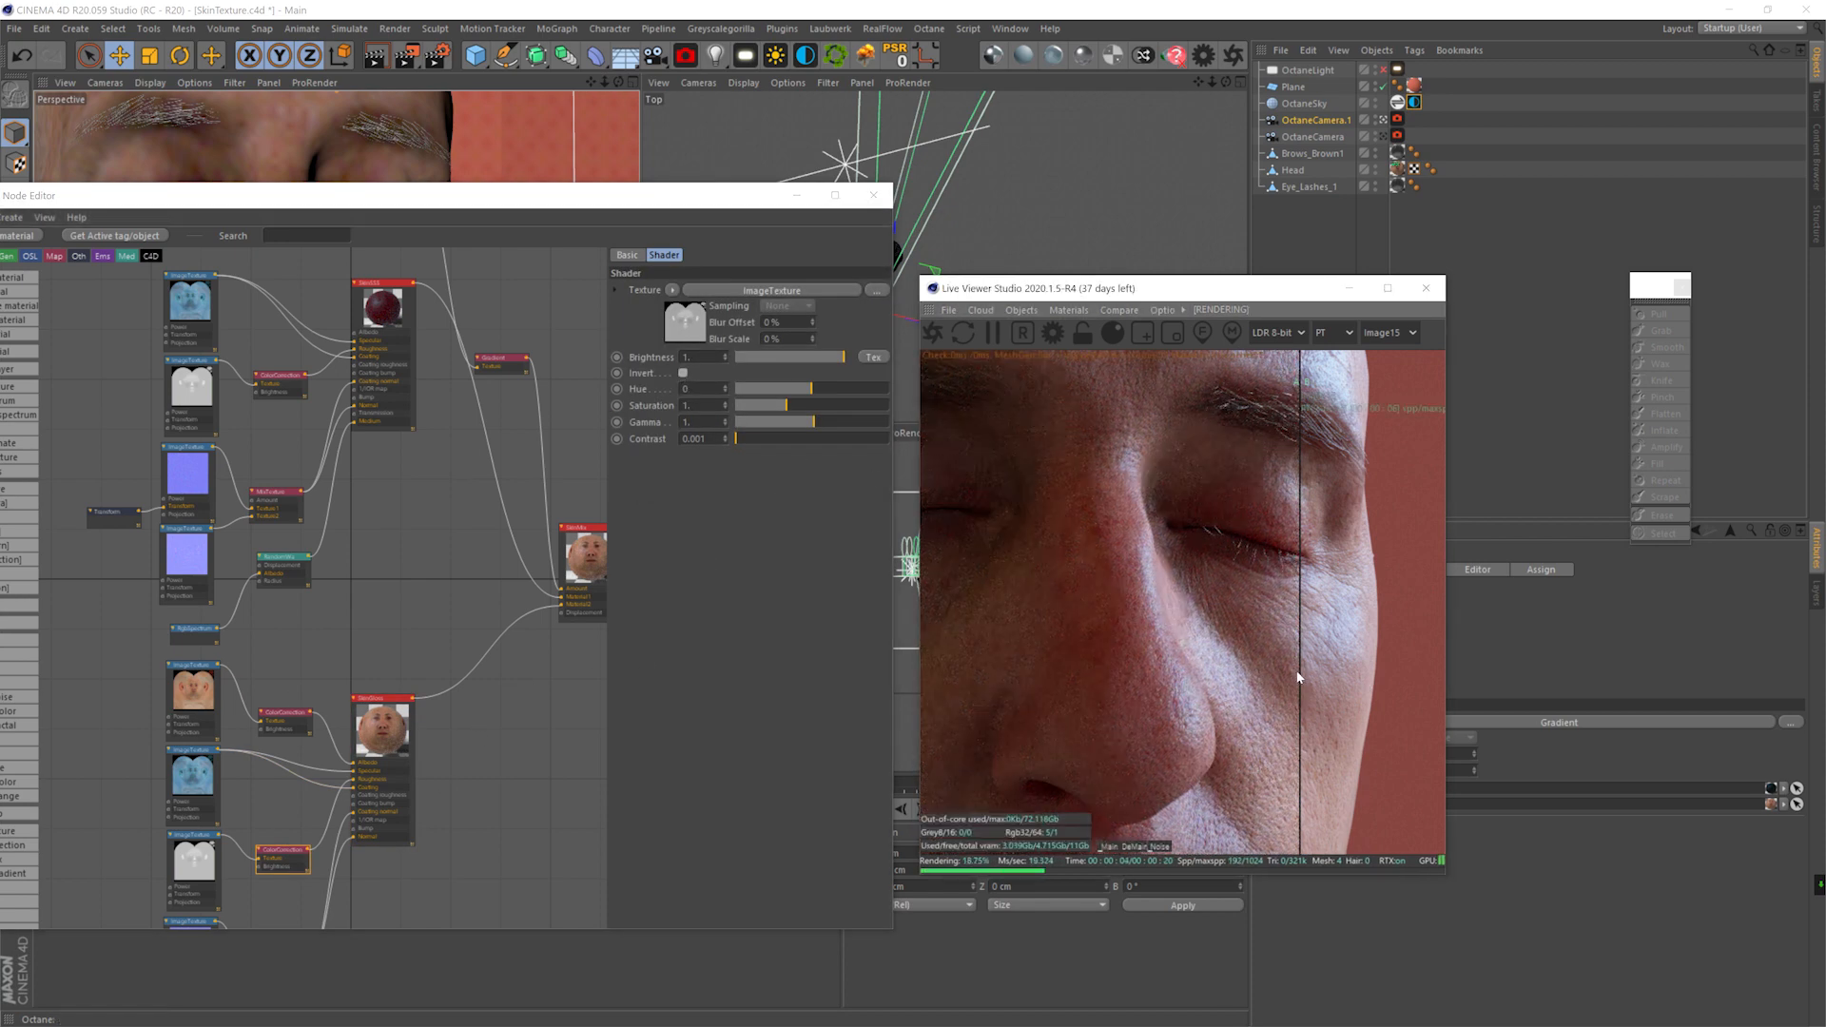
- Hide the render statistics in the Live Viewer and shift the A/B comparison divider to the background beside the face
right_click(1178, 667)
click(1236, 828)
drag(1303, 726, 1391, 725)
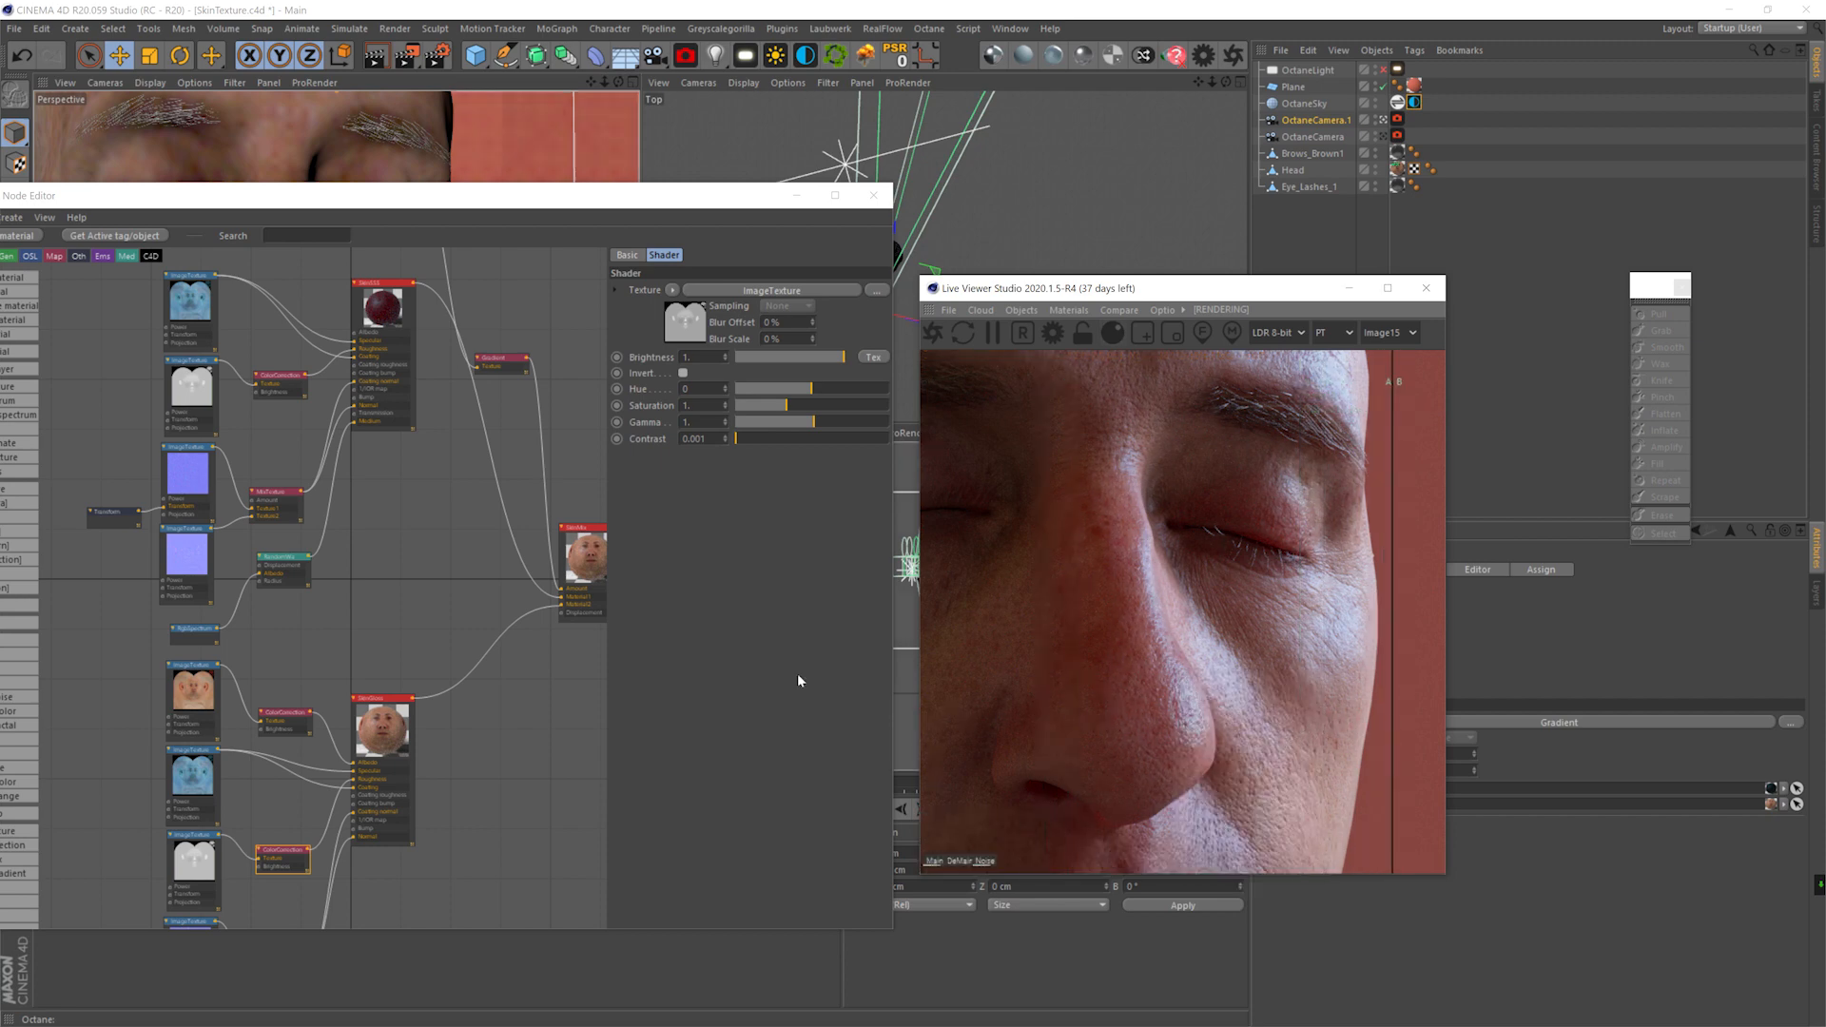
- Set the density of SkinSSS's Random Walk medium to 100 and compare the close-up against the stored render
click(282, 555)
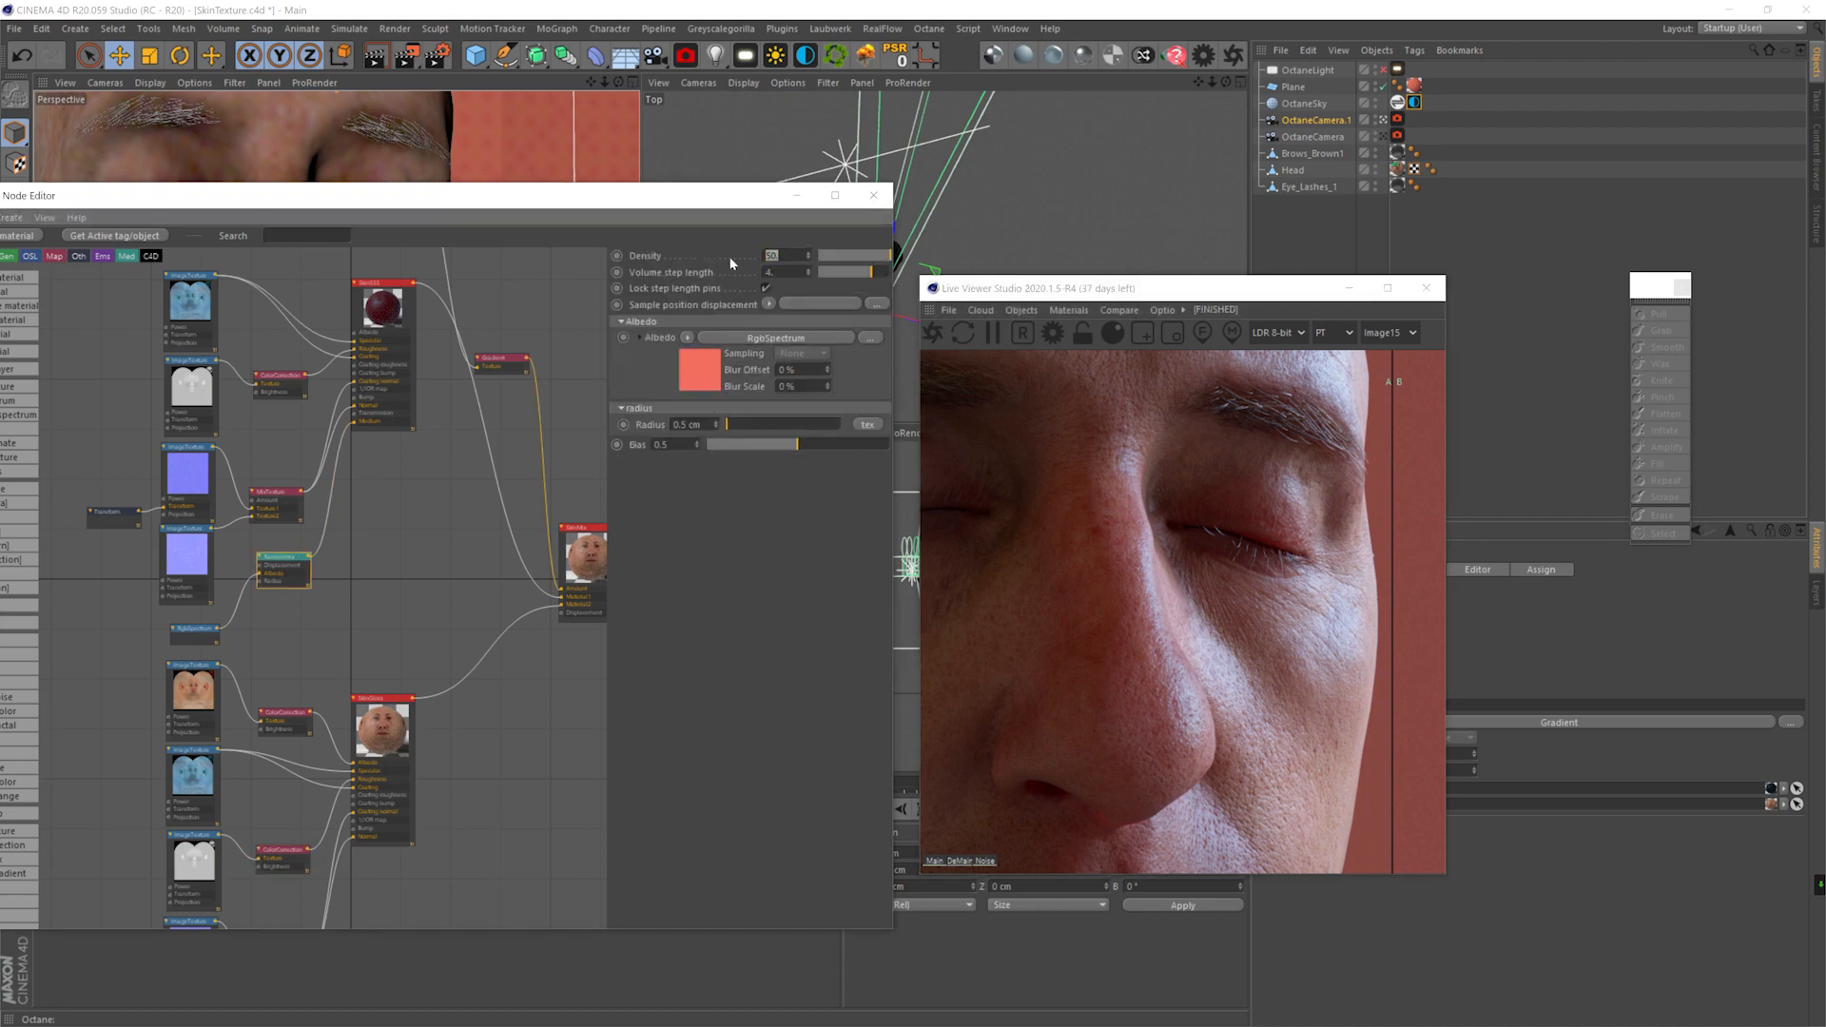
text(100)
key(Return)
mouse_move(1394, 549)
mouse_down()
mouse_move(1205, 533)
mouse_move(998, 558)
mouse_move(1379, 561)
mouse_up()
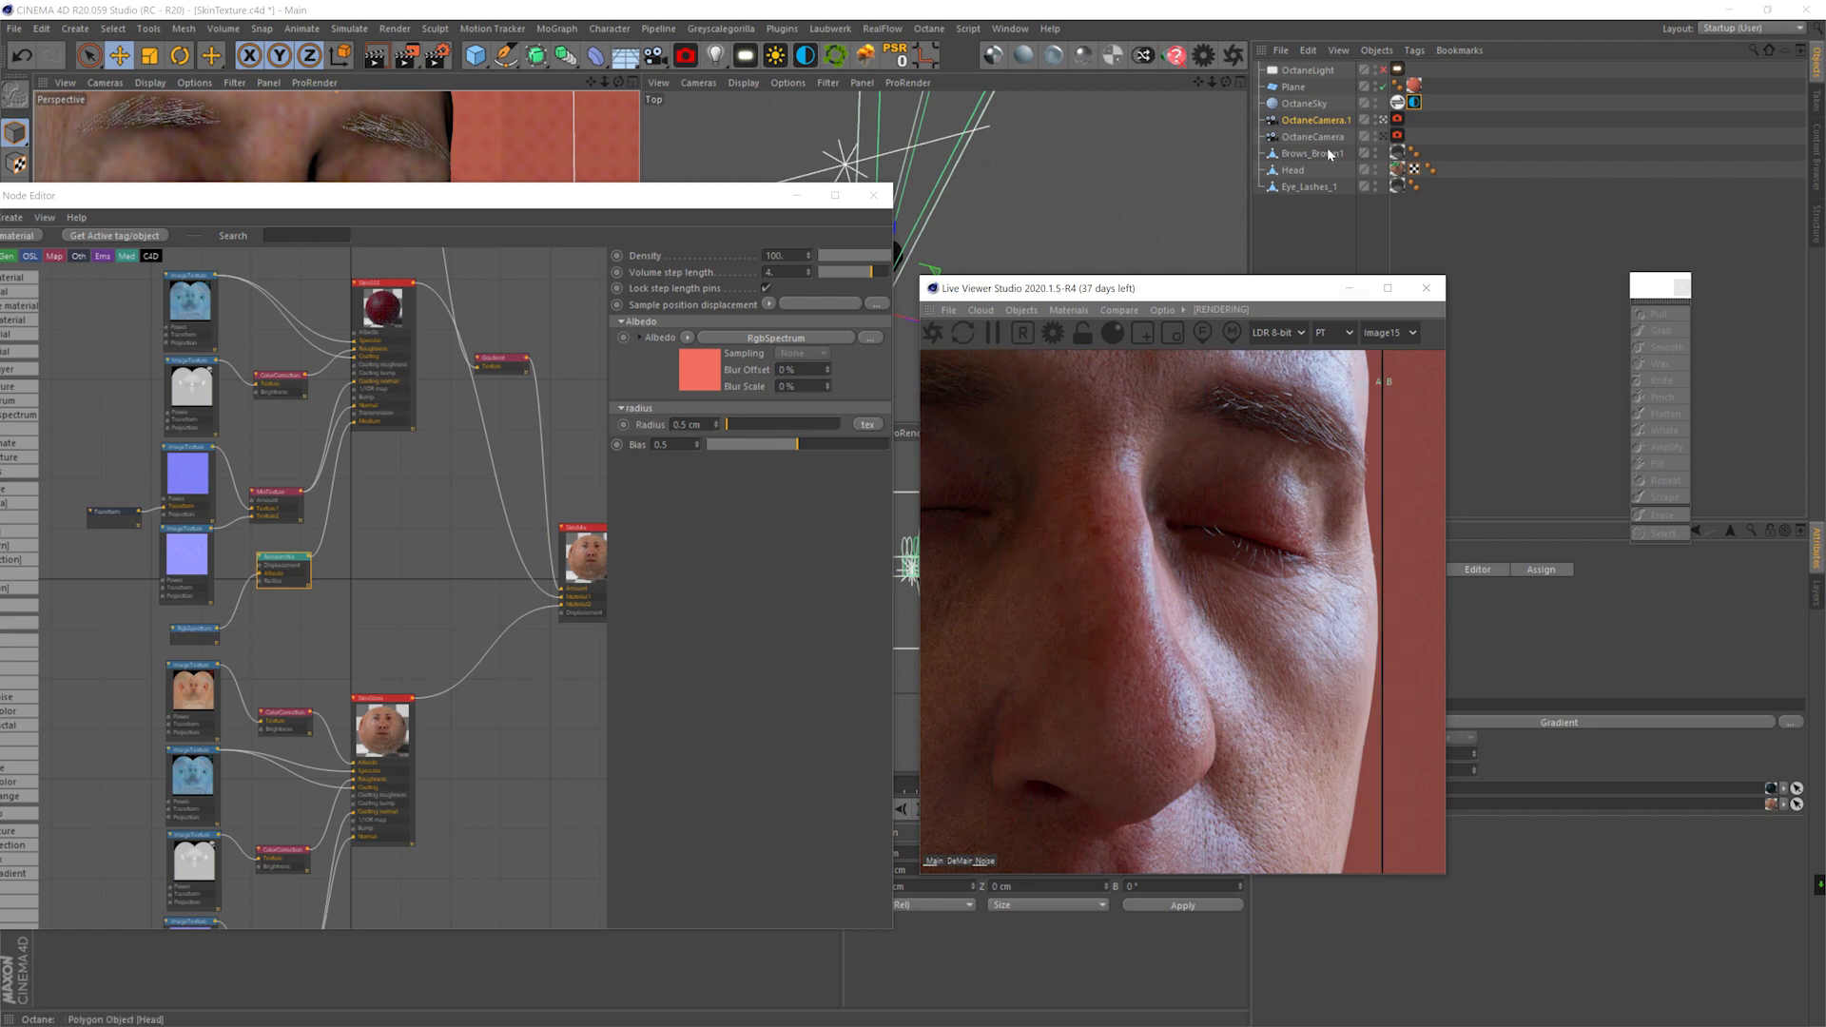
- Switch the view back to the original OctaneCamera and turn off the A/B comparison
click(1383, 136)
click(1118, 310)
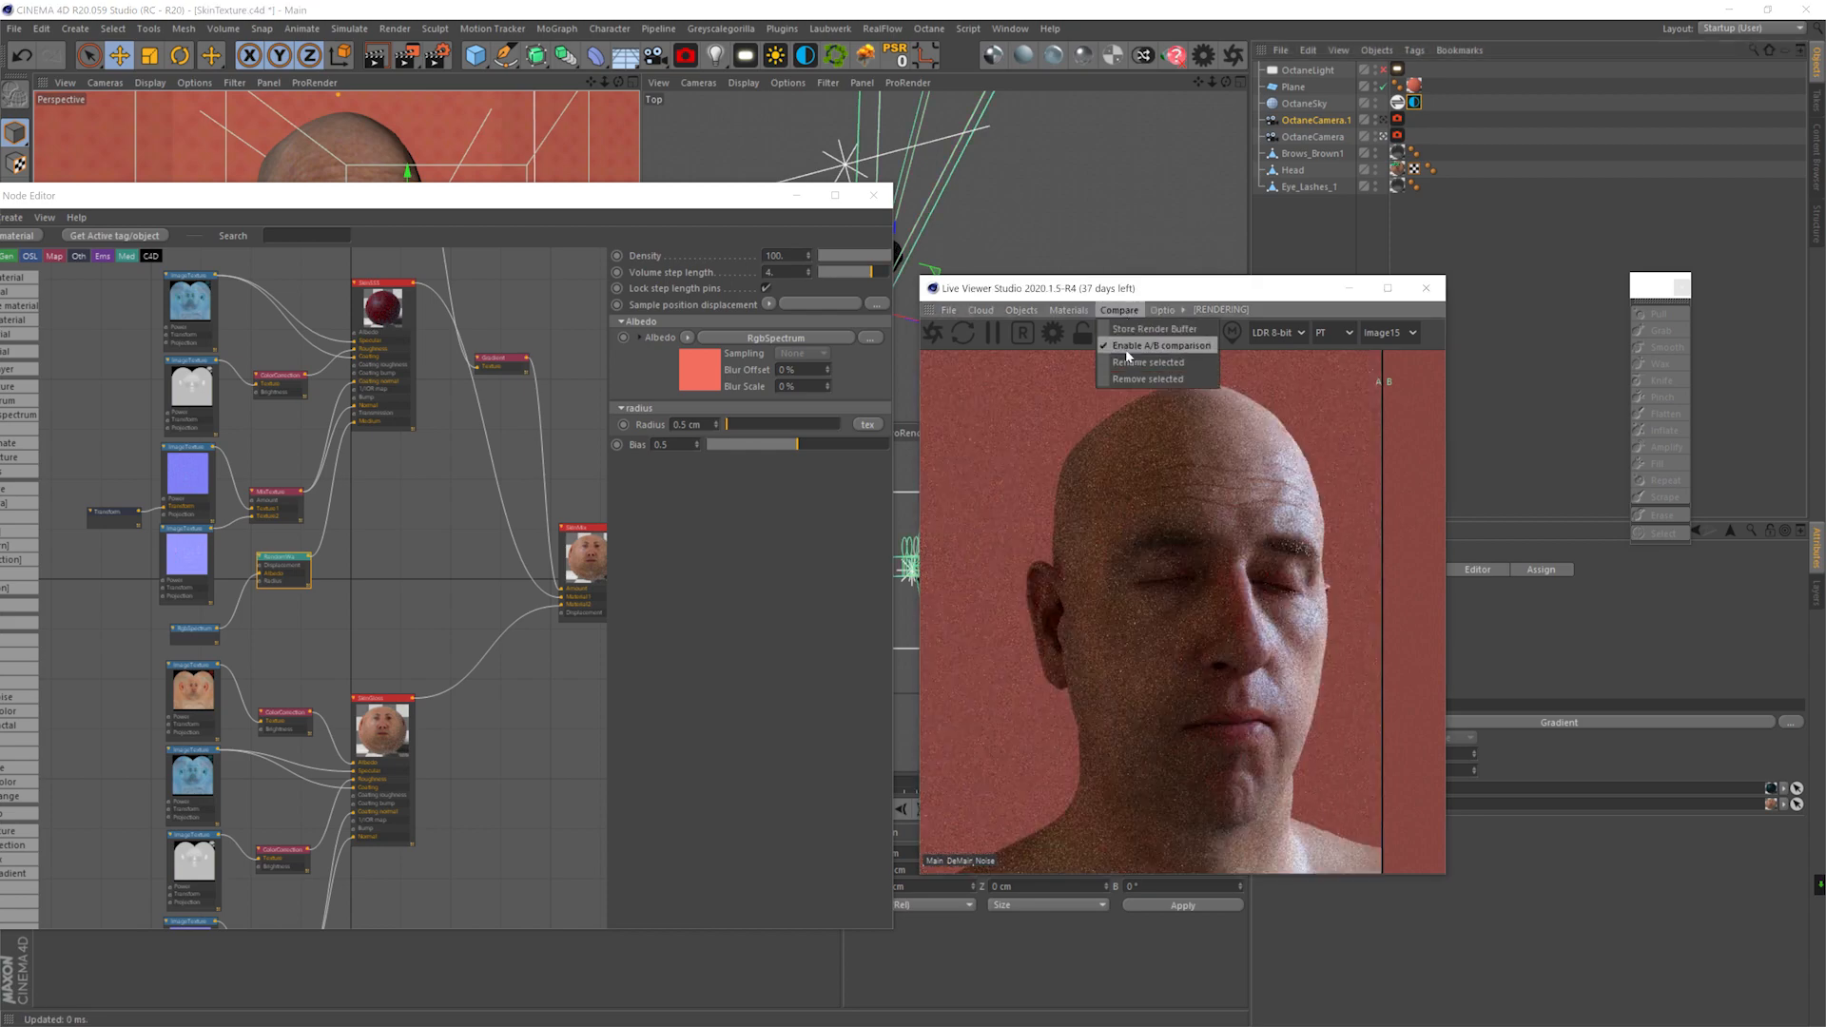
click(1127, 348)
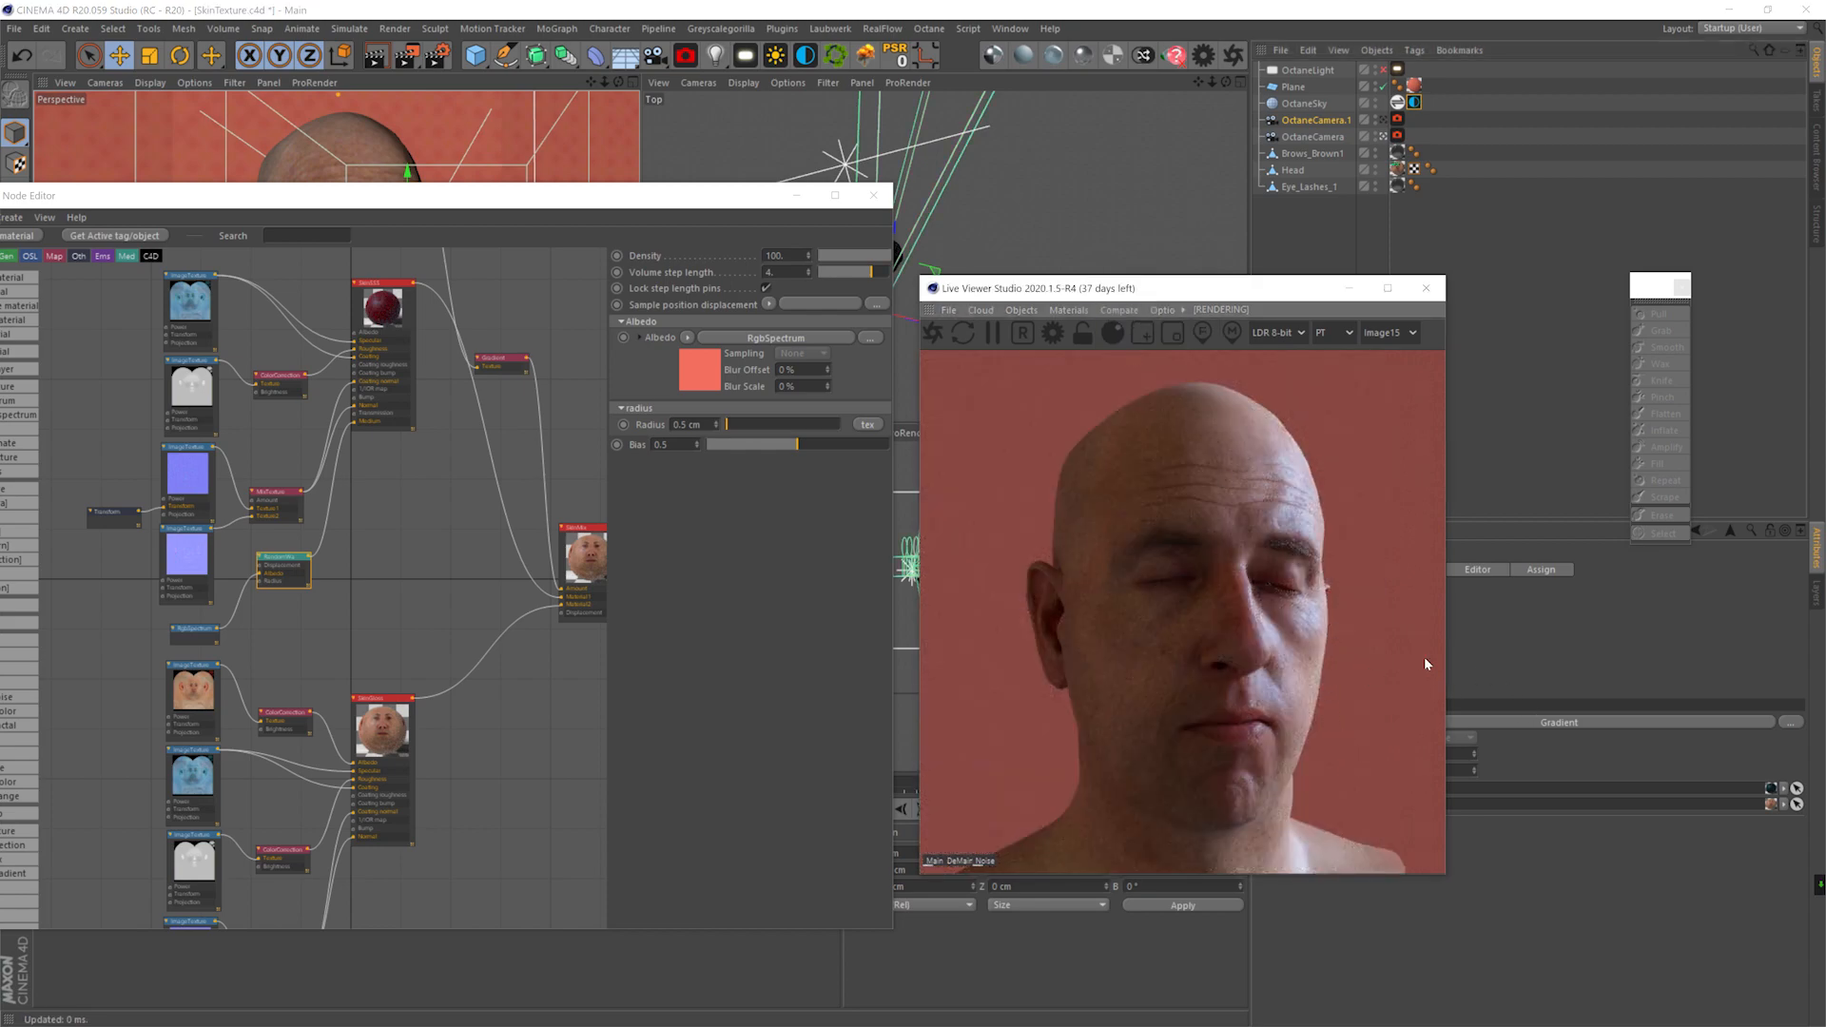
- Lower the Random Walk medium's density to 65, re-enable OctaneLight and close the node editor
drag(806, 255, 740, 253)
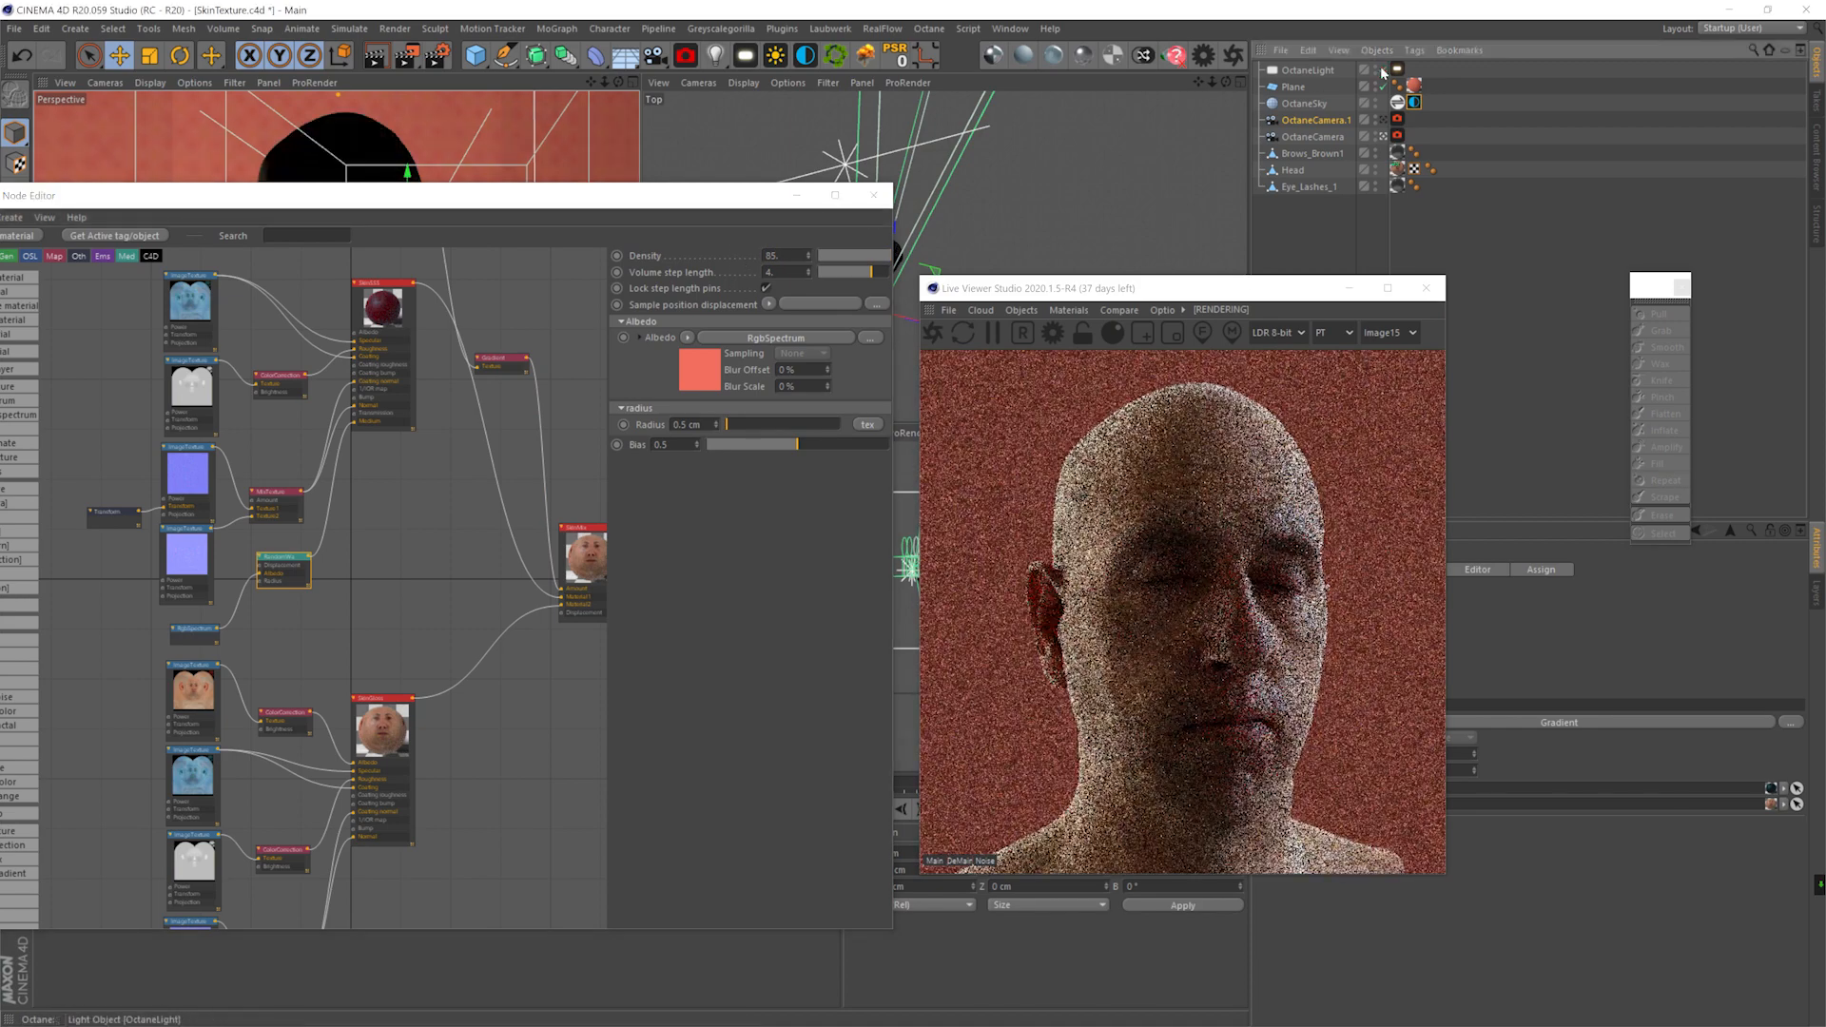
click(874, 195)
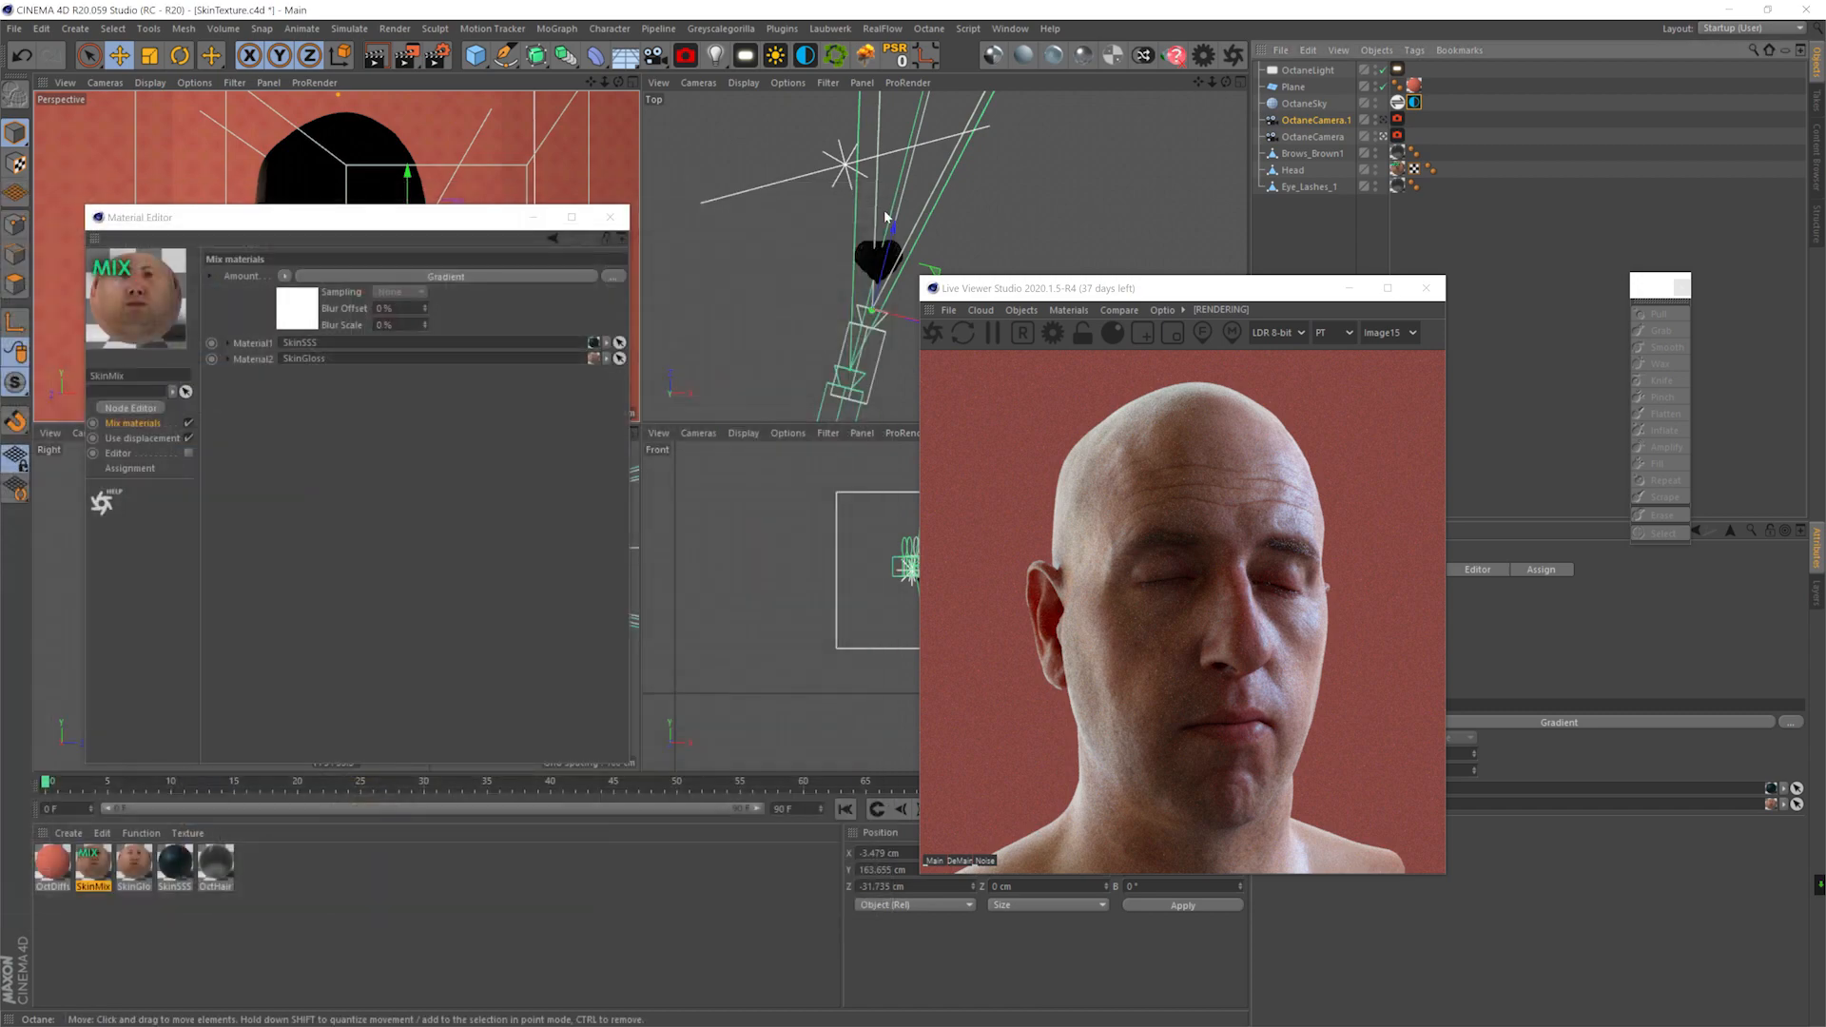
drag(1209, 292, 965, 152)
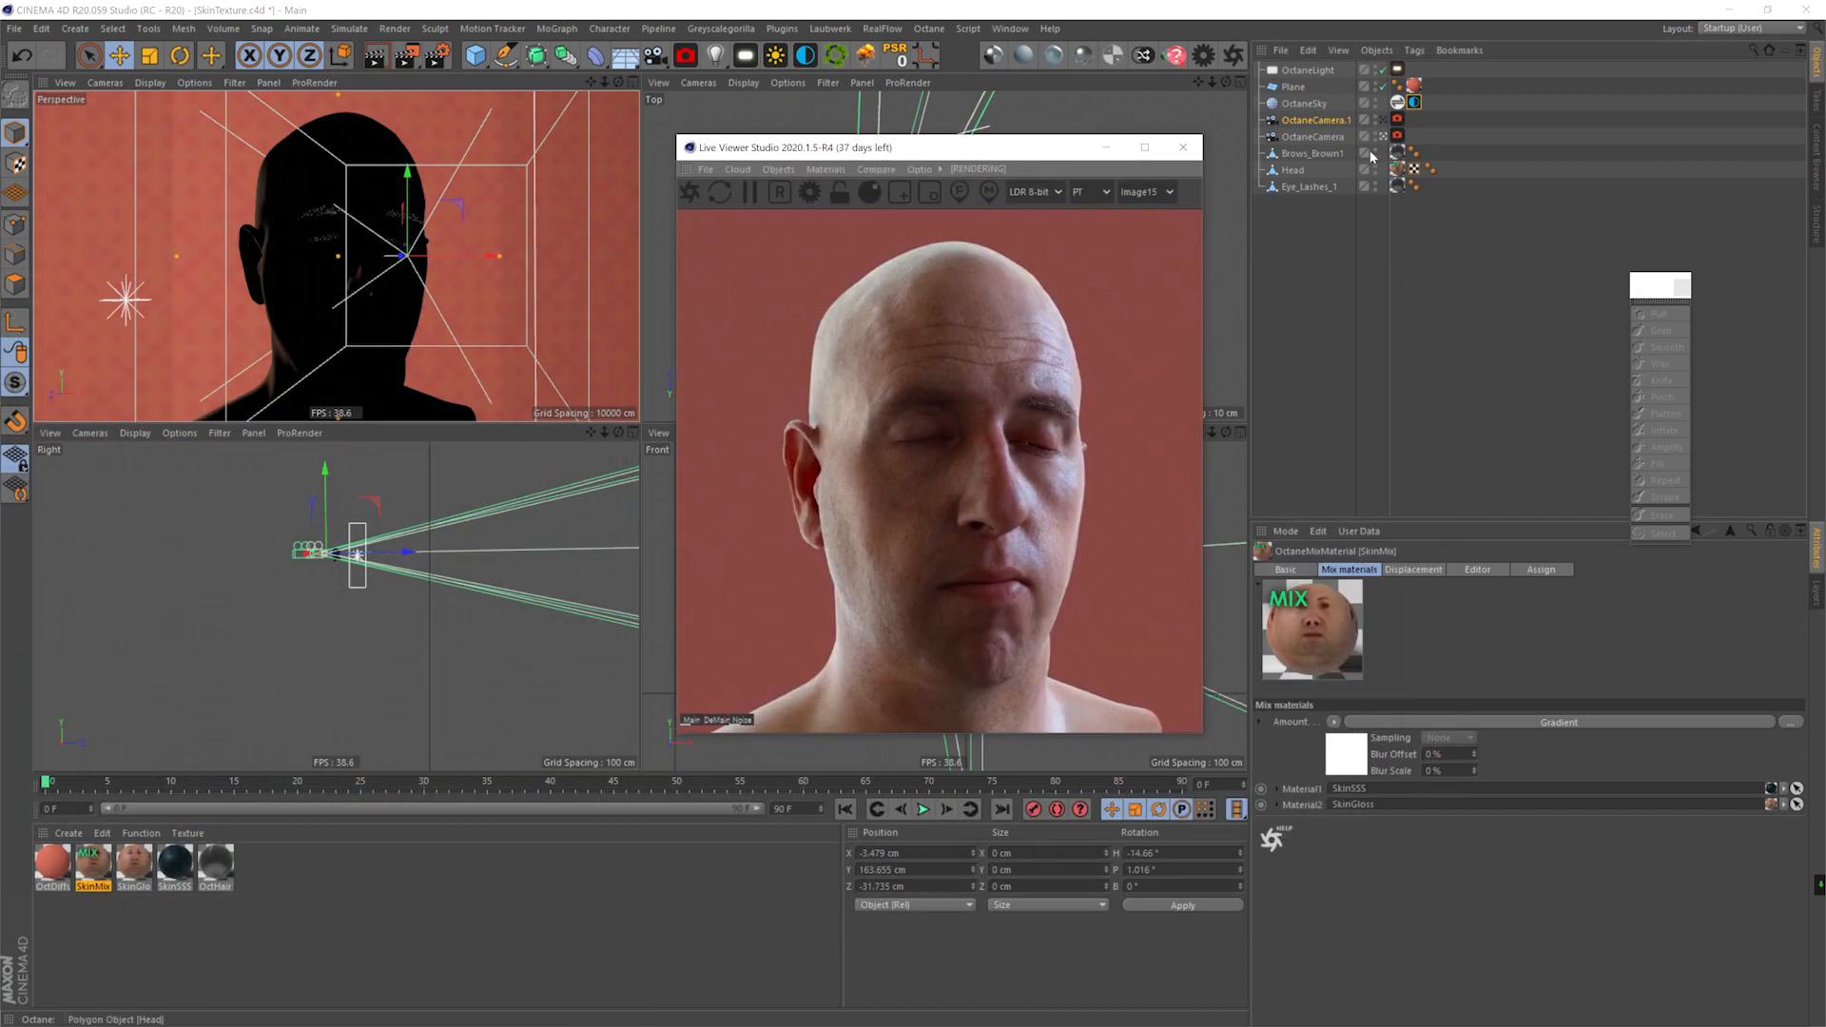
- Rotate OctaneSky's environment to a RotX of about -0.24 and save the scene
click(1414, 101)
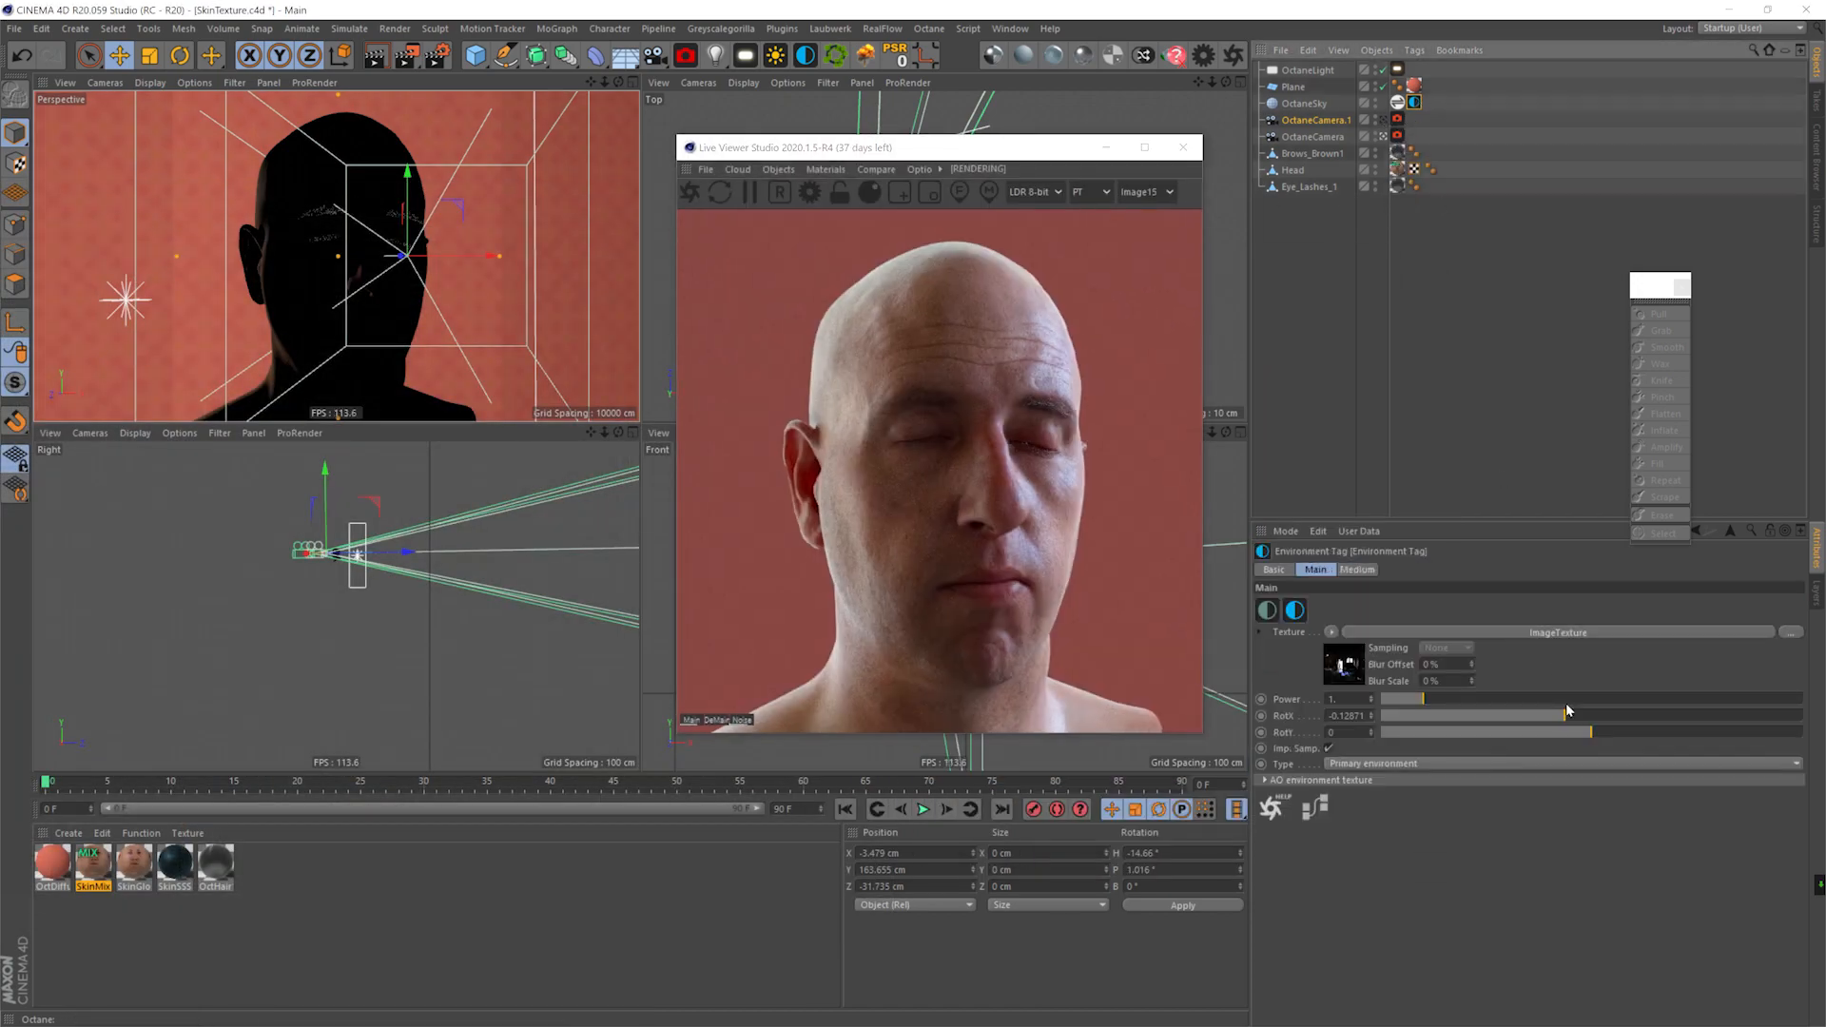
drag(1564, 720, 1512, 719)
key(ctrl+s)
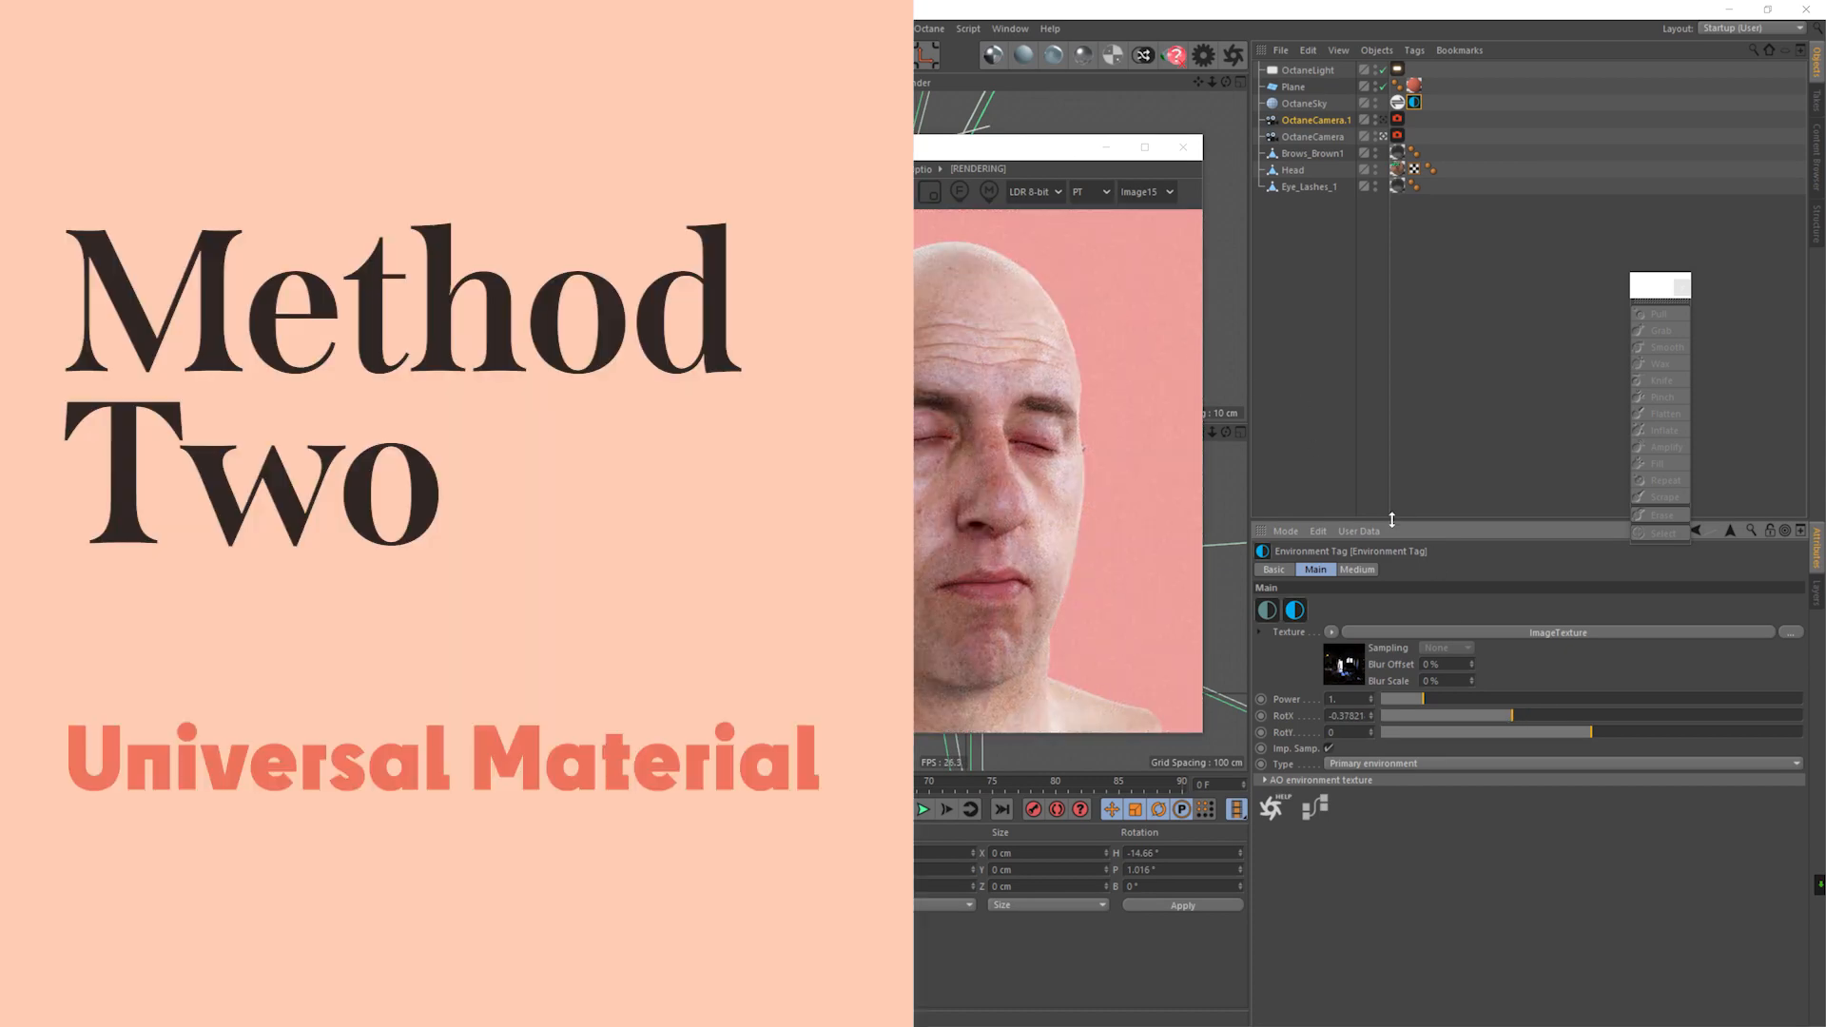
drag(1530, 715, 1540, 718)
key(ctrl+s)
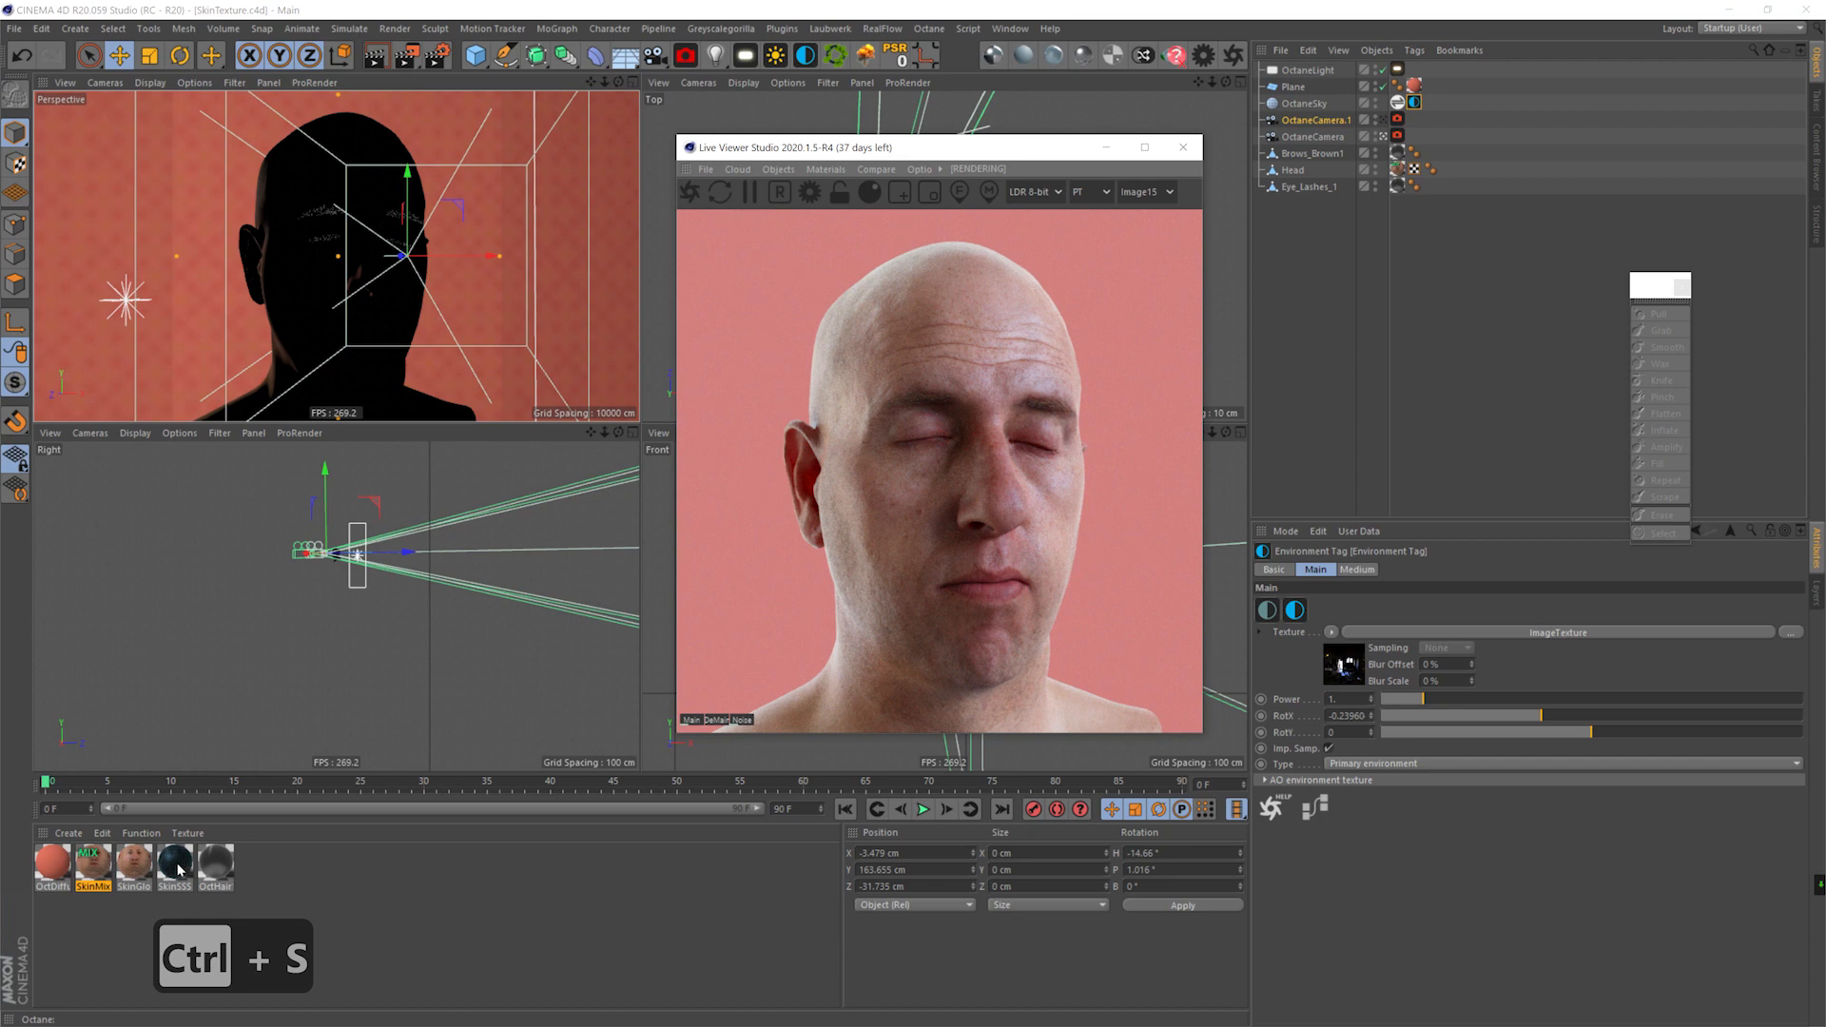
- Duplicate the SkinGloss material and rename the copy SkinUniversal
ctrl+drag(133, 872, 76, 869)
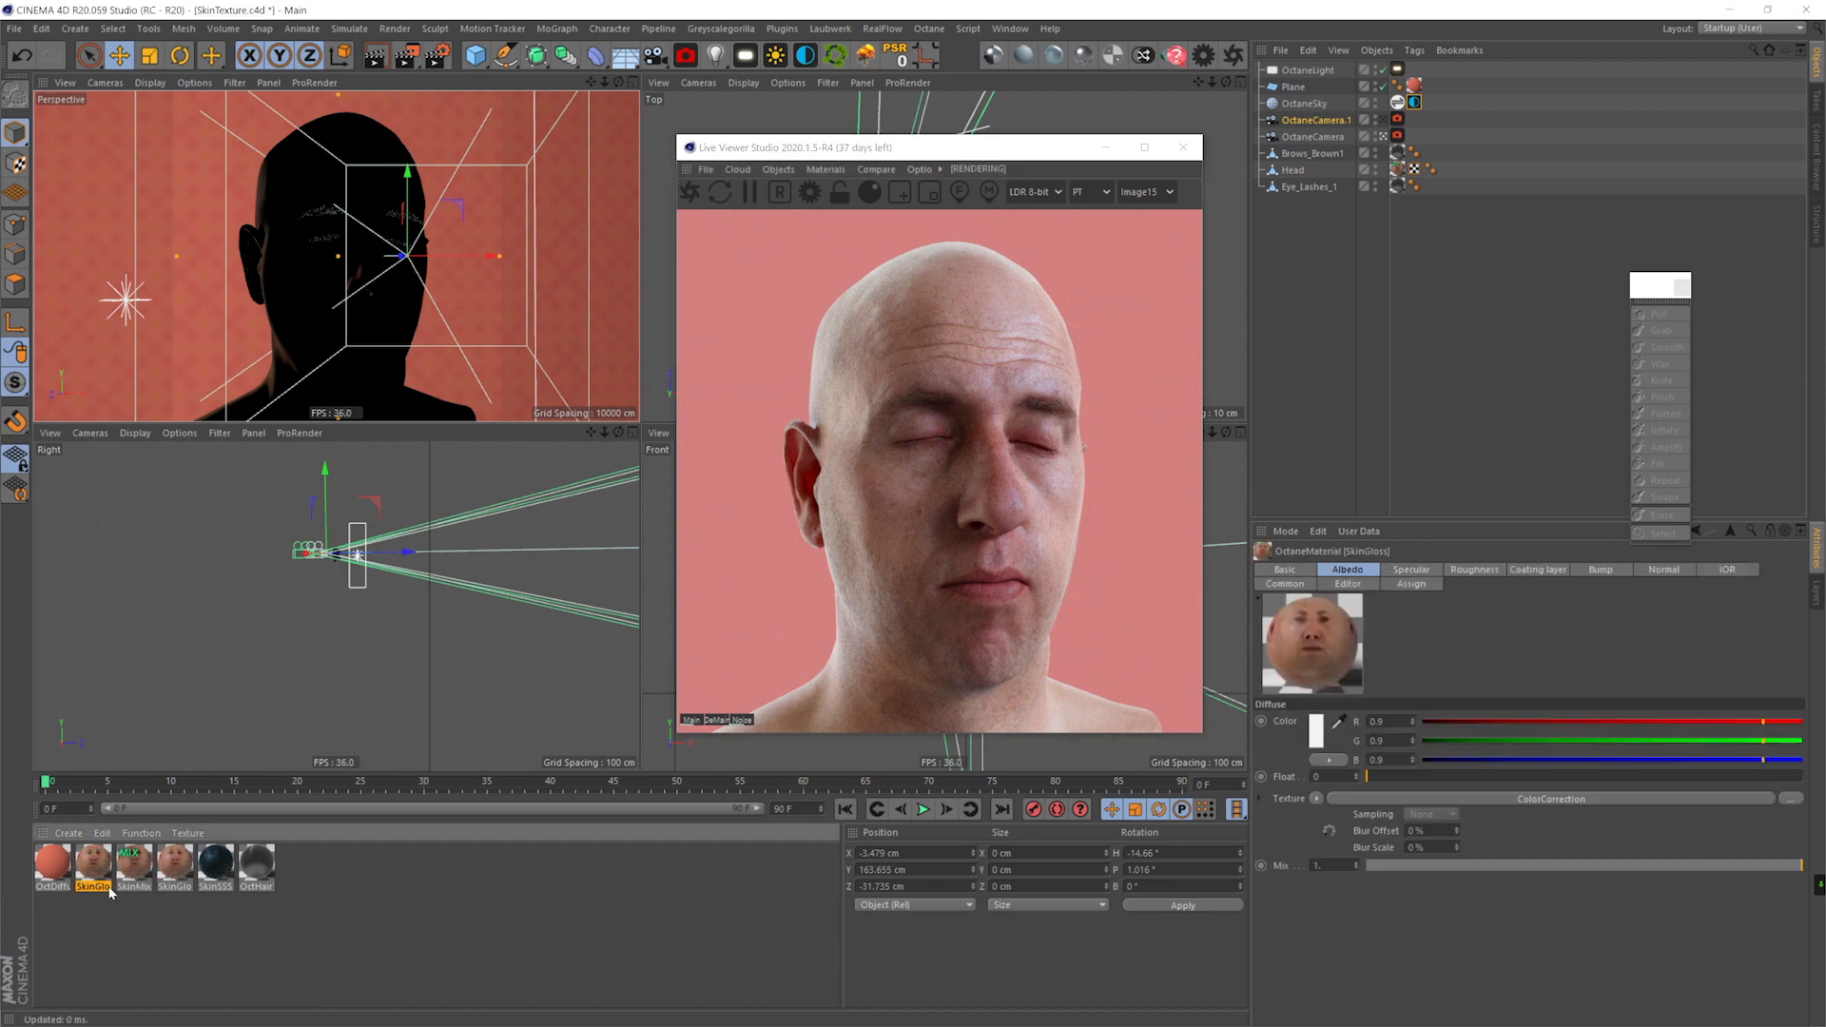
double_click(97, 887)
text(SkinUniversal)
key(Return)
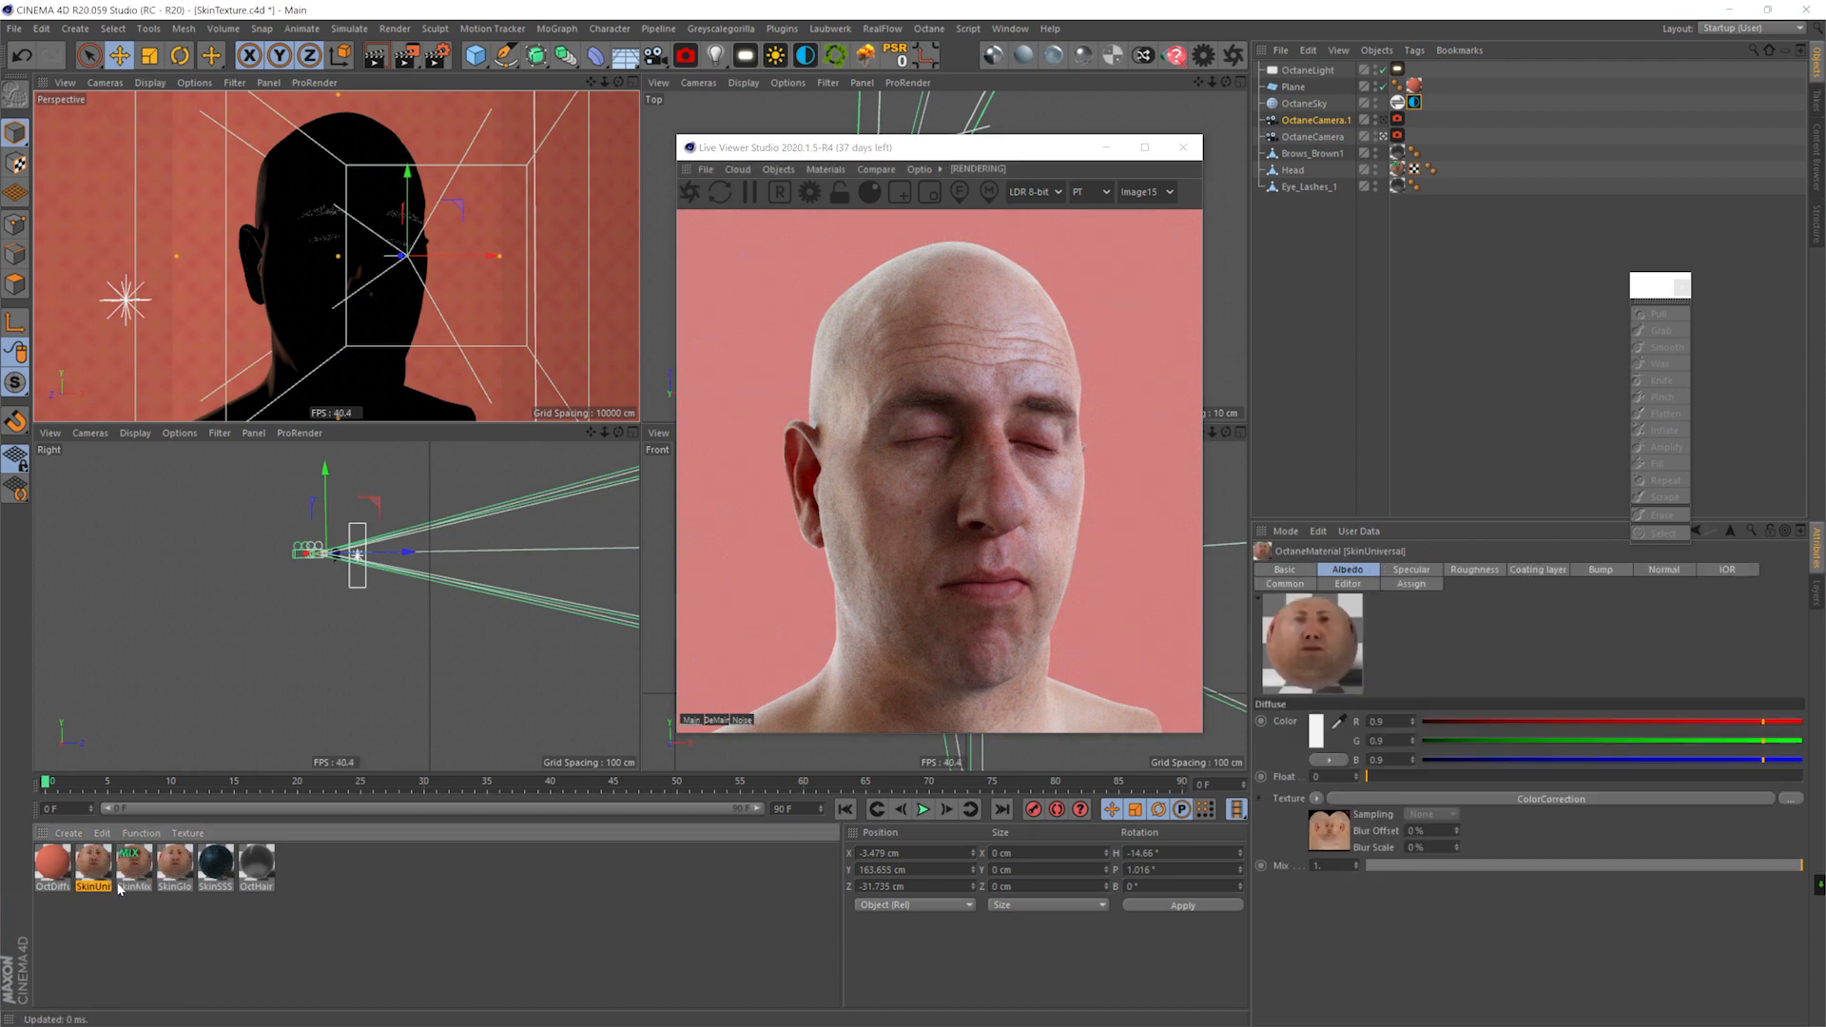
- Open SkinUniversal for editing and enable its Transmission and Medium channels
double_click(94, 868)
drag(525, 107, 352, 237)
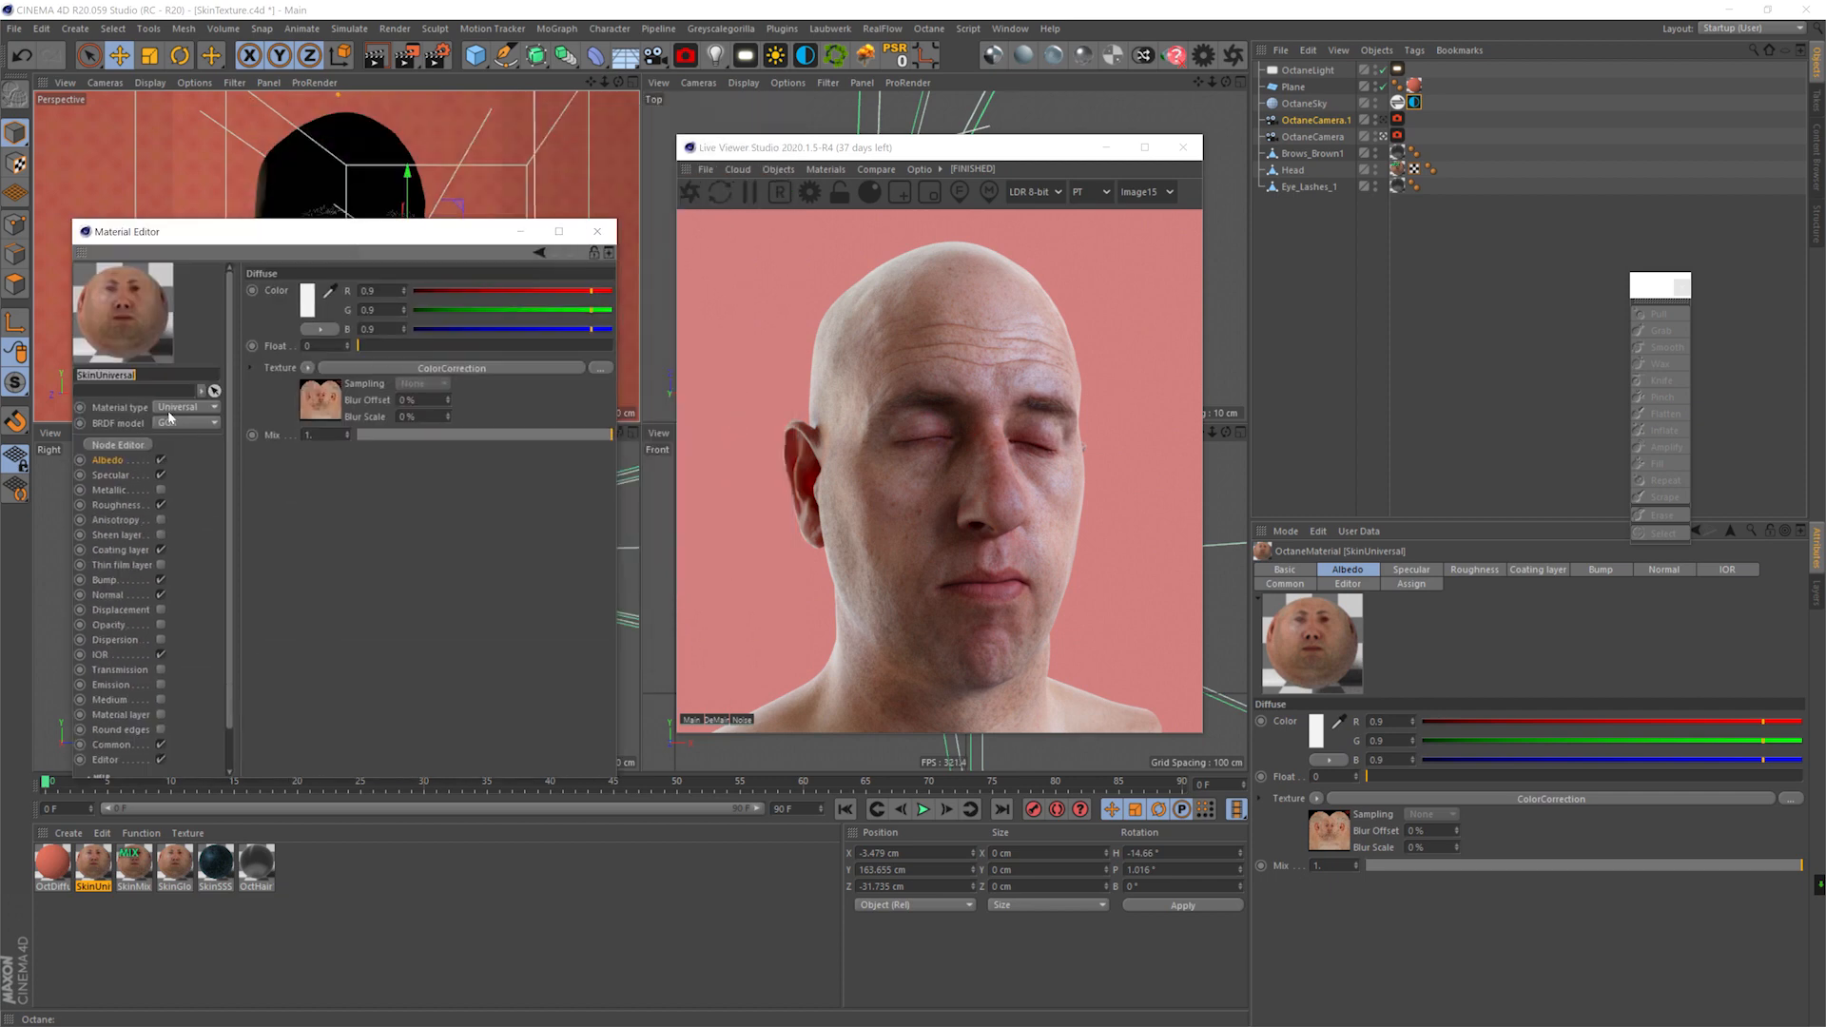
click(162, 670)
click(161, 700)
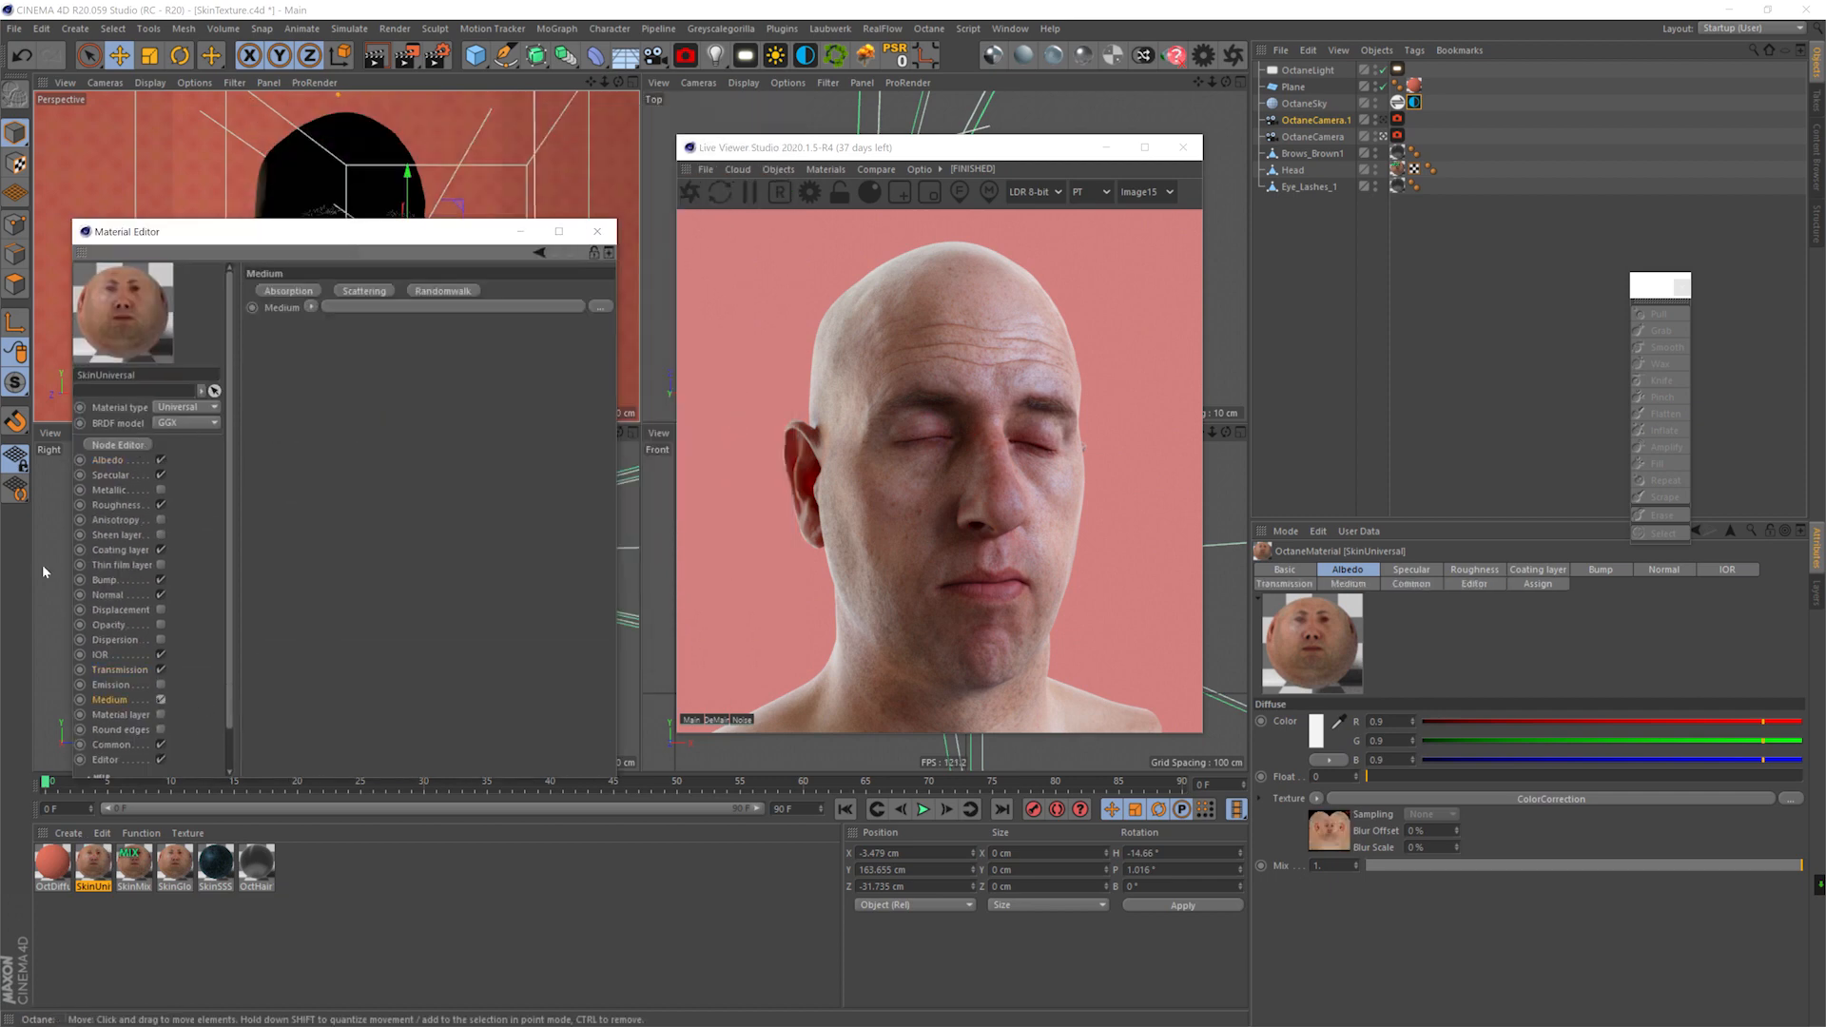
- Open SkinUniversal's node graph beside the Live Viewer and assign SkinUniversal to the Head in place of its current material
click(130, 445)
drag(717, 293, 447, 150)
drag(1055, 146, 1369, 233)
middle_drag(632, 701, 624, 466)
drag(513, 157, 481, 94)
click(95, 860)
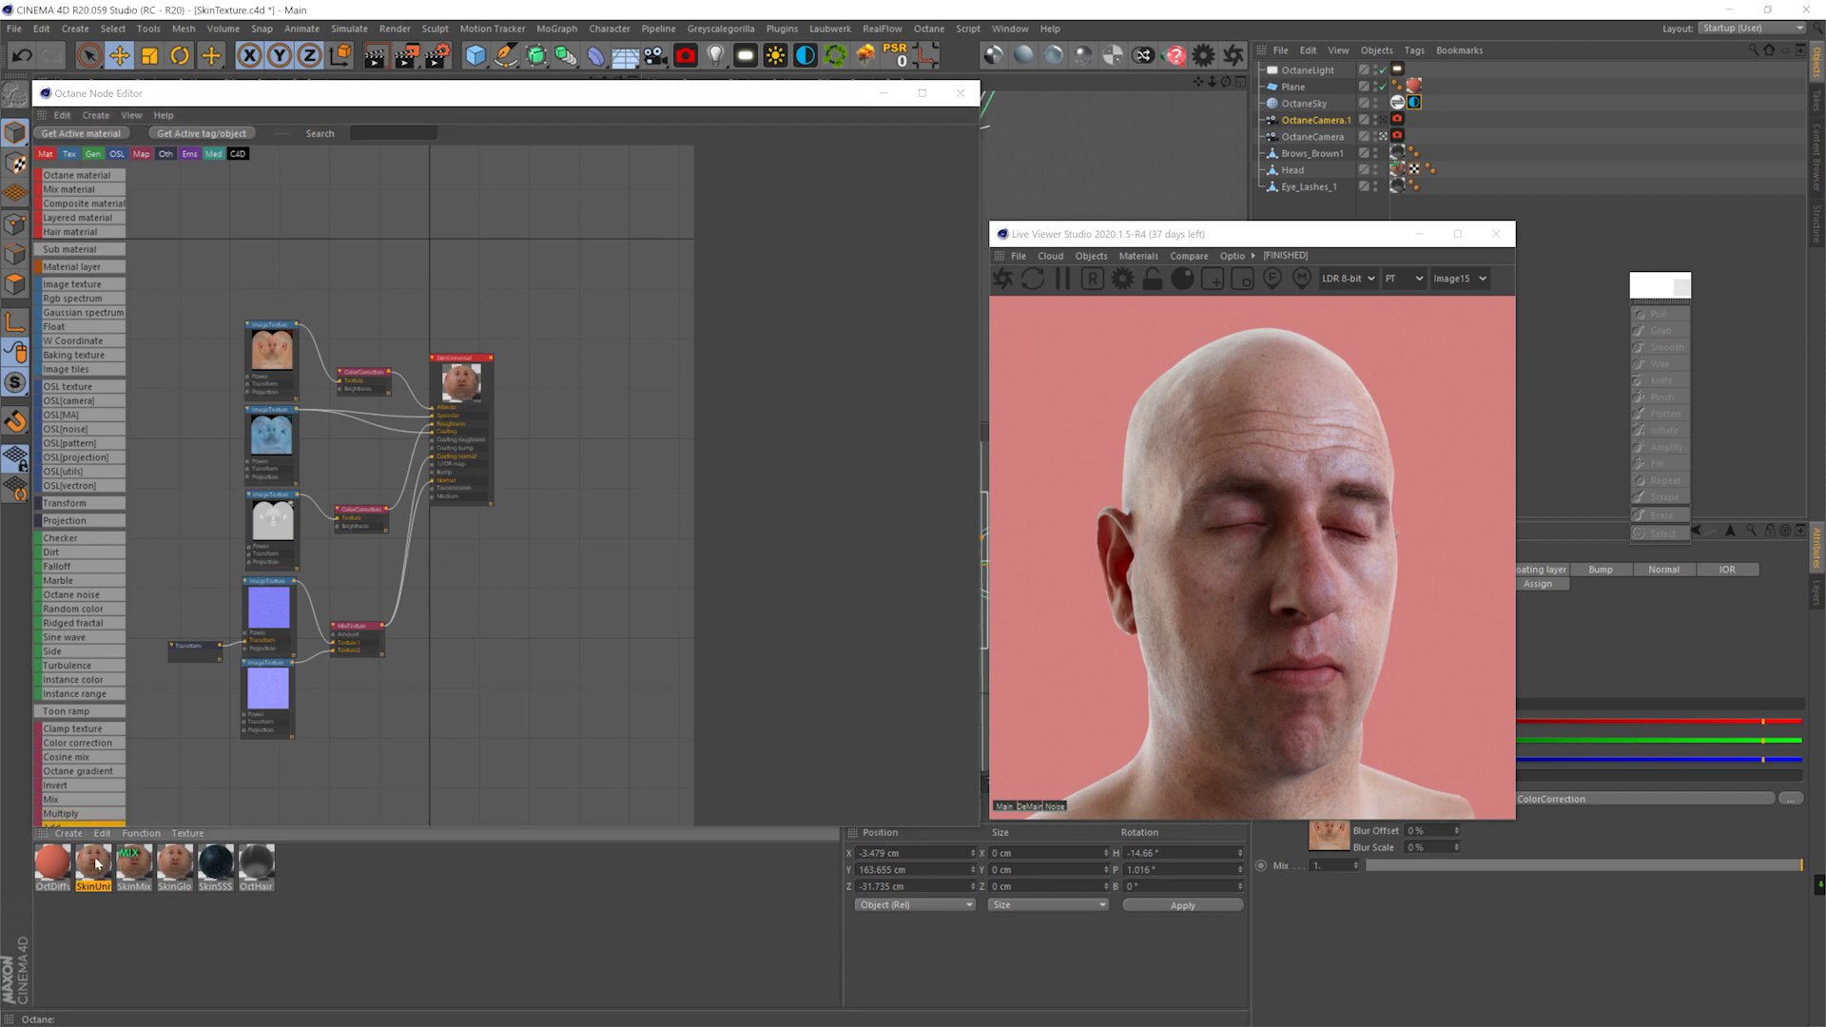
drag(1398, 170, 1398, 170)
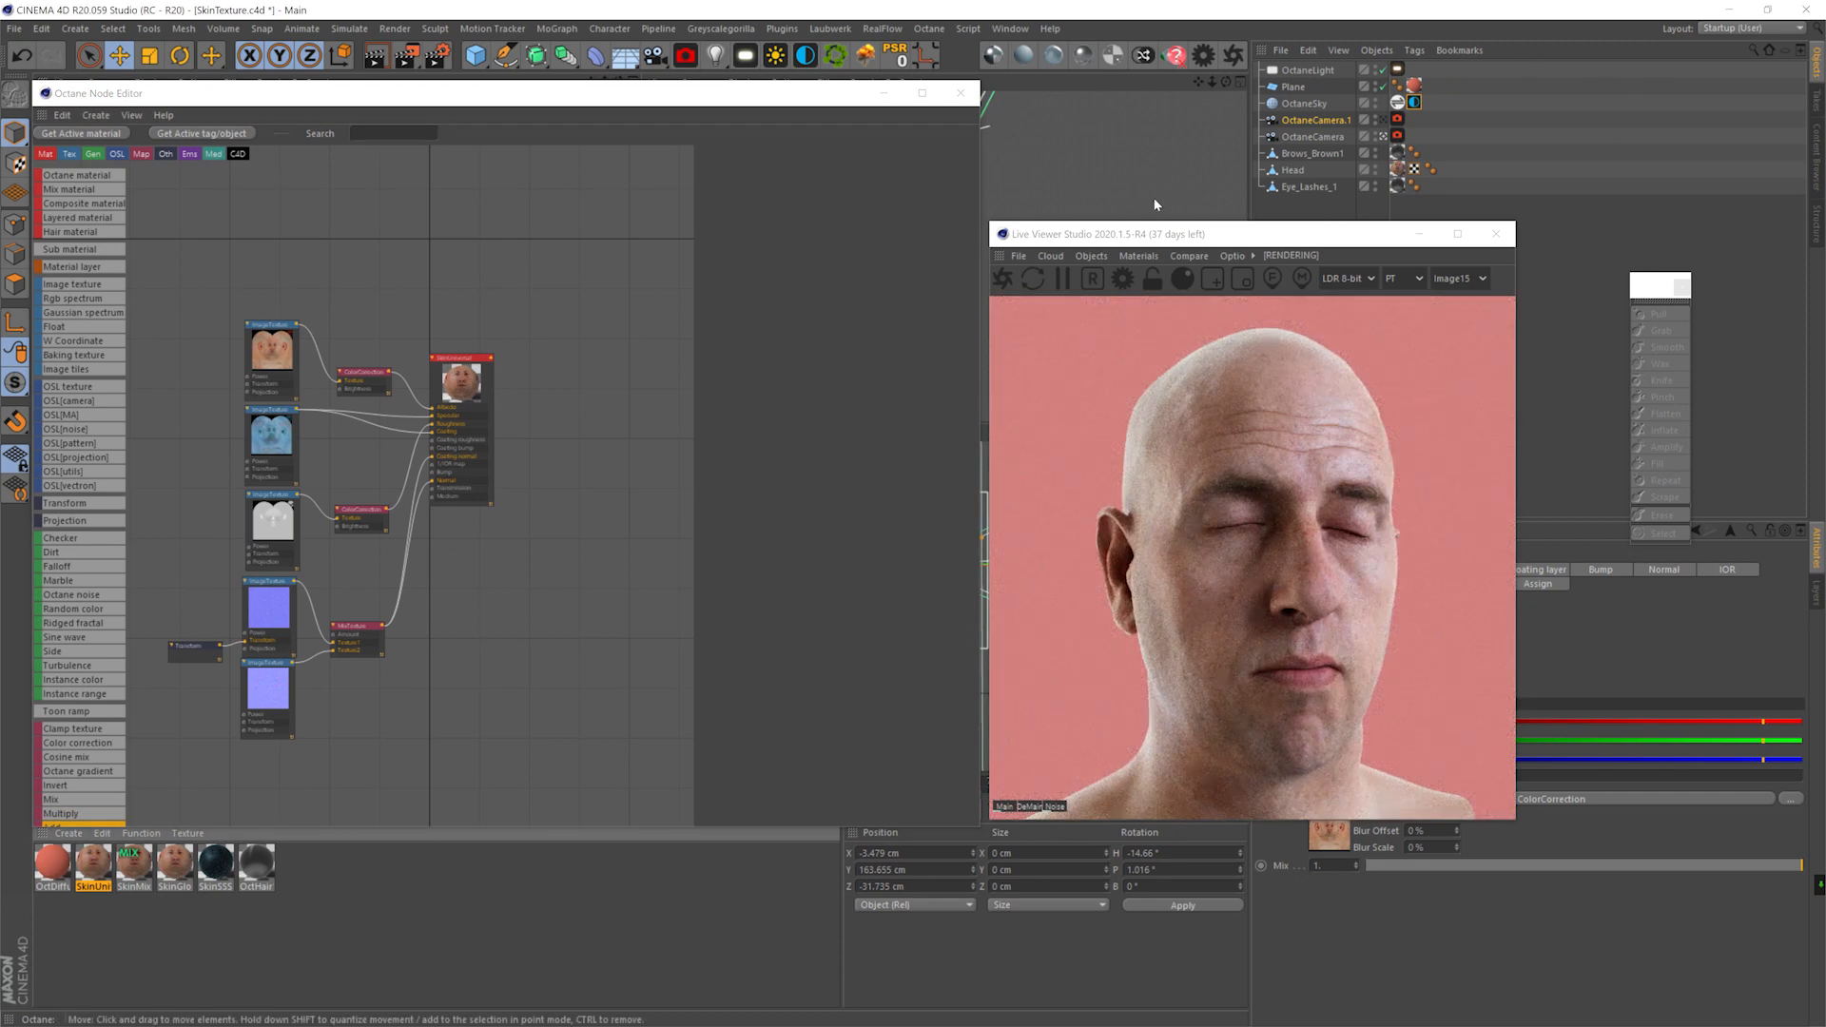
- Move SkinUniversal's texture nodes up in the graph and add a Random Walk medium to its Medium channel
middle_drag(451, 394, 505, 388)
click(505, 409)
drag(466, 750, 151, 310)
drag(416, 367, 412, 306)
click(546, 315)
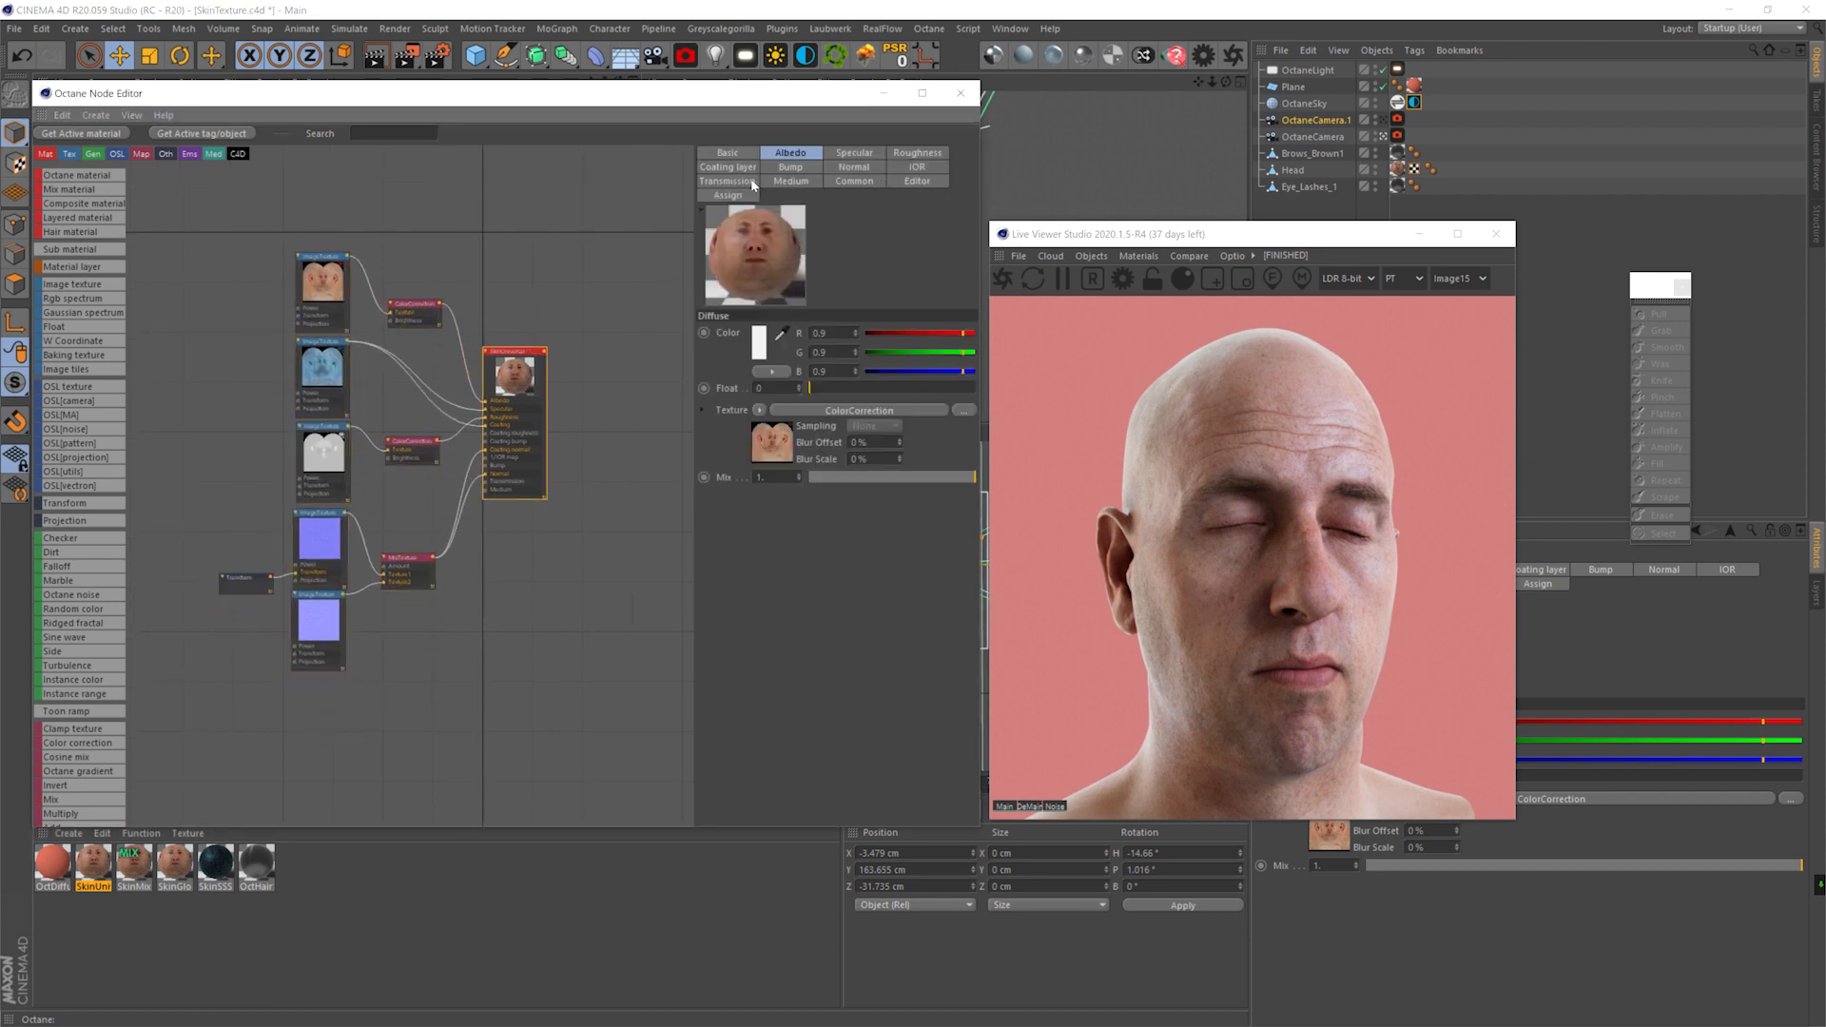
click(787, 180)
click(892, 335)
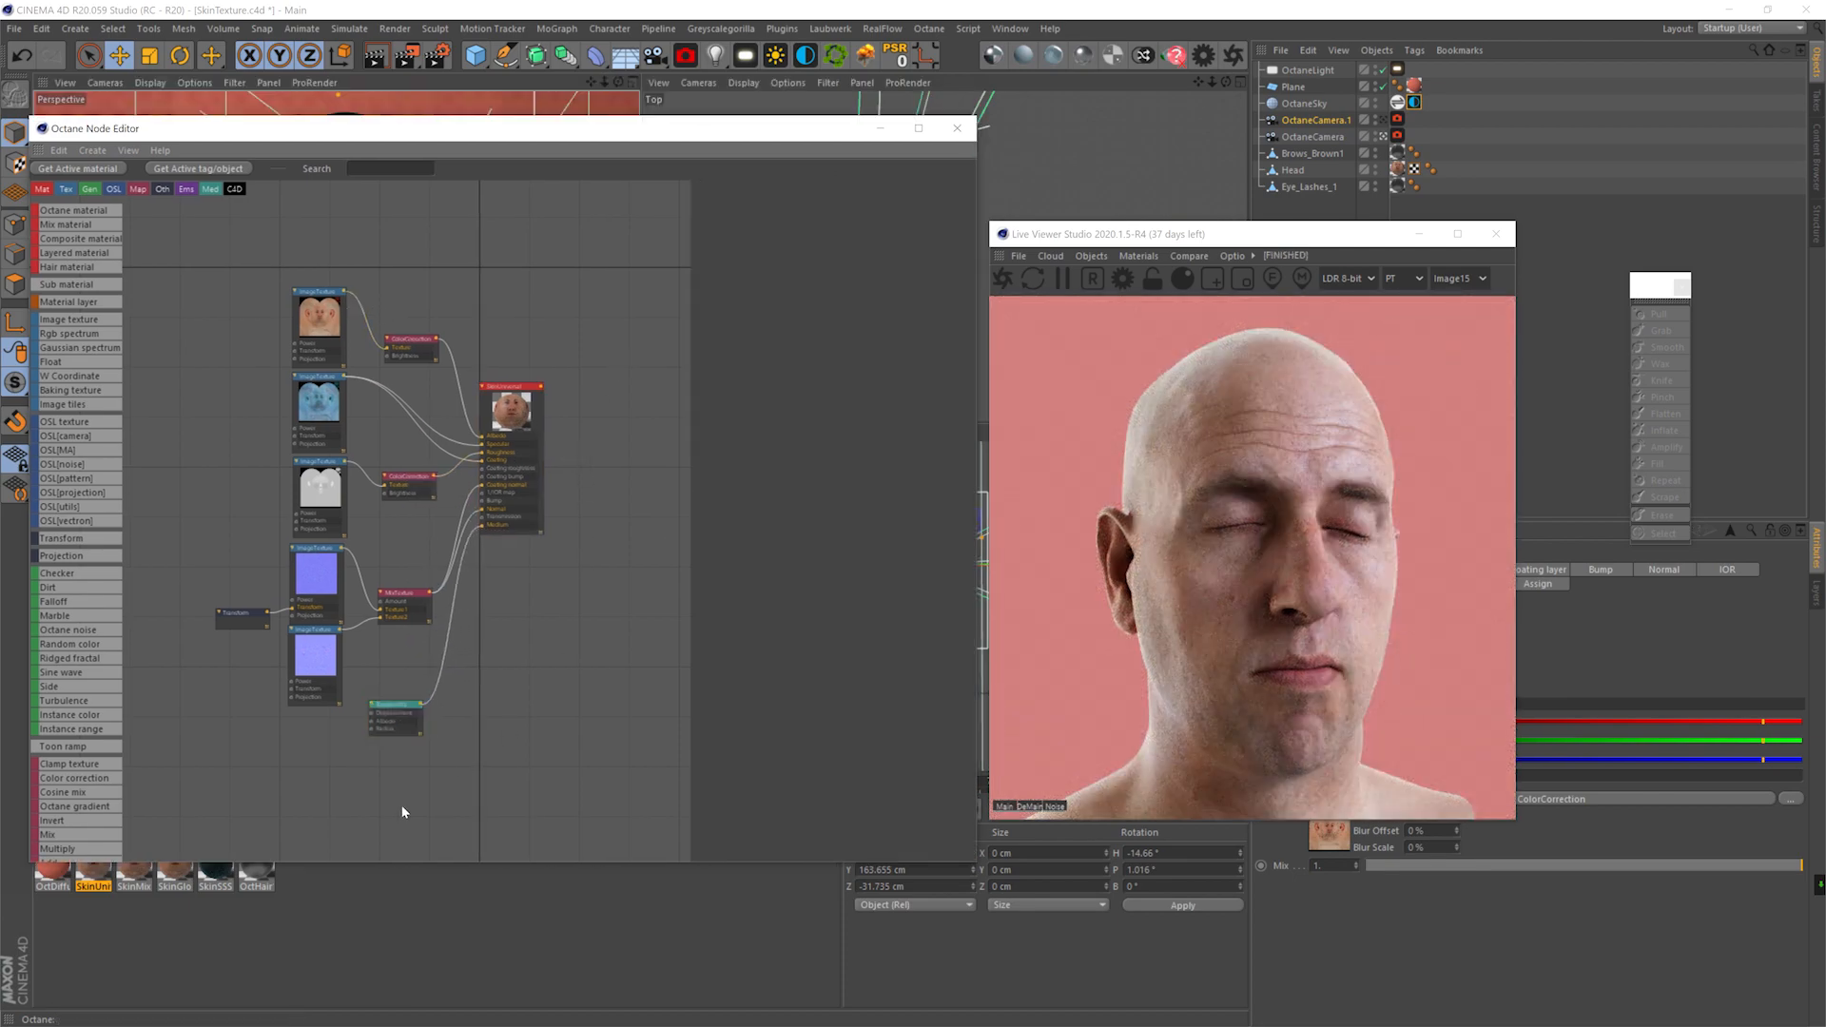
- Add a Color correction fed by the skin colour texture, with an RGB spectrum as Brightness, and connect it to the Random Walk Albedo
click(318, 290)
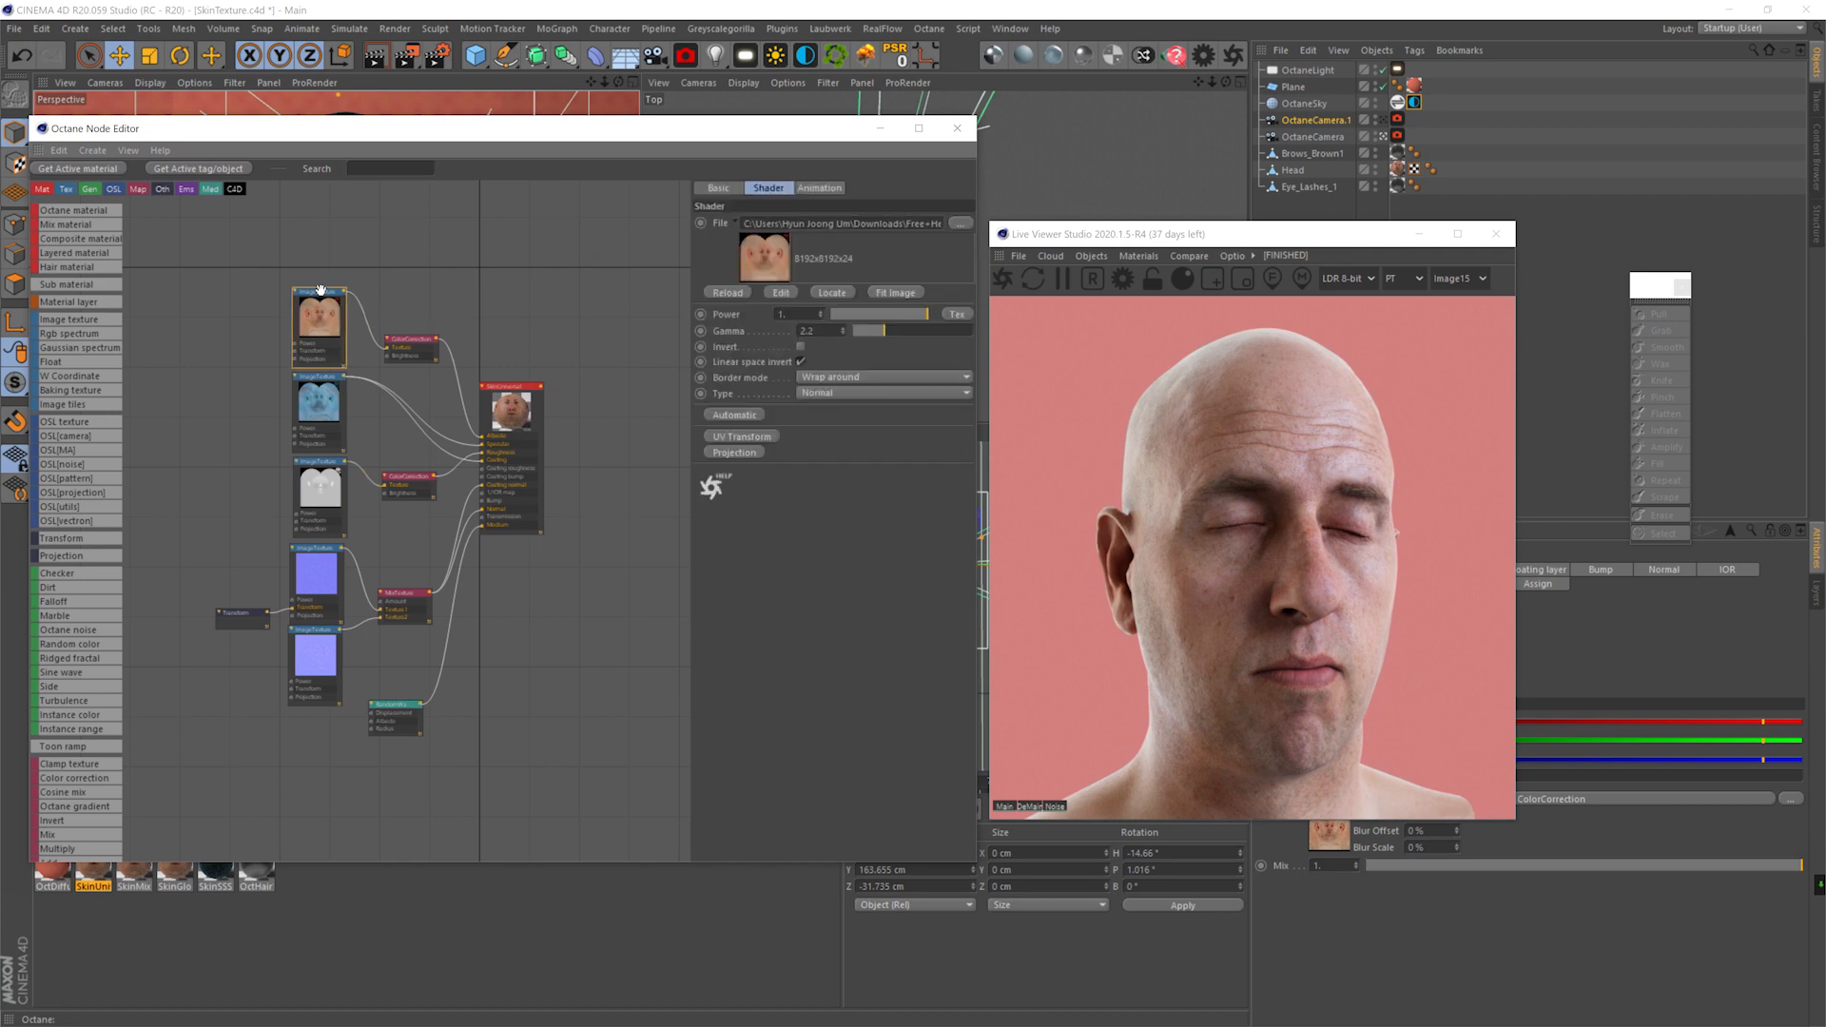
drag(315, 290, 178, 289)
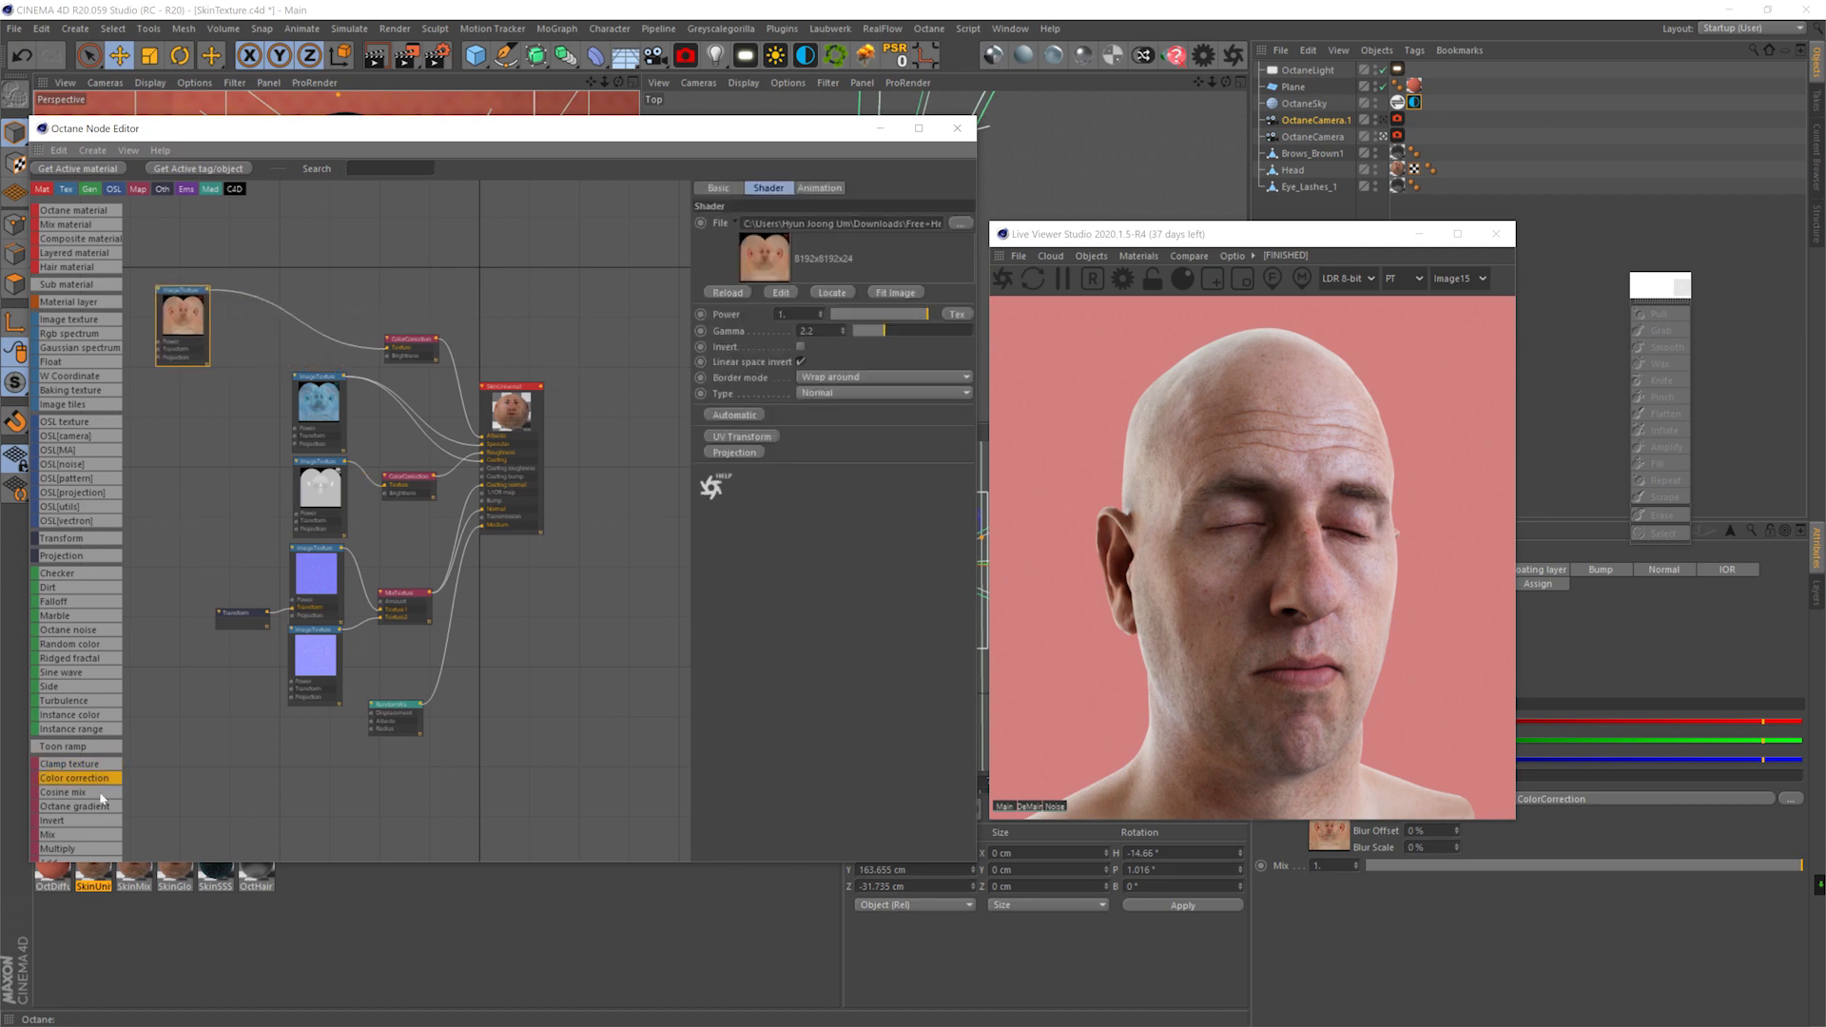
drag(339, 727, 291, 722)
drag(207, 290, 266, 739)
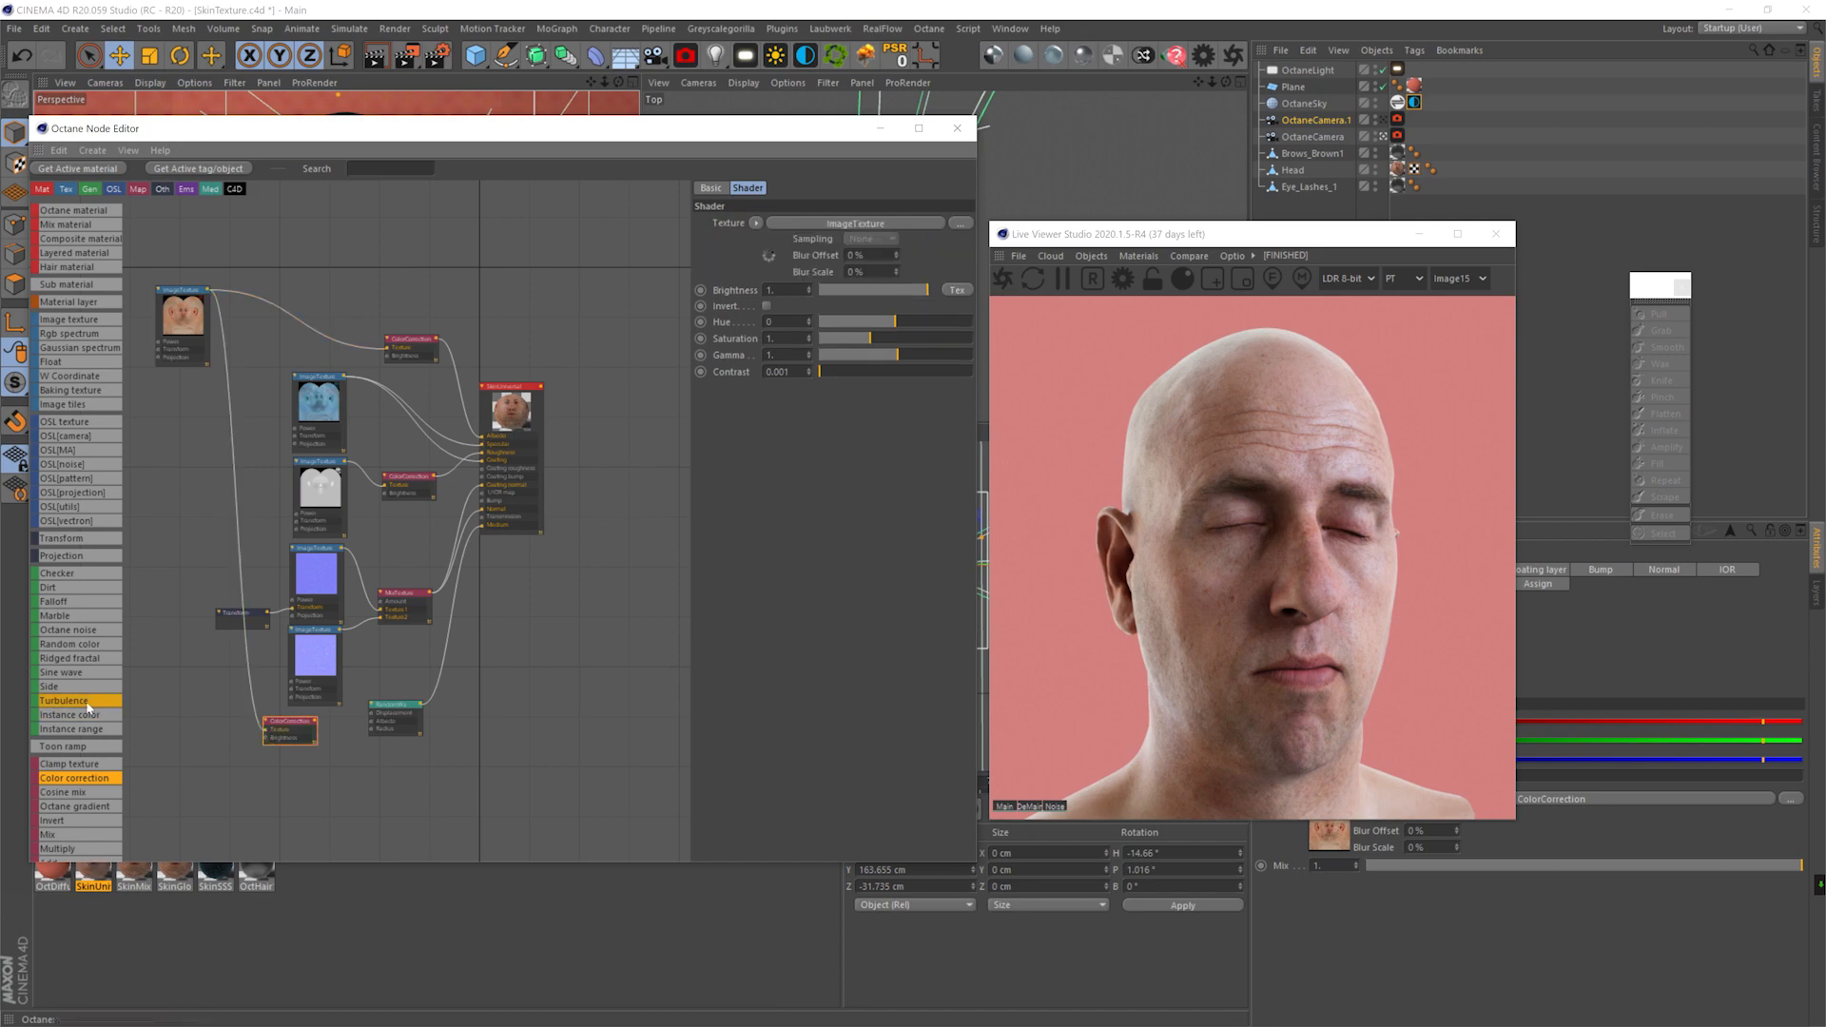
drag(99, 334, 181, 746)
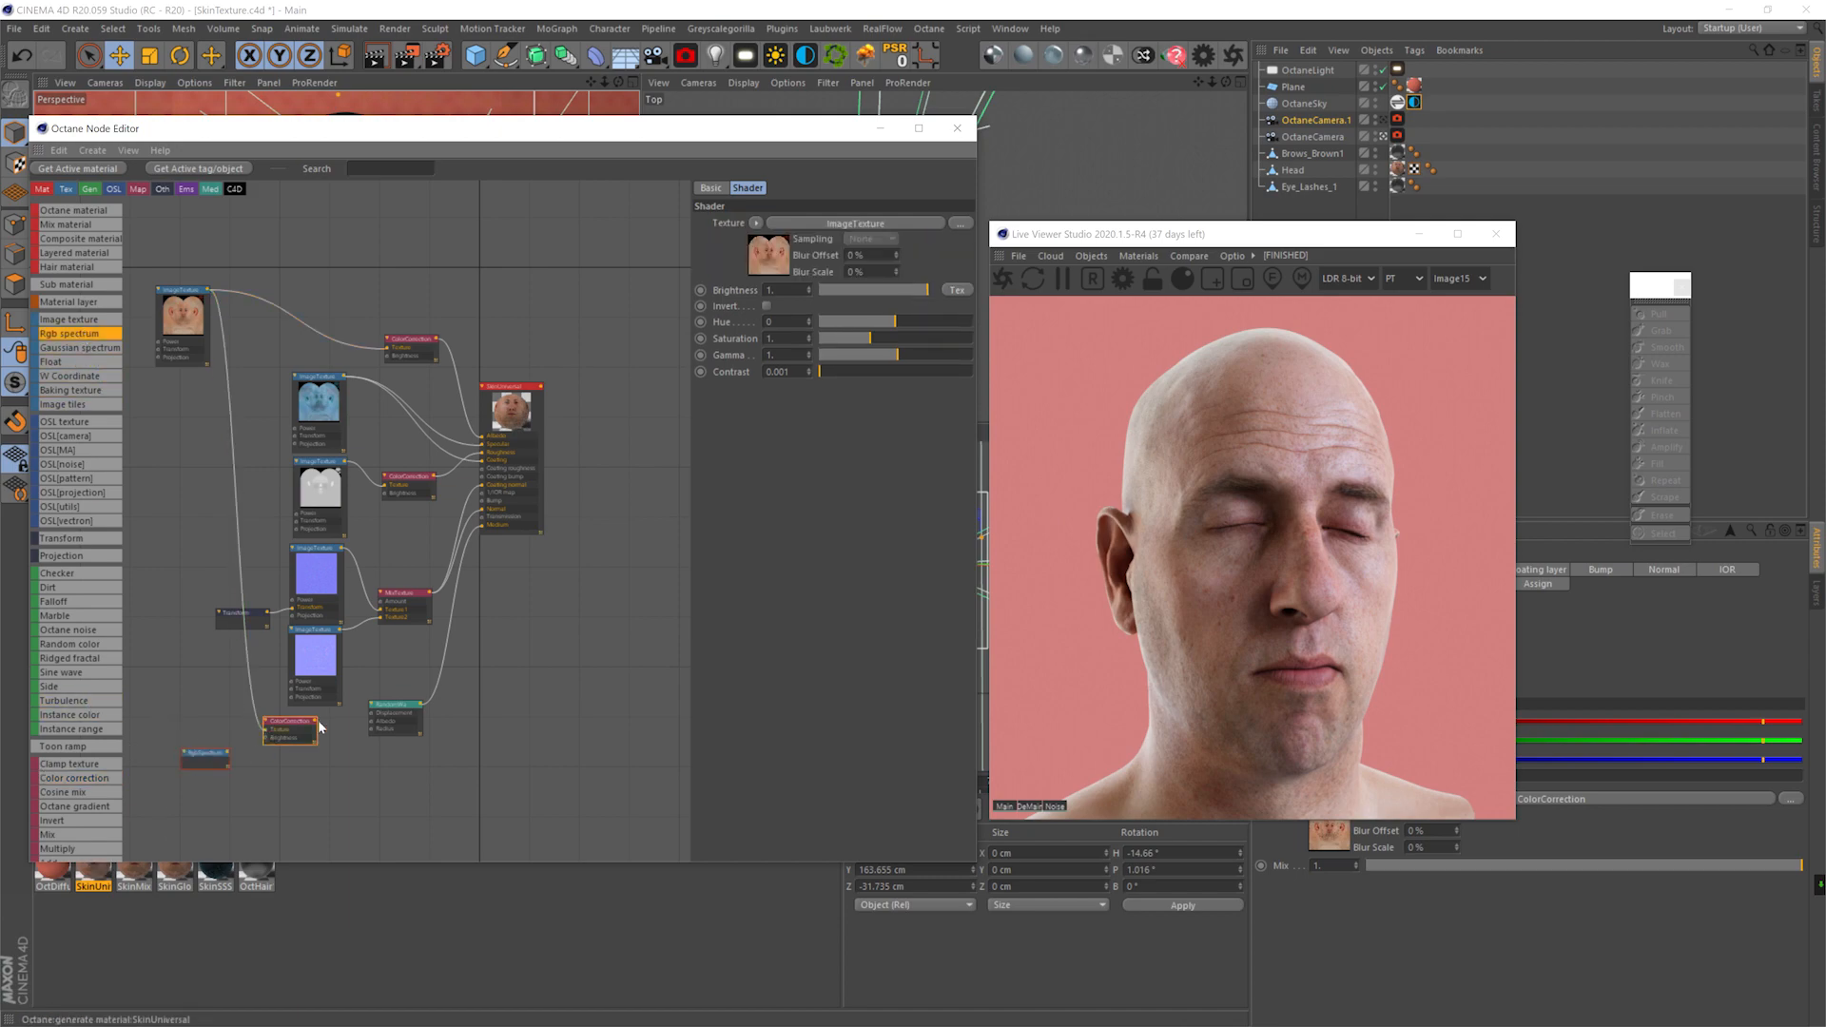
drag(374, 727, 372, 722)
drag(230, 752, 265, 737)
- Set the new RGB spectrum's colour to a salmon tone with hue 15° and saturation 46%
click(205, 756)
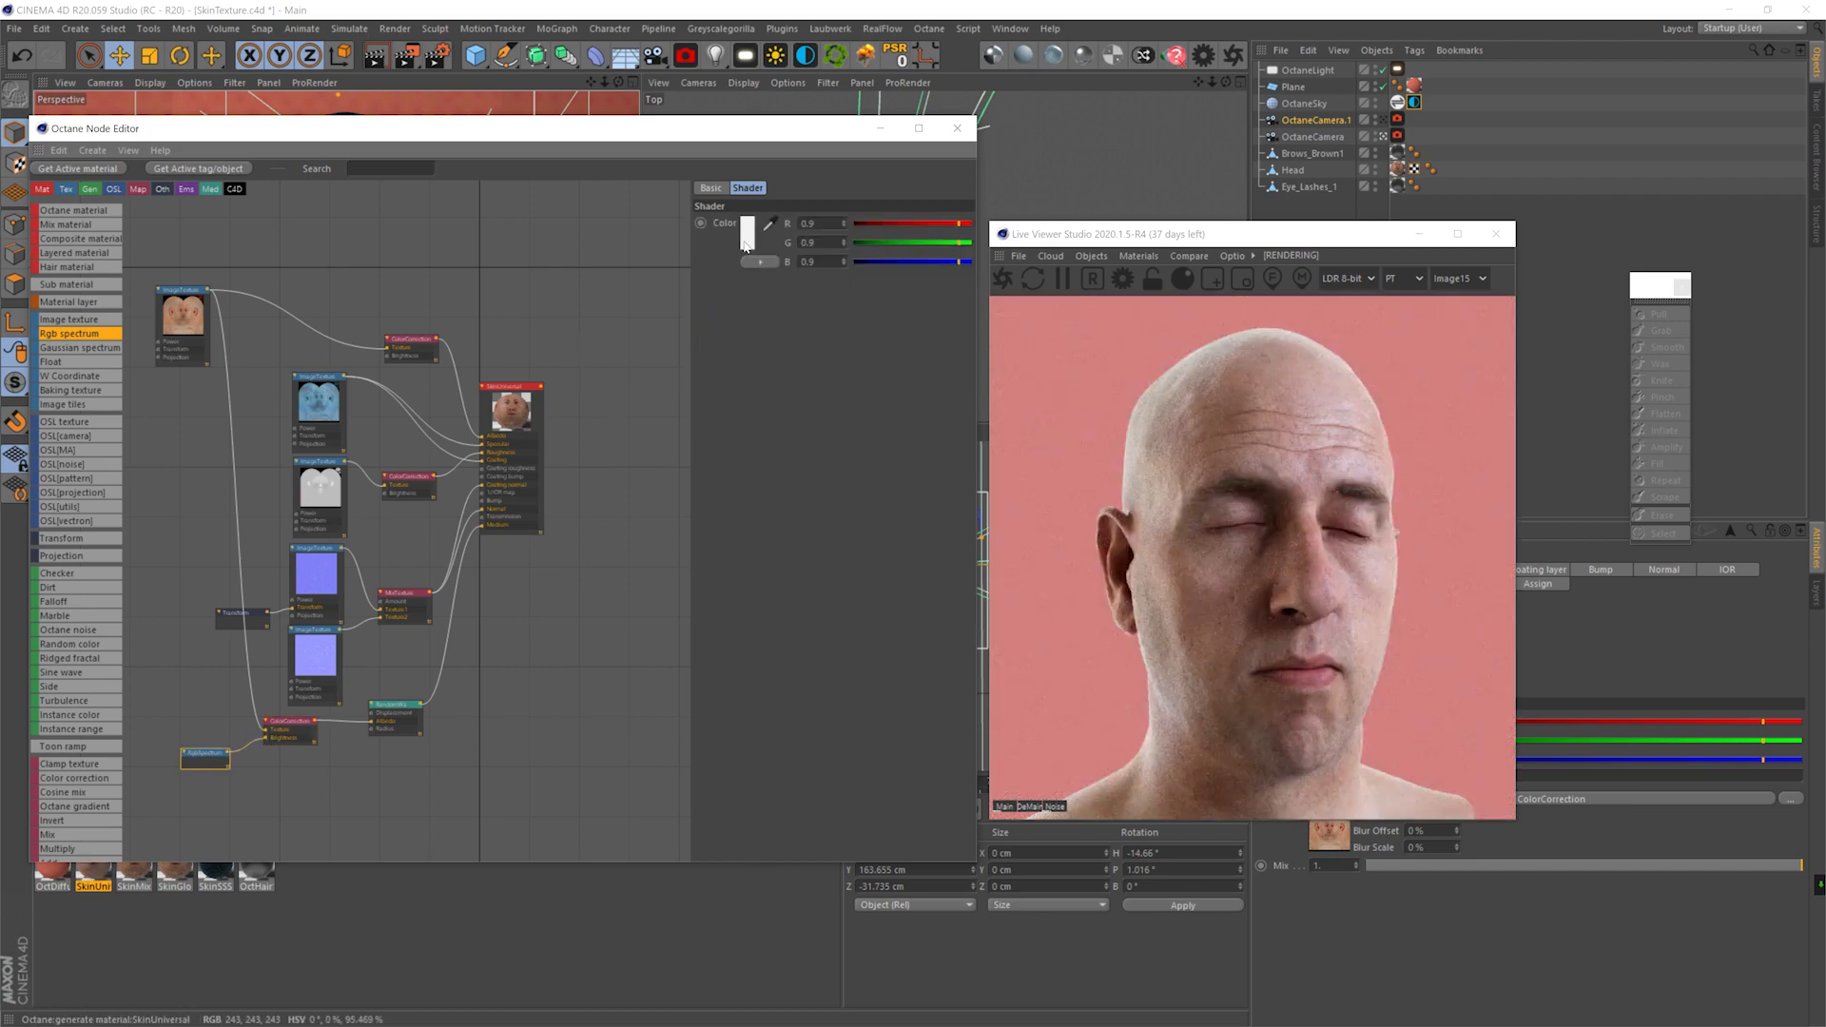
click(747, 233)
drag(681, 276, 787, 295)
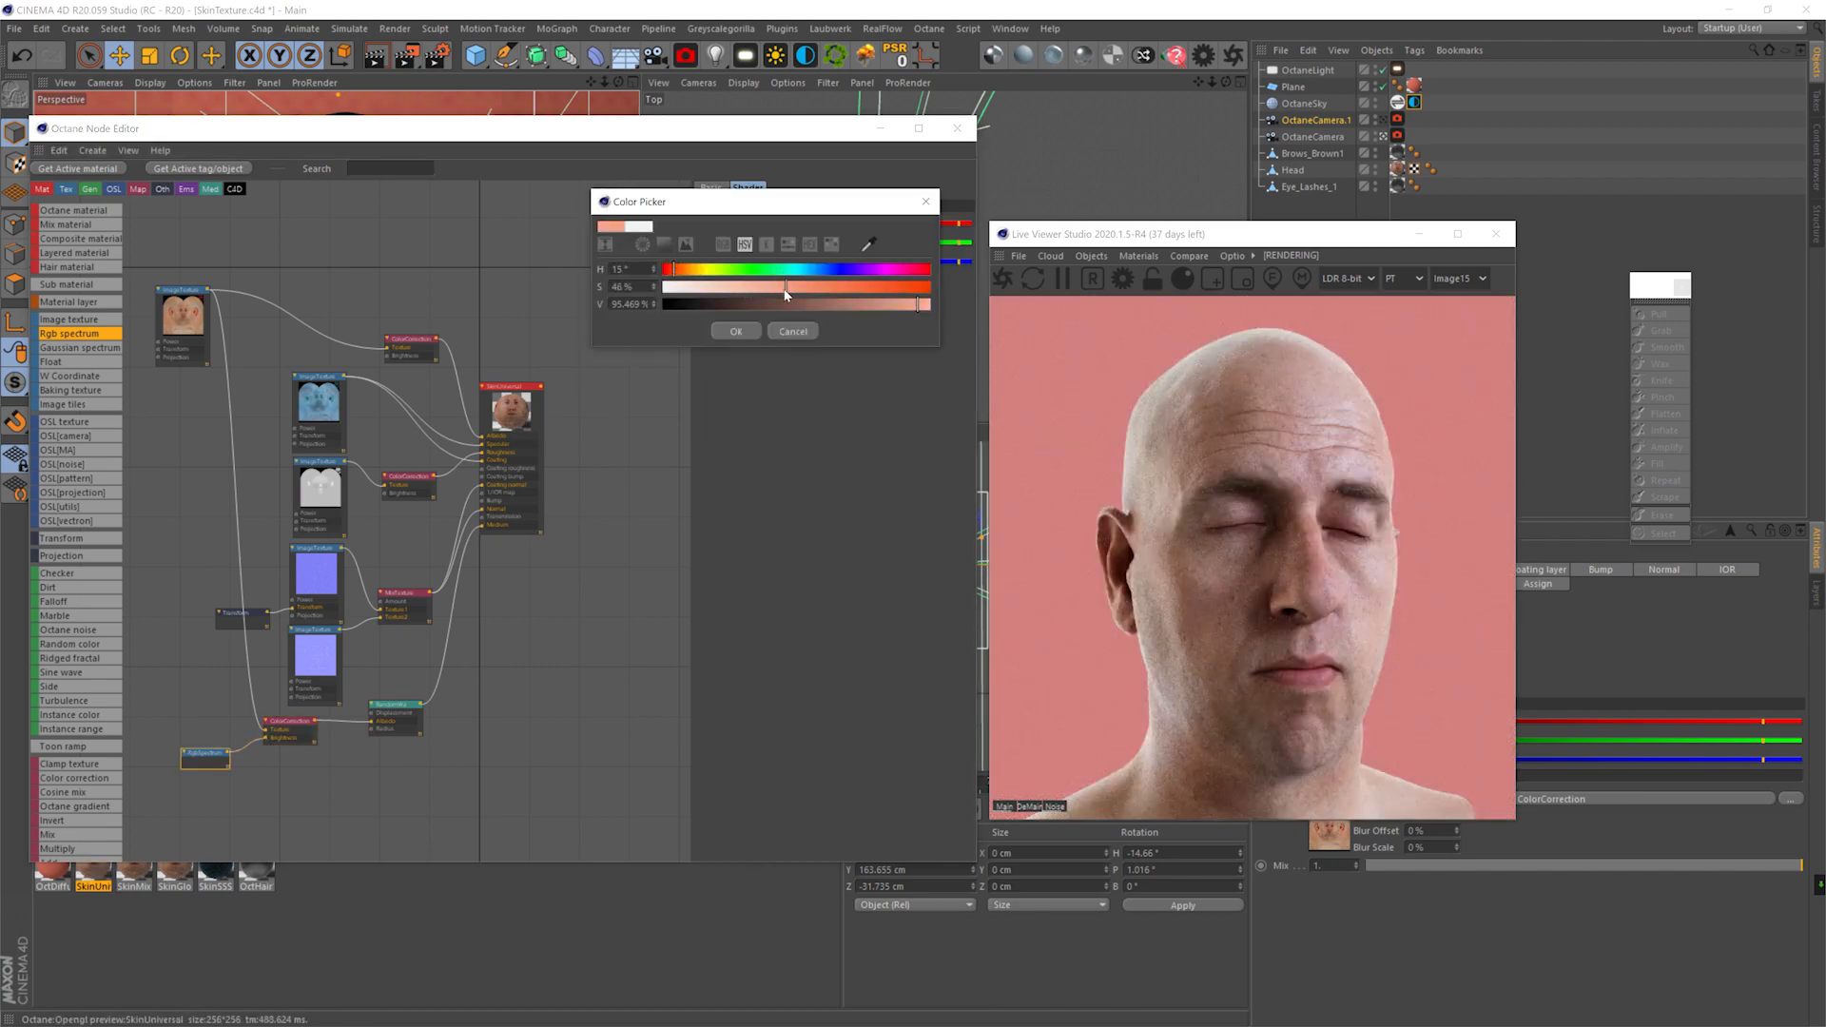
click(736, 331)
- Solo the Albedo Color correction and set its Hue to -0.02, Gamma to about 0.29 and Contrast to about 1.63
right_click(293, 730)
click(321, 736)
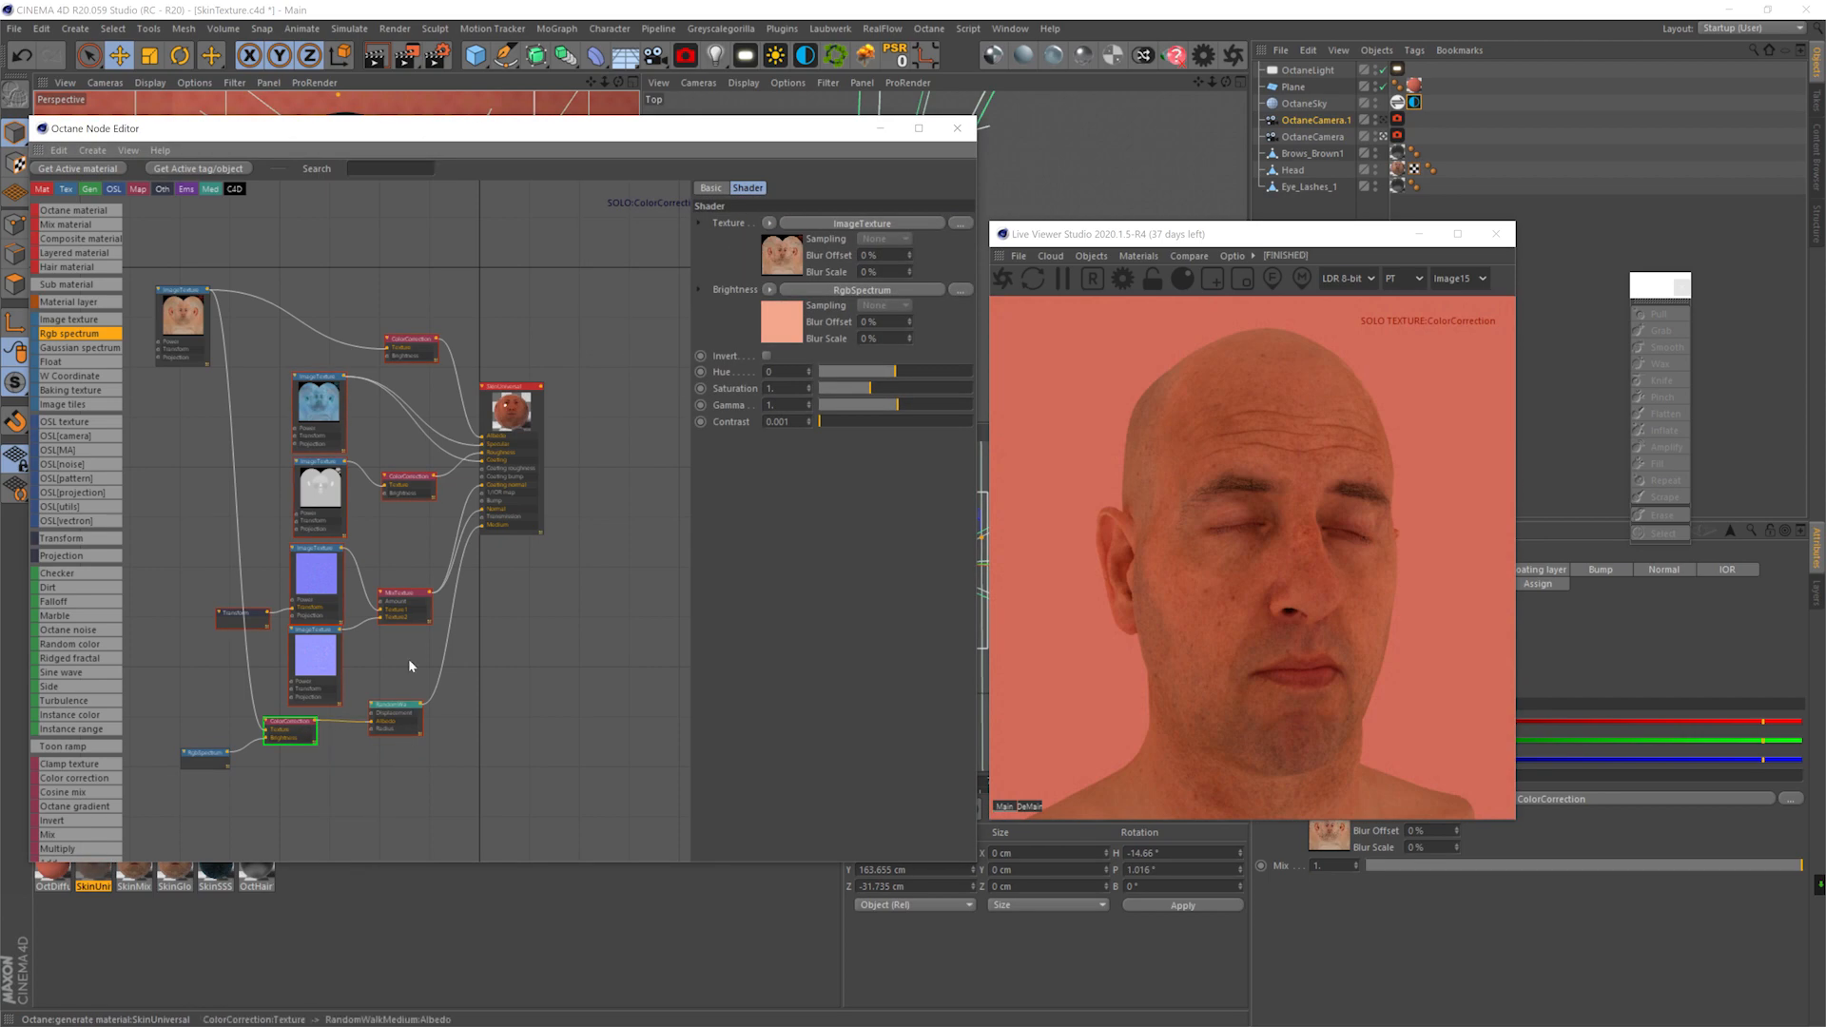
drag(894, 371, 901, 422)
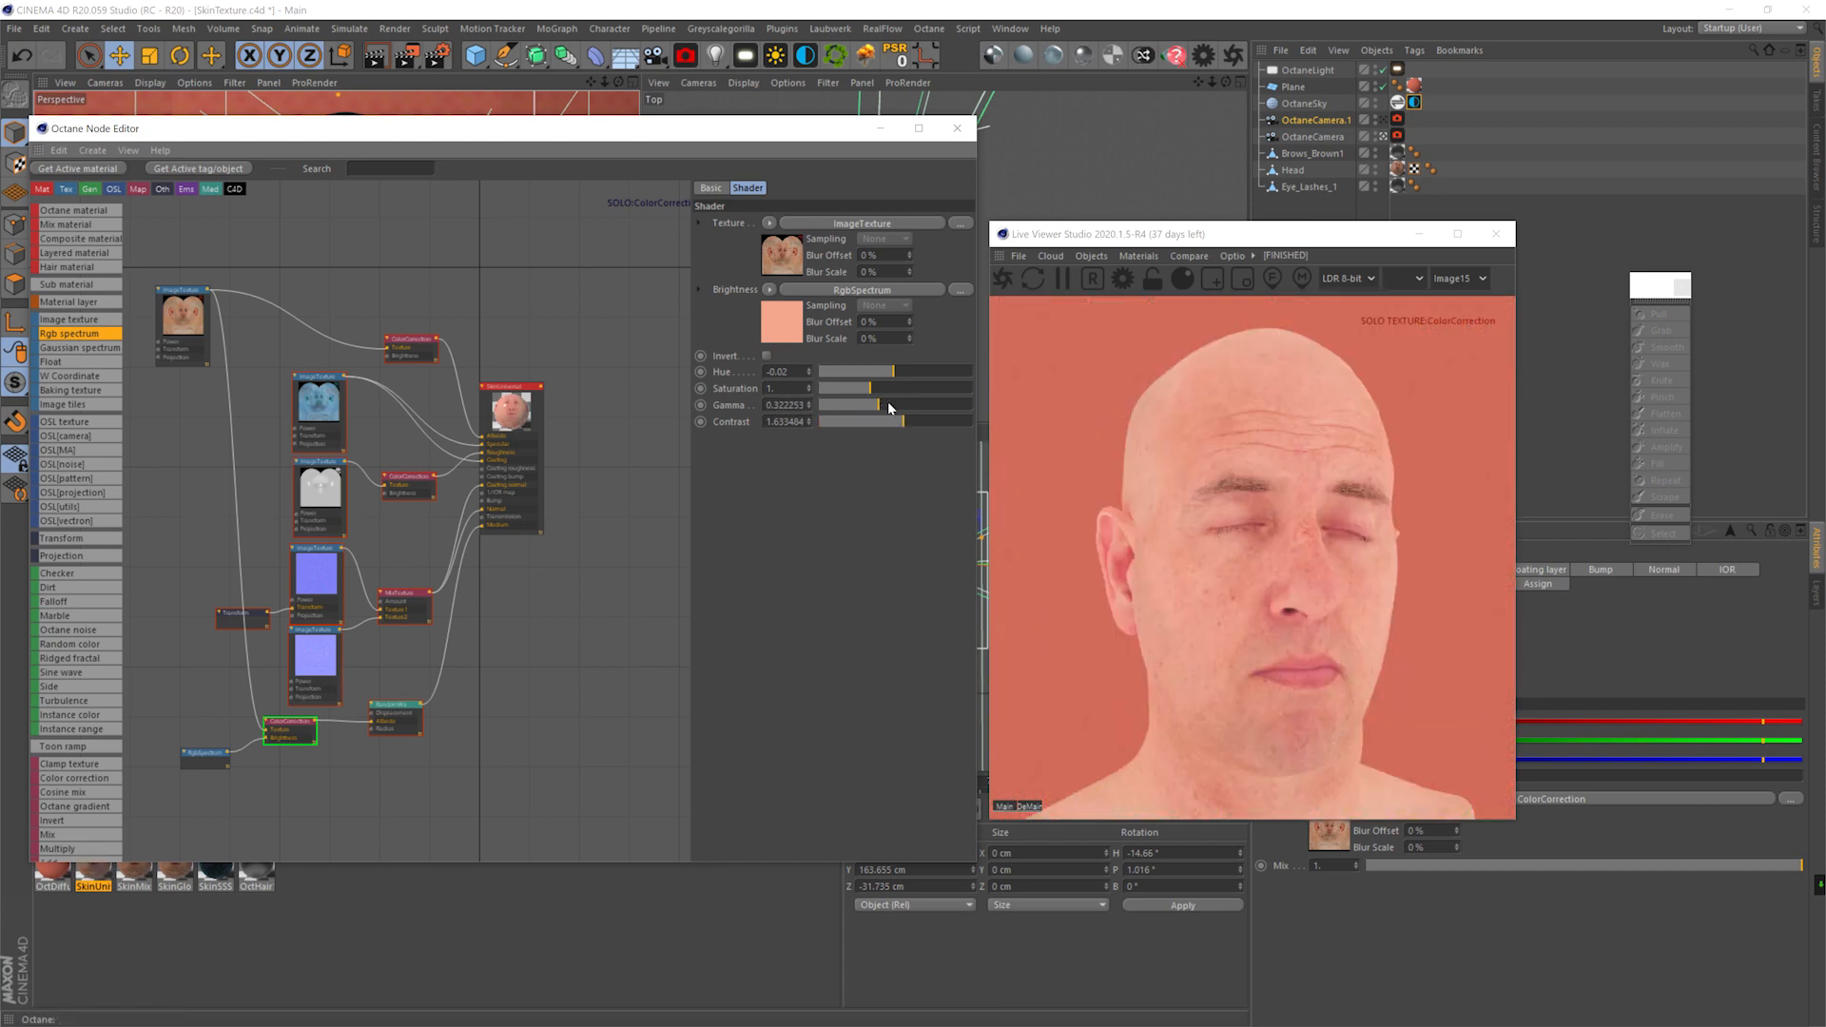
drag(879, 409, 876, 406)
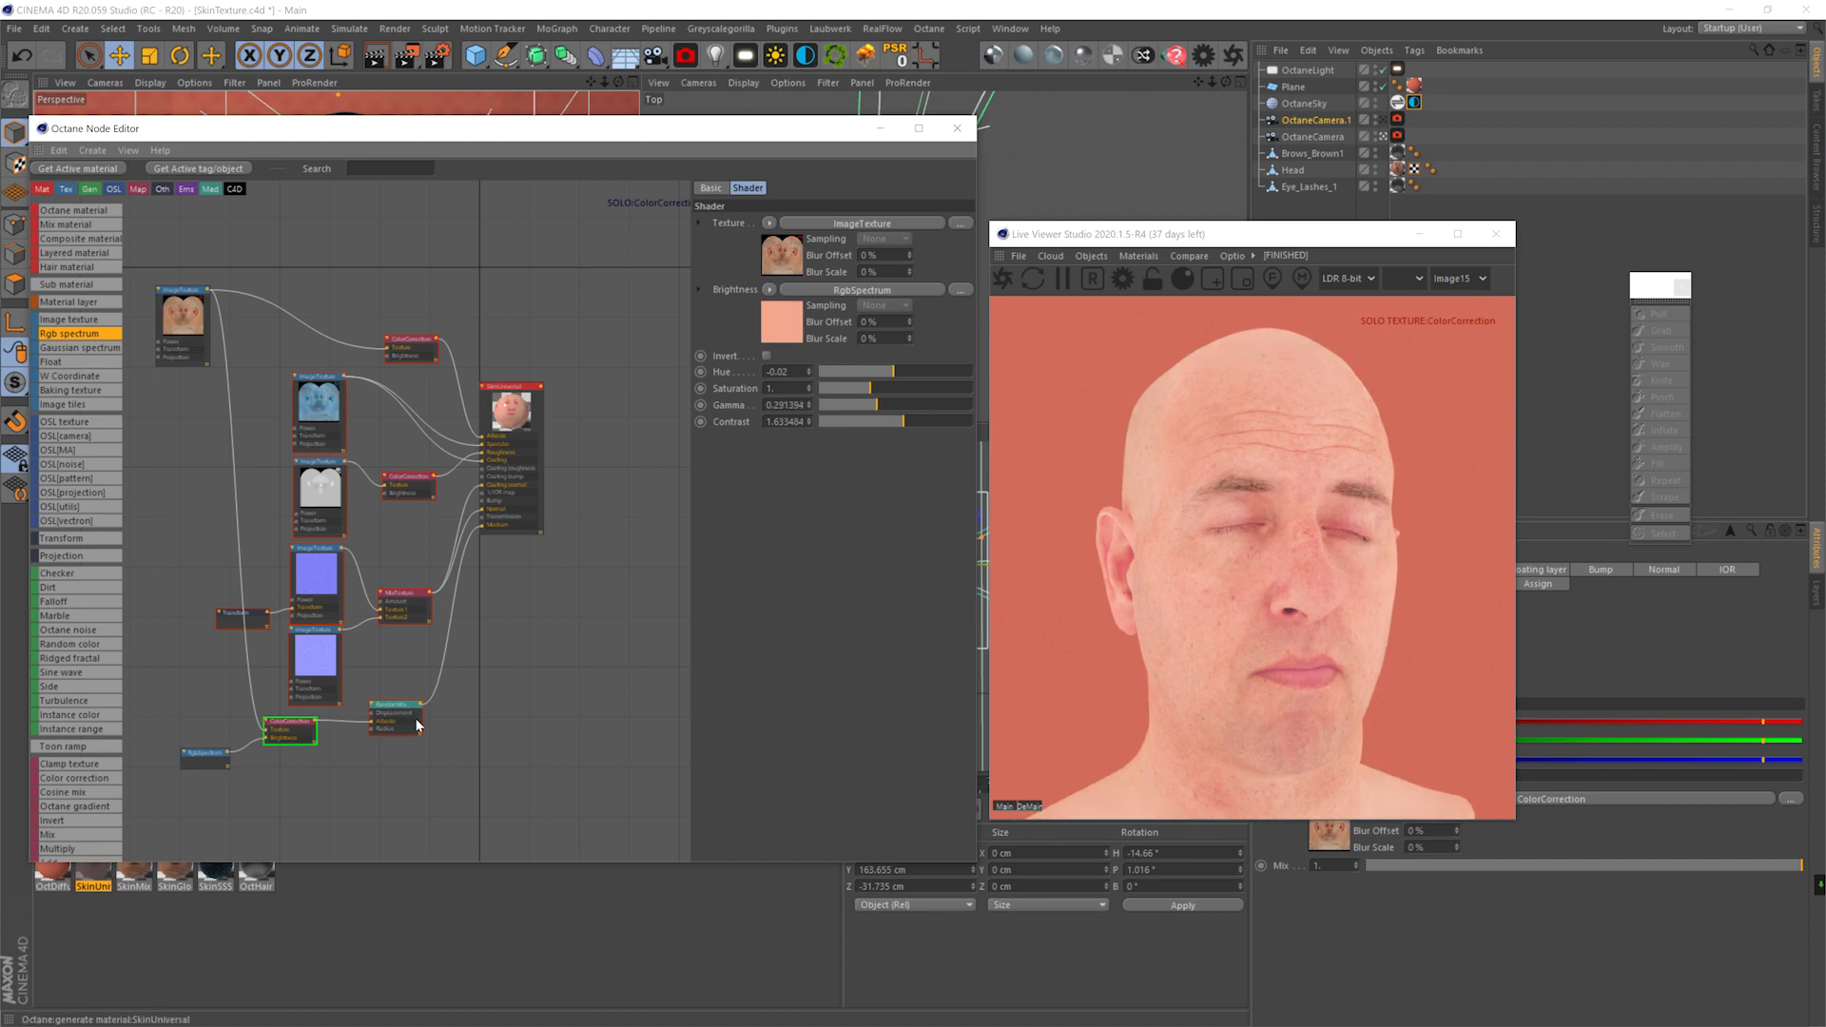
- Copy the red RGB spectrum node from SkinSSS into SkinUniversal and connect it to the Random Walk medium's Radius
drag(265, 779, 269, 780)
click(198, 870)
click(280, 563)
key(ctrl+c)
key(ctrl+c)
click(91, 877)
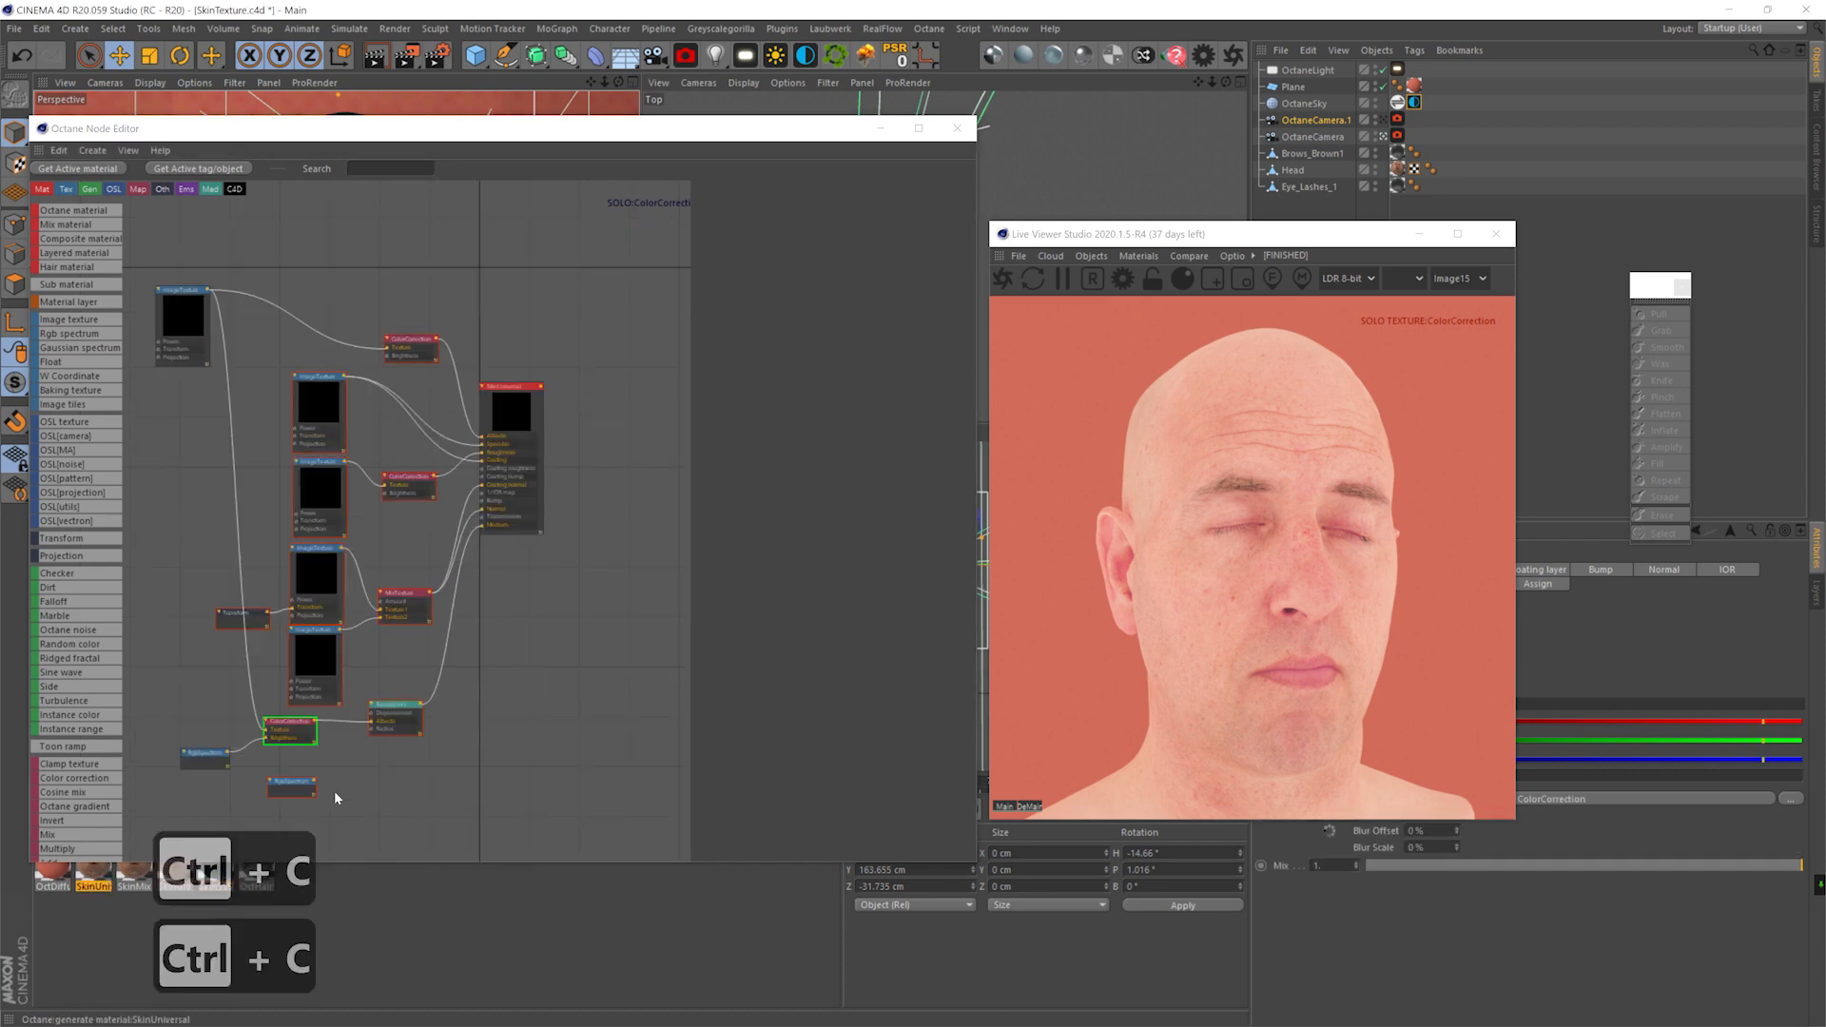
key(ctrl+v)
drag(320, 795, 374, 729)
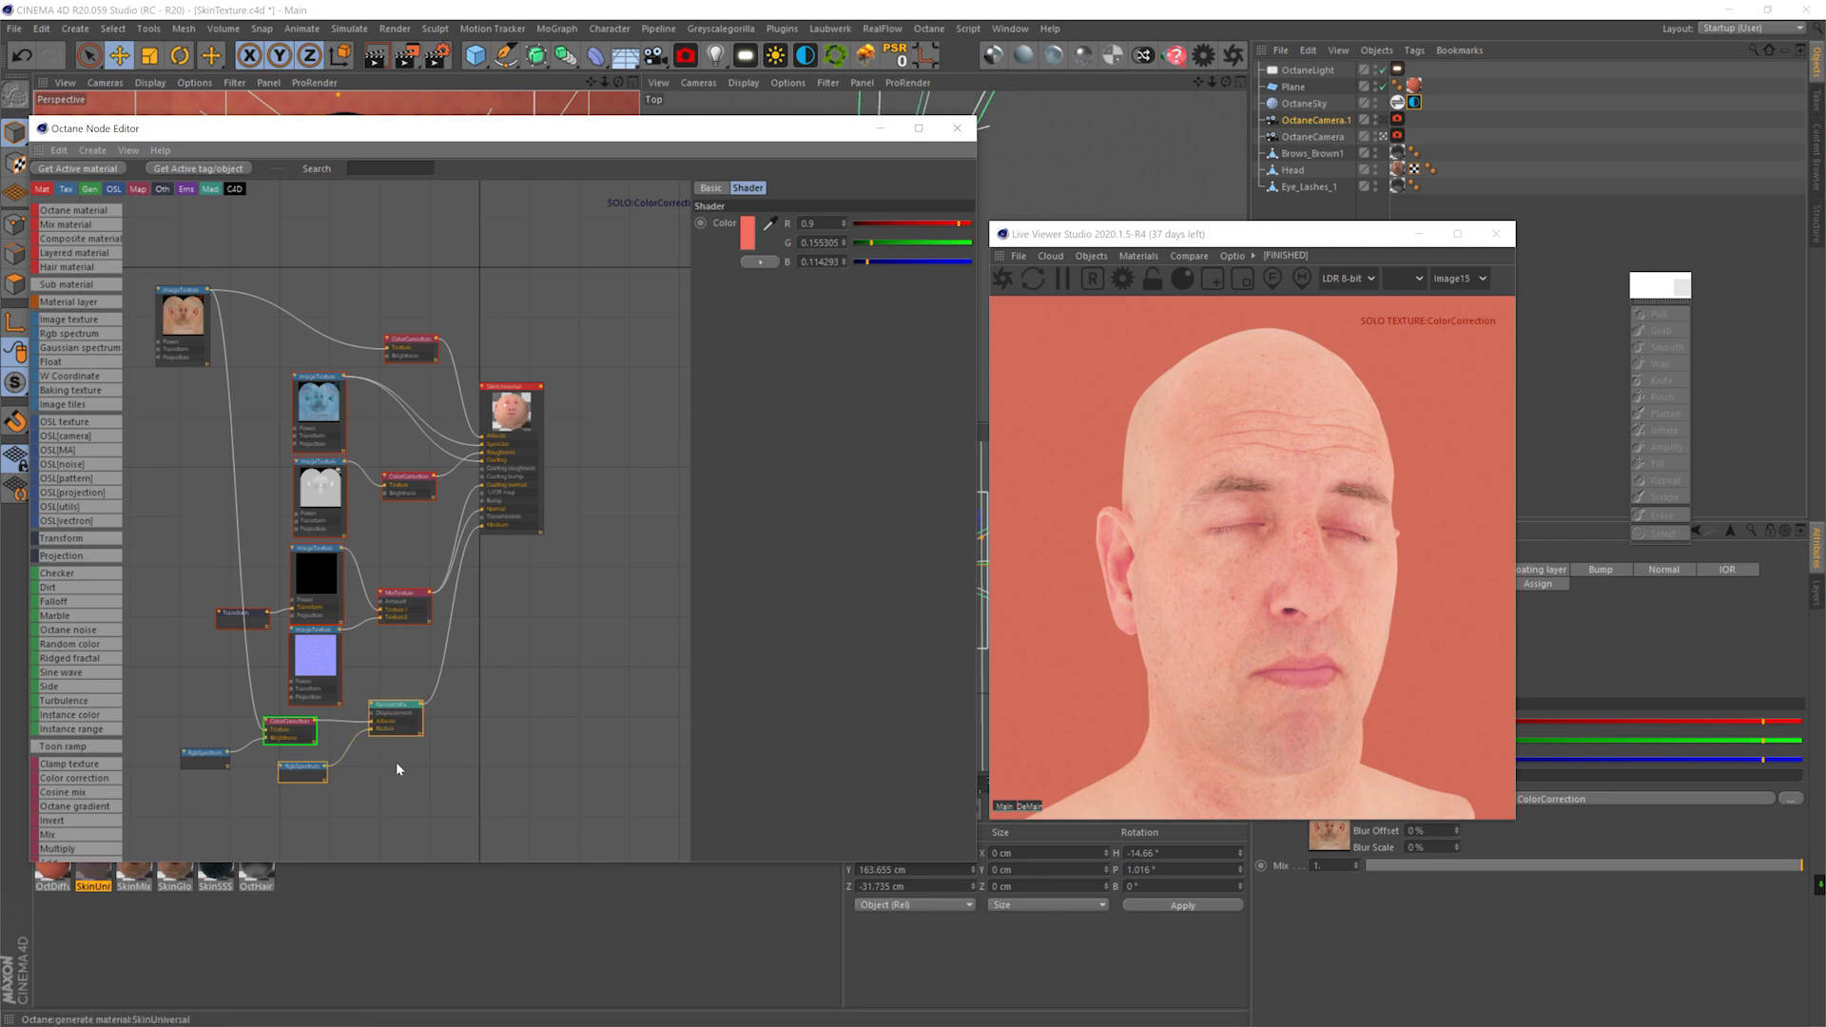
- Copy the Gradient node and its Dirt node from the SkinMix material into SkinUniversal's graph
click(399, 711)
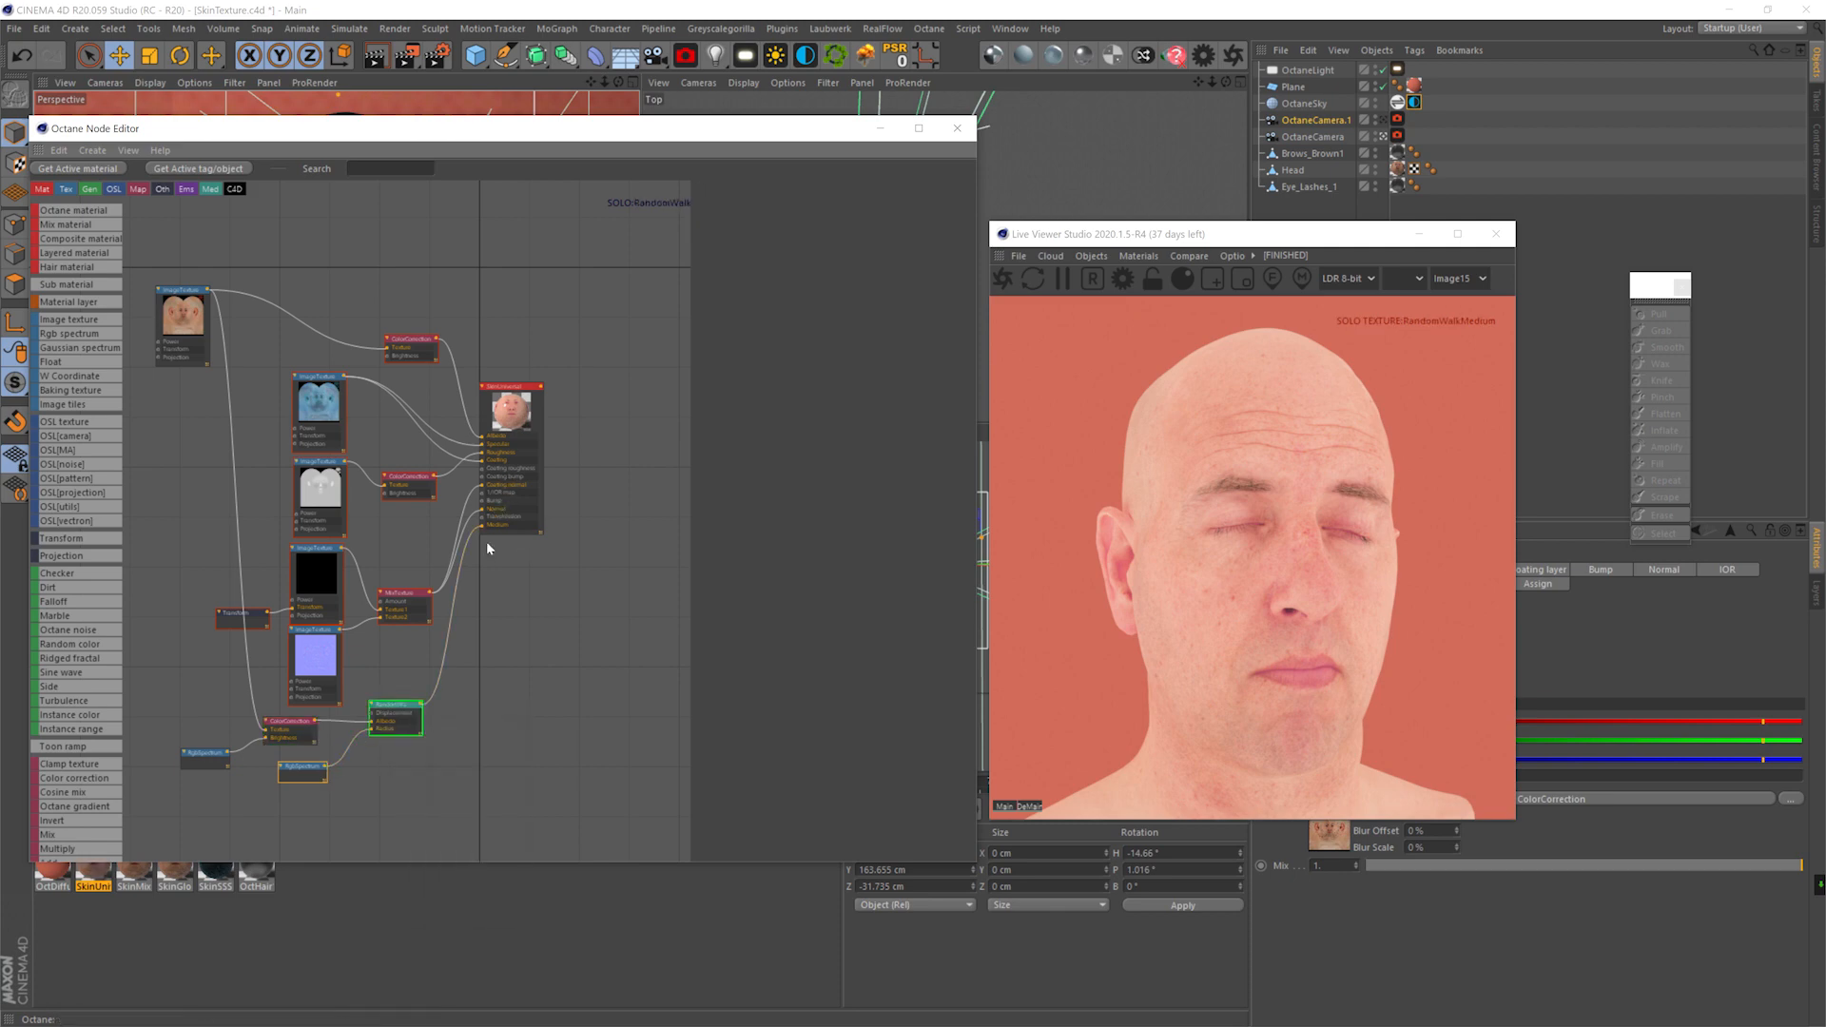
click(136, 875)
middle_drag(505, 418, 452, 662)
click(425, 353)
shift+click(540, 530)
key(ctrl+c)
key(ctrl+c)
click(96, 877)
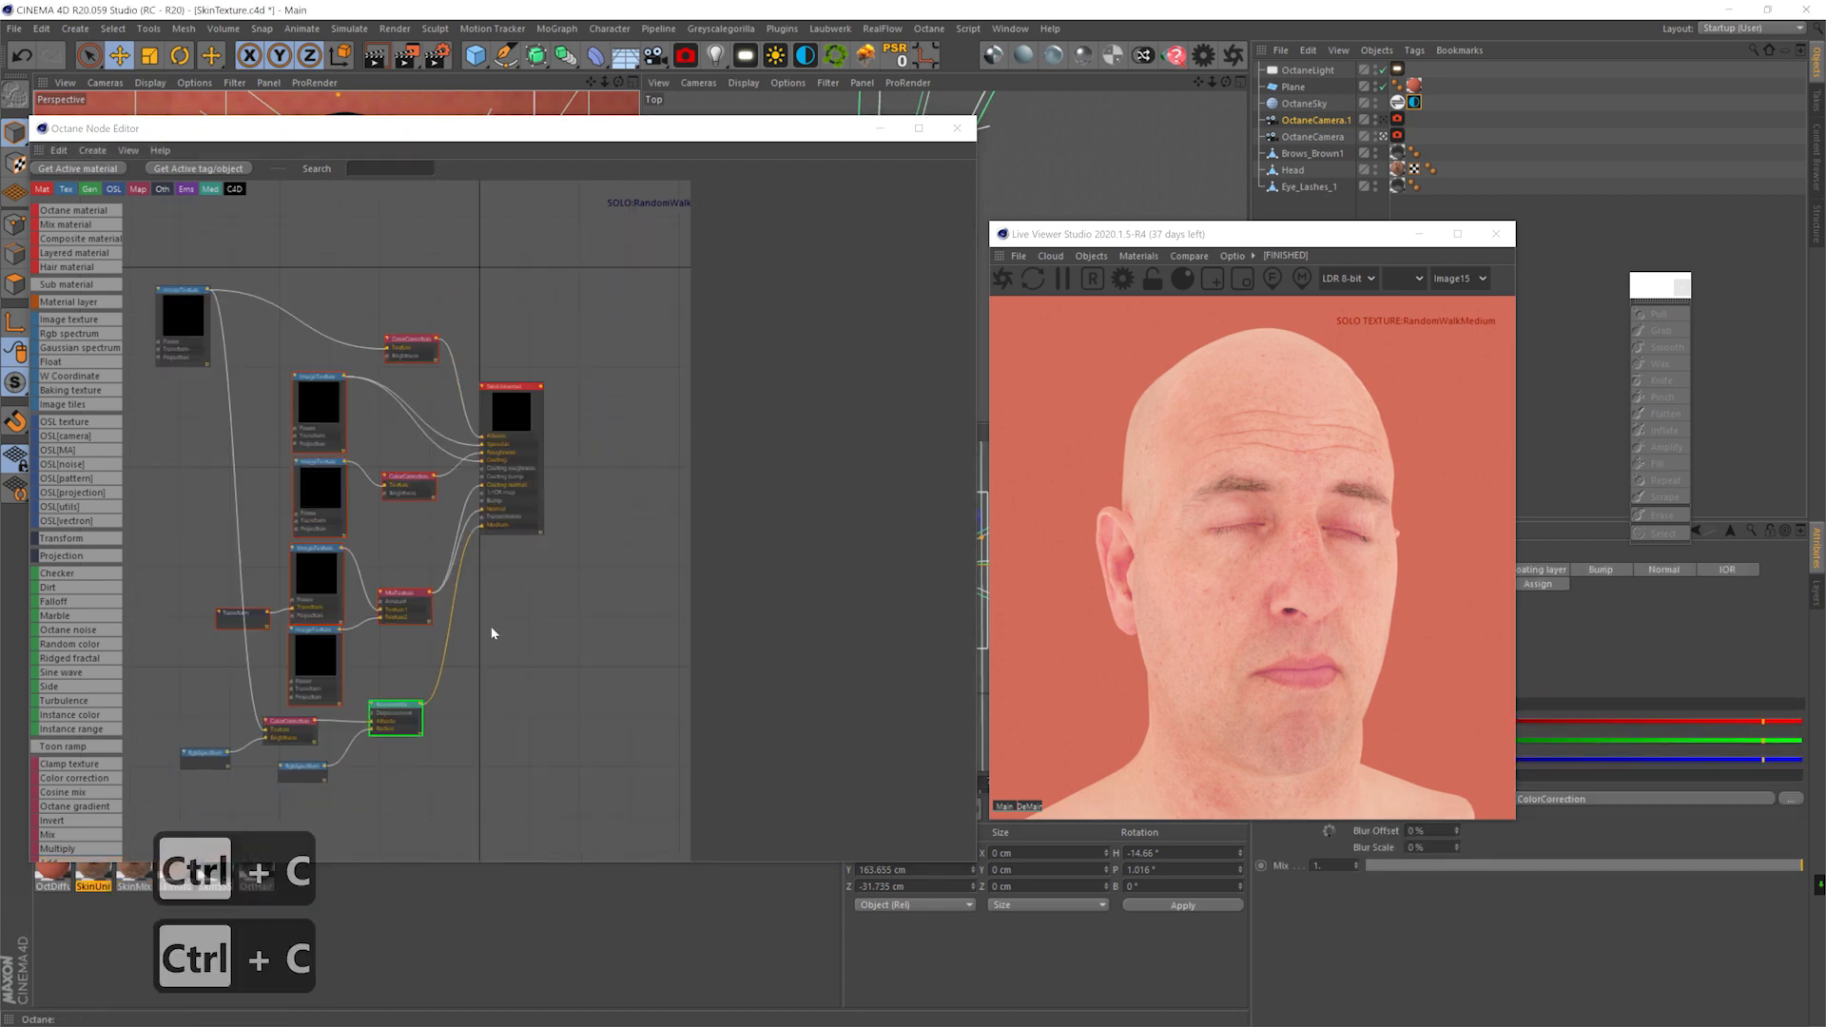
middle_drag(459, 737, 486, 678)
key(ctrl+v)
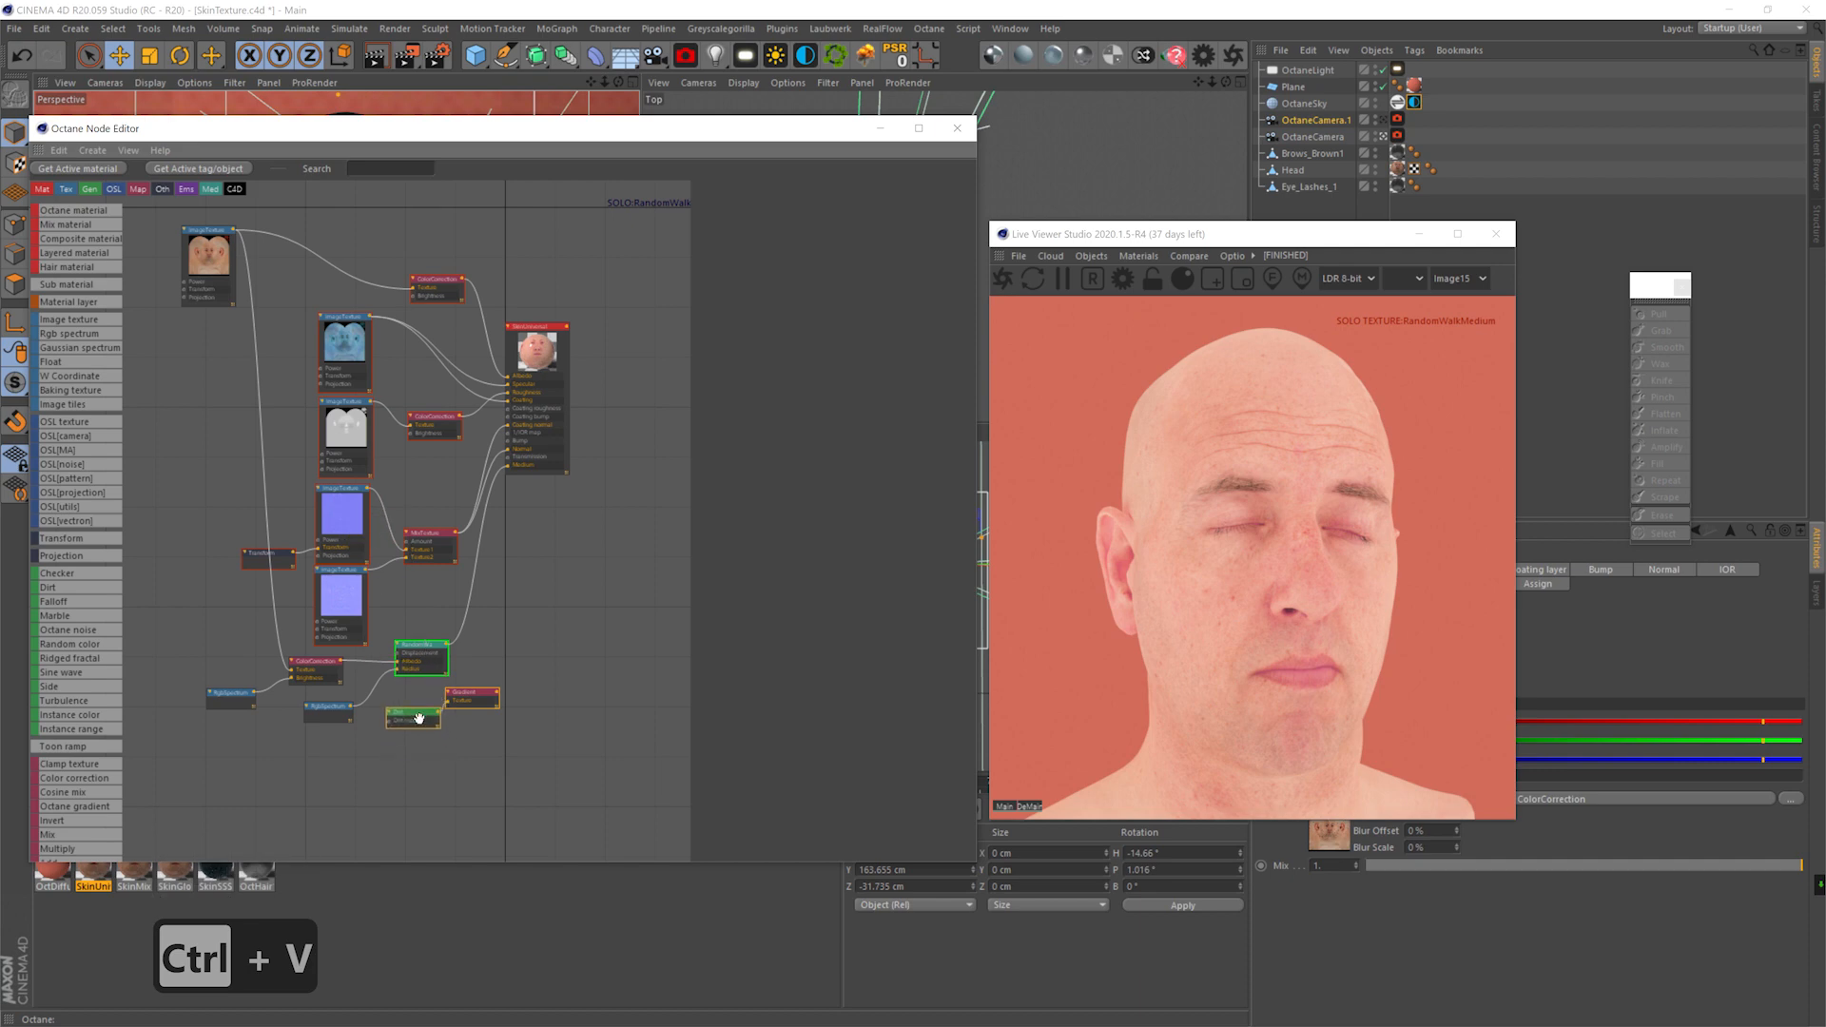
- Place the pasted Gradient and Dirt above the Random Walk medium and connect the Gradient to the material's Transmission channel
drag(466, 694, 478, 582)
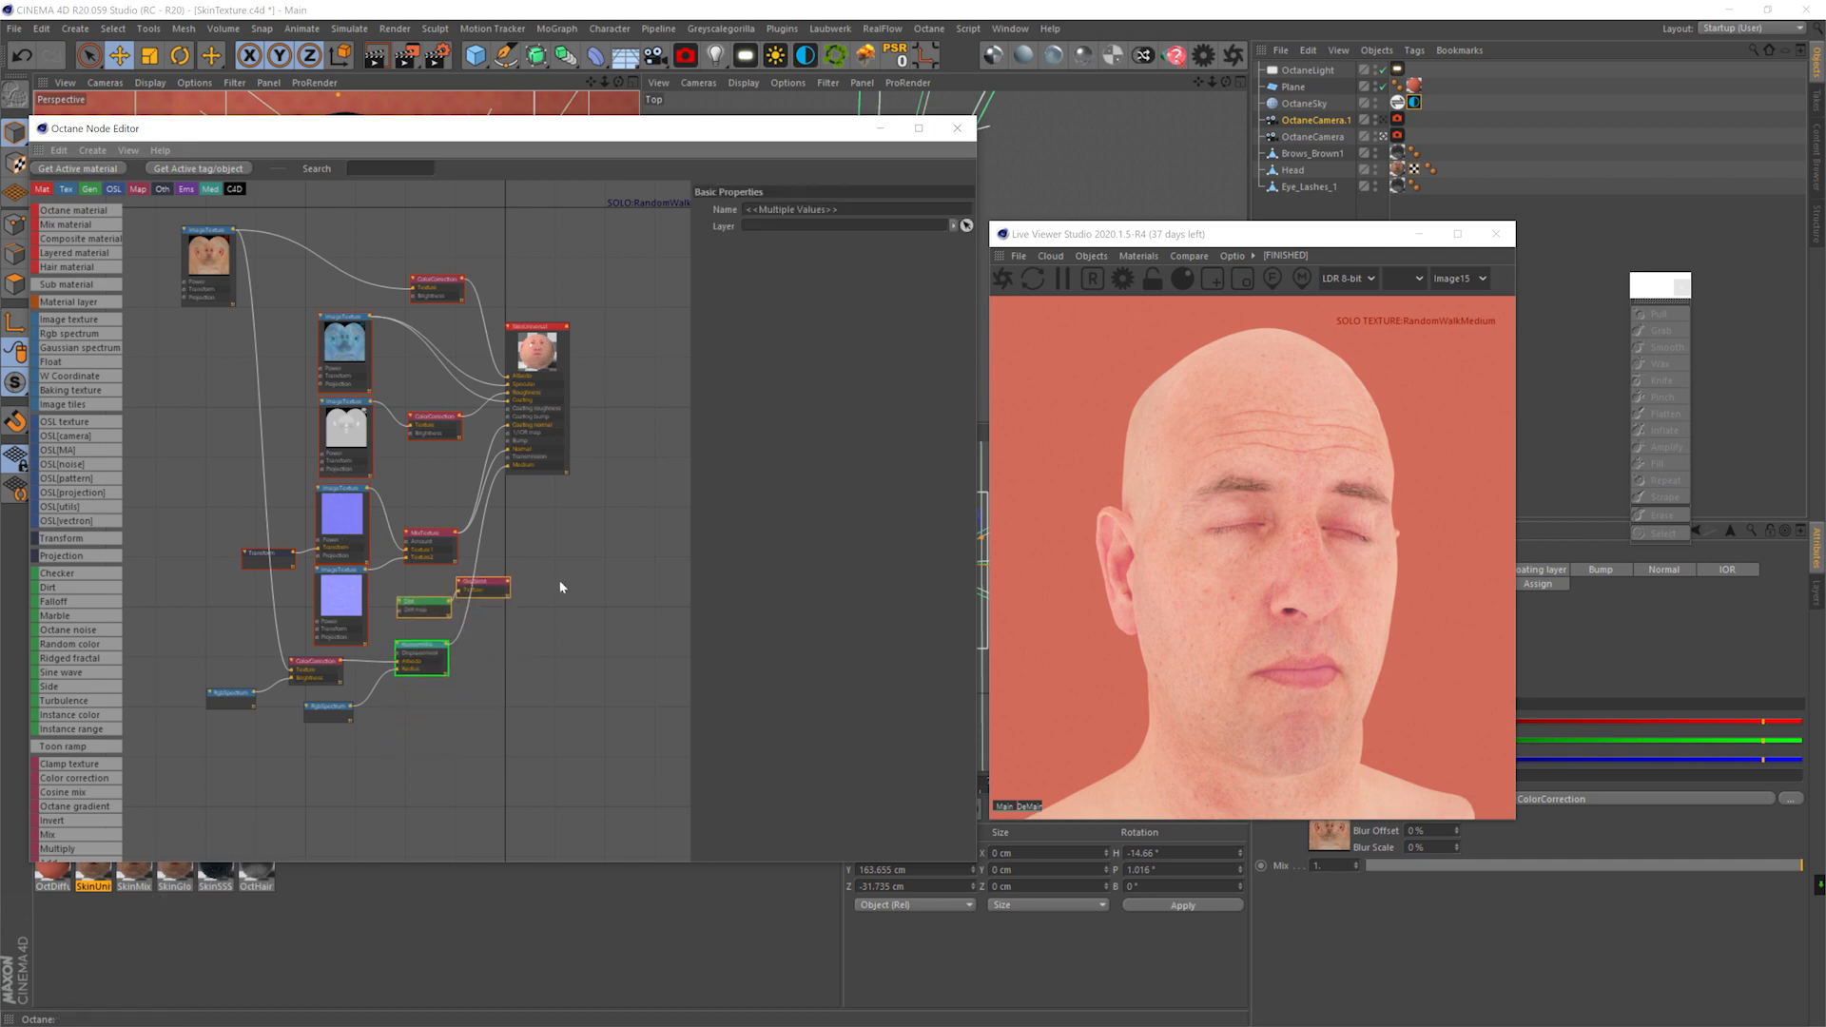
drag(509, 464, 508, 466)
click(484, 579)
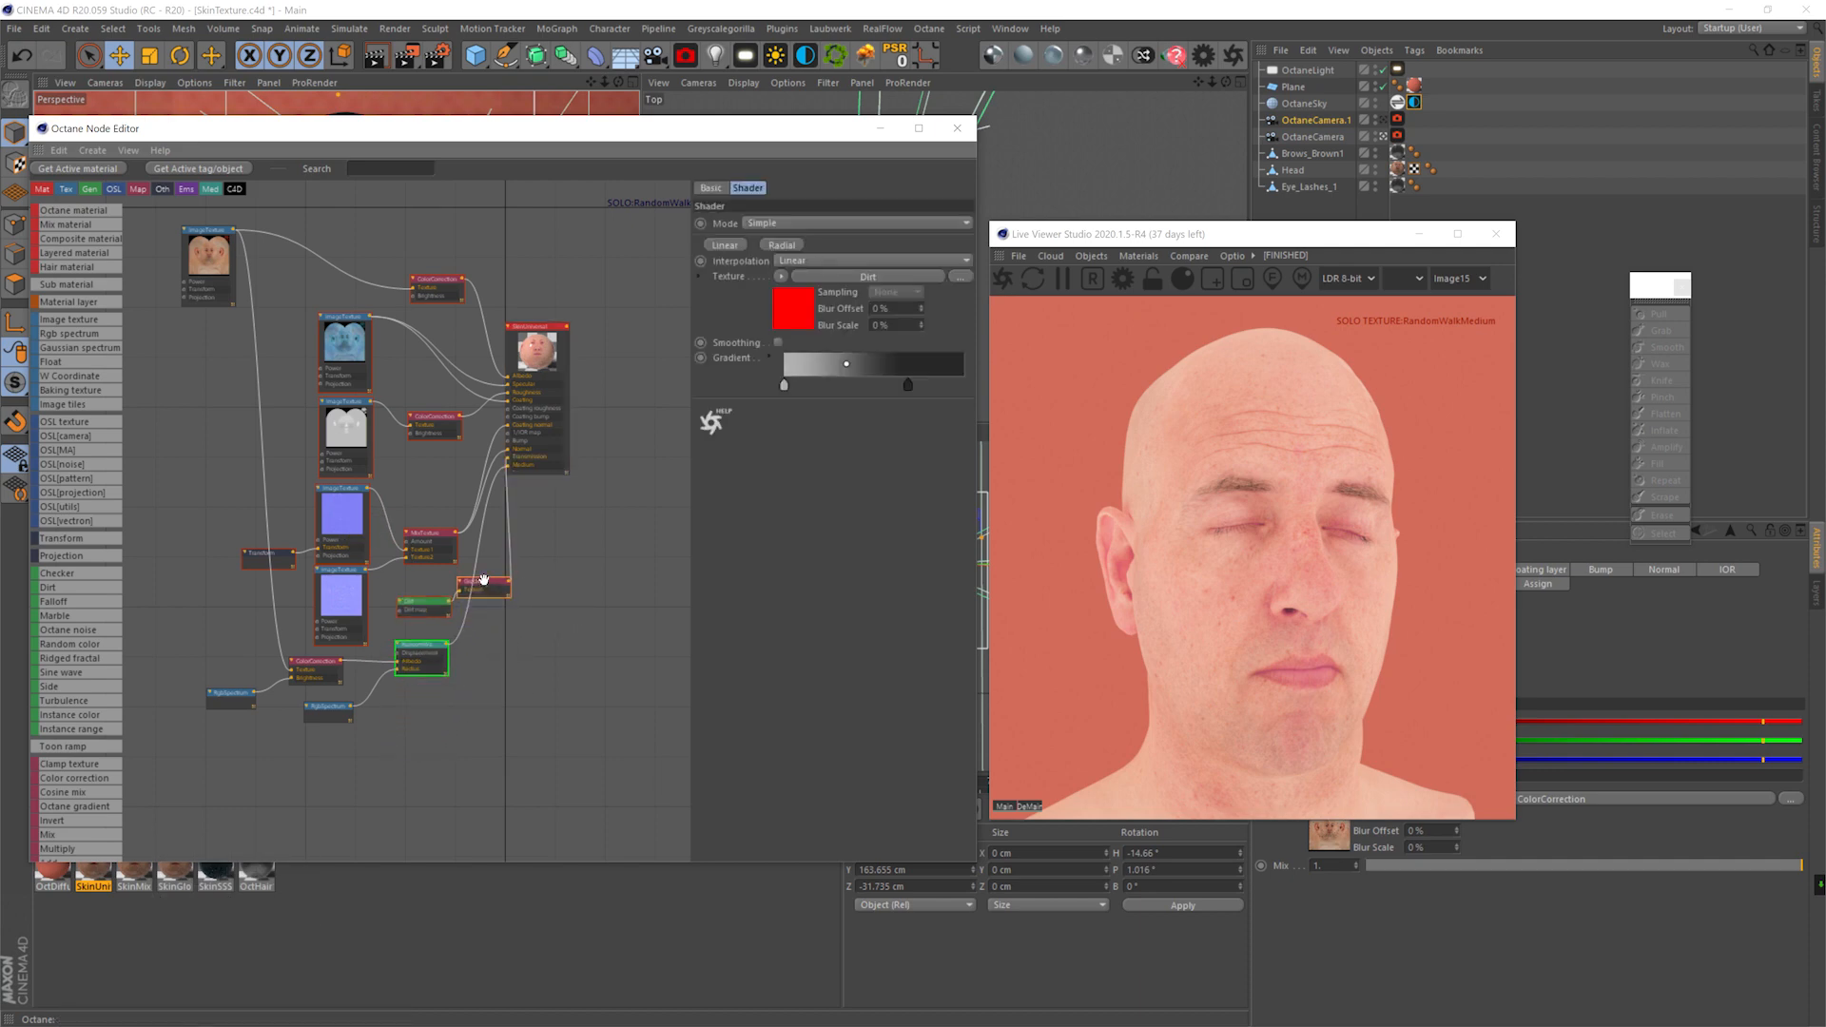
- Switch the Live Viewer back to shaded rendering and turn off the solo preview of the Random Walk medium
click(1403, 277)
click(1403, 318)
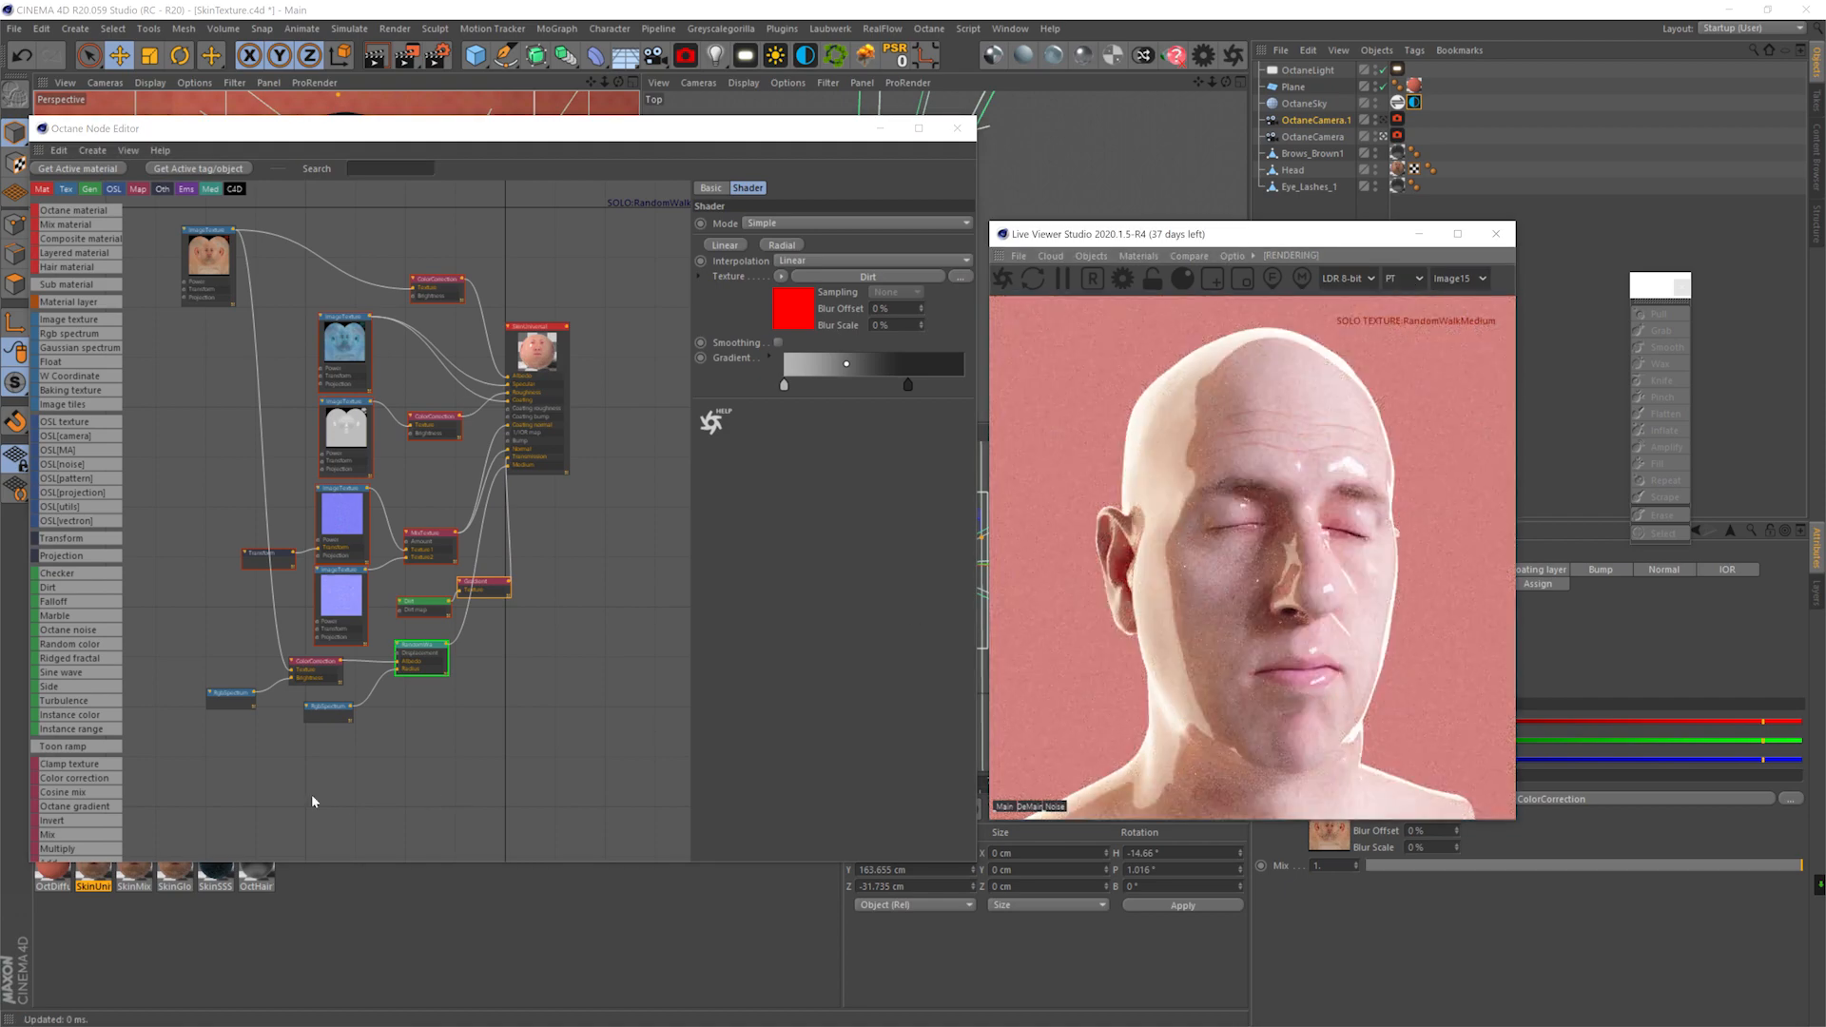
right_click(427, 650)
click(424, 656)
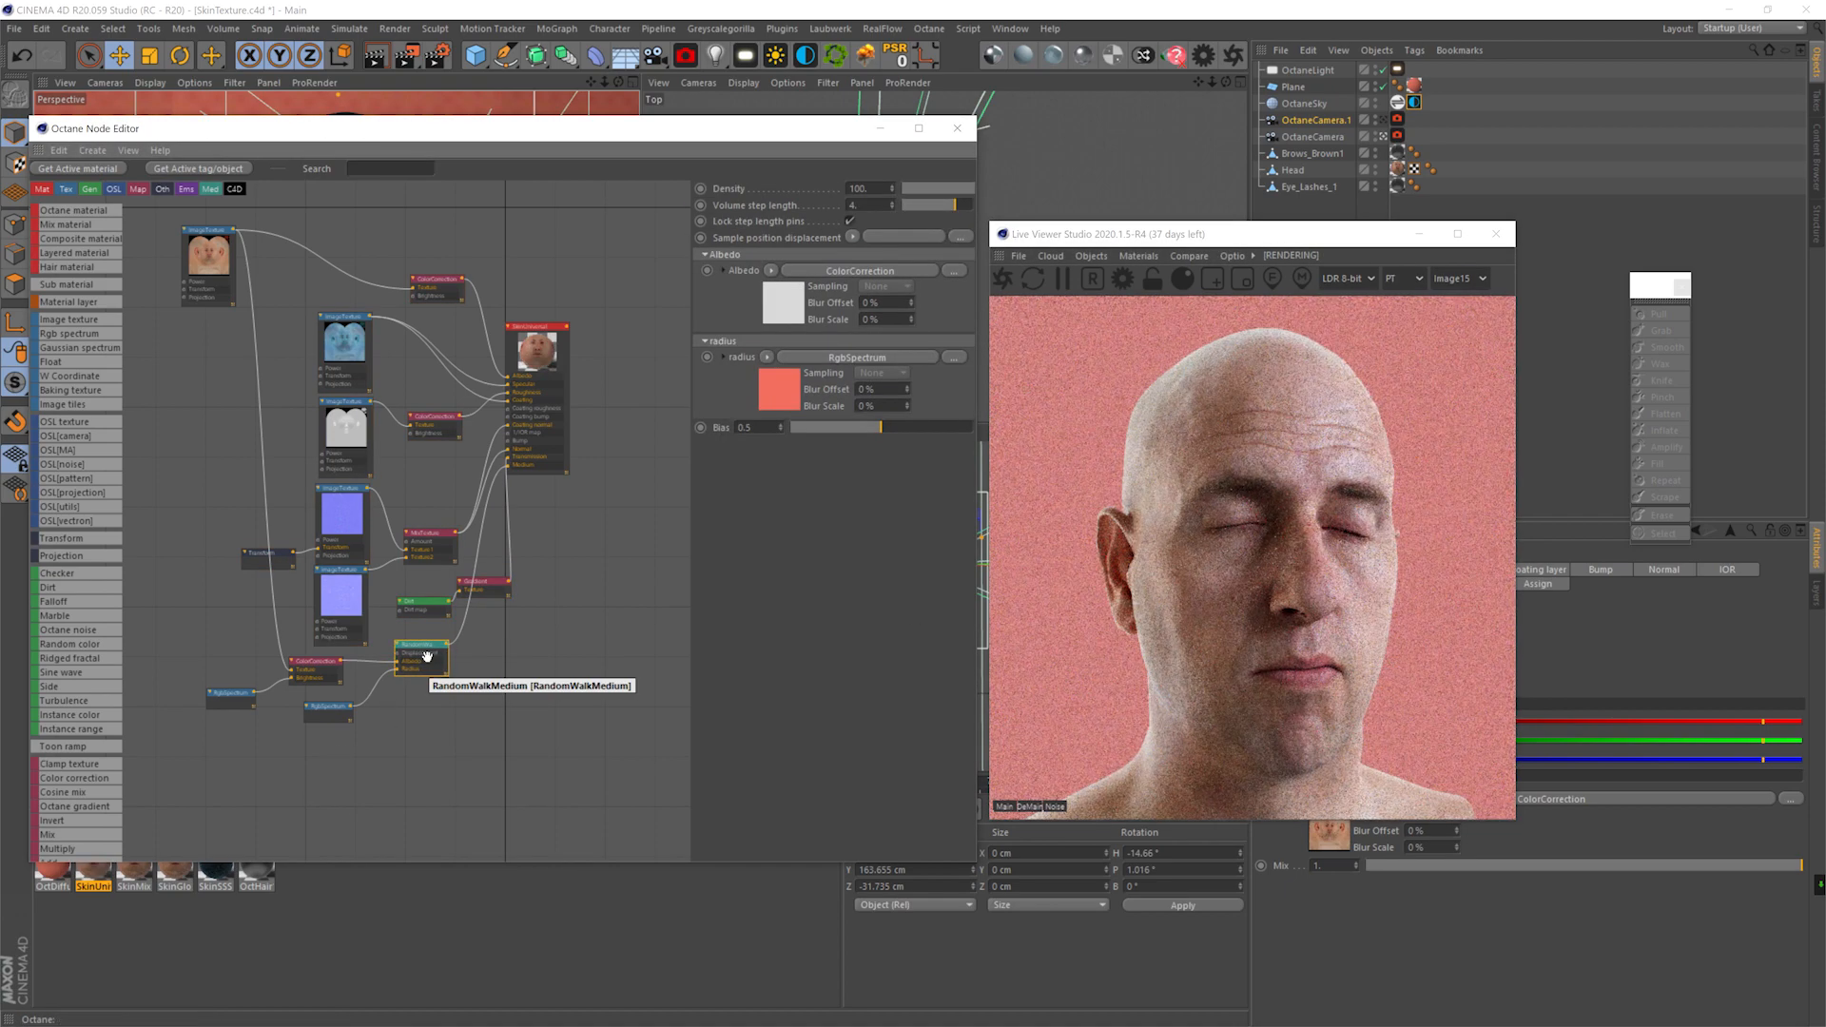
- Set the first knot of the Transmission Gradient to white
click(484, 580)
drag(93, 882, 1396, 171)
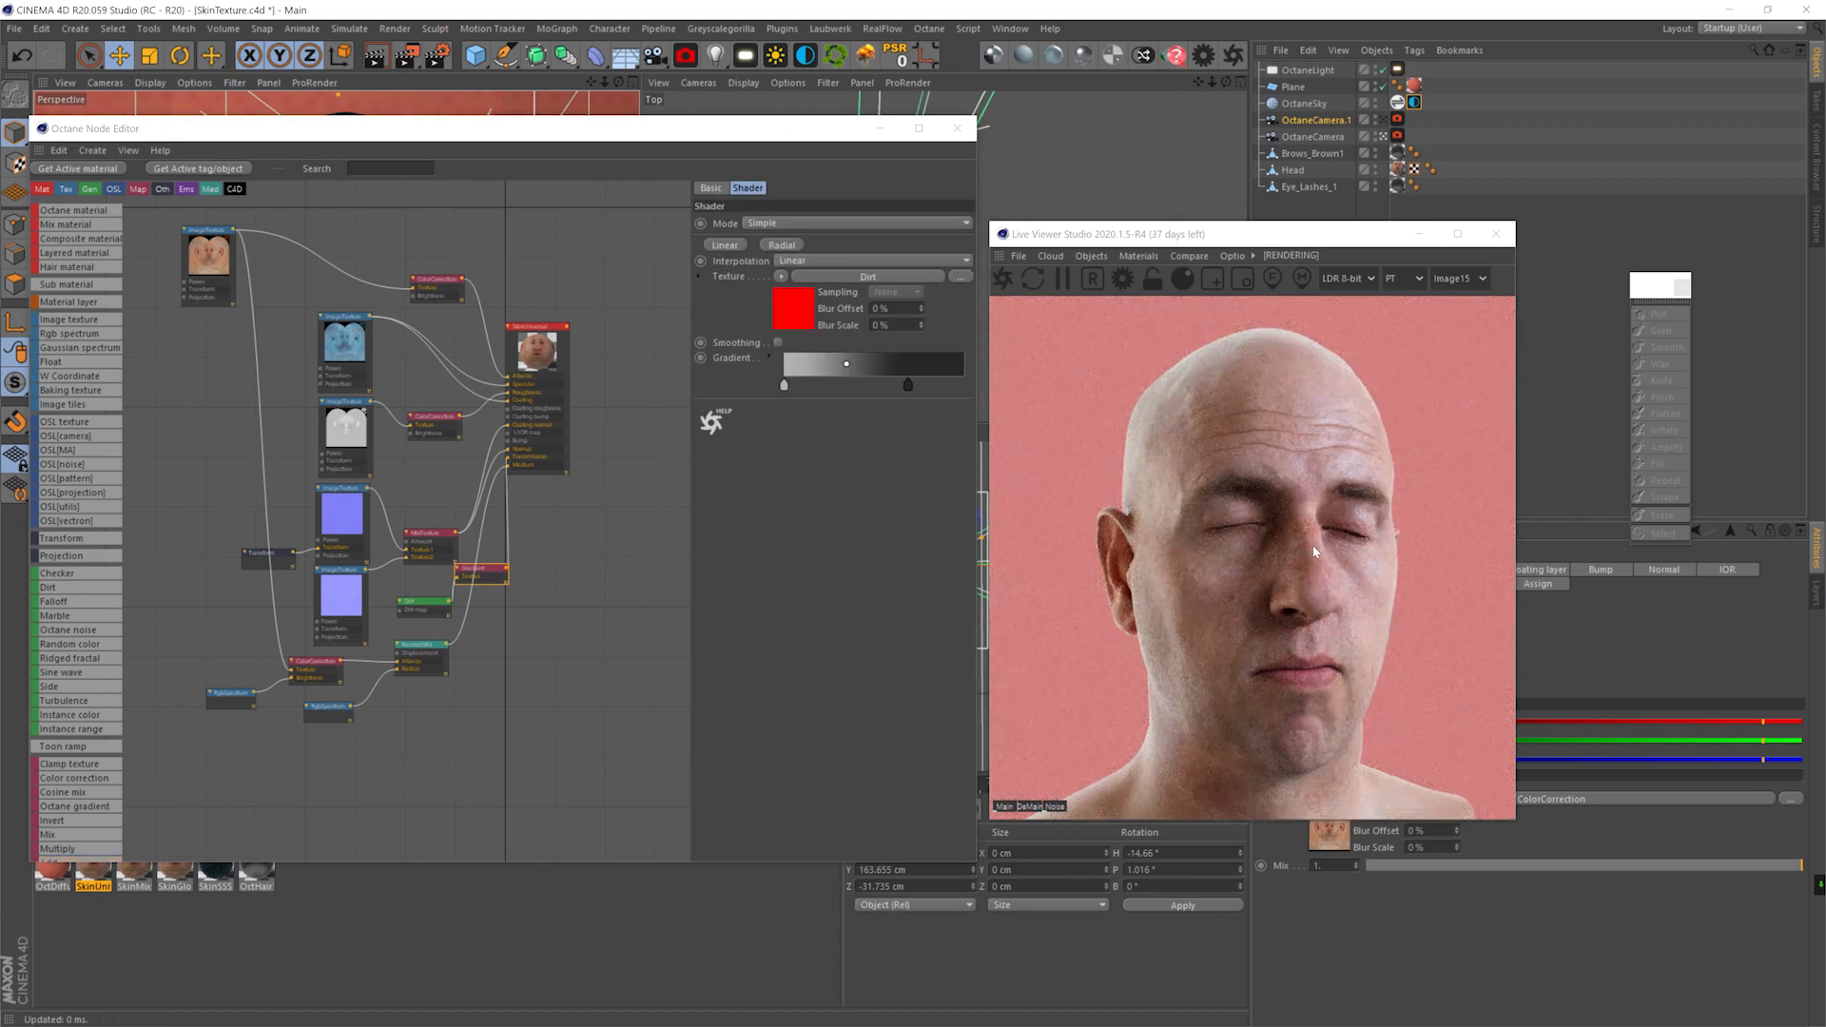
click(484, 571)
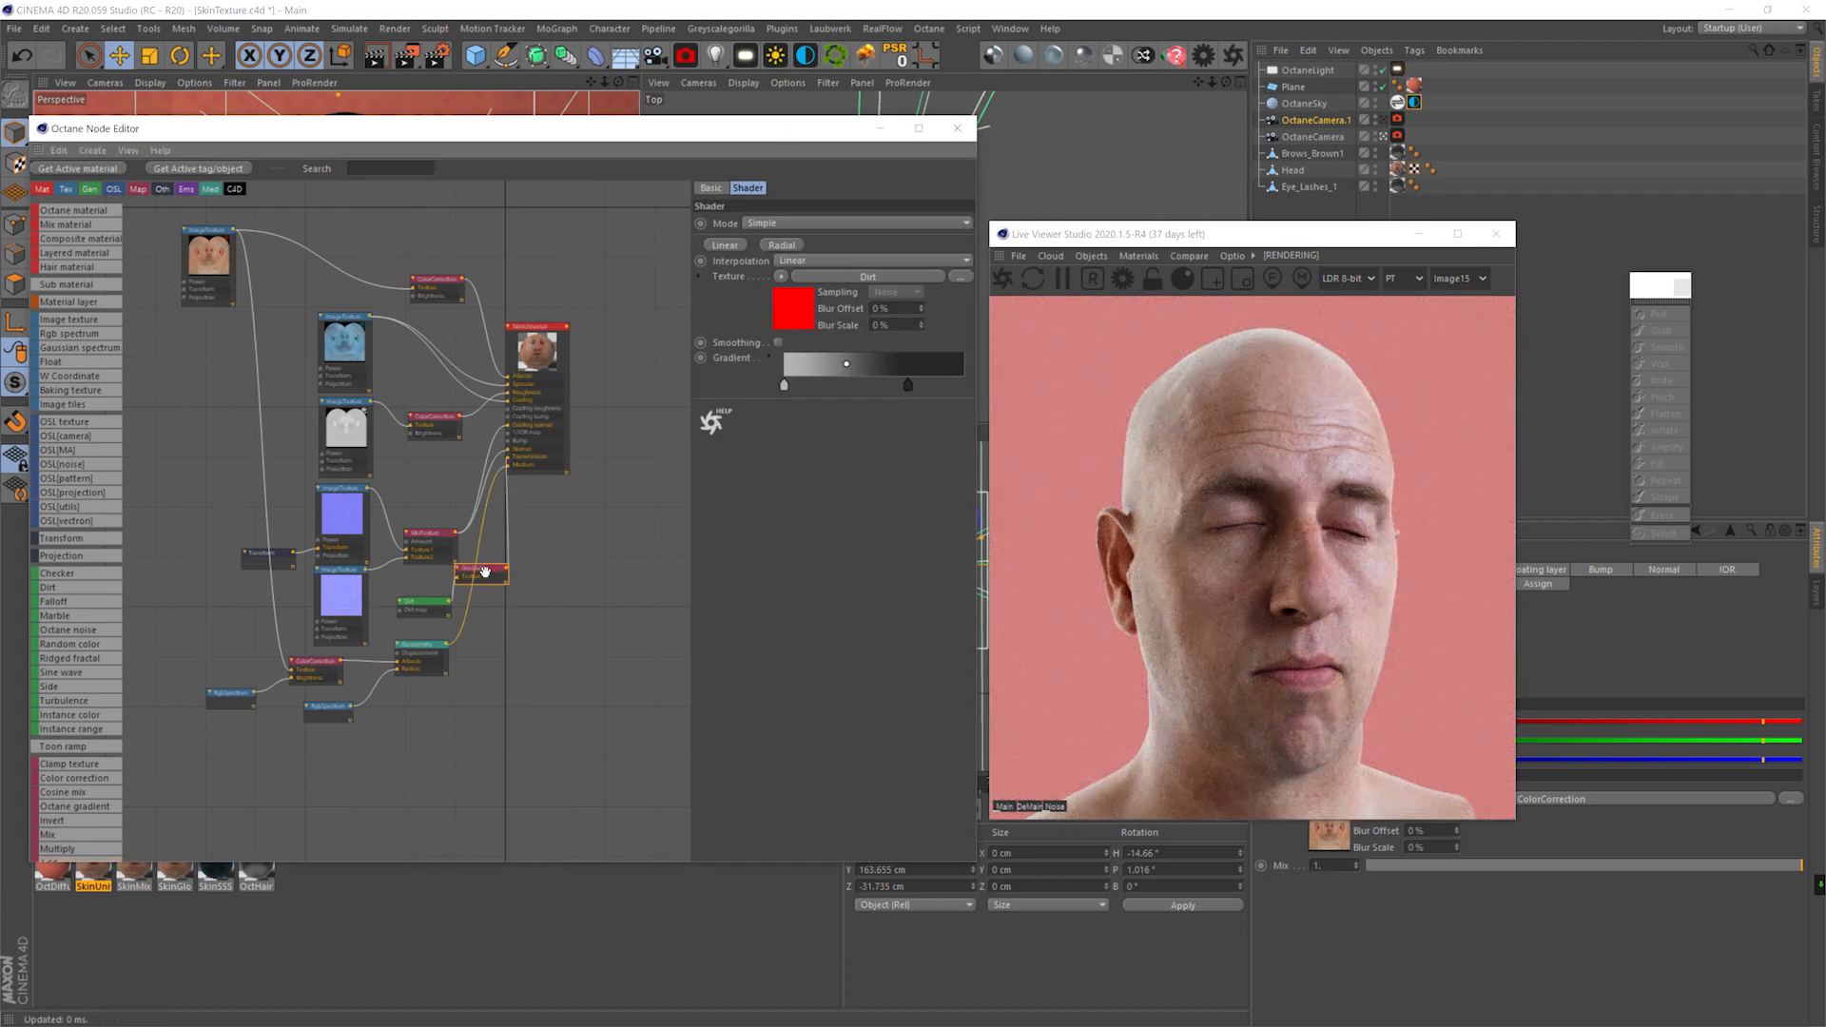
double_click(783, 385)
click(757, 460)
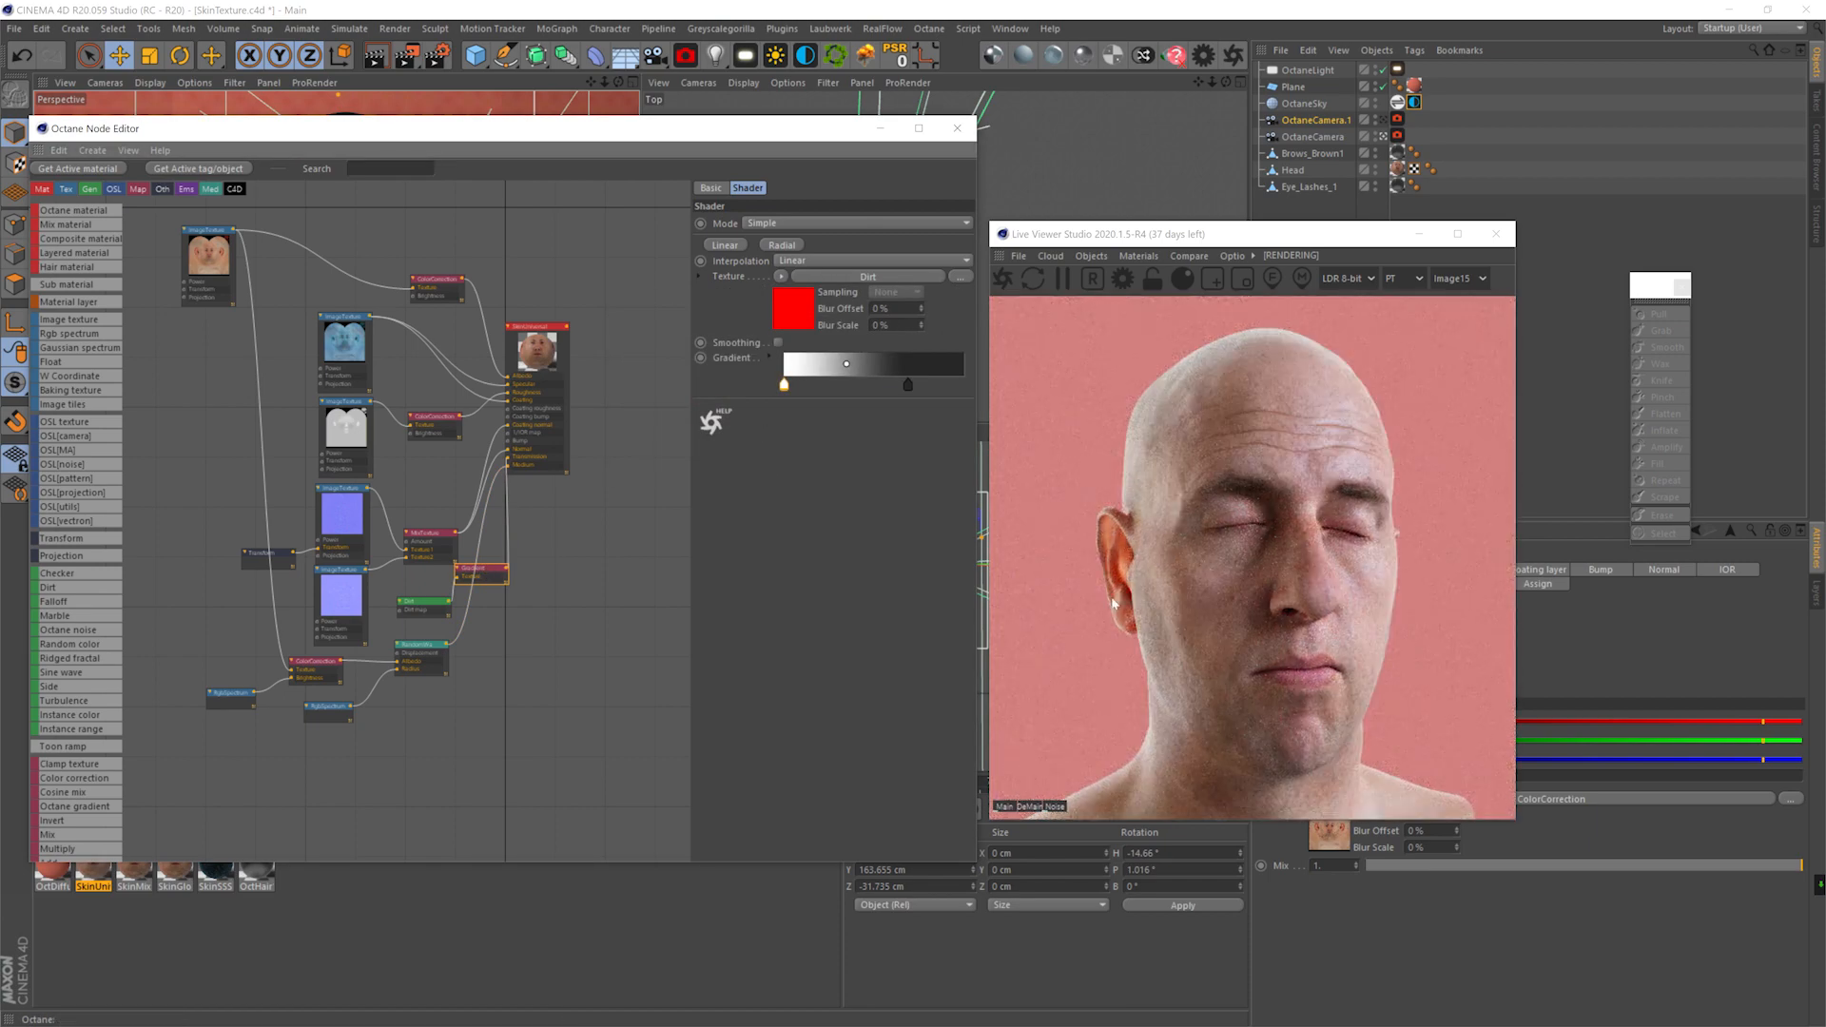
- Set the Random Walk medium's Bias to 0 and tint the Transmission Gradient's first knot salmon red
click(421, 645)
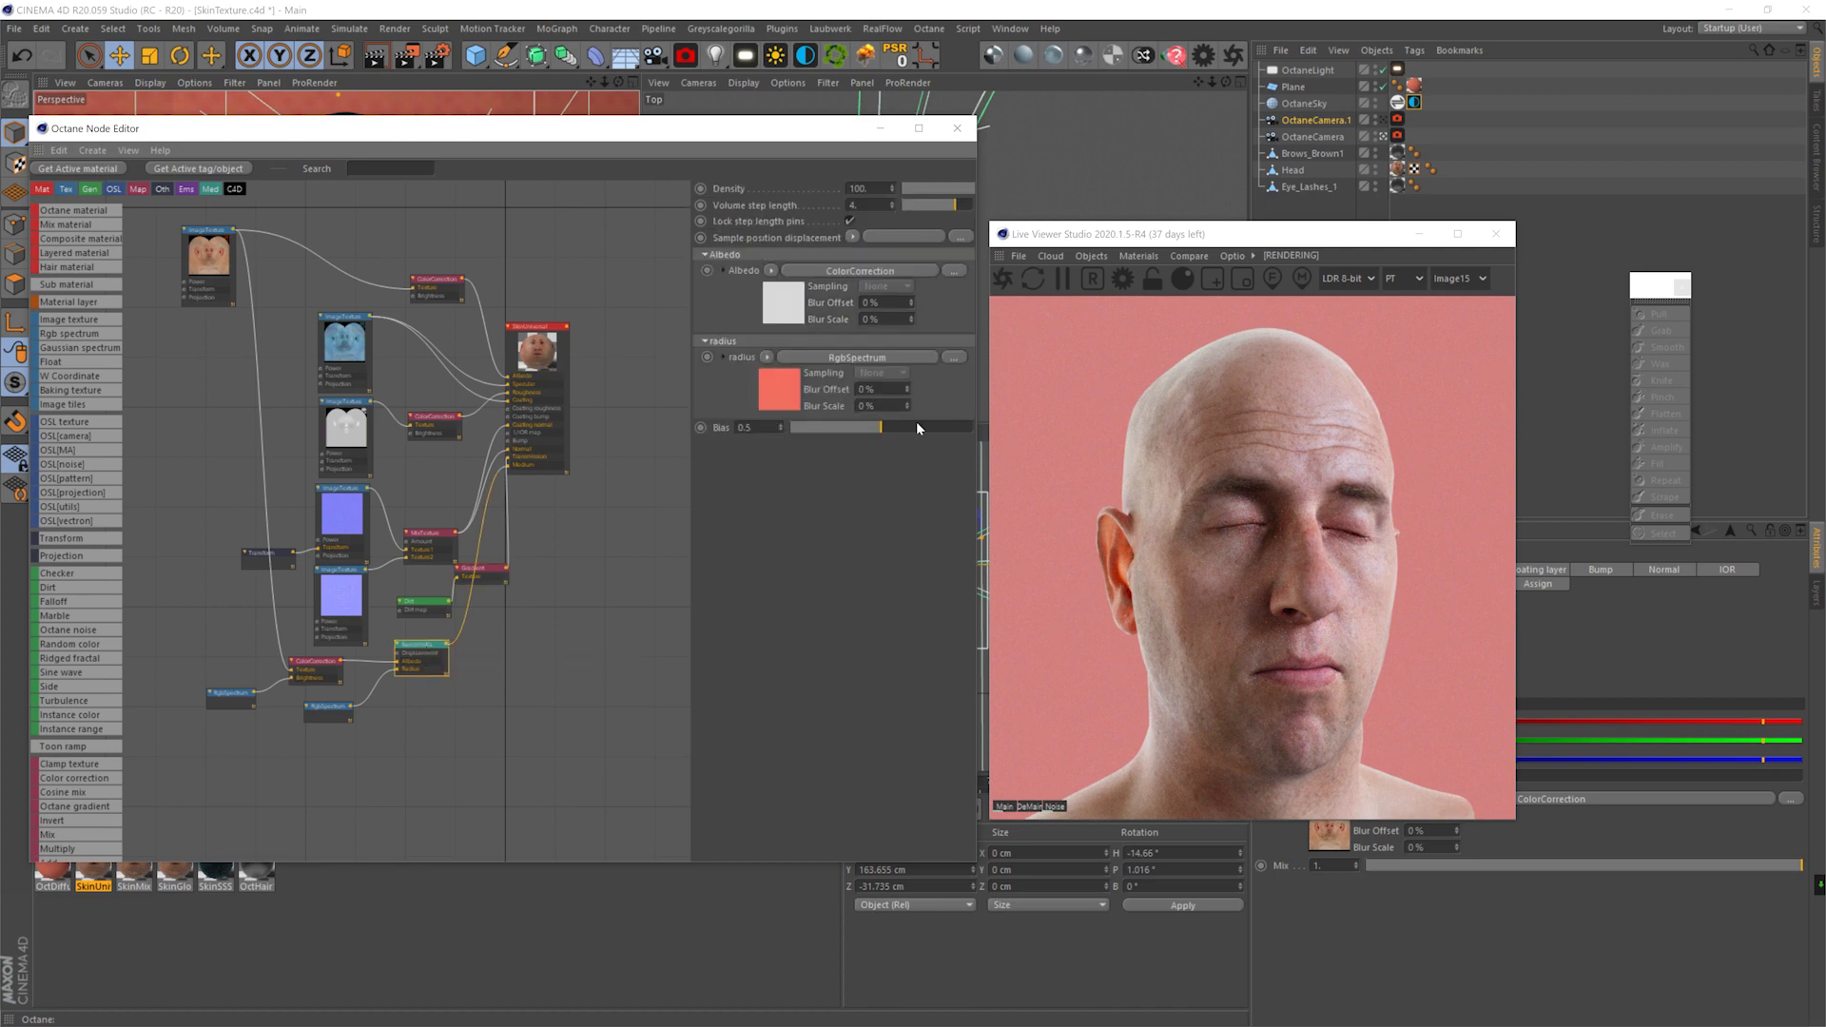
drag(846, 427, 716, 426)
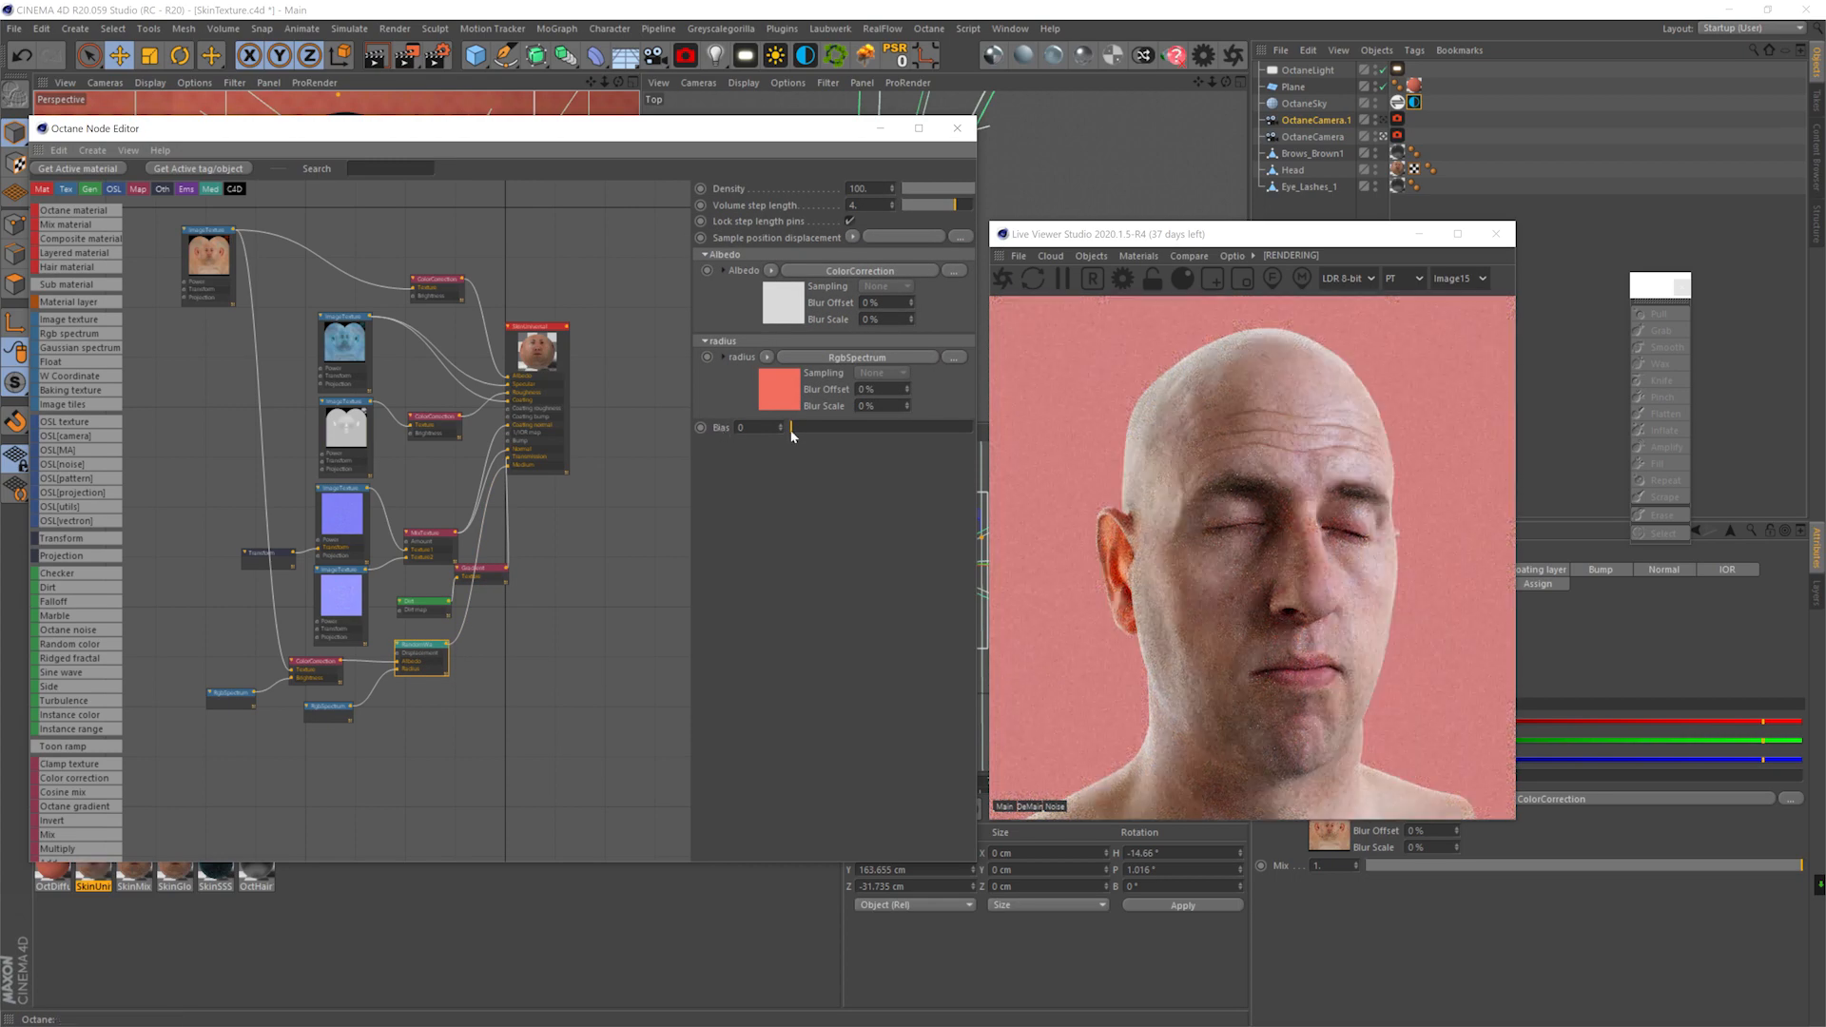
drag(488, 569, 499, 582)
double_click(784, 386)
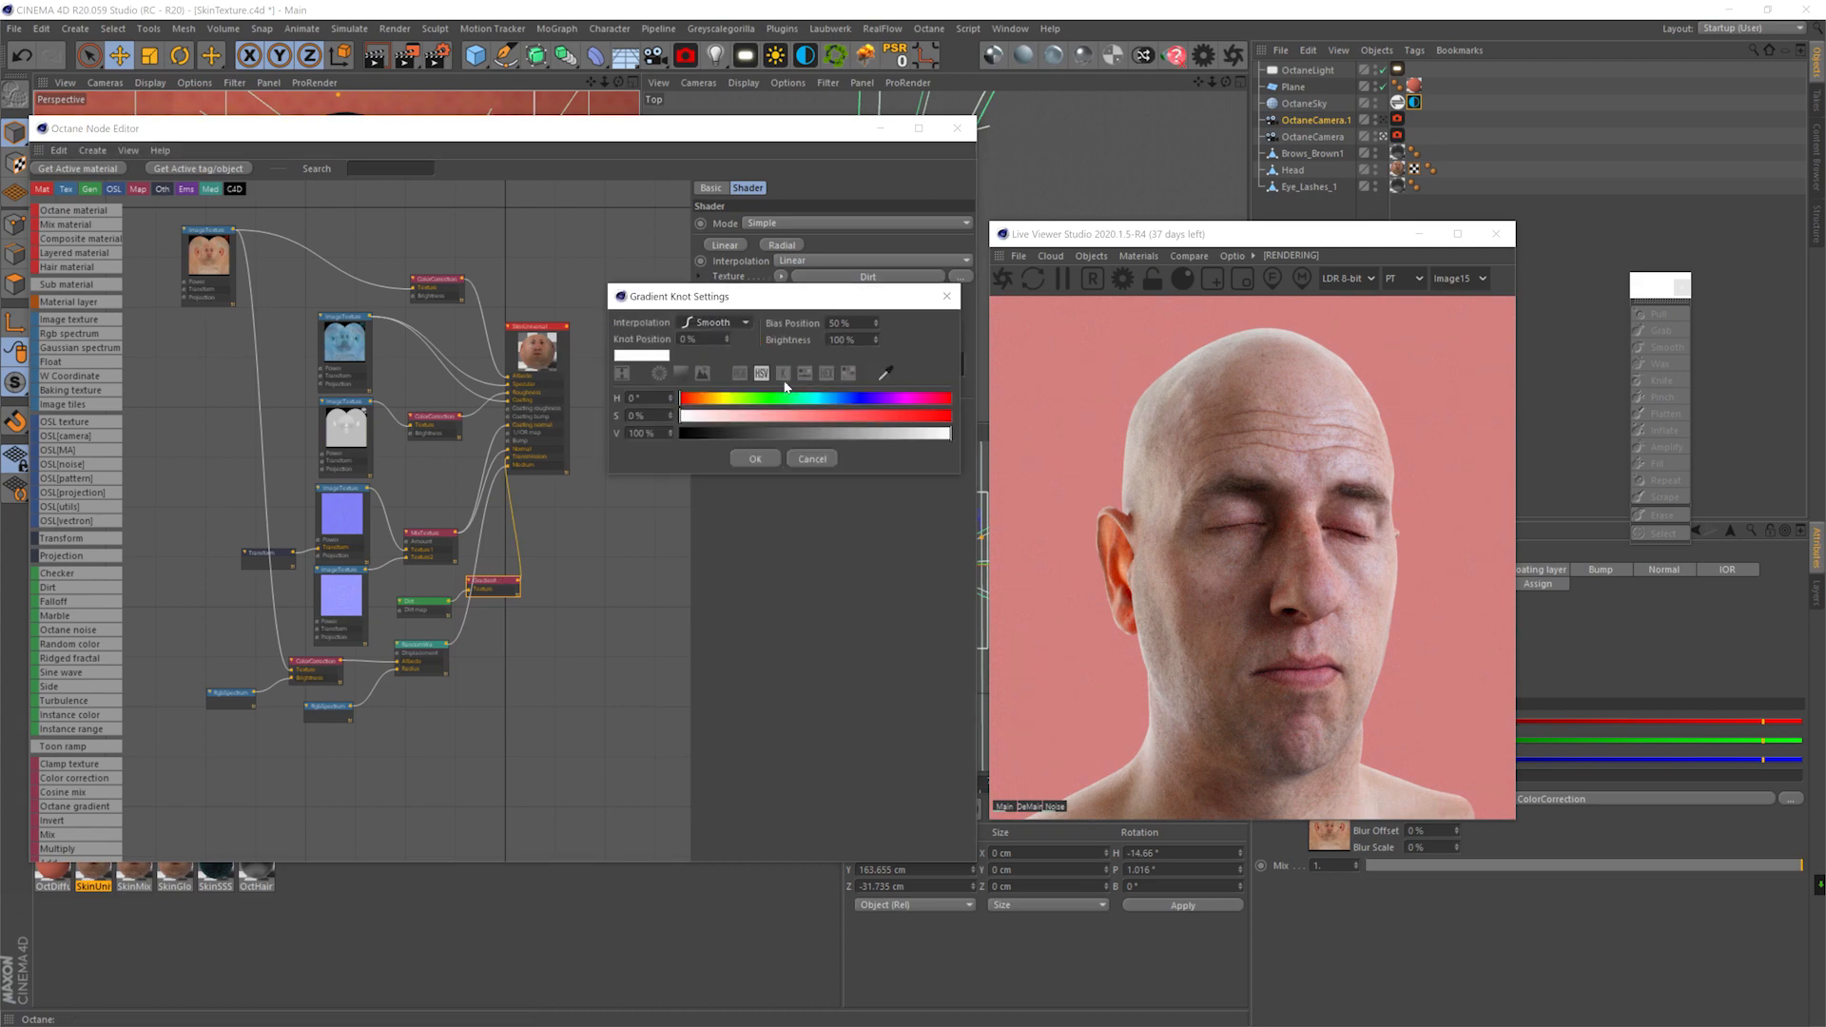
click(759, 466)
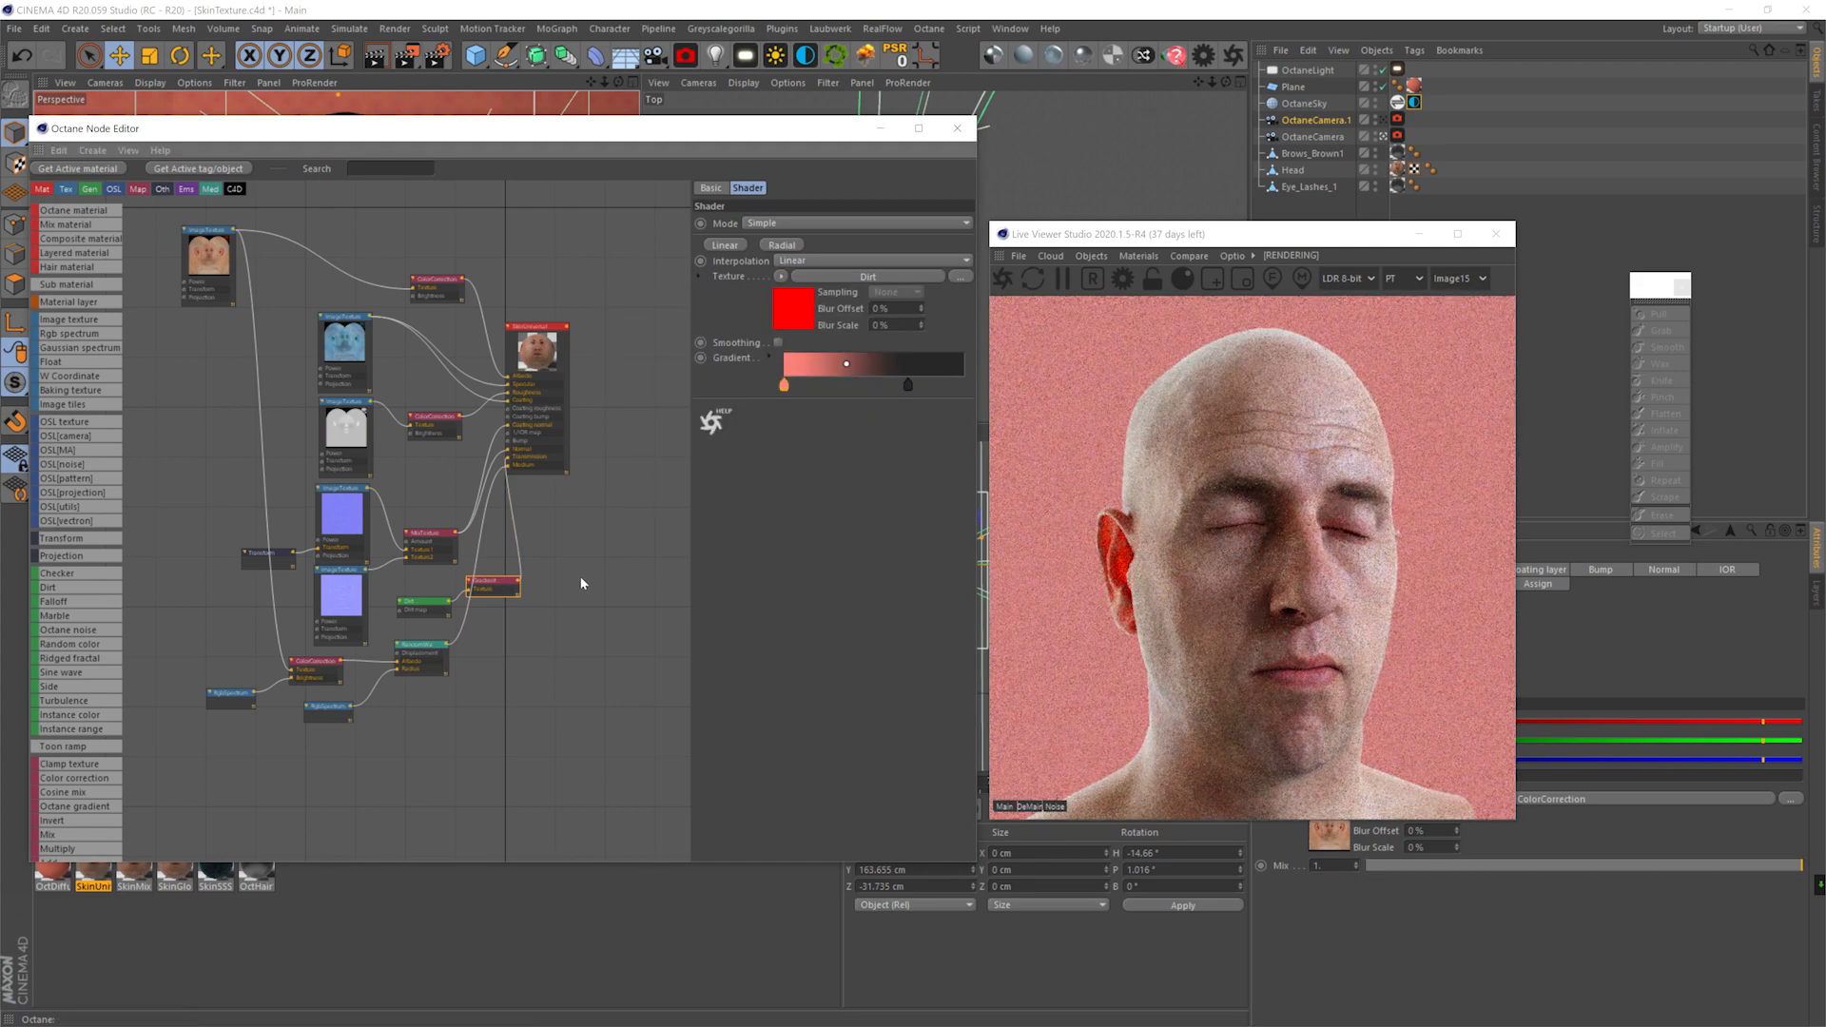
- Set the Random Walk medium's Density to 200 and enable Fake shadows on the SkinUniversal material
click(423, 647)
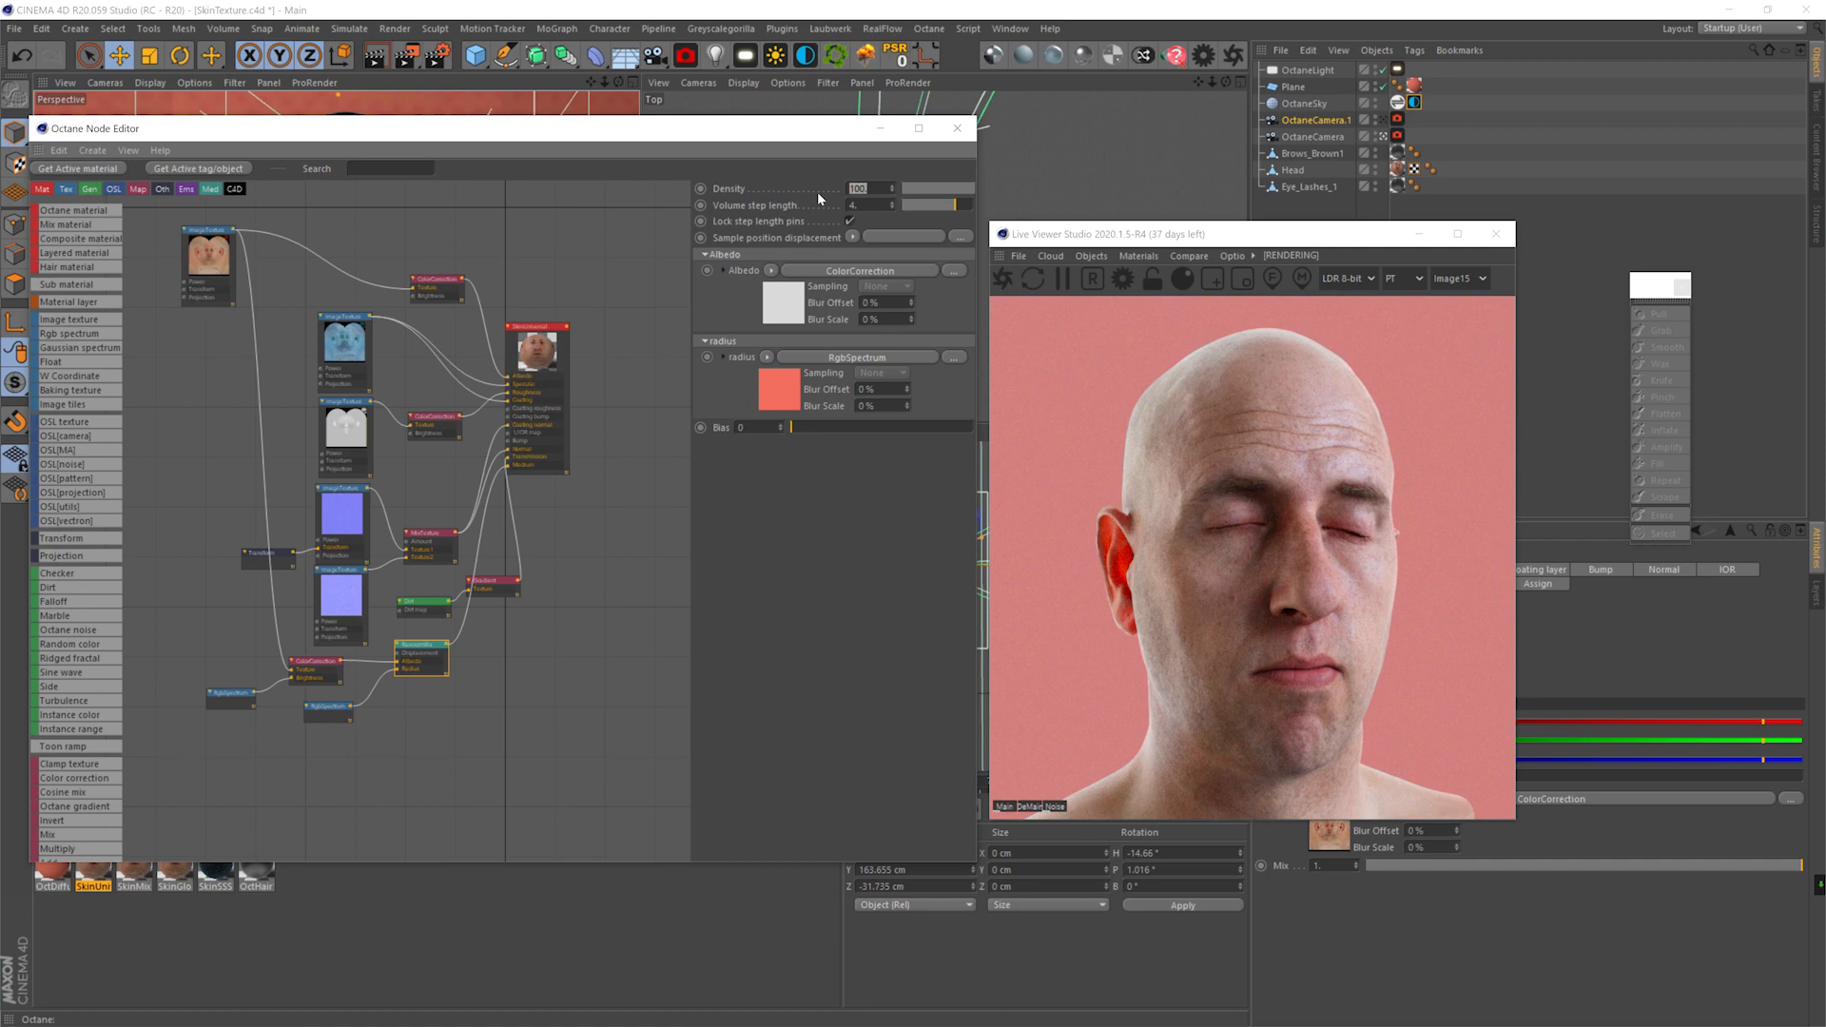
click(537, 399)
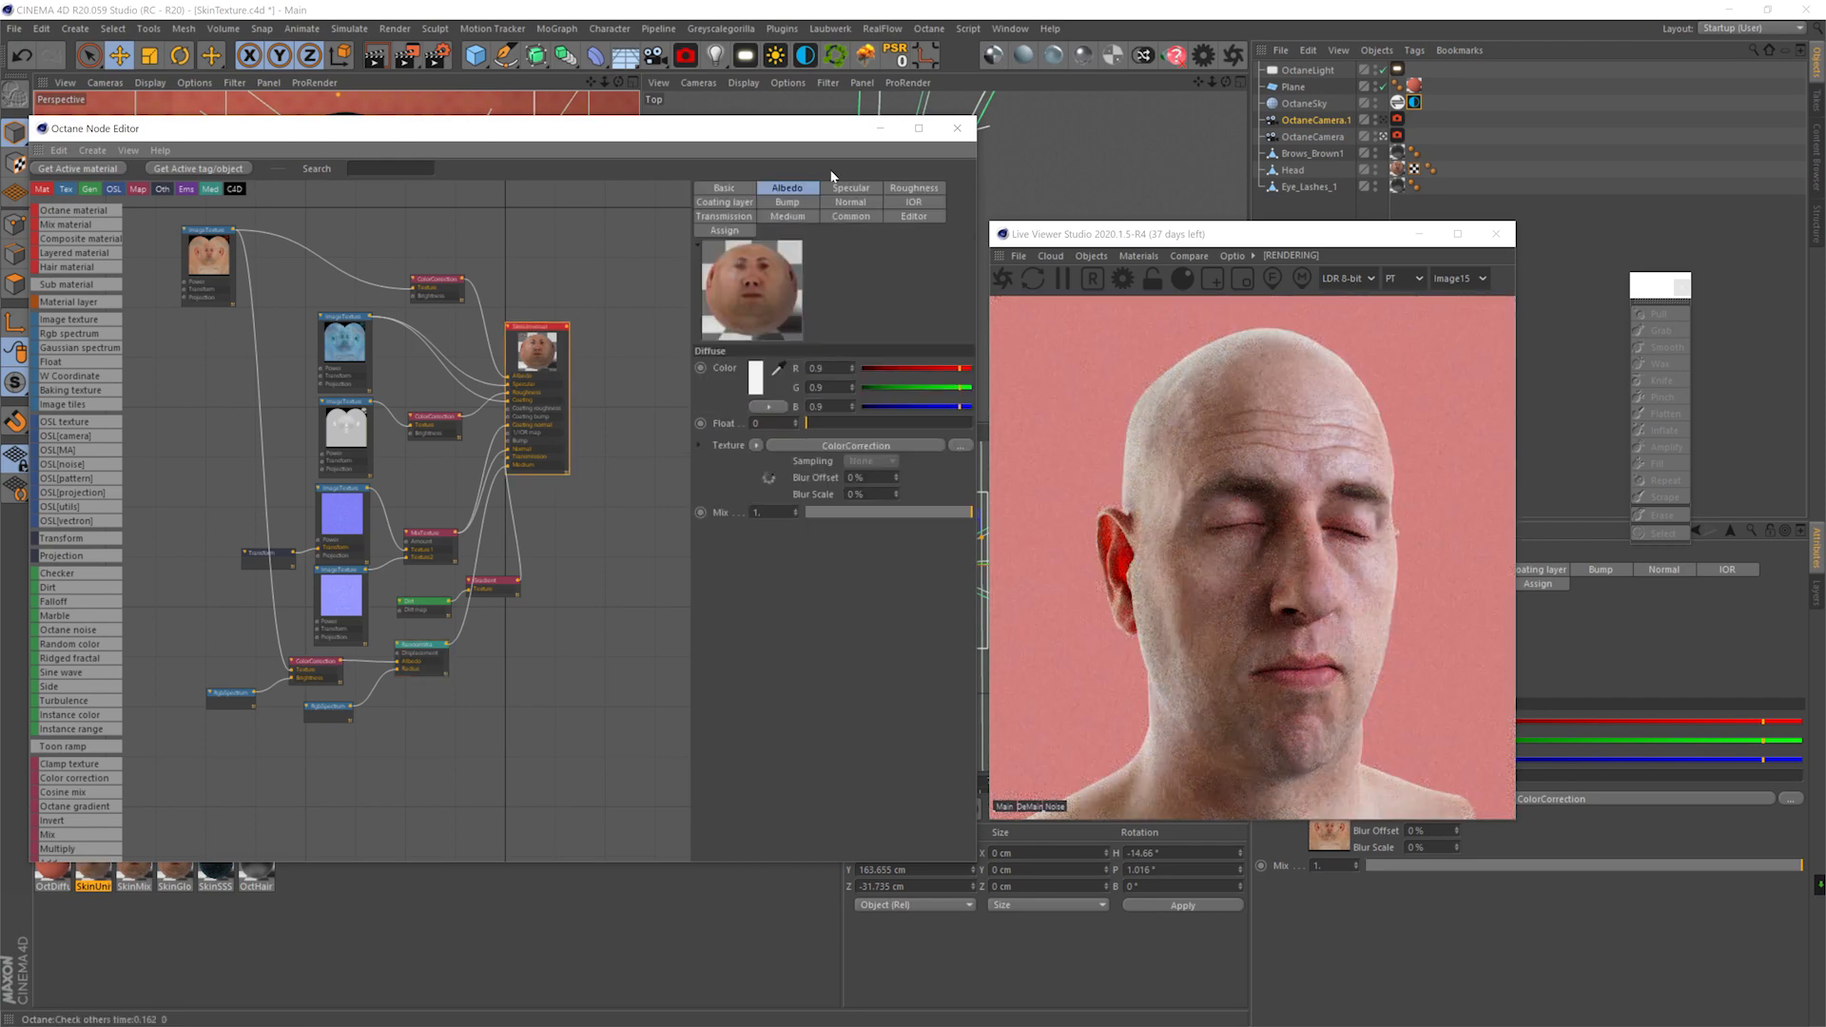
click(817, 397)
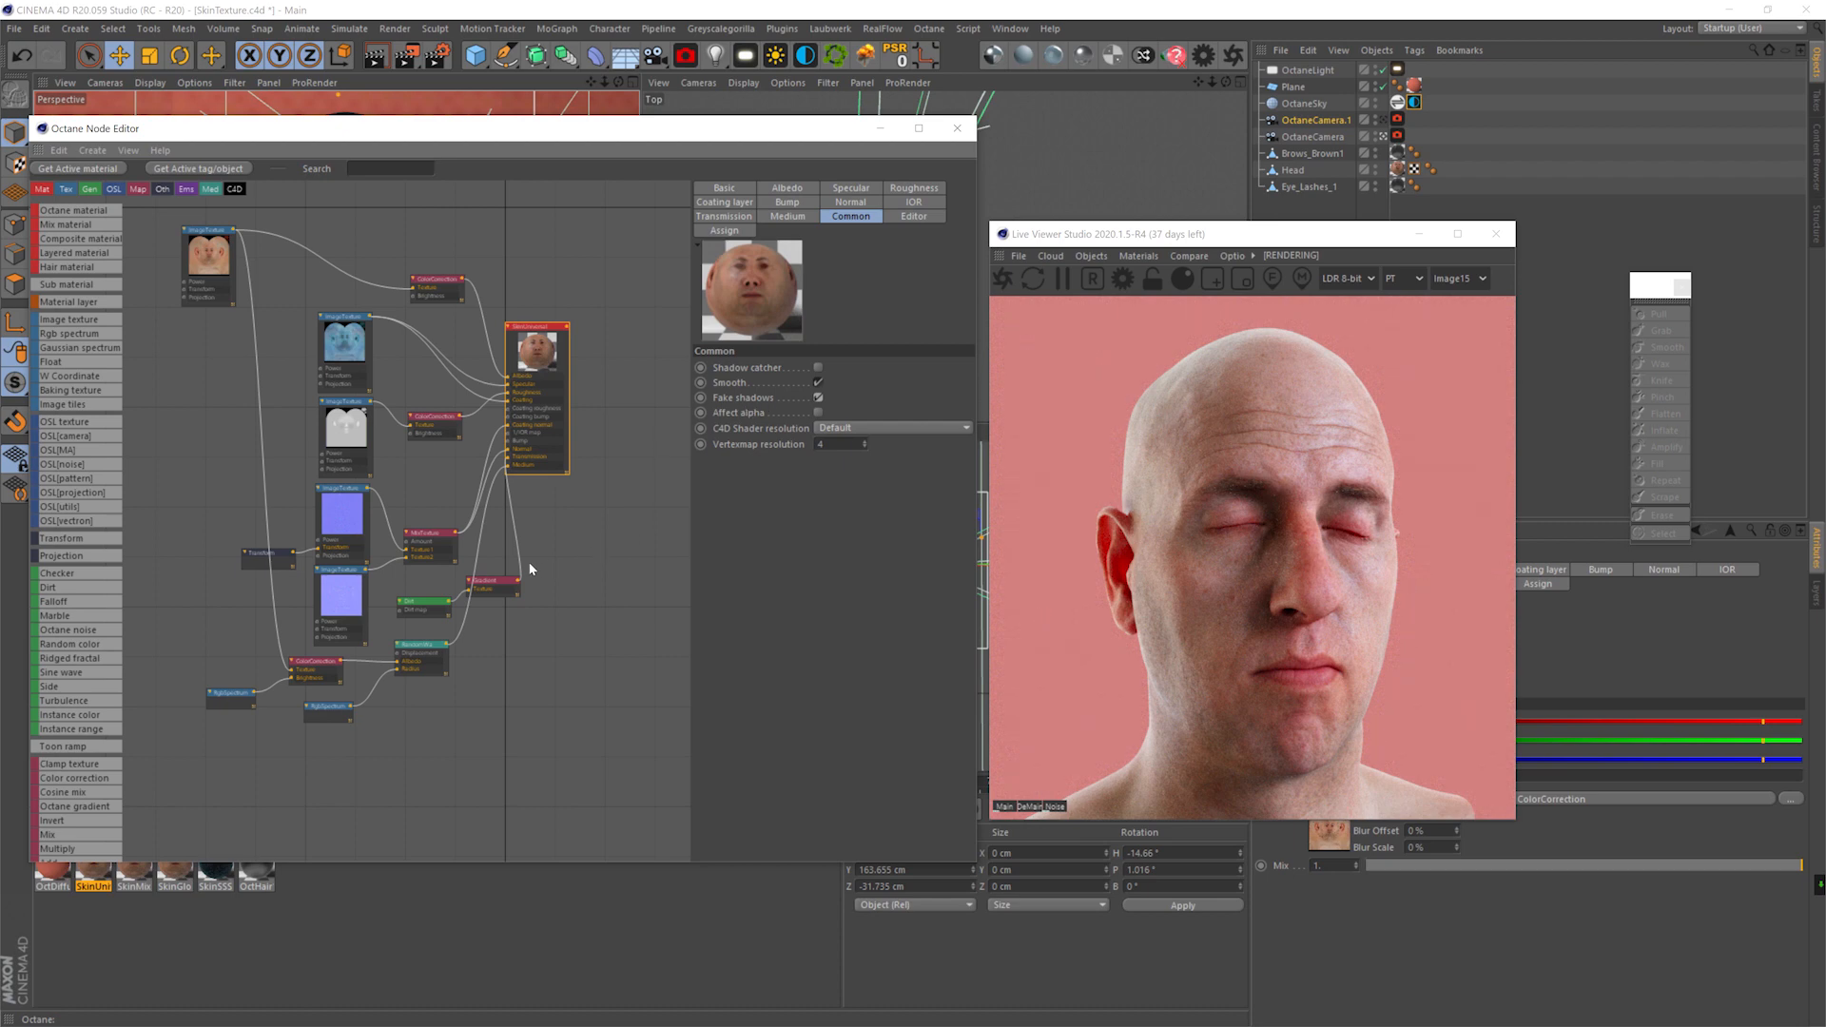
click(421, 651)
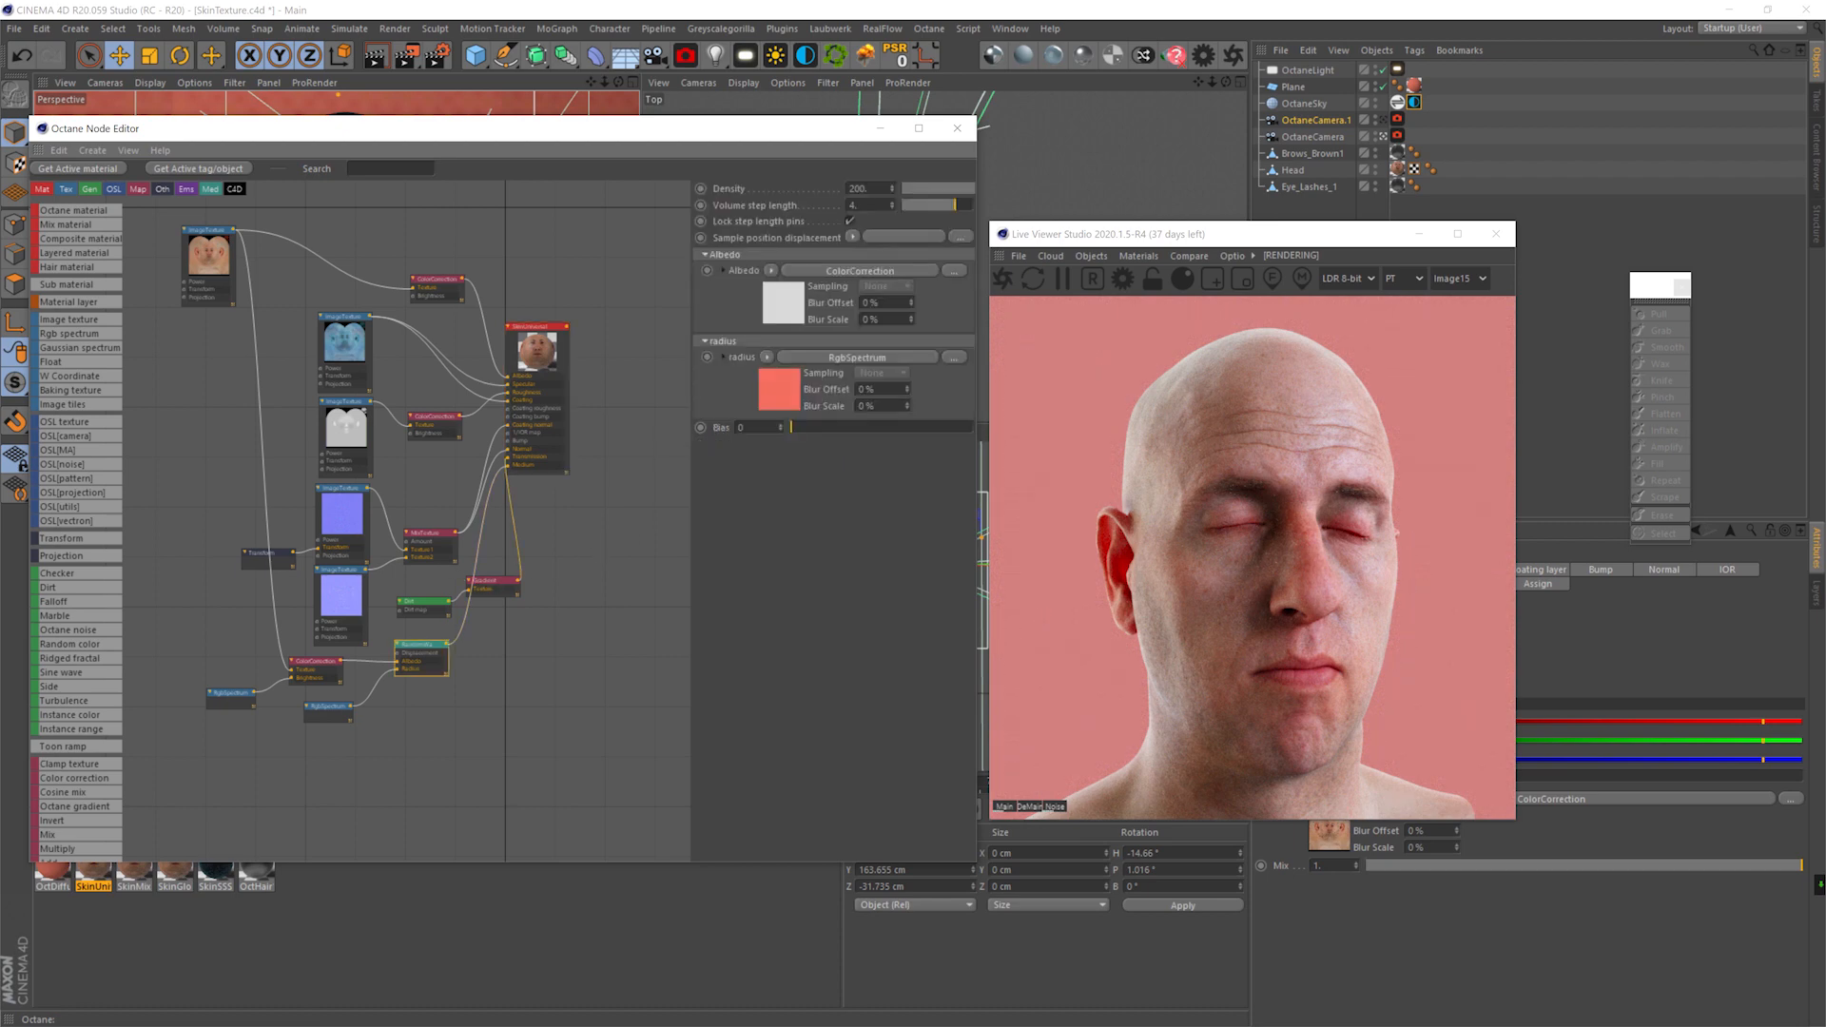
- Solo the Transmission Gradient and lower the Dirt node's Strength to about 1.54
click(423, 603)
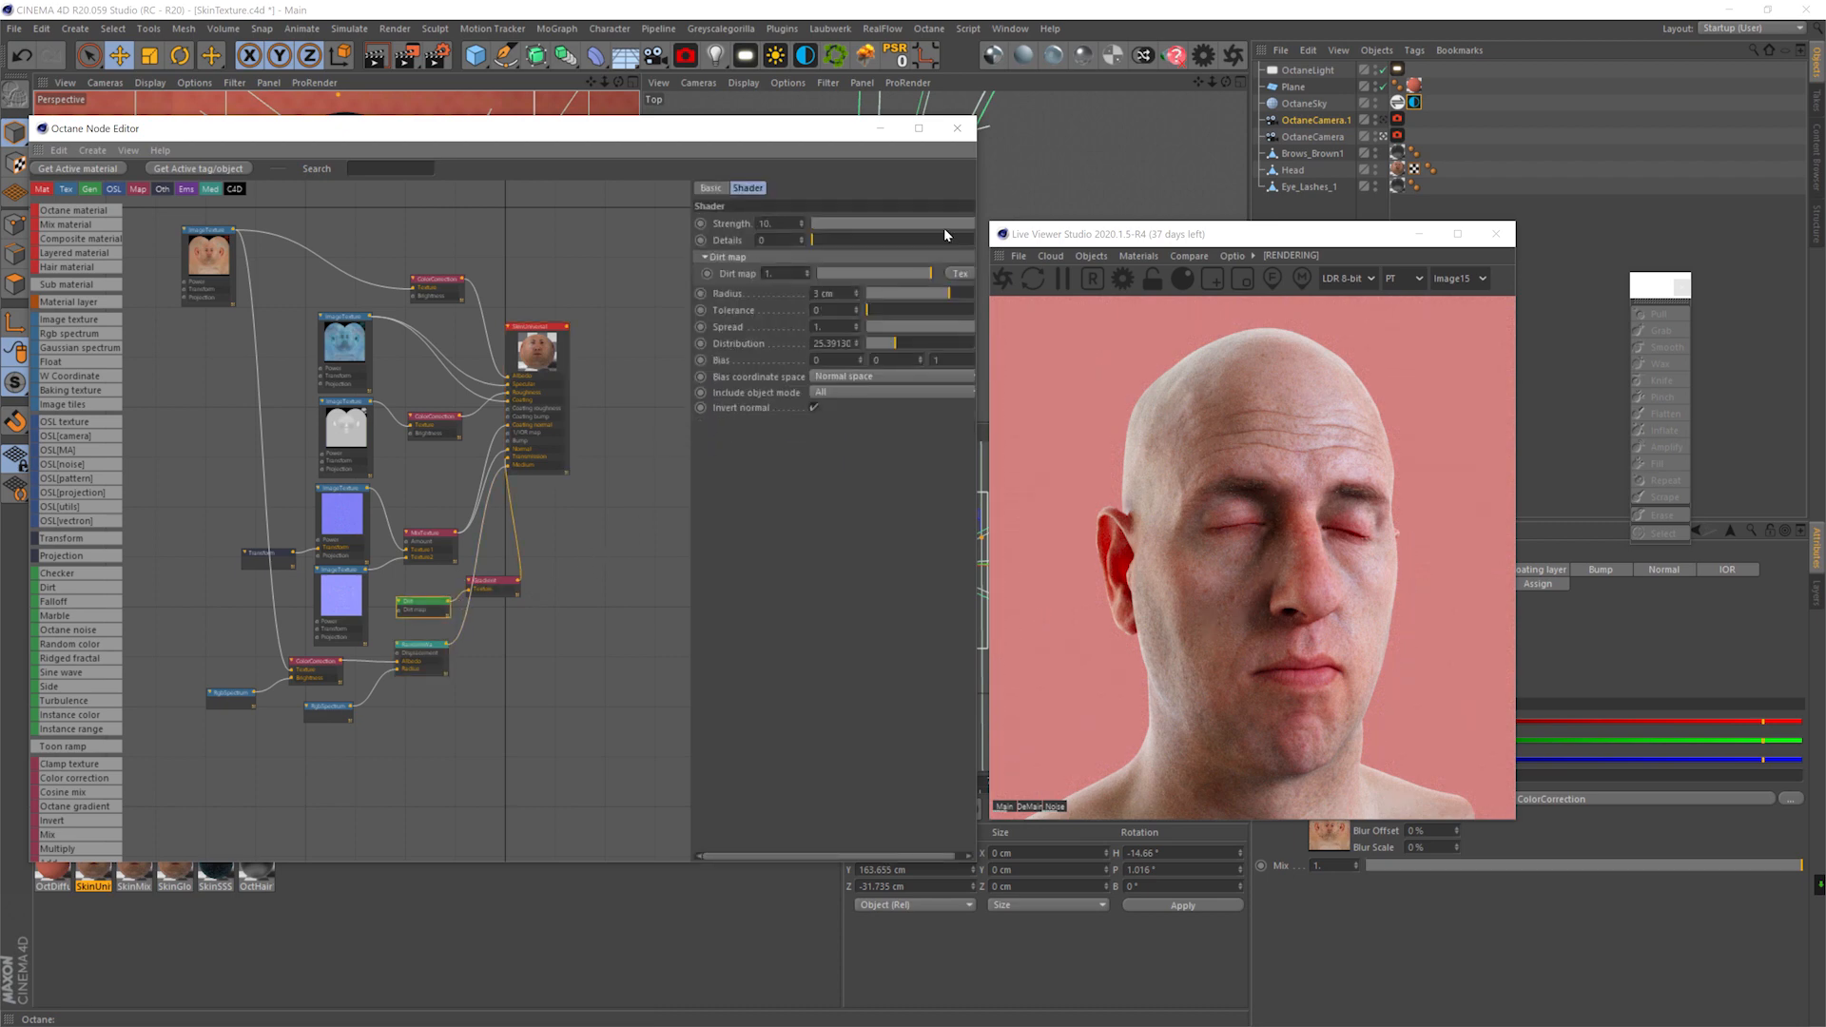
mouse_move(939, 225)
mouse_down()
mouse_move(918, 228)
mouse_move(934, 226)
mouse_up()
right_click(495, 581)
click(509, 604)
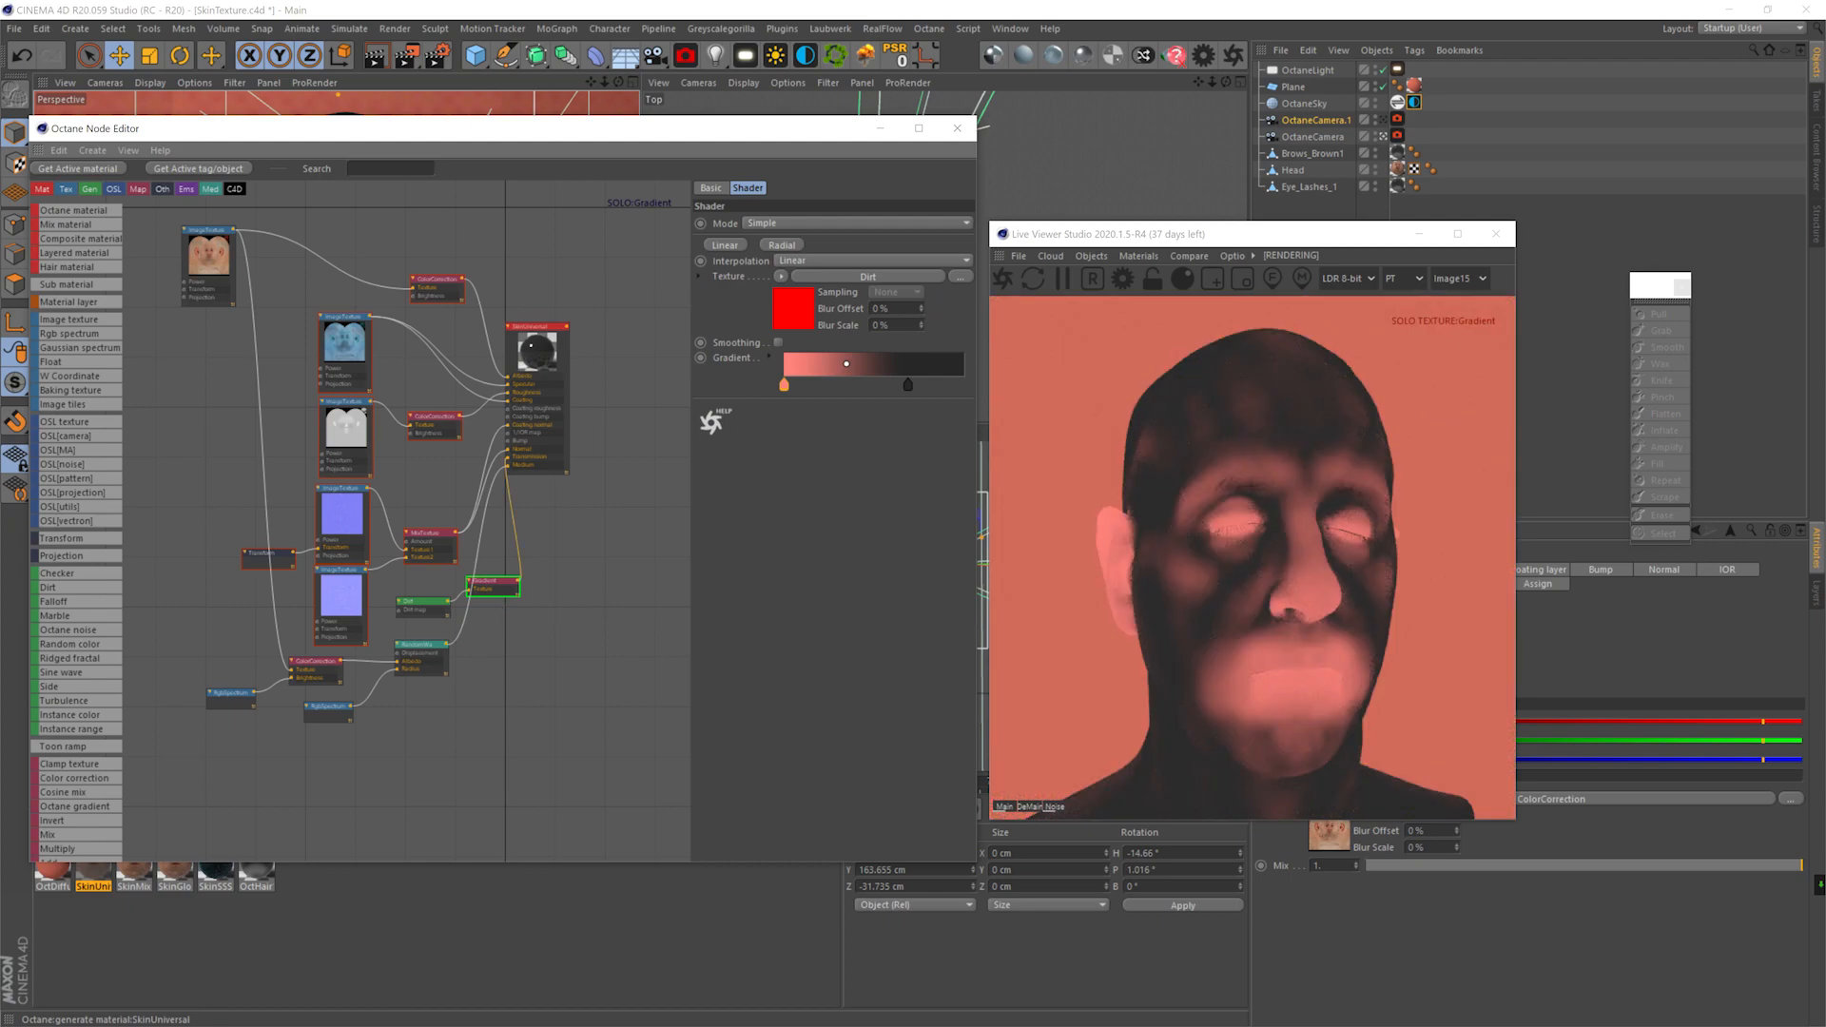
click(418, 602)
mouse_move(930, 231)
mouse_down()
mouse_move(888, 226)
mouse_move(913, 225)
mouse_up()
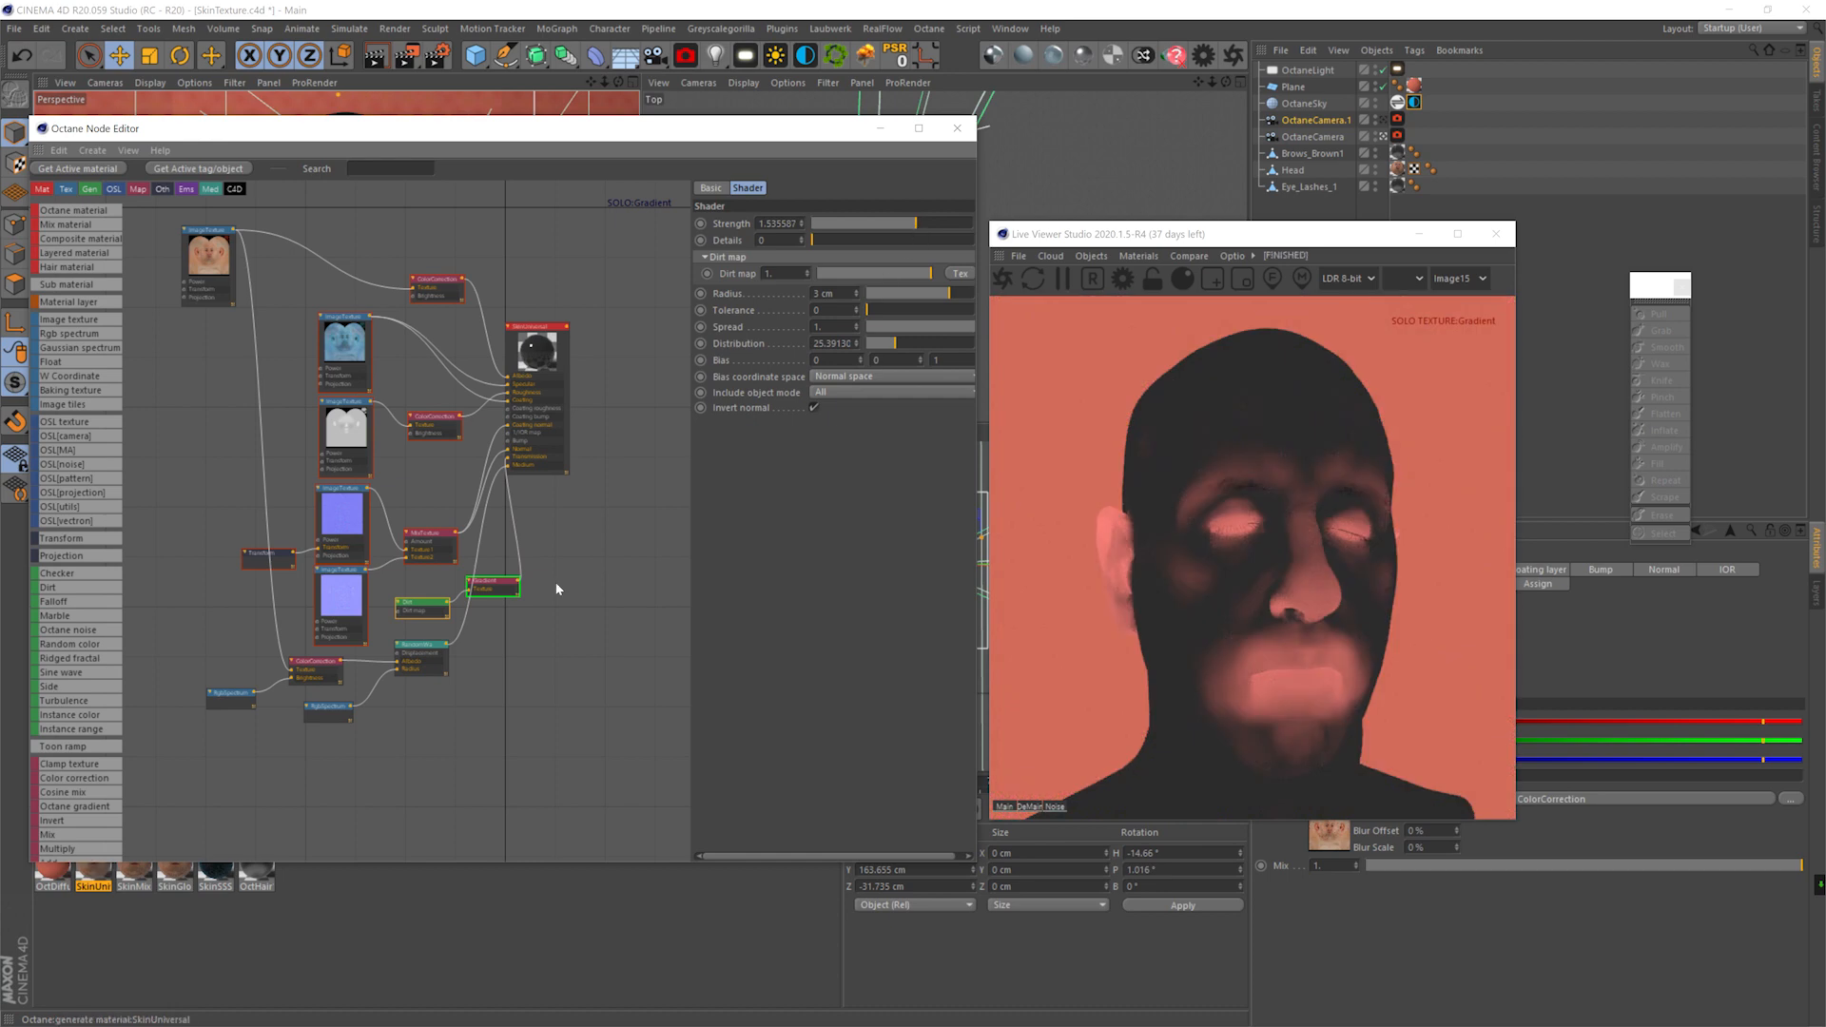
- Change the Transmission Gradient's dark grey knot to a dark red and turn off the solo preview
click(485, 587)
double_click(911, 384)
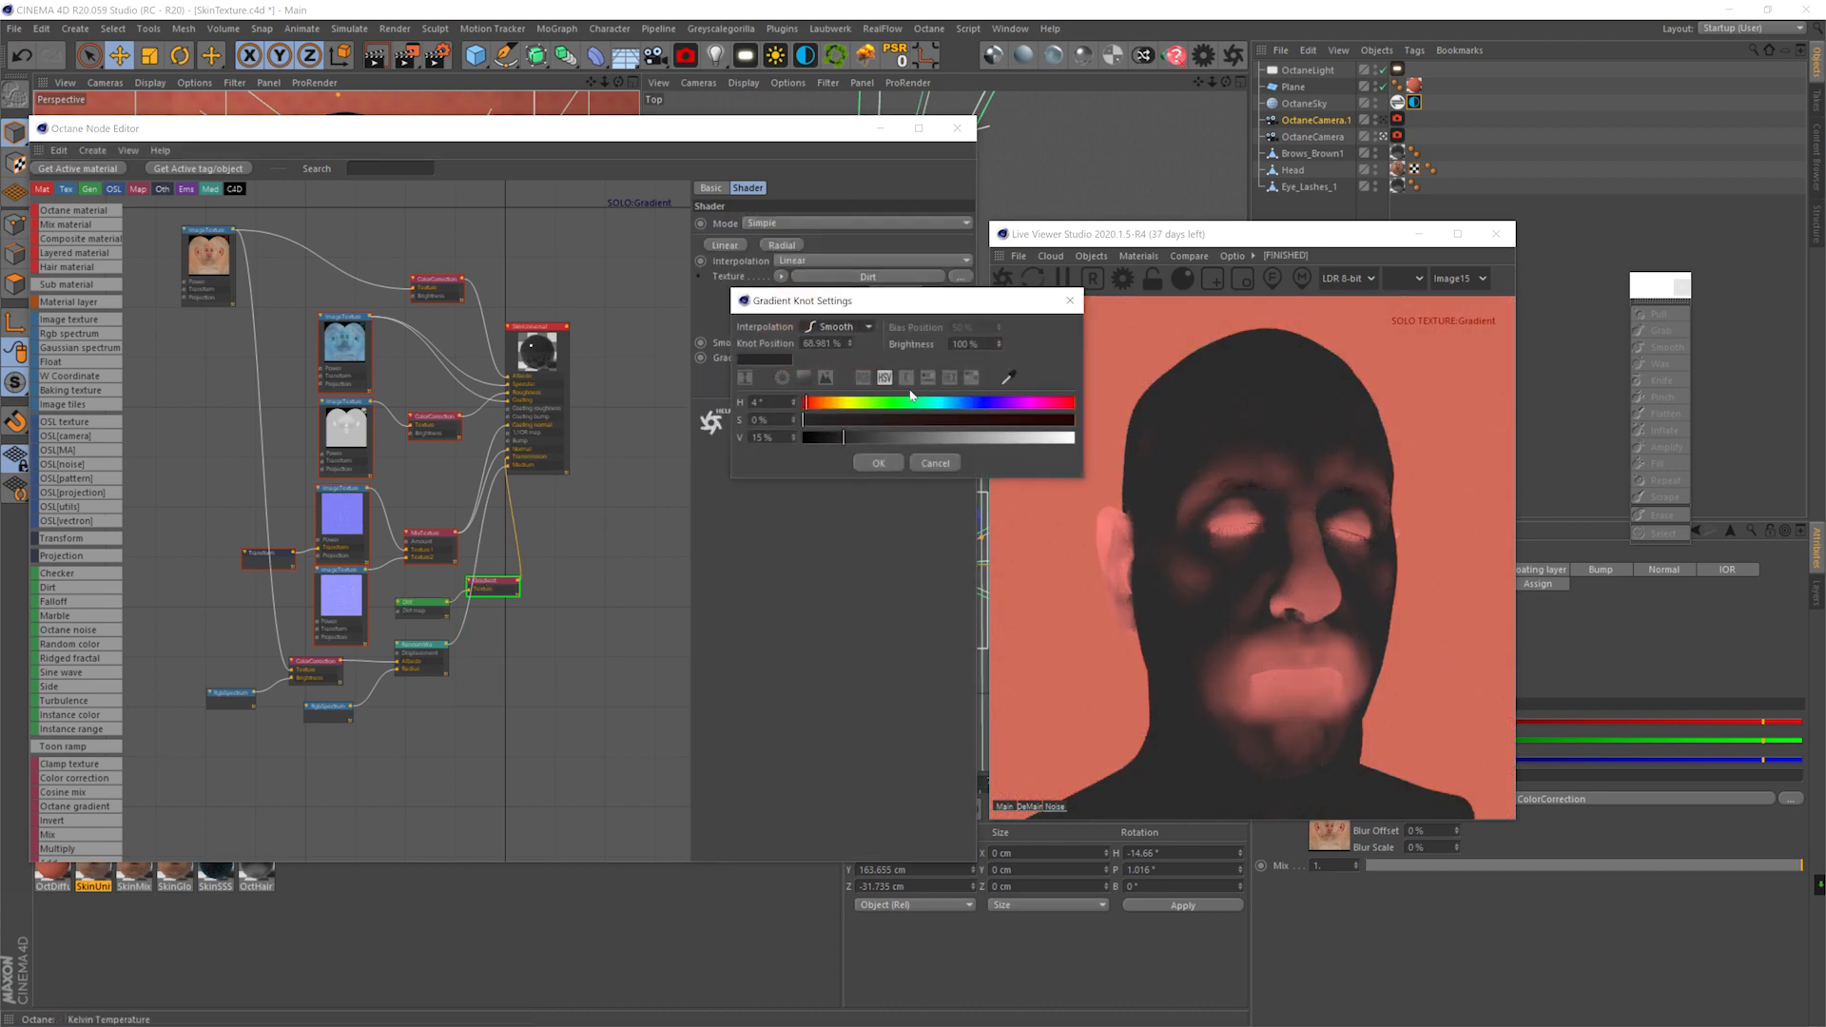
click(883, 463)
right_click(493, 578)
click(502, 590)
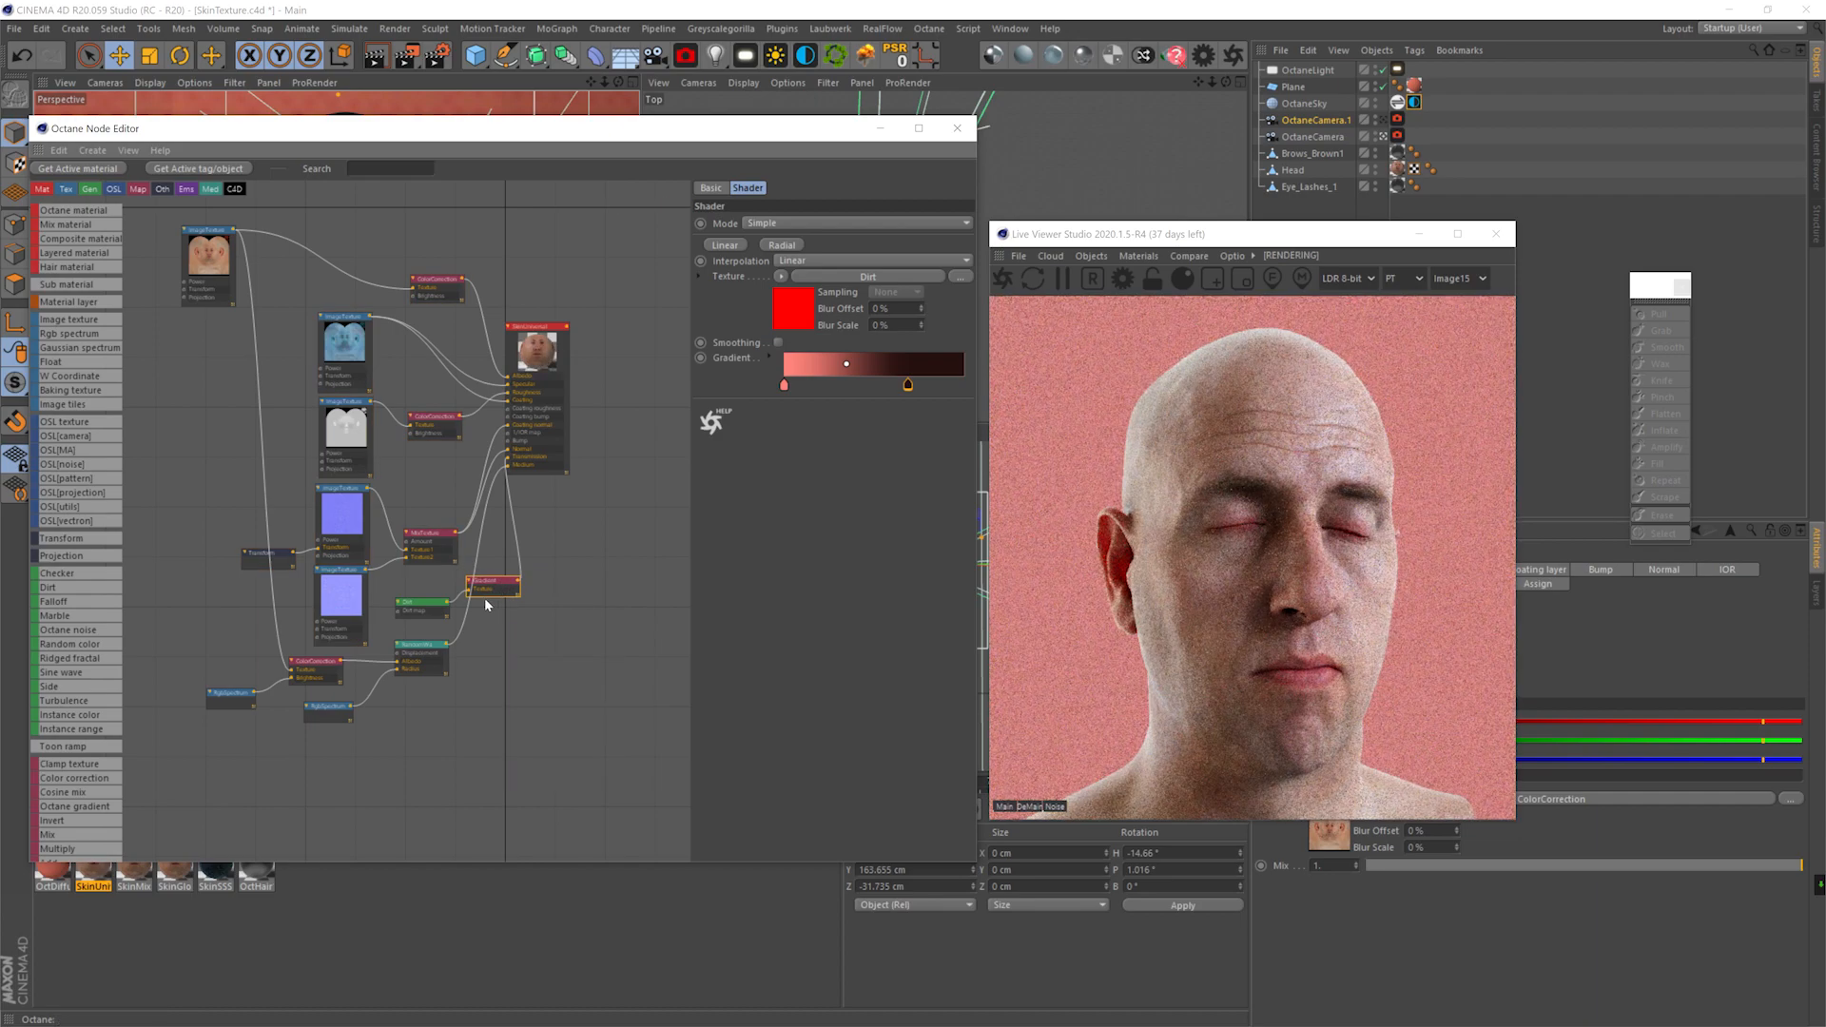
- Set the Random Walk medium's Bias to 0.5 and Density to 300, and save the scene
click(428, 646)
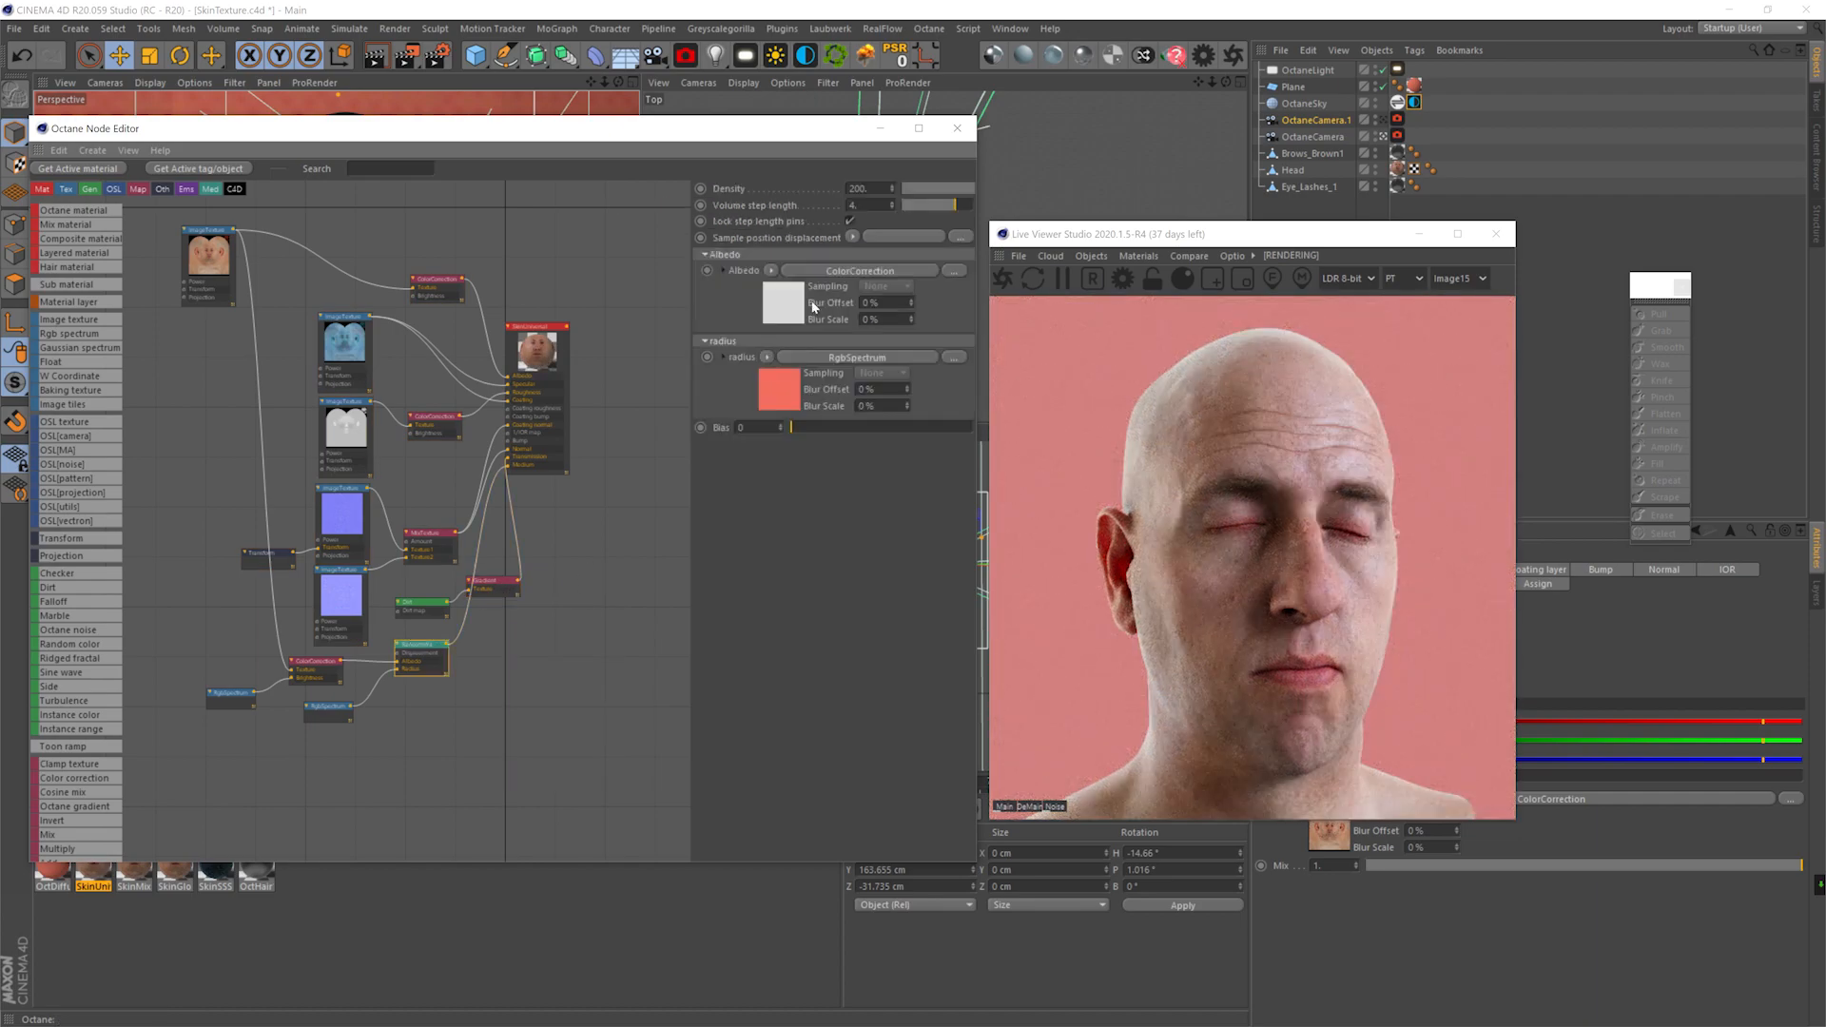
click(841, 428)
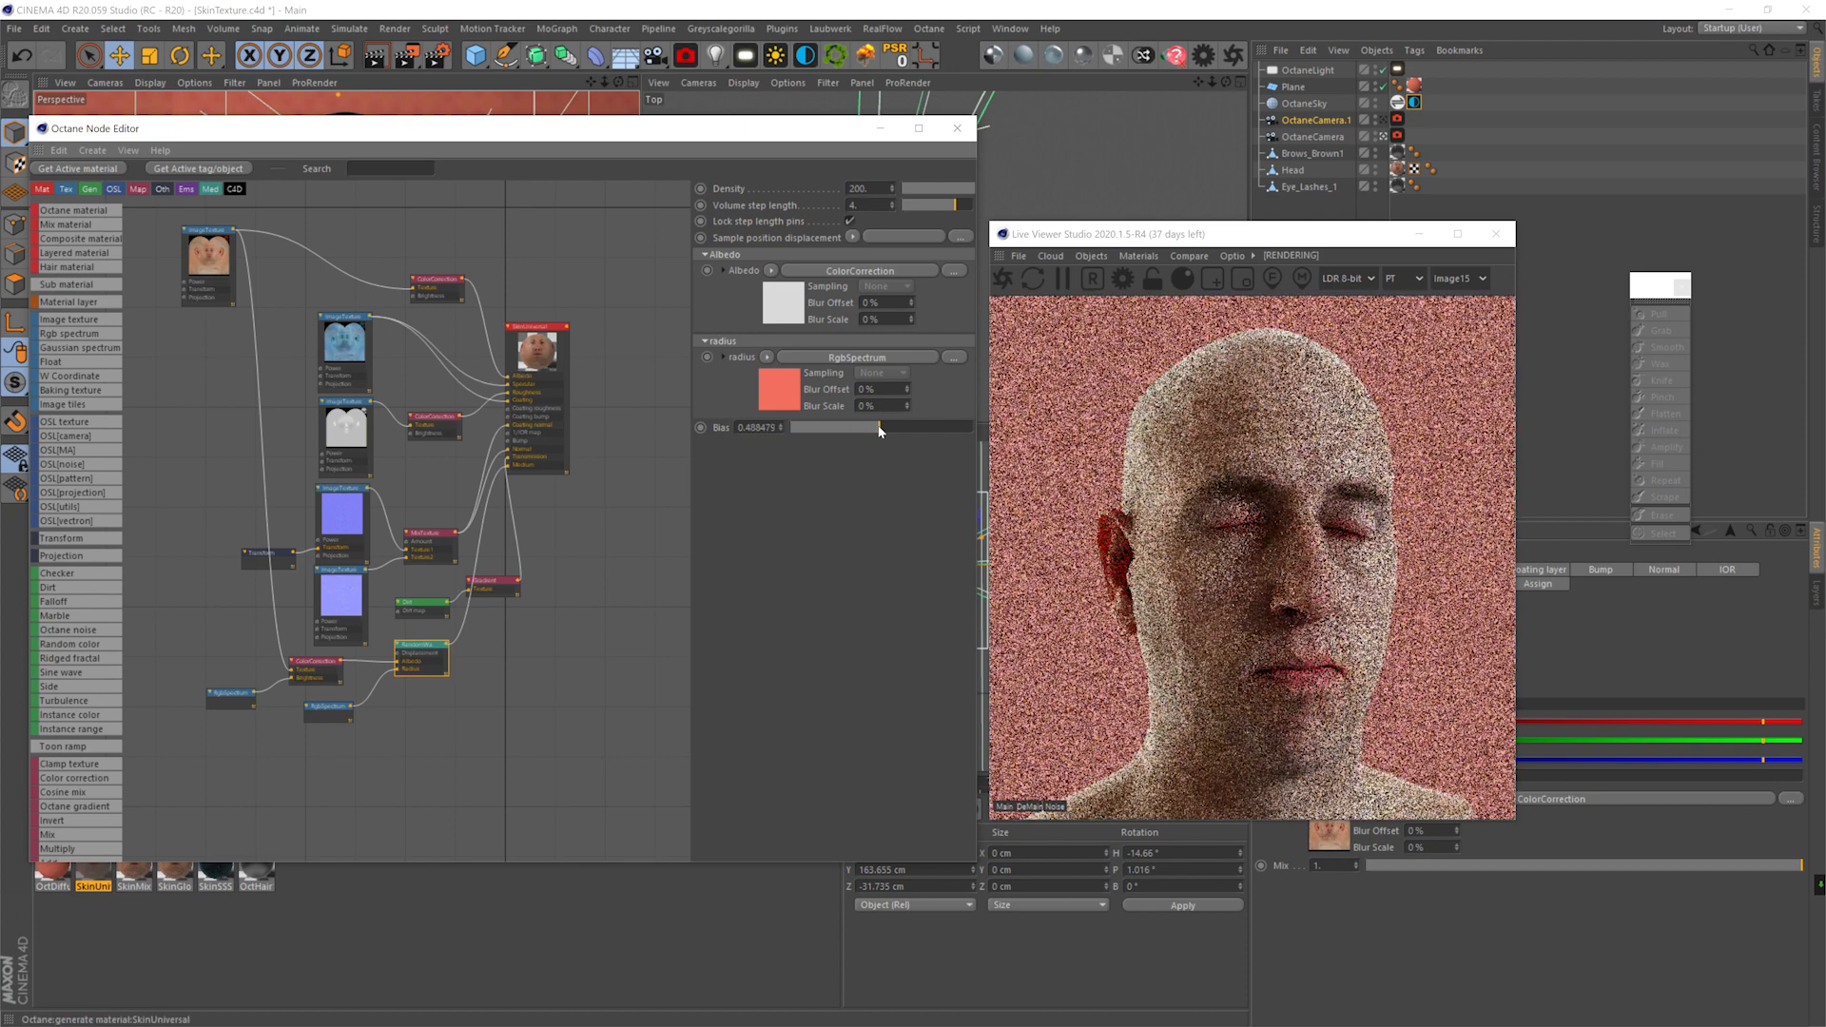
drag(840, 430, 879, 431)
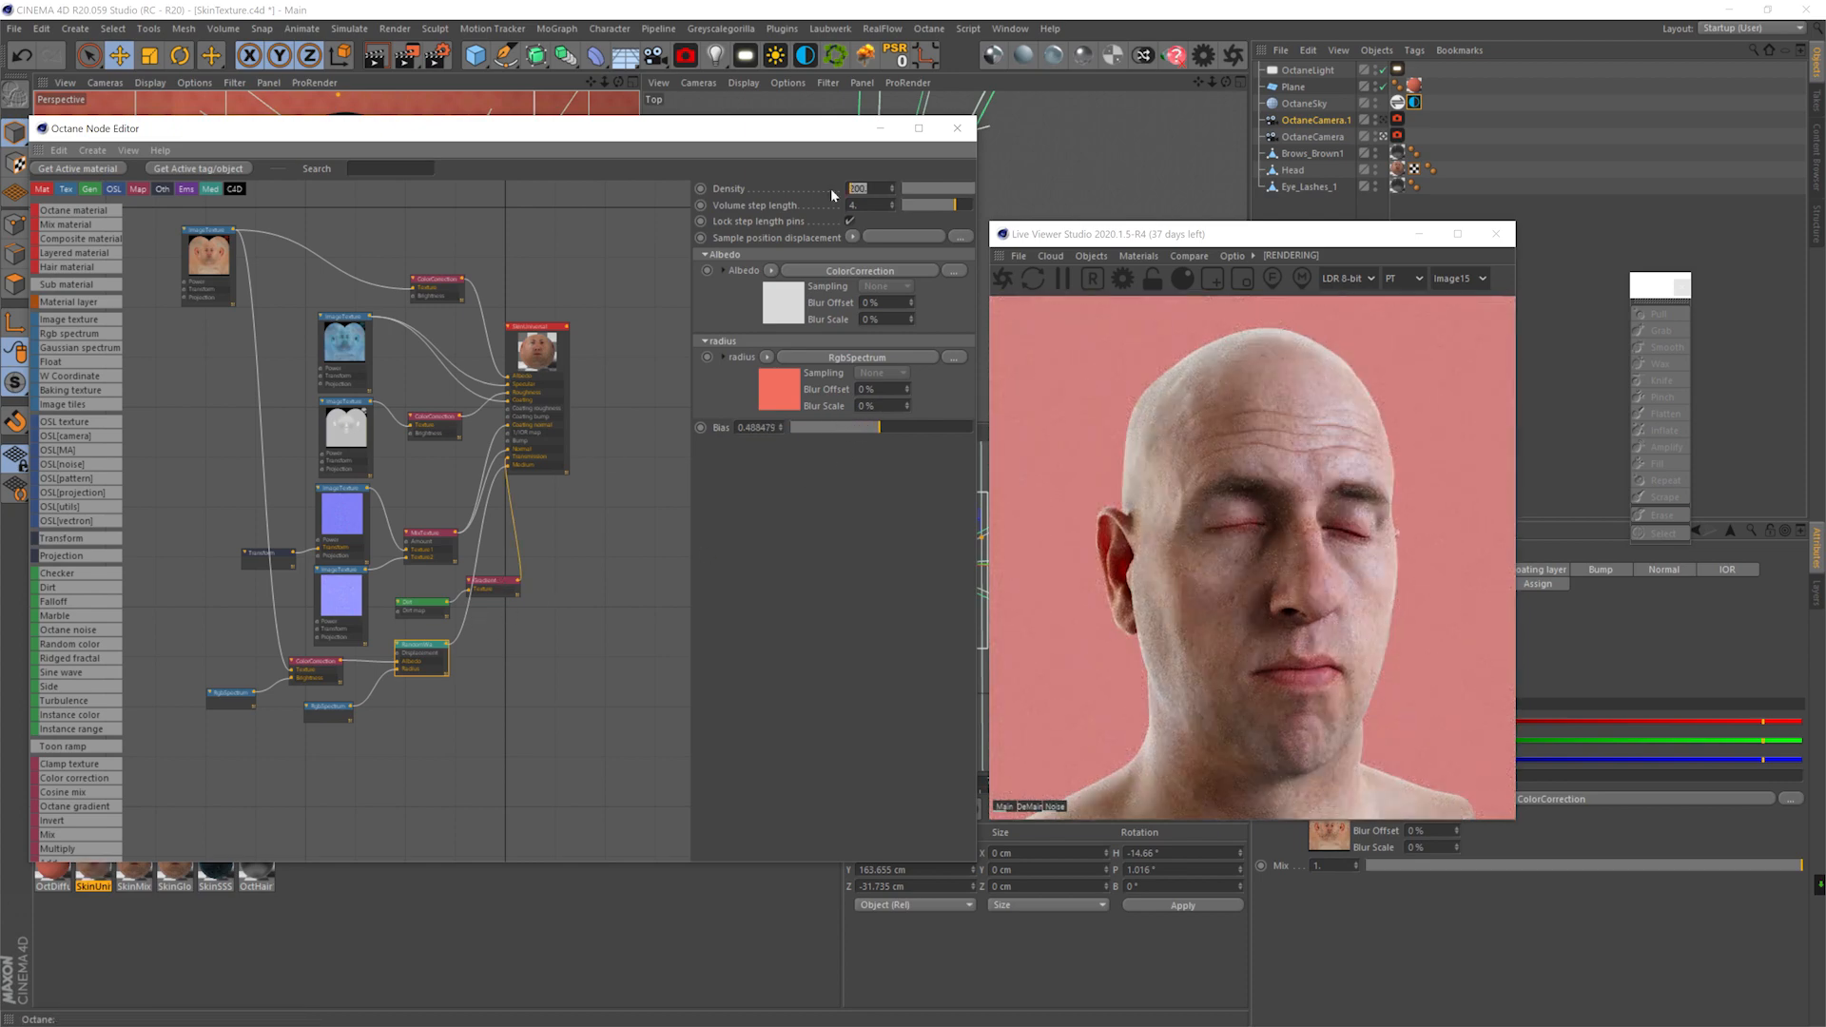
key(Return)
key(ctrl+s)
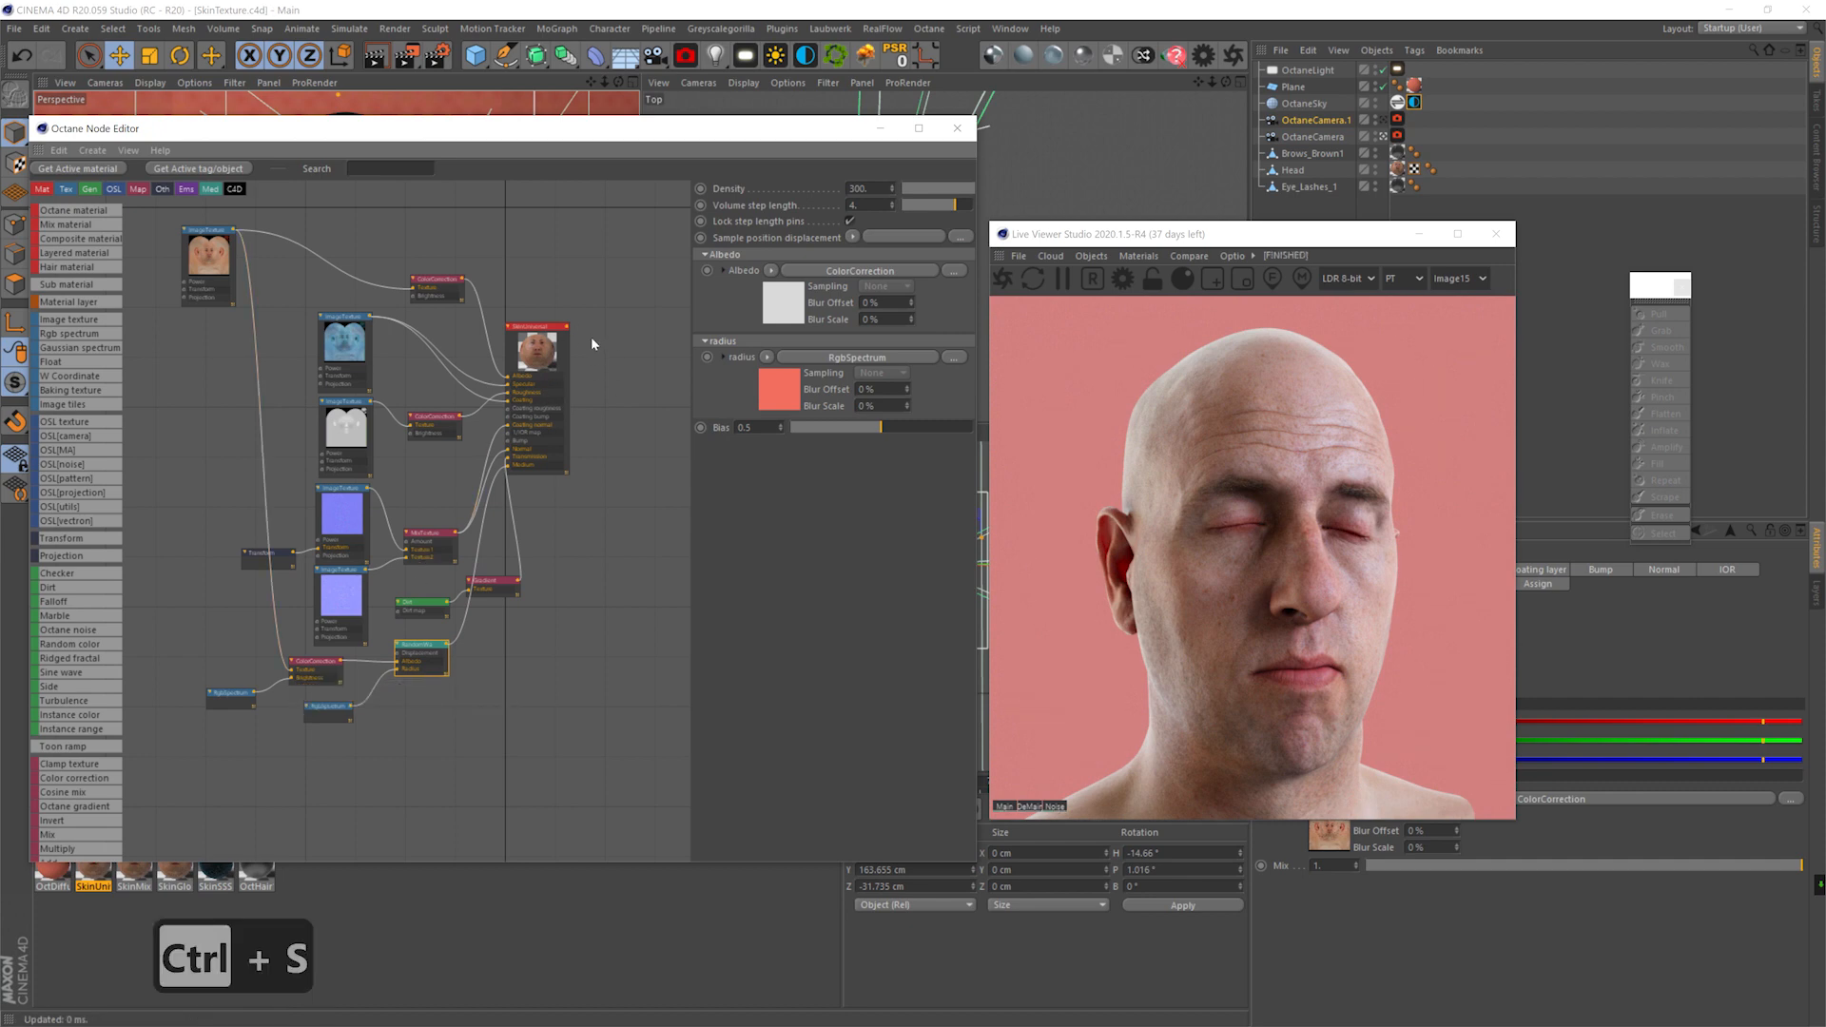
- Switch to the OctaneCamera.1 close-up and darken the Transmission Gradient's salmon first knot
click(1382, 120)
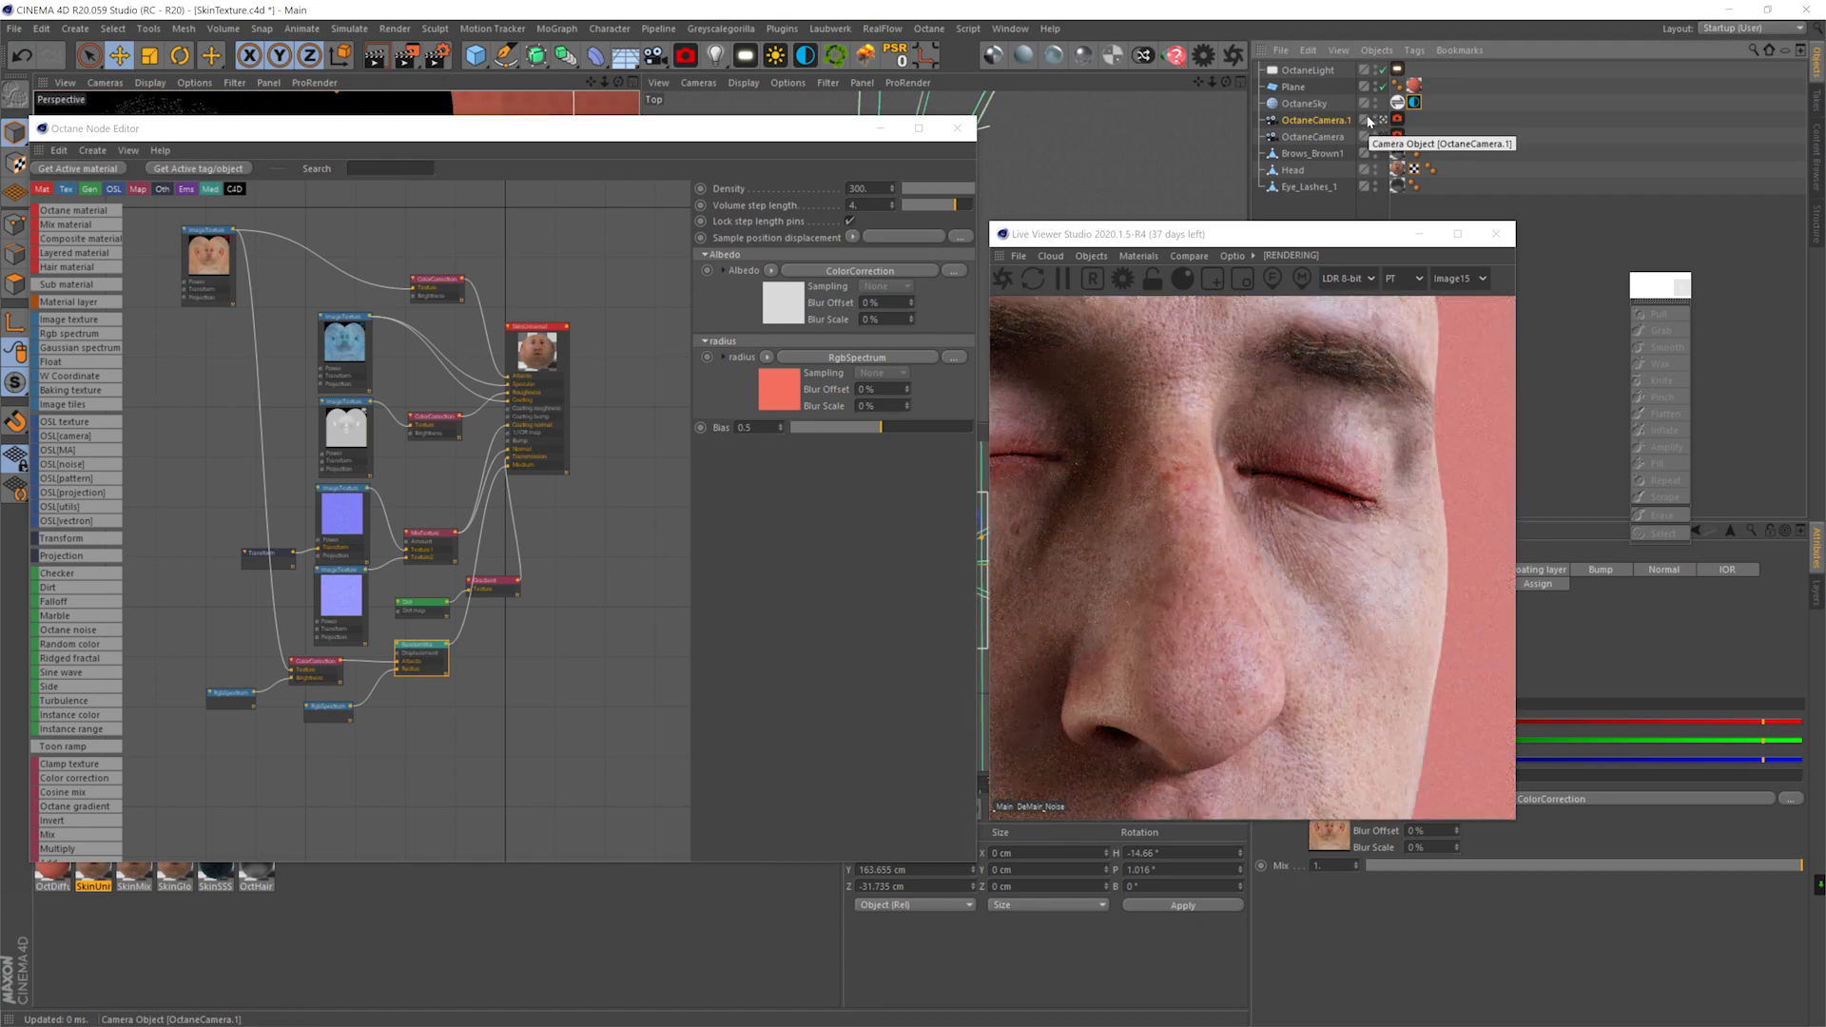
click(490, 581)
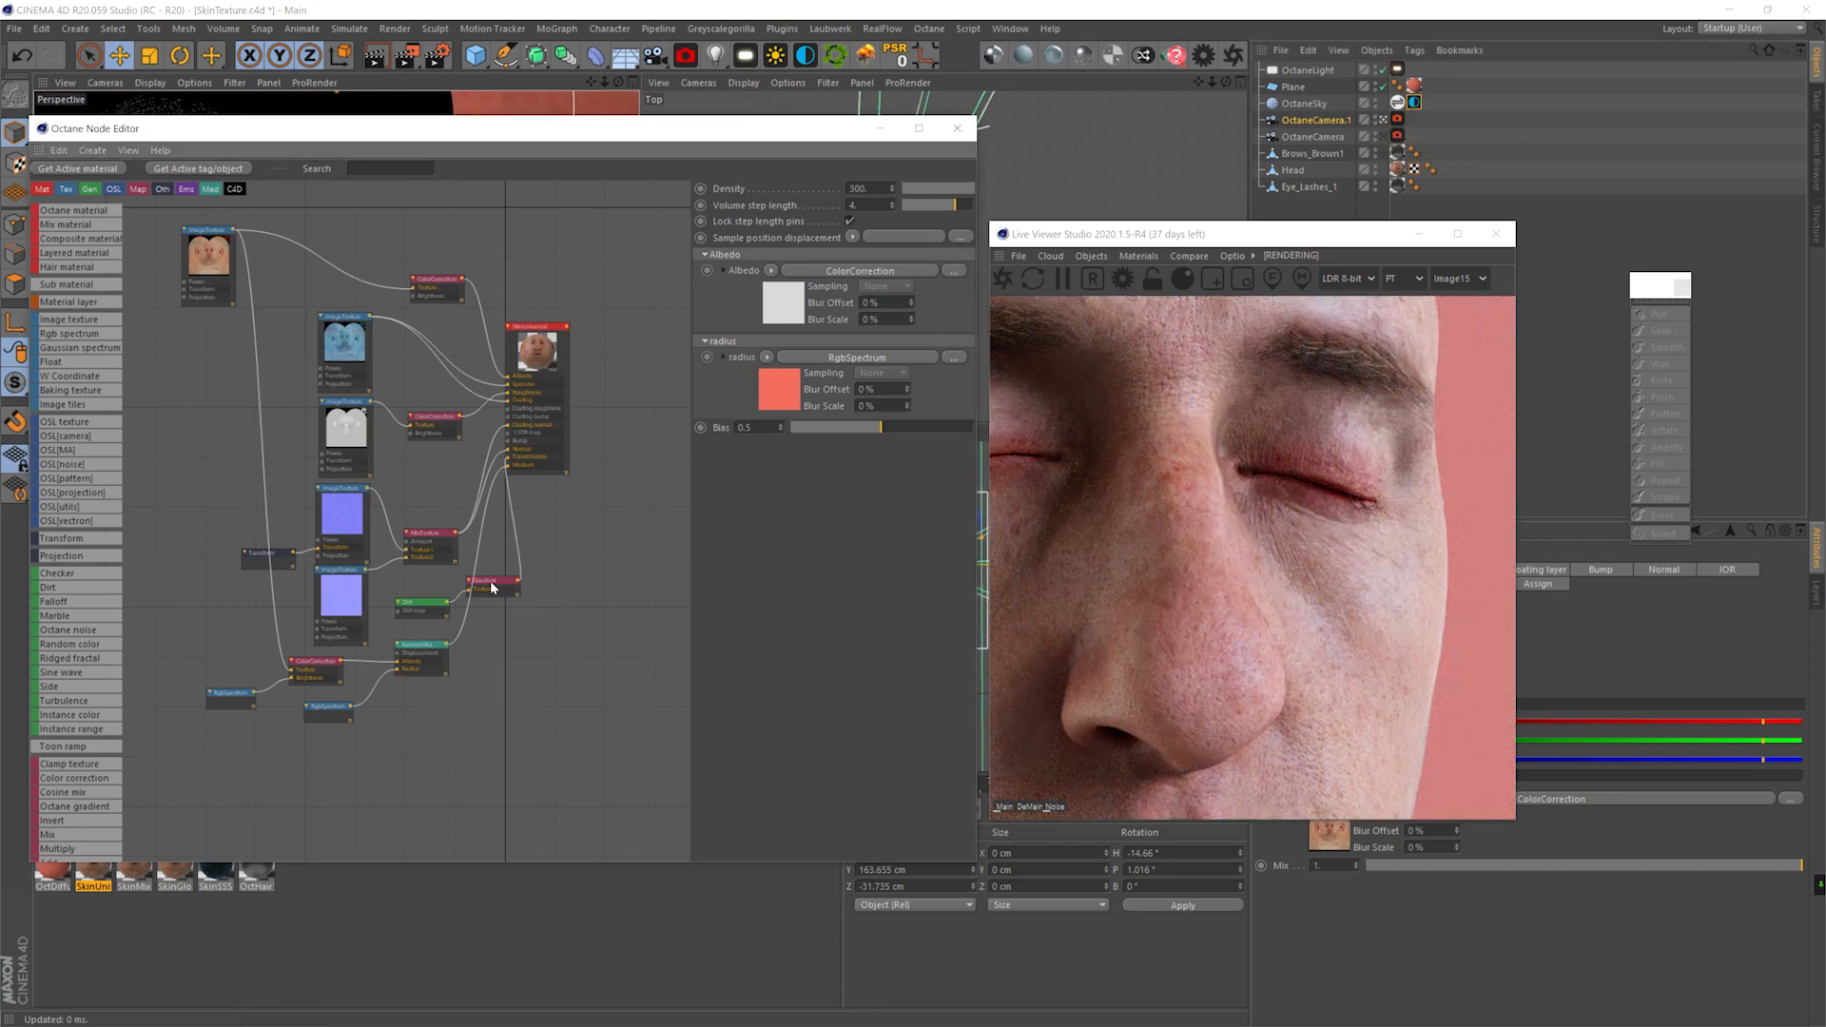
double_click(785, 385)
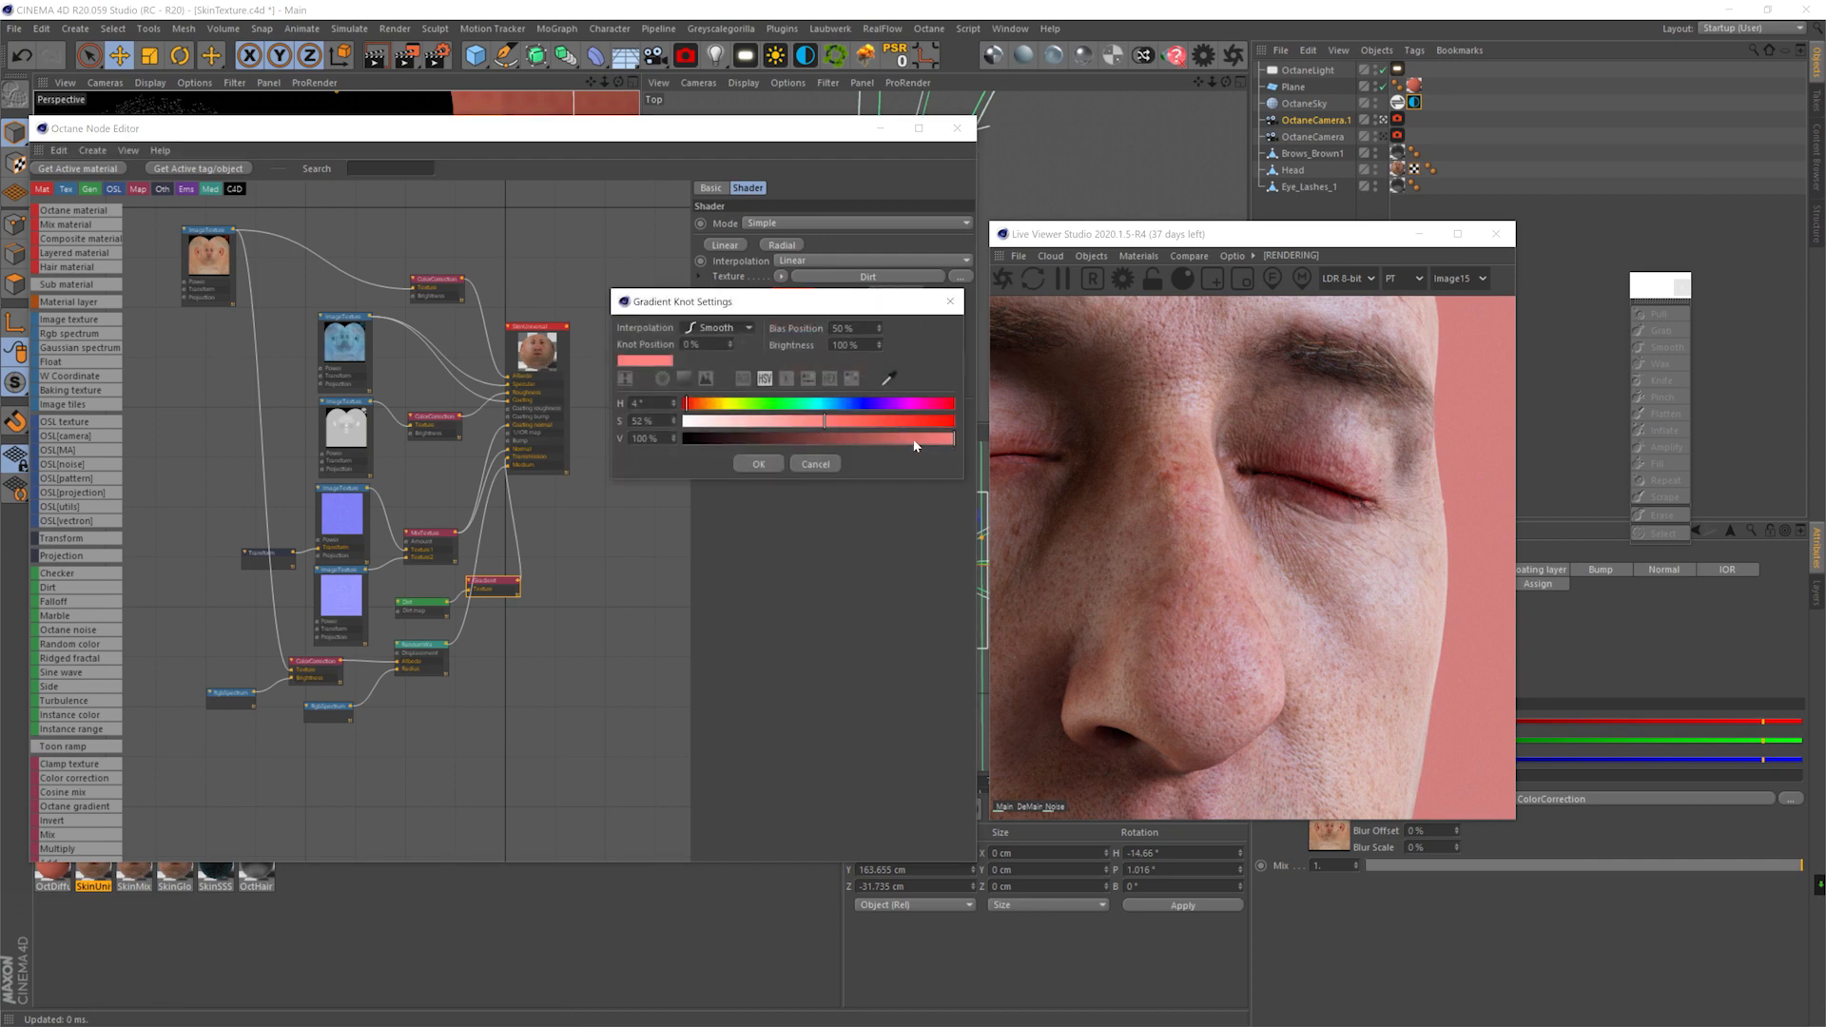
click(759, 466)
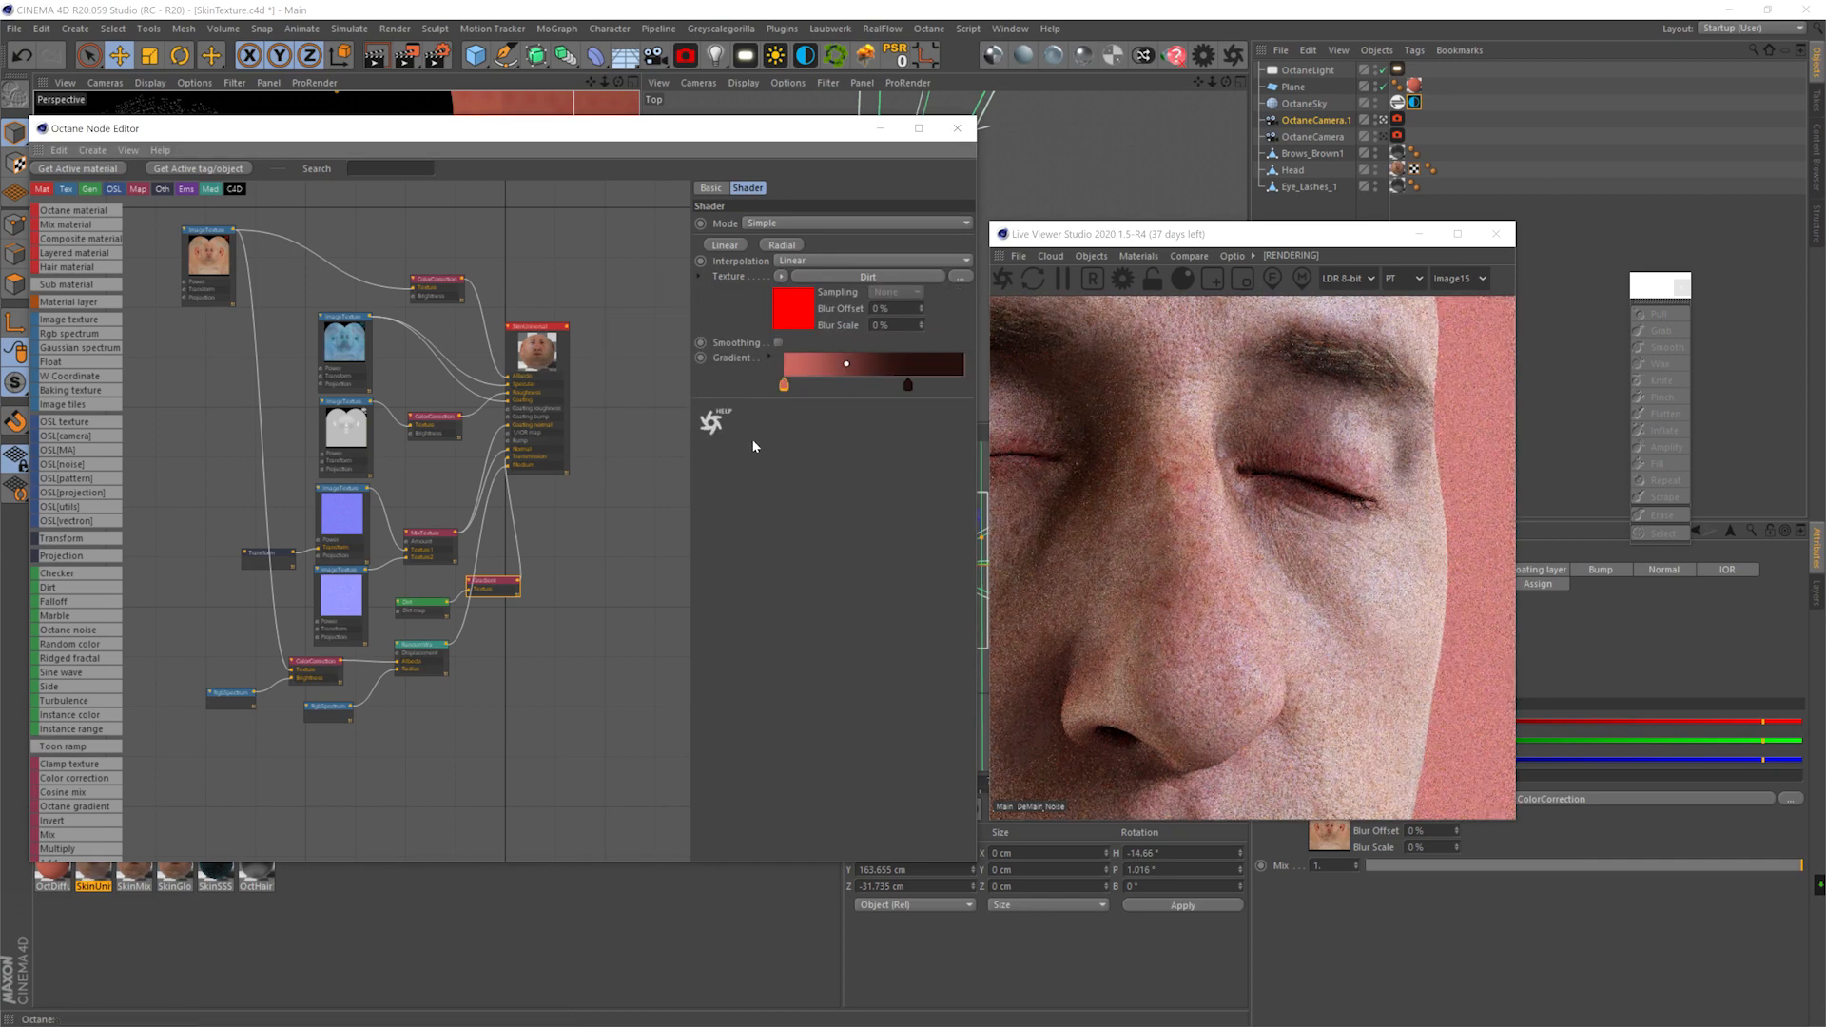
- Select the OctaneLight and set its Power to about 6.41 to backlight the ear
drag(395, 129, 337, 426)
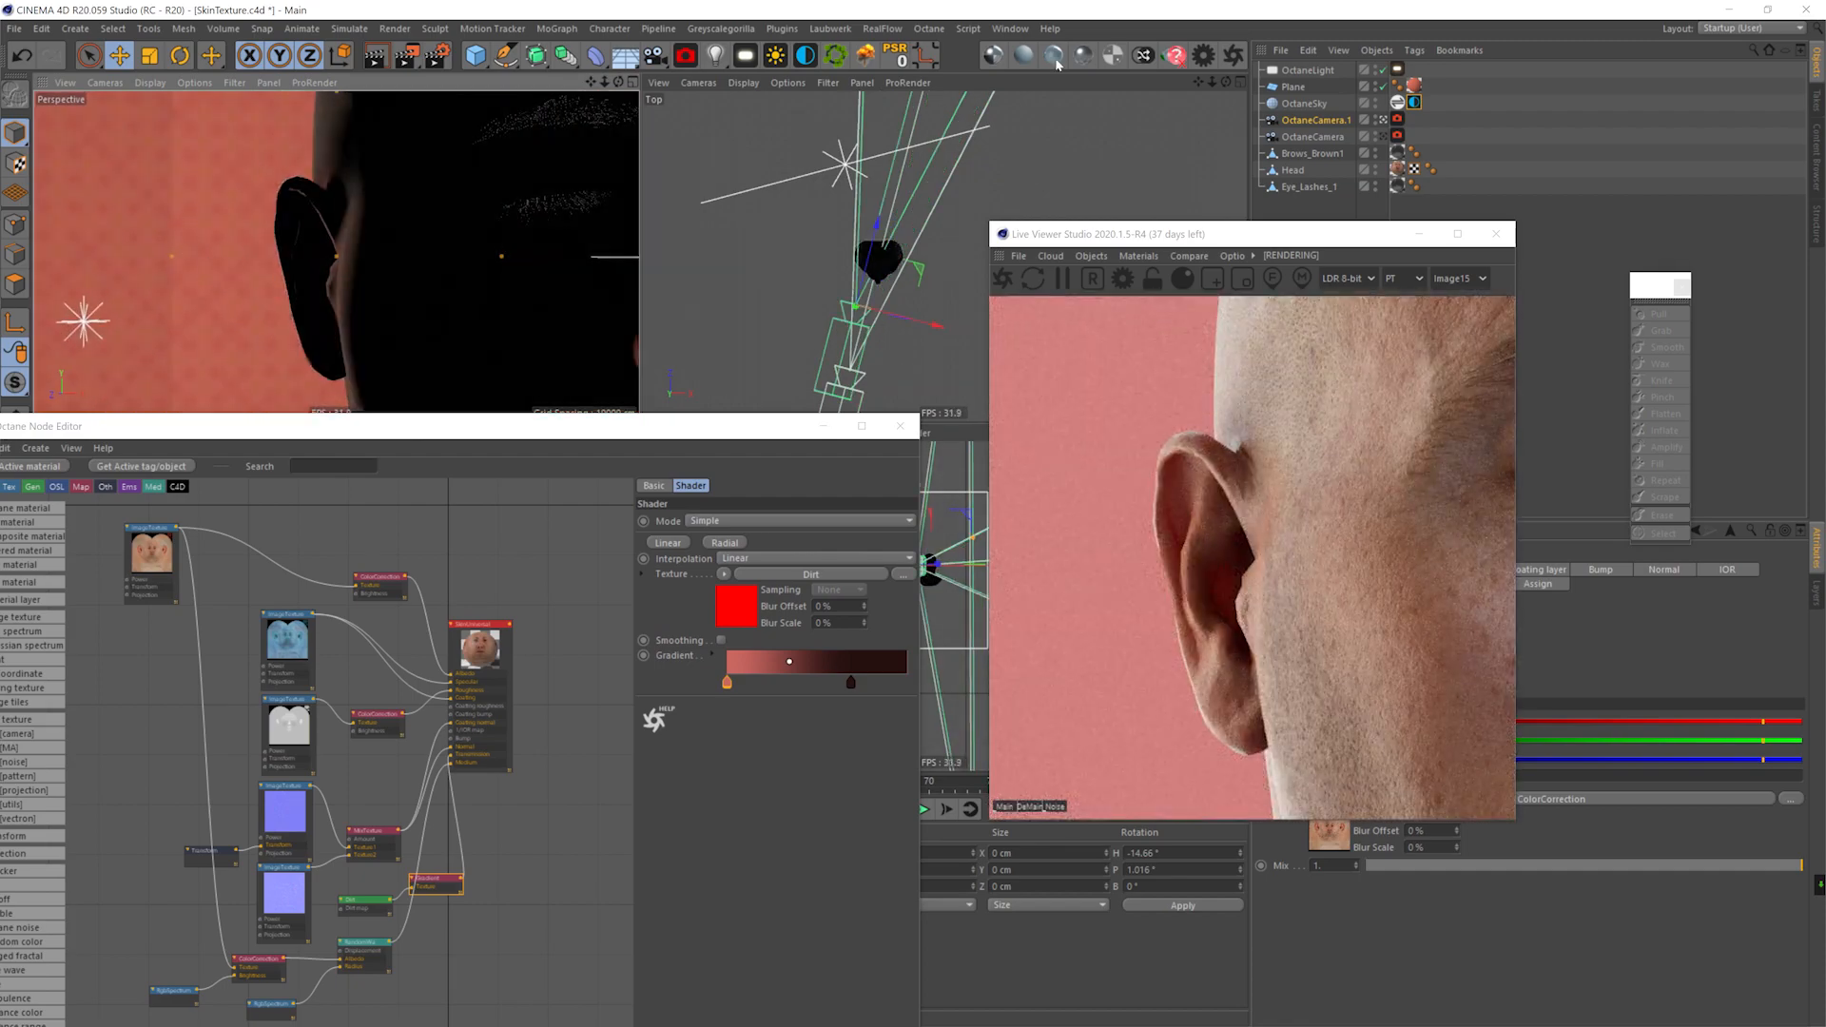
click(845, 171)
drag(1236, 234, 872, 240)
drag(1636, 604, 1652, 606)
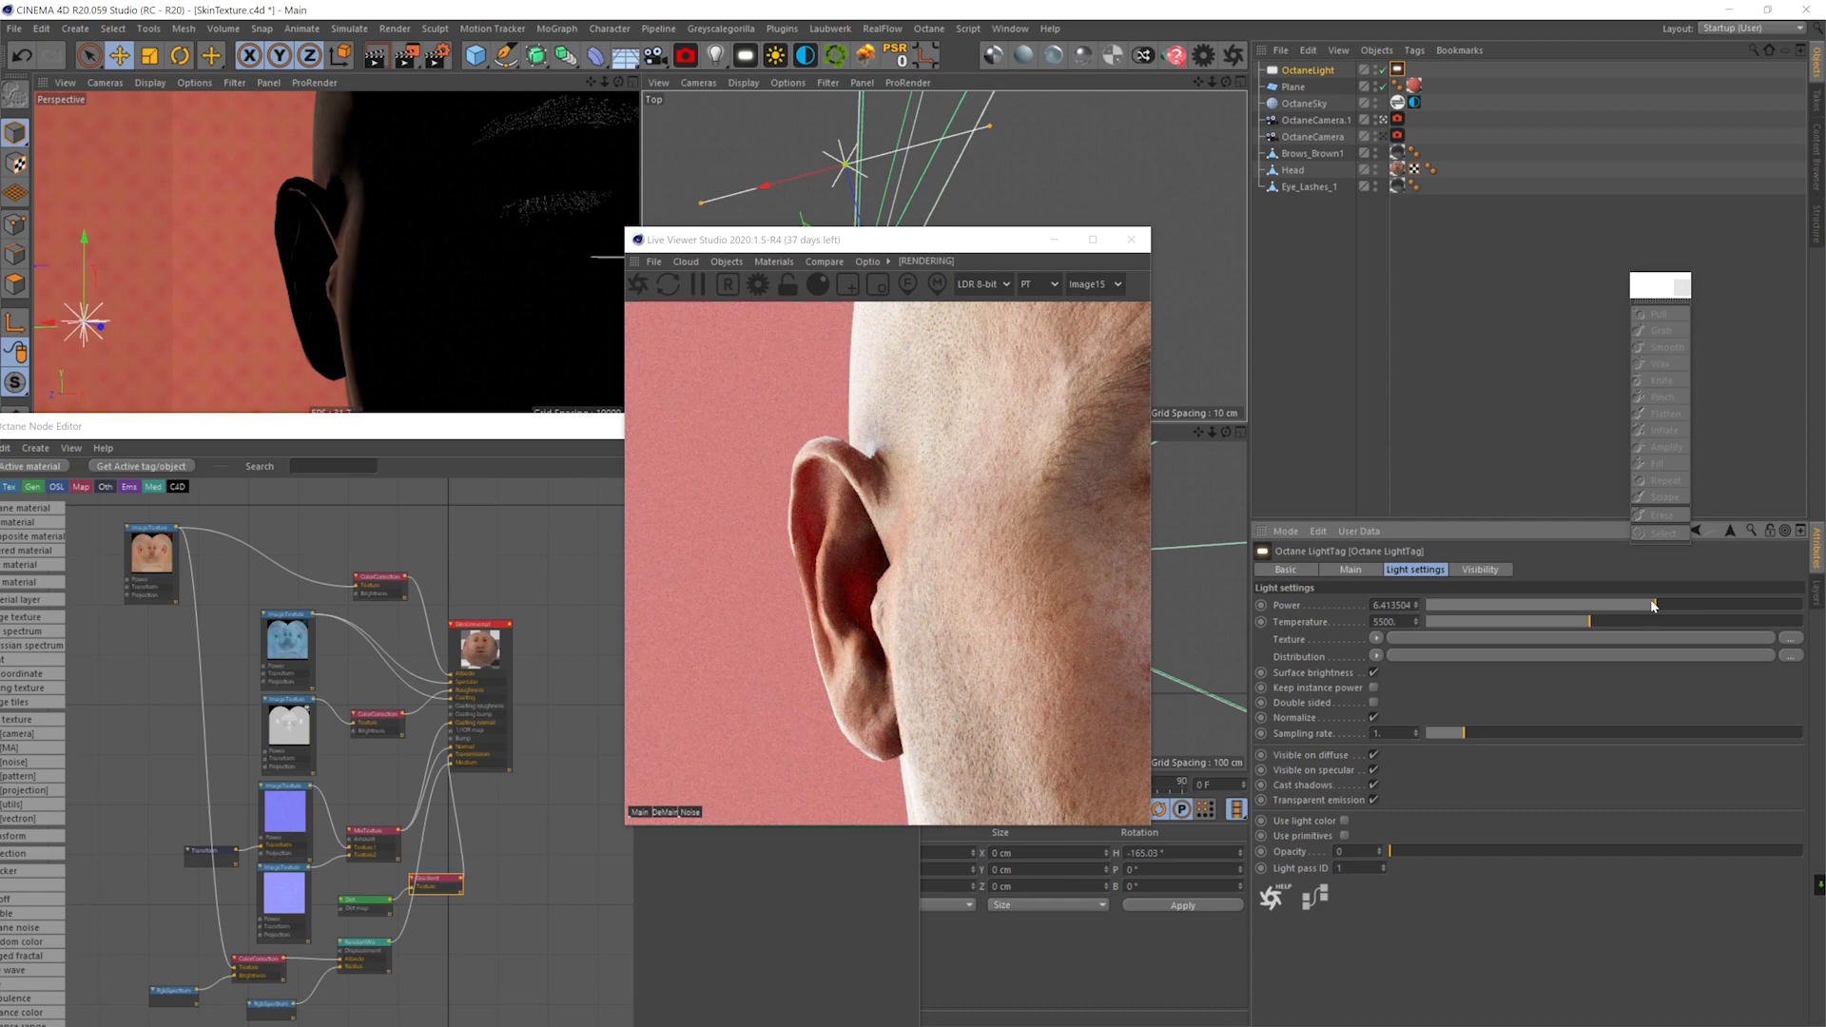
- Try Density values of 100 and 50 on the Random Walk medium
click(367, 946)
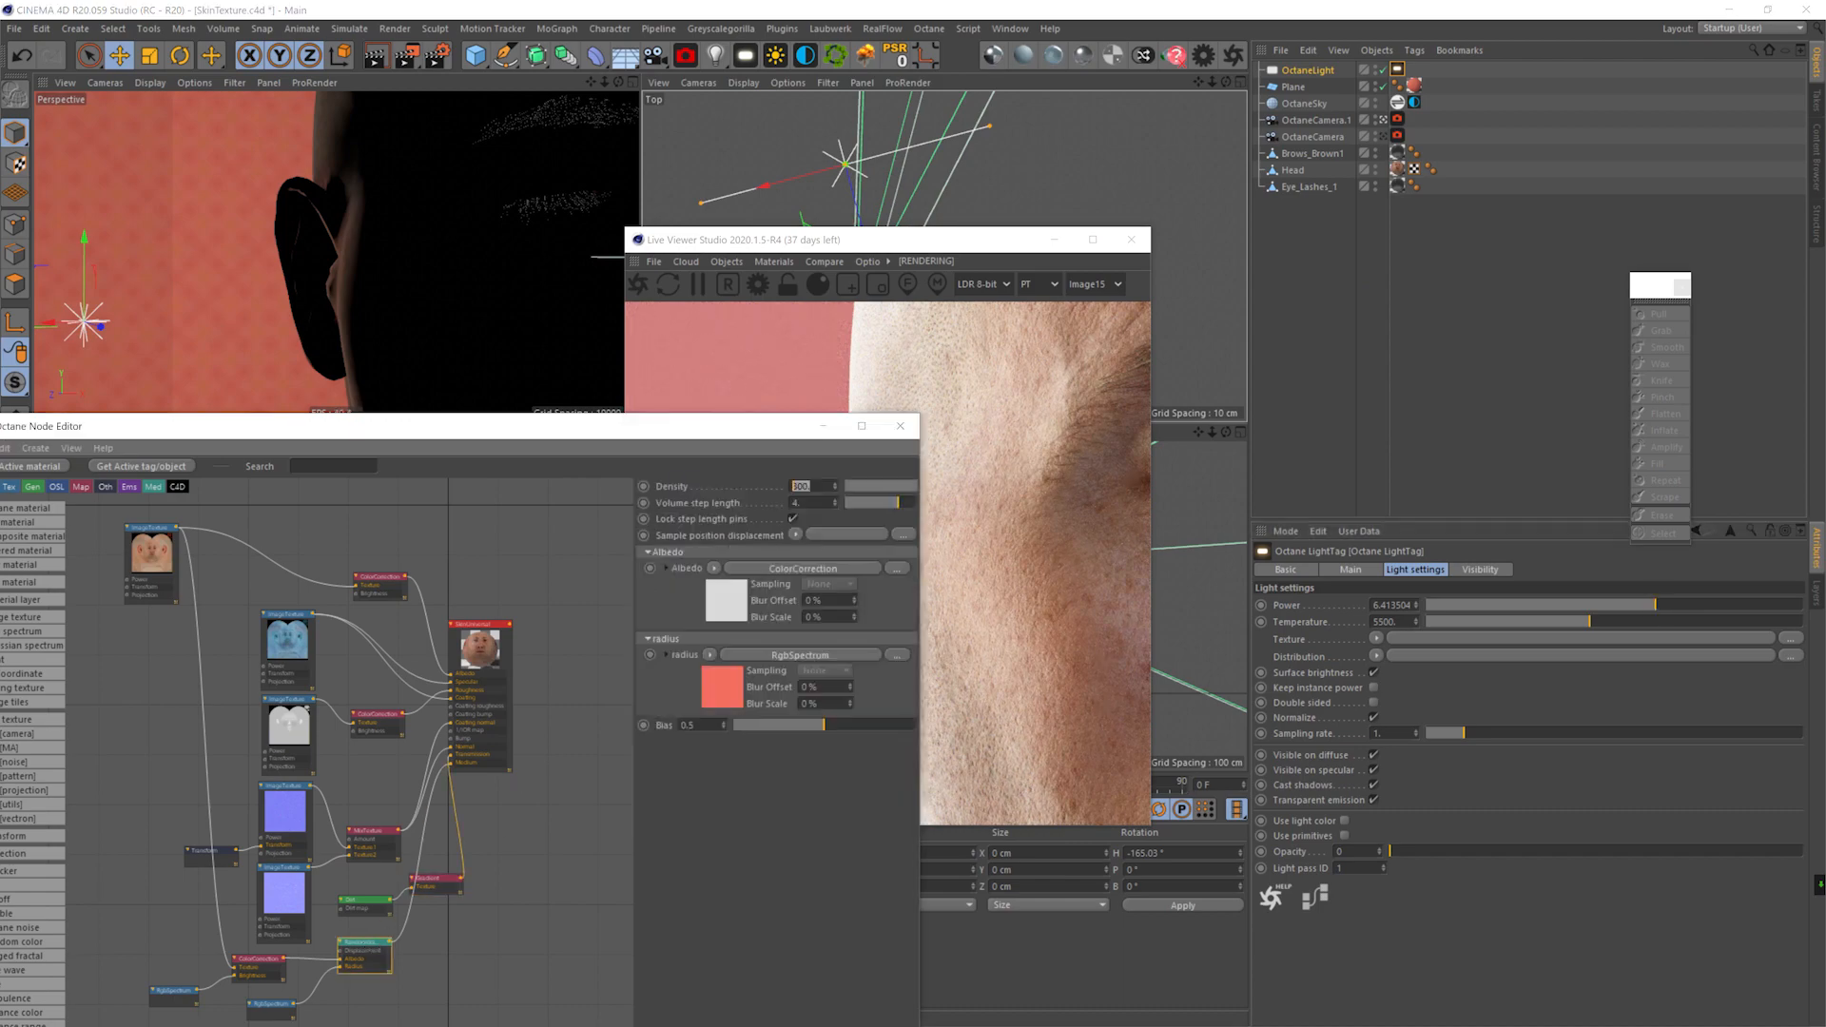
text(100)
key(Return)
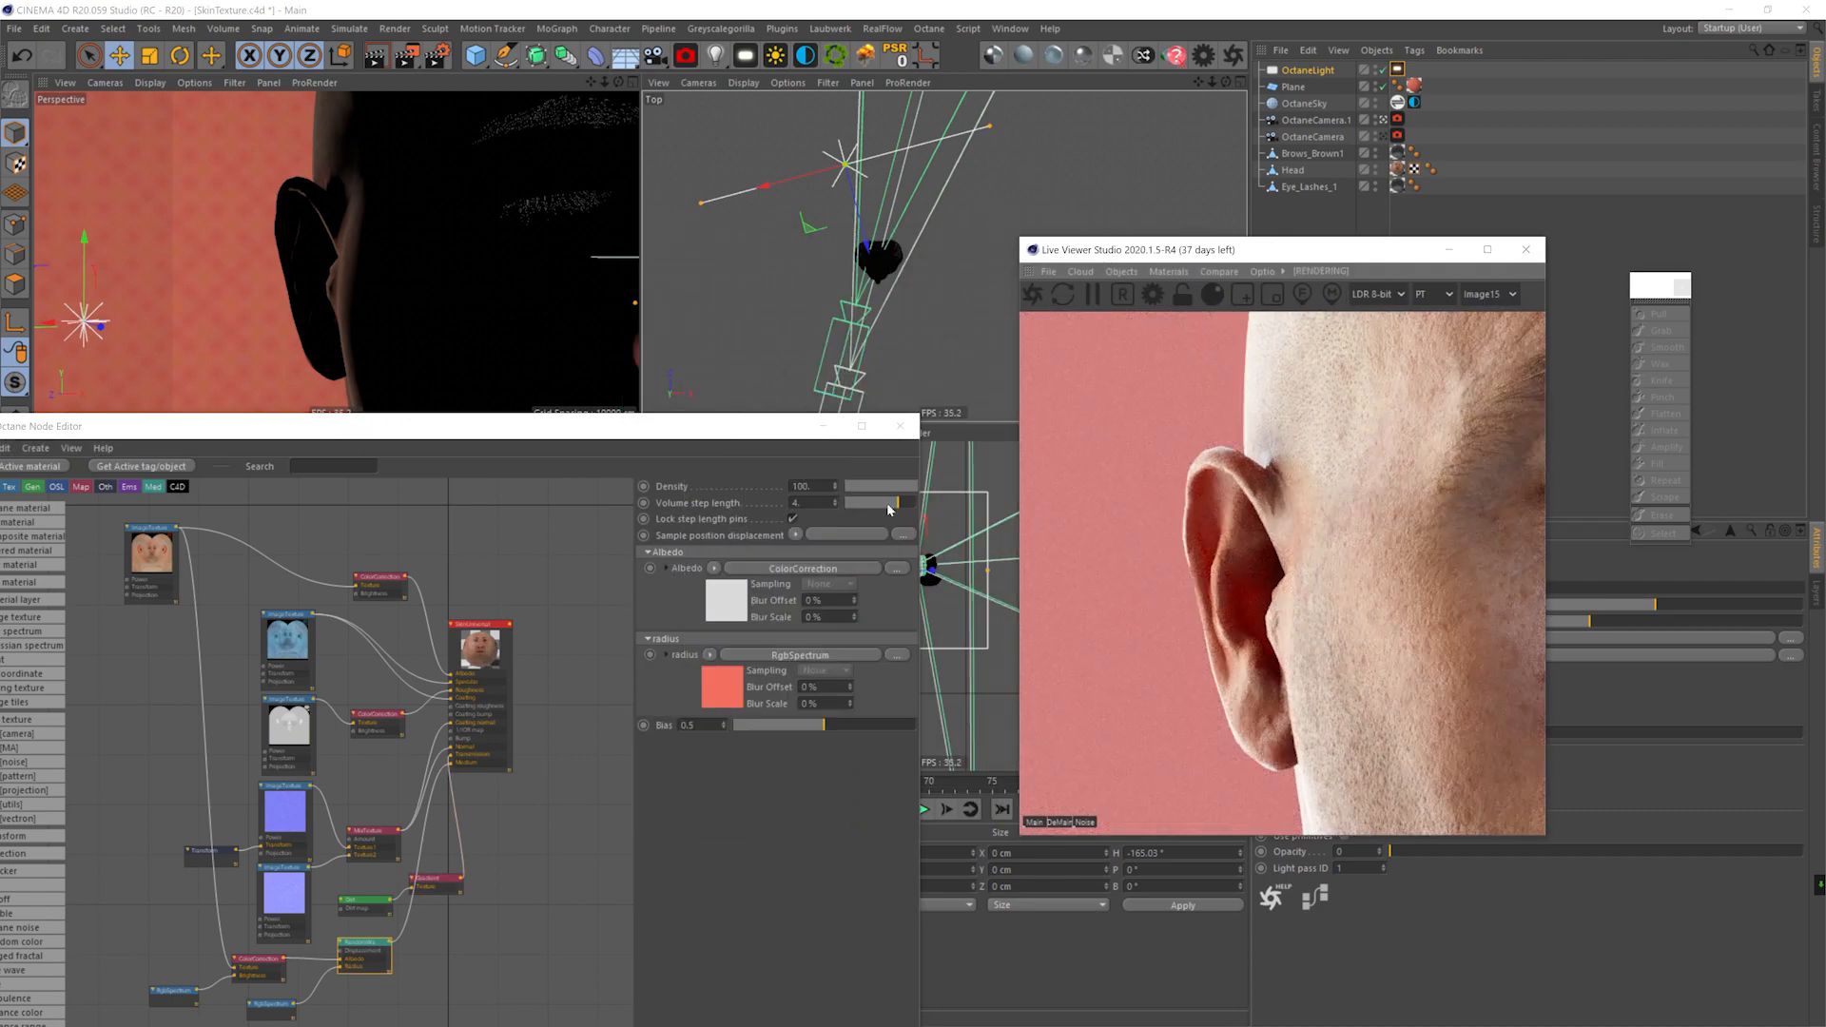
click(836, 486)
text(50)
key(Return)
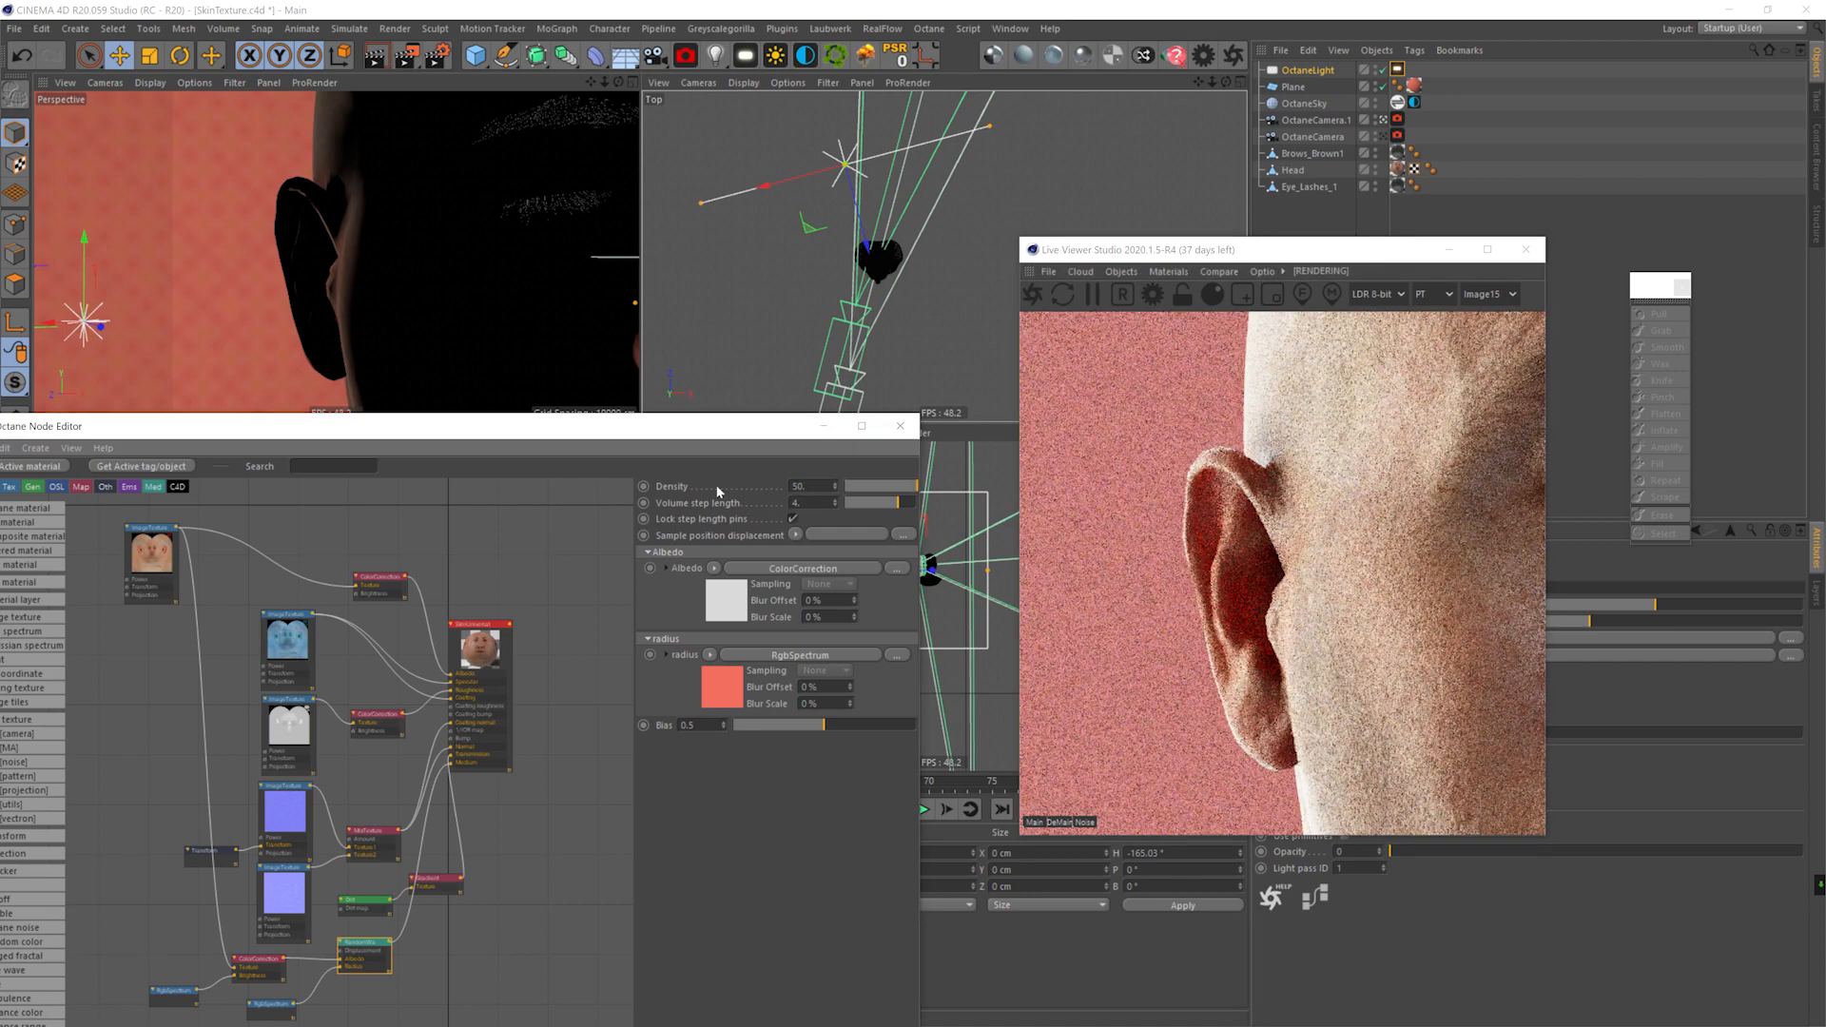
- Readjust the color of the Transmission Gradient's first knot
middle_drag(439, 944, 442, 905)
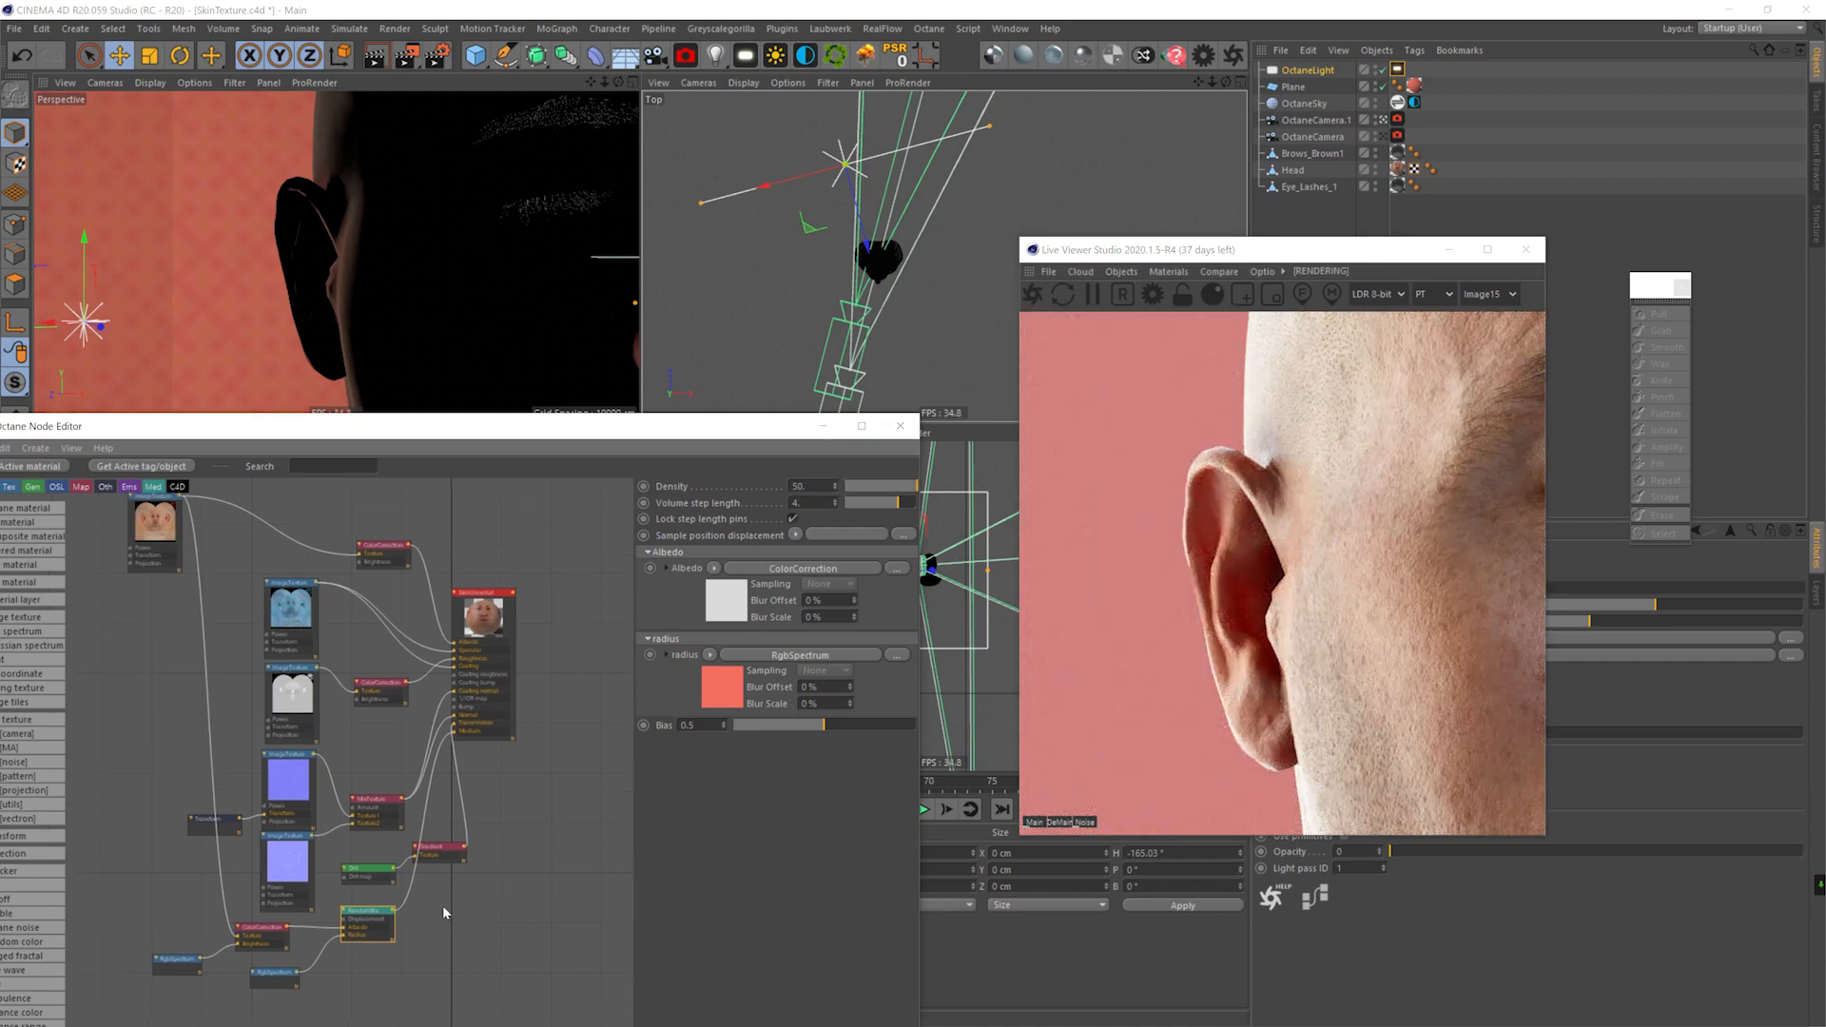
click(439, 849)
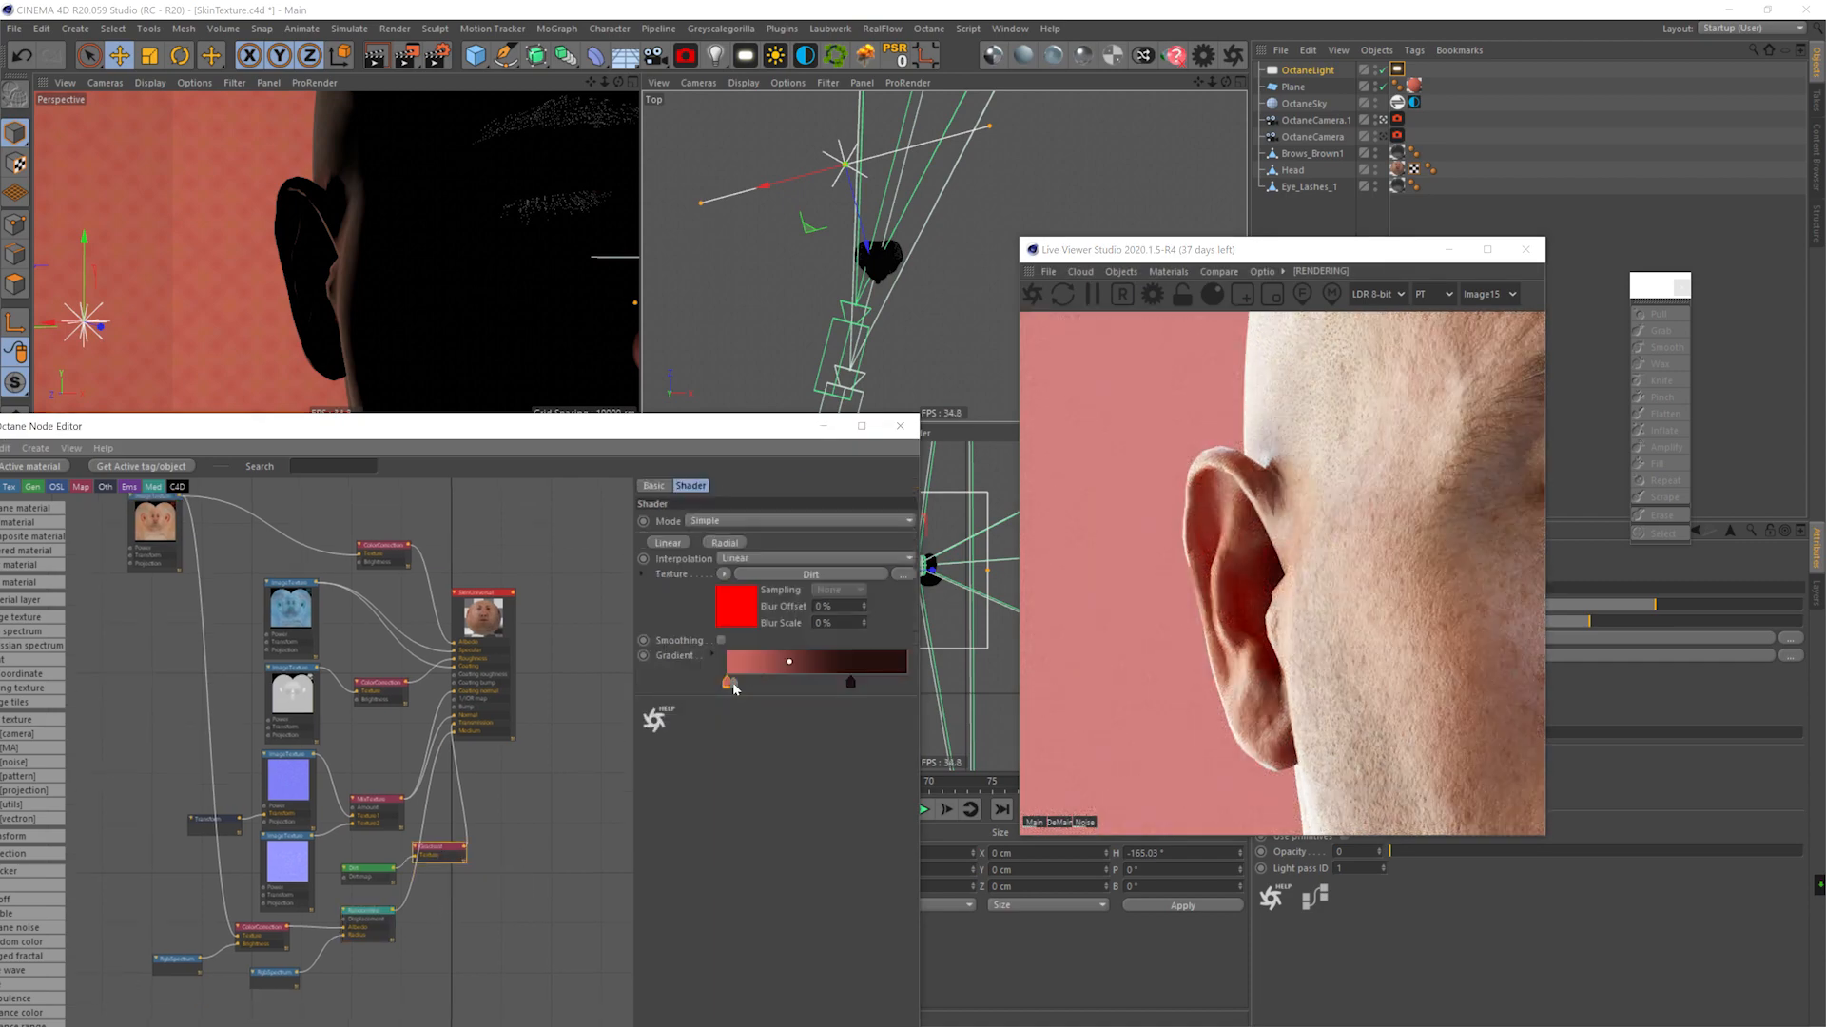
double_click(732, 686)
click(699, 759)
- Try a Density of 1000 on the Random Walk medium, and settle on 100
click(362, 908)
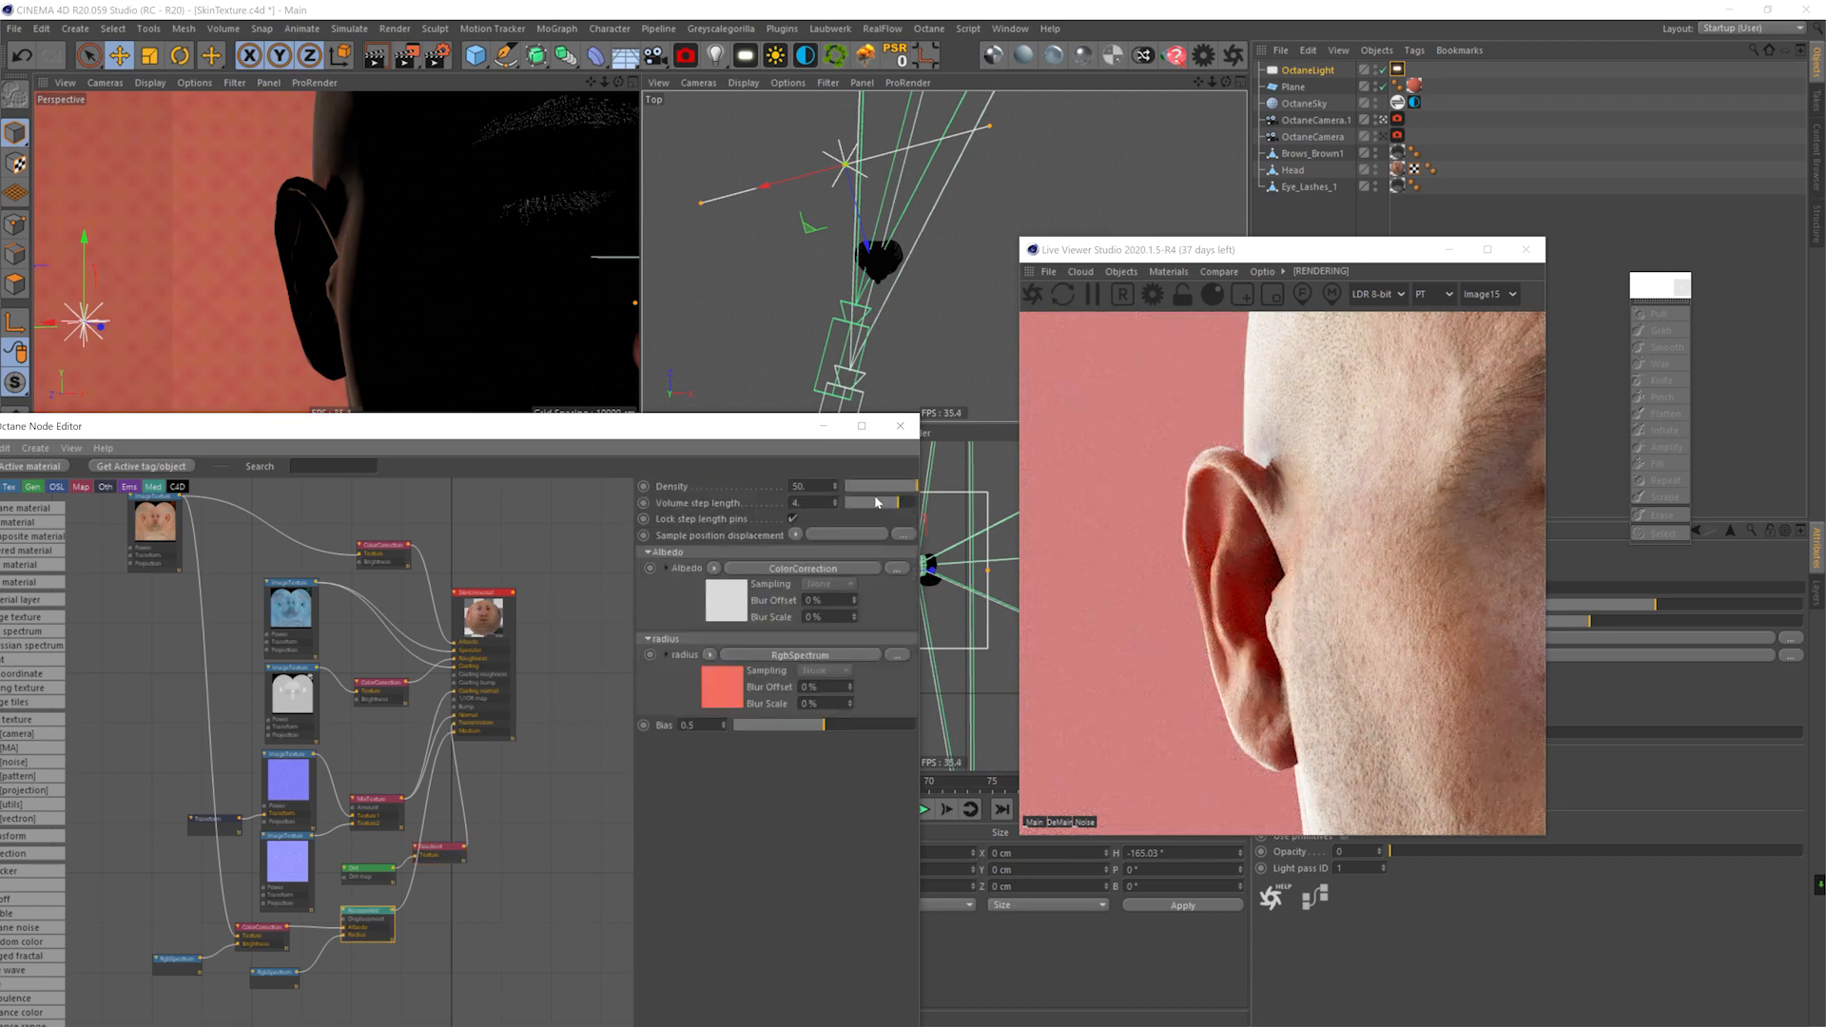
key(ctrl+a)
text(1000)
key(Return)
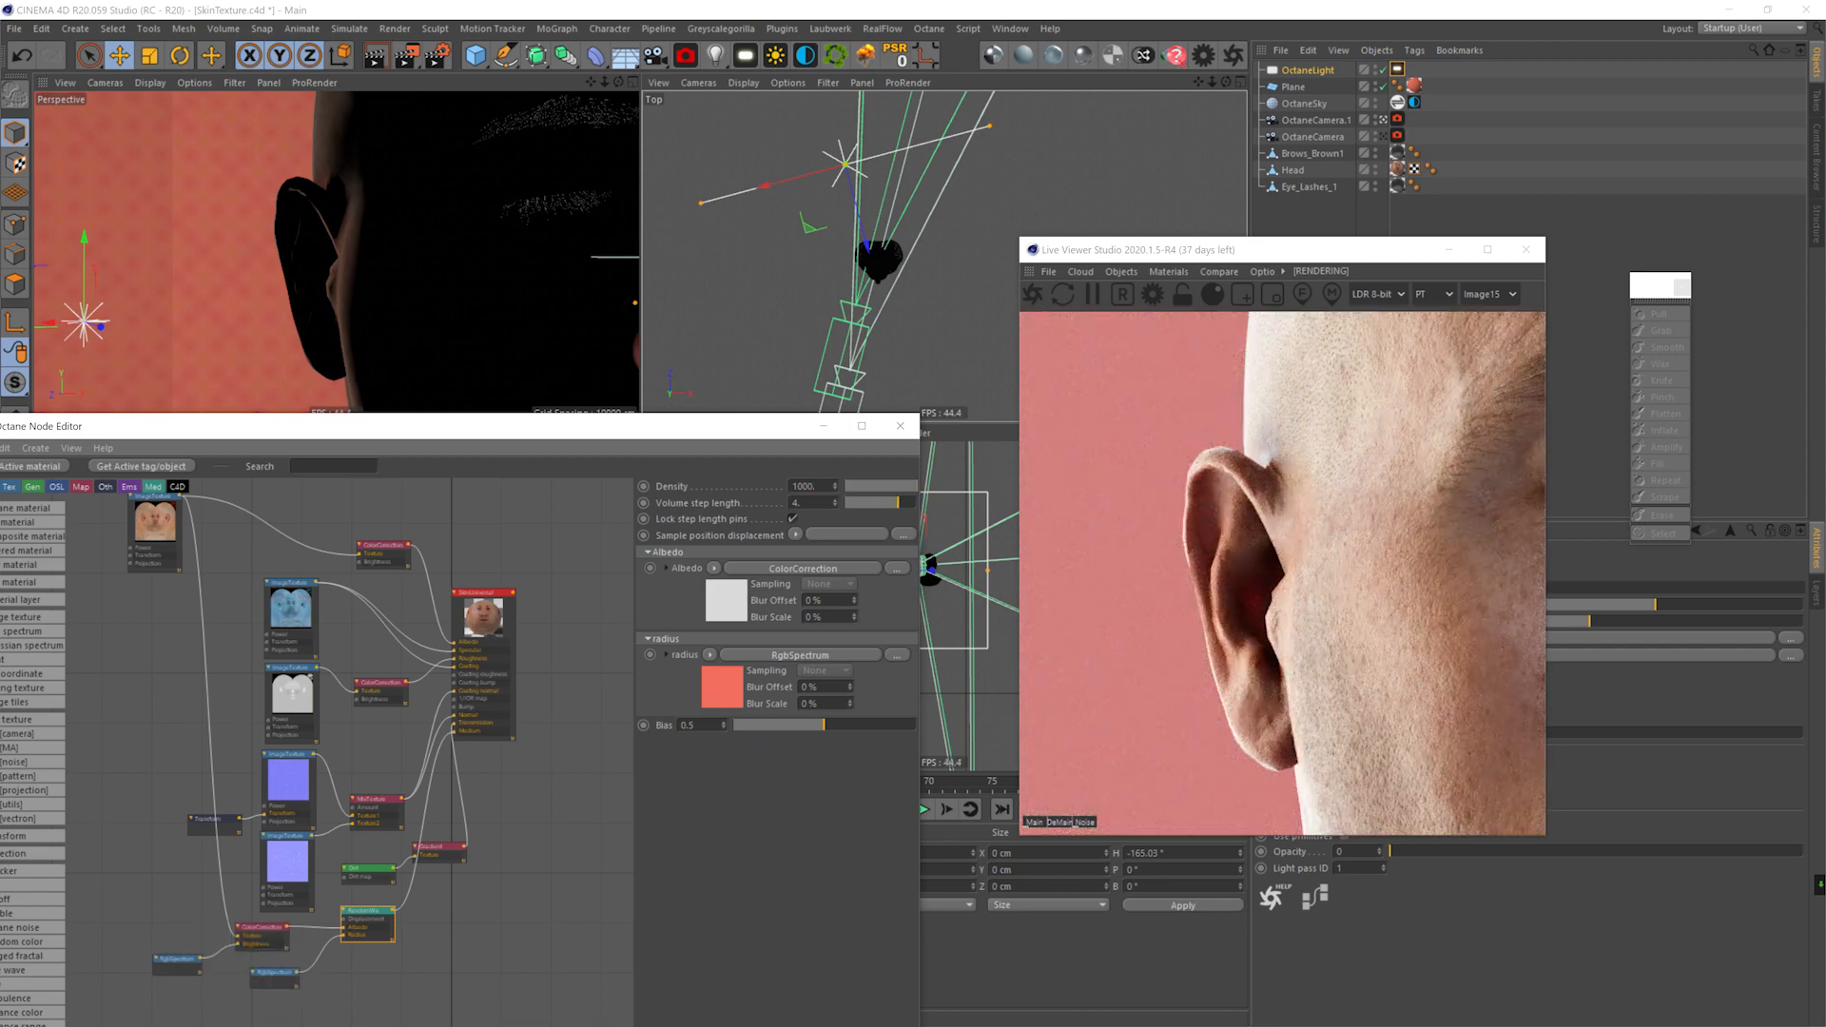
text(00)
key(Return)
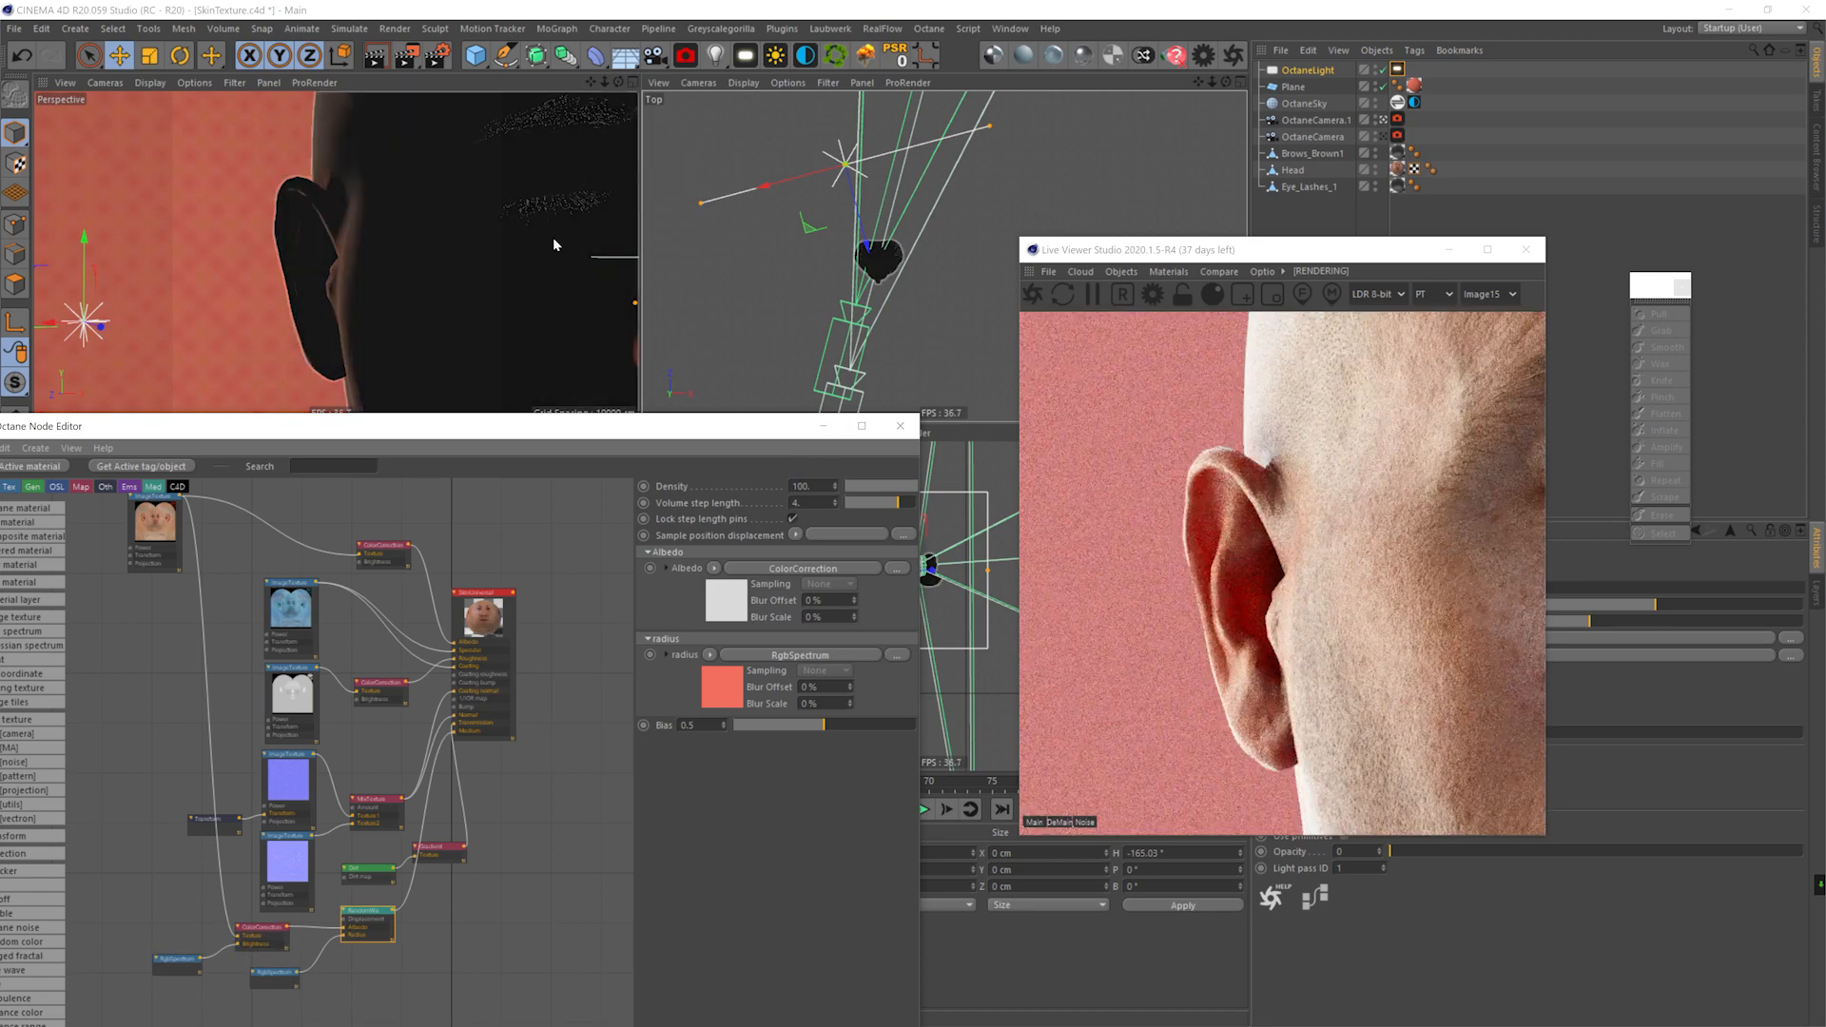
- Load the SkinUniversal material's node graph and store the current full-head render for comparison
alt+drag(572, 220, 299, 236)
alt+middle_drag(449, 281, 409, 247)
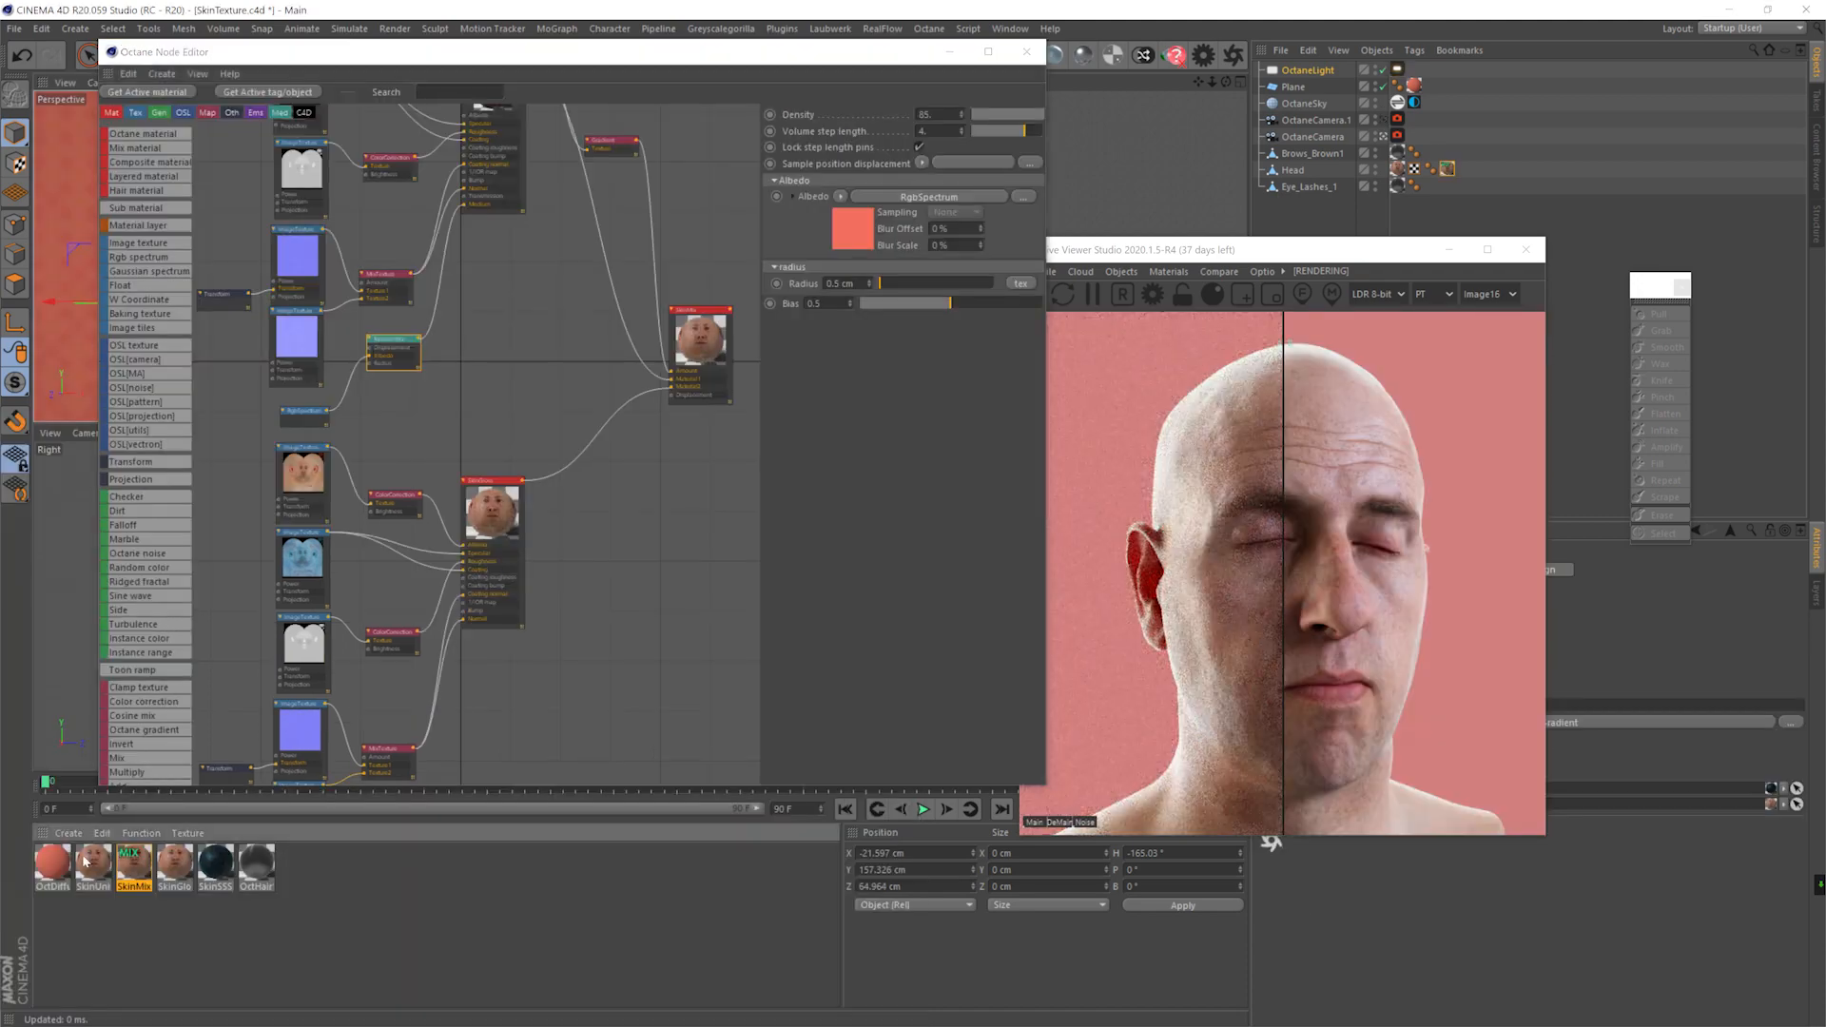
click(85, 861)
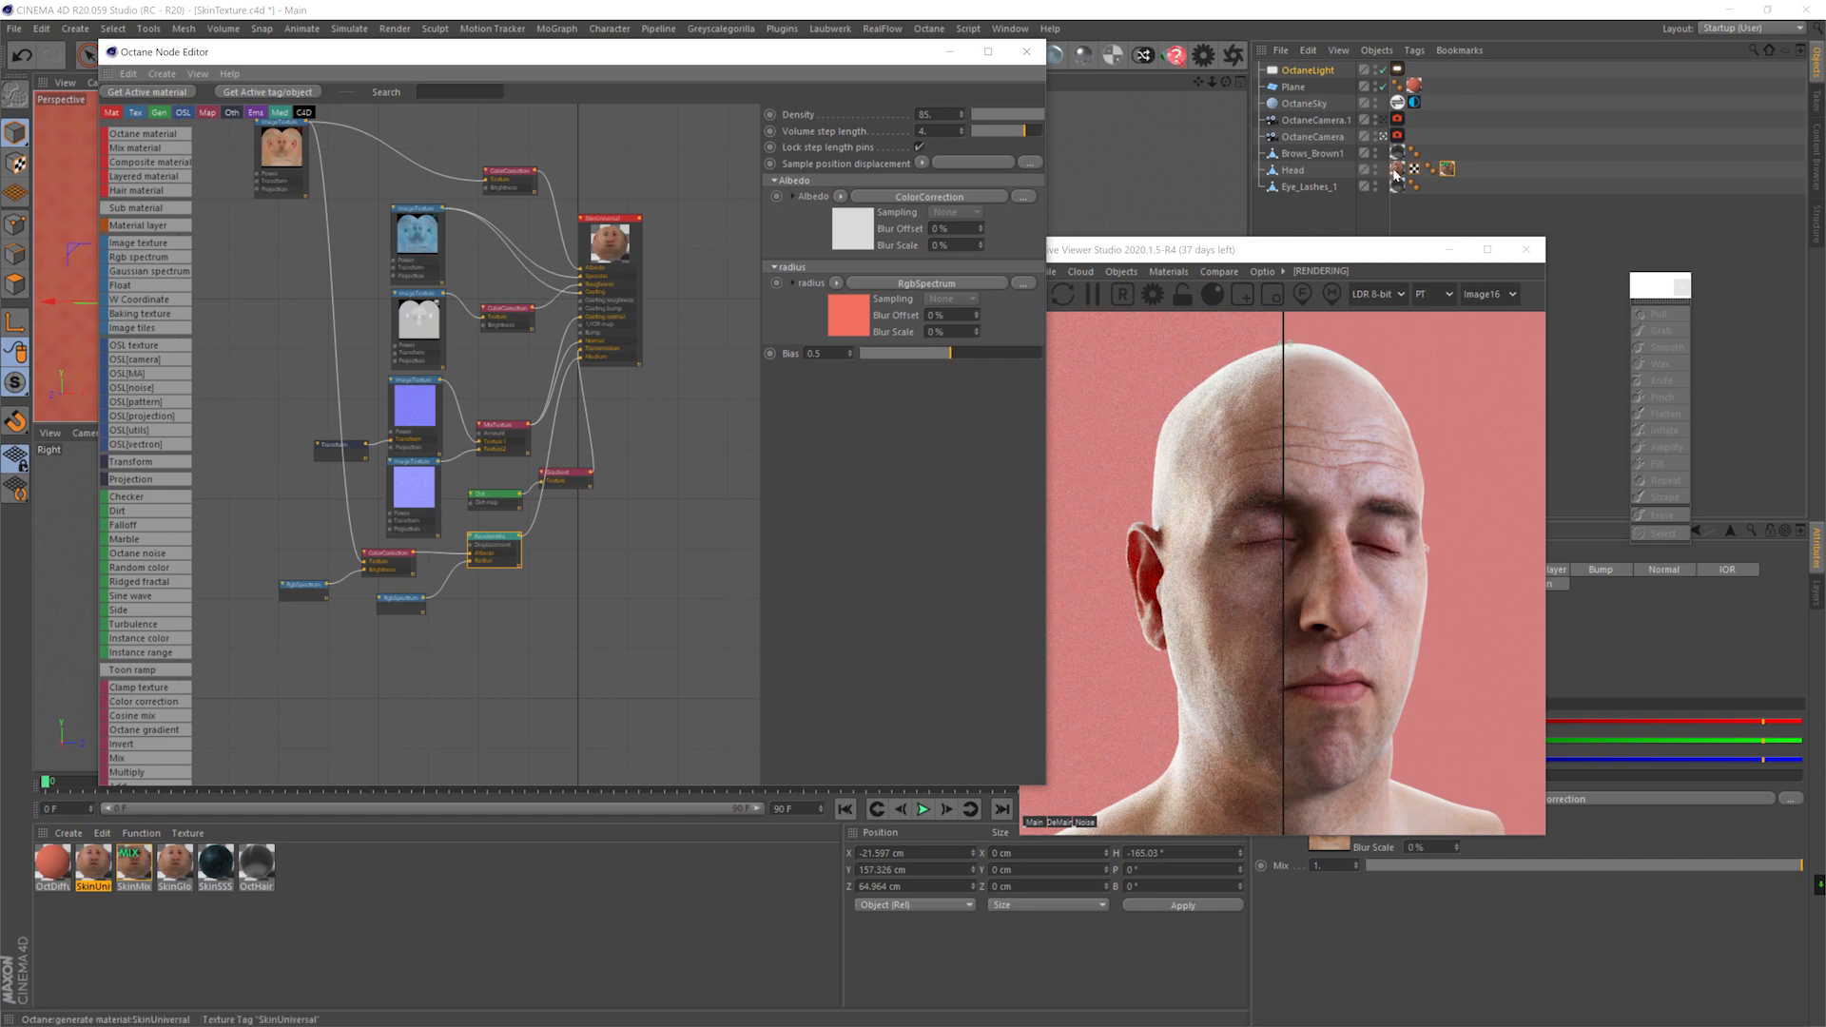
click(1223, 252)
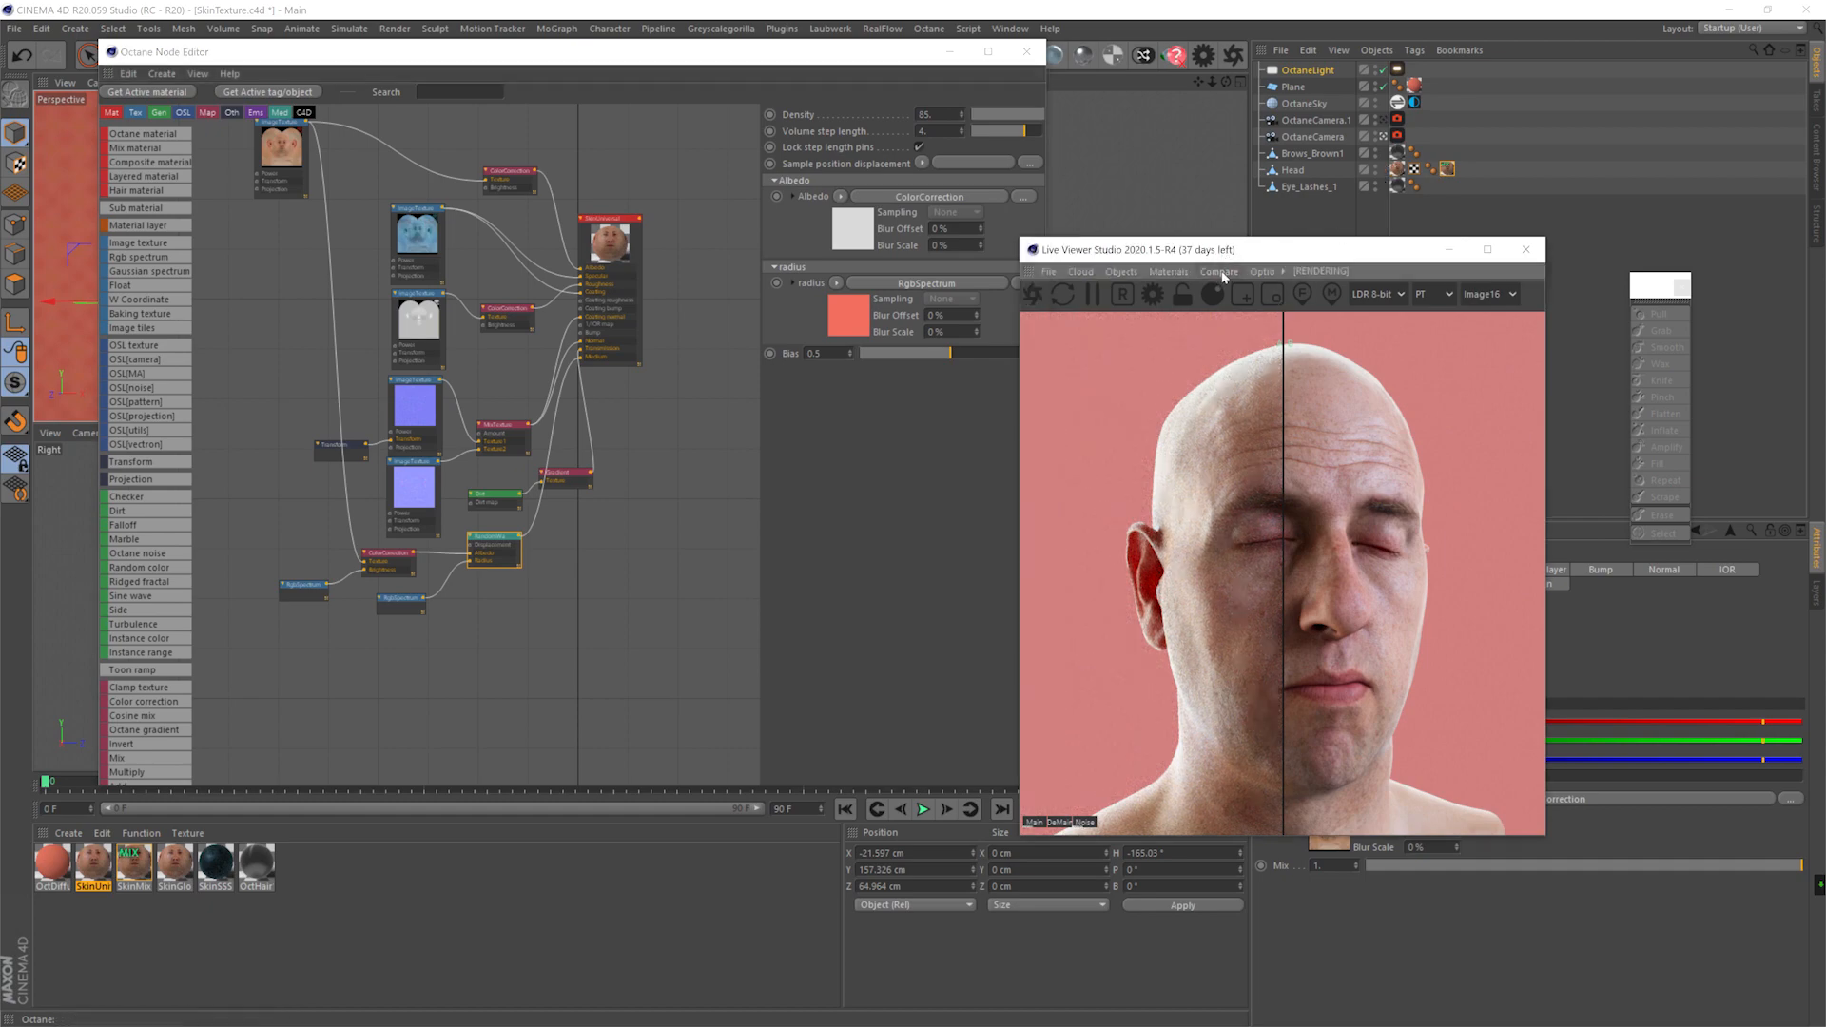
click(1220, 273)
click(1231, 291)
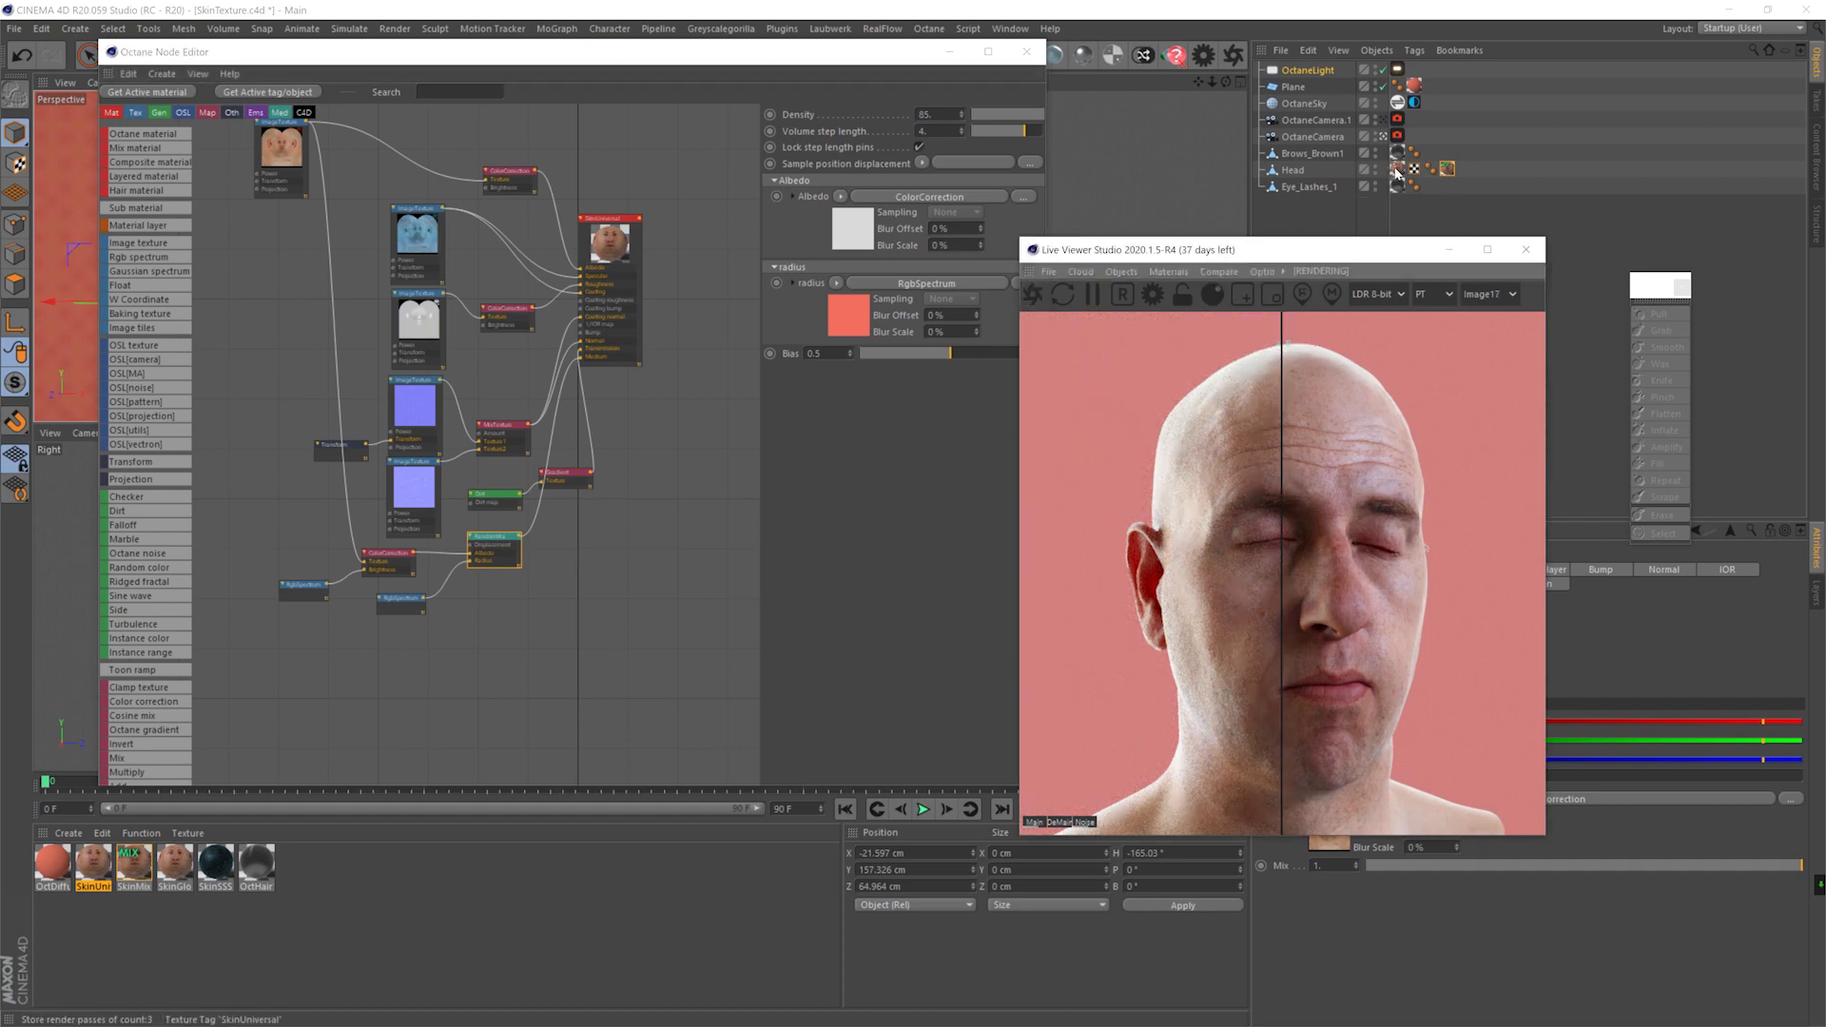
- Place the SkinUniversal texture tag last on the Head and compare its render with the stored one across the face
click(1446, 169)
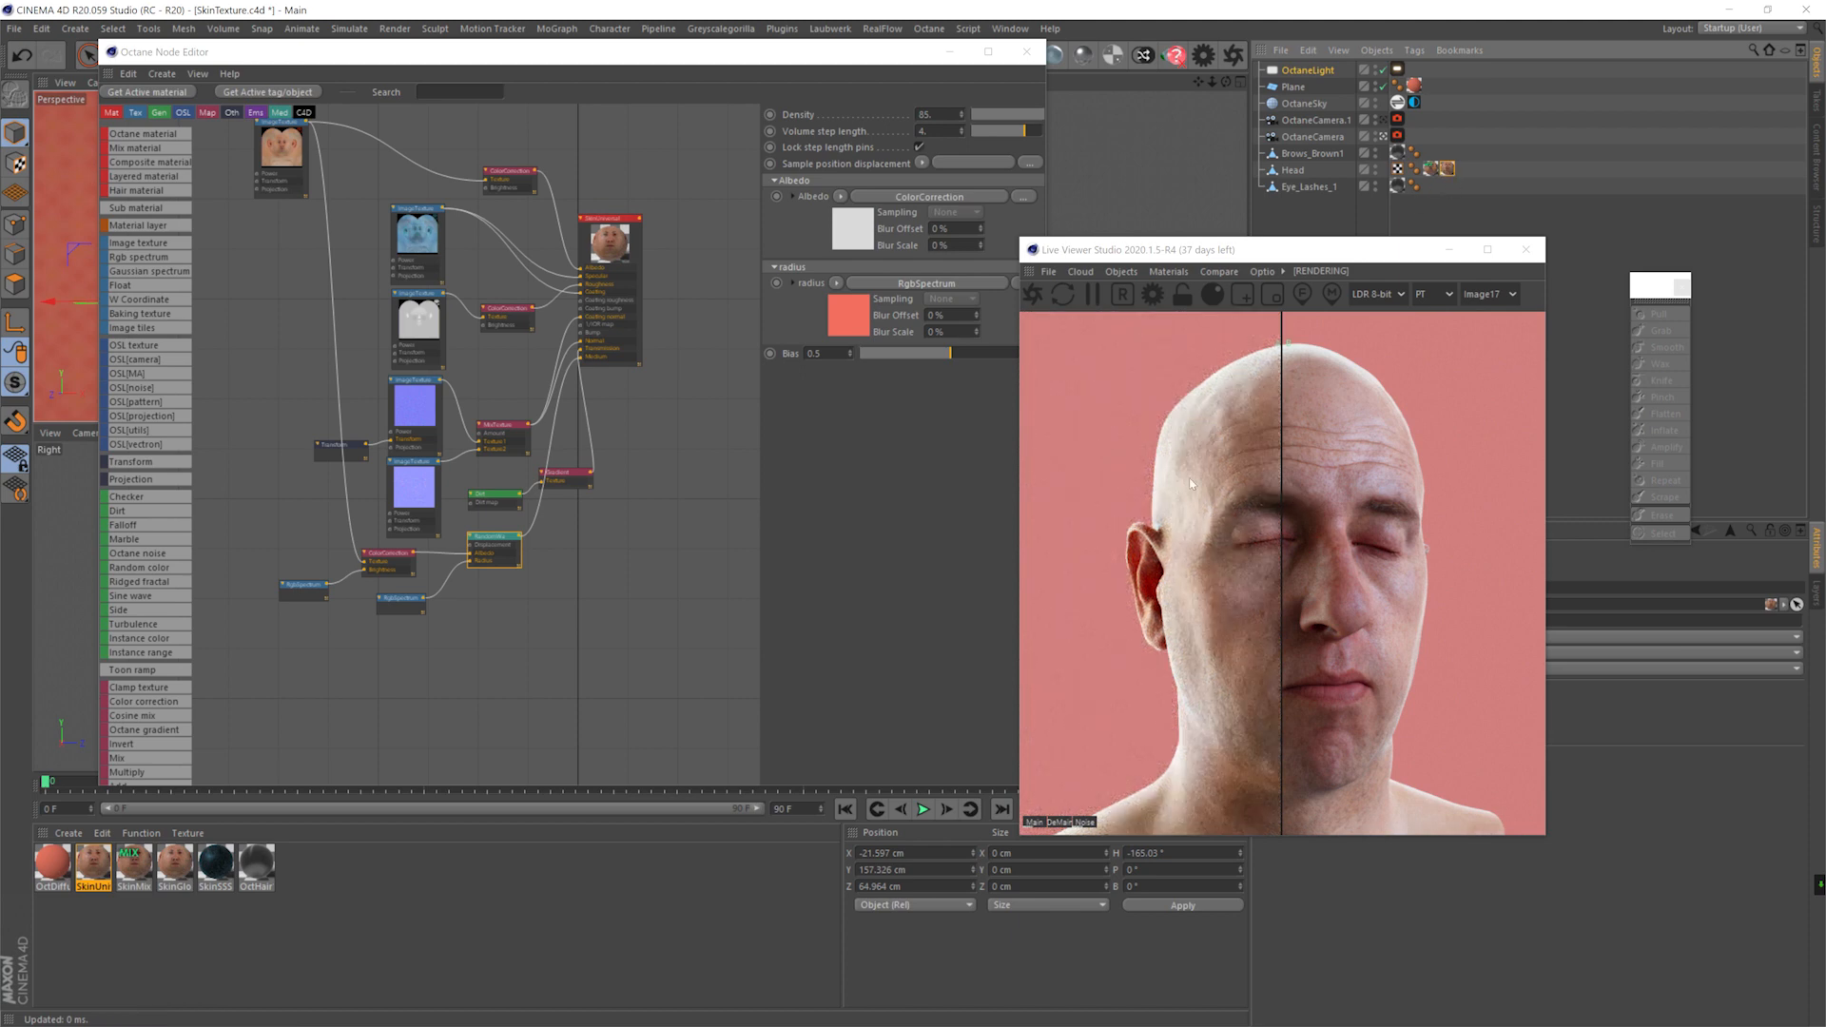
drag(1282, 488, 1334, 483)
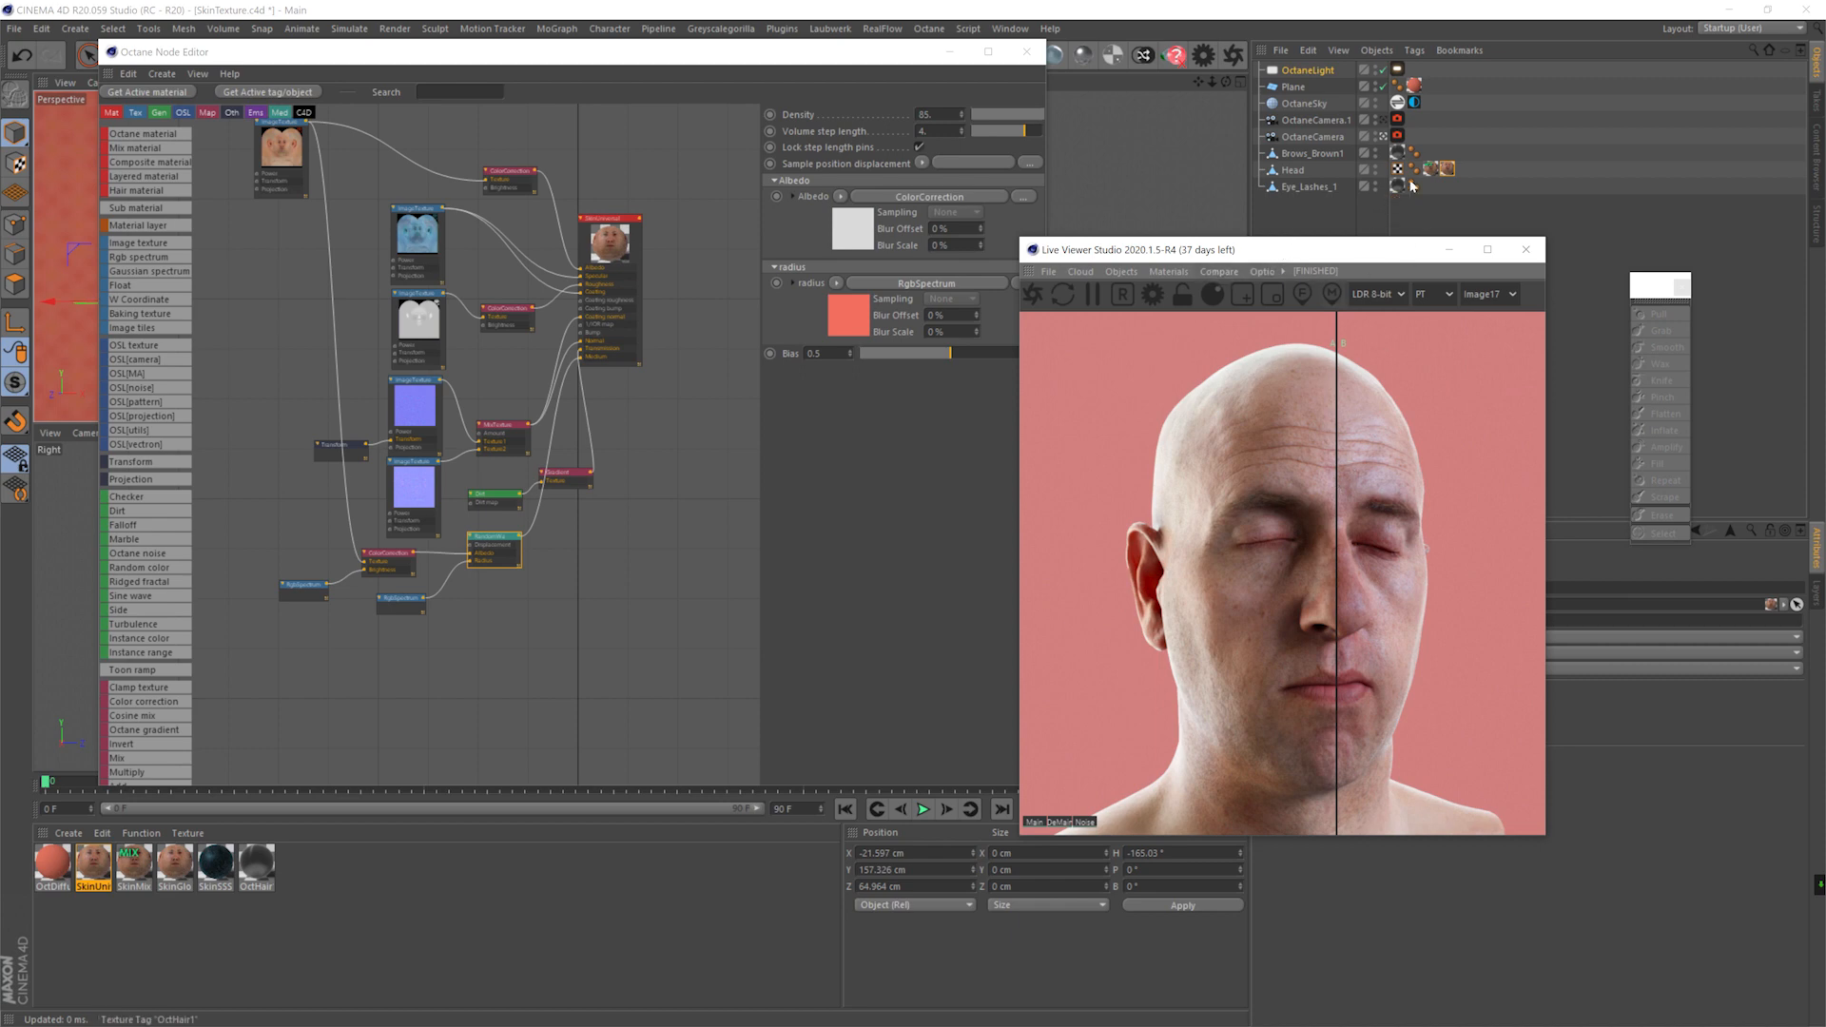
drag(1337, 538, 1076, 560)
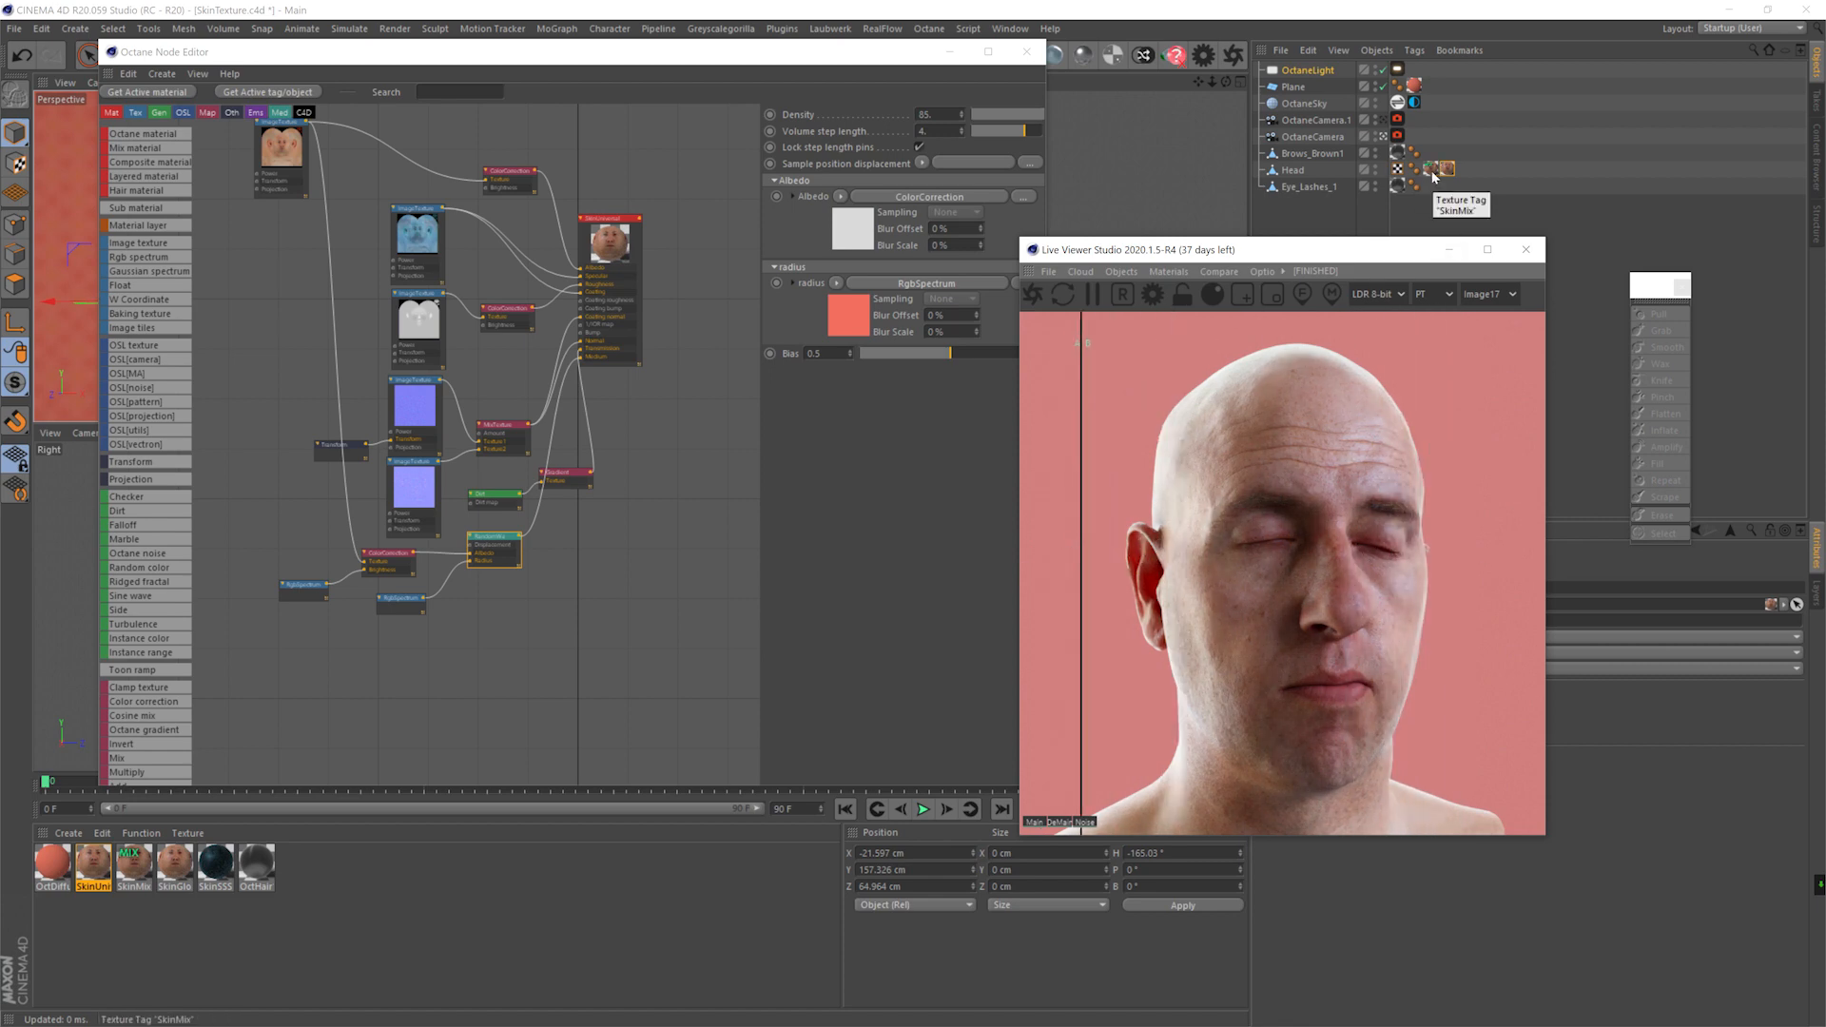
- Store the SkinUniversal render, place the SkinMix texture tag last on the Head, and compare both renders
click(1218, 273)
click(1220, 291)
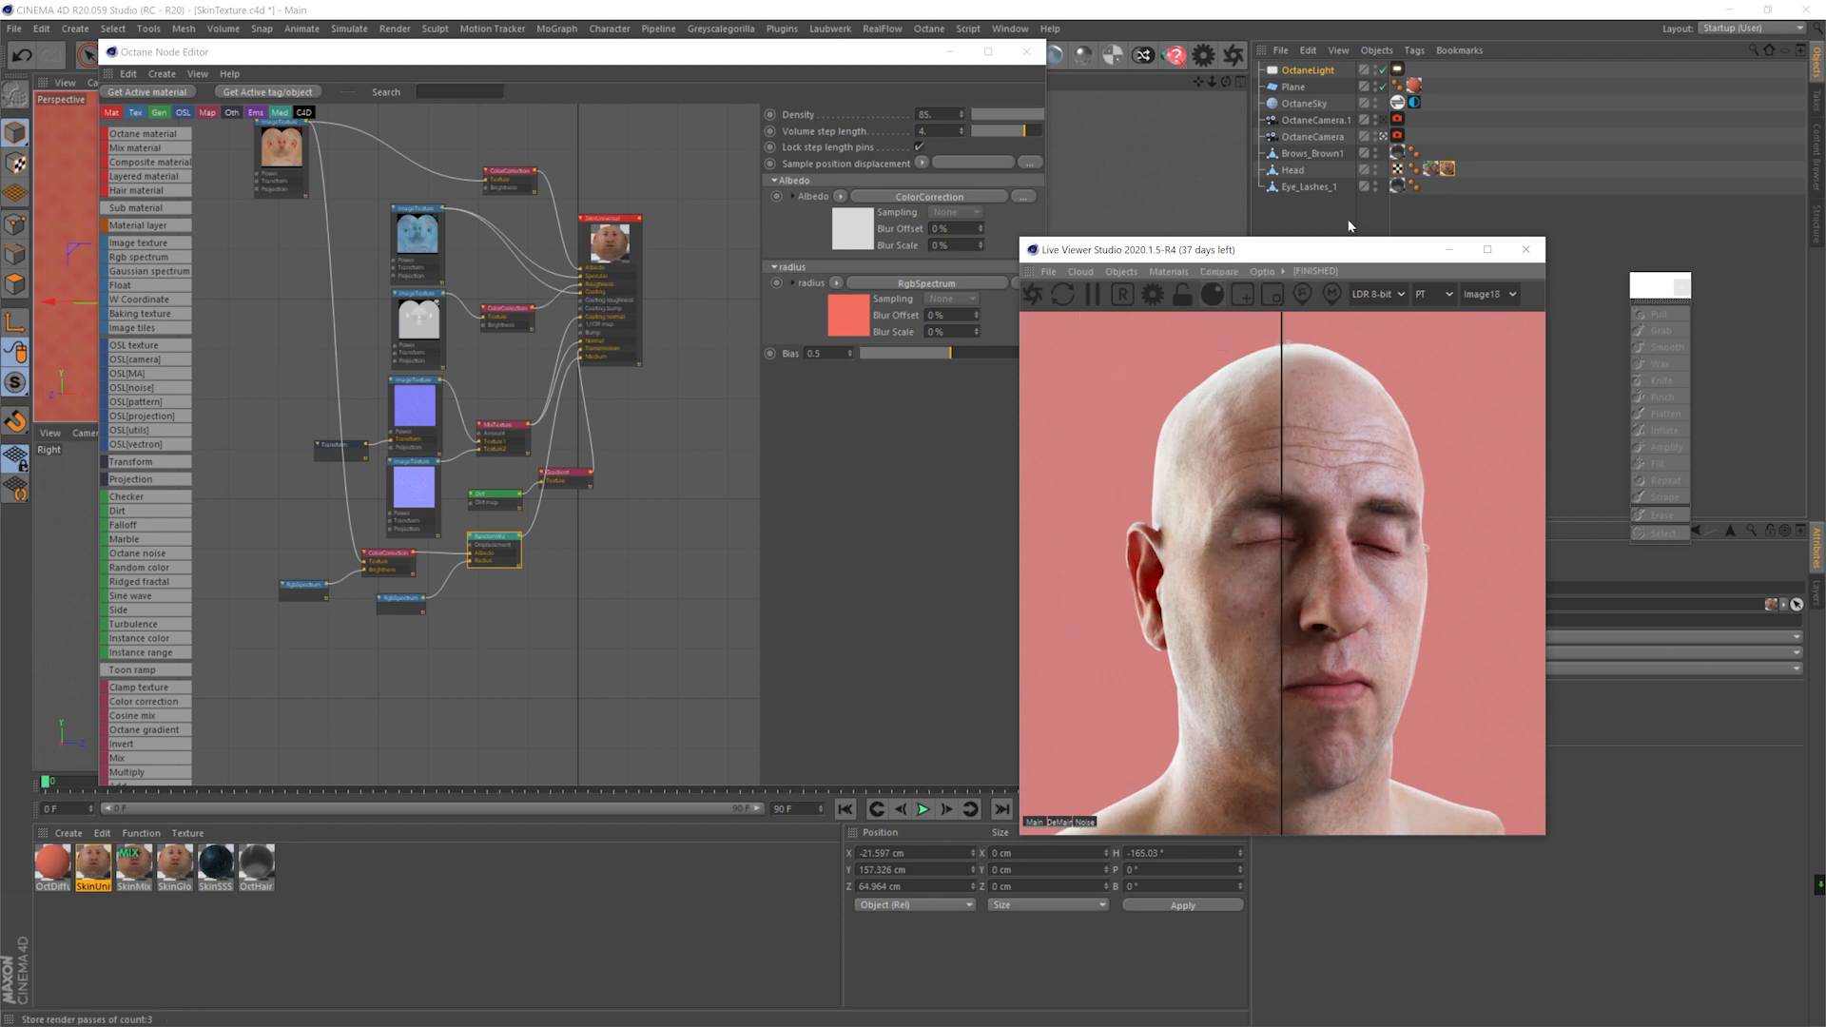
click(1429, 170)
drag(1429, 171, 1465, 172)
drag(1283, 476, 1428, 492)
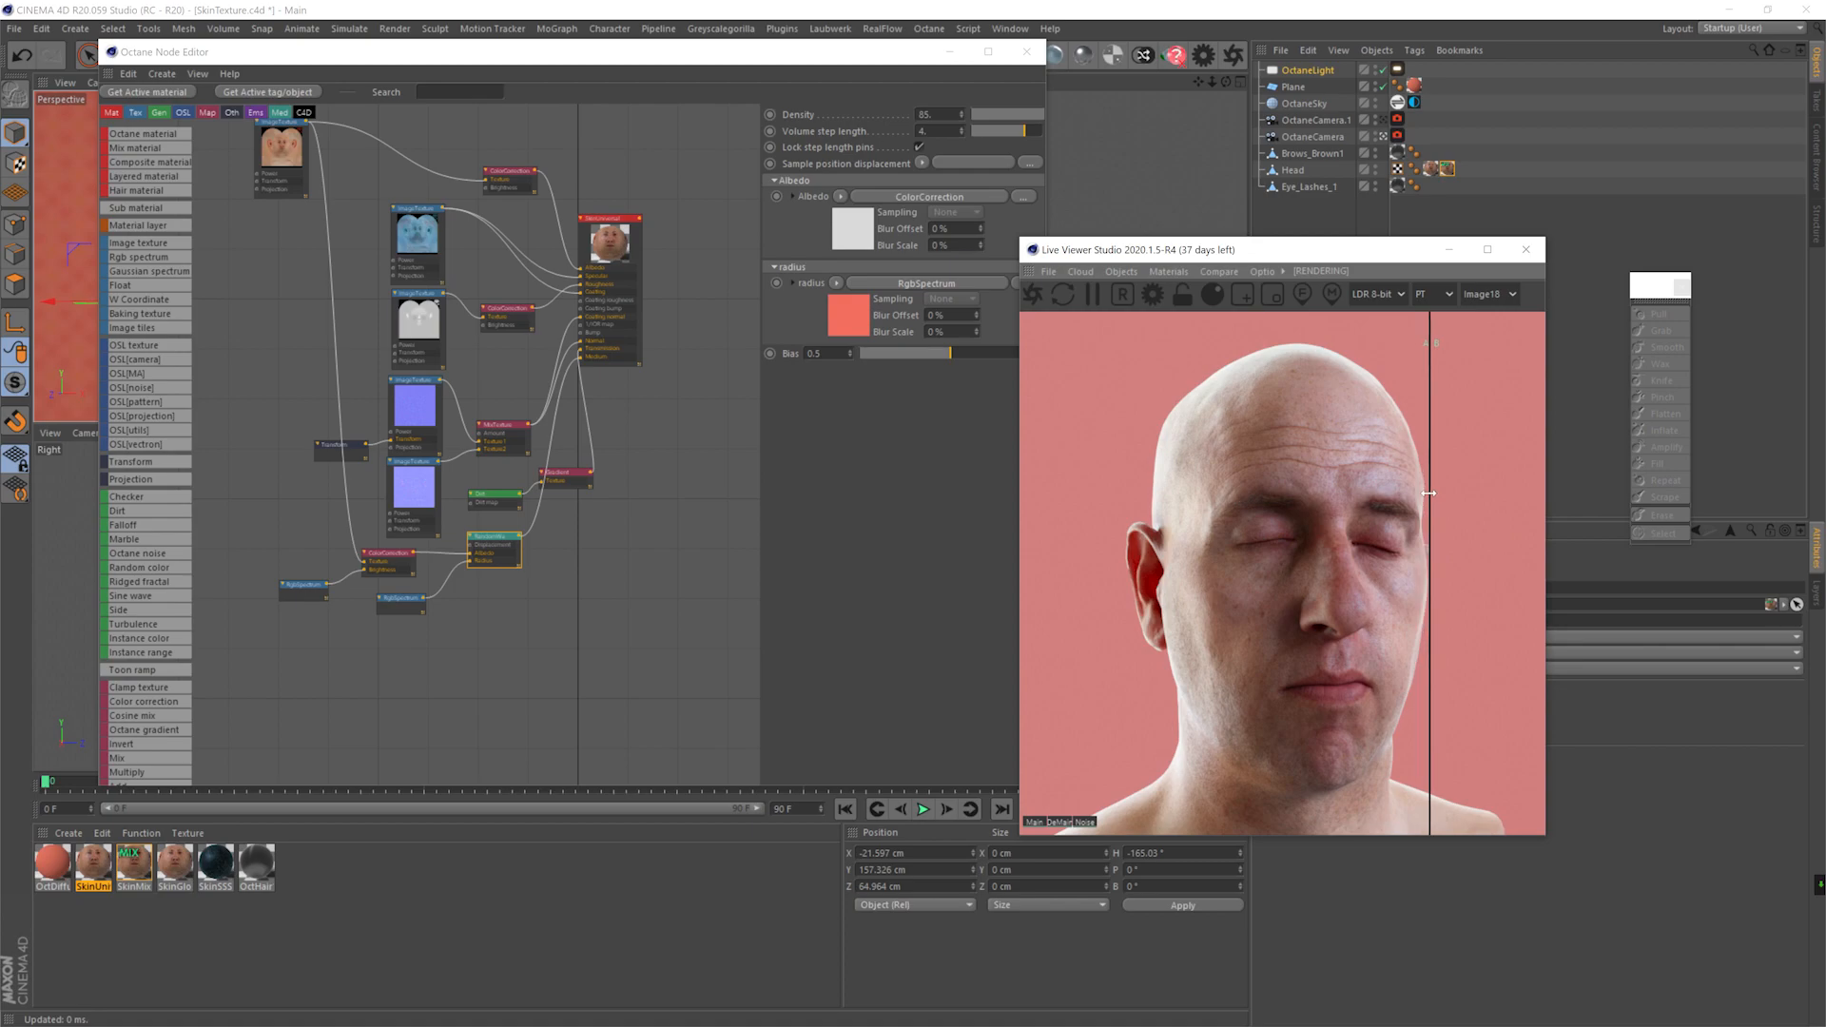
- Add a second Octane area light beside the head at about X 247, Y 165, Z -22 cm and rotate it
click(1029, 53)
scroll(913, 228, down, 10)
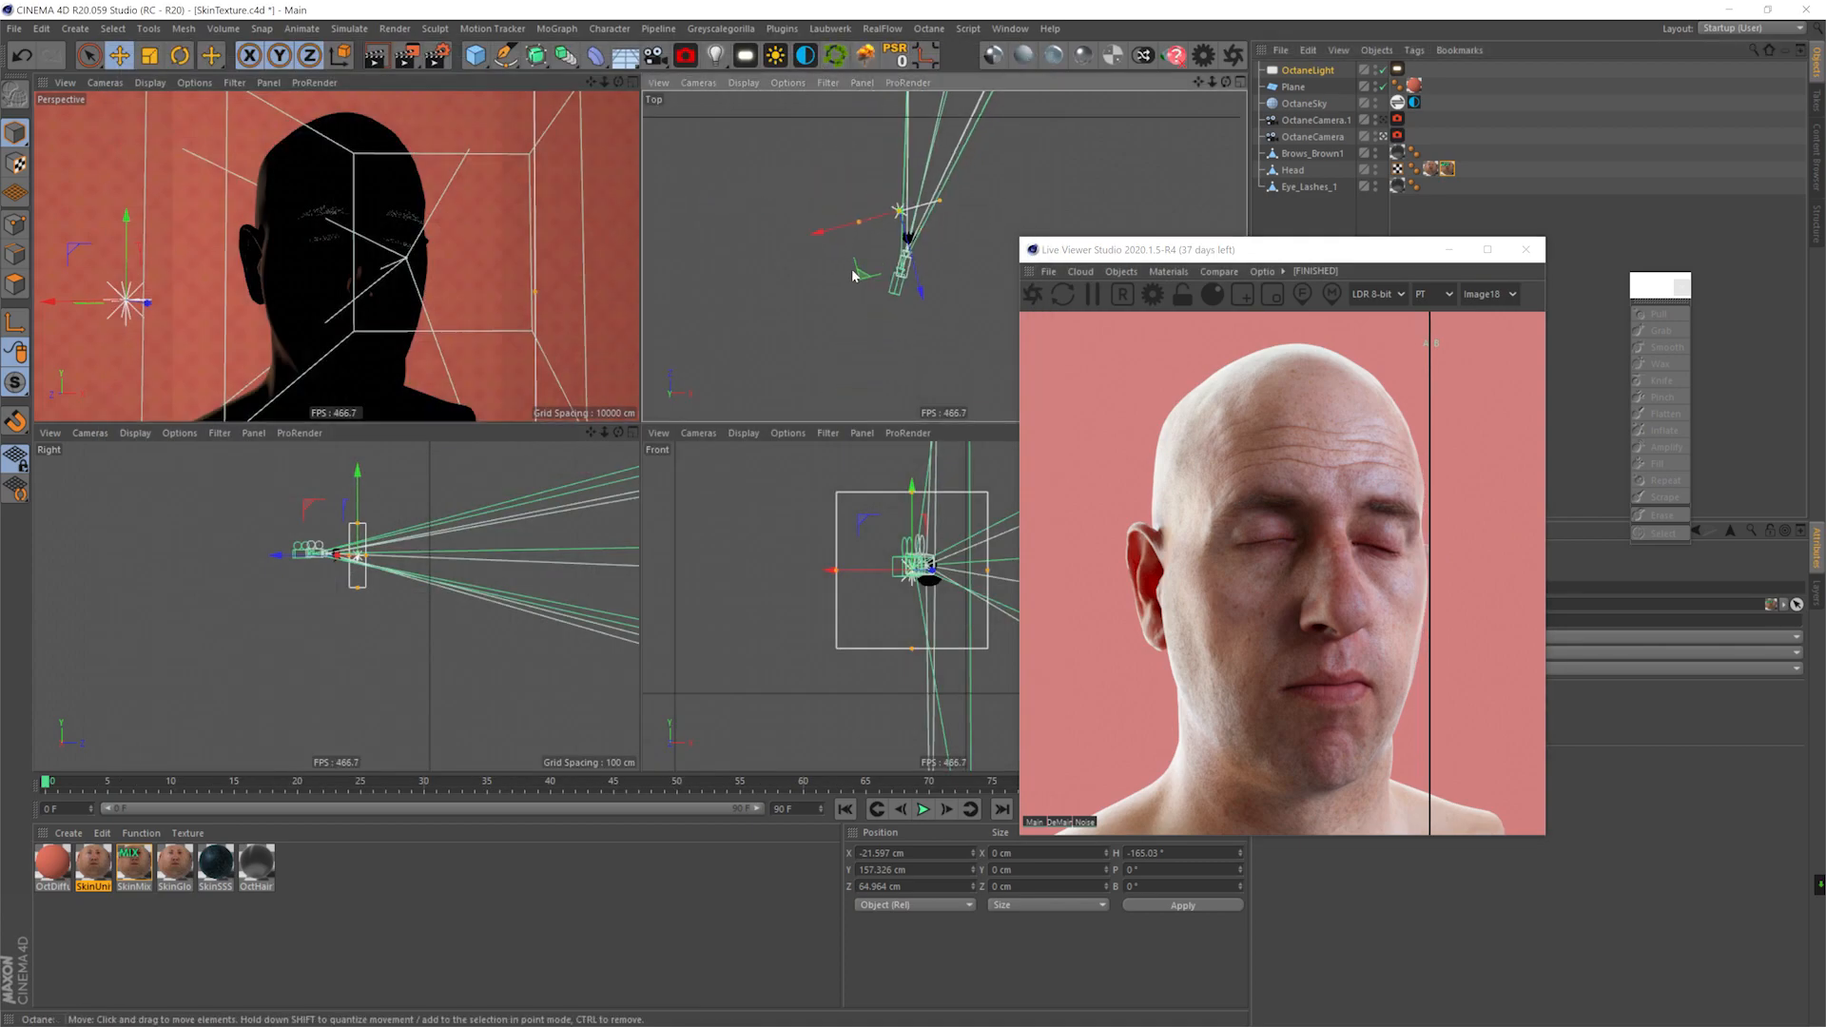
click(746, 55)
key(r)
shift+drag(948, 201, 1052, 298)
key(e)
drag(1354, 249, 1575, 412)
drag(1122, 614, 1122, 486)
key(r)
shift+drag(1141, 564, 1236, 564)
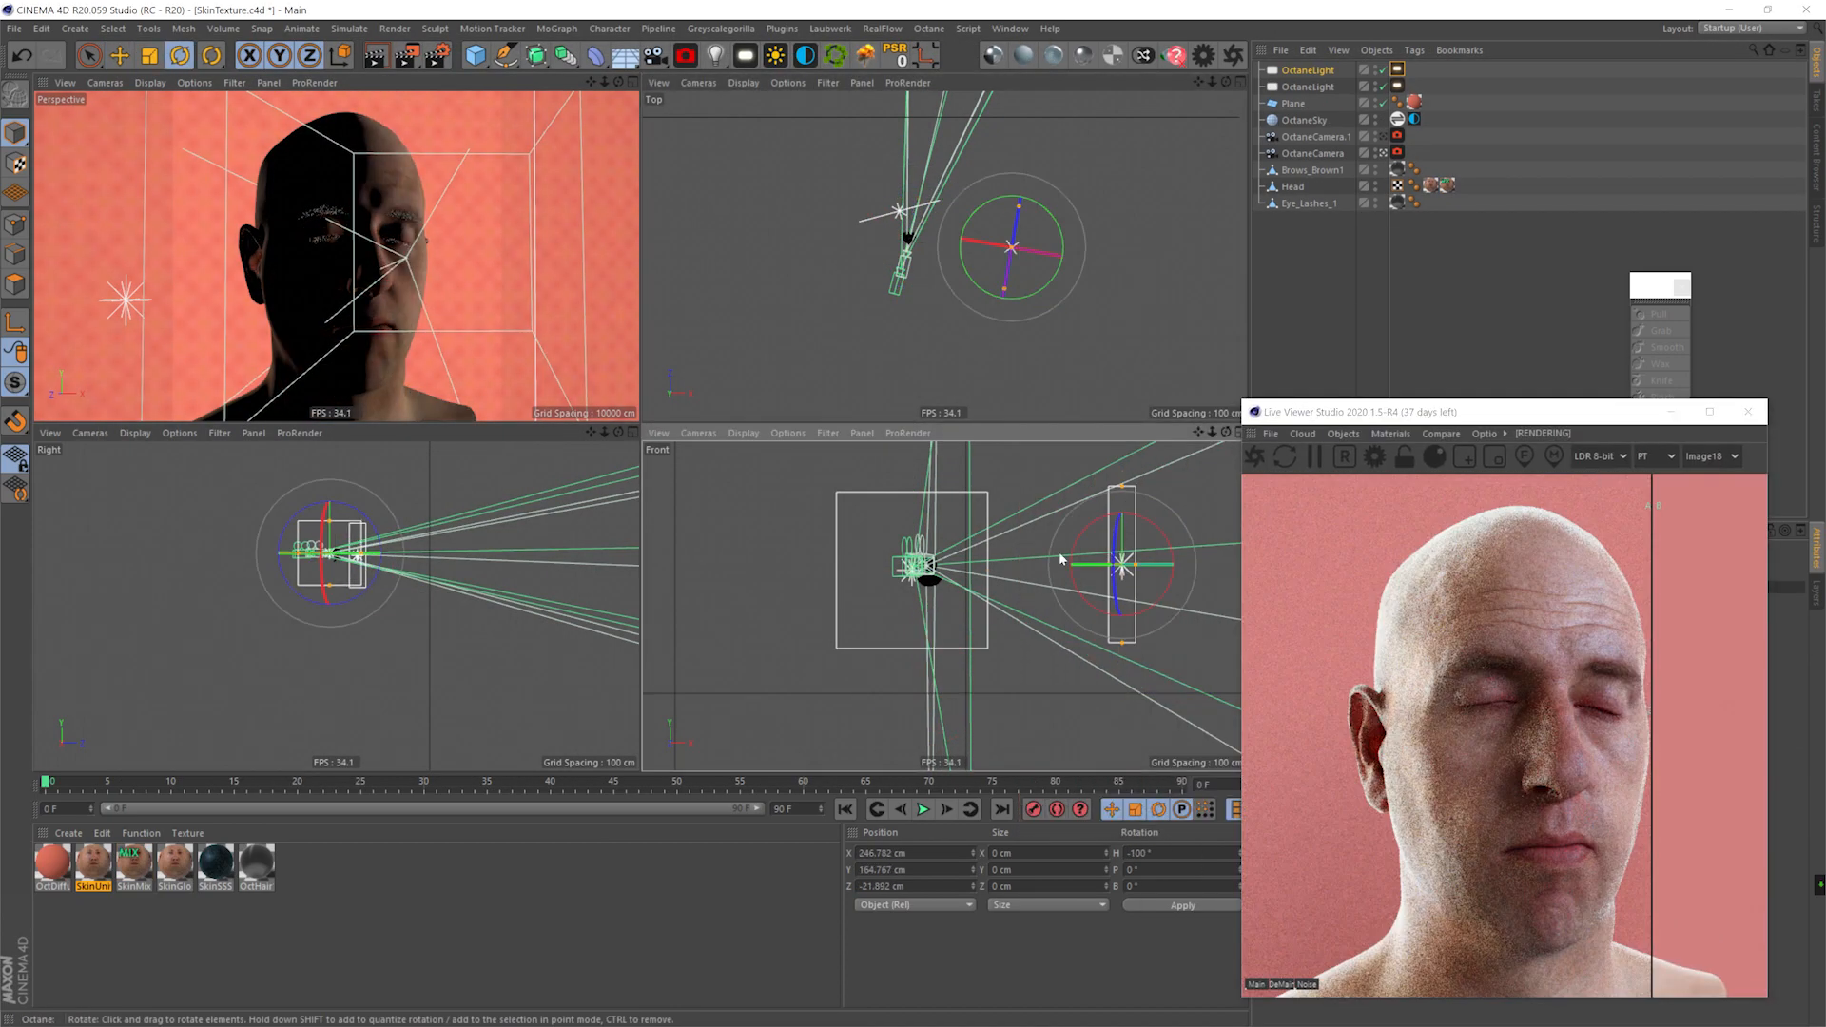
- Lower the Power of the new side light in its light tag settings
drag(1614, 409, 552, 284)
click(1396, 69)
click(1413, 571)
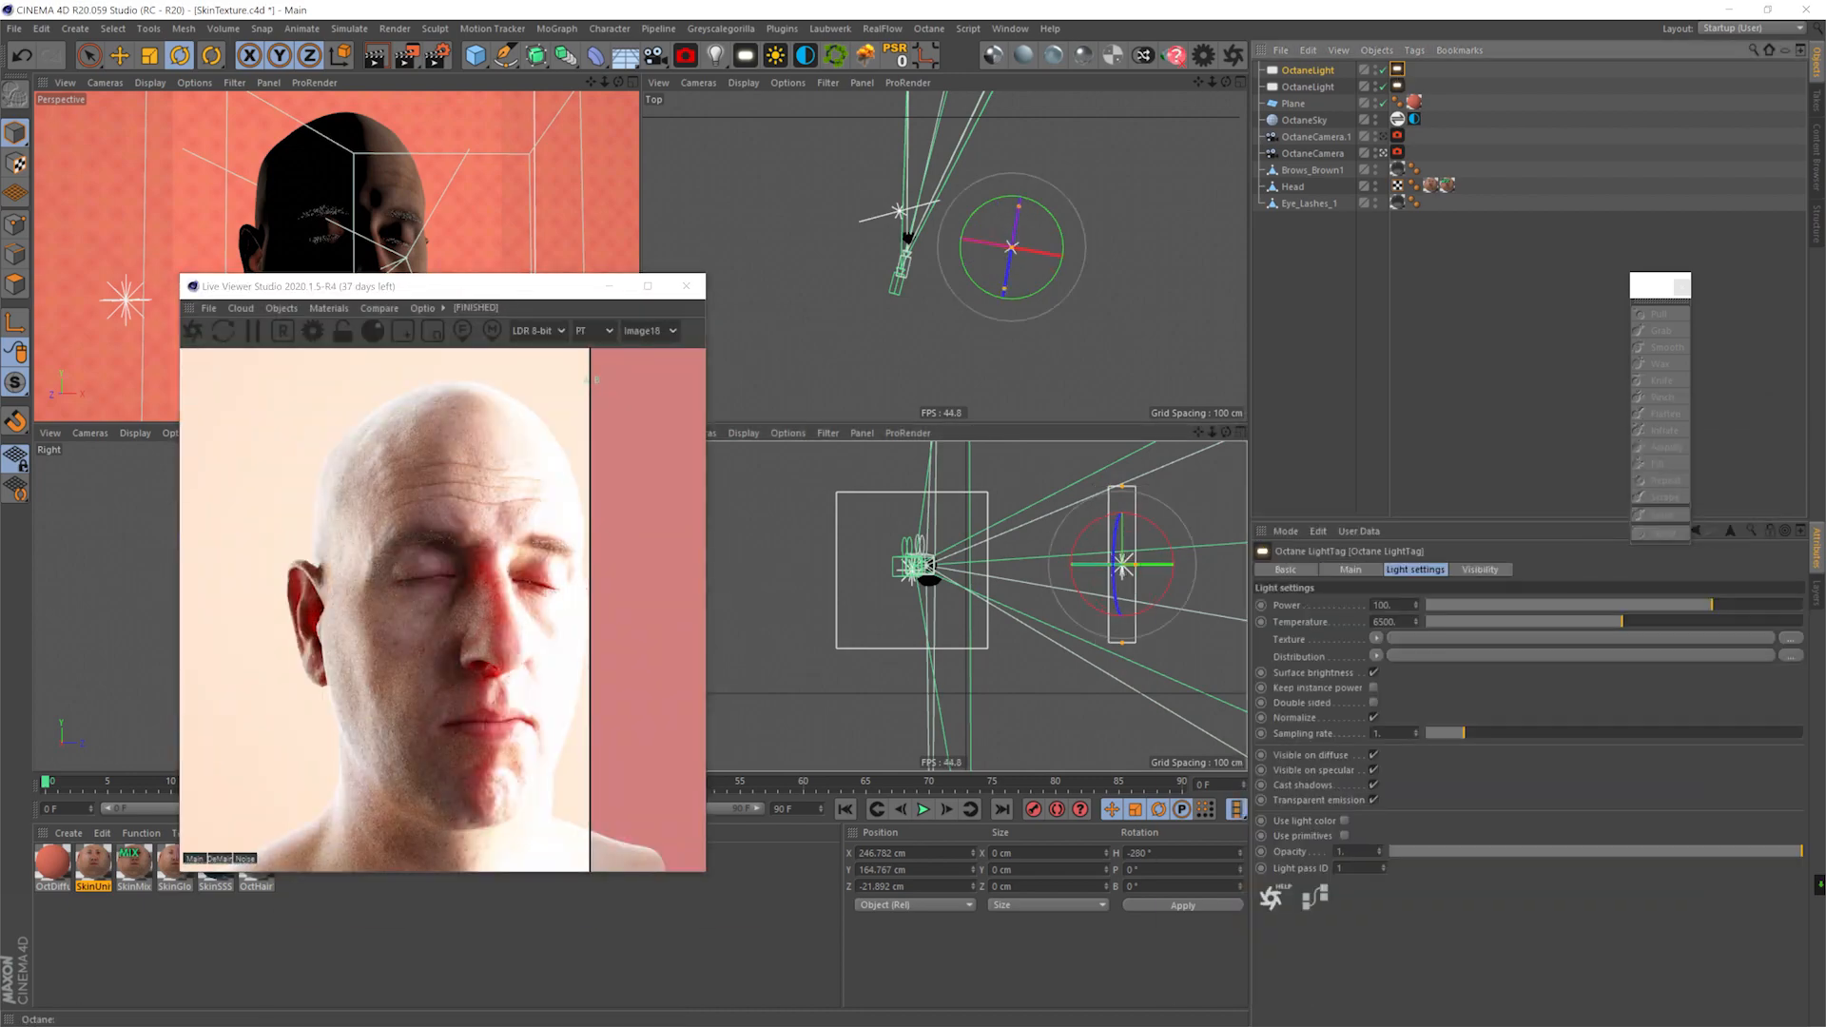
drag(1711, 602, 1483, 602)
- Raise the side light to about Y 248 cm and tilt its pitch to about -20.6°
key(e)
drag(1122, 488, 1122, 424)
alt+middle_drag(1122, 495, 1116, 580)
key(r)
drag(1145, 541, 1128, 534)
- Adjust the OctaneSky environment's RotX and reposition the side light to about X 207, Y 243, Z -100 cm
click(1414, 119)
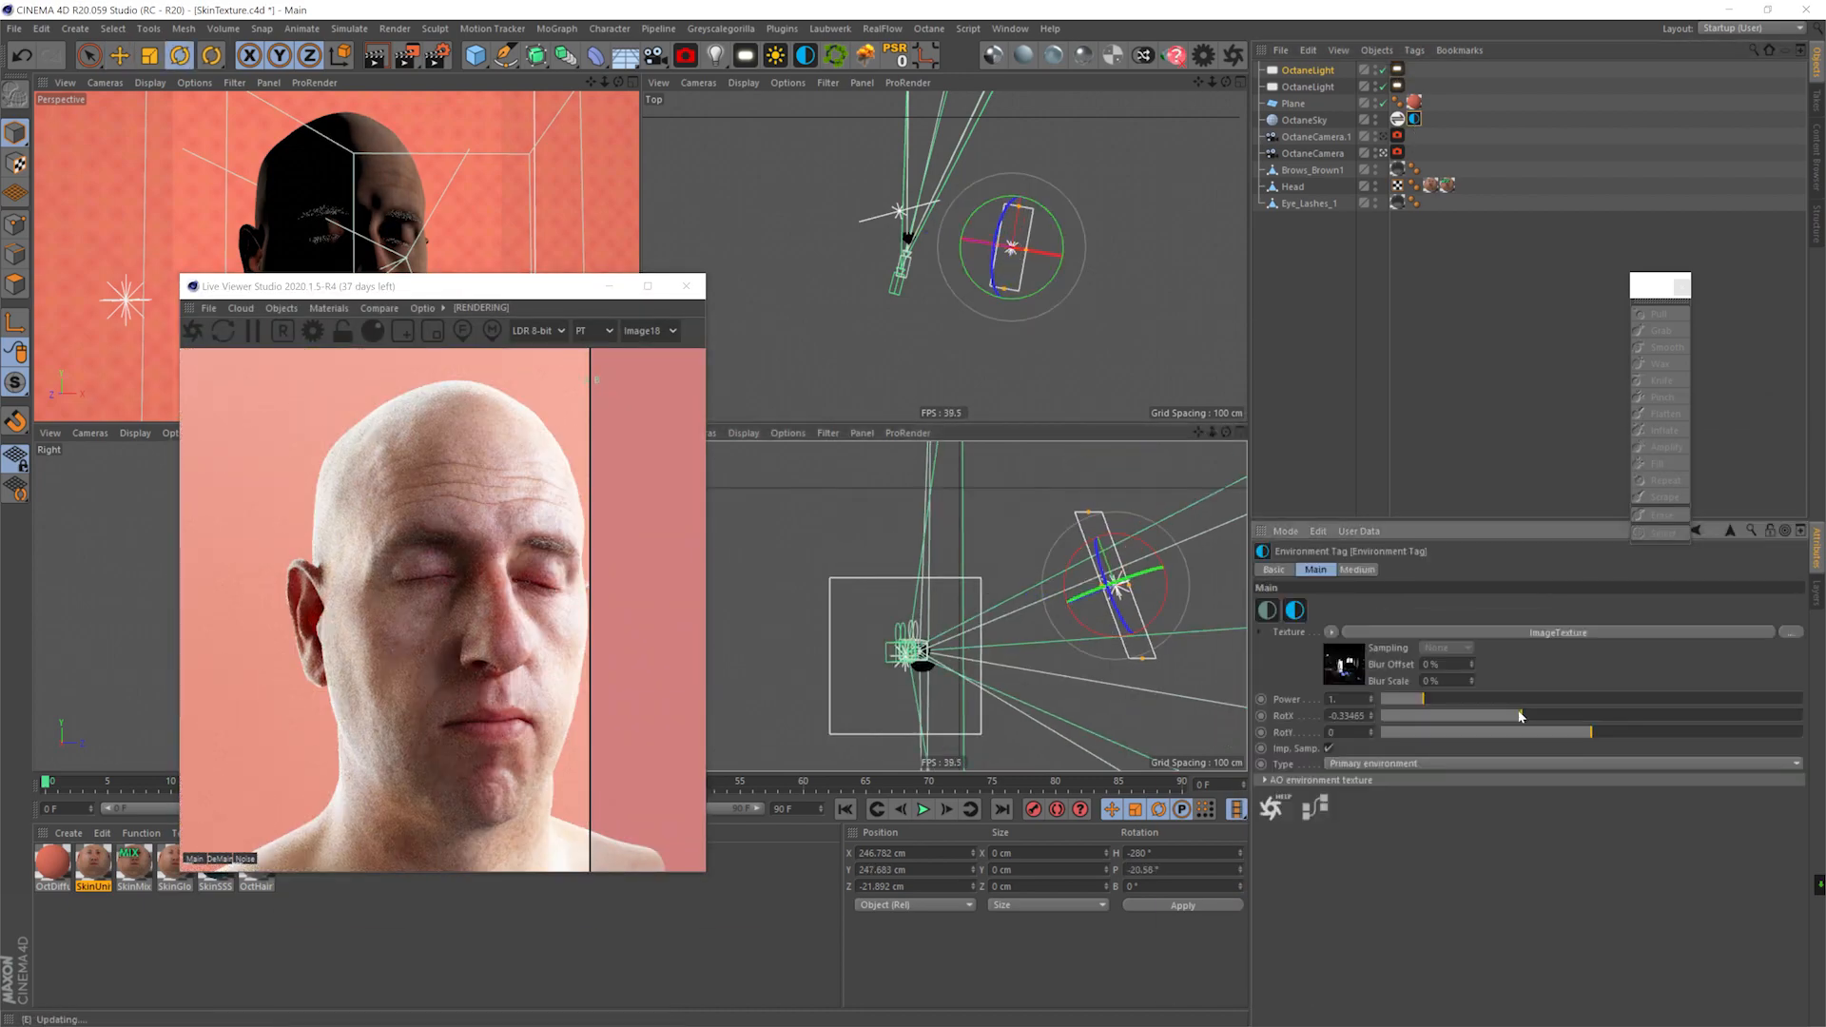
drag(1624, 715, 1550, 711)
key(e)
mouse_move(1022, 192)
mouse_down()
mouse_move(1050, 240)
mouse_move(1024, 206)
mouse_up()
key(r)
key(w)
key(e)
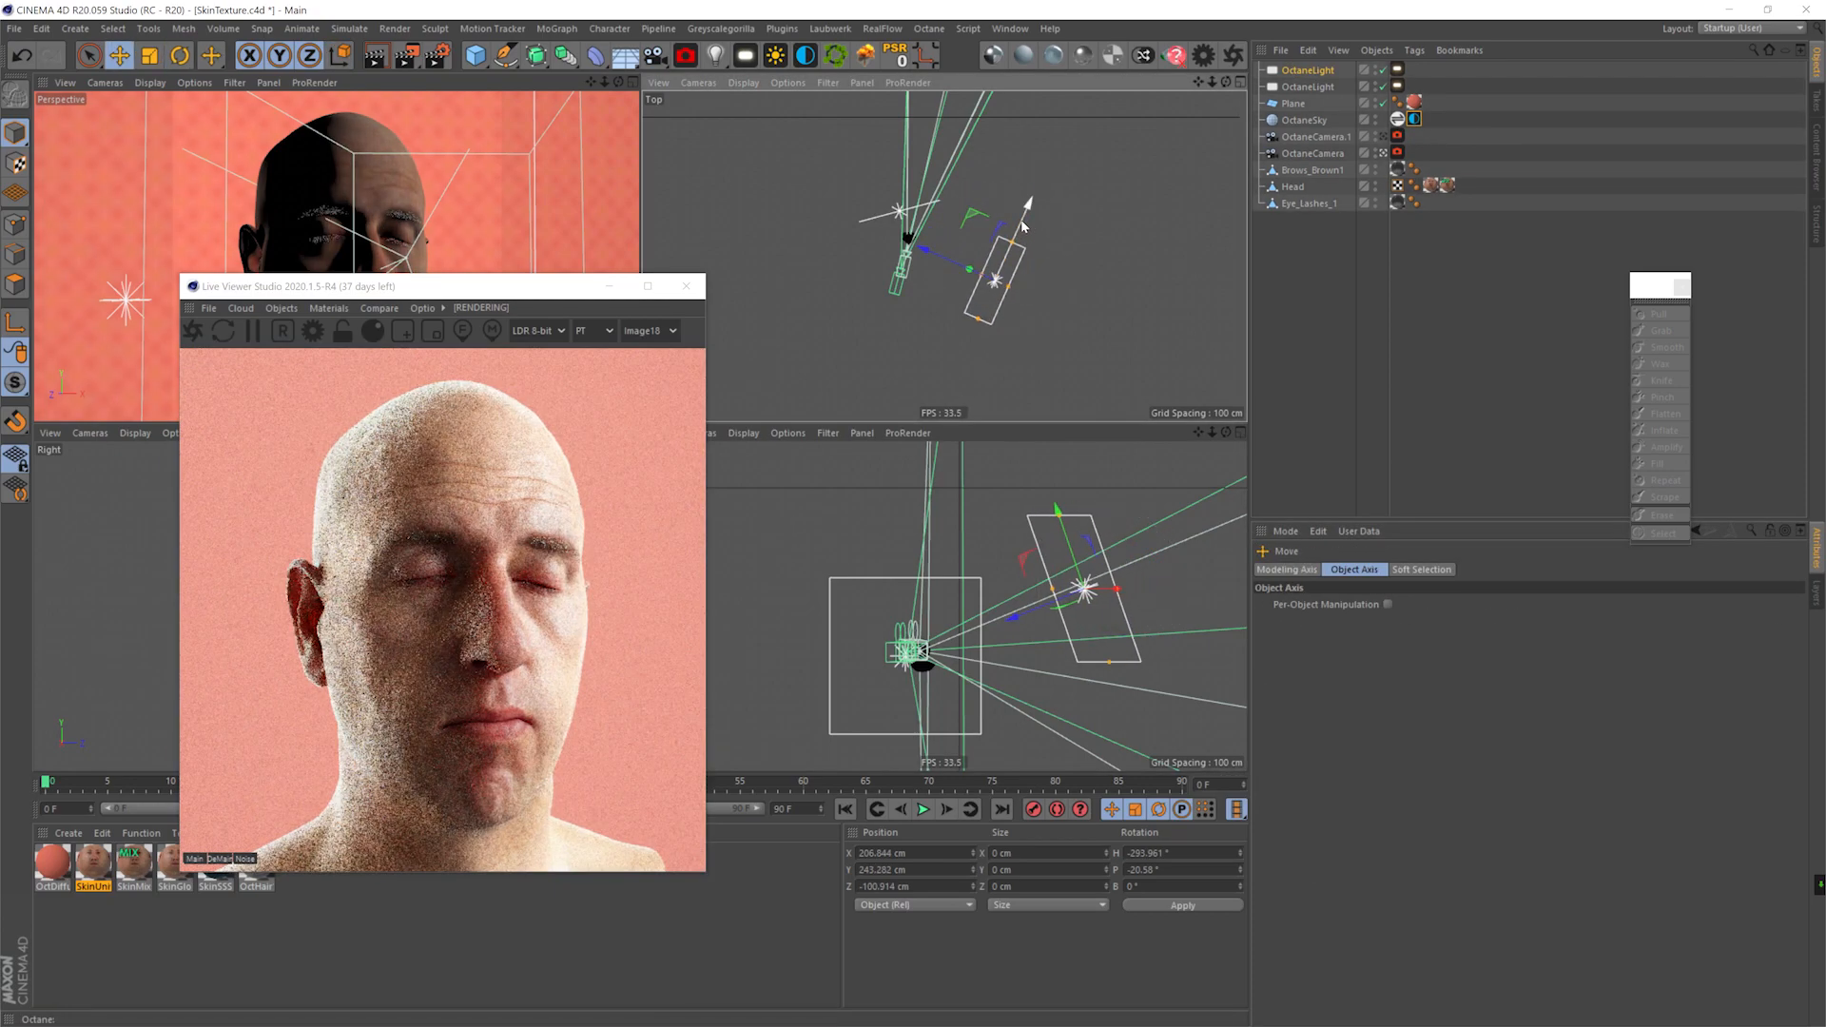
- Group both Octane lights and the OctaneSky under a Null
click(1310, 86)
ctrl+click(1311, 102)
ctrl+click(1297, 136)
drag(1297, 136, 1289, 70)
- Try to rotate the lighting Null in the top view
click(1289, 70)
key(r)
drag(947, 207, 898, 195)
key(ctrl+z)
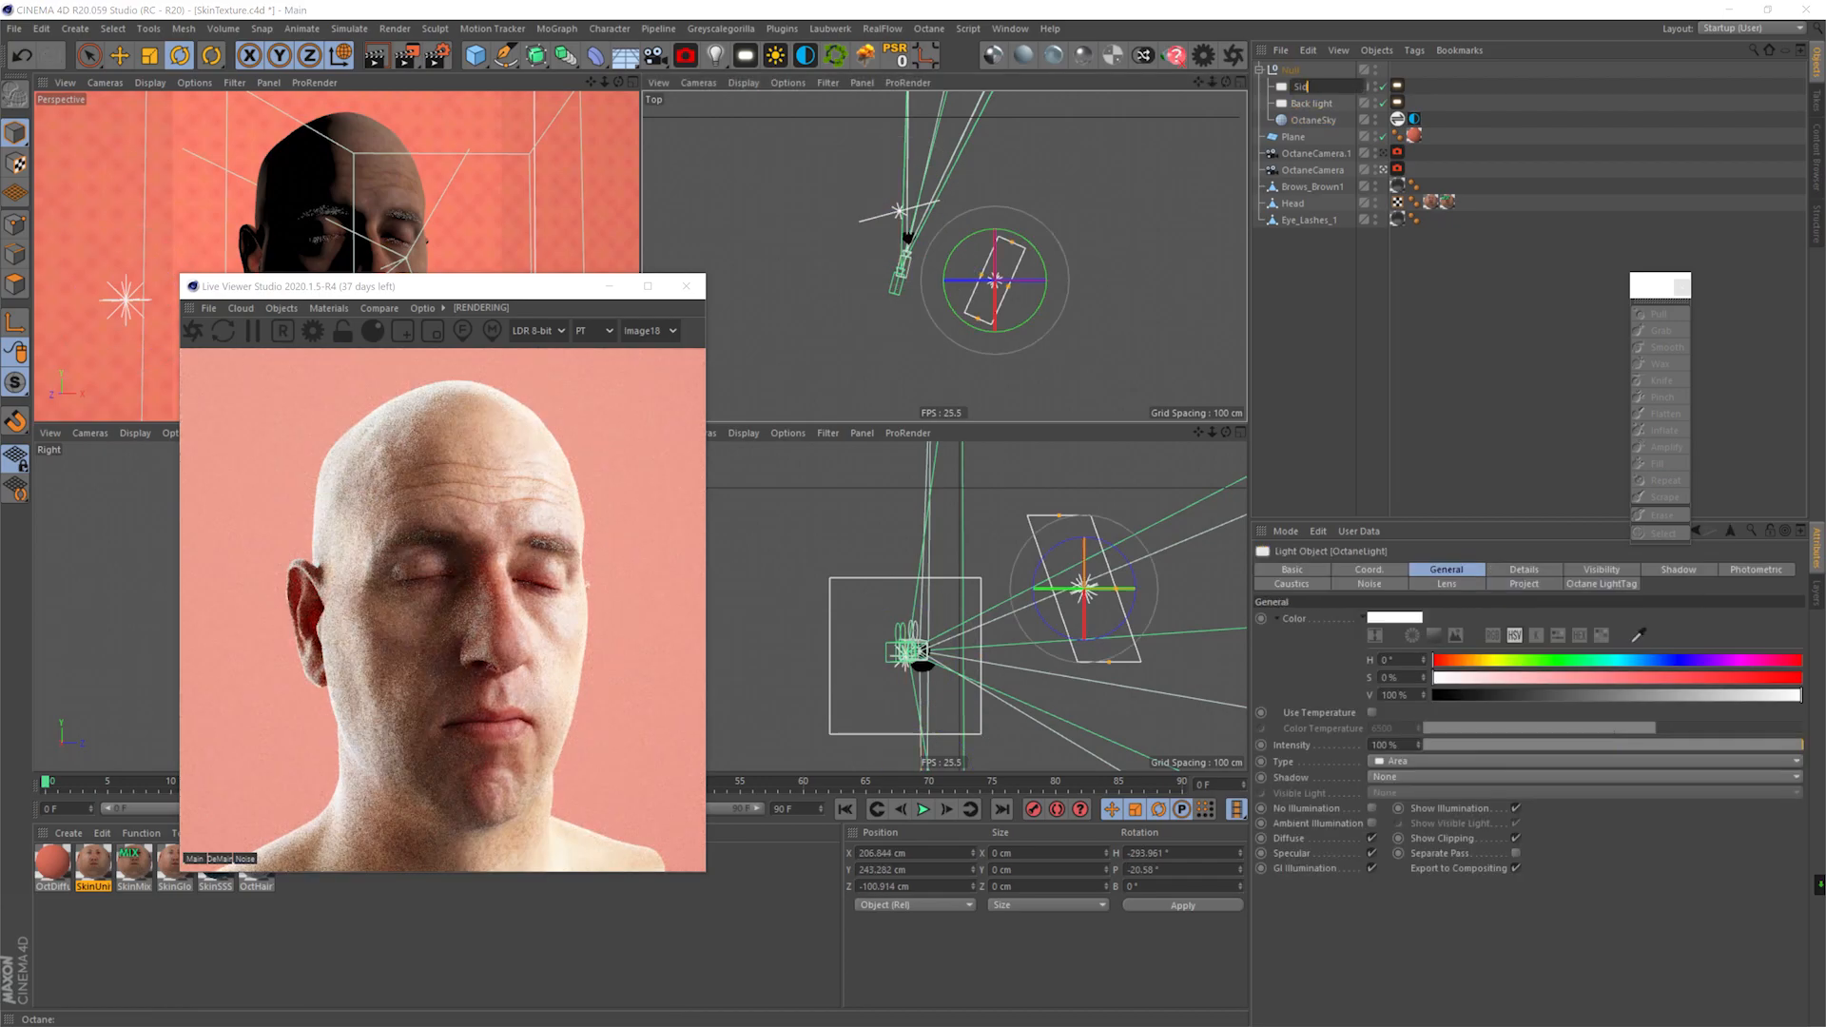
- Finish naming the side light Sidelight and move the Back light along its axis in the top view
text(elight)
click(1310, 103)
key(e)
drag(910, 259, 761, 249)
- Set the Sidelight's Opacity to 0 in its light tag
click(1289, 70)
key(r)
click(1397, 87)
drag(1797, 853, 1390, 858)
- Rotate the lighting Null in the top view and turn off the OctaneSky
click(1289, 70)
drag(933, 193, 954, 252)
alt+click(1375, 120)
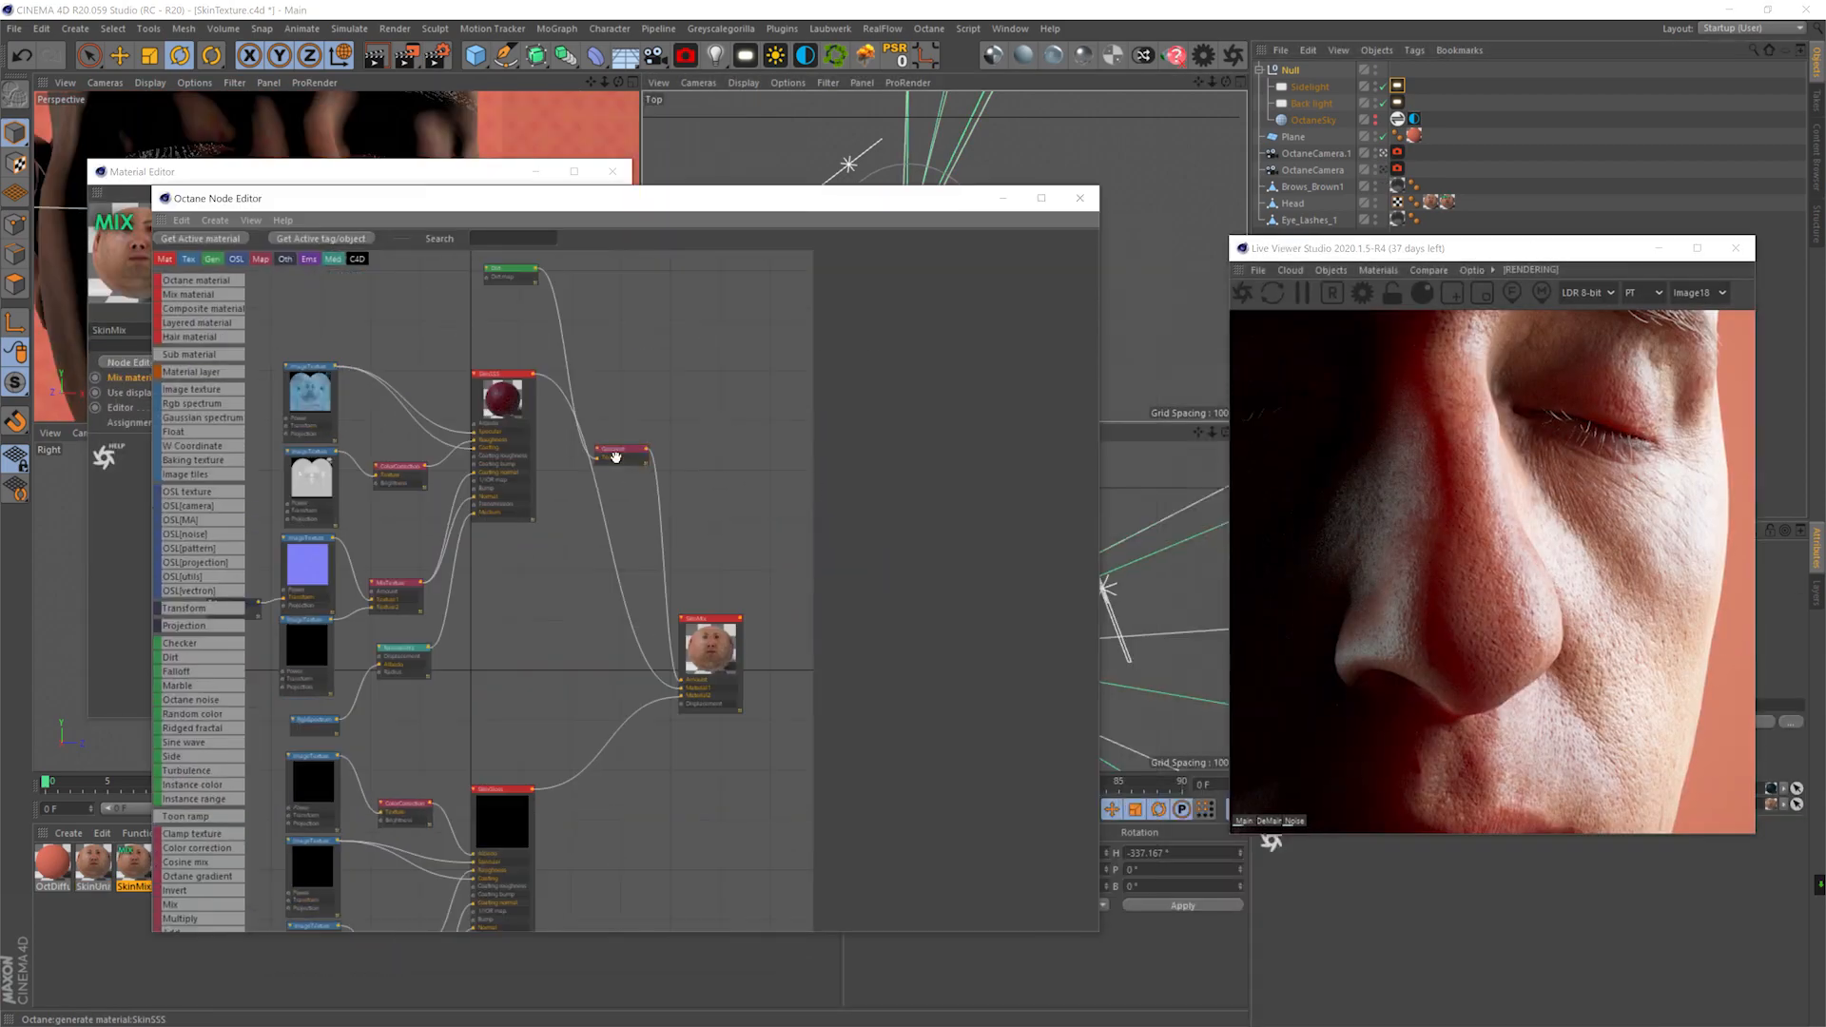
- Enable the Back light and step back through previous viewport views to inspect close-ups of the head
click(616, 458)
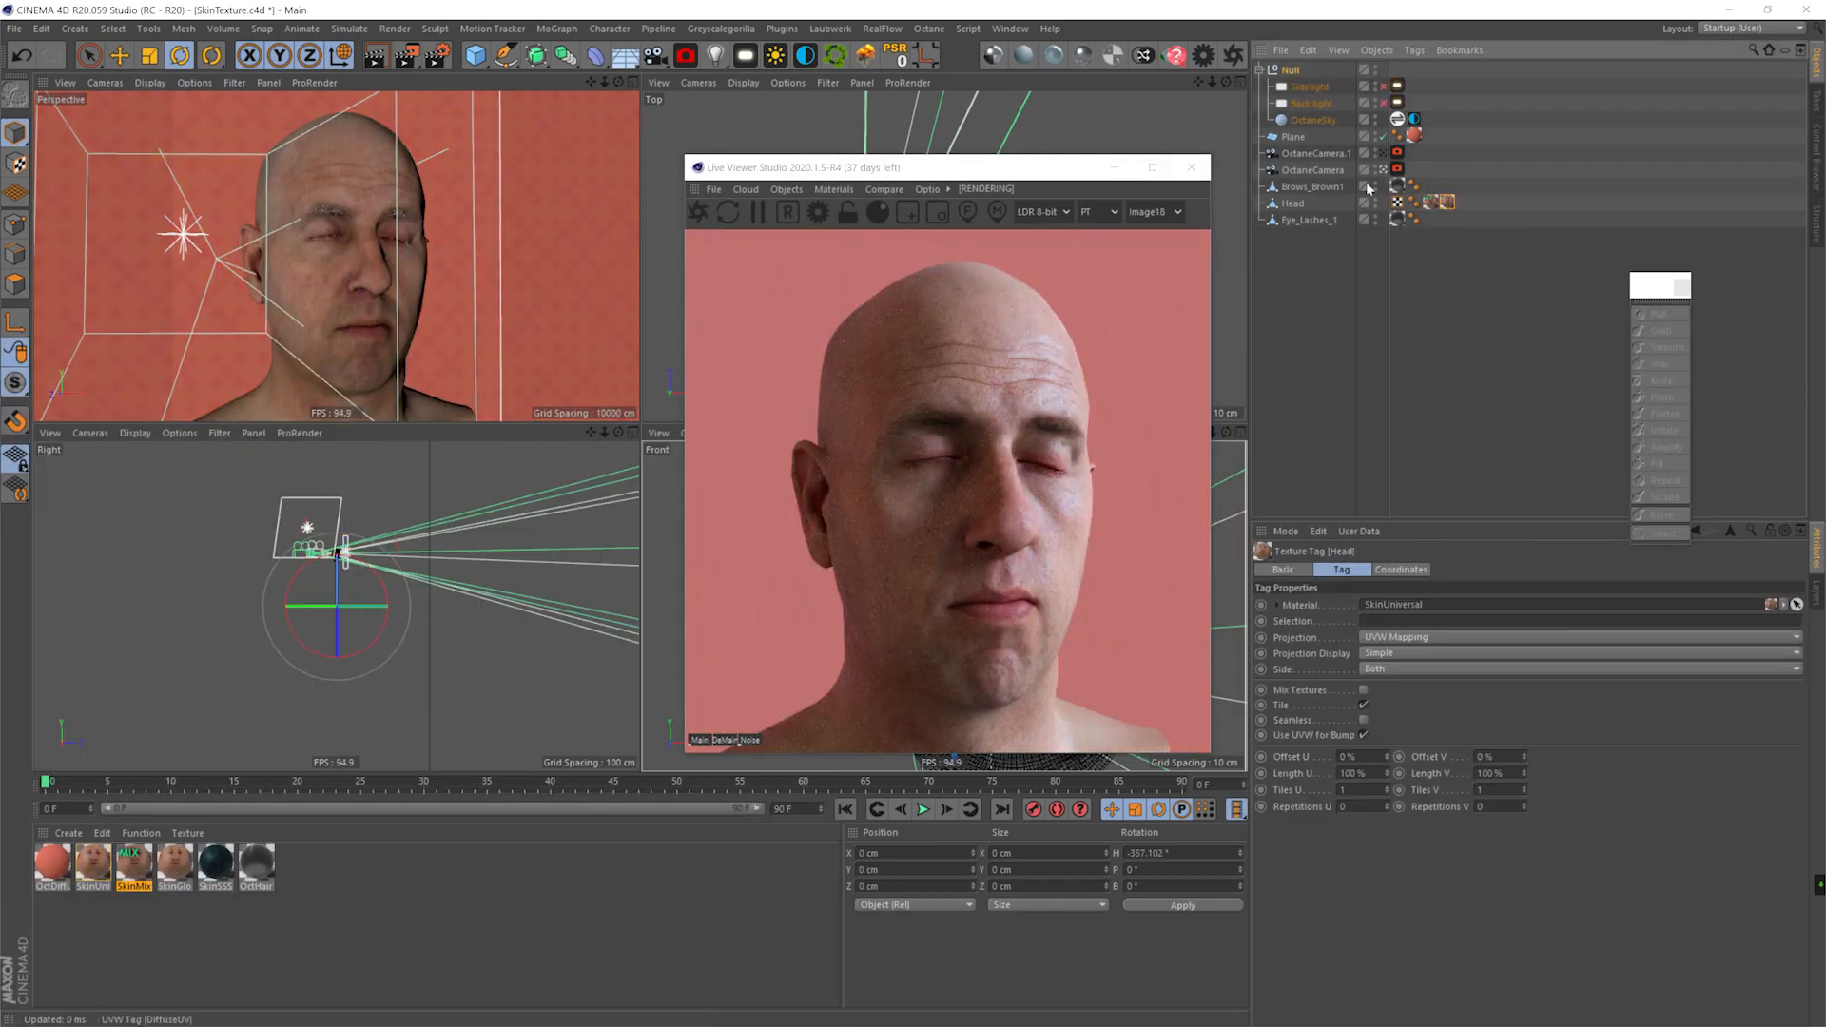
click(1383, 103)
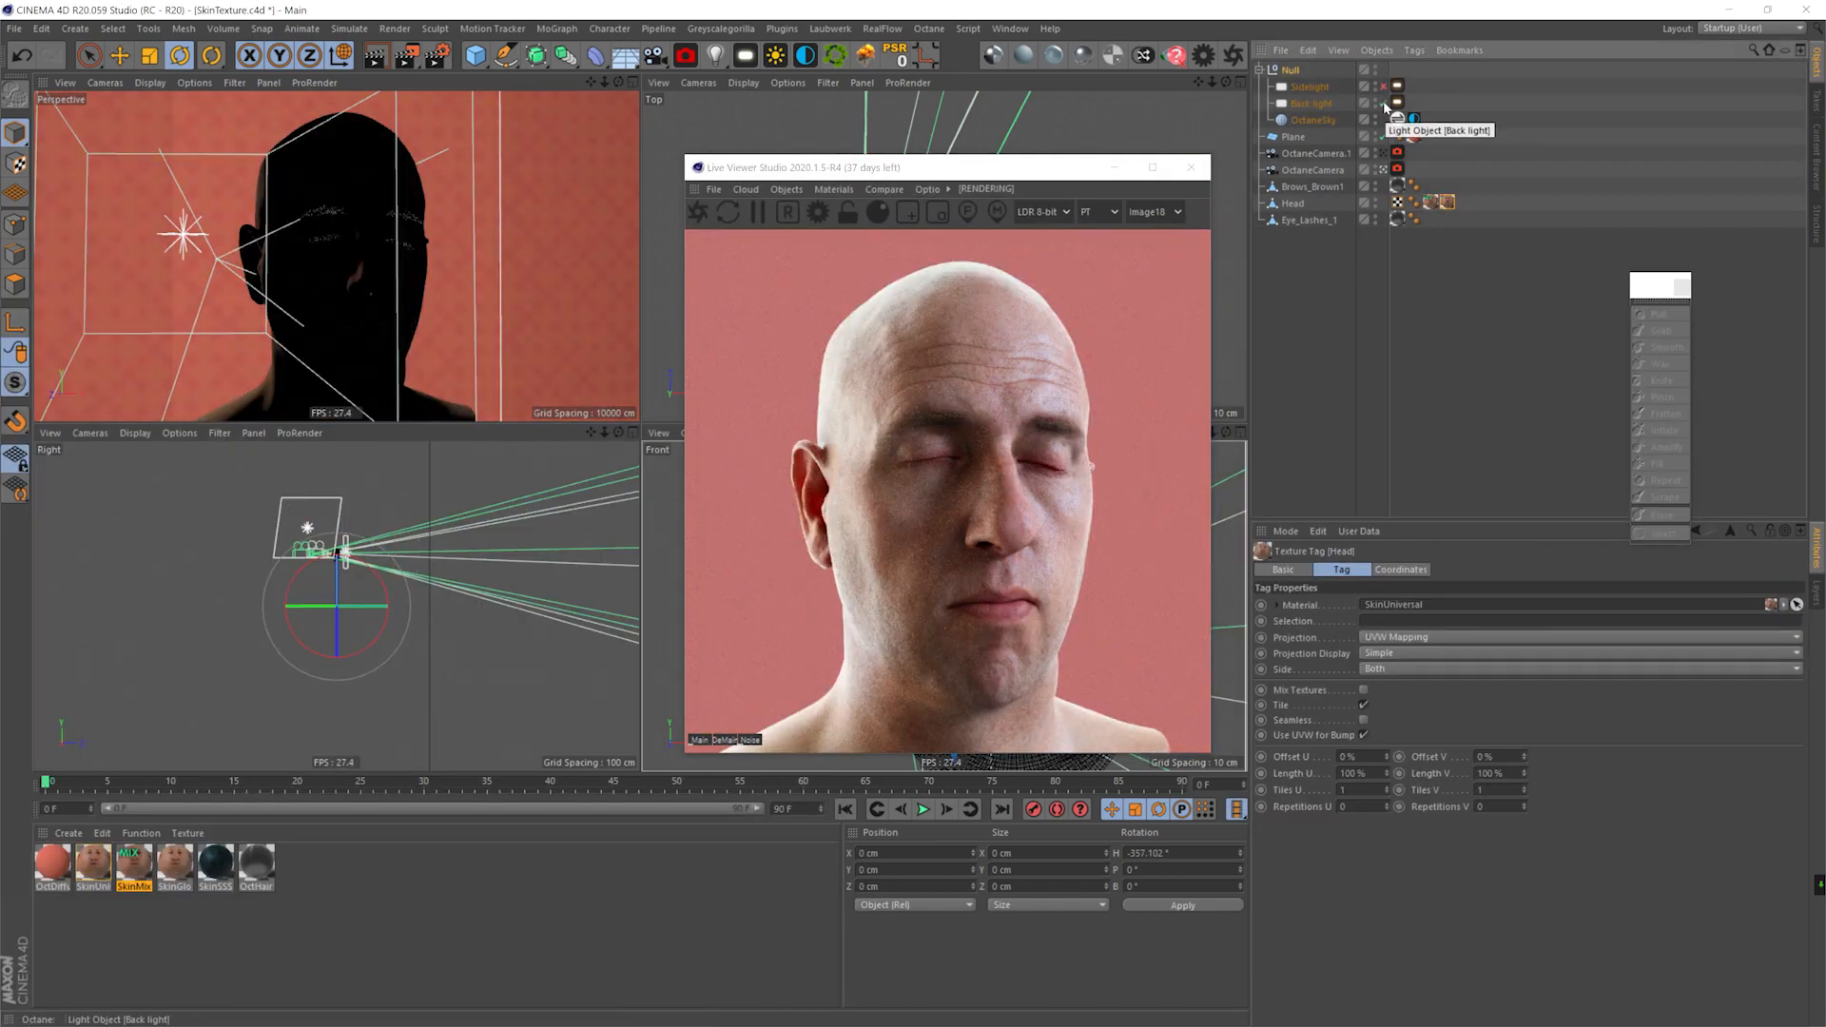
key(ctrl+shift+z)
key(ctrl+shift+z)
key(ctrl+shift+z)
key(ctrl+shift+z)
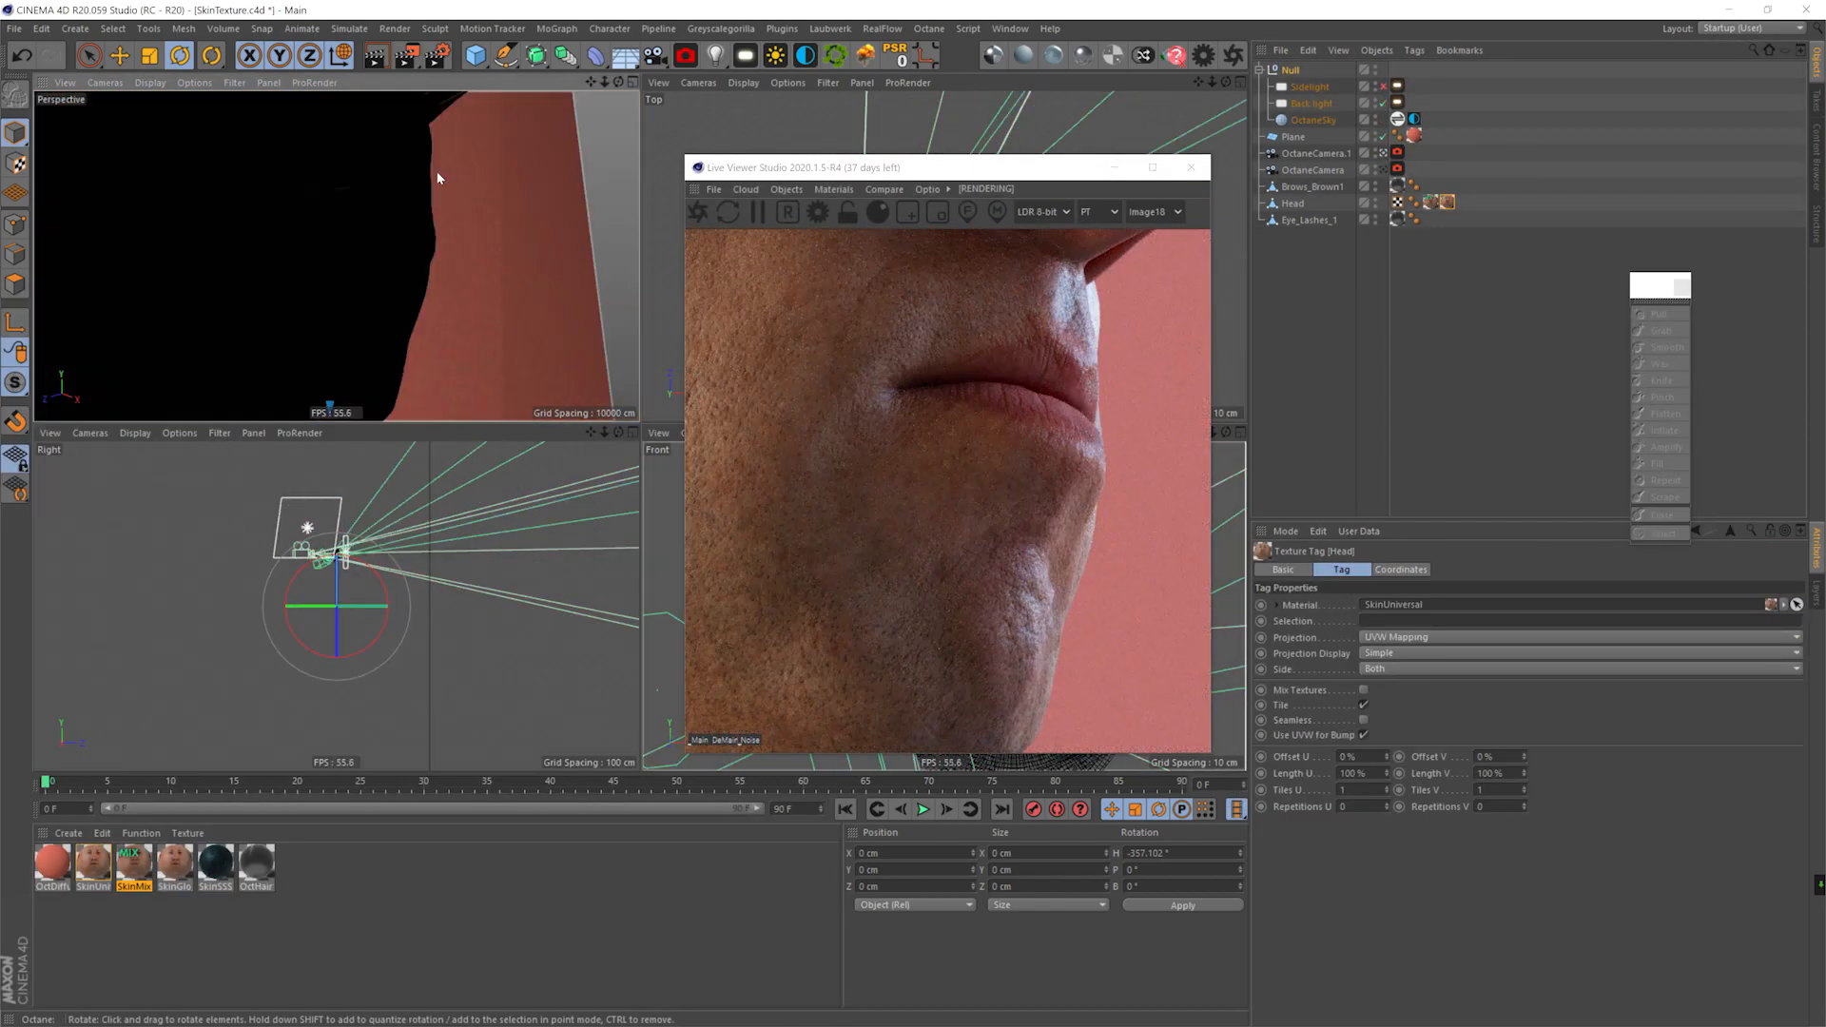
key(ctrl+shift+z)
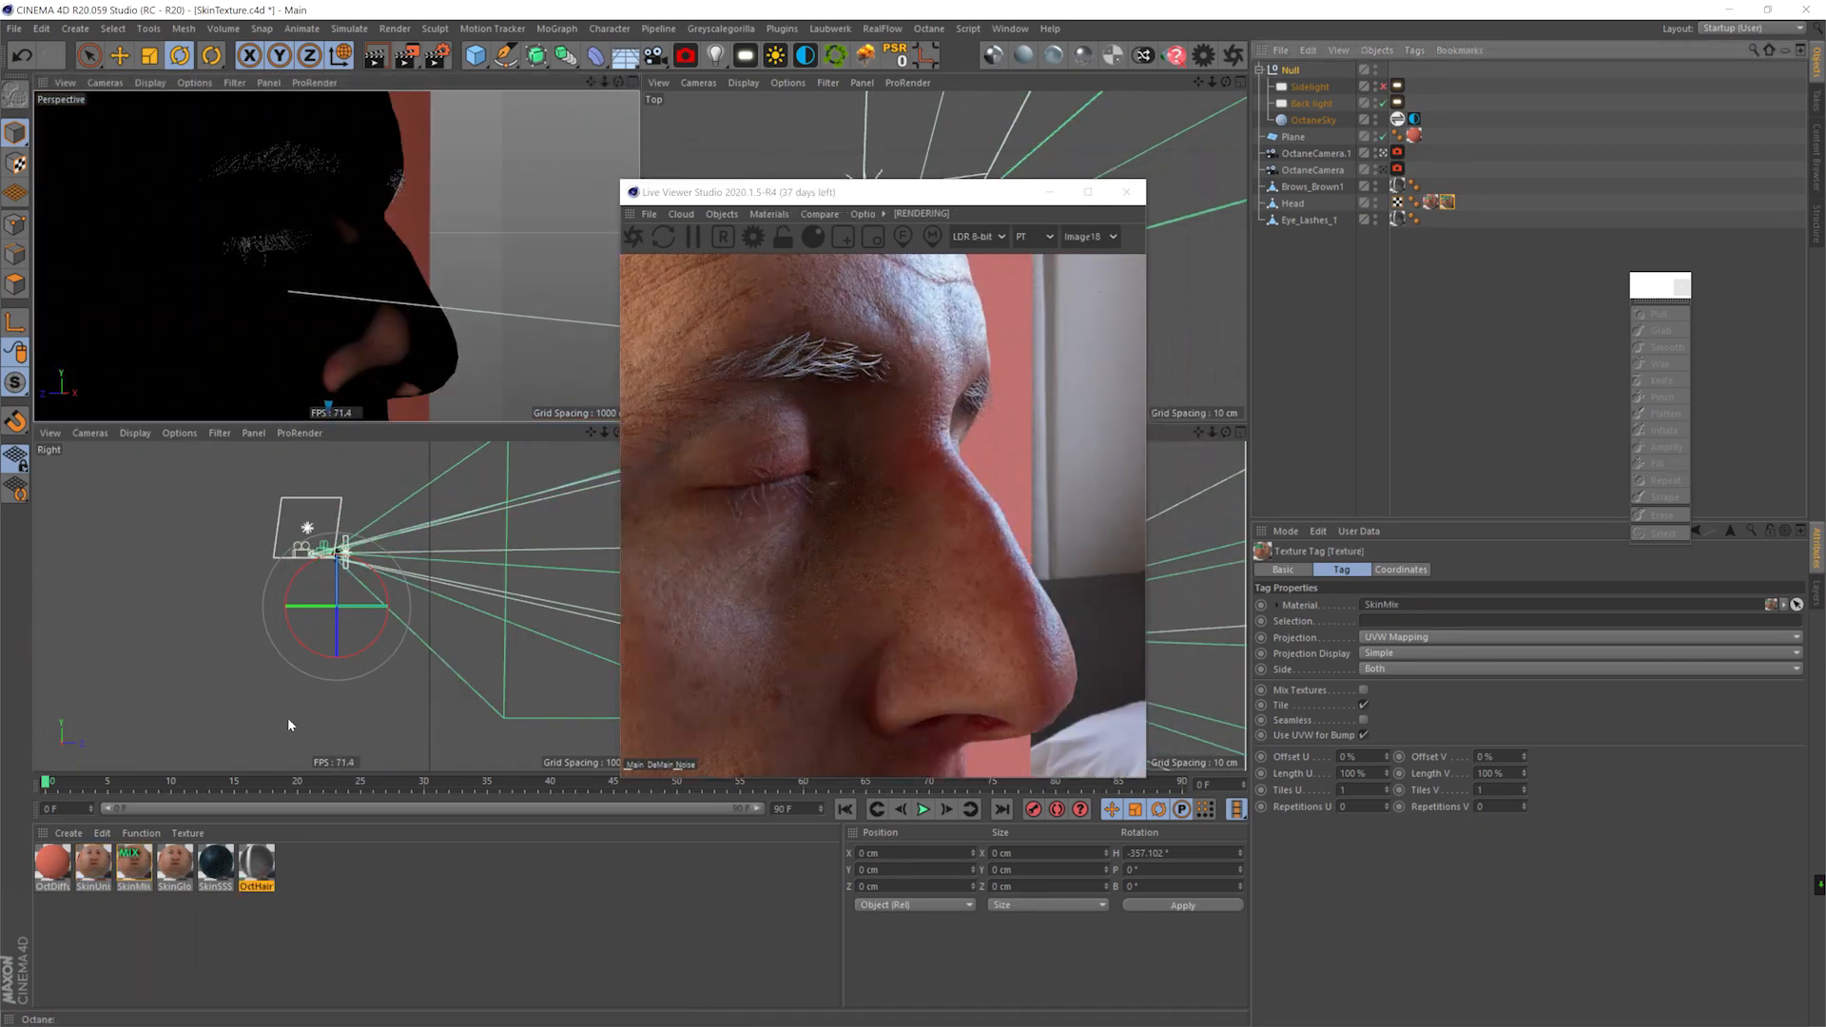
- Save the scene and set the Subdivision level to 1 in the Head's Octane Object tag
key(ctrl+s)
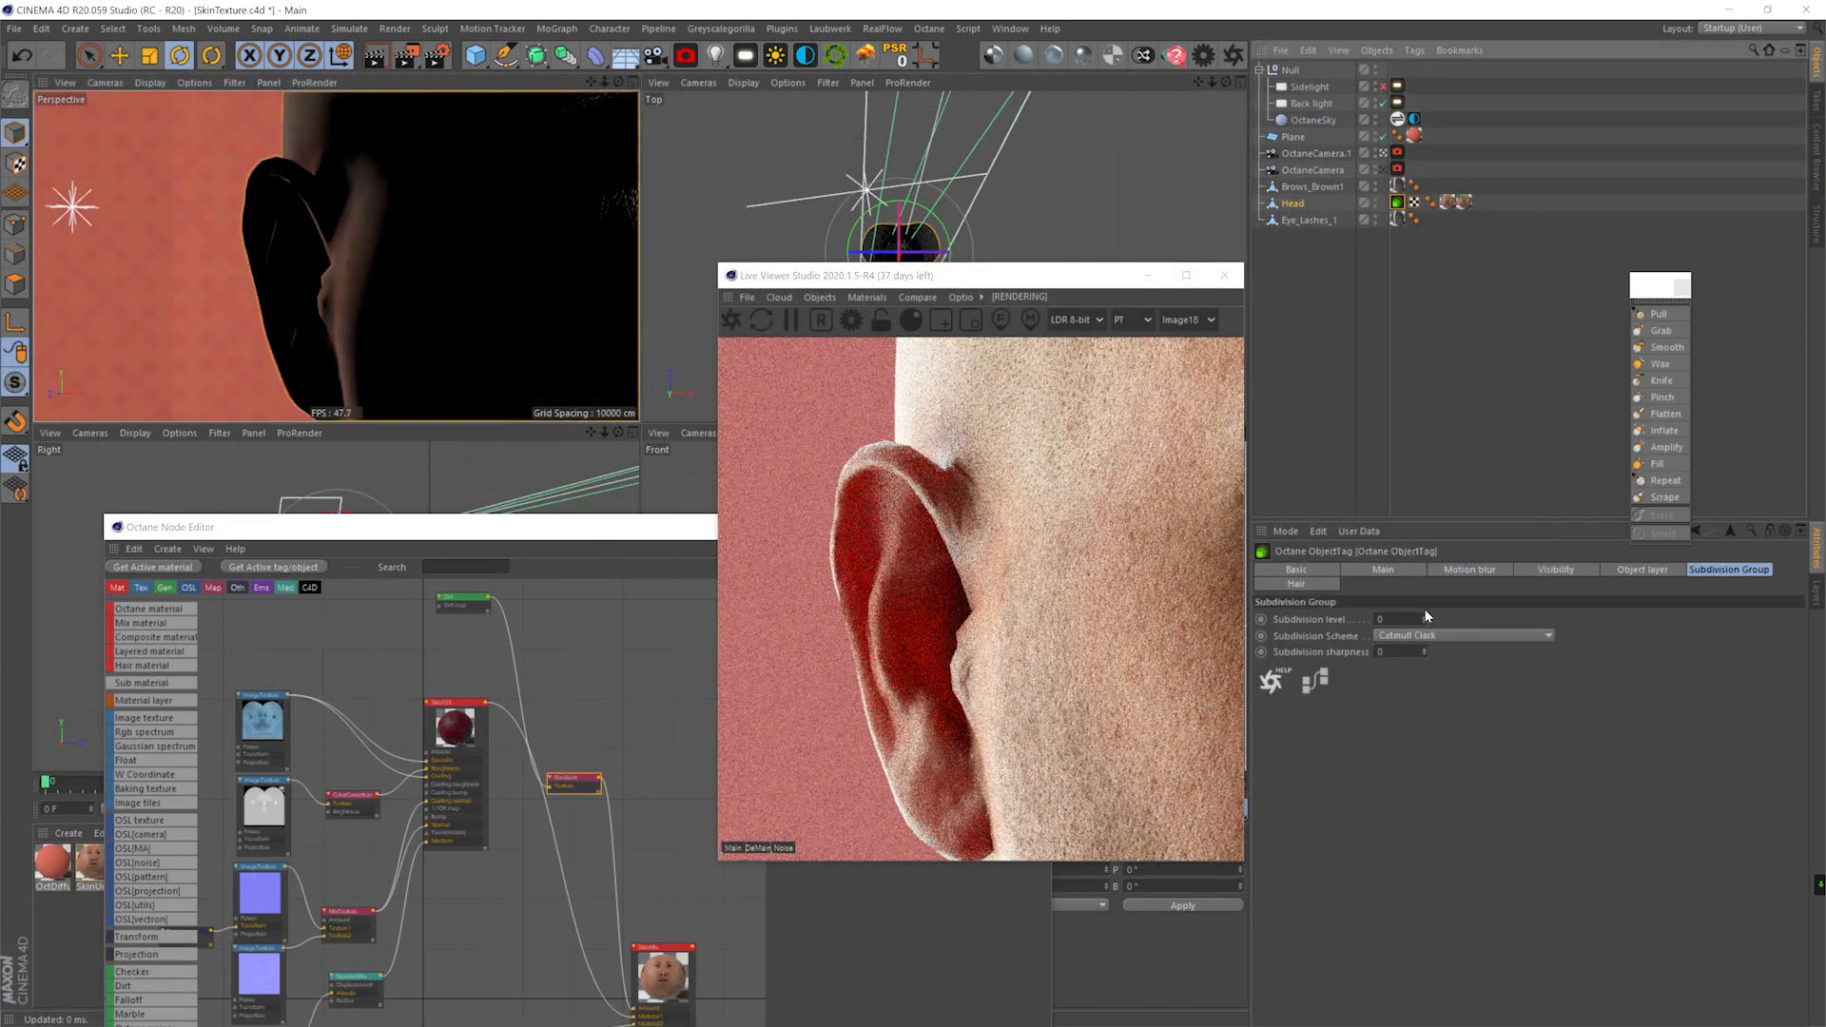
click(1425, 616)
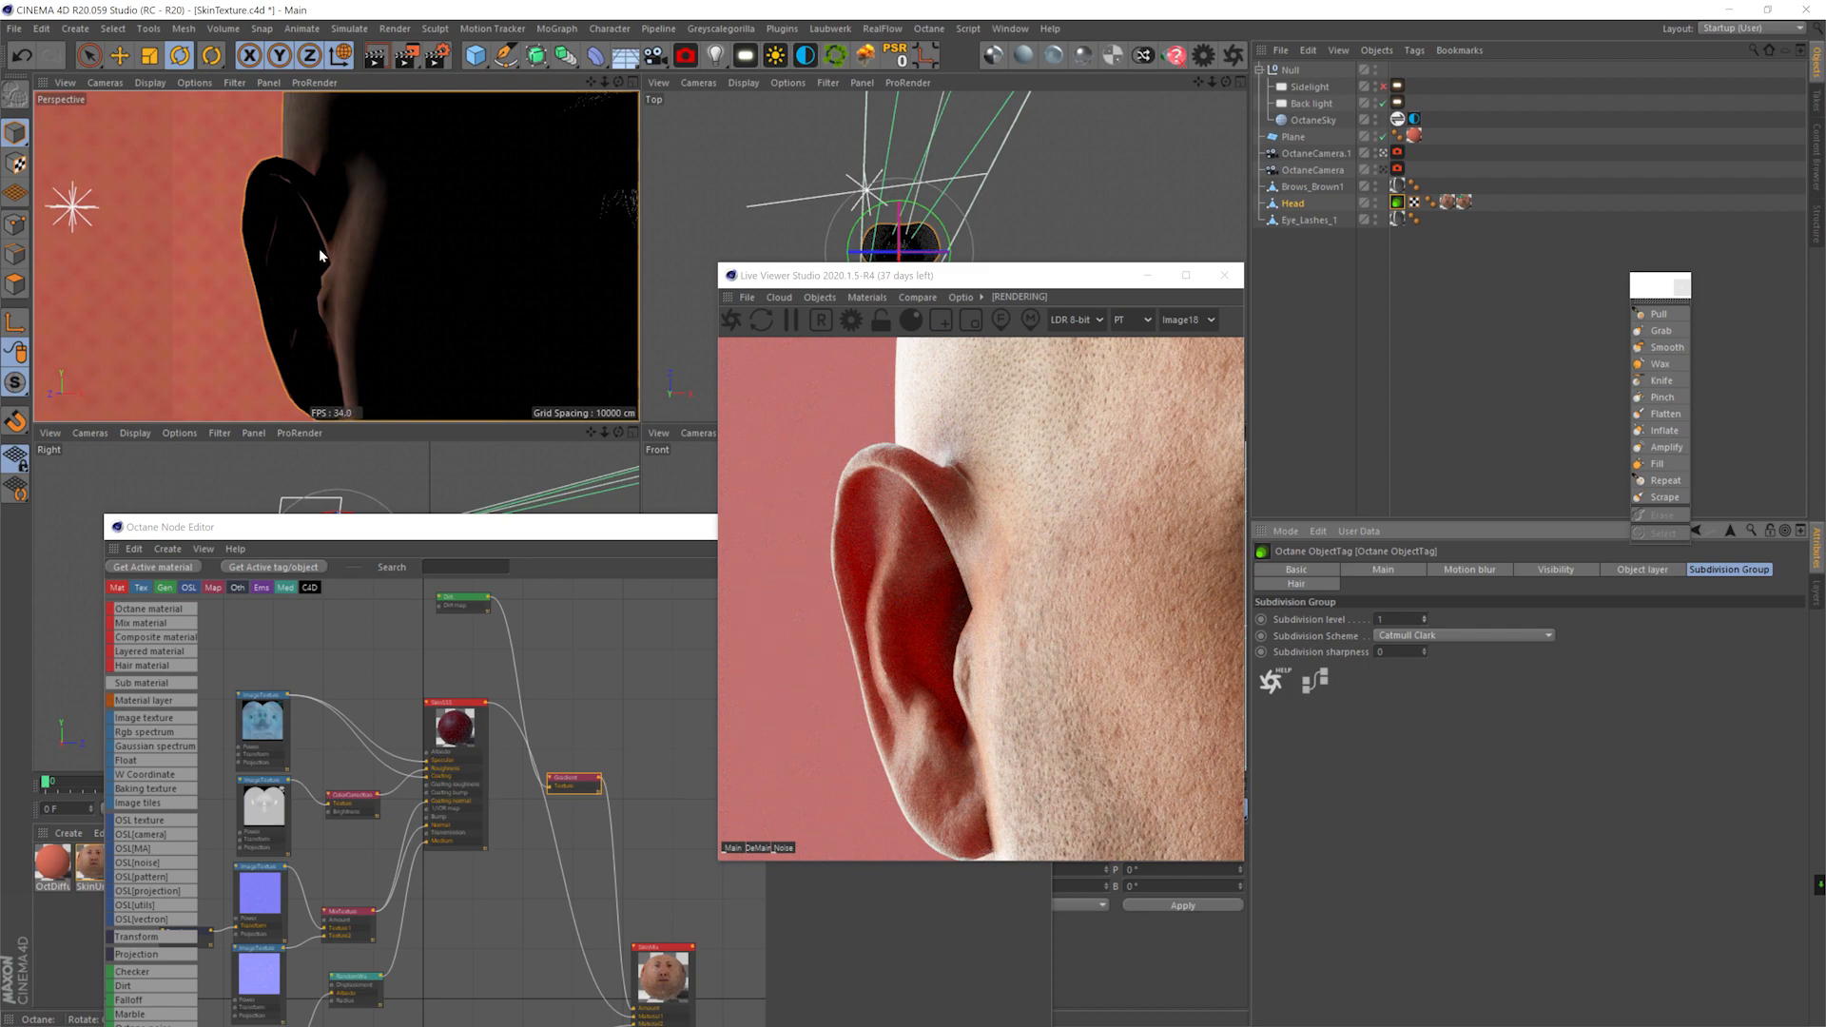
- Return to the OctaneCamera view, select the head's SkinUniversal texture tag and compare the stored and live renders with the divider
click(1382, 171)
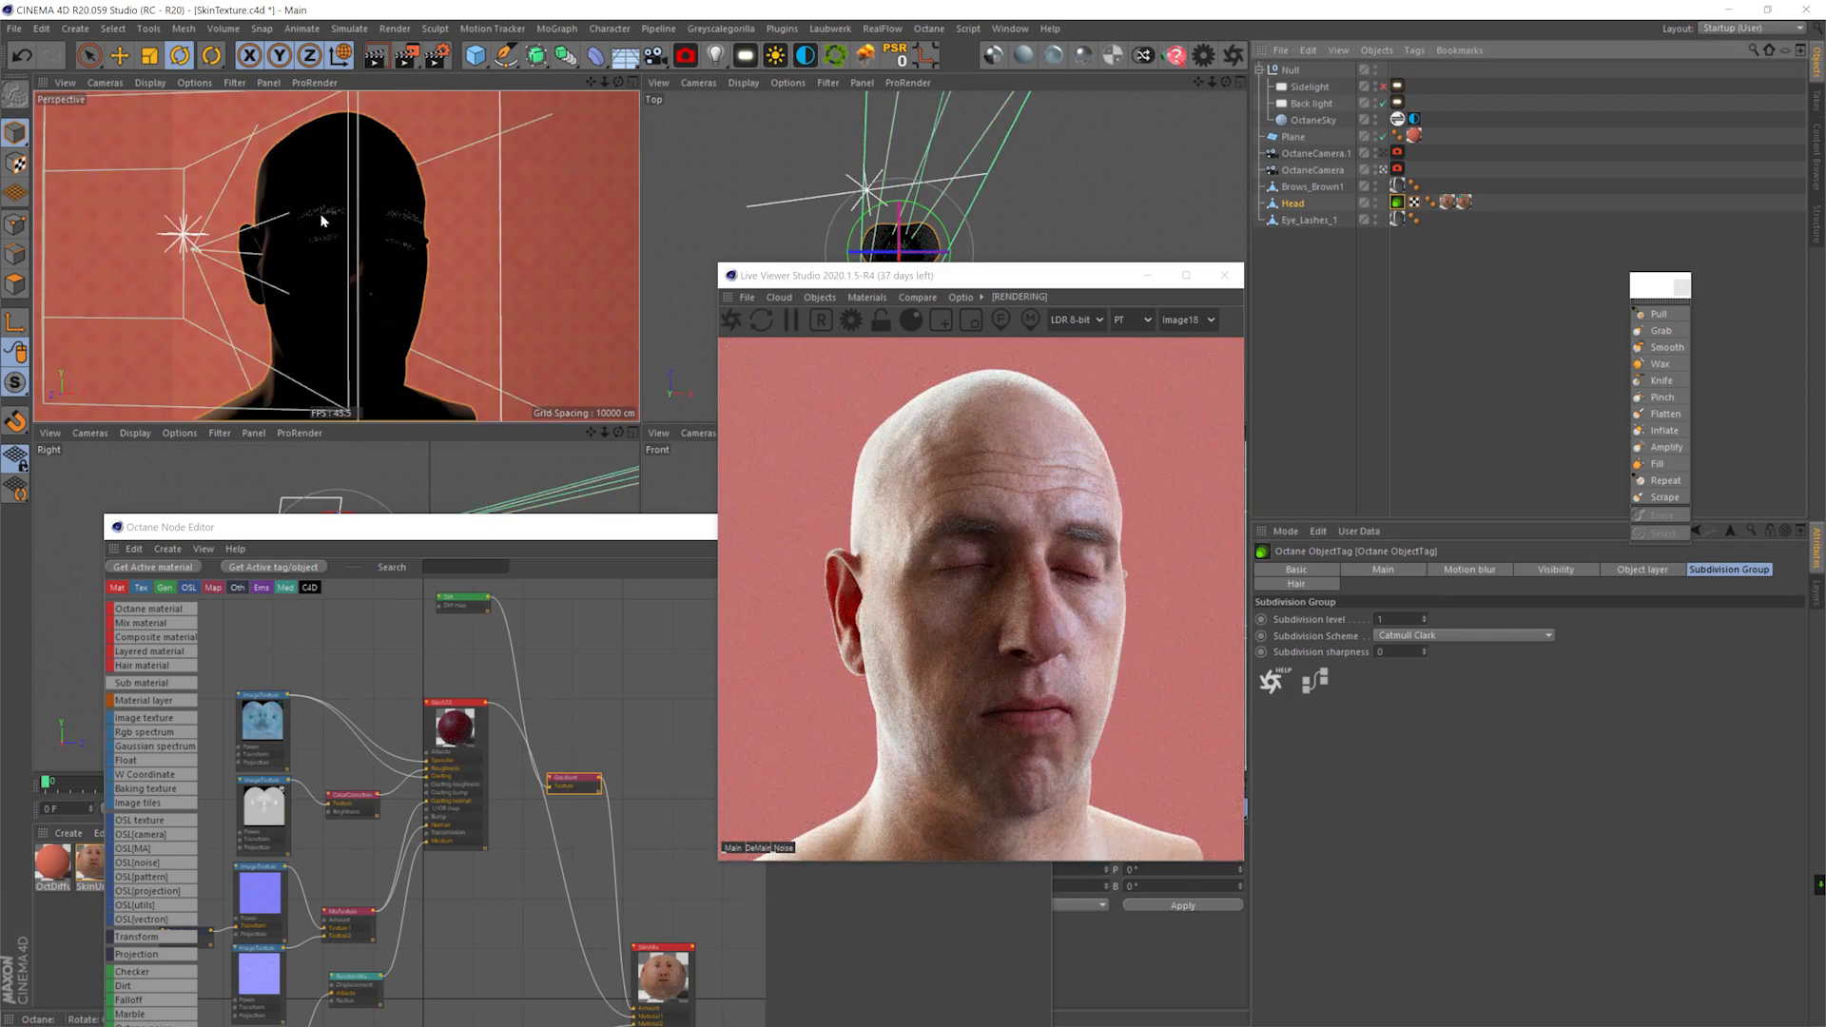
scroll(411, 318, down, 1)
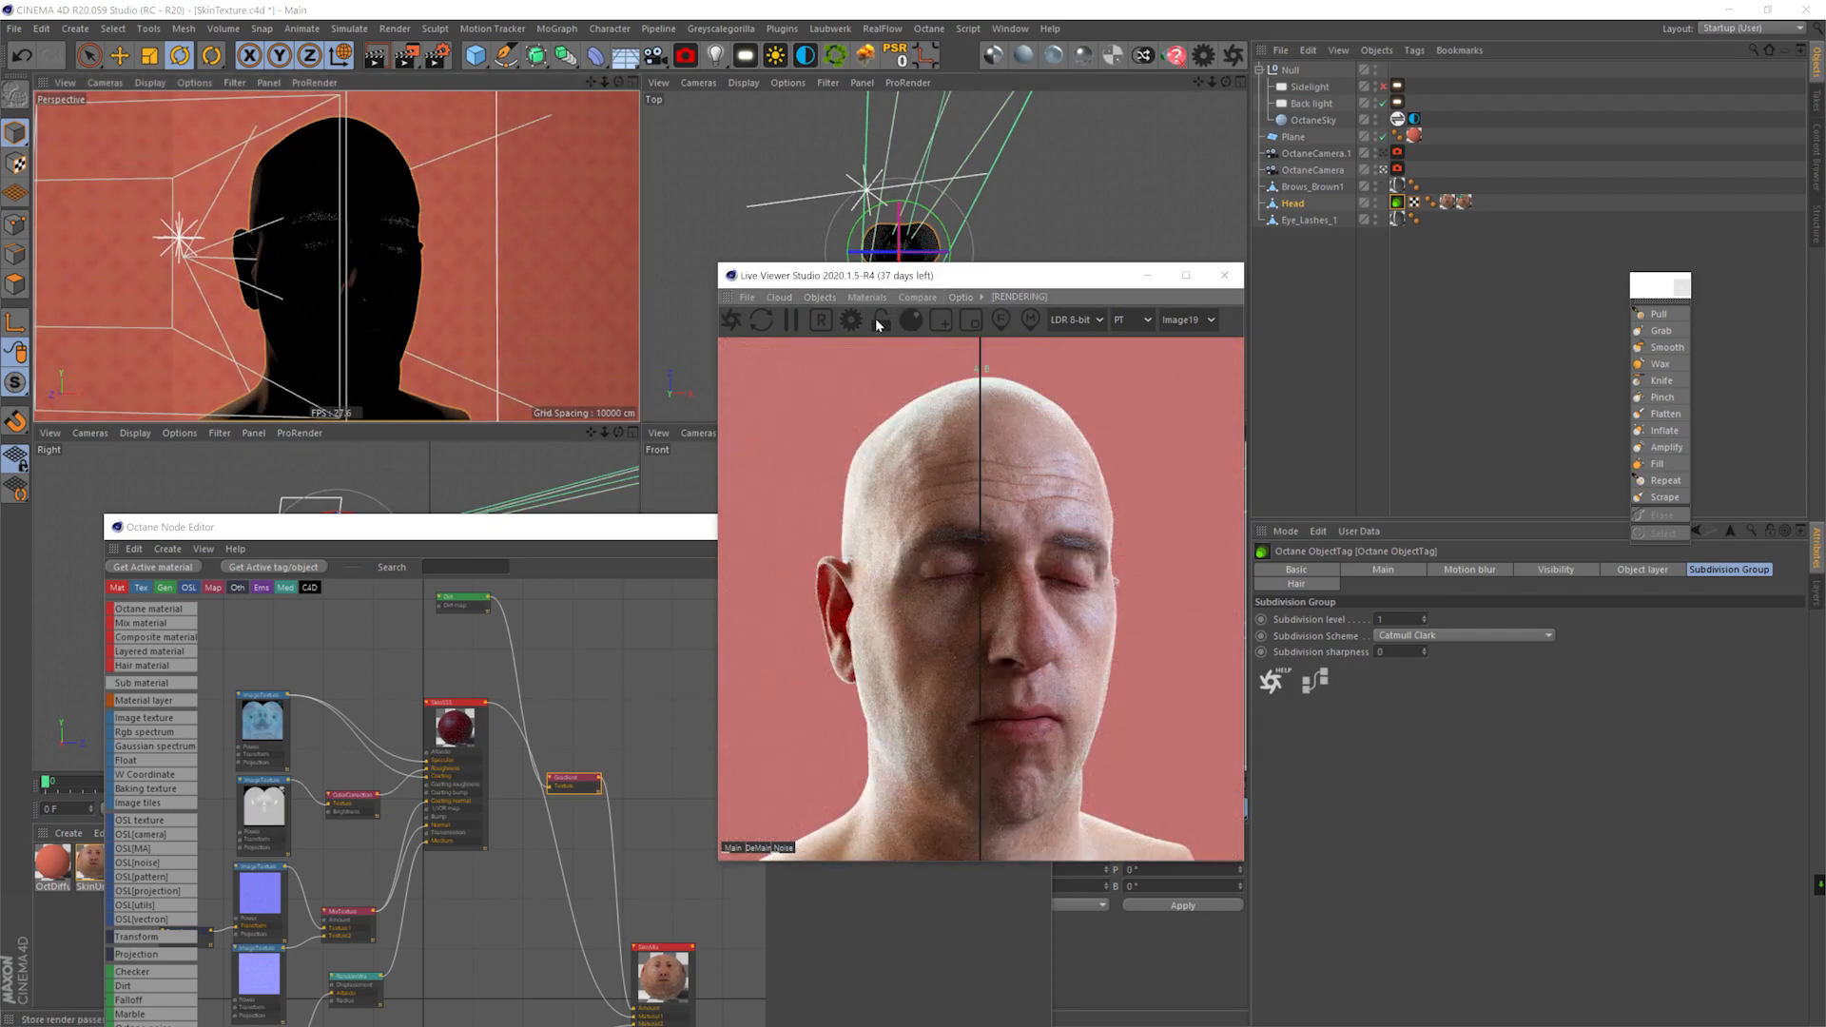
click(1463, 201)
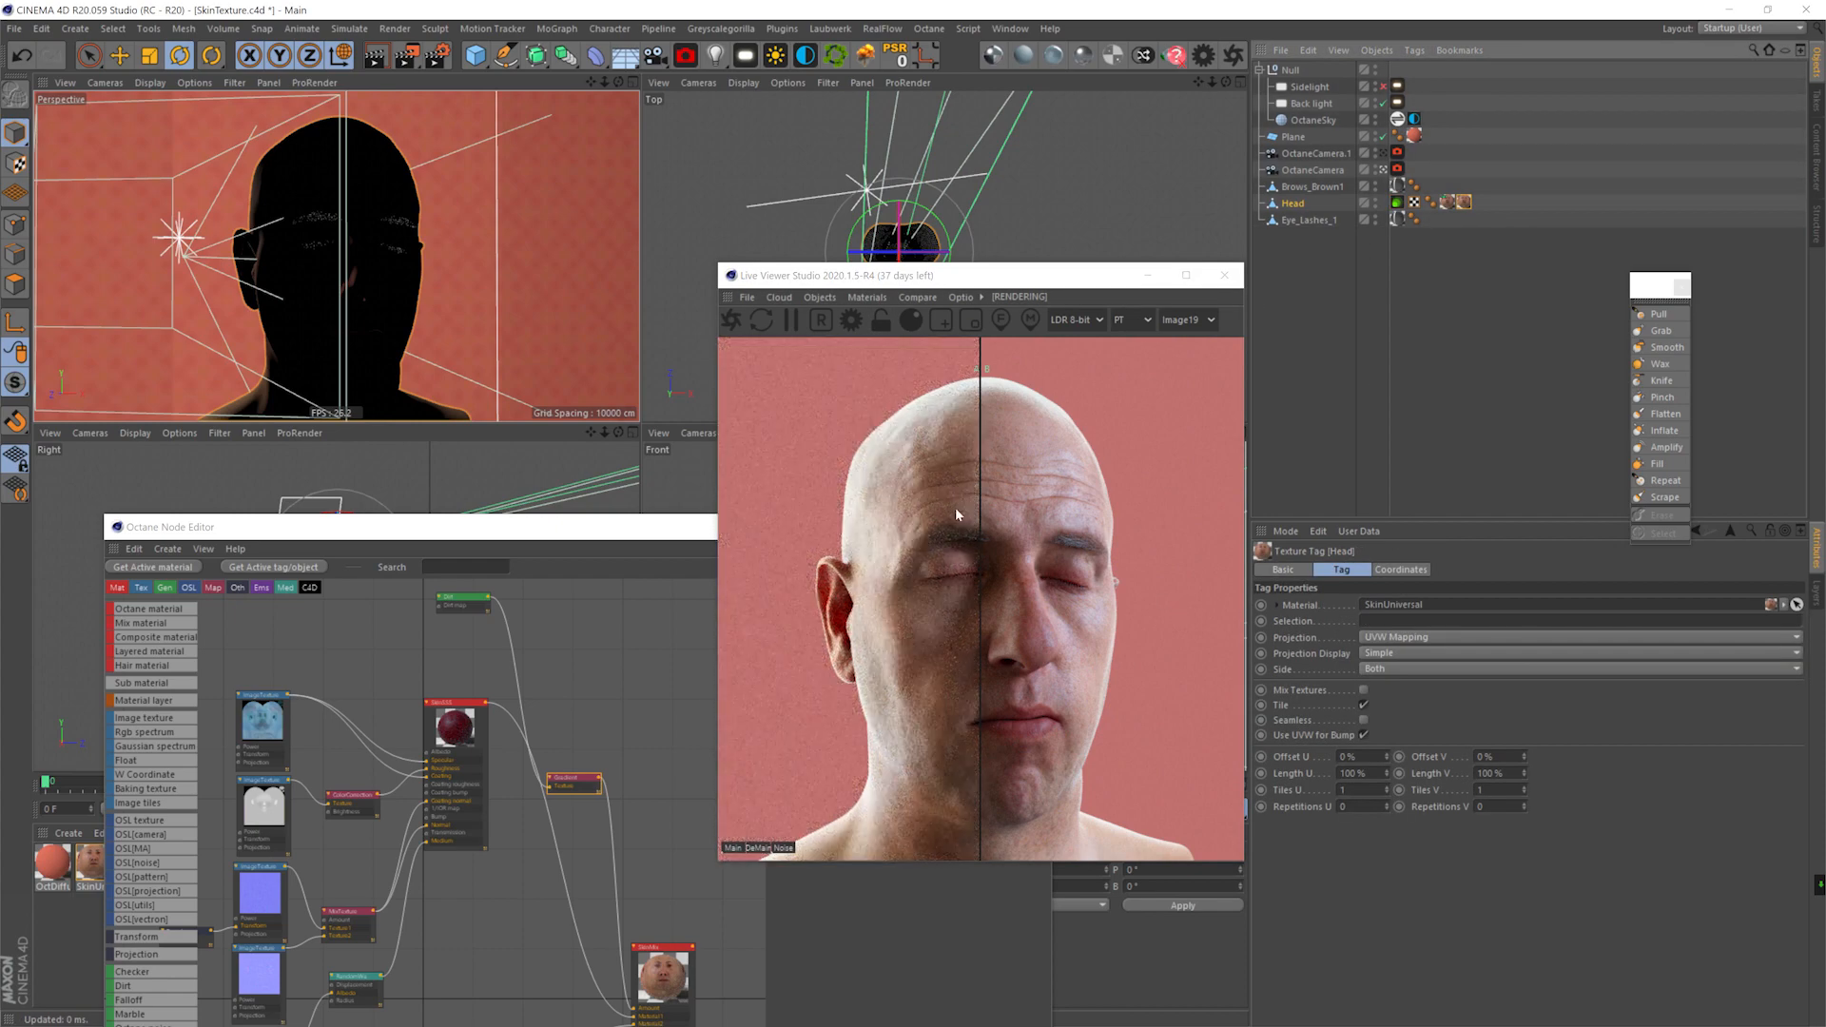
drag(981, 493, 798, 480)
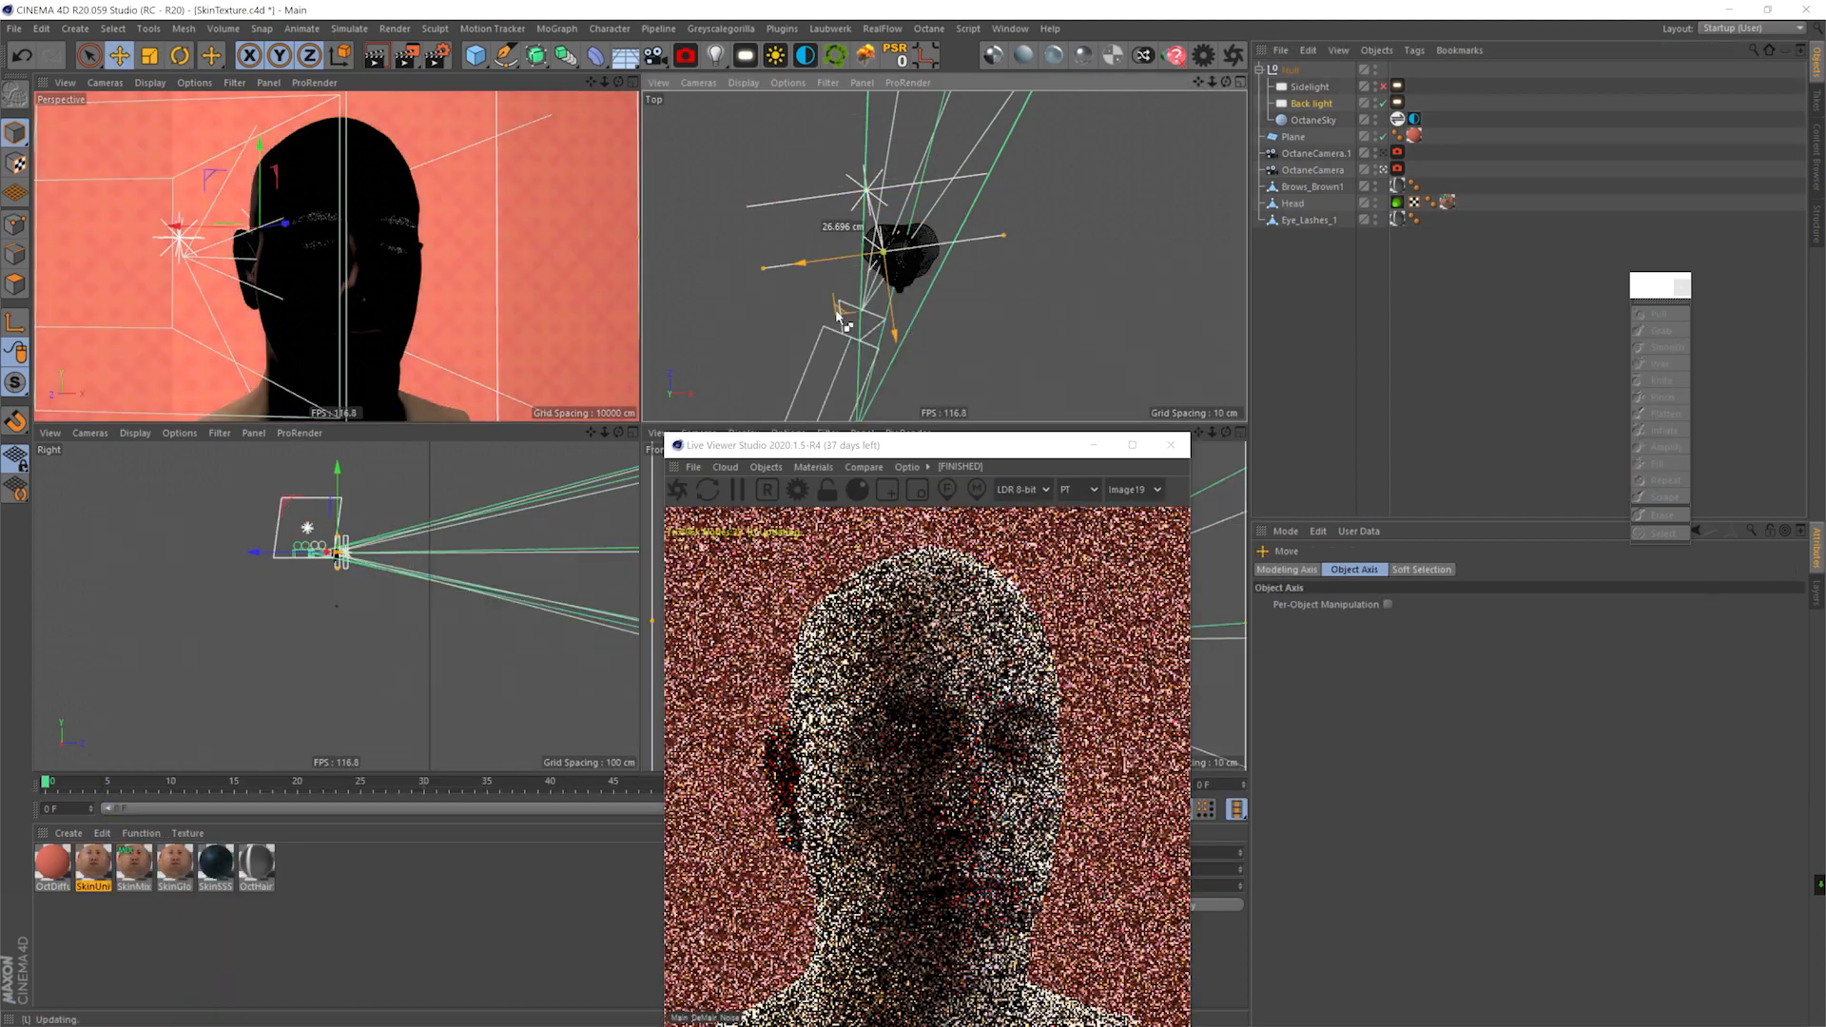
- Undo the last light change and tilt the duplicated back light in the side view
key(ctrl+z)
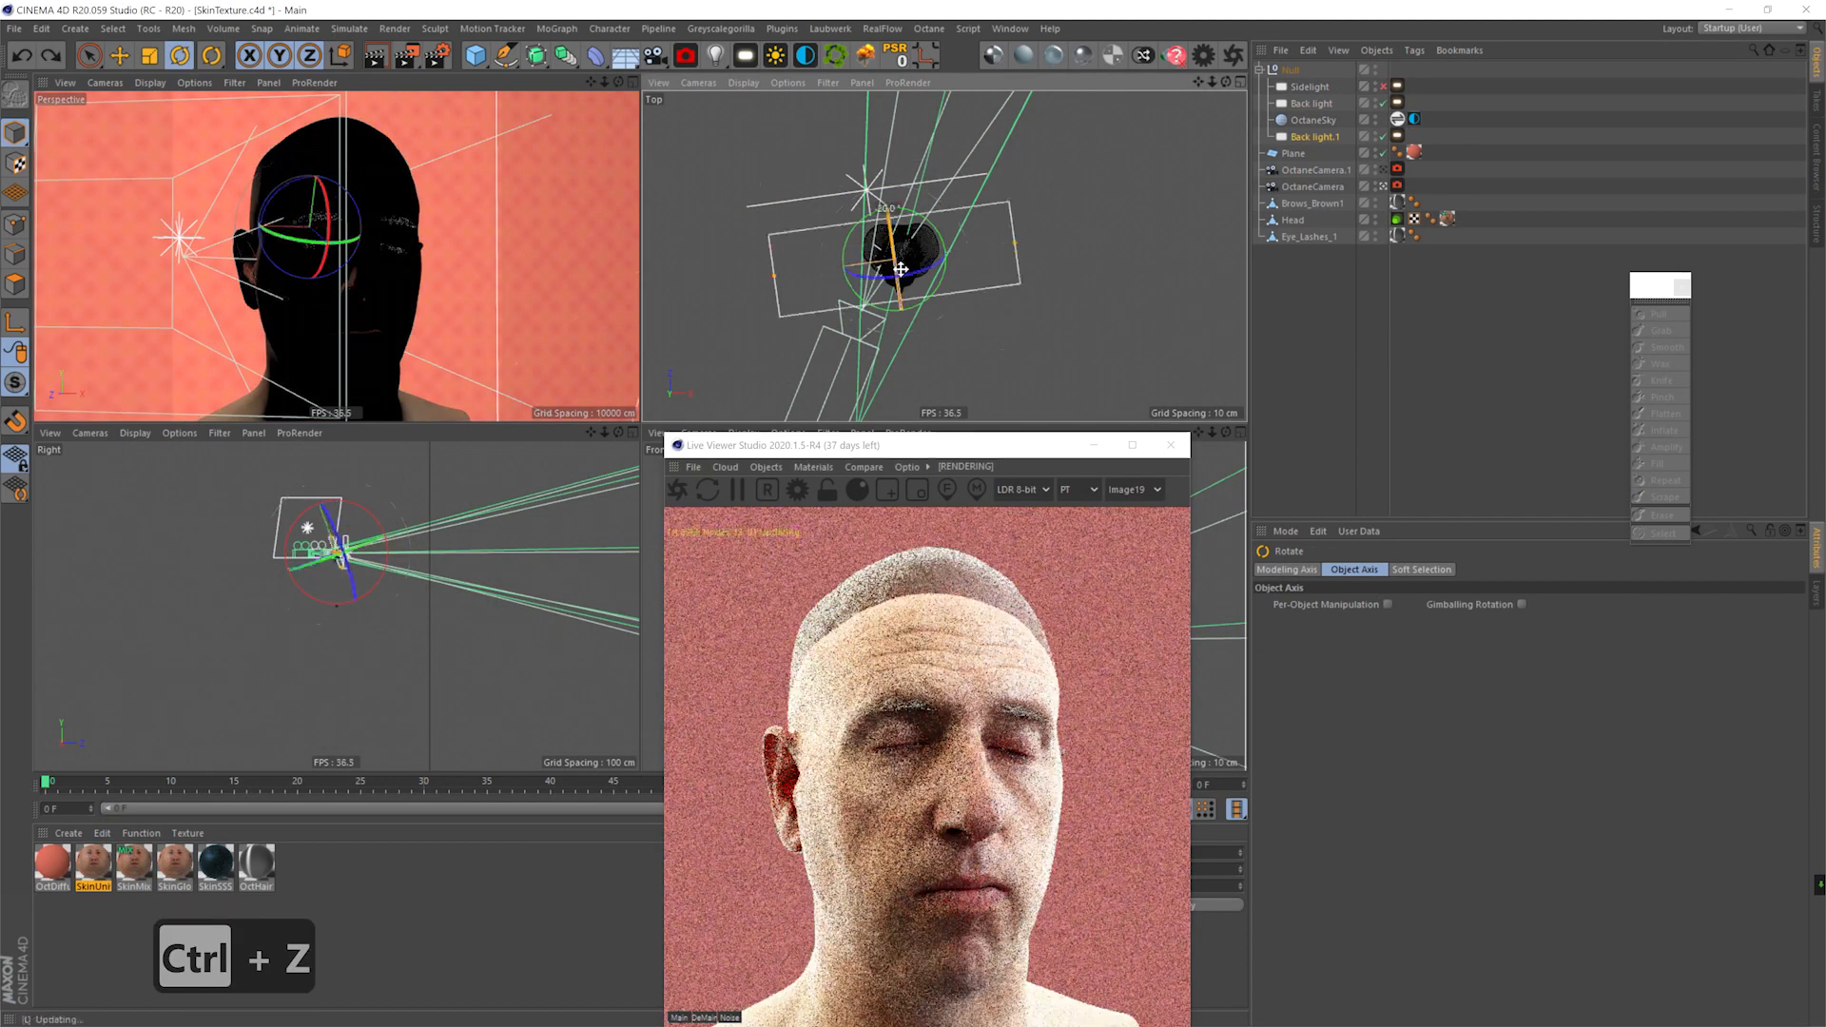
key(r)
mouse_move(334, 512)
mouse_down()
mouse_move(305, 529)
mouse_move(319, 500)
mouse_up()
key(e)
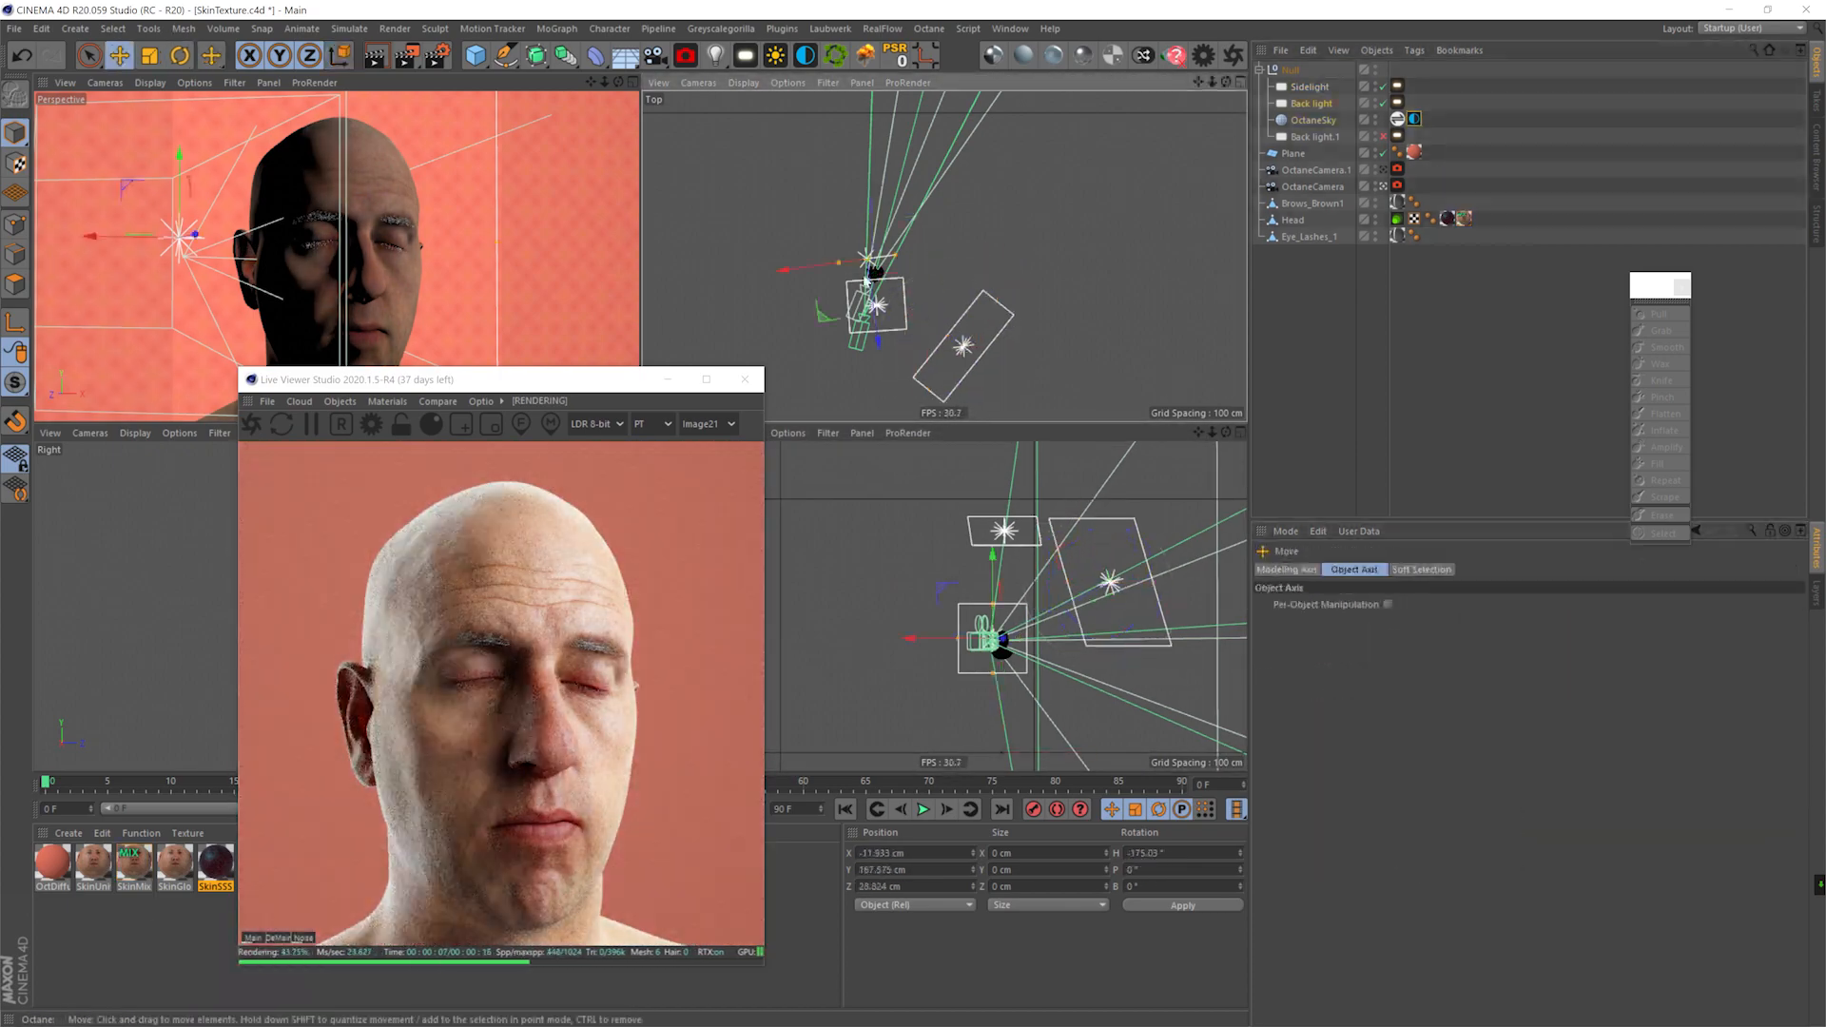
- Switch the top viewport to a perspective view and orbit around the Back light beside the ear
key(F1)
key(r)
key(e)
alt+drag(970, 253, 1014, 283)
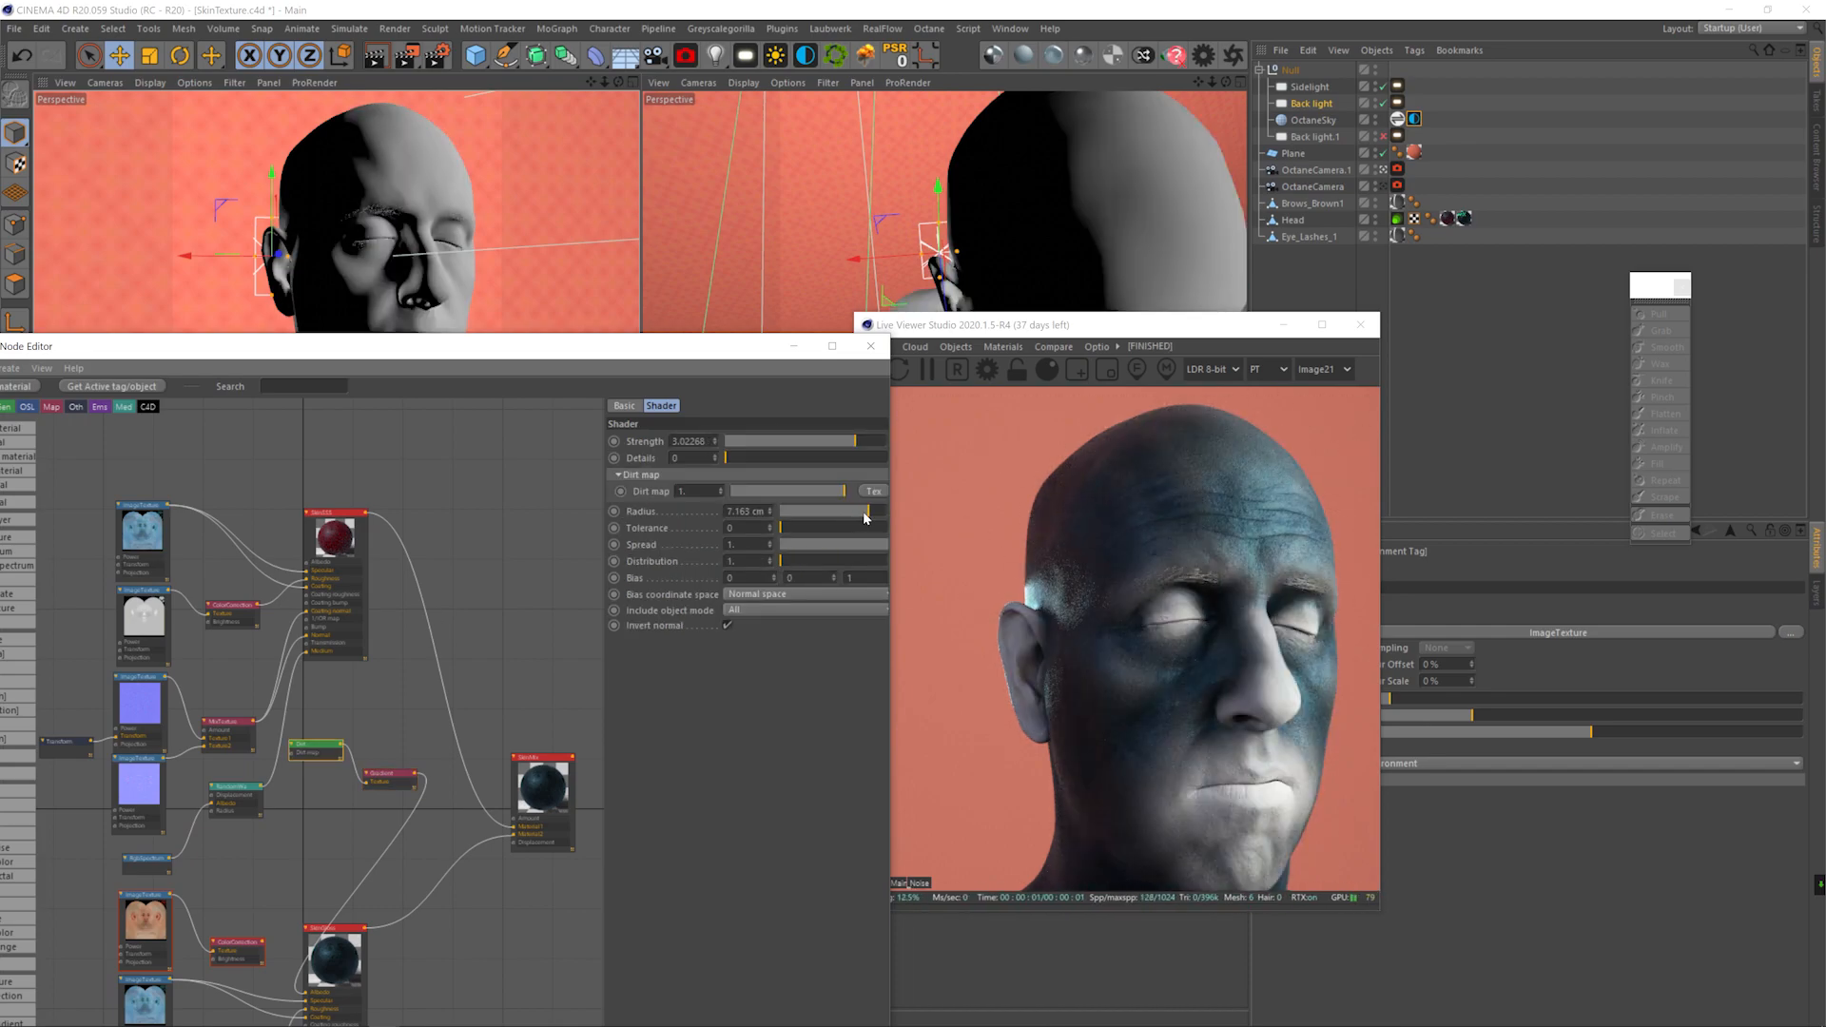
- Adjust the Radius of the Dirt node in the skin mix material
drag(848, 516, 880, 553)
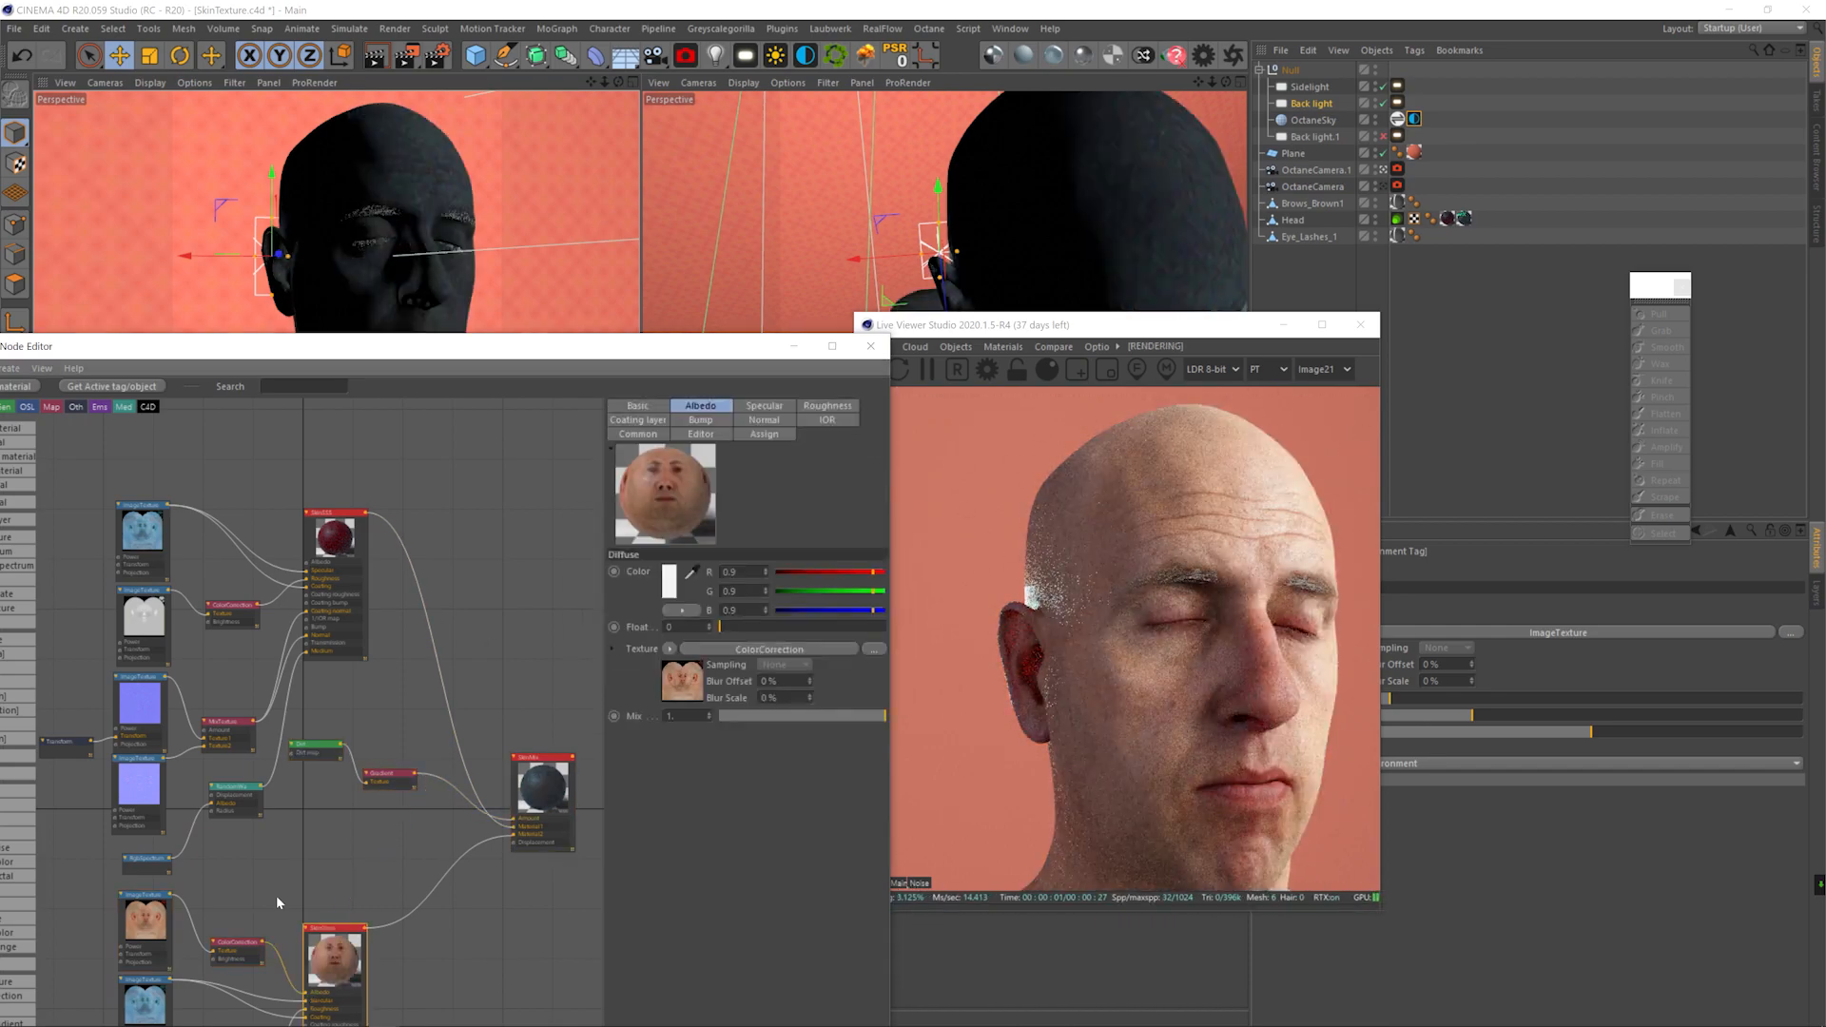
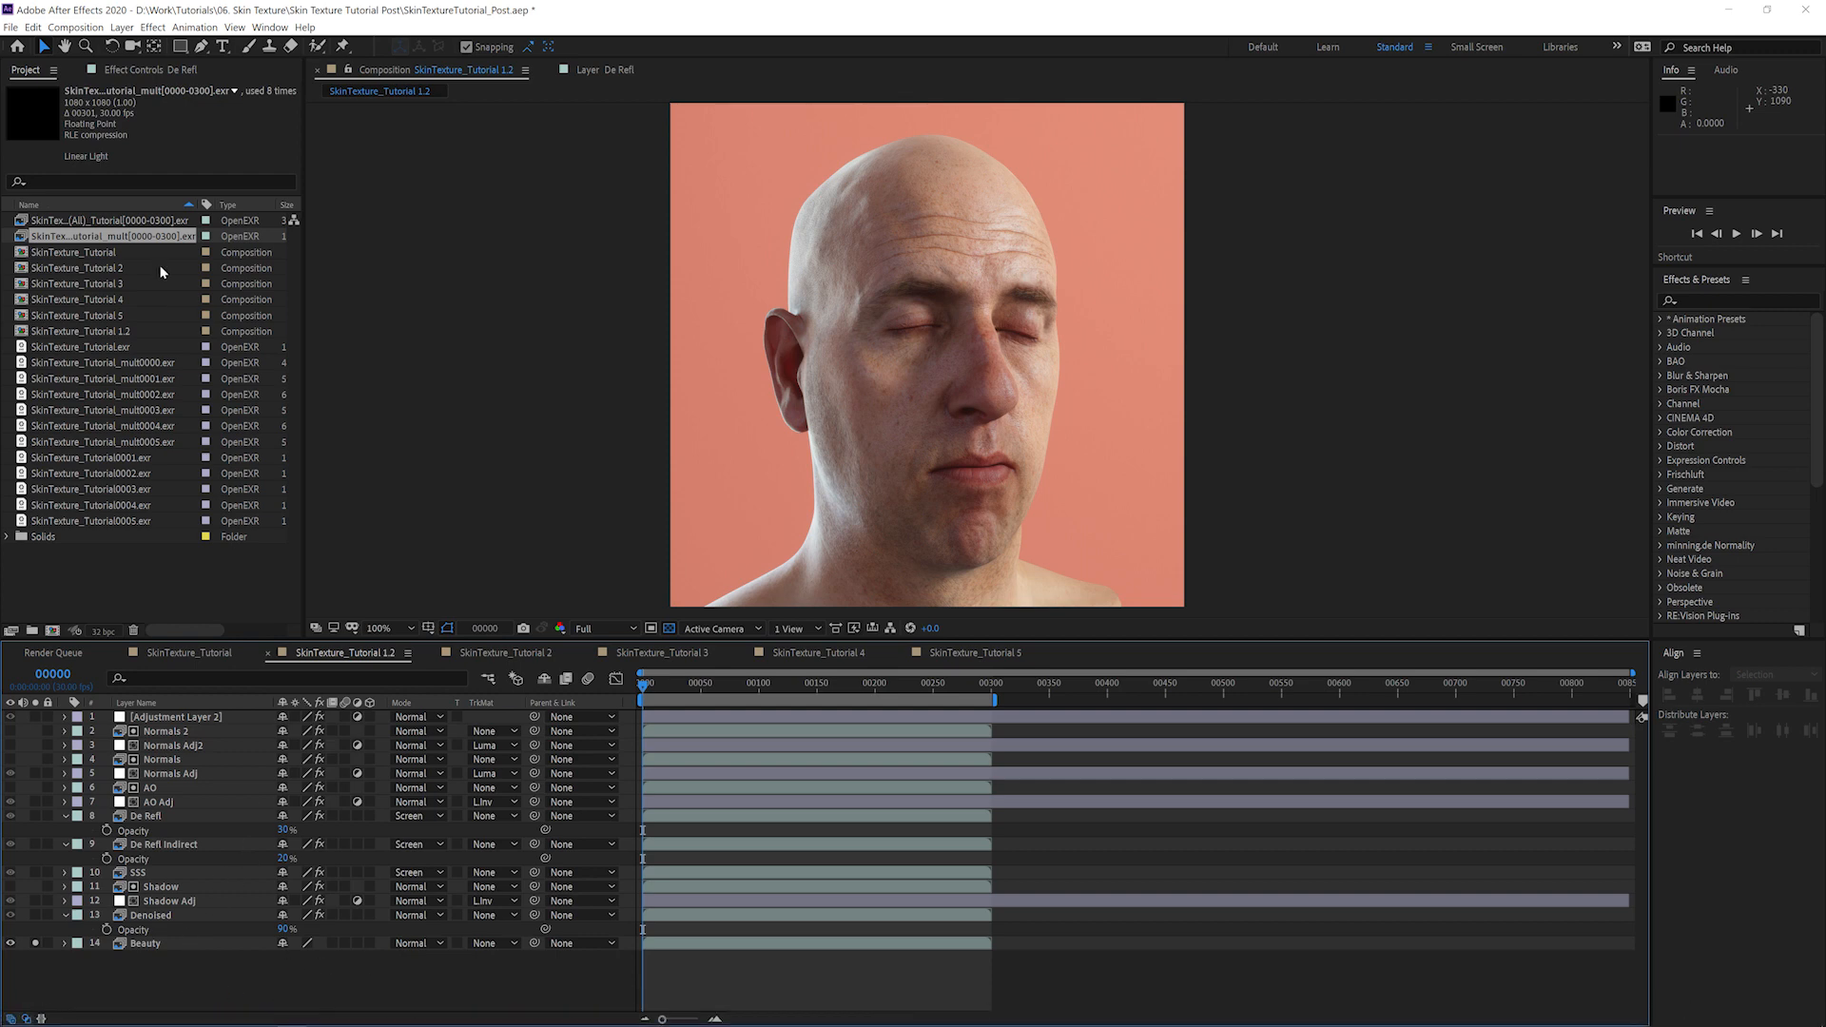
- Switch to After Effects and examine the multilayer EXR sequence and the Denoised layer's EXtractoR effect
click(98, 221)
click(110, 236)
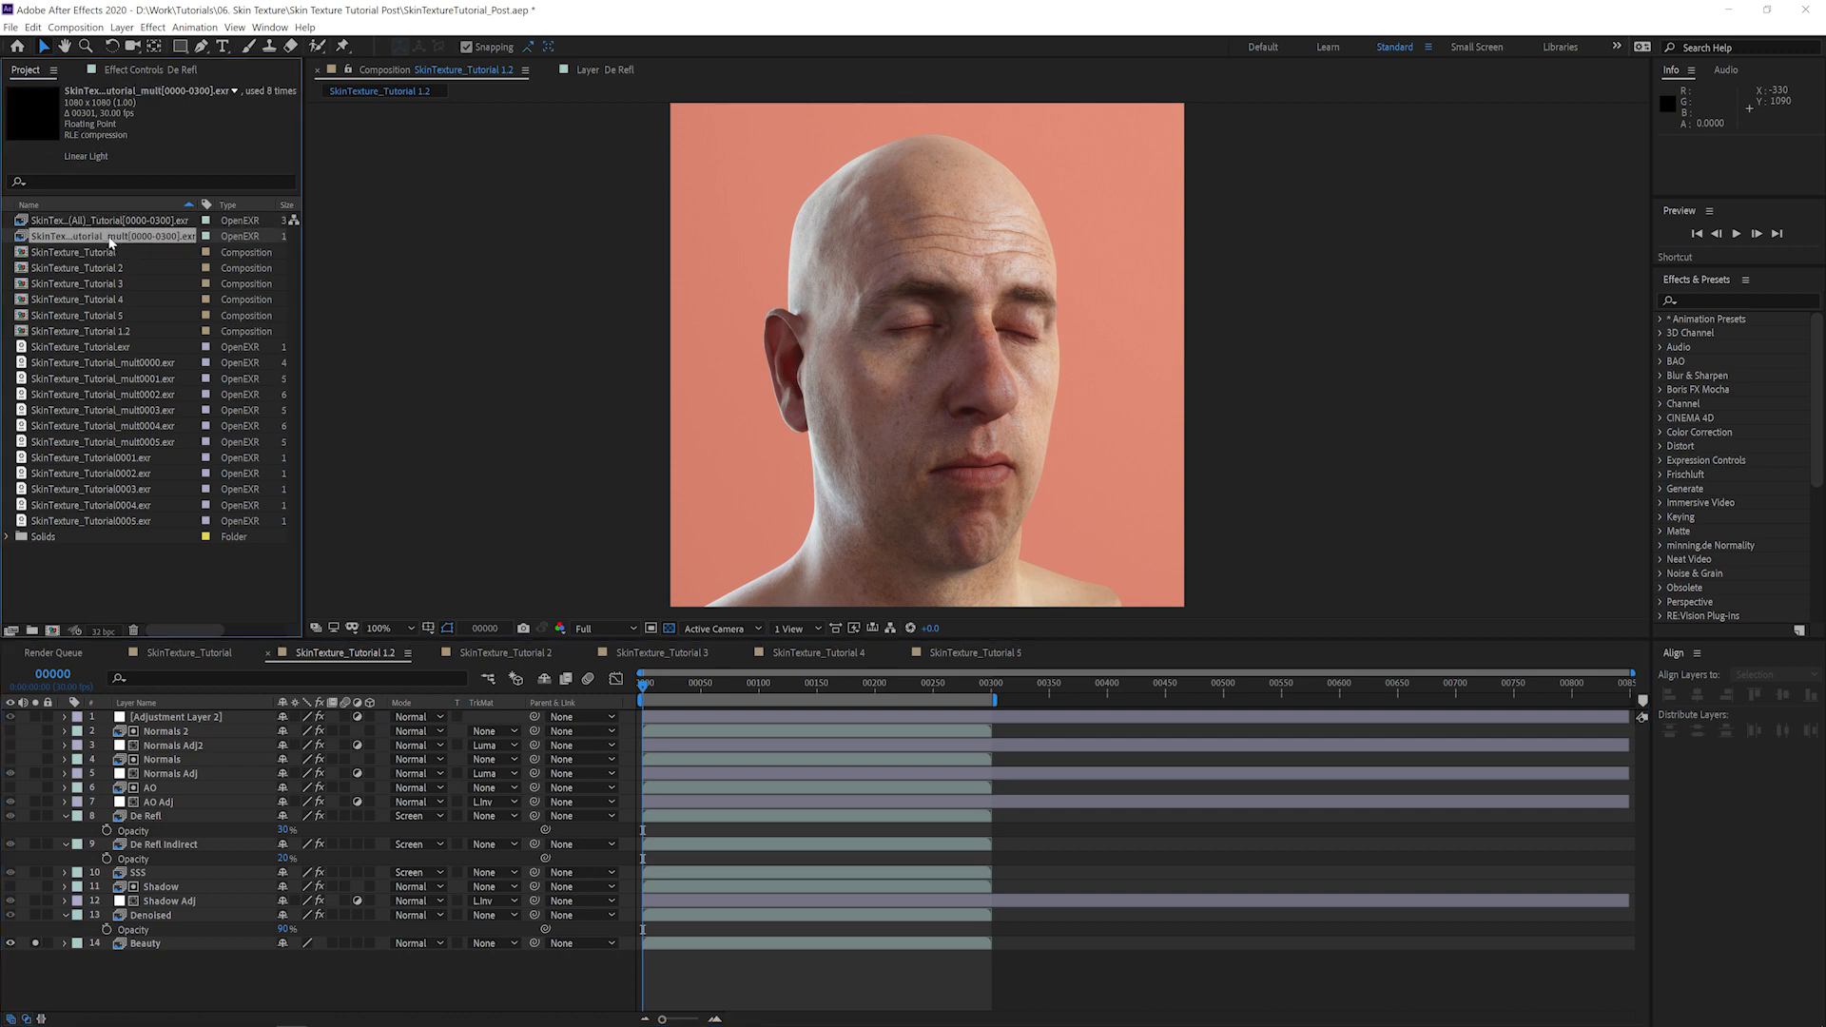
click(147, 914)
click(152, 70)
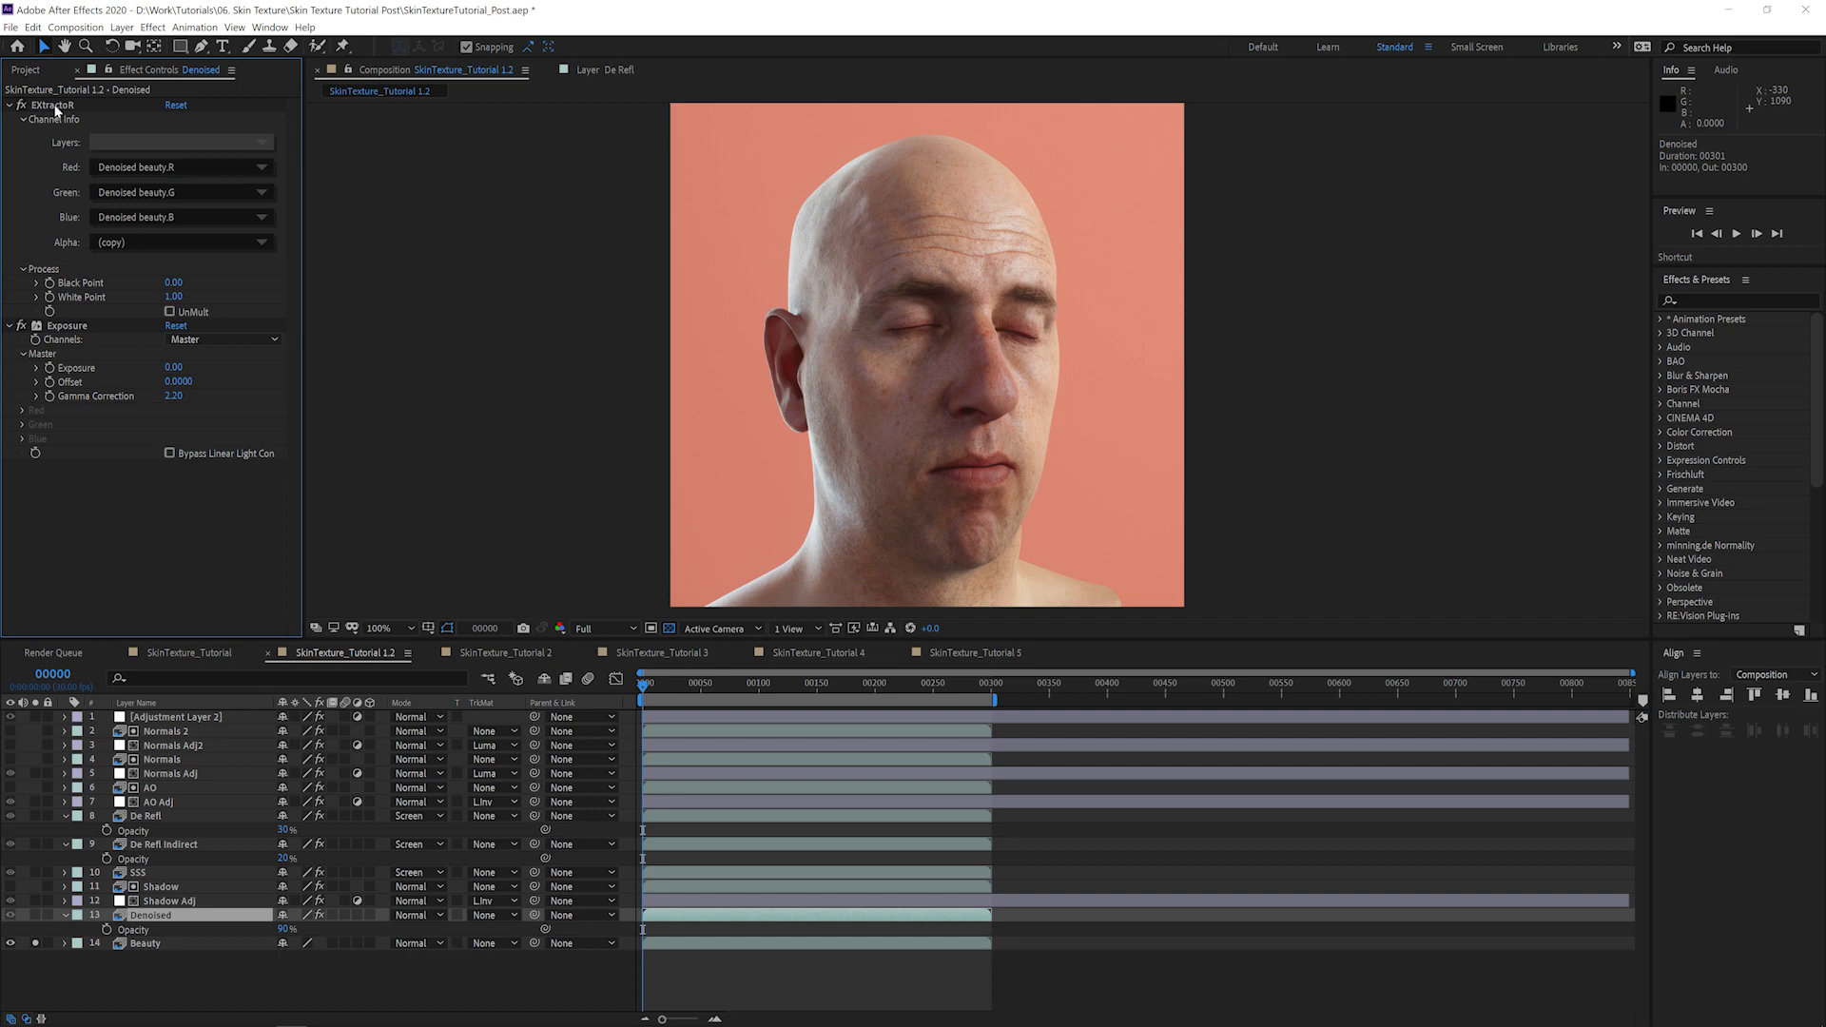
click(122, 139)
click(76, 113)
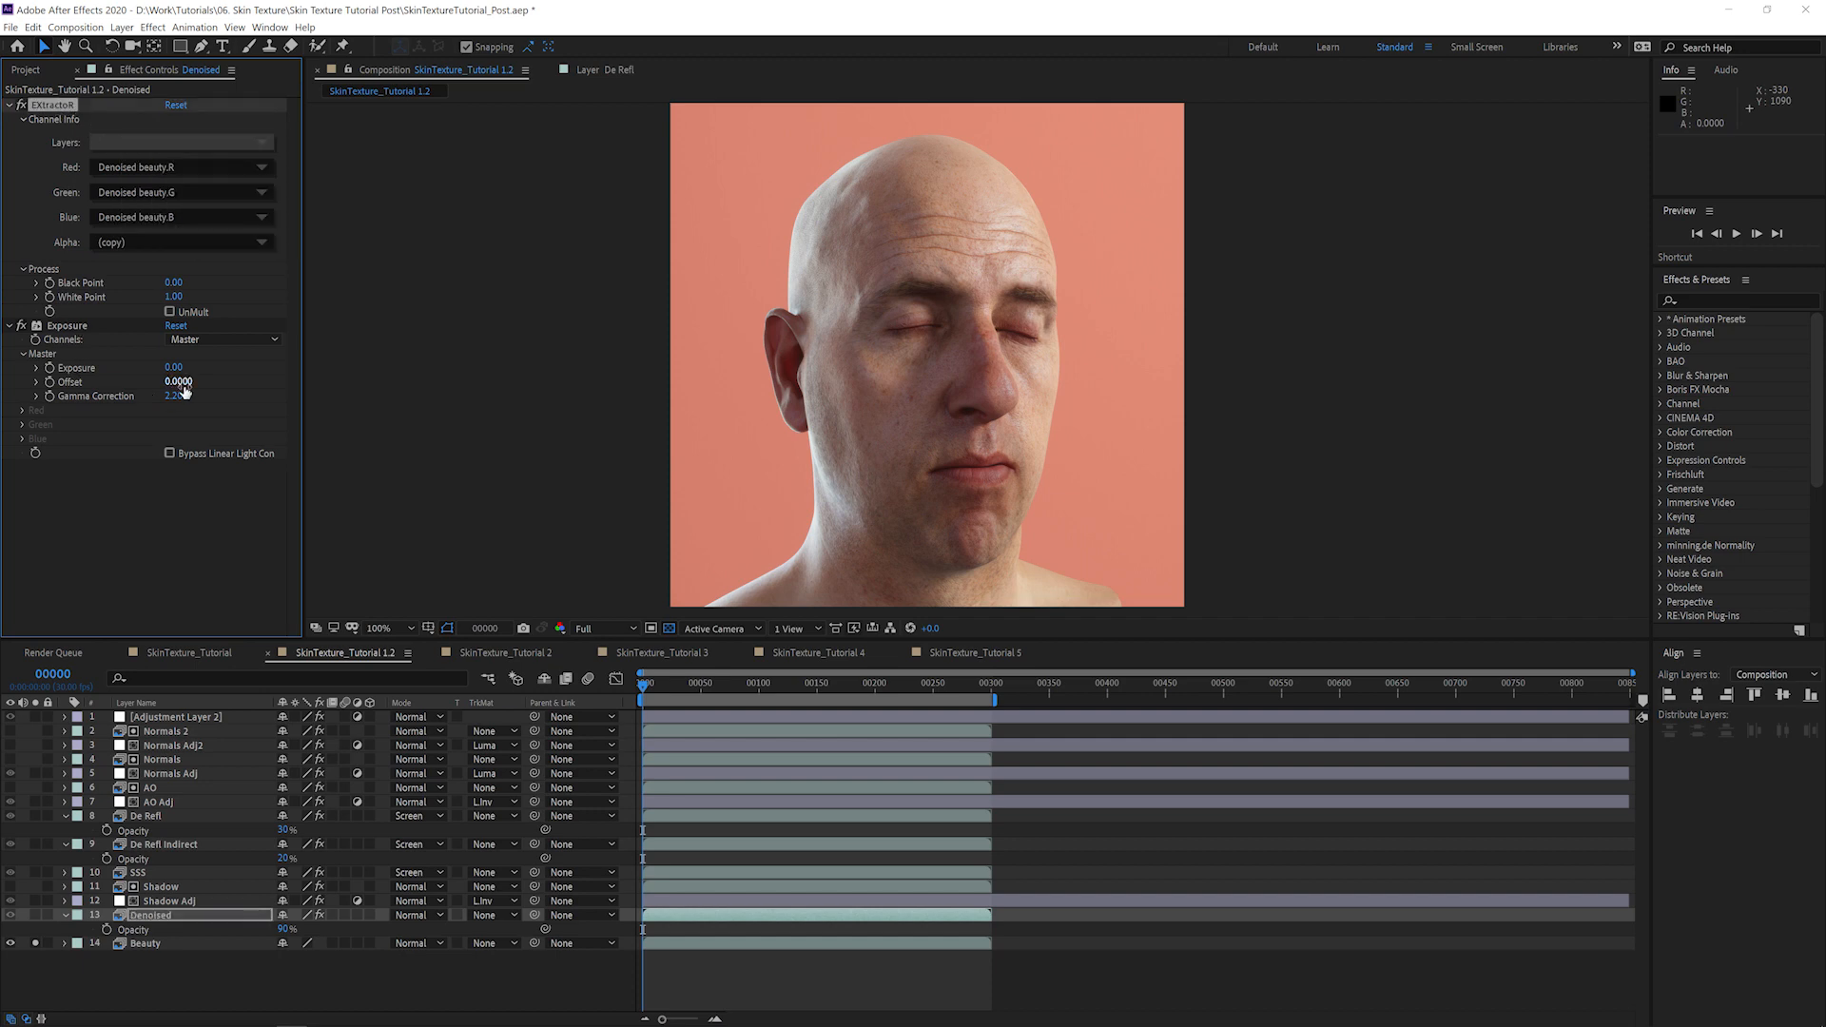
- Solo the Denoised and Shadow Adj layers over the Beauty layer and show the shadow adjustment's Curves effect
click(37, 916)
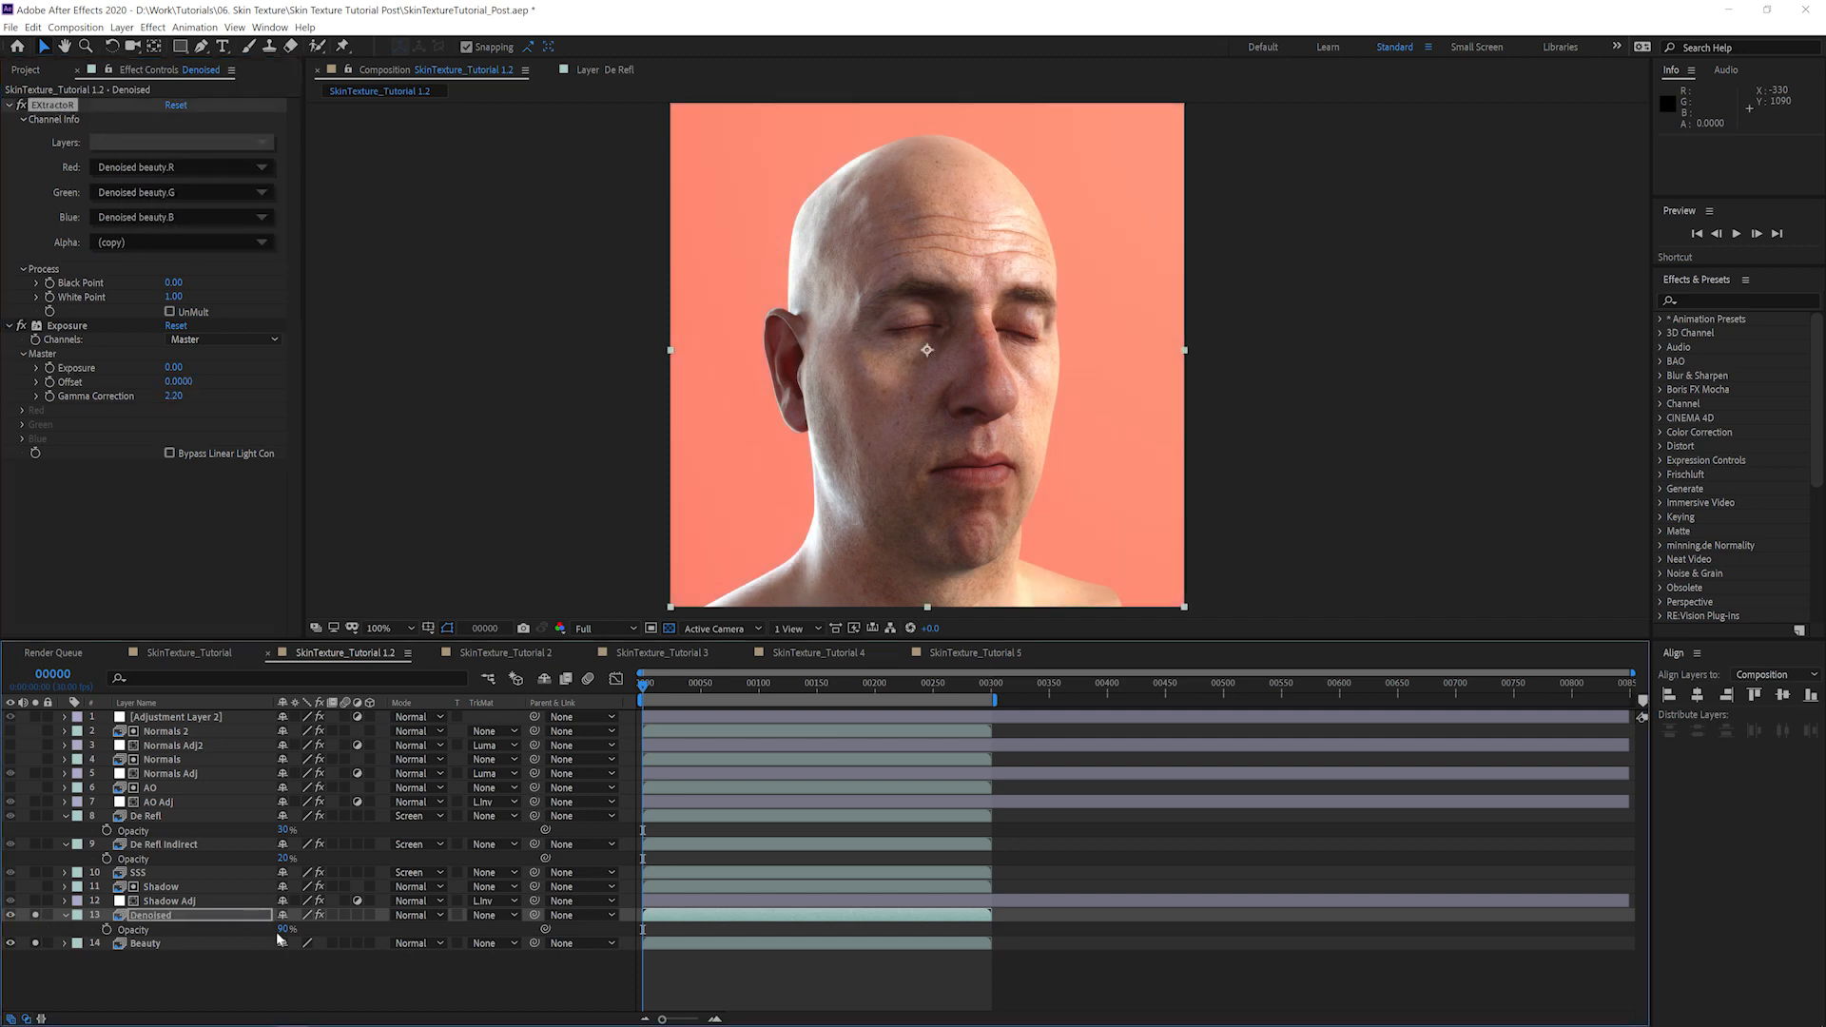
key(F2)
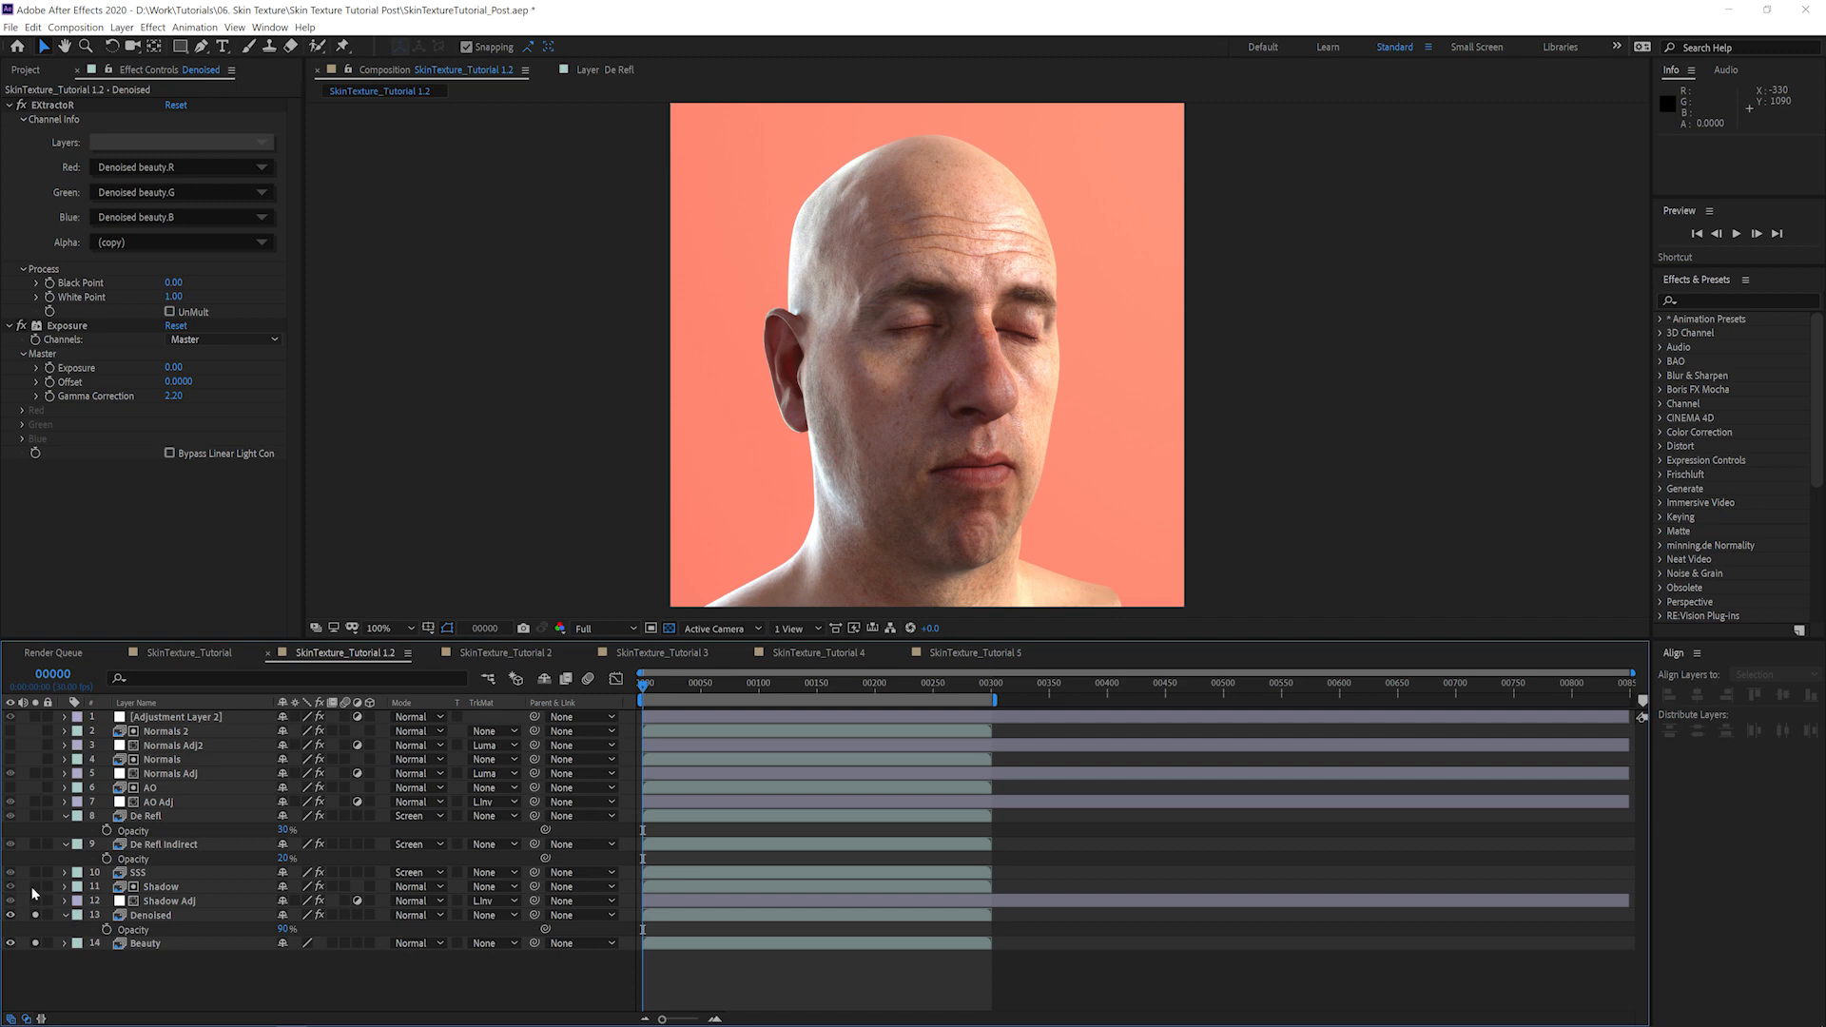
click(35, 886)
click(35, 900)
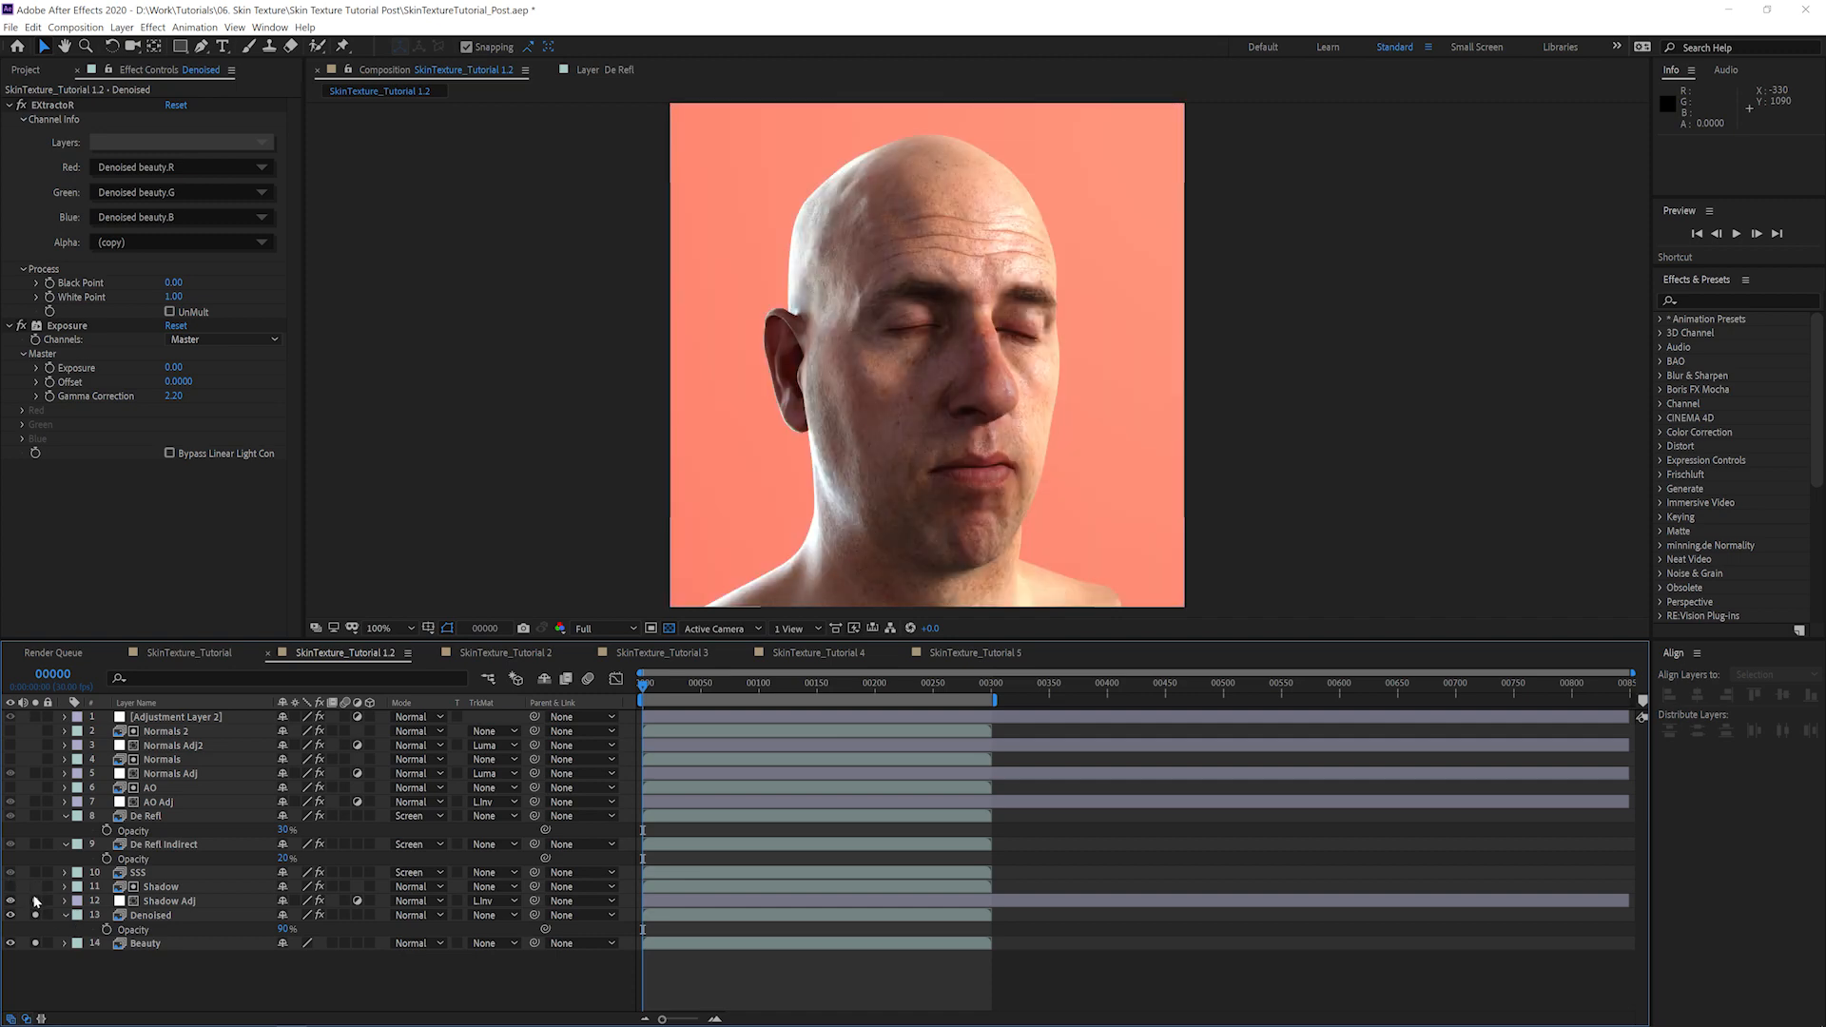
click(181, 900)
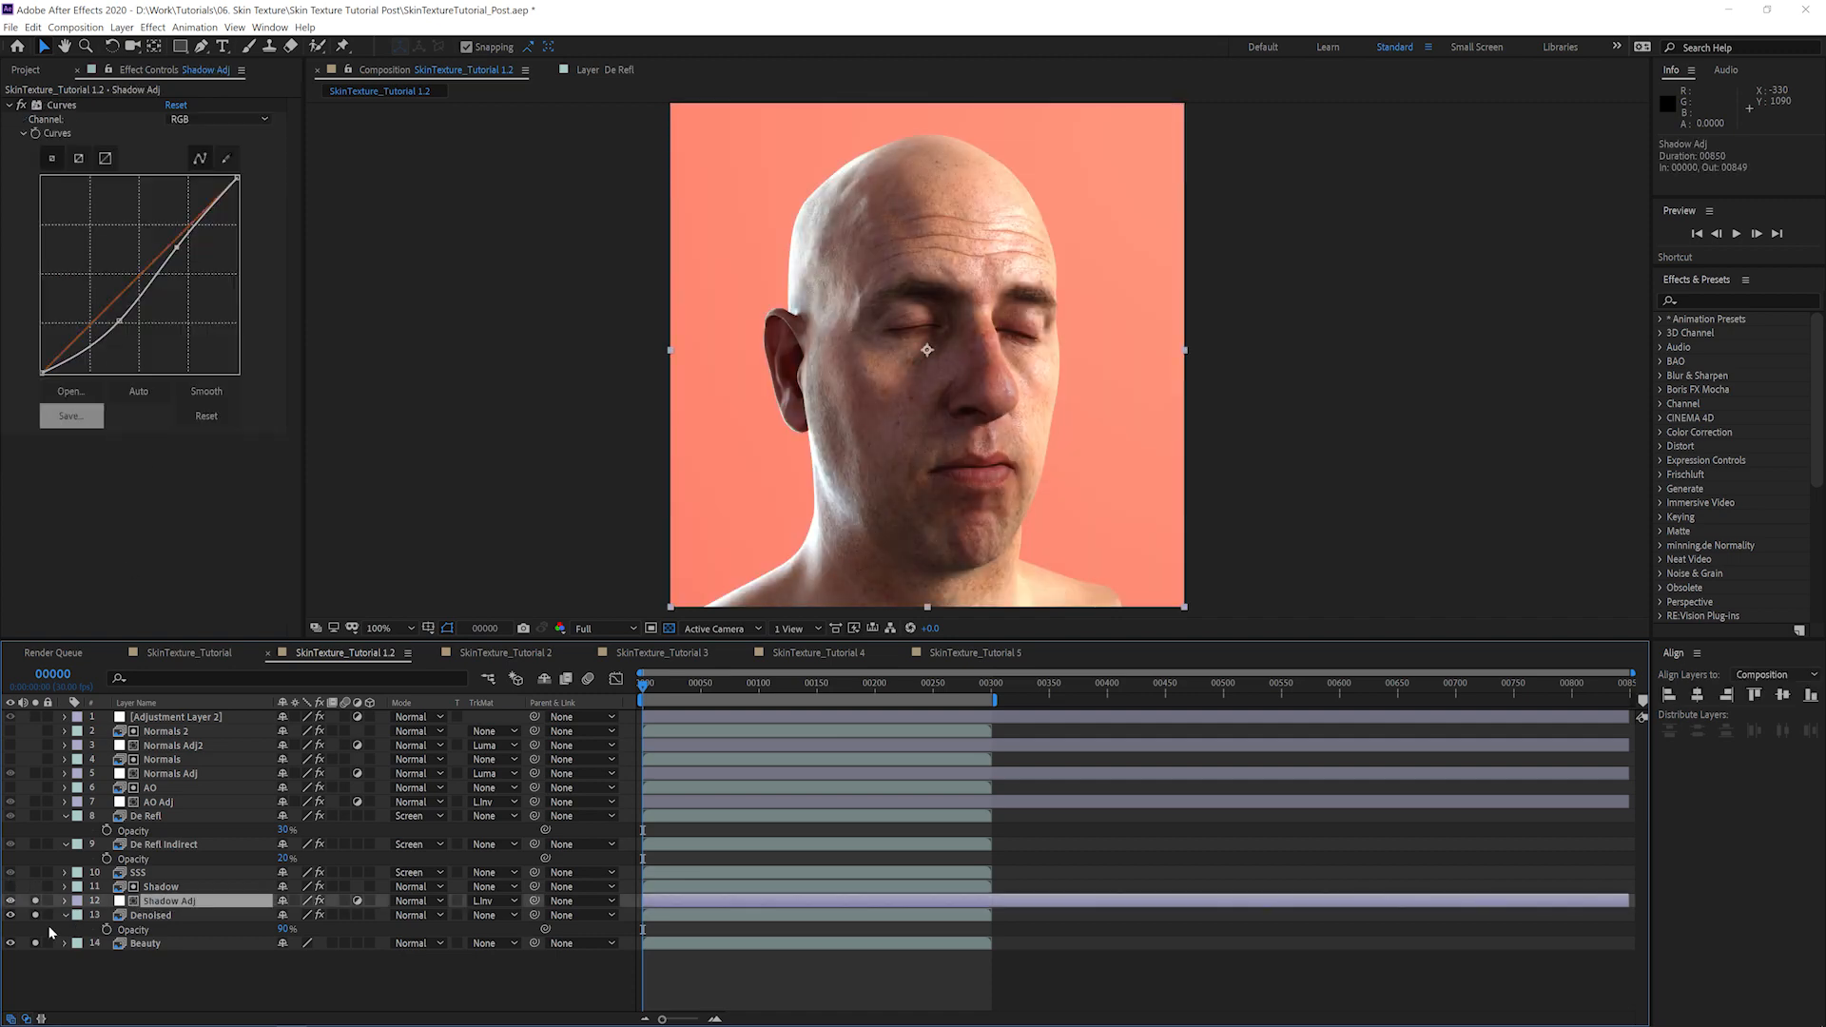
- Solo the SSS layer, compare the image with and without it, and reveal its Opacity
click(34, 872)
click(34, 872)
click(34, 872)
click(35, 872)
click(34, 872)
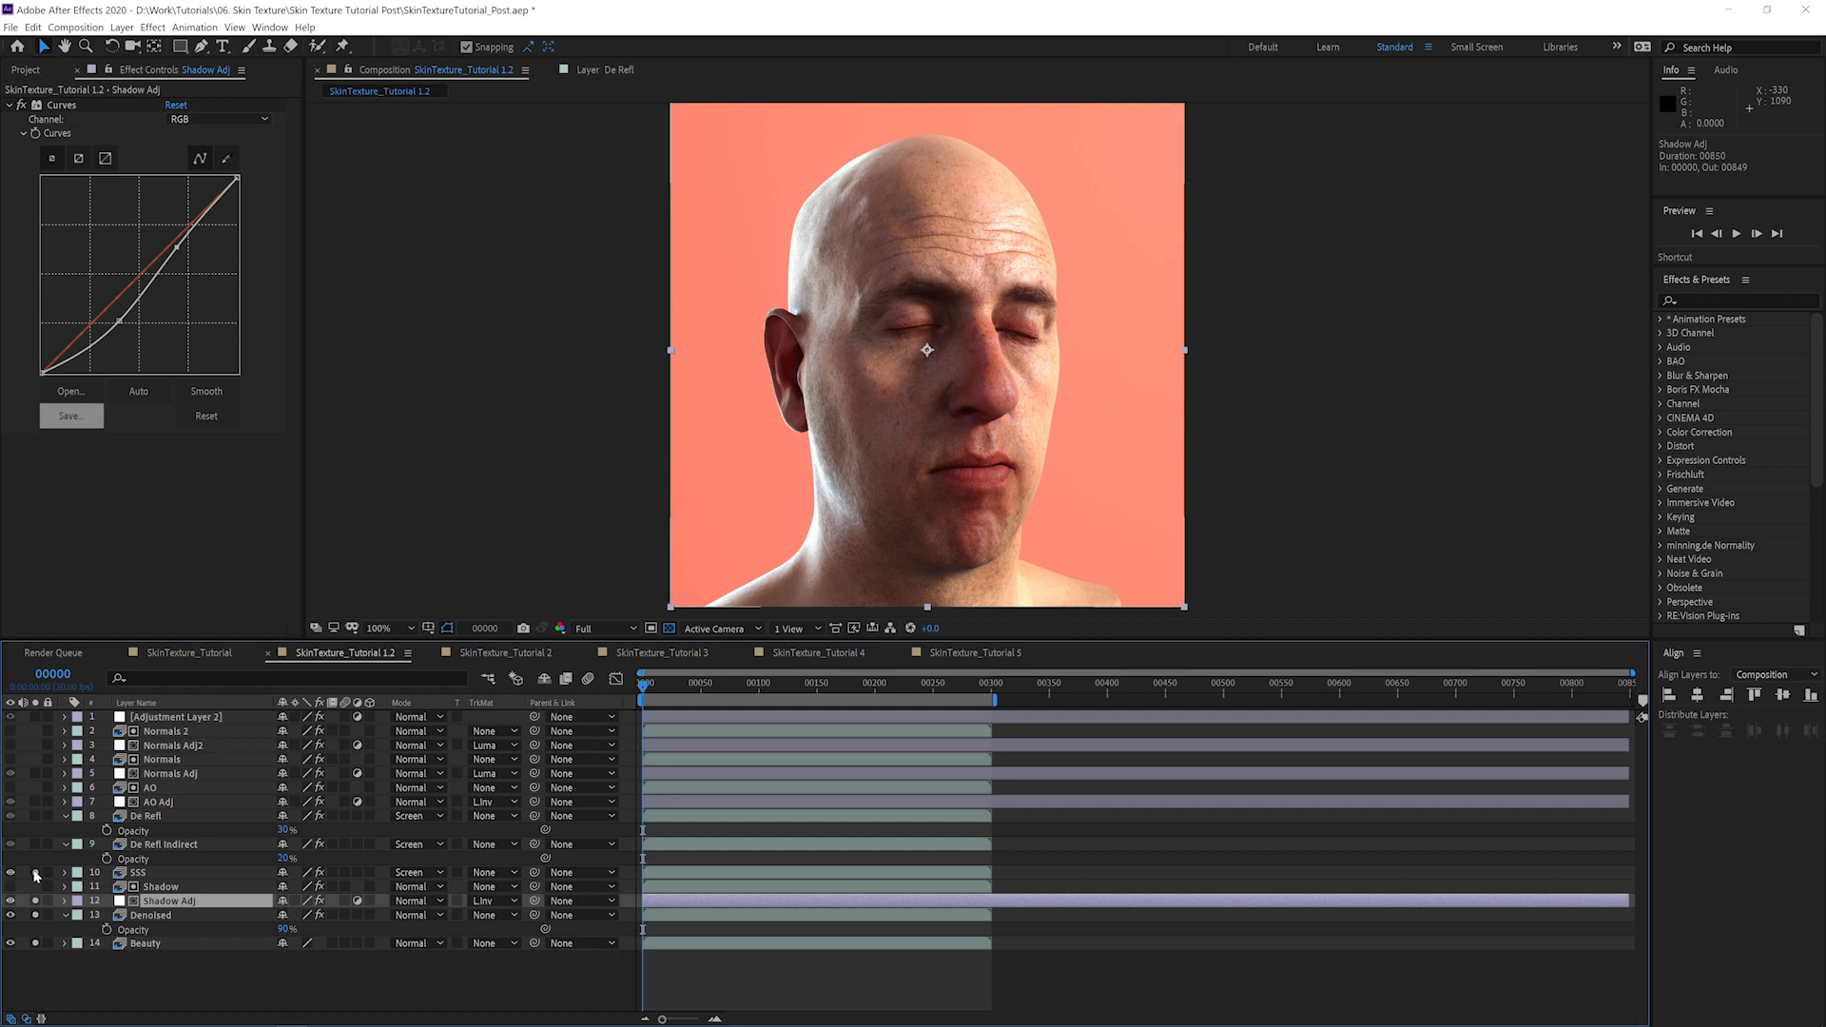
click(136, 872)
key(t)
- Solo the De Refl Indirect layer and compare the image with and without the indirect reflections
click(36, 844)
click(186, 845)
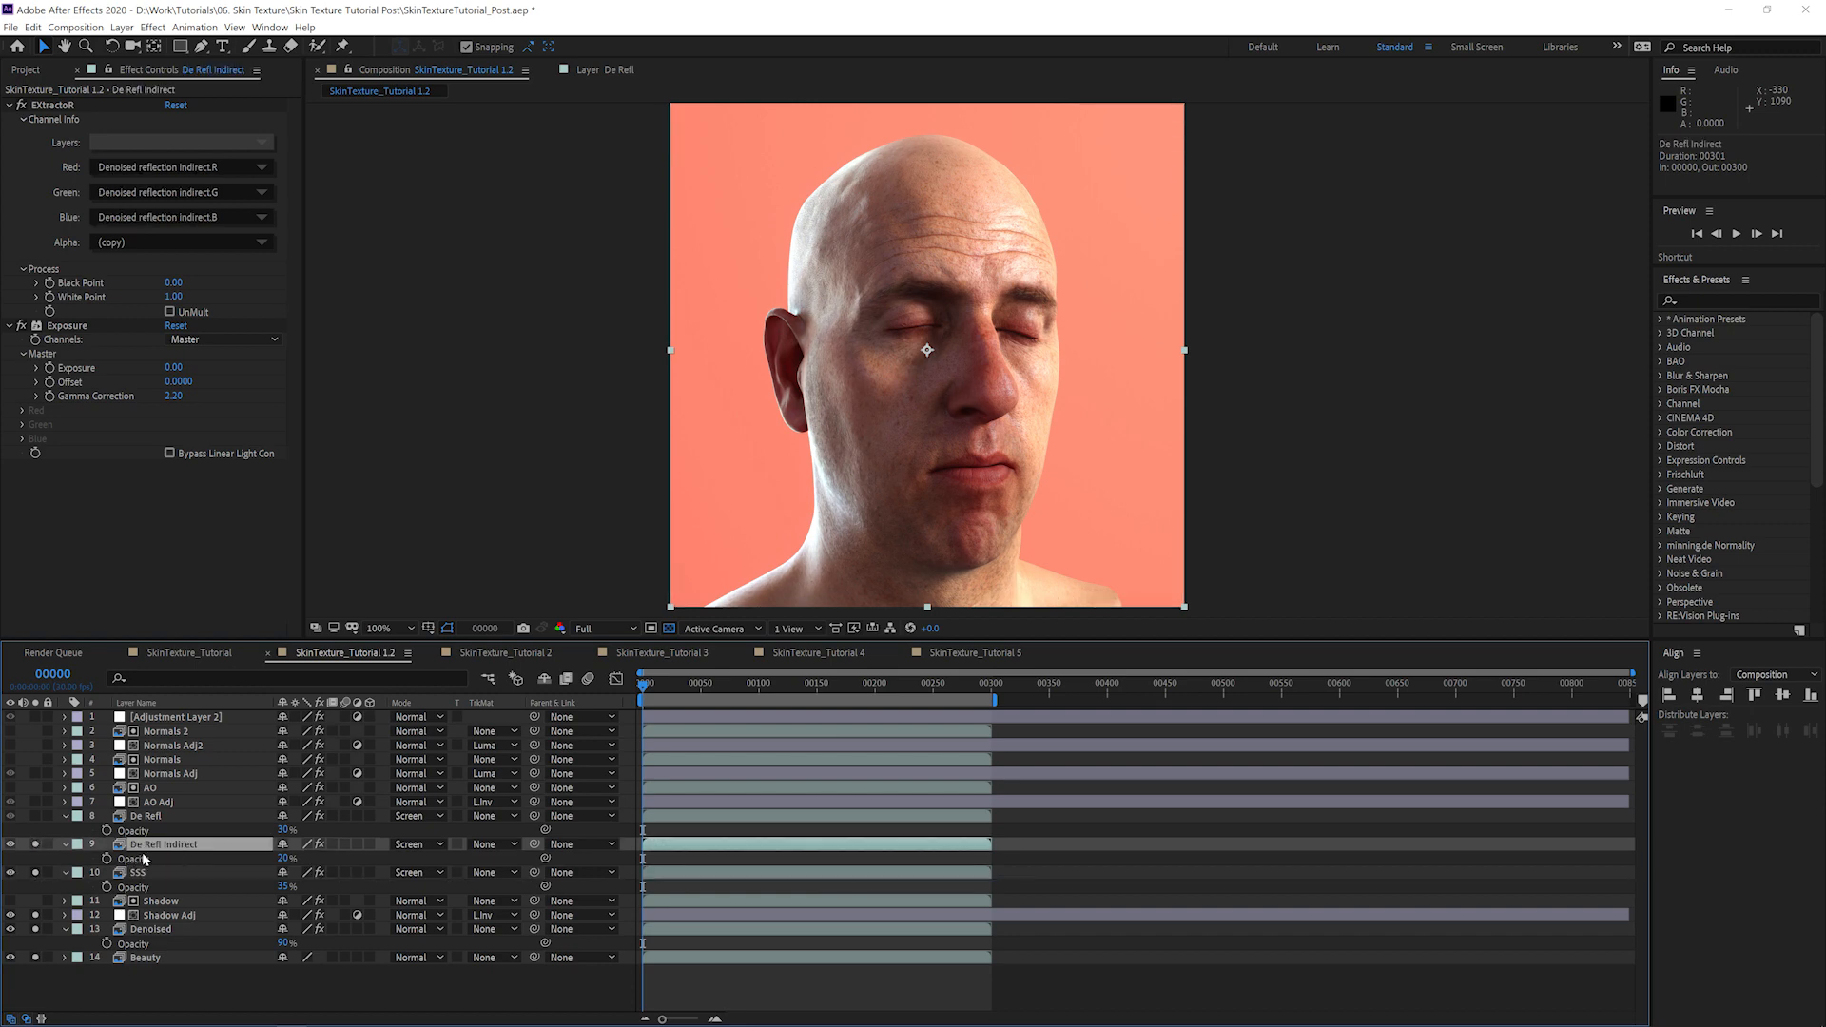
click(35, 844)
click(35, 843)
click(36, 844)
click(35, 843)
- Solo the De Refl layer and compare the image with and without the direct reflections
click(36, 817)
click(36, 817)
click(36, 817)
click(37, 817)
- Raise the De Refl layer's Opacity to 100% and view that reflection pass on its own
click(147, 817)
drag(285, 830, 489, 822)
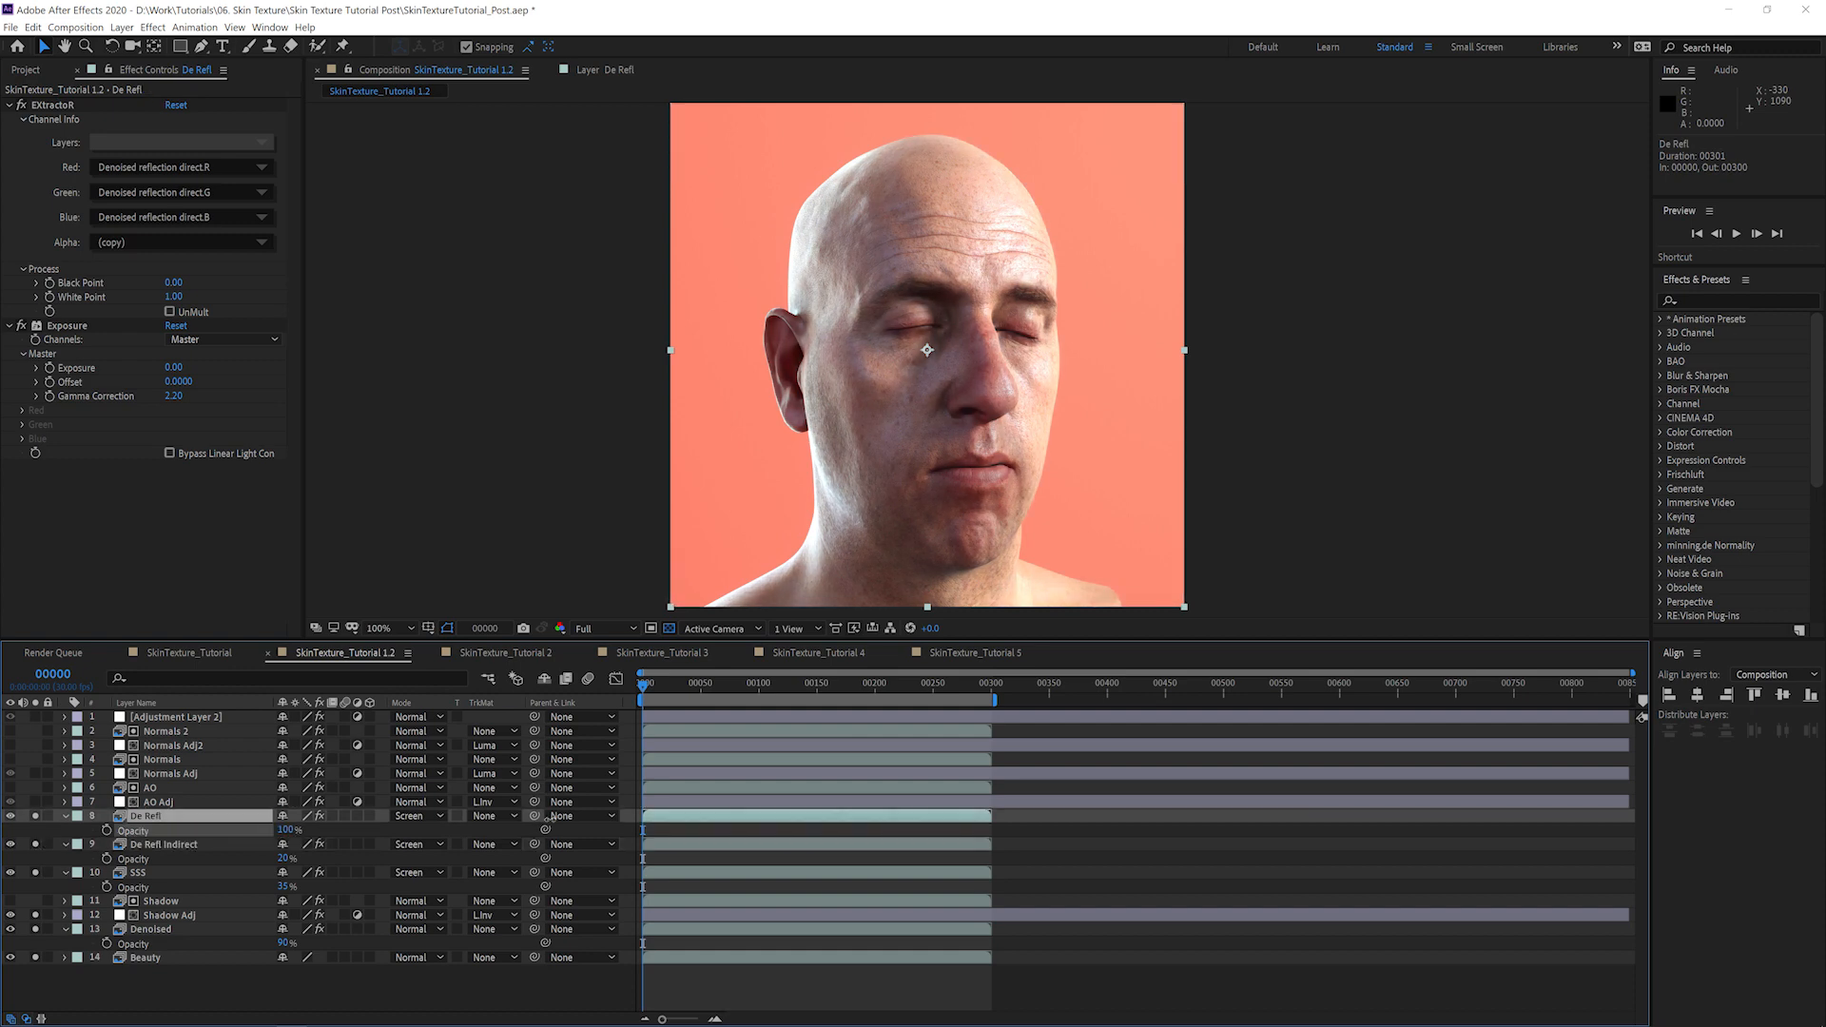
drag(37, 843, 36, 971)
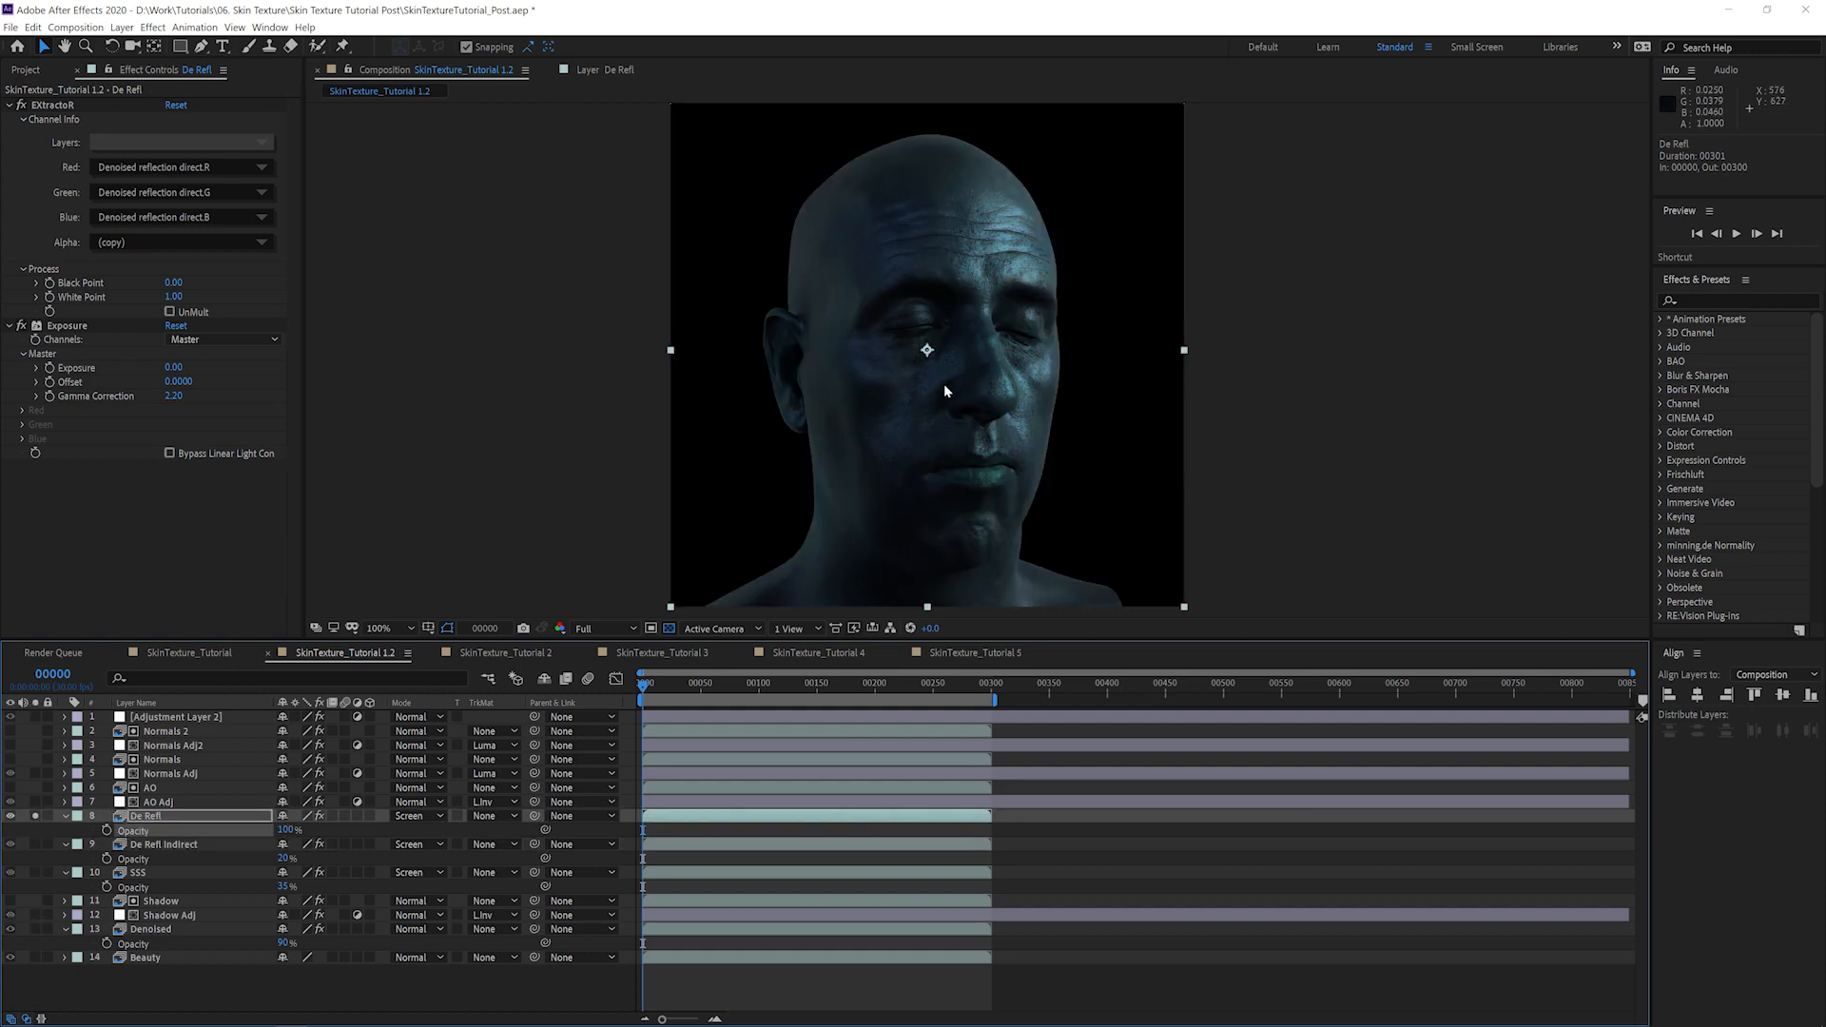
- Solo the layers below De Refl again and set the De Refl layer's Opacity to 30%
drag(36, 849, 36, 962)
click(289, 830)
text(30)
key(Return)
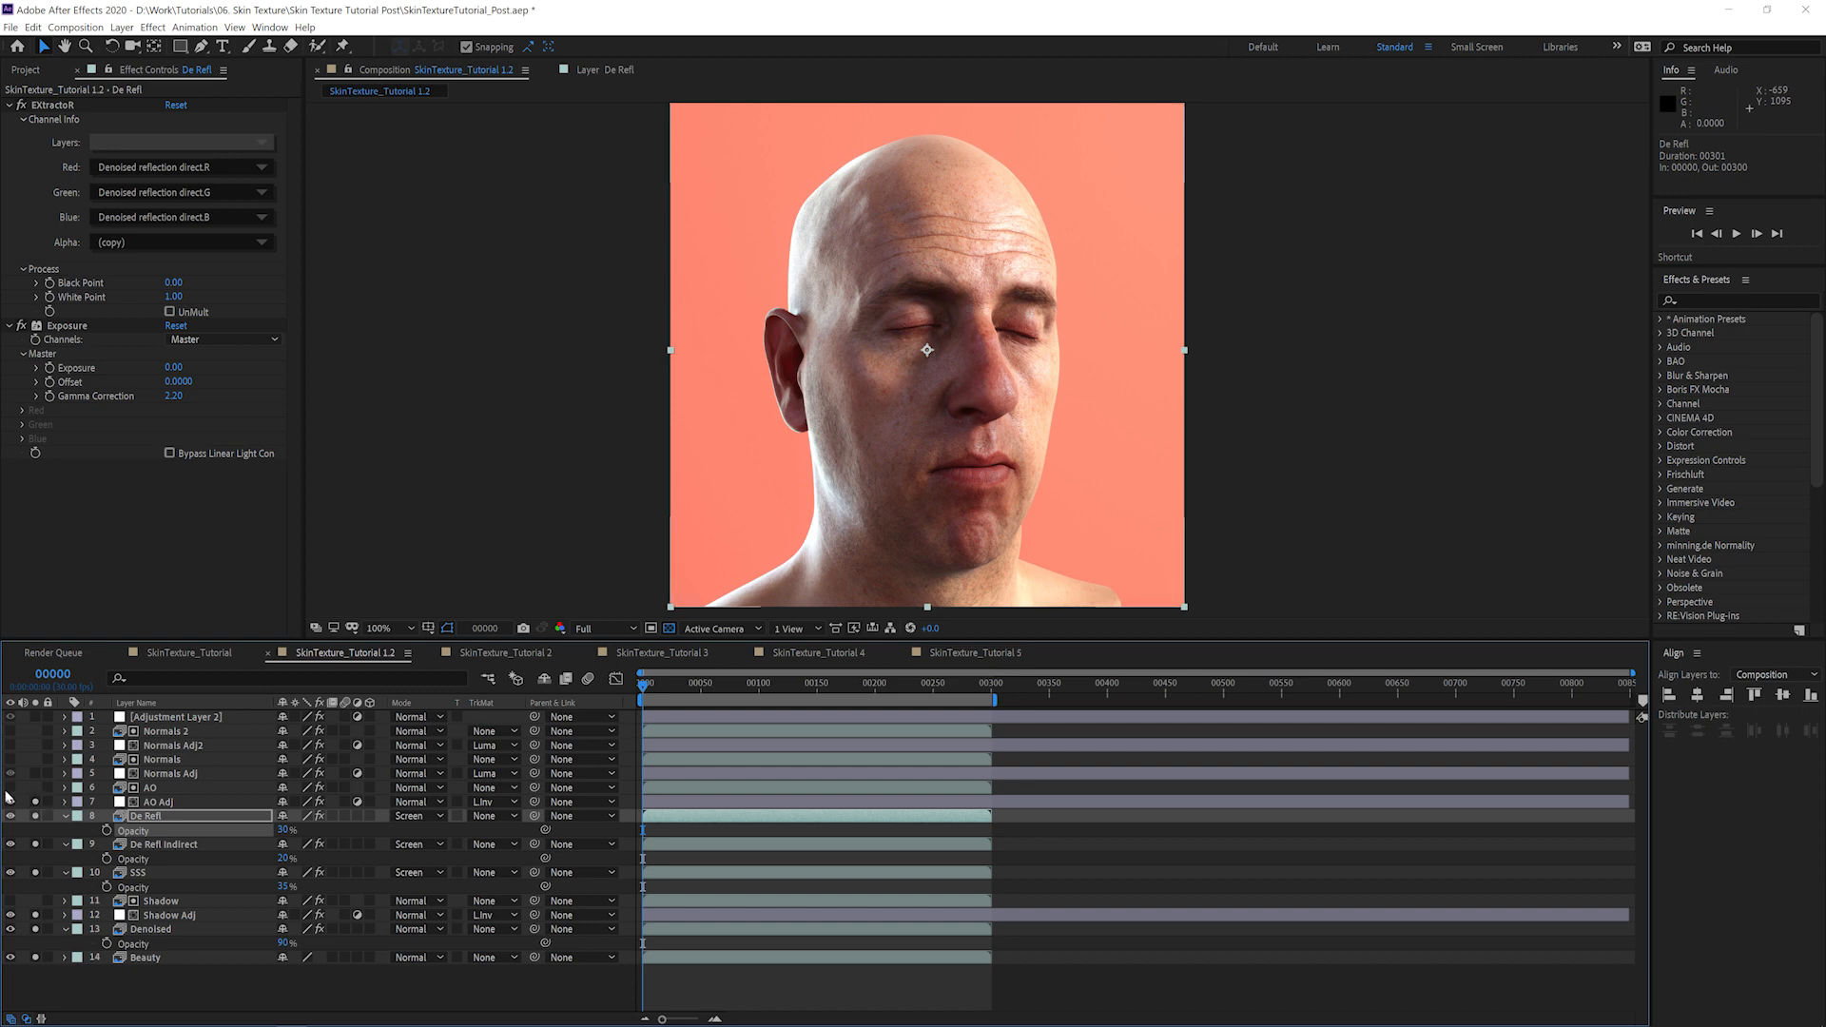
- Preview the AO pass on its own and examine the Curves effect of the AO Adj layer
click(35, 788)
click(35, 788)
click(71, 802)
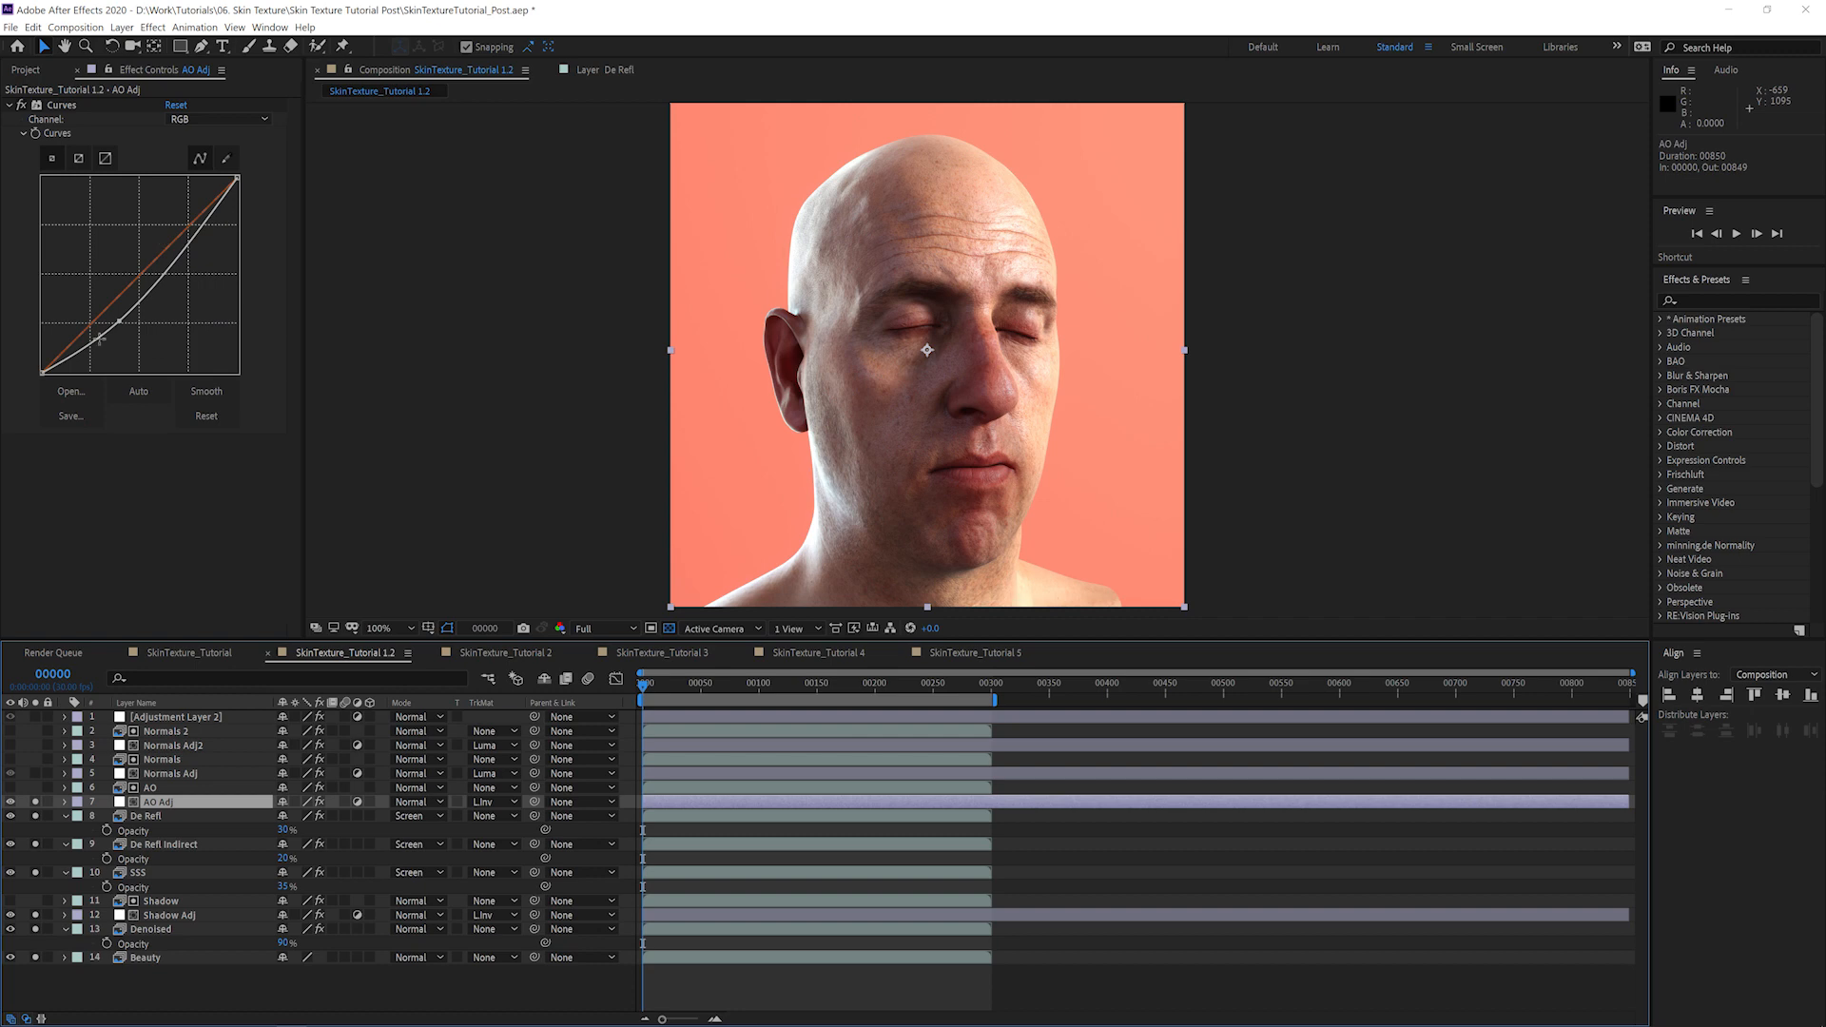
- Display the Normals pass and compare it with and without its Levels effect
click(35, 758)
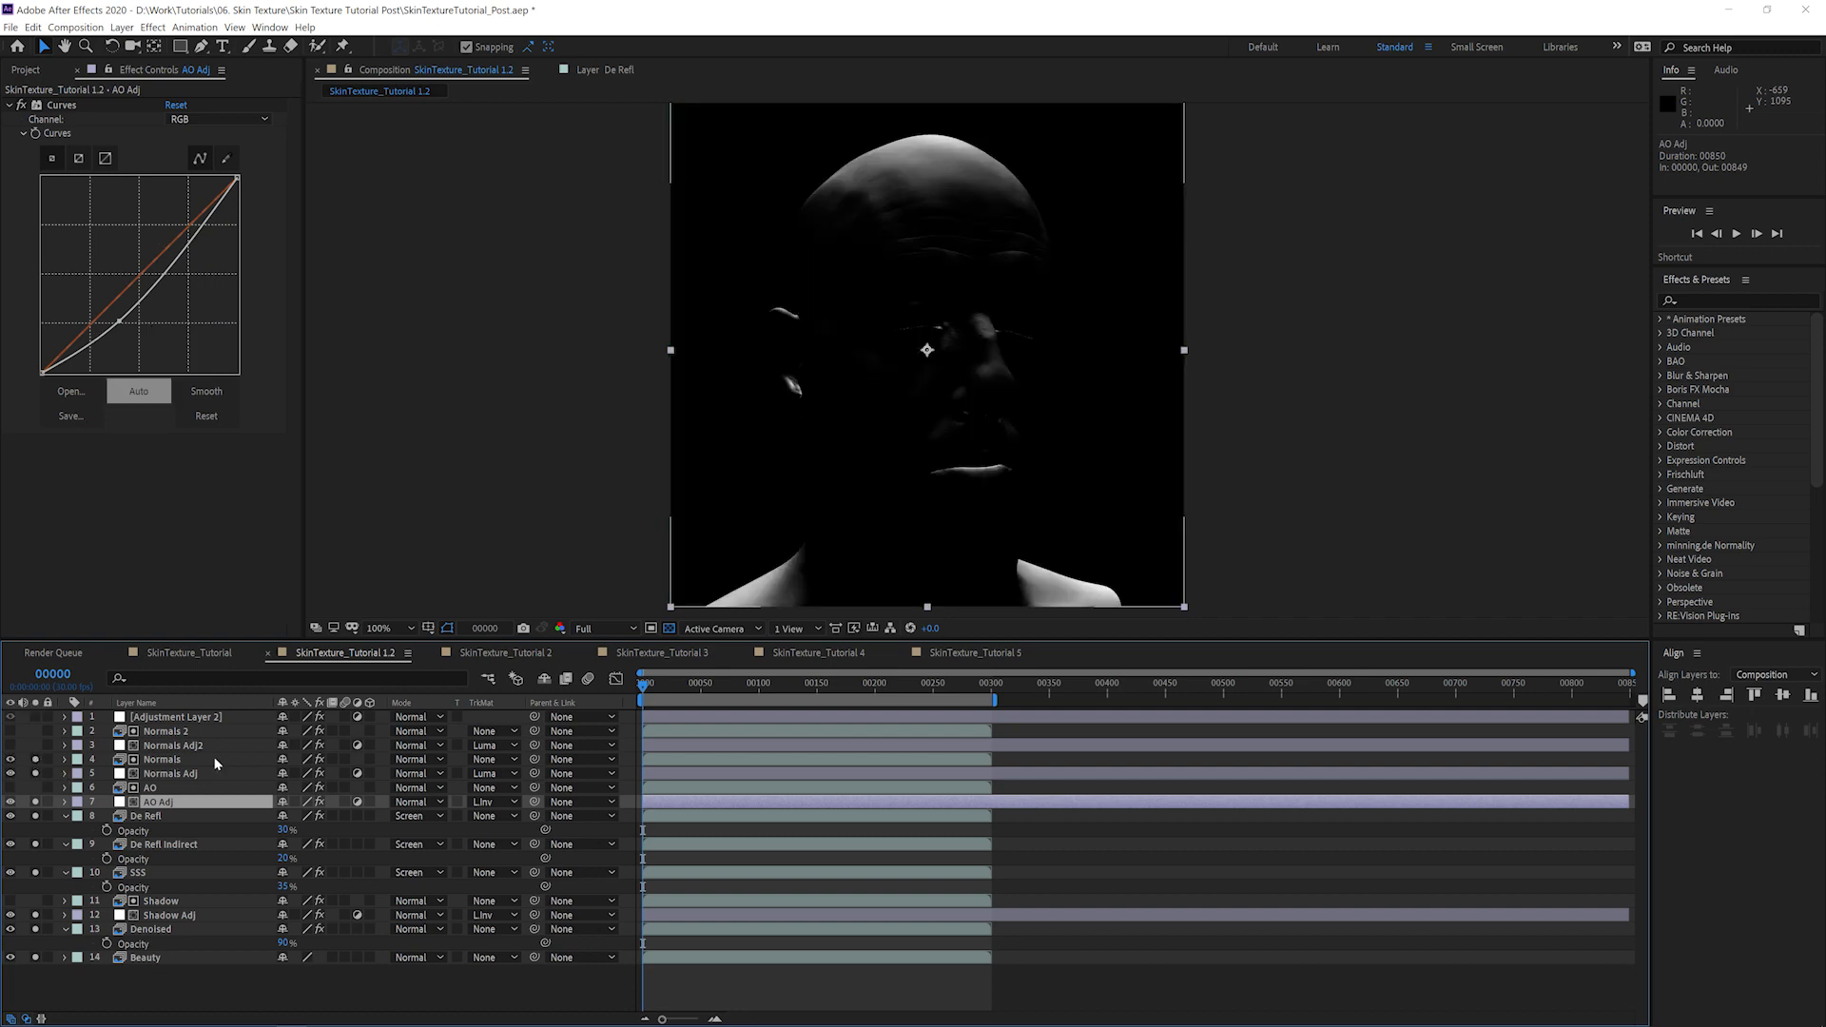
click(191, 759)
scroll(161, 504, down, 2)
click(21, 415)
click(21, 414)
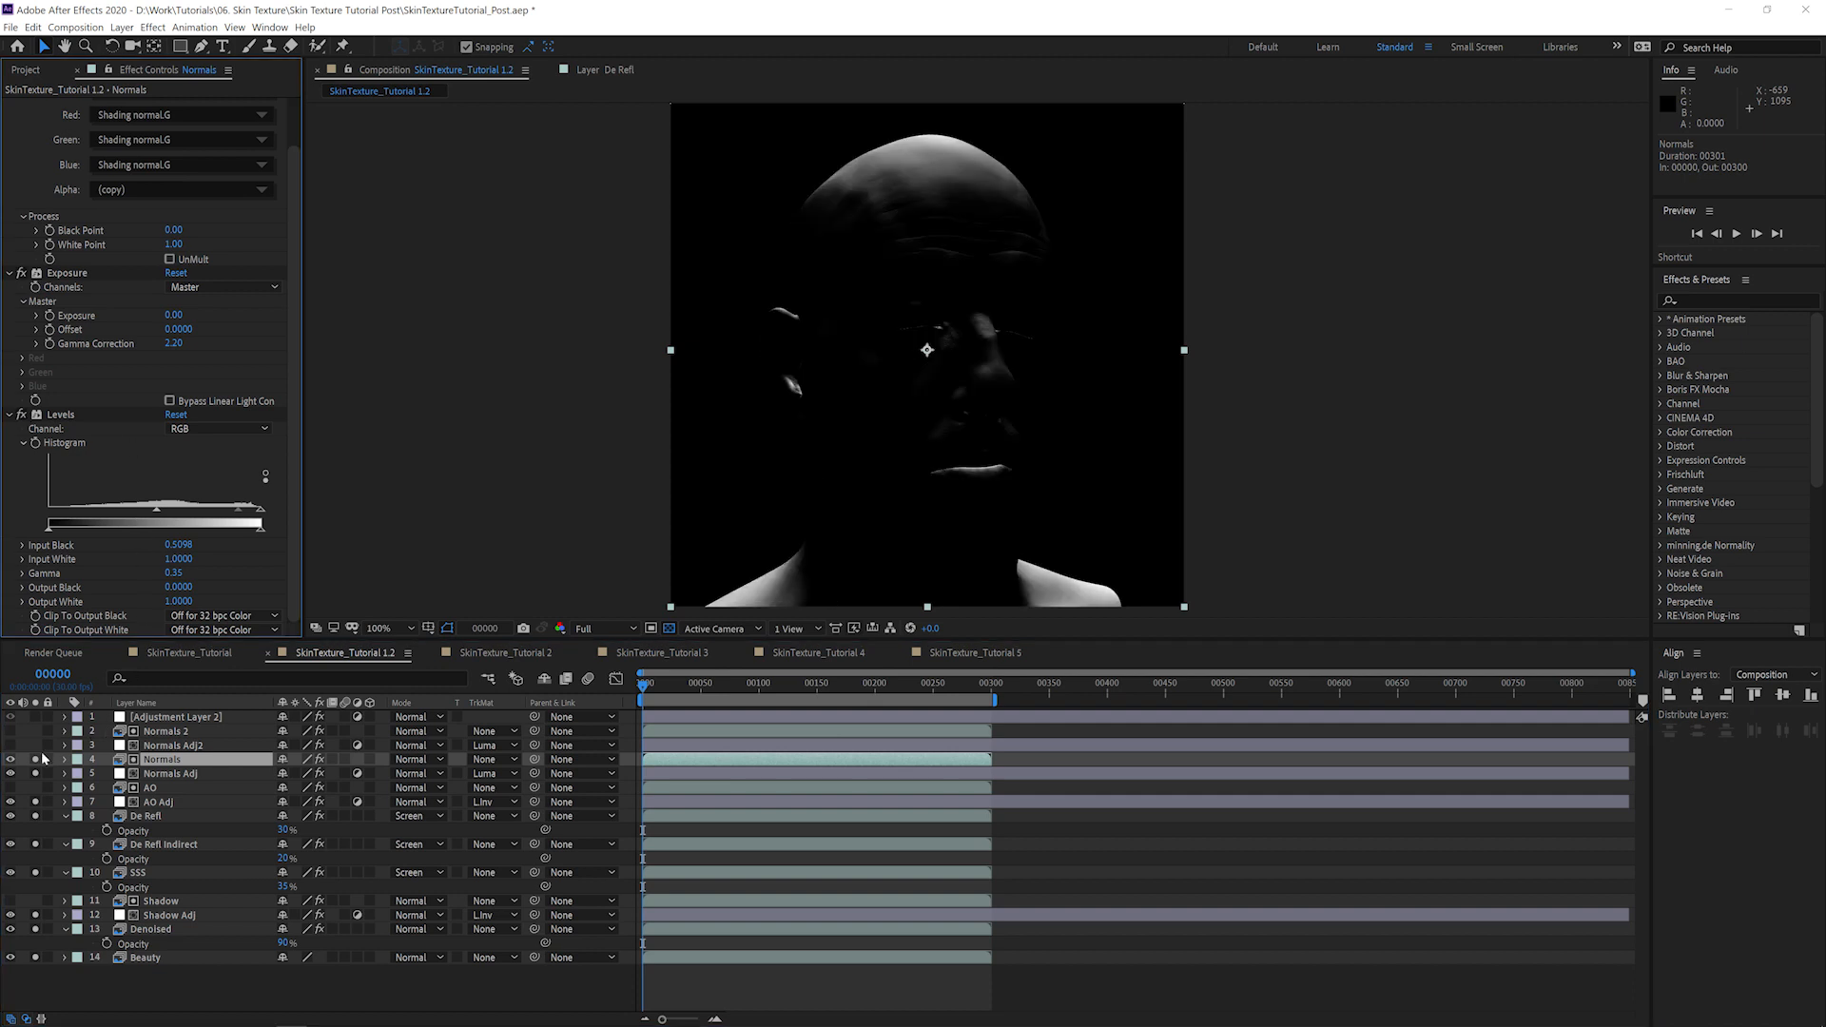
- Stop displaying the Normals pass and compare the head with and without the Normals Adj curves layer
click(36, 759)
click(166, 774)
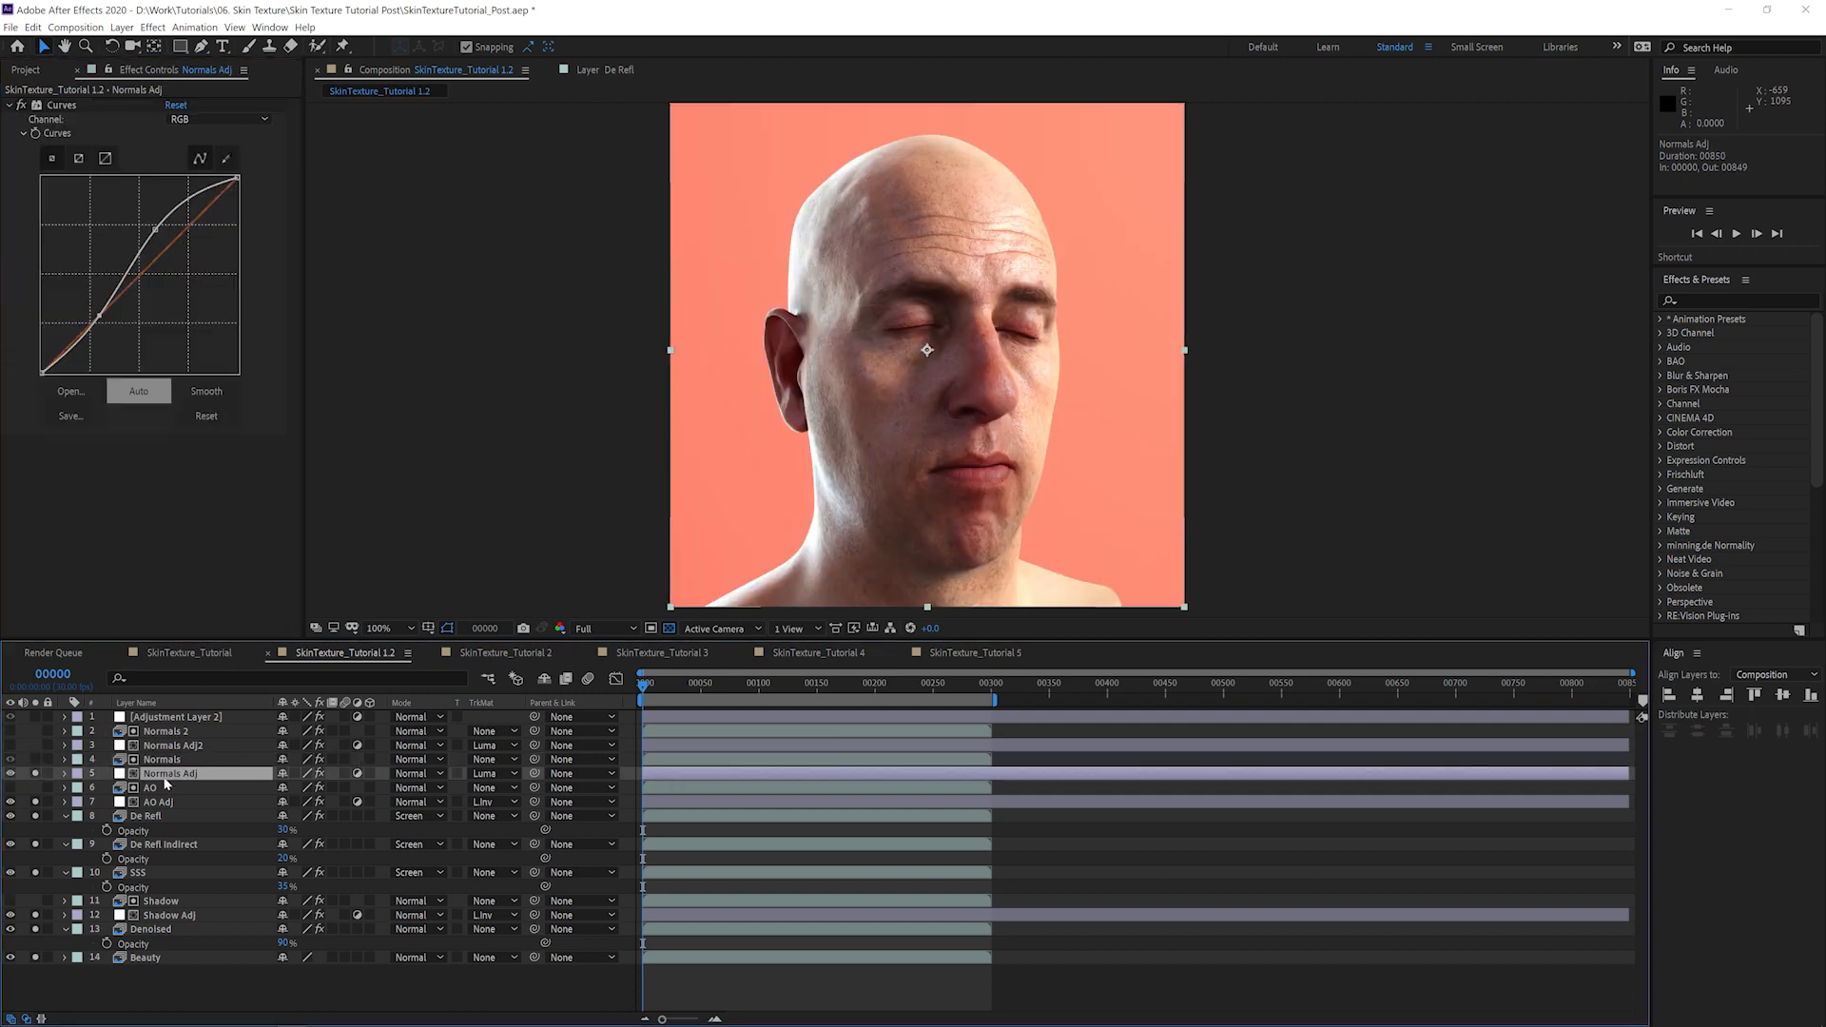
click(35, 773)
- Delete the Normals 2 and Normals Adj2 layers from the composition
click(166, 732)
shift+click(169, 746)
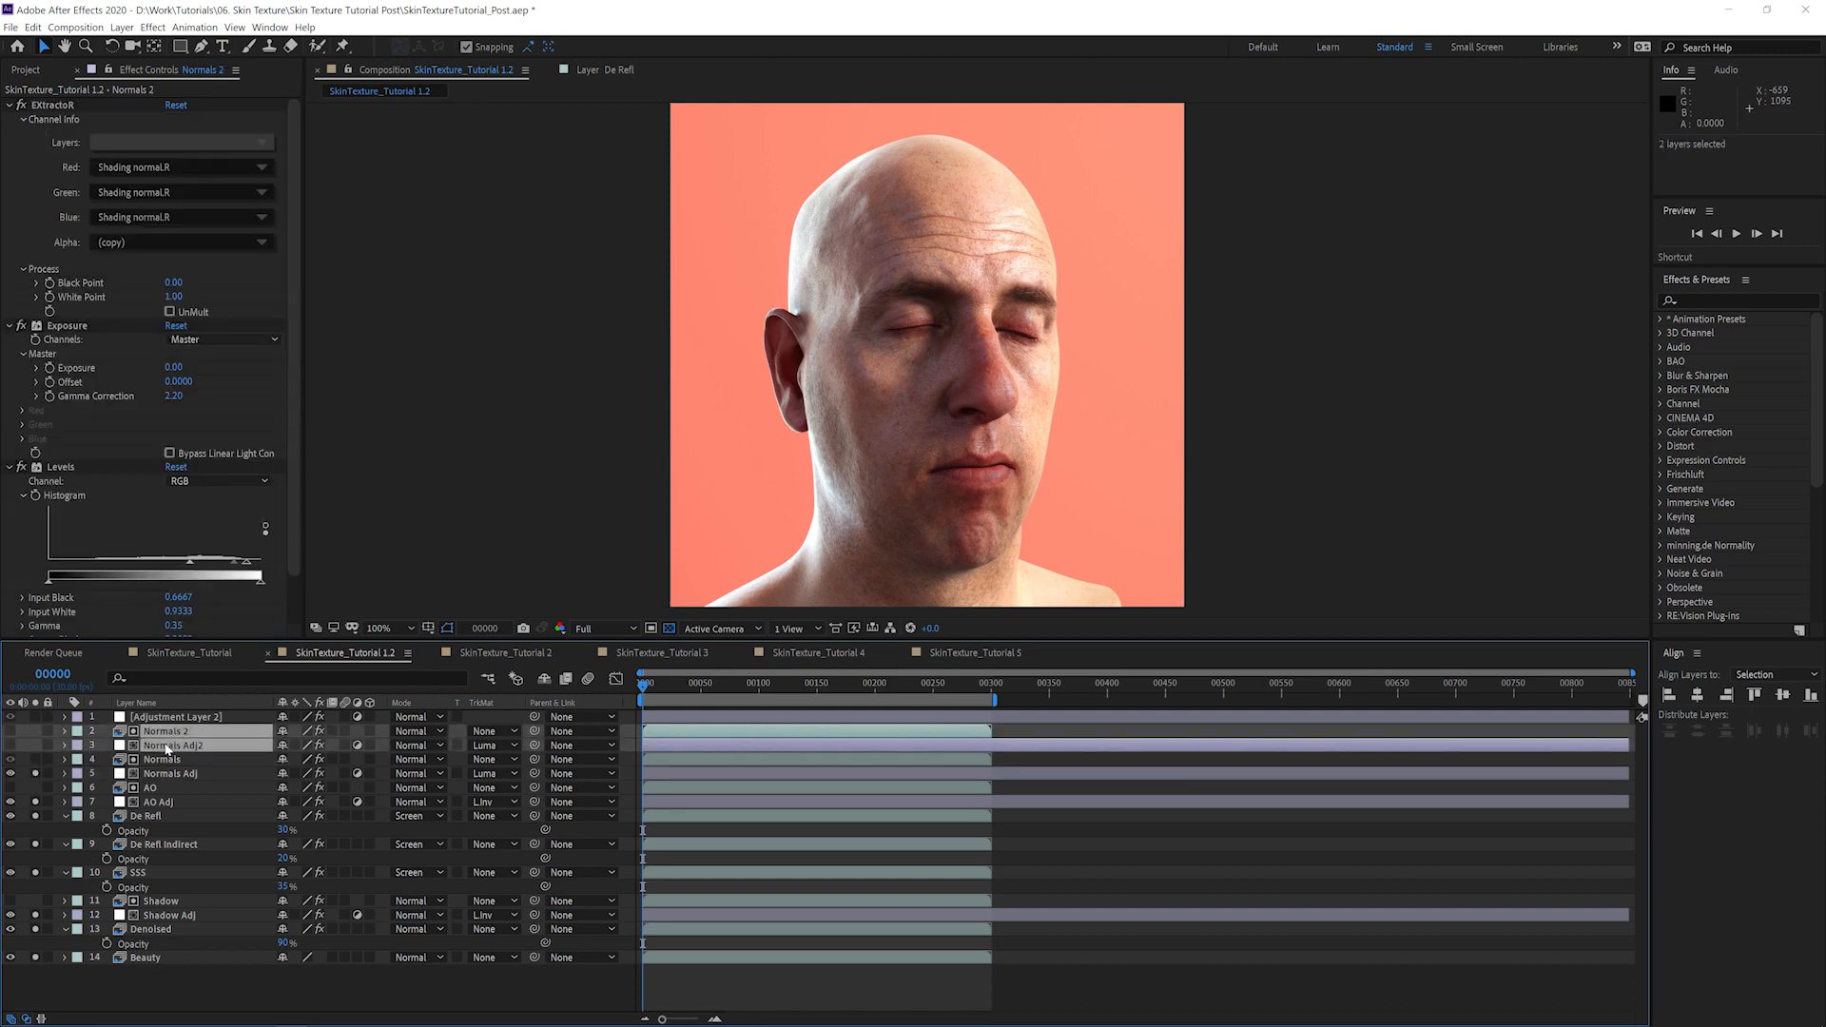
key(Delete)
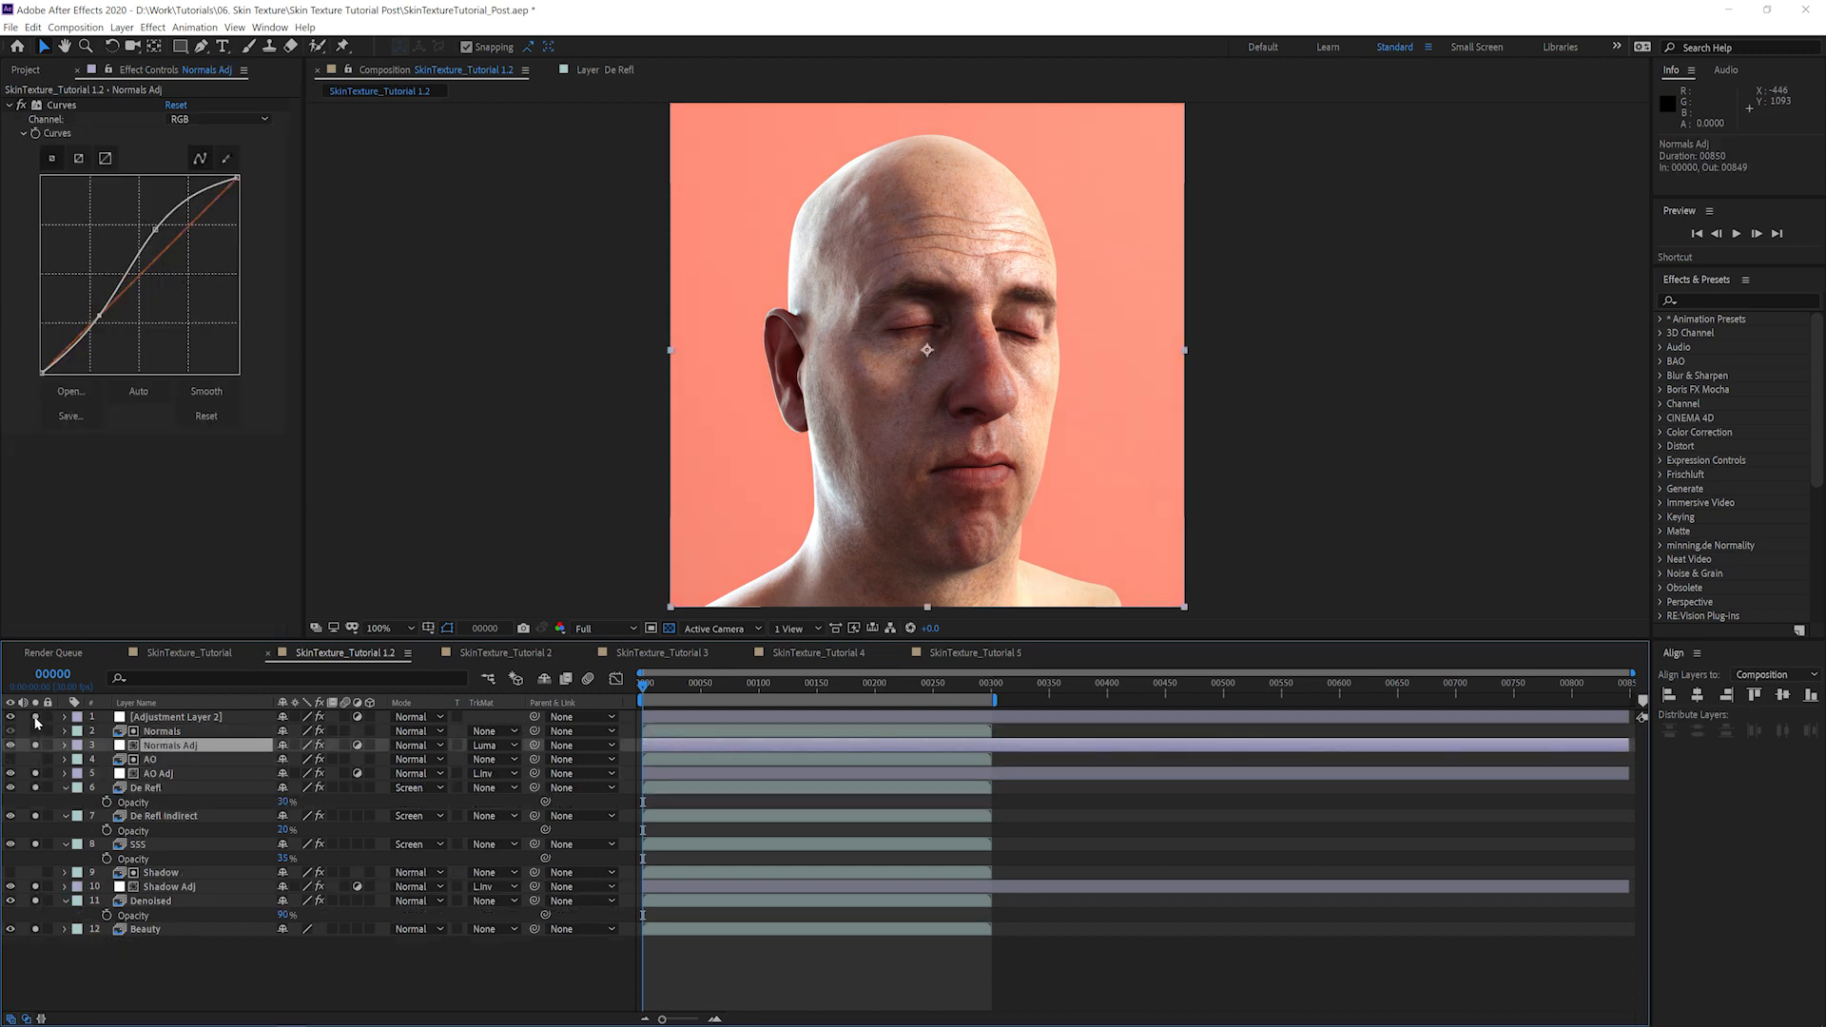
- Examine Adjustment Layer 2's effects from Curves down to Add Grain, comparing the image with and without its Curves
click(175, 986)
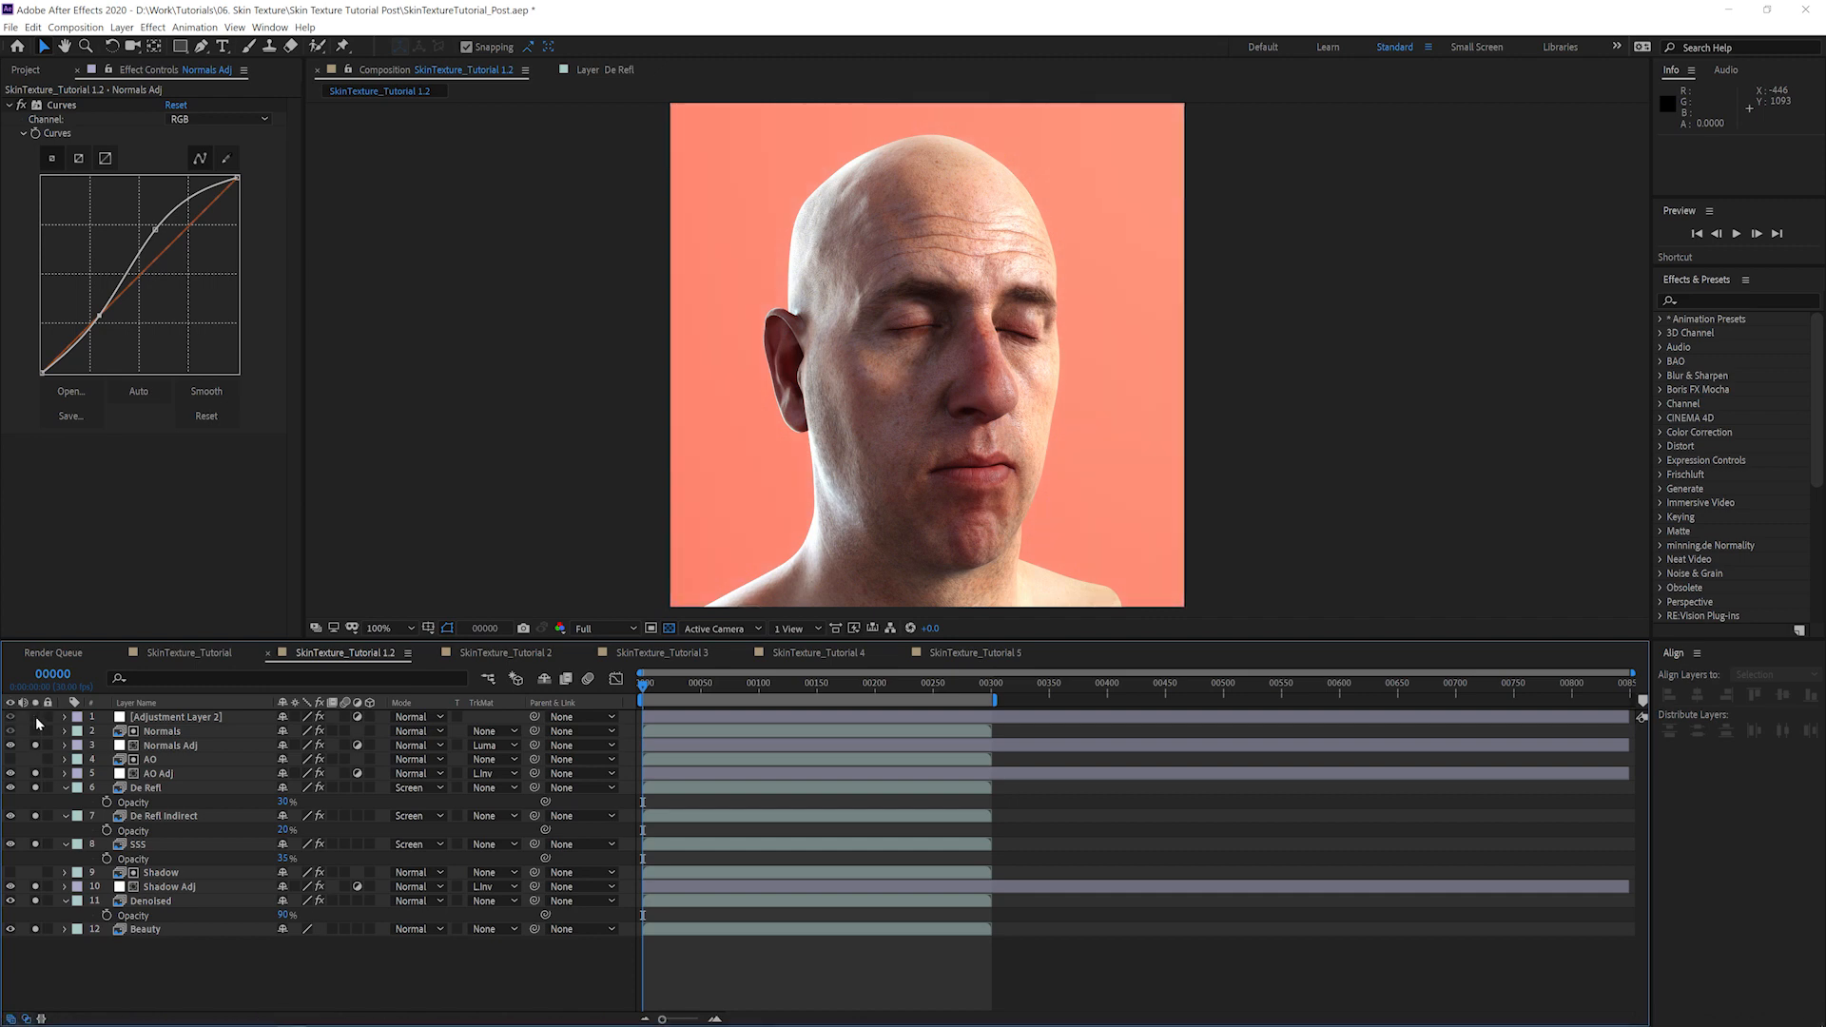
click(136, 719)
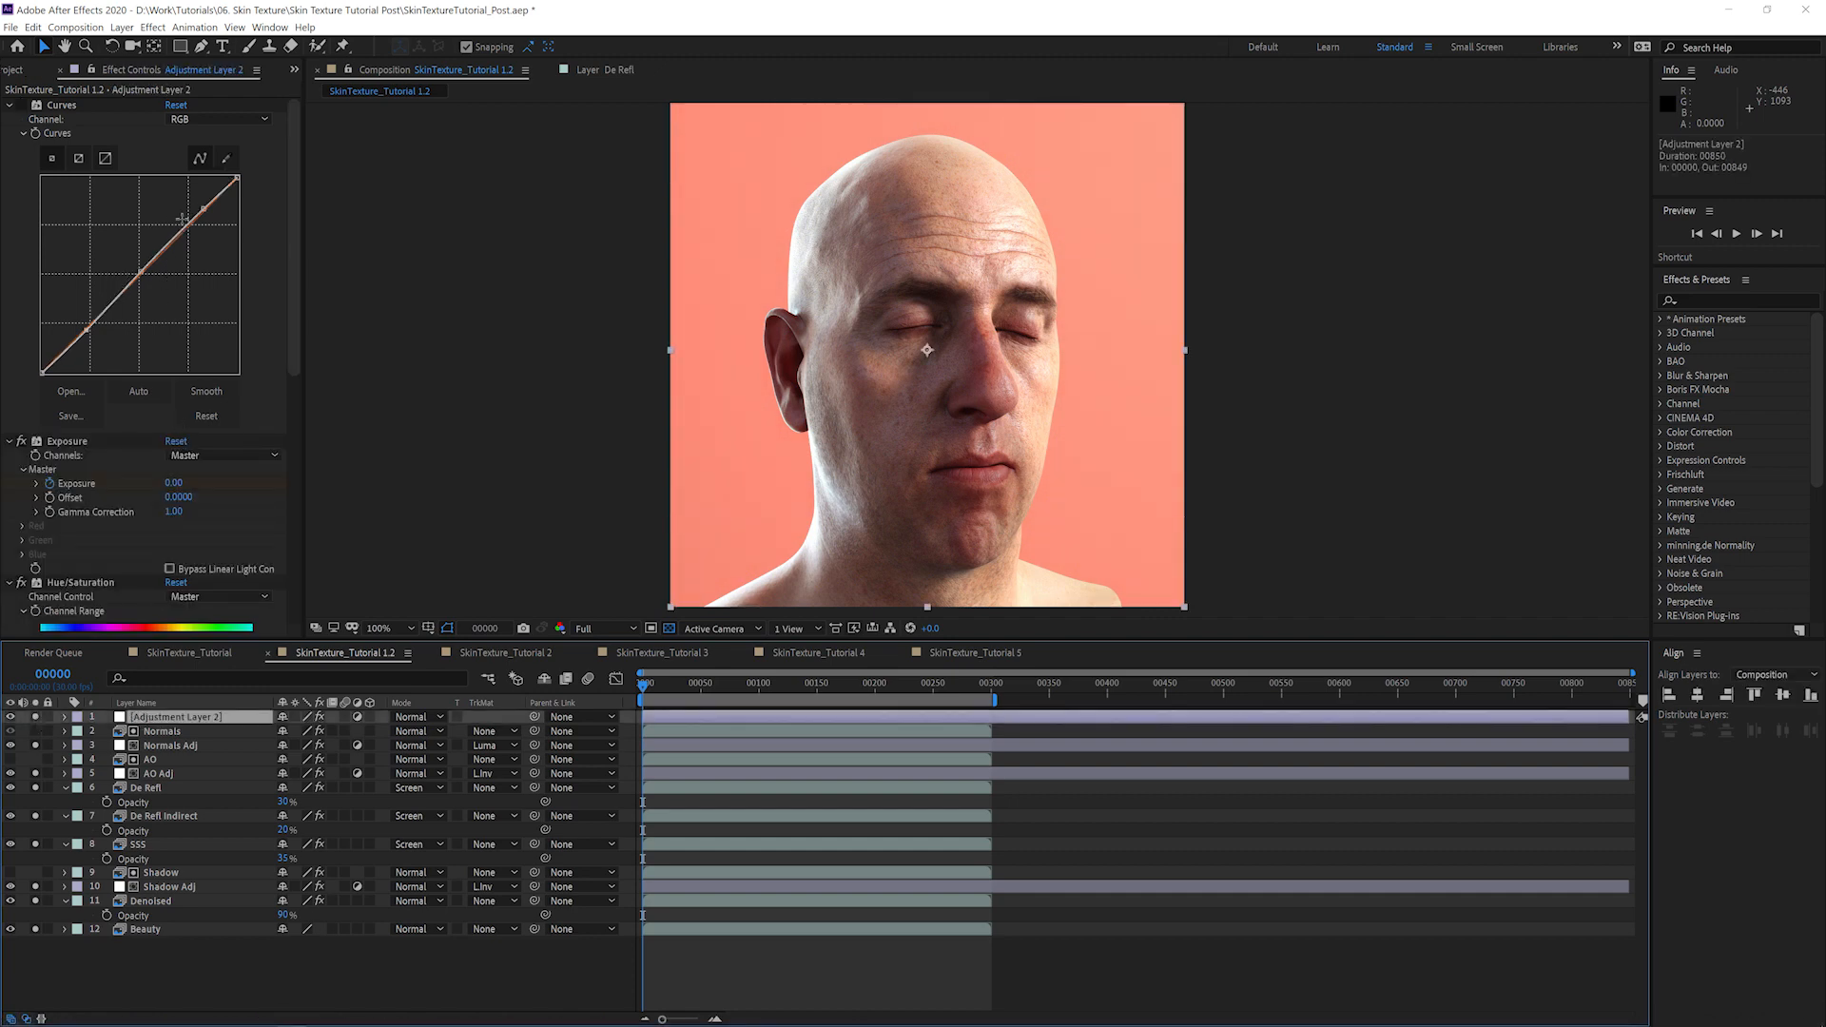
click(24, 104)
click(24, 104)
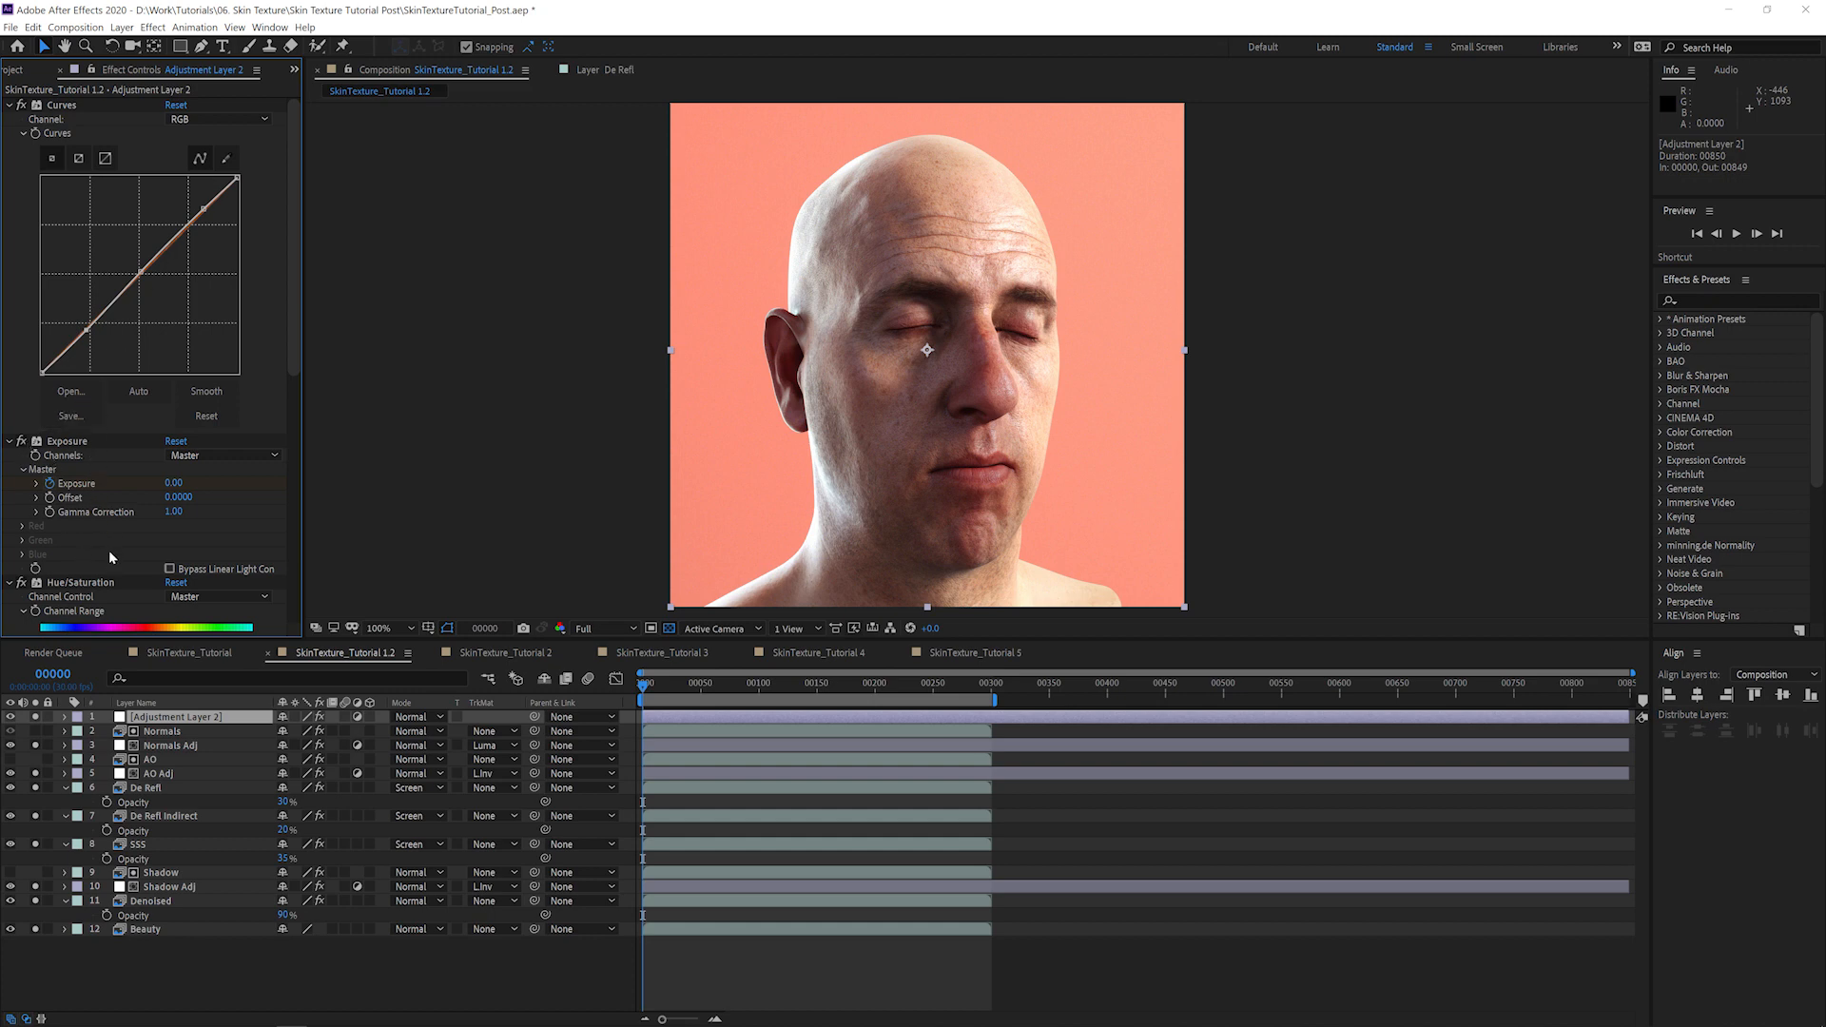
scroll(108, 550, down, 3)
scroll(299, 540, down, 5)
scroll(300, 540, down, 4)
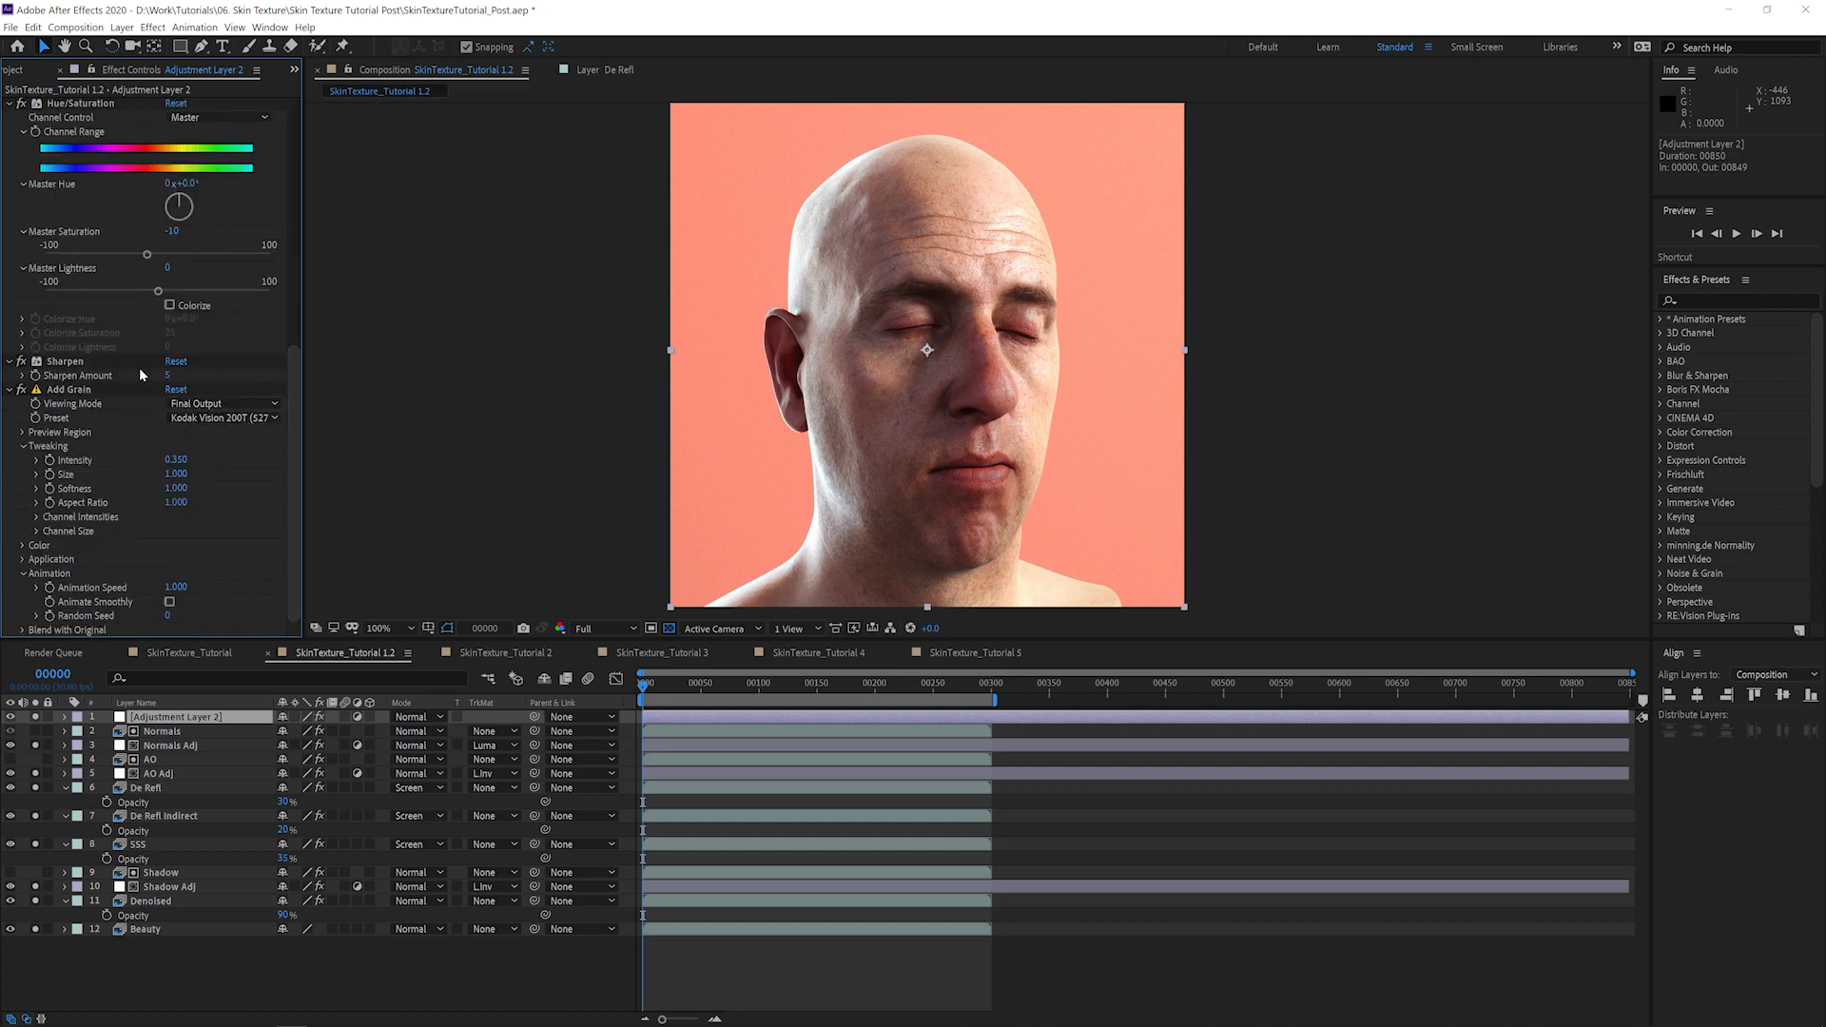
- Move to the eye close-up around frame 211 and compare it with and without Adjustment Layer 2's Exposure effect
scroll(182, 442, up, 11)
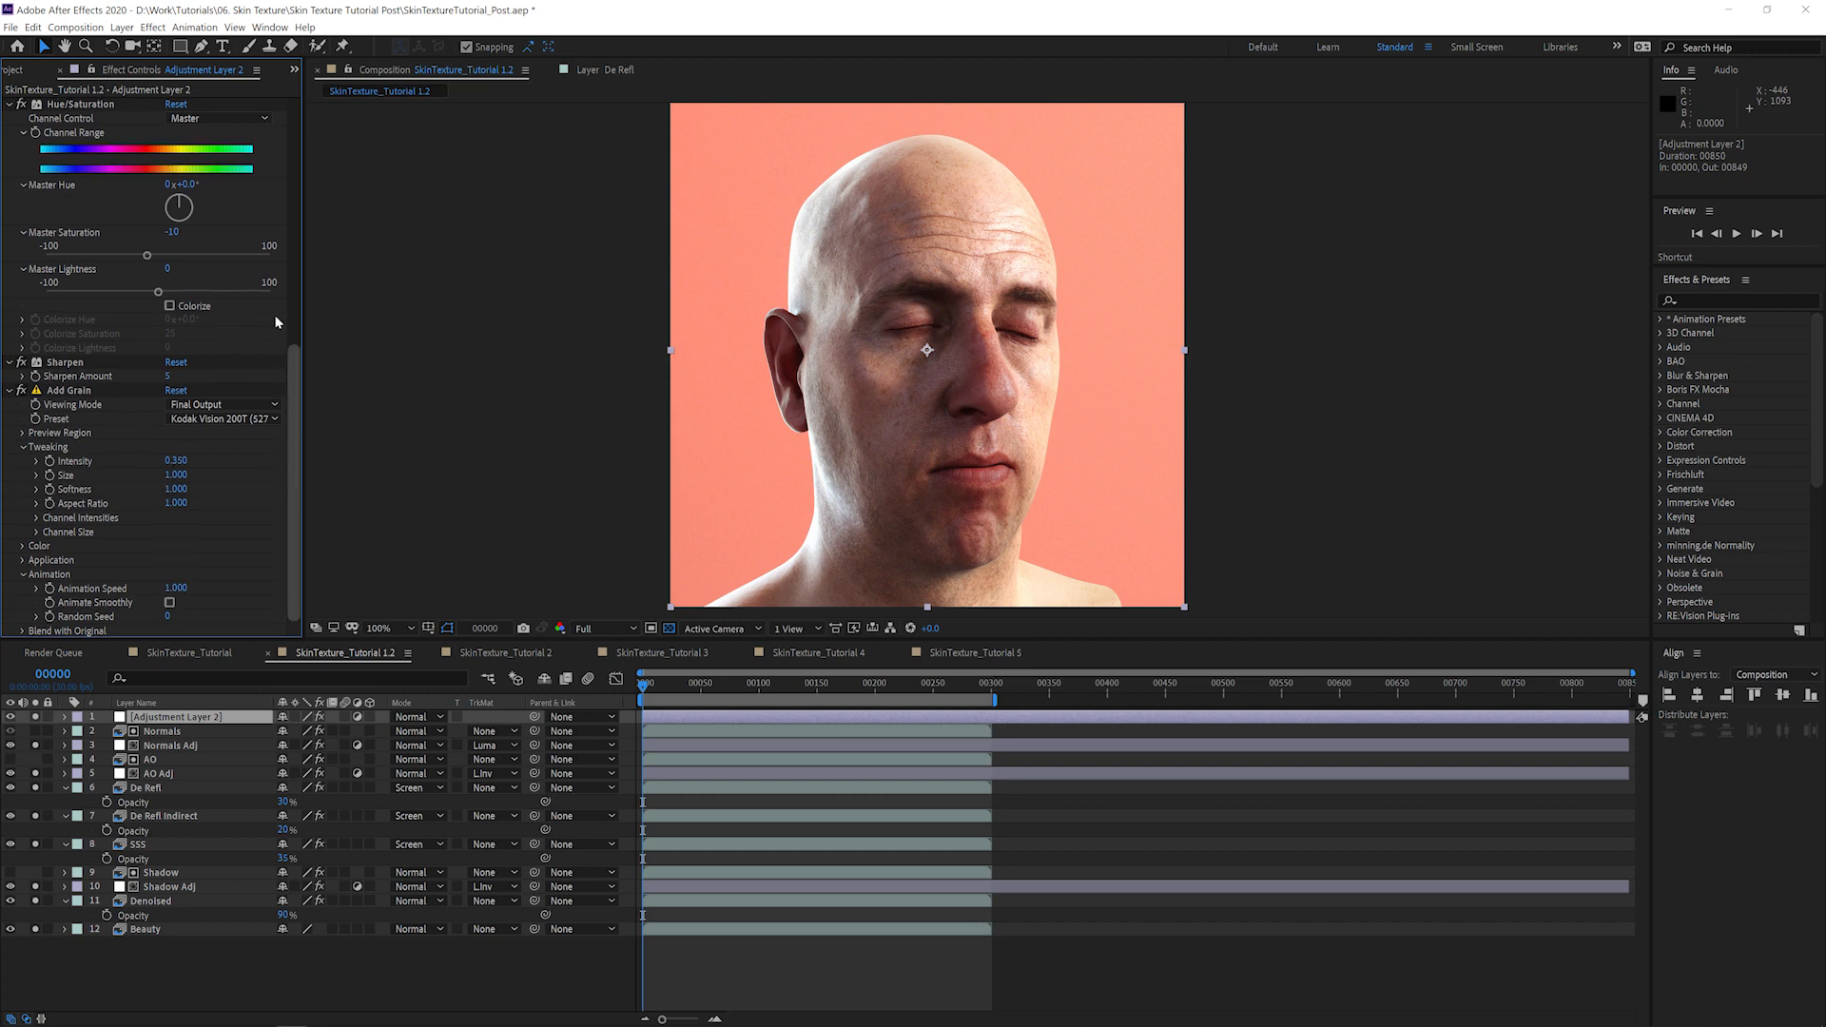
click(883, 687)
drag(886, 686, 888, 686)
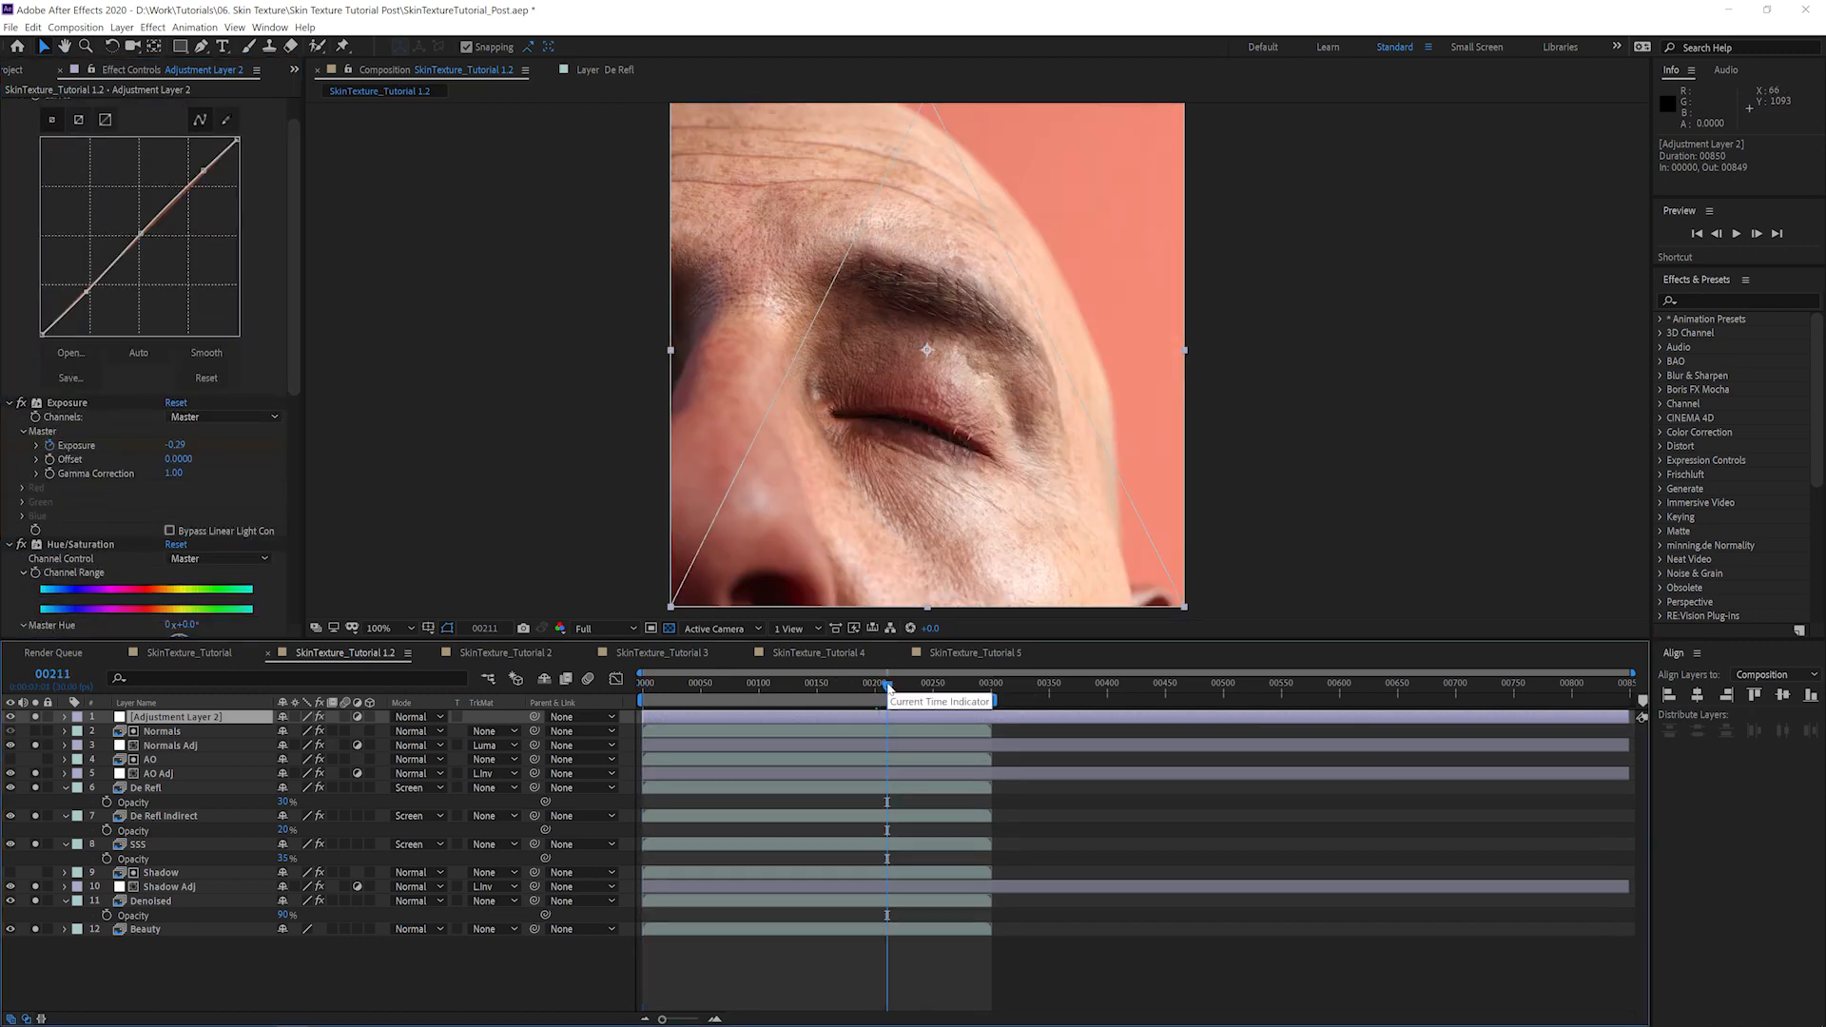
click(901, 685)
click(22, 402)
click(22, 402)
click(21, 402)
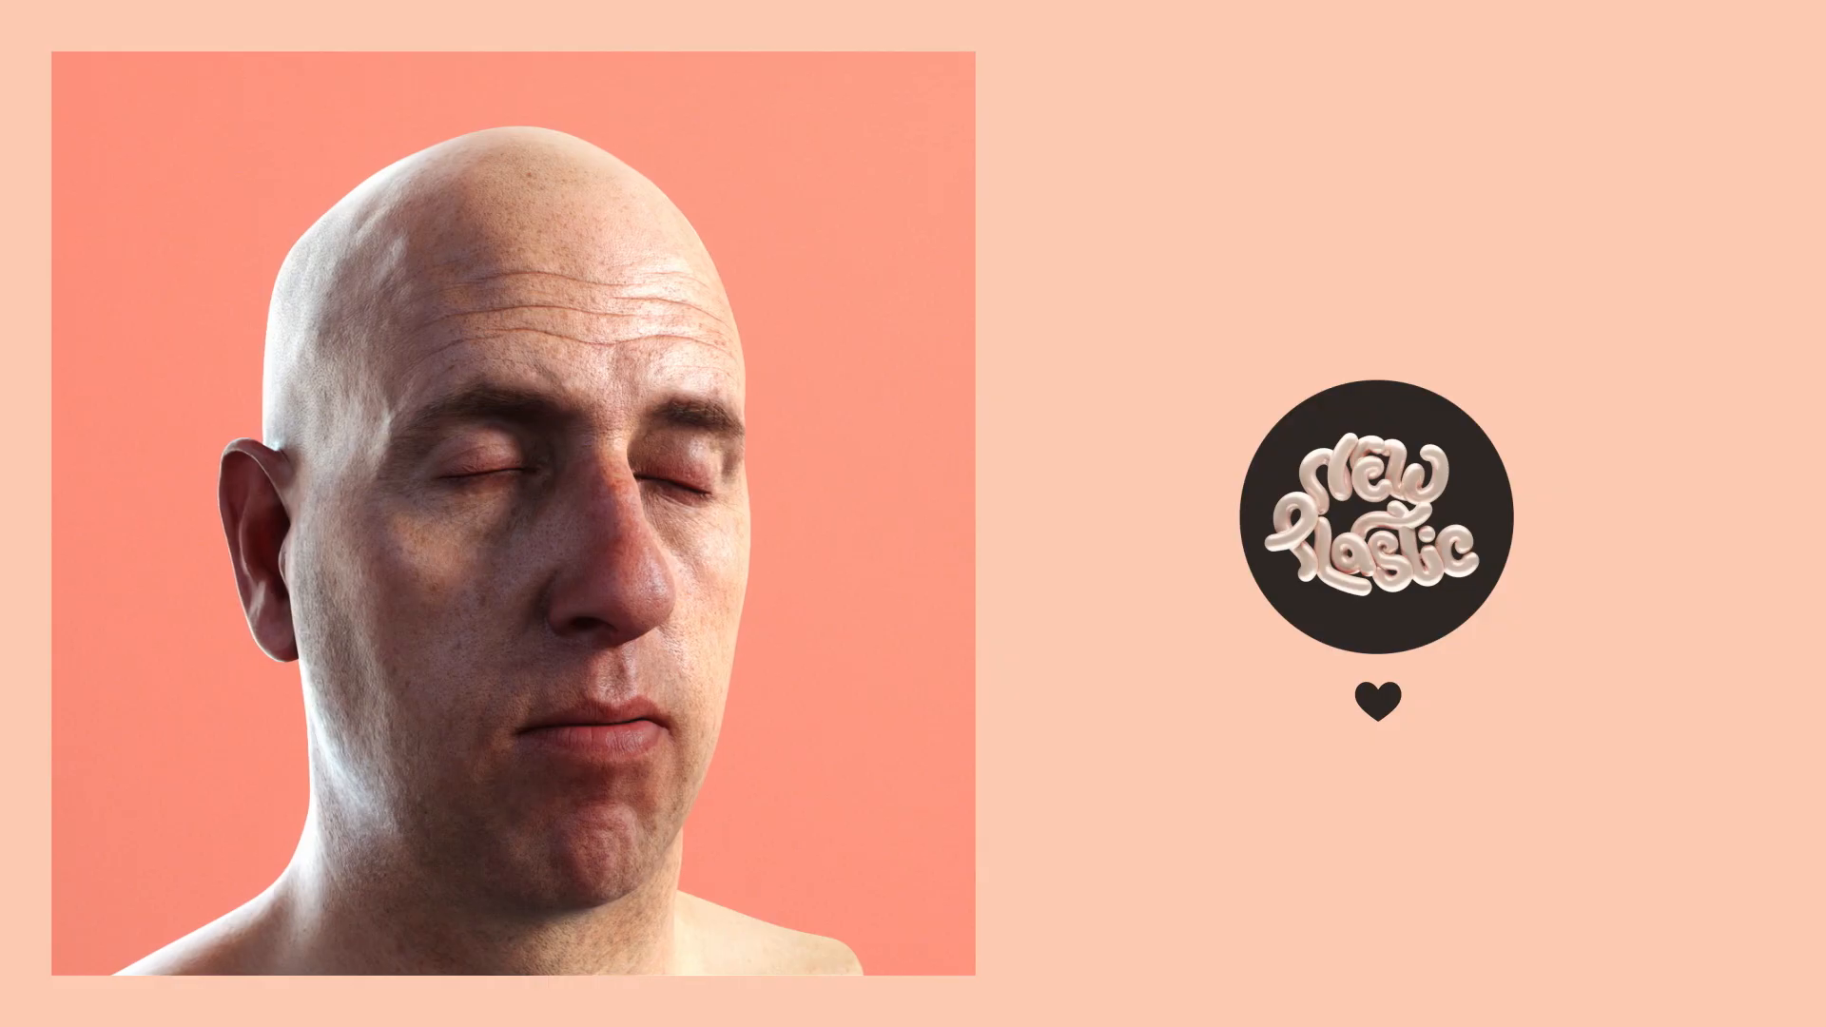